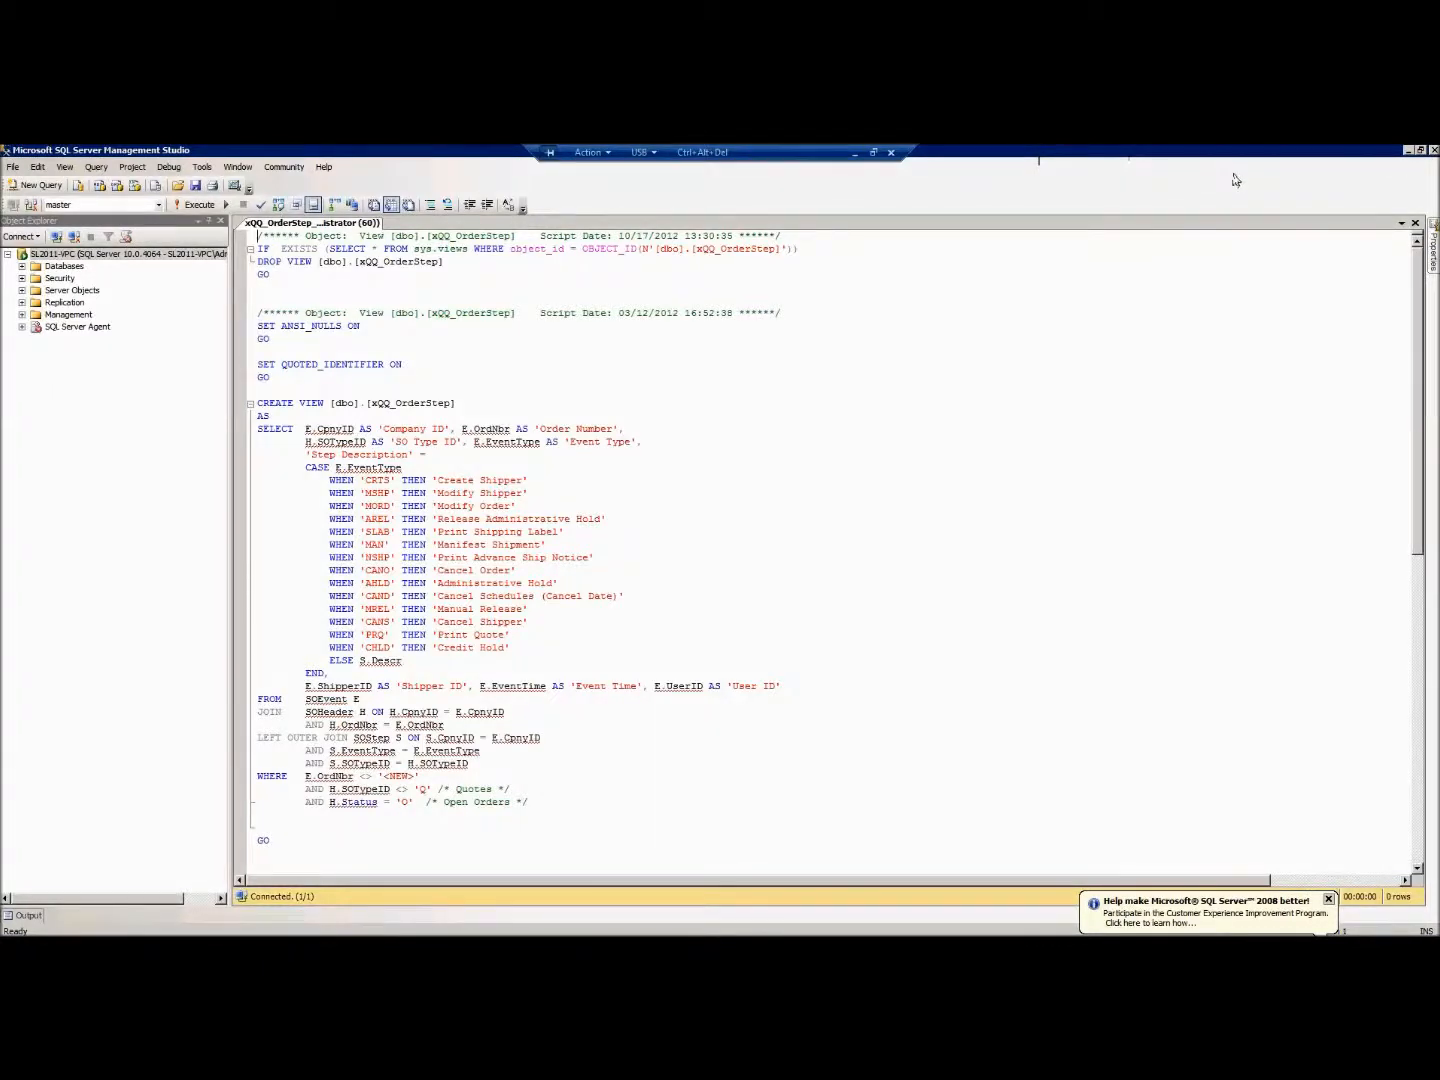
# Minimize SQL Server Management Studio and the script folder, and open the Quick Query area in Microsoft Dynamics SL
pyautogui.click(1409, 149)
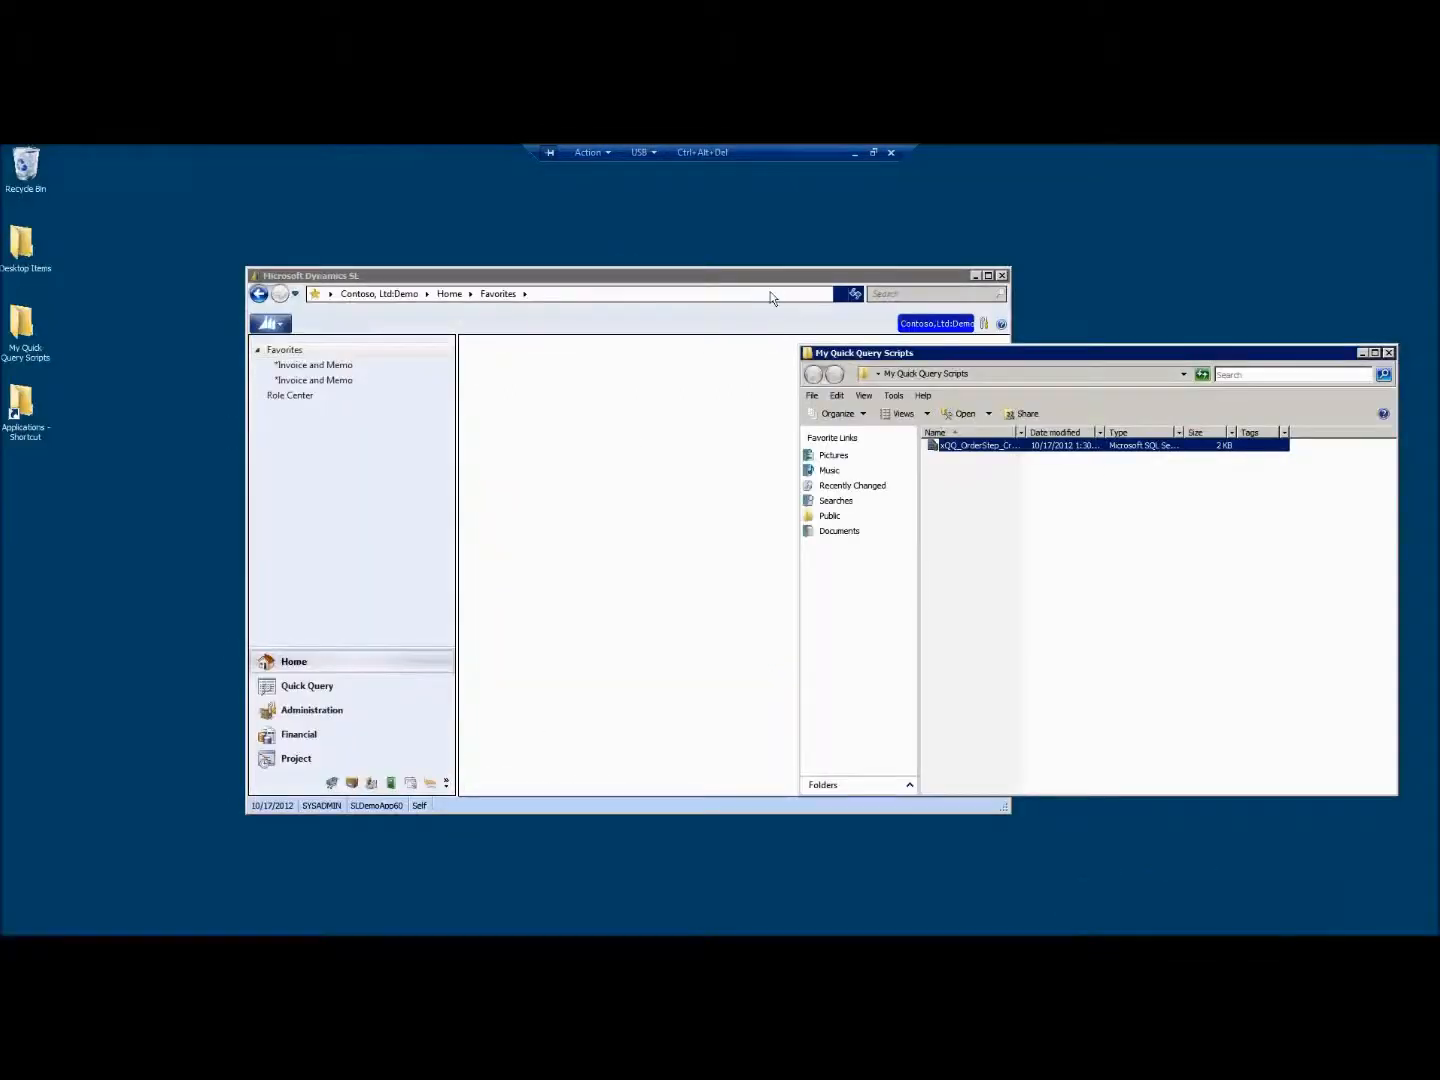
pyautogui.click(1364, 354)
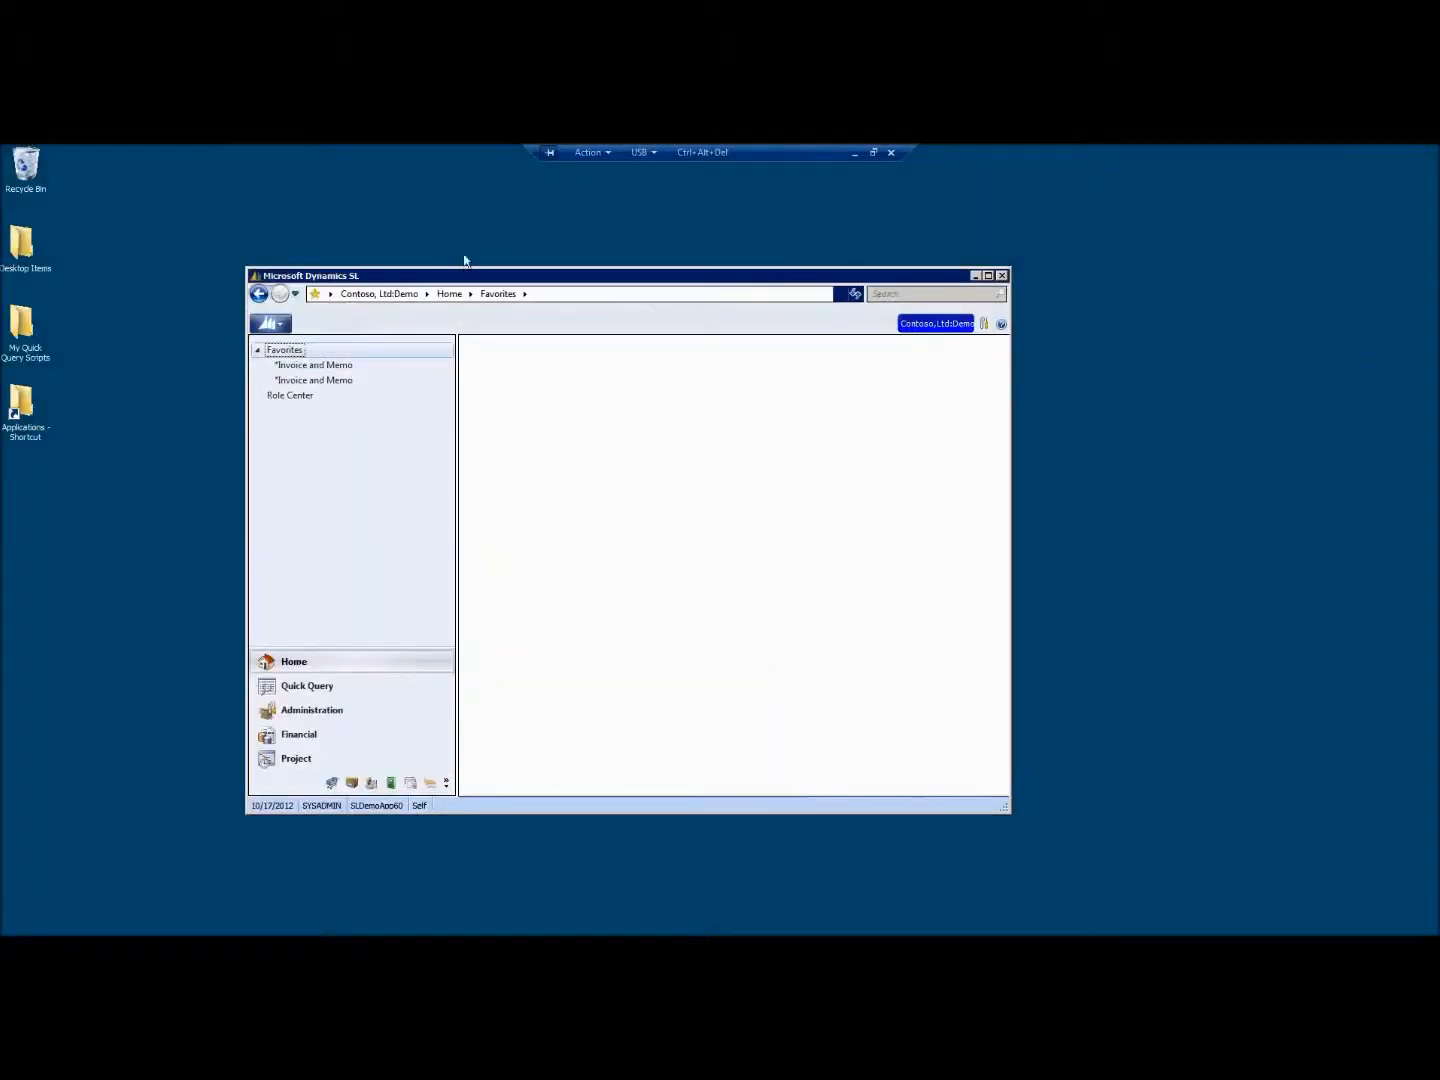
pyautogui.moveTo(400, 283); pyautogui.dragTo(296, 254)
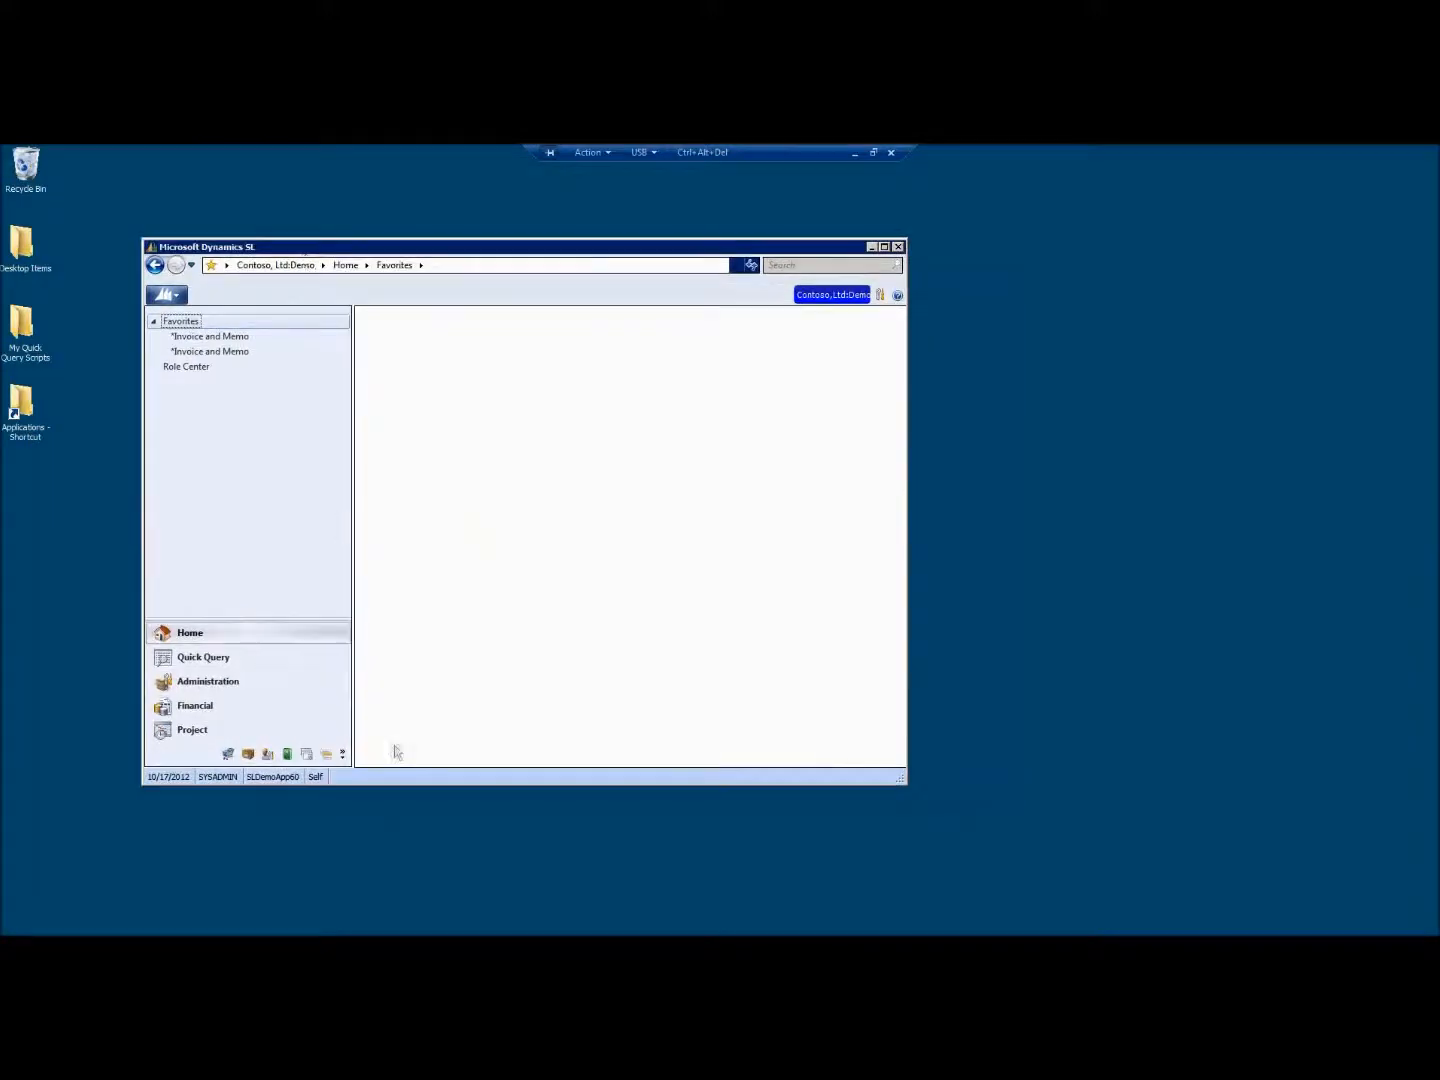
pyautogui.click(193, 662)
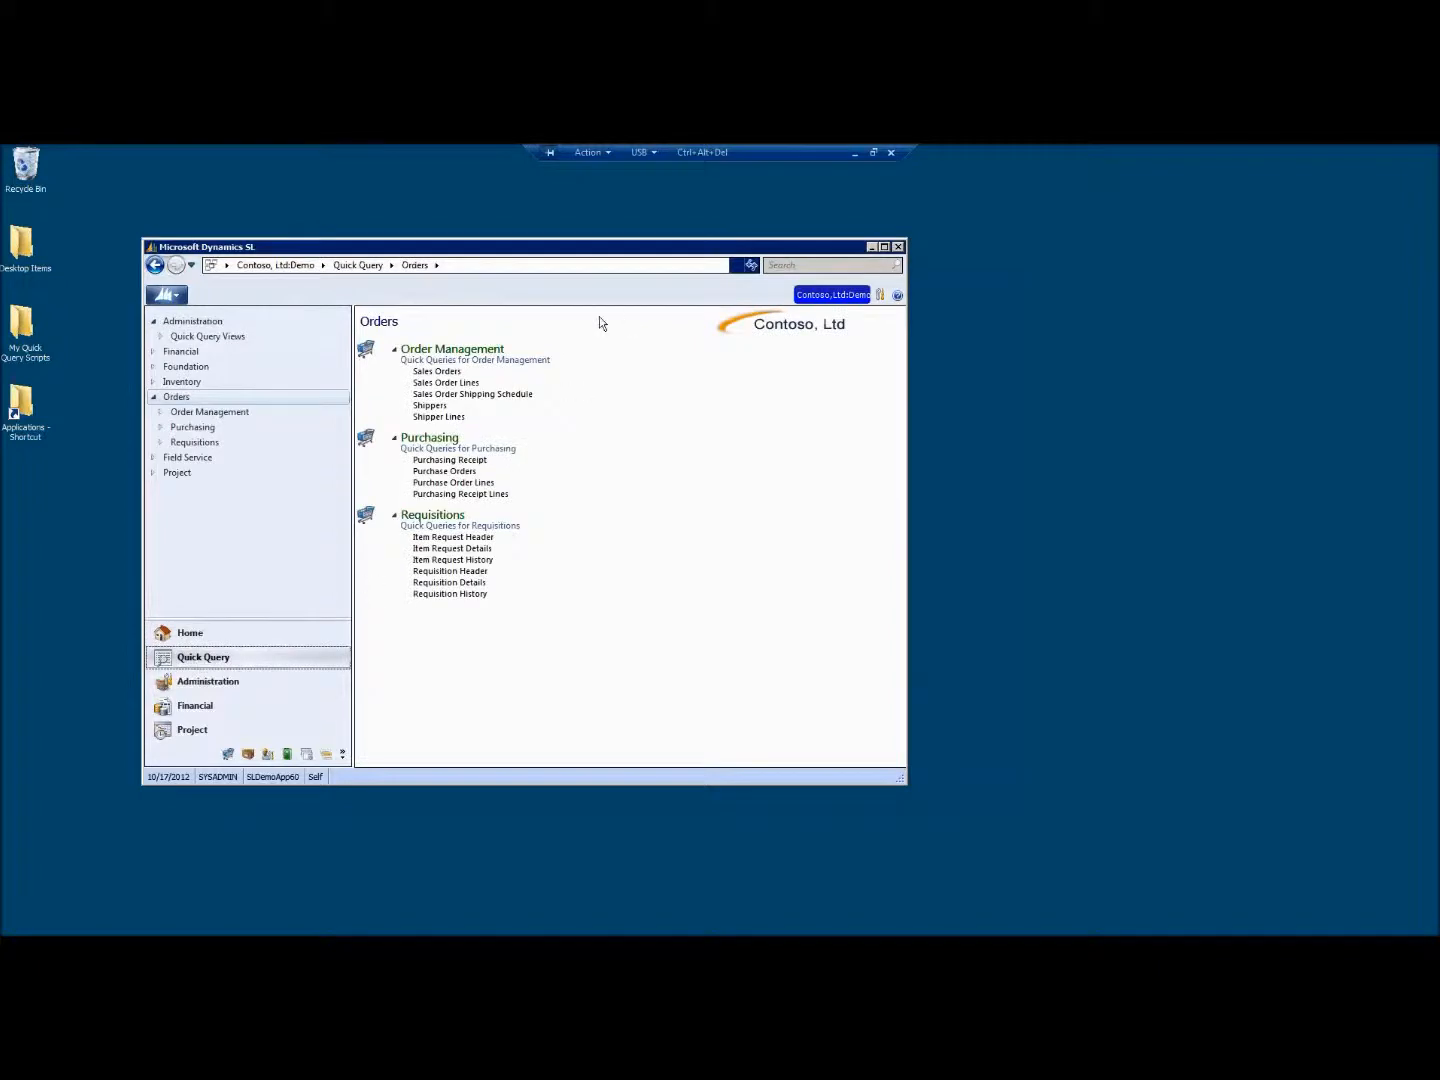
# Examine the queries offered under Administration, Financial, Foundation, Inventory, Orders, Field Service and Project
pyautogui.click(216, 325)
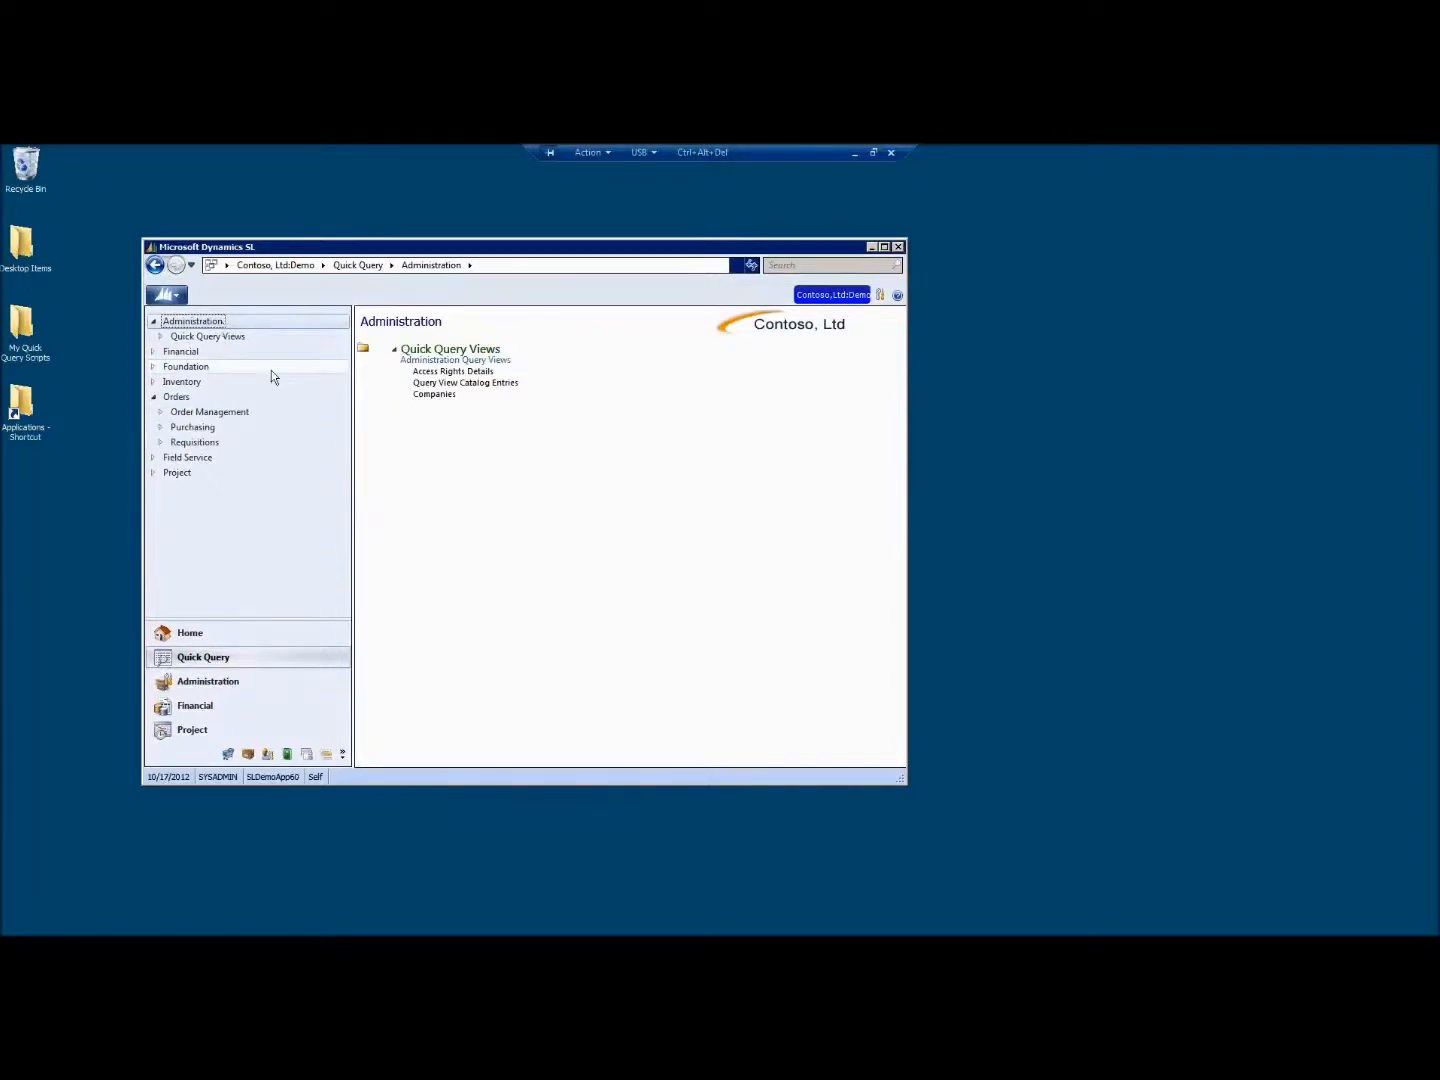
pyautogui.click(188, 354)
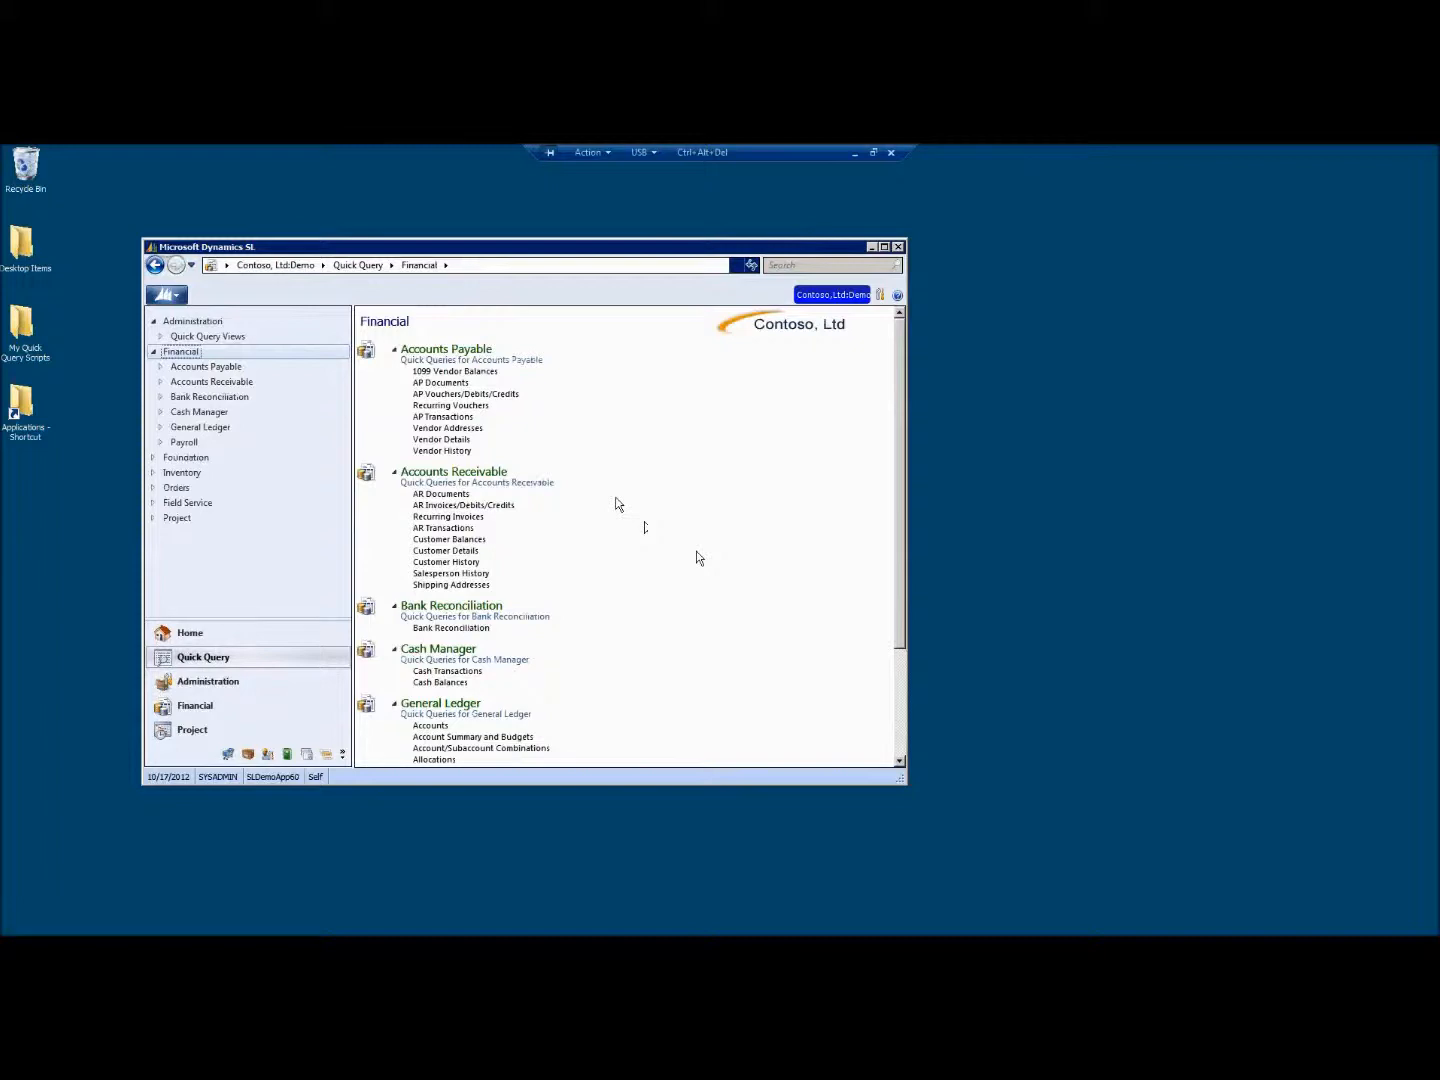
pyautogui.scroll(-4, 698, 557)
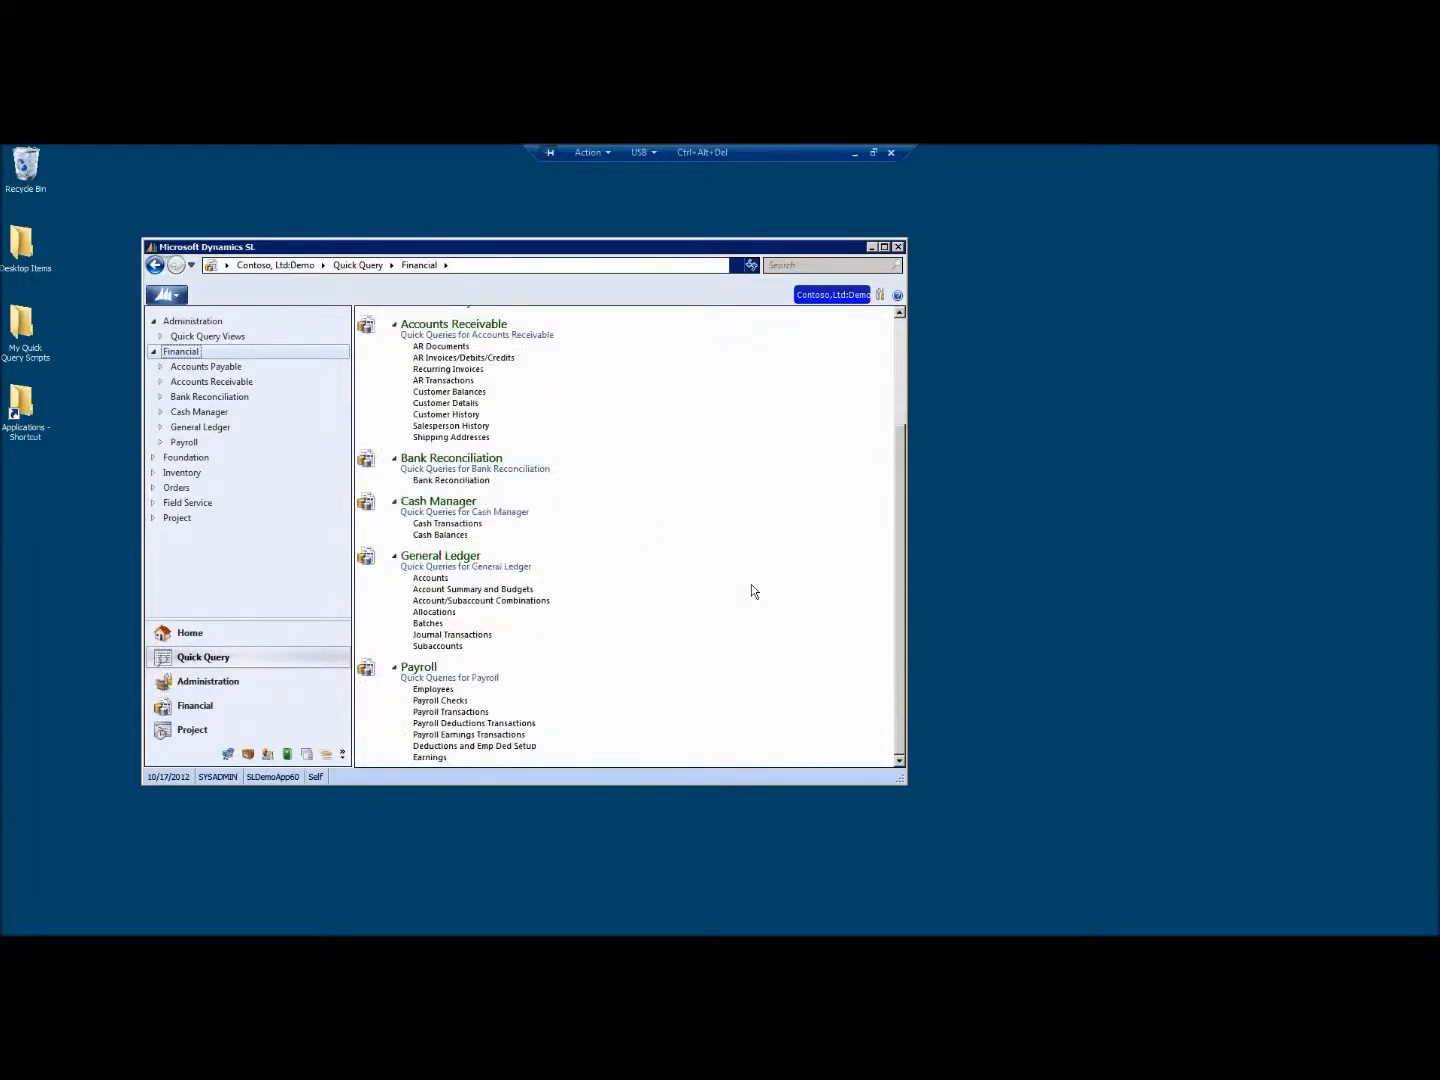
pyautogui.click(185, 457)
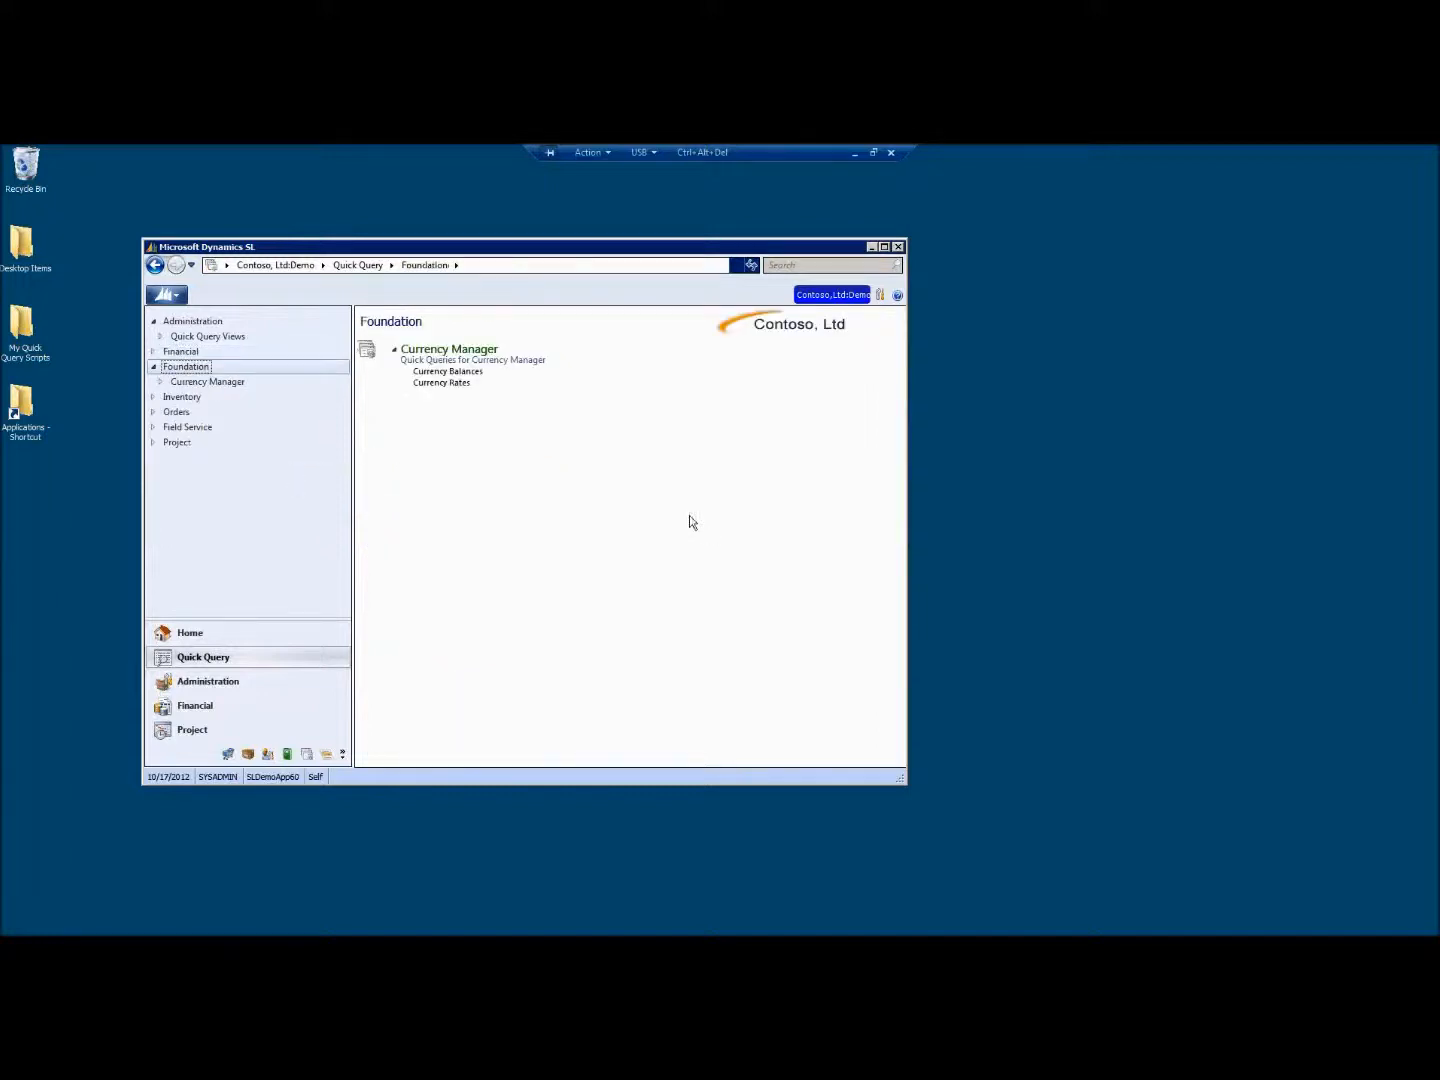
pyautogui.click(183, 398)
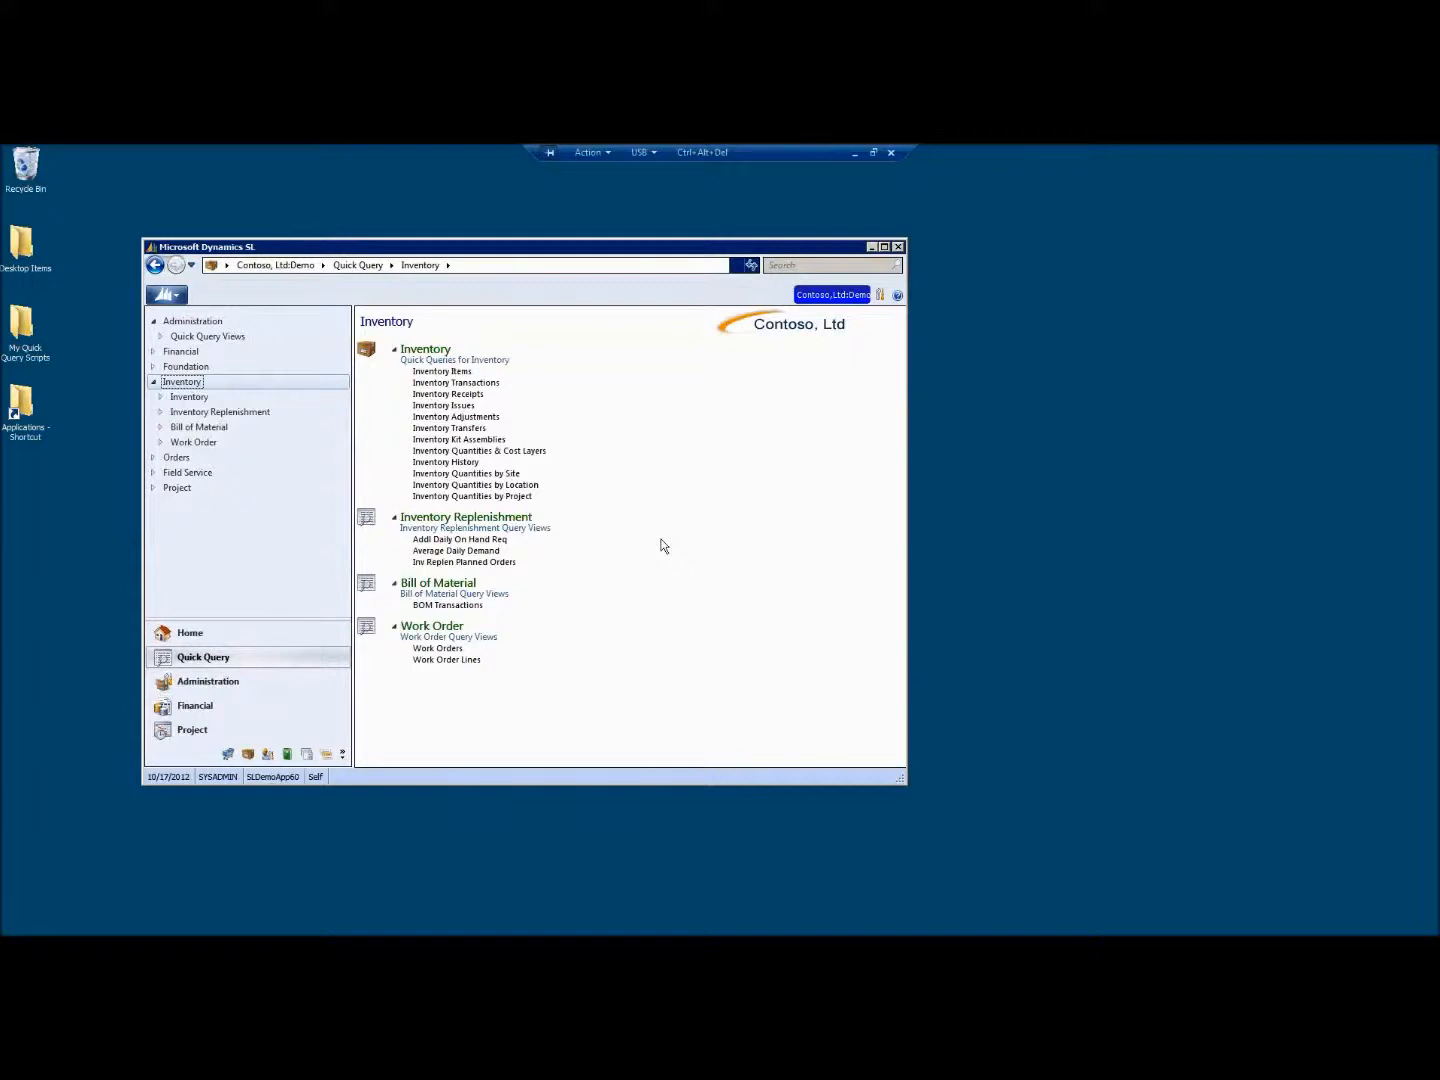
pyautogui.click(166, 458)
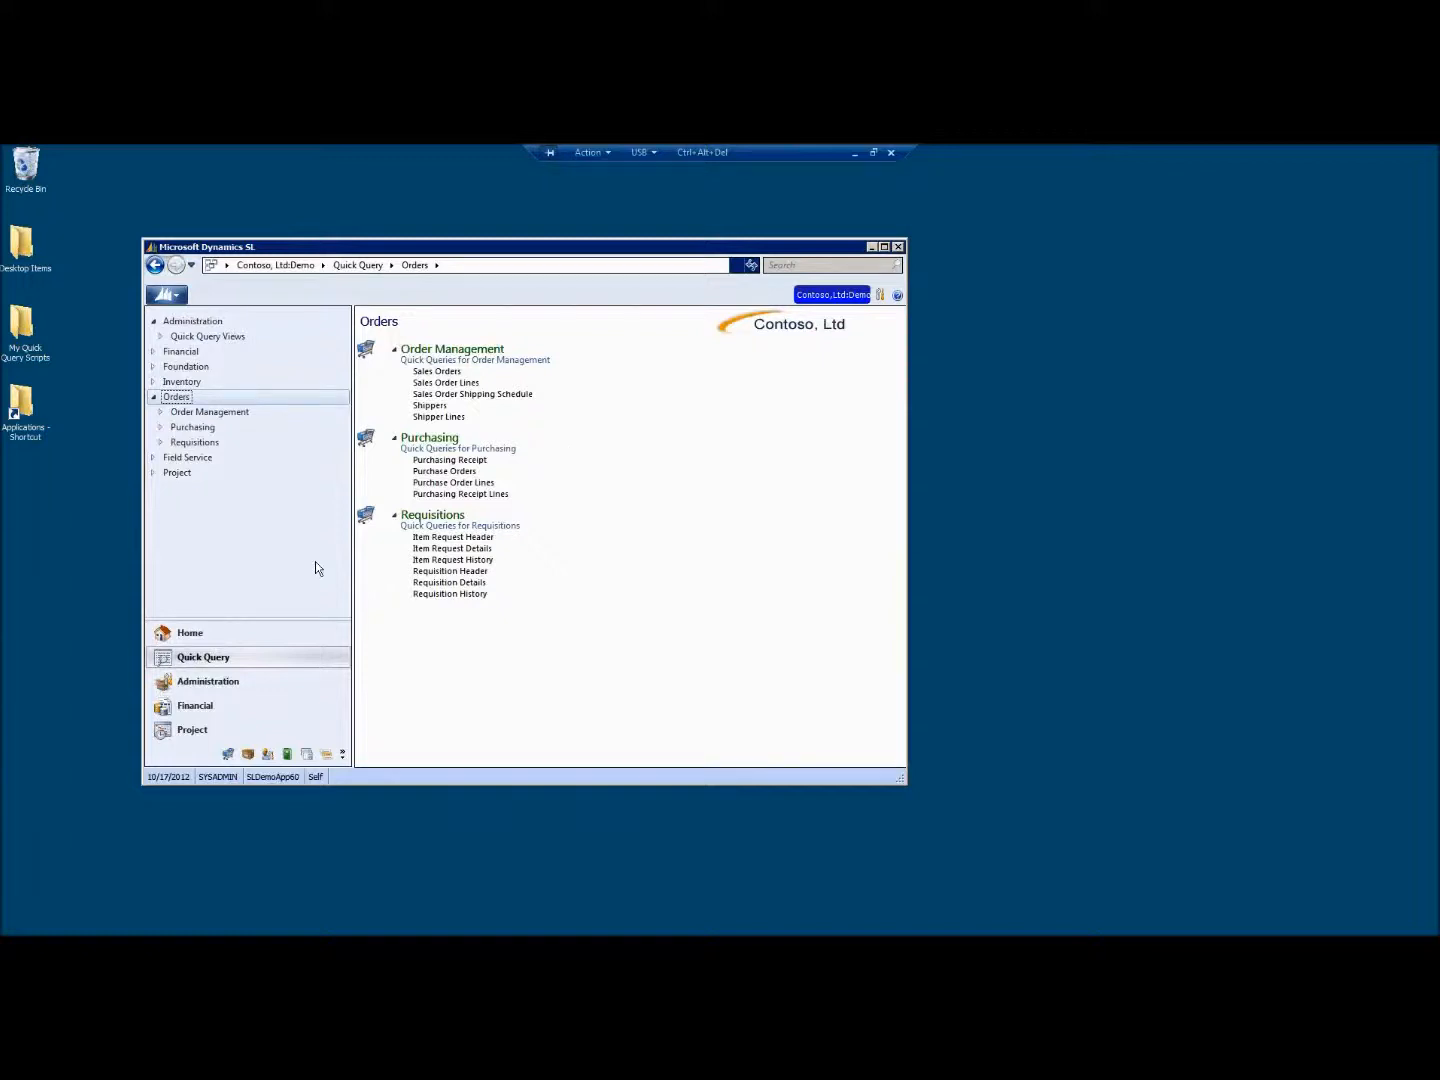
pyautogui.click(204, 458)
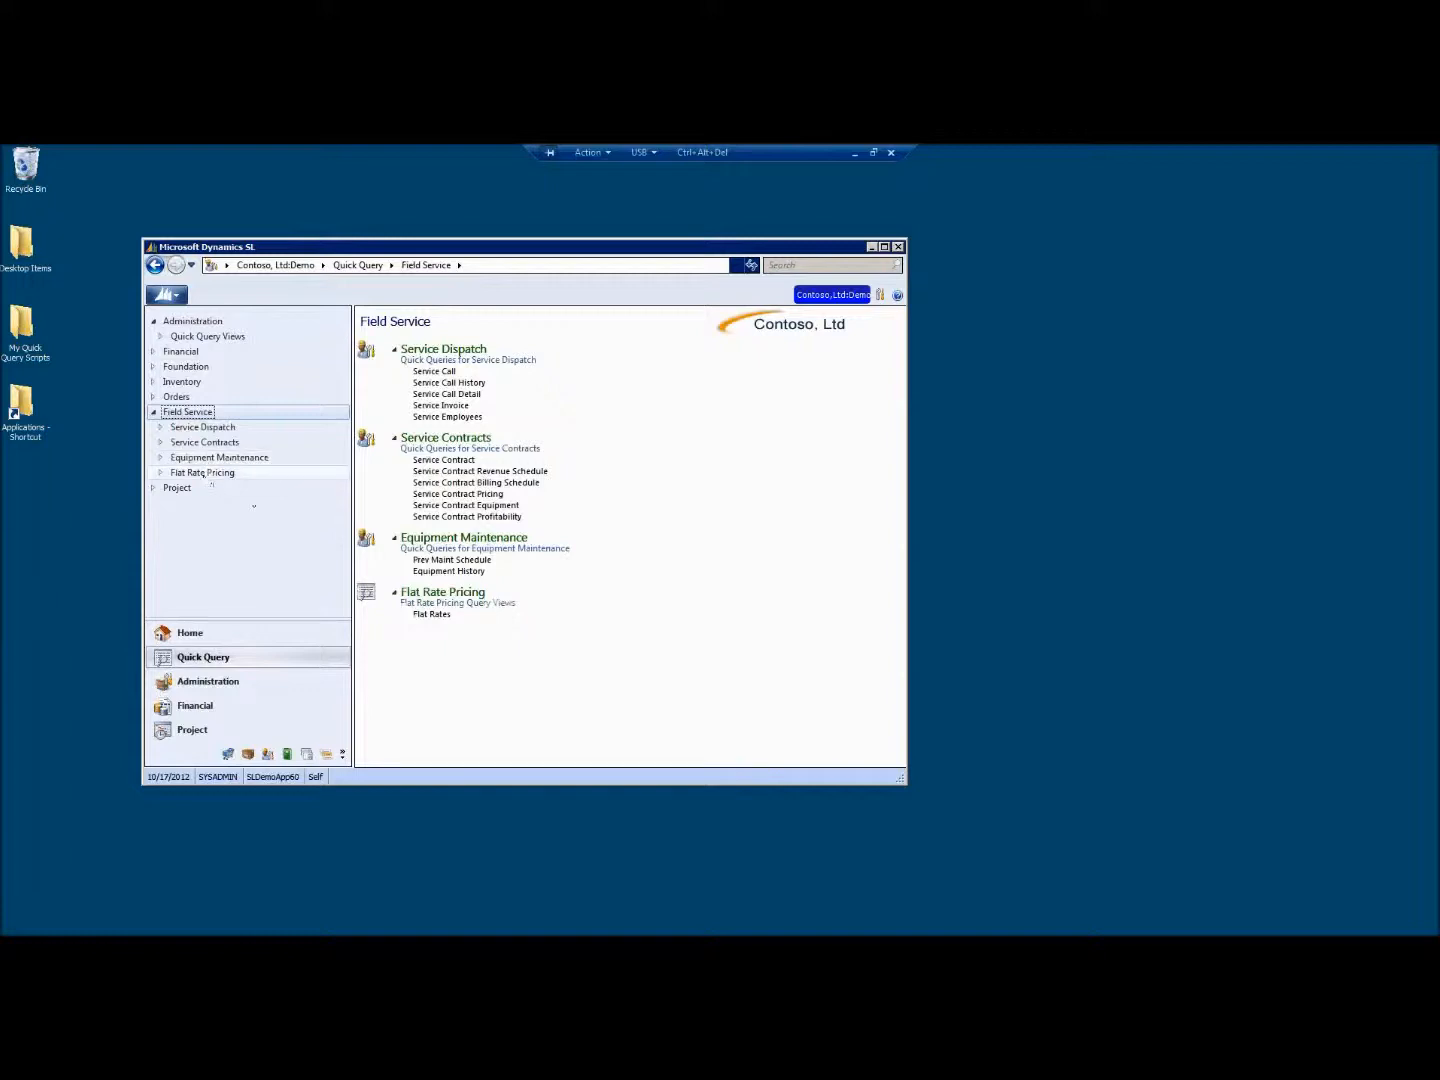
pyautogui.click(200, 488)
pyautogui.scroll(-1, 658, 550)
pyautogui.scroll(1, 658, 550)
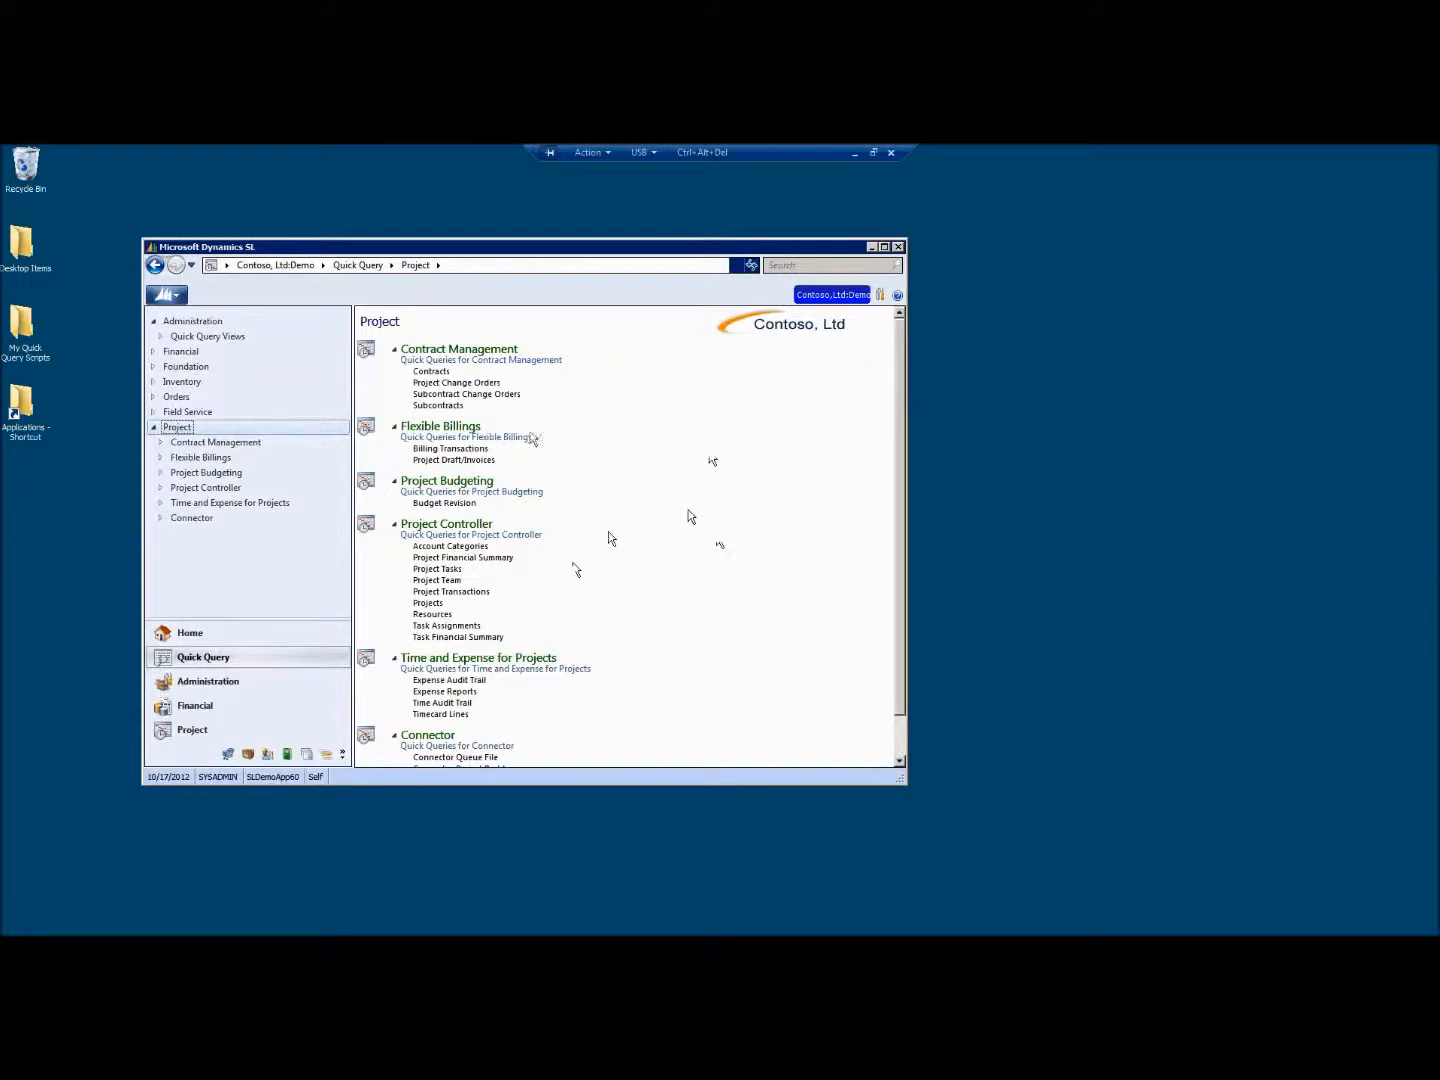
# Open the General Ledger Accounts quick query from the Financial group, and widen and reposition its viewer window
pyautogui.click(185, 356)
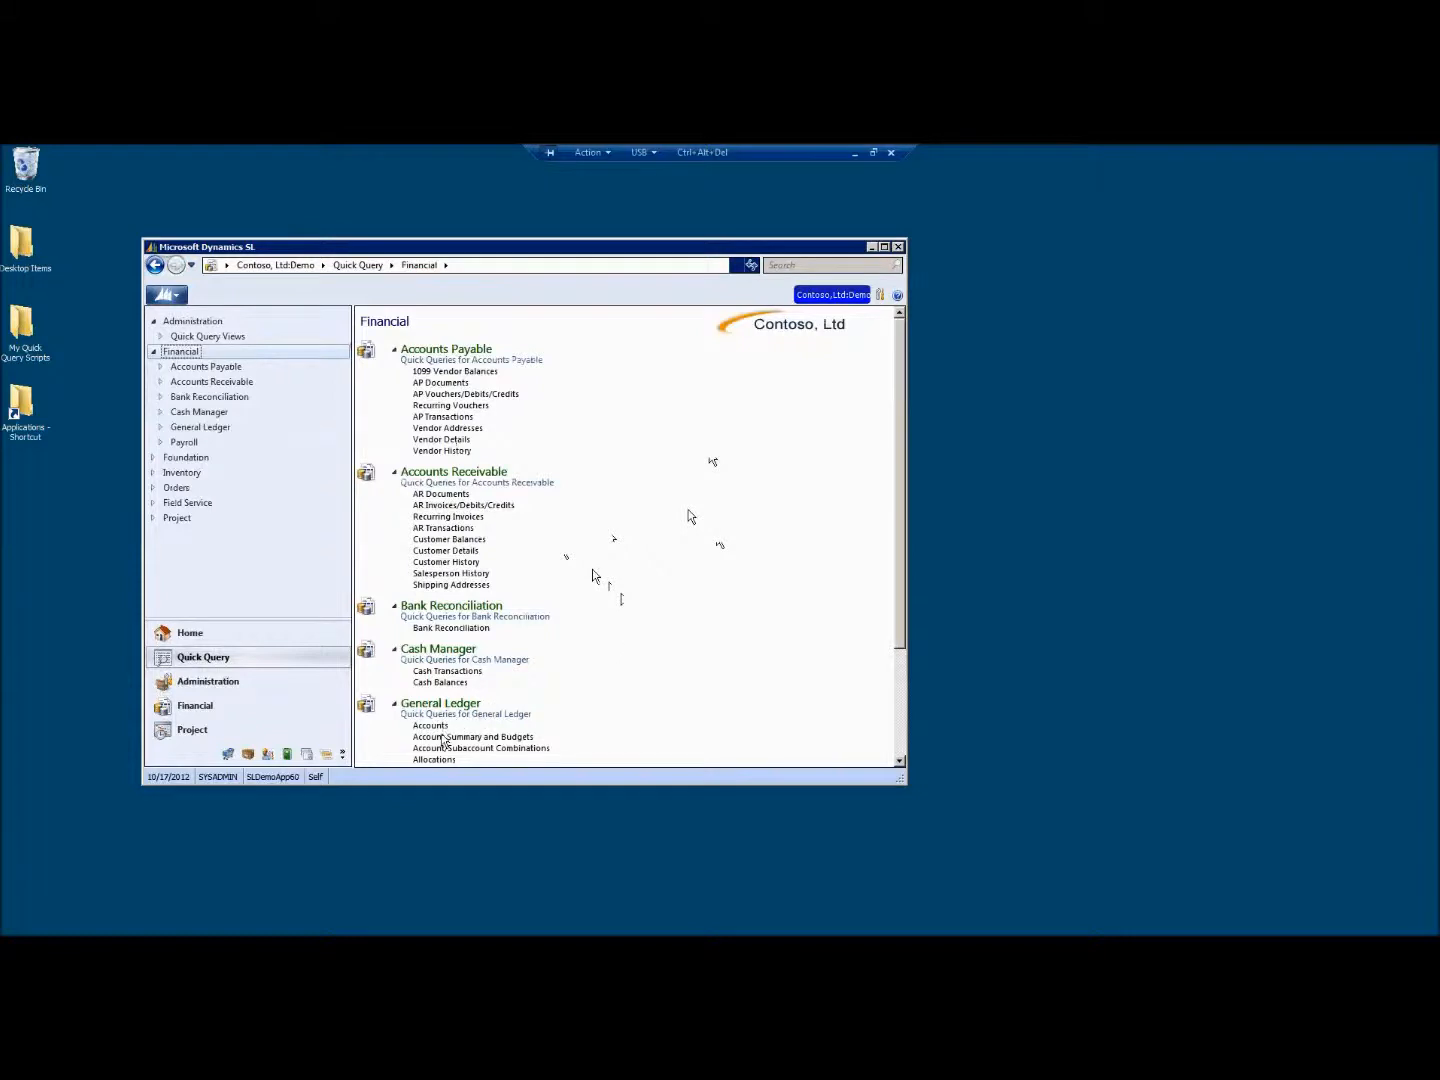
pyautogui.click(443, 726)
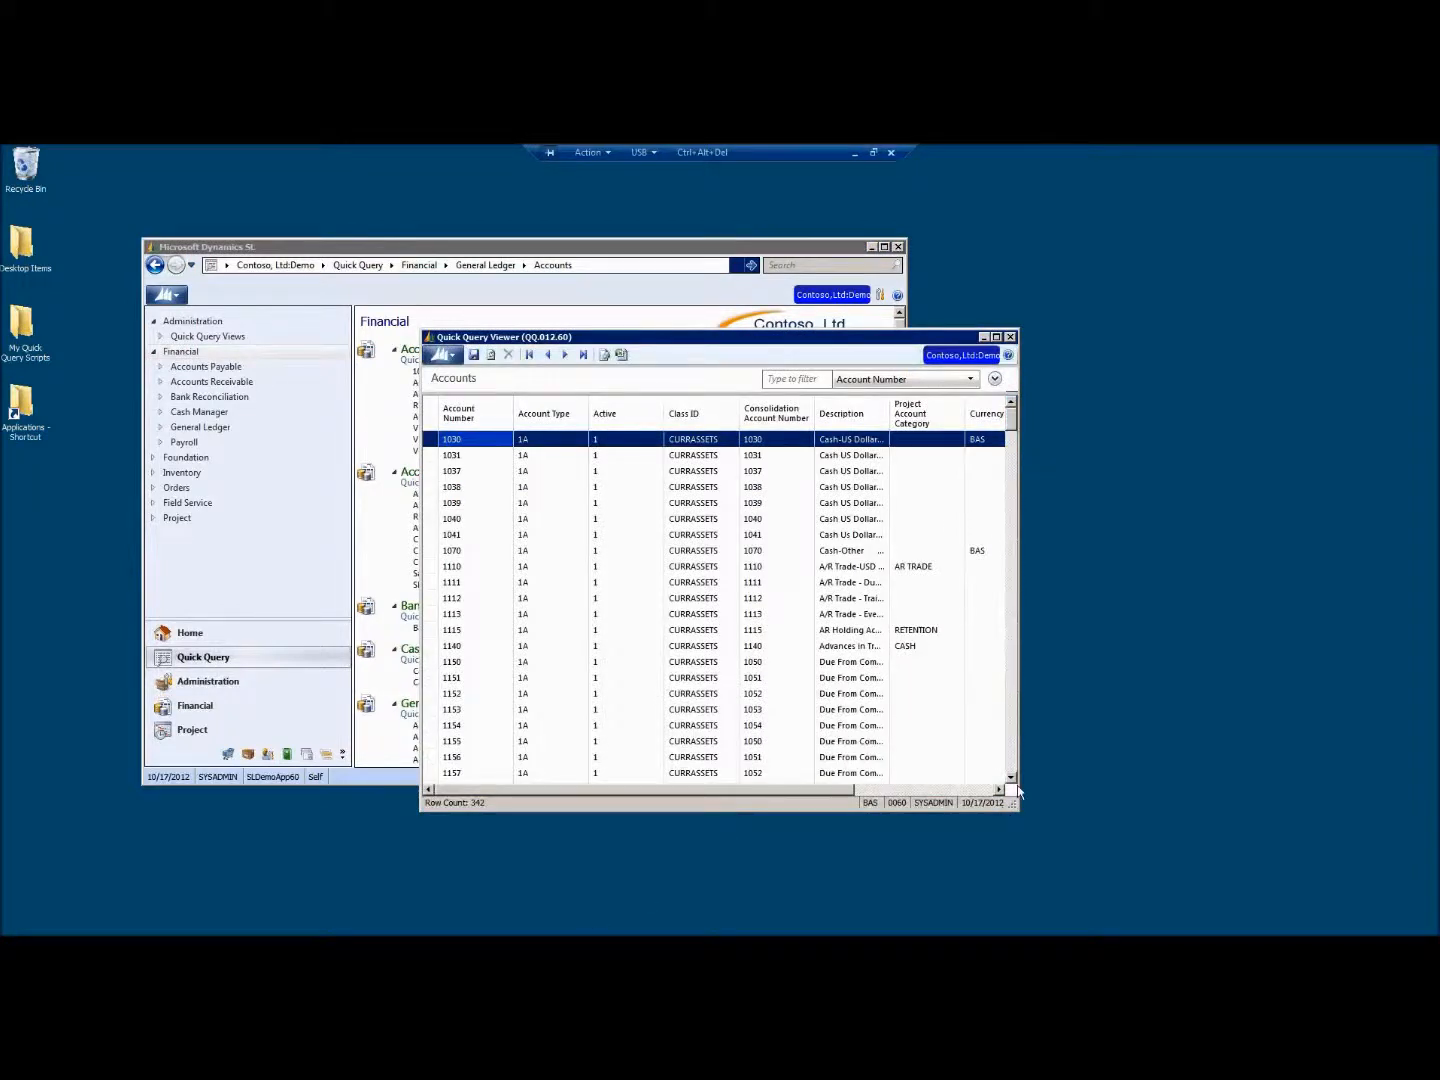
pyautogui.moveTo(1020, 809); pyautogui.dragTo(1250, 817)
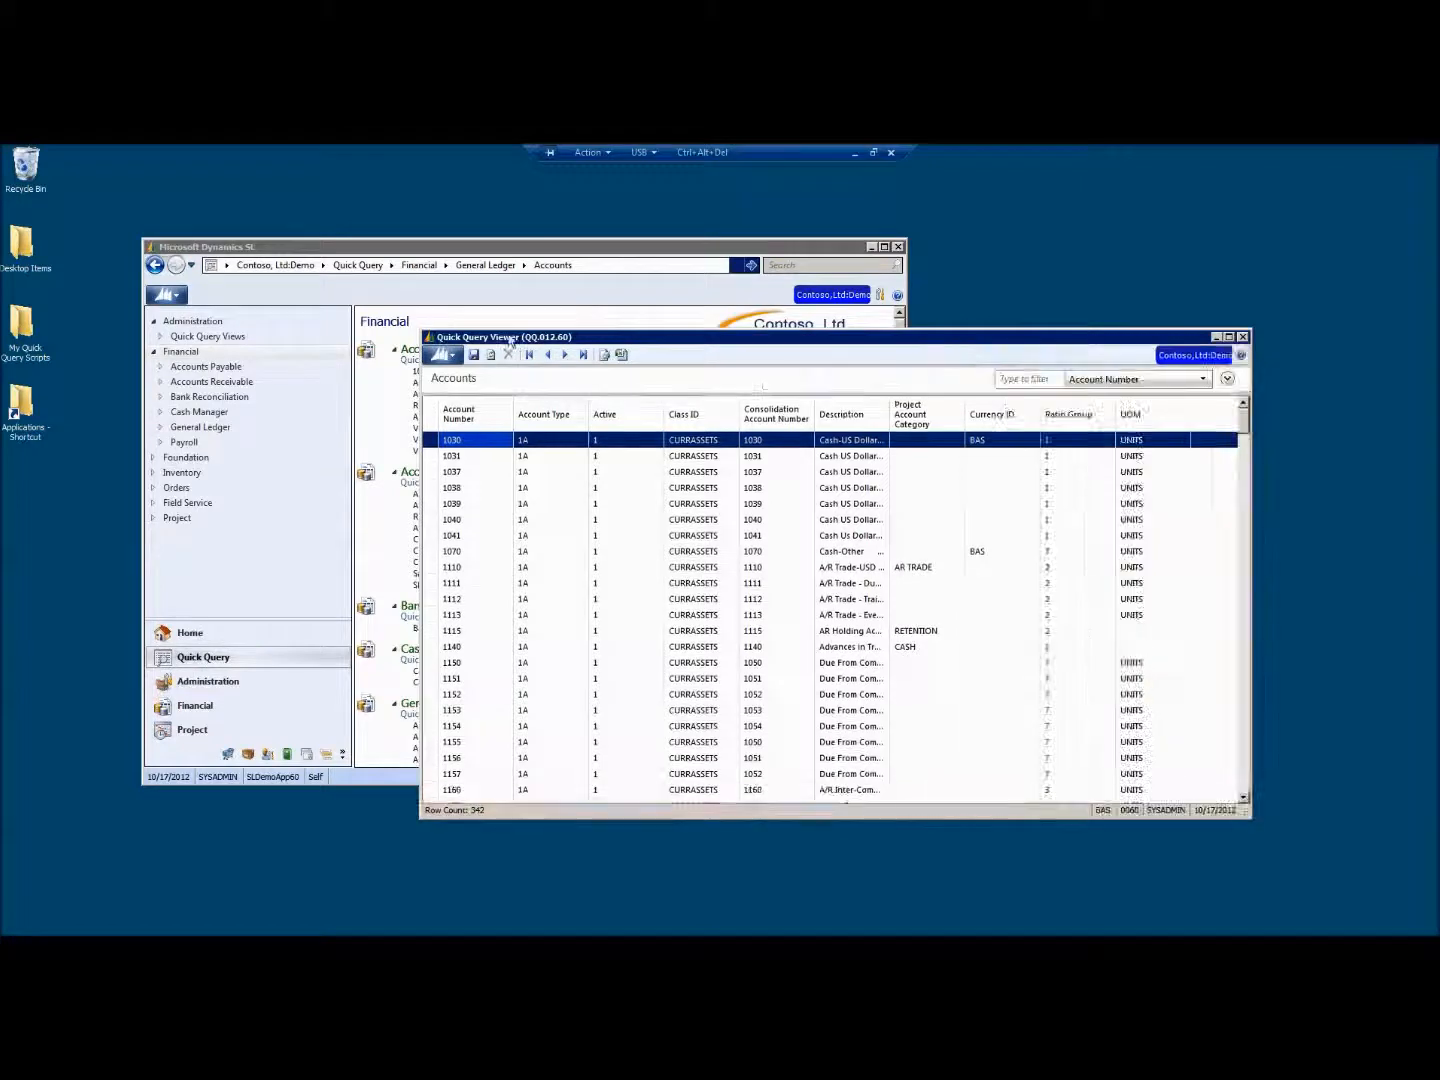
pyautogui.moveTo(609, 342); pyautogui.dragTo(418, 329)
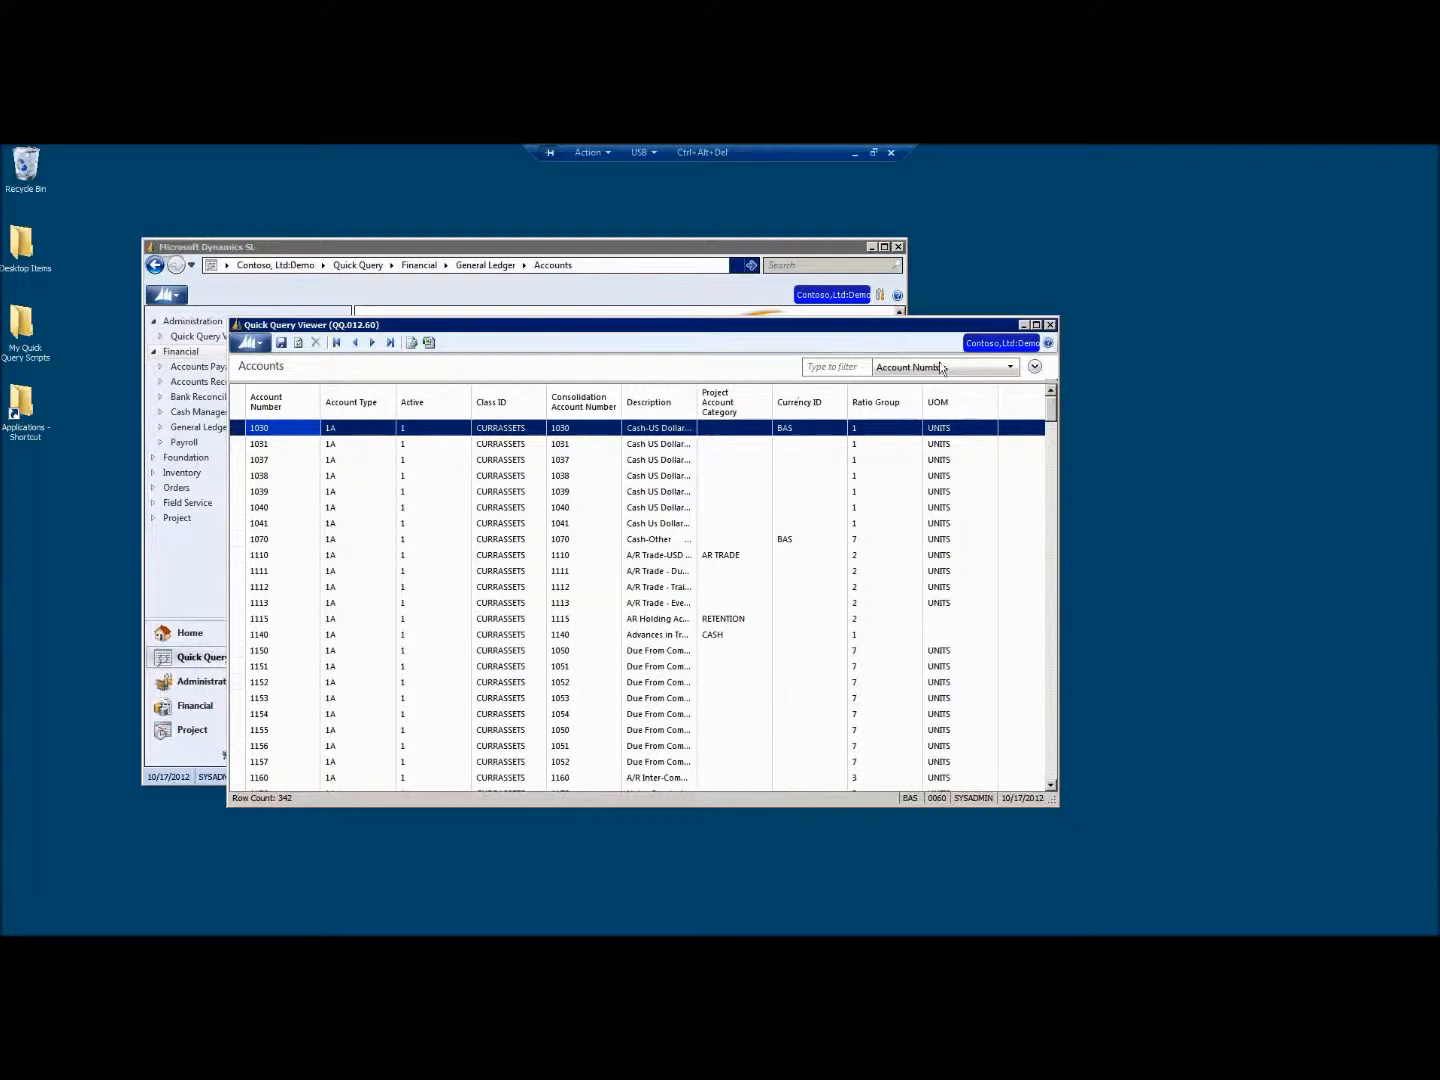
# Try the quick filter on Class ID with the text "Lia" and clear the filter text
pyautogui.click(1010, 369)
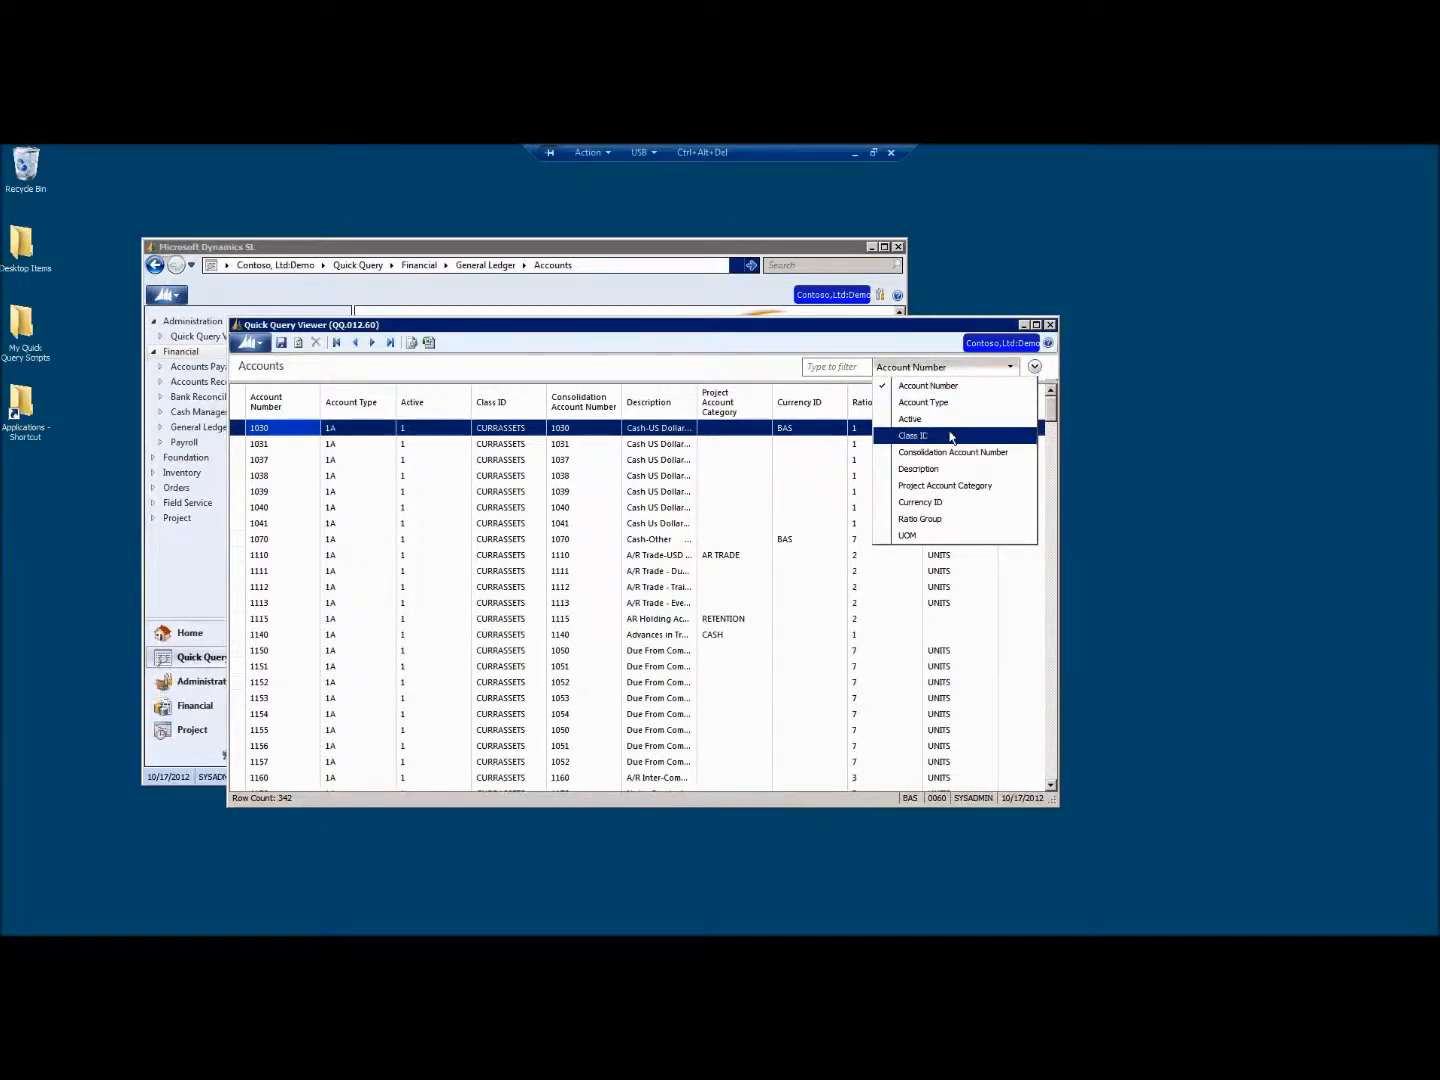
pyautogui.click(950, 436)
pyautogui.click(818, 366)
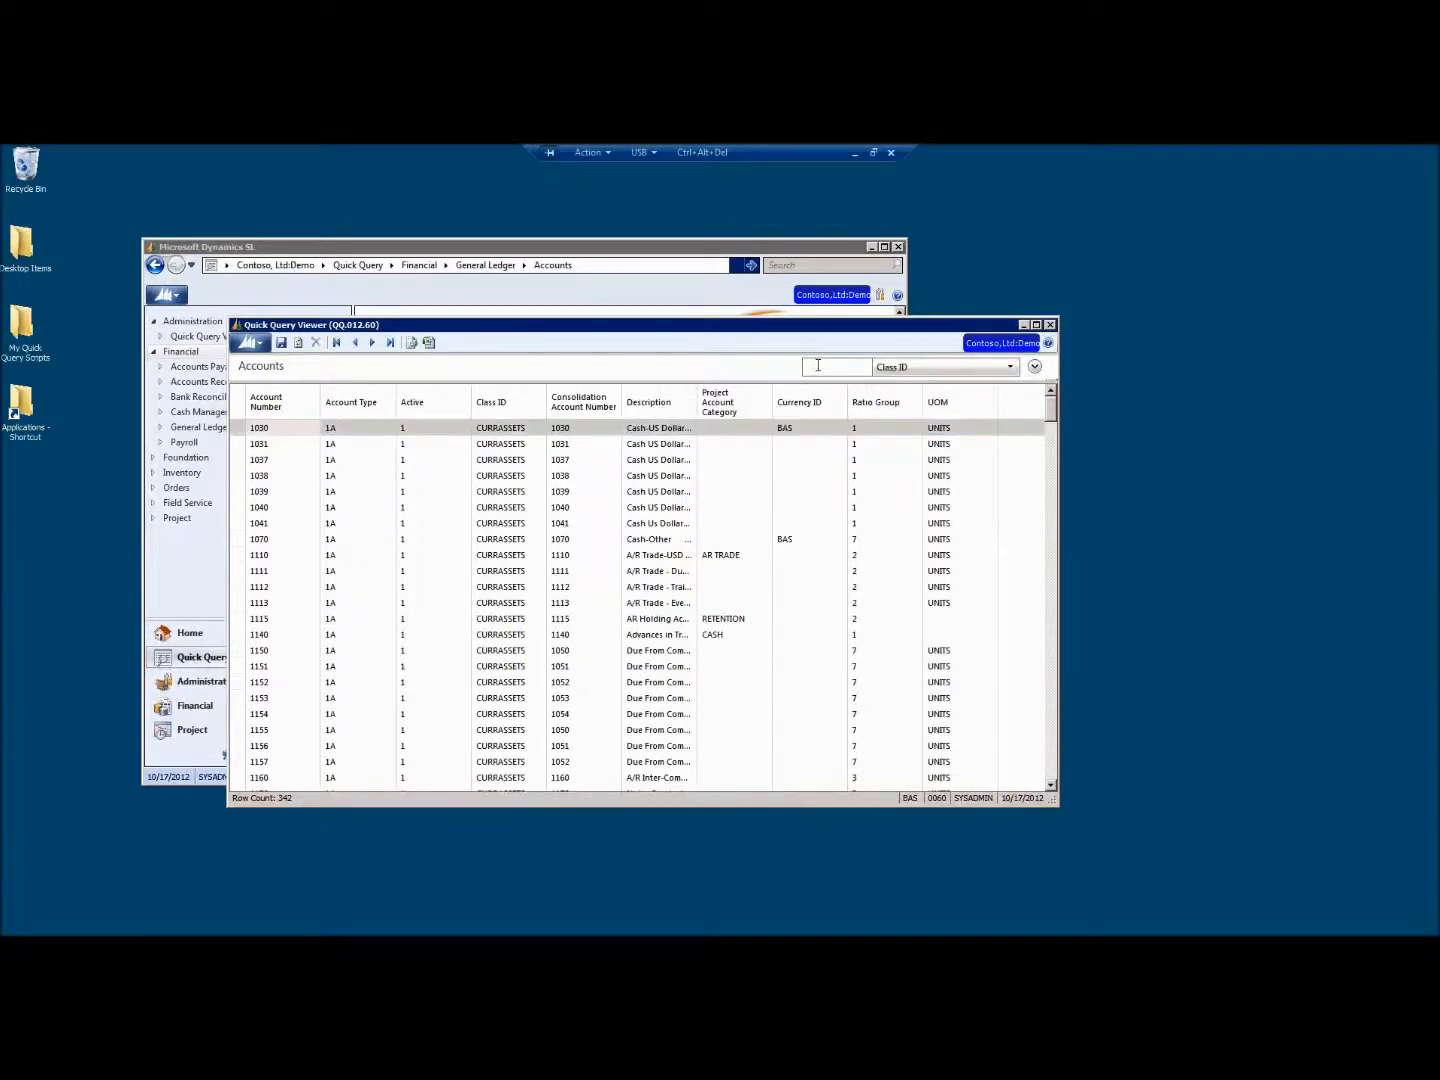
pyautogui.write('Lia')
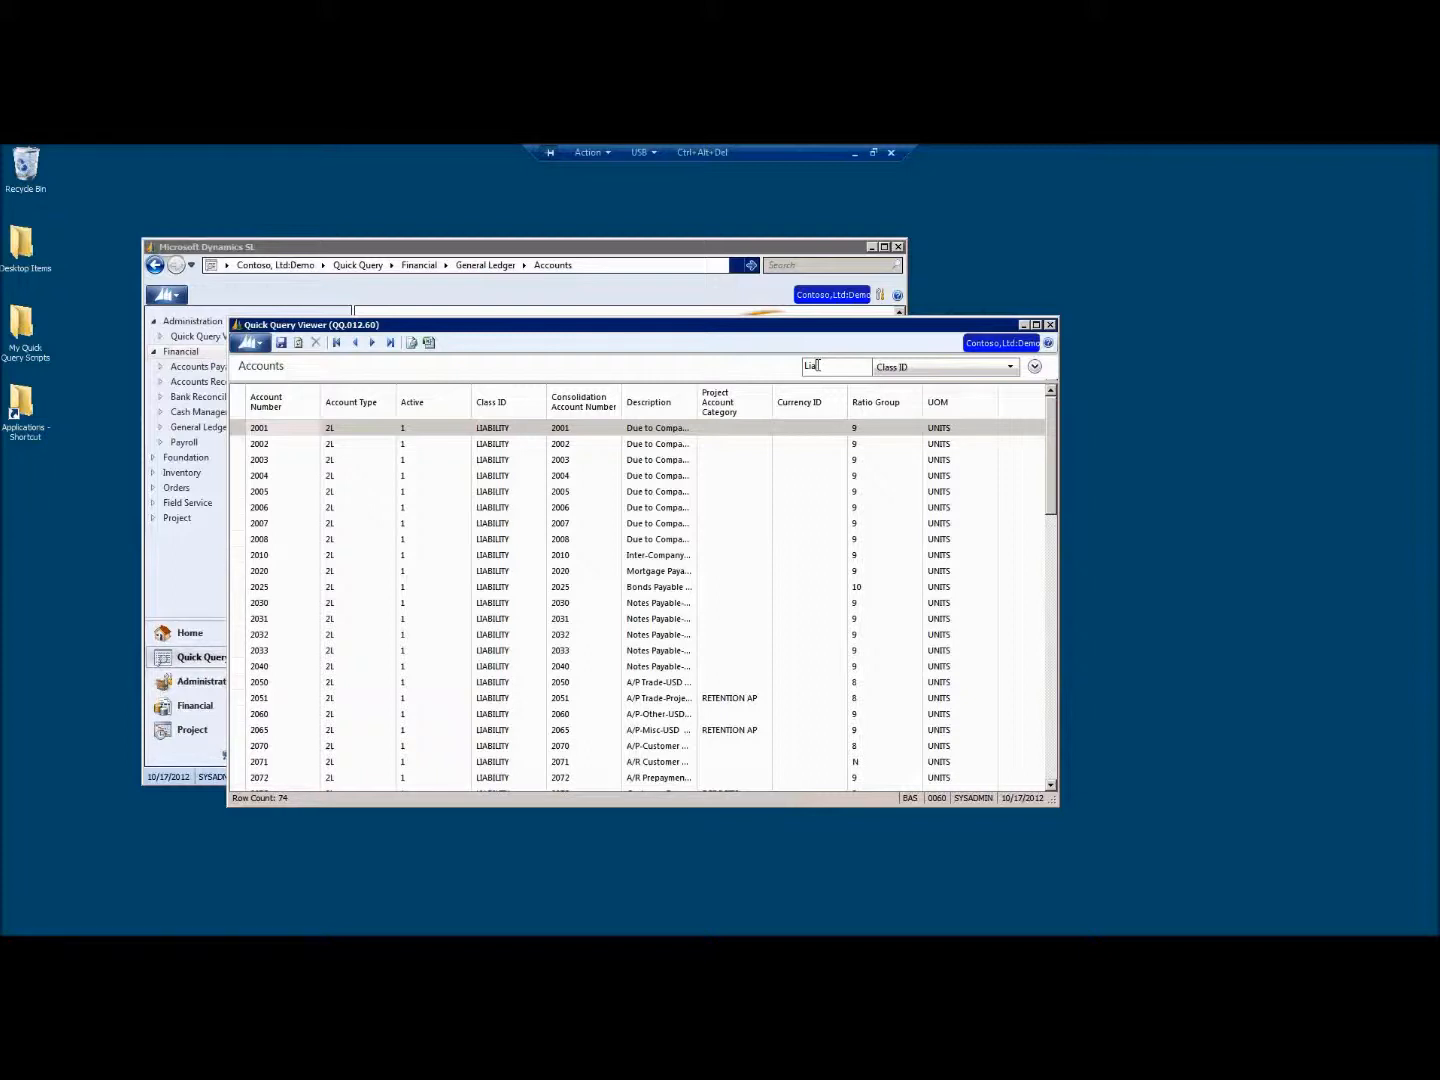
pyautogui.press('BackSpace')
pyautogui.press('BackSpace')
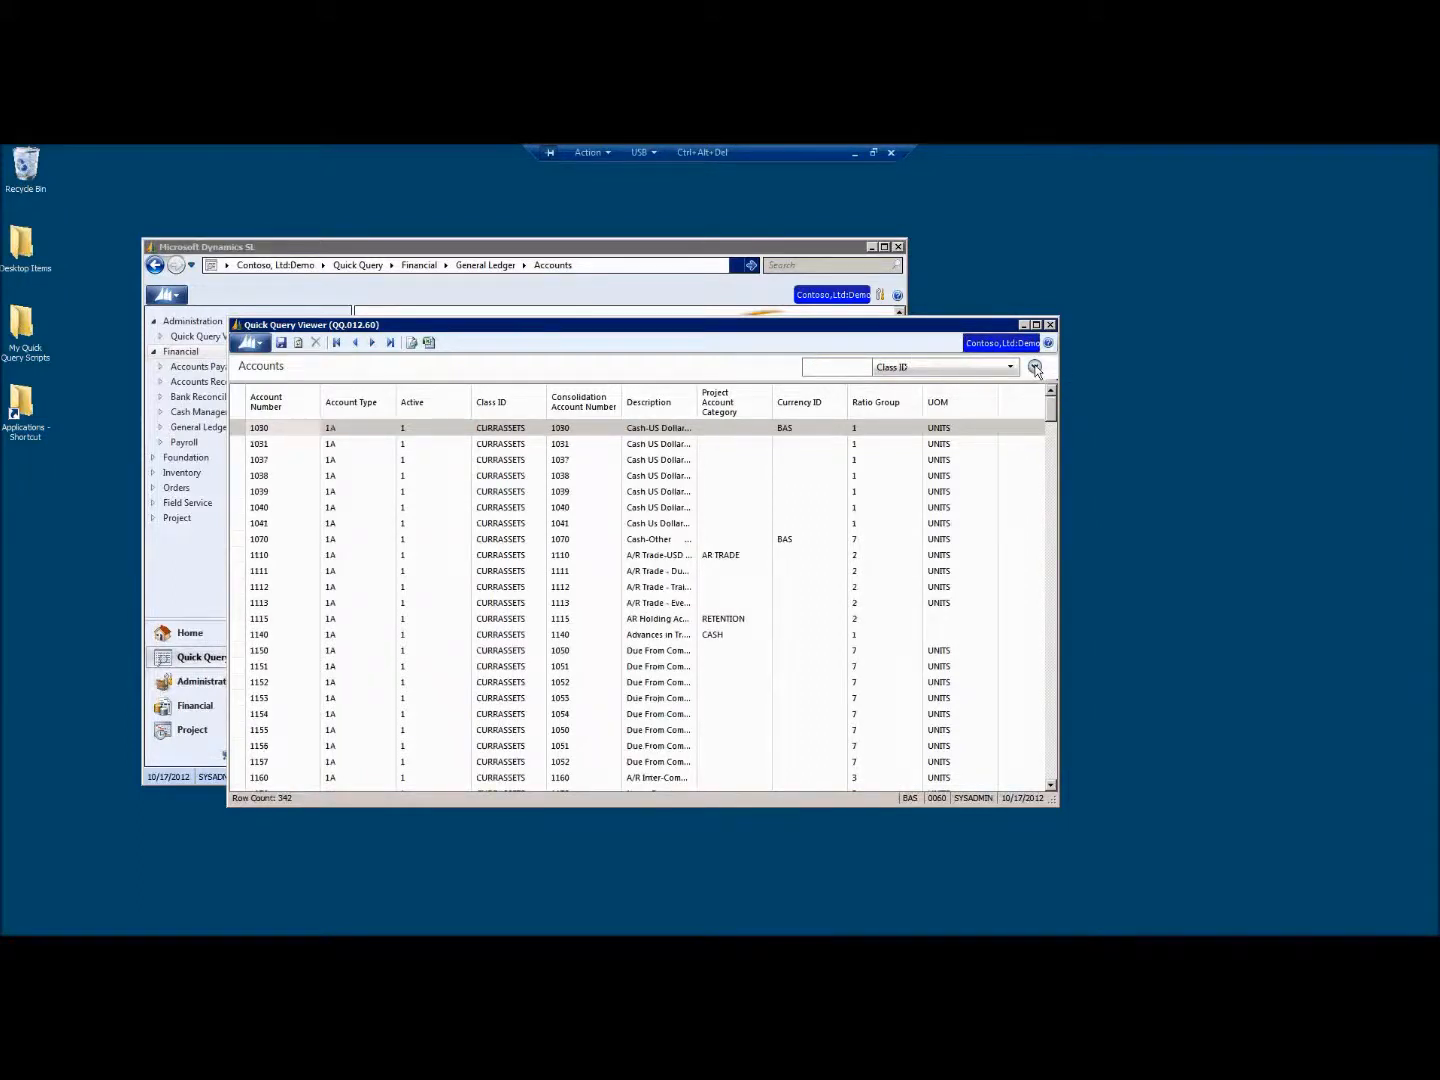
# Expand the filter area and add a filter where Active is 1
pyautogui.click(1036, 369)
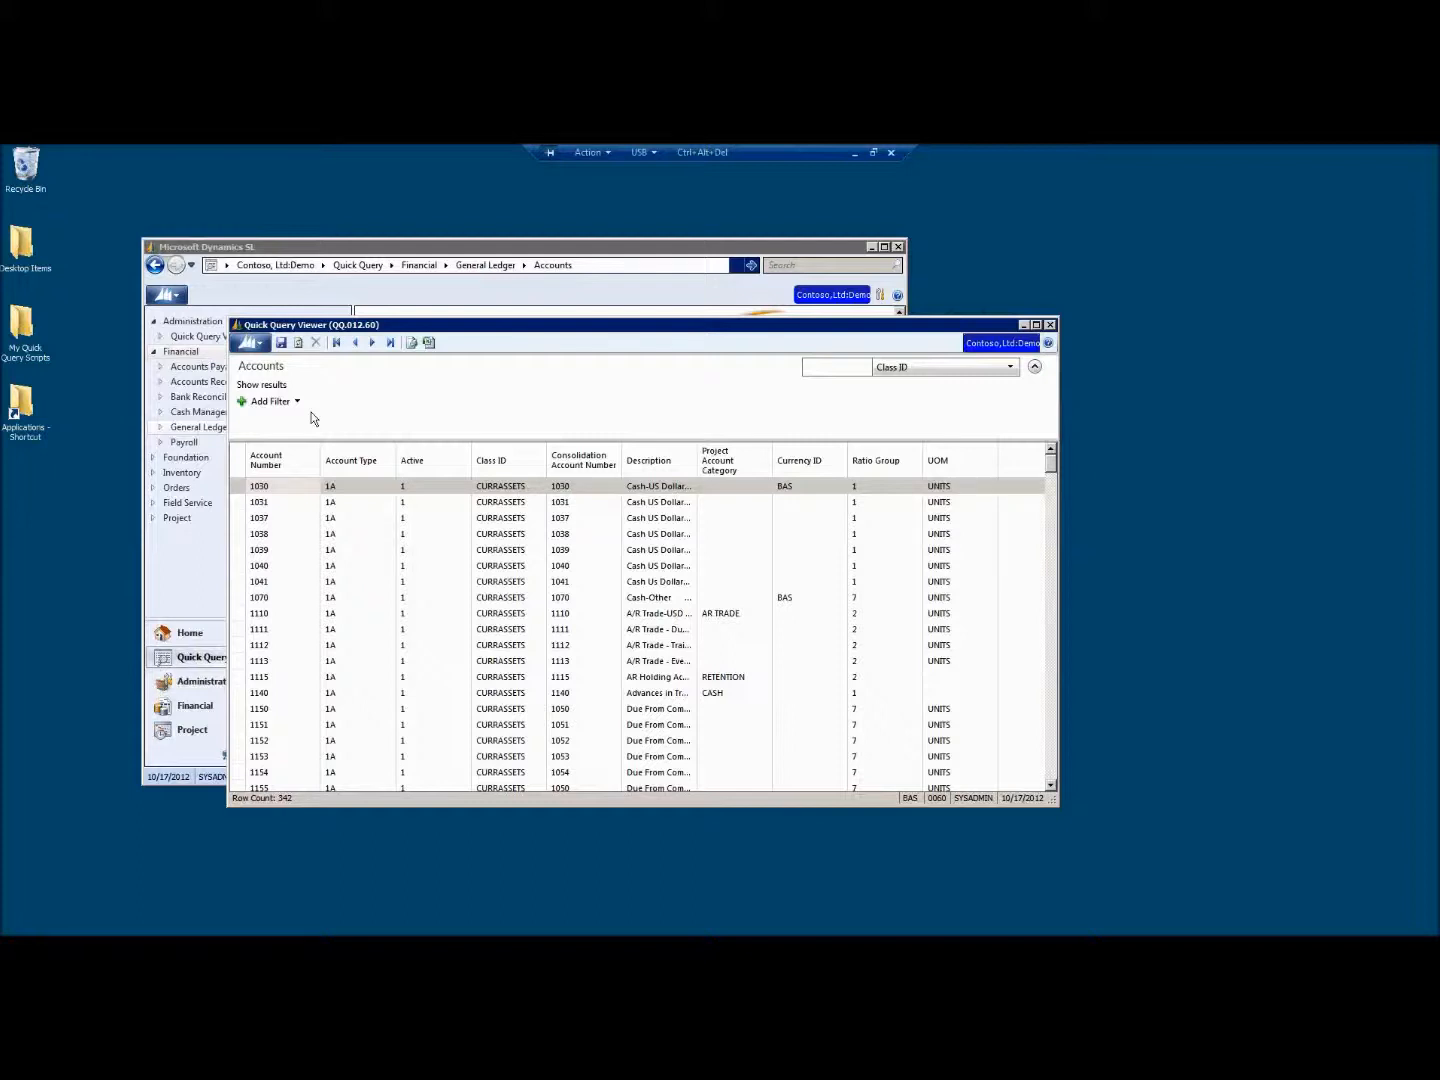
pyautogui.click(296, 401)
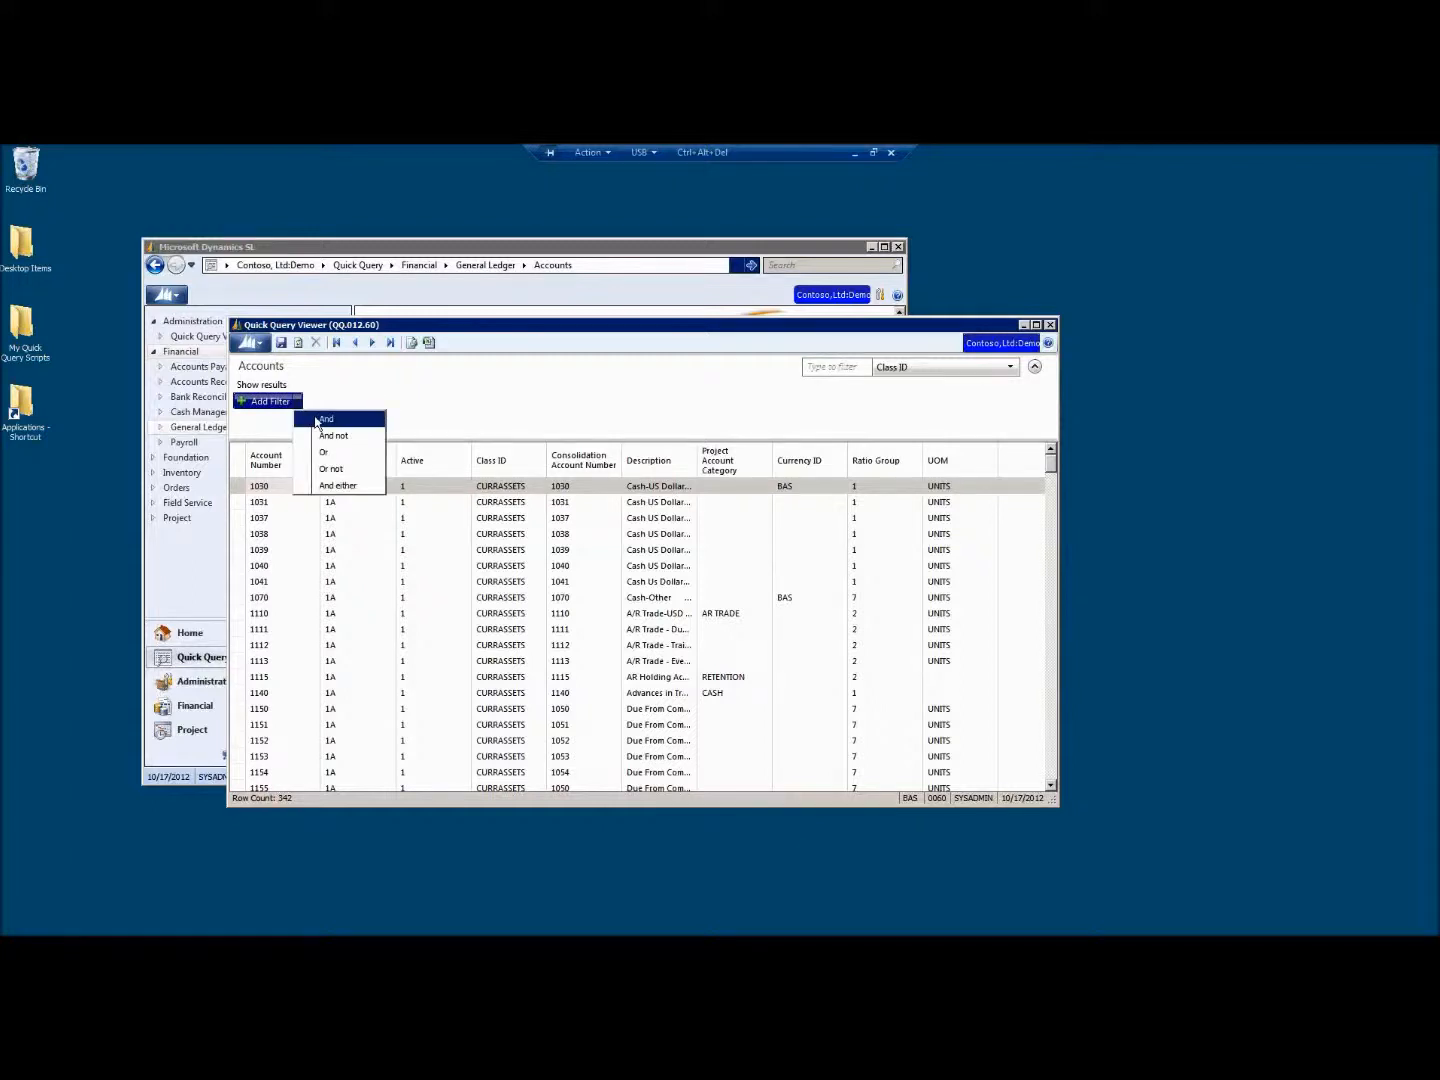
pyautogui.click(318, 421)
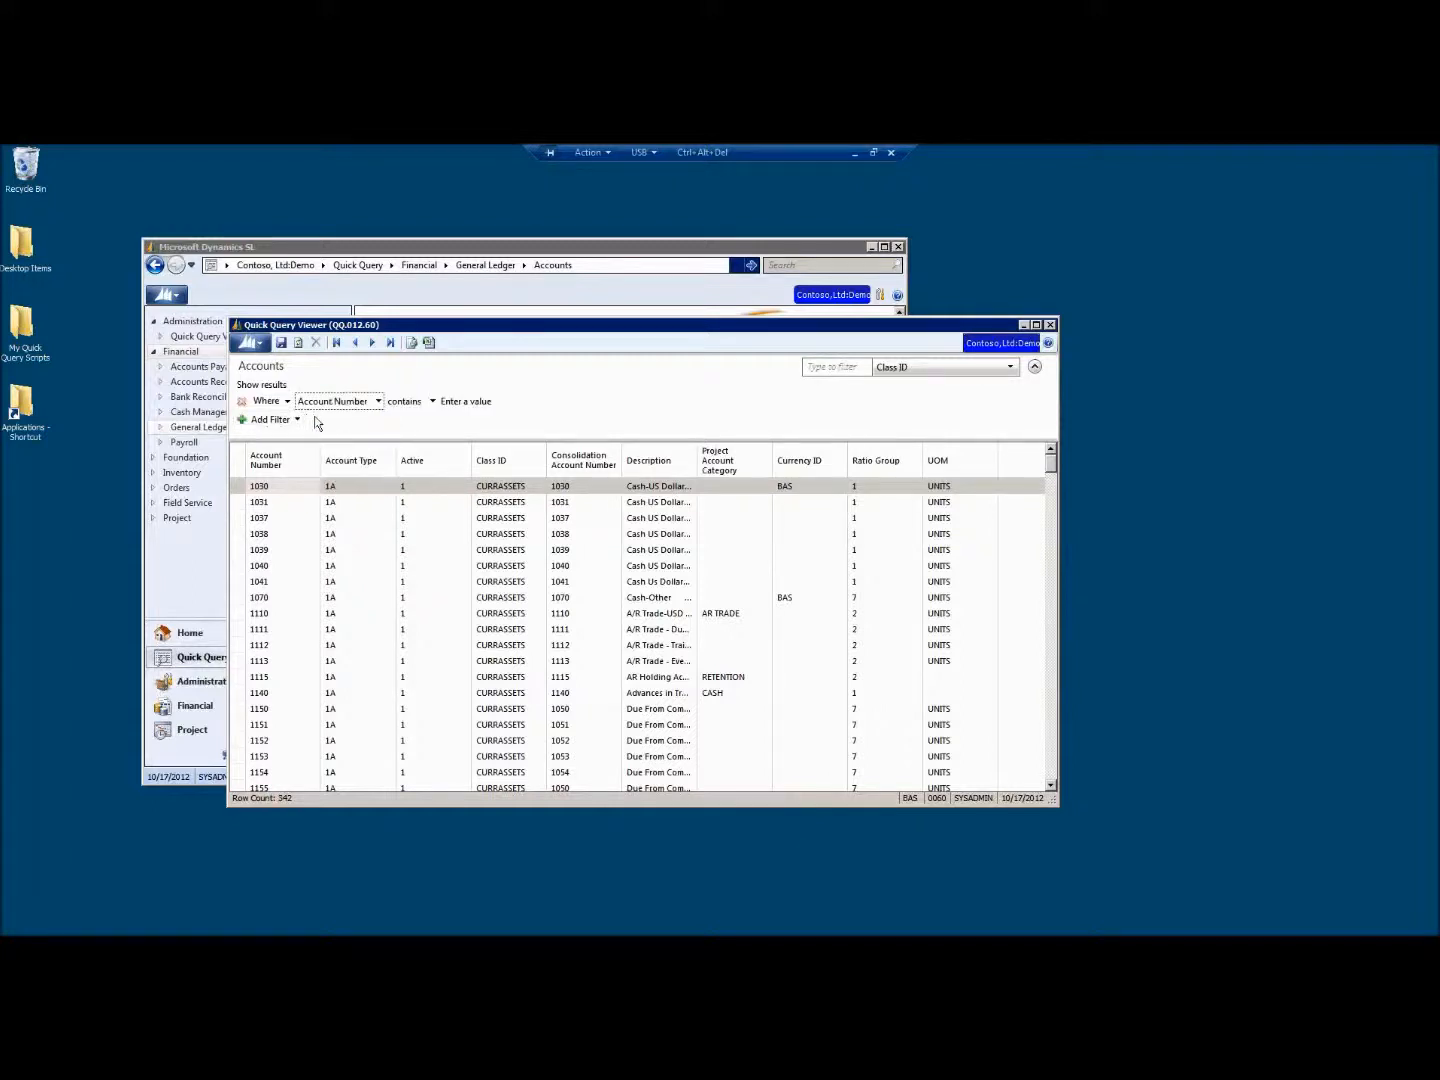
pyautogui.click(333, 401)
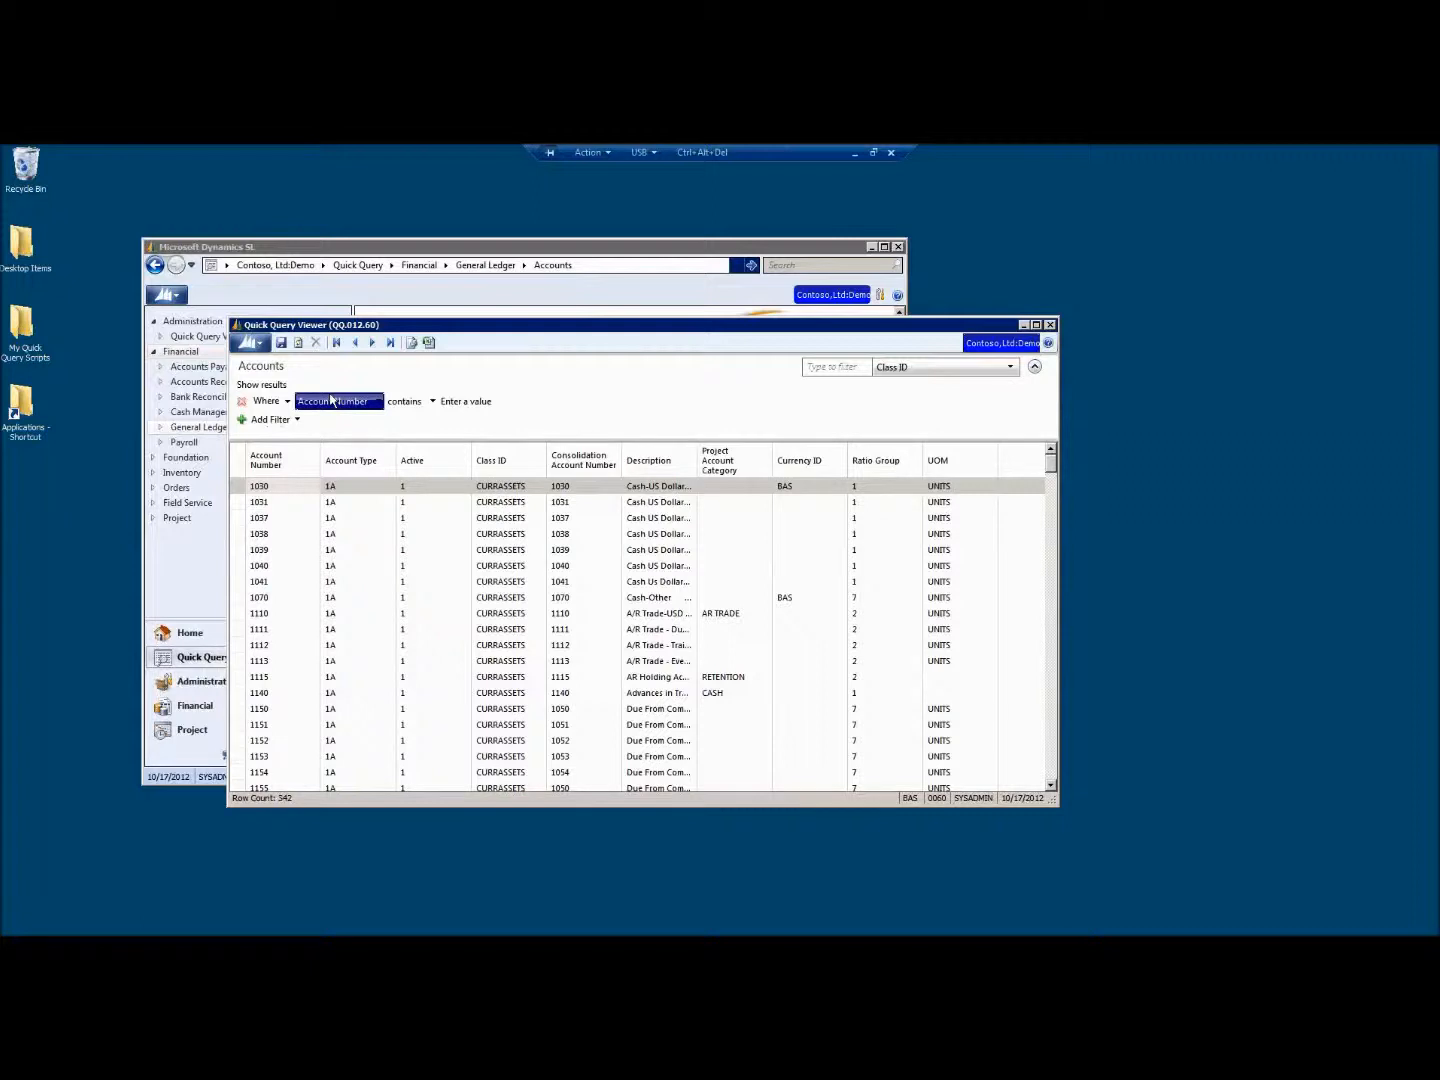
pyautogui.click(362, 400)
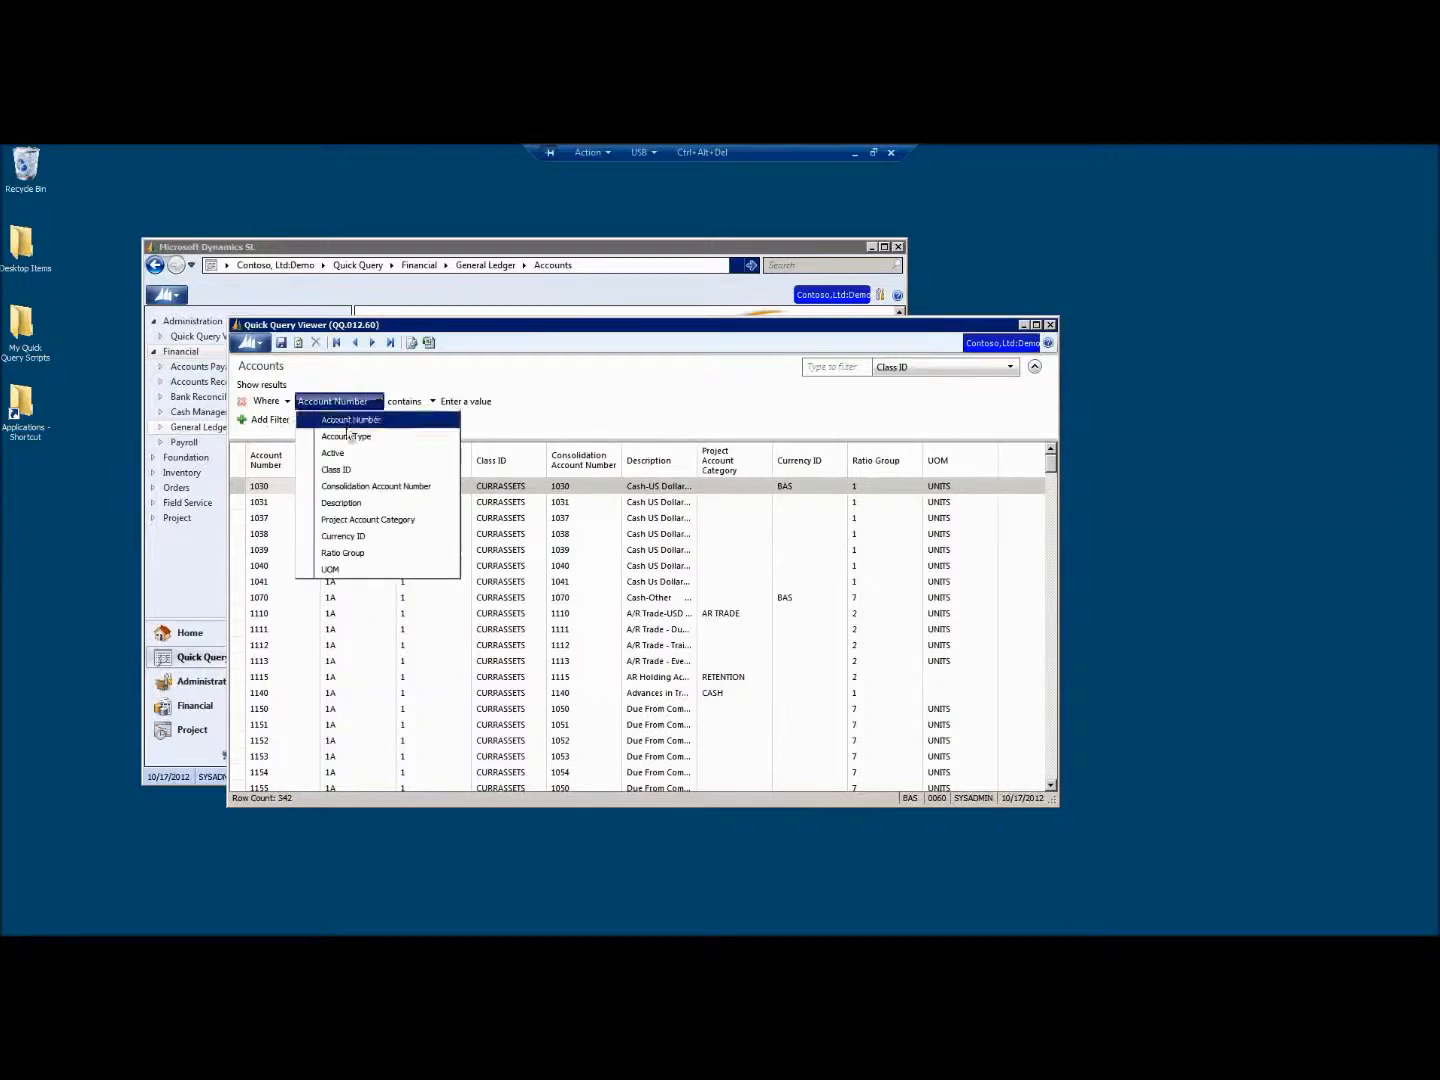
pyautogui.click(346, 453)
pyautogui.click(379, 404)
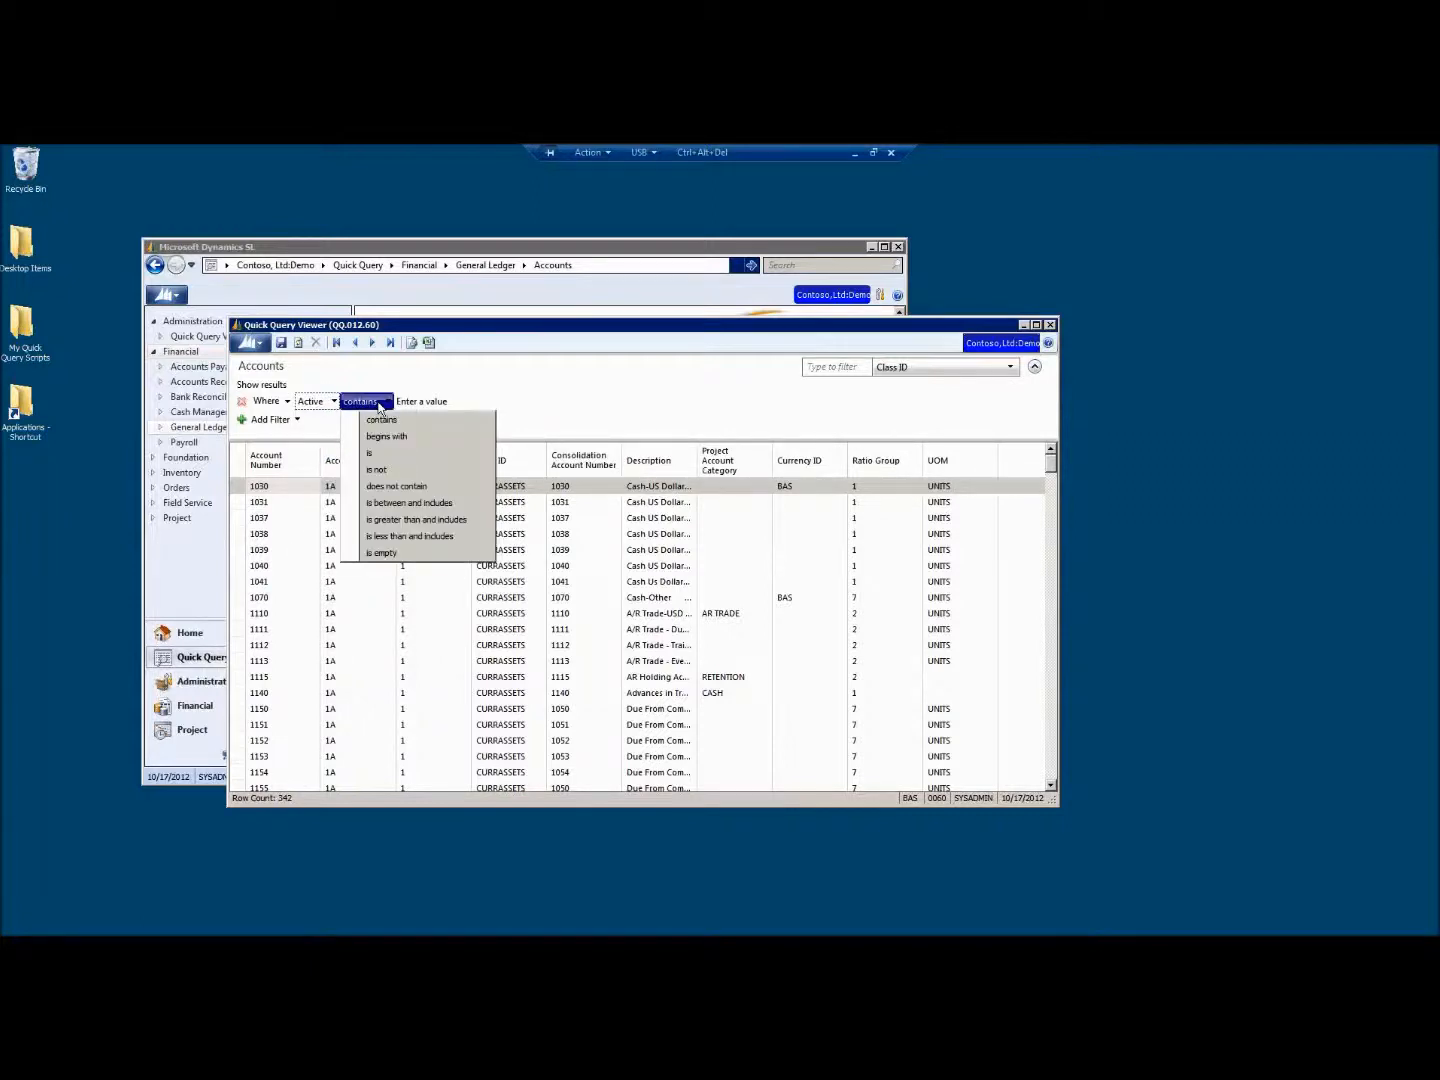
pyautogui.click(372, 453)
pyautogui.click(405, 401)
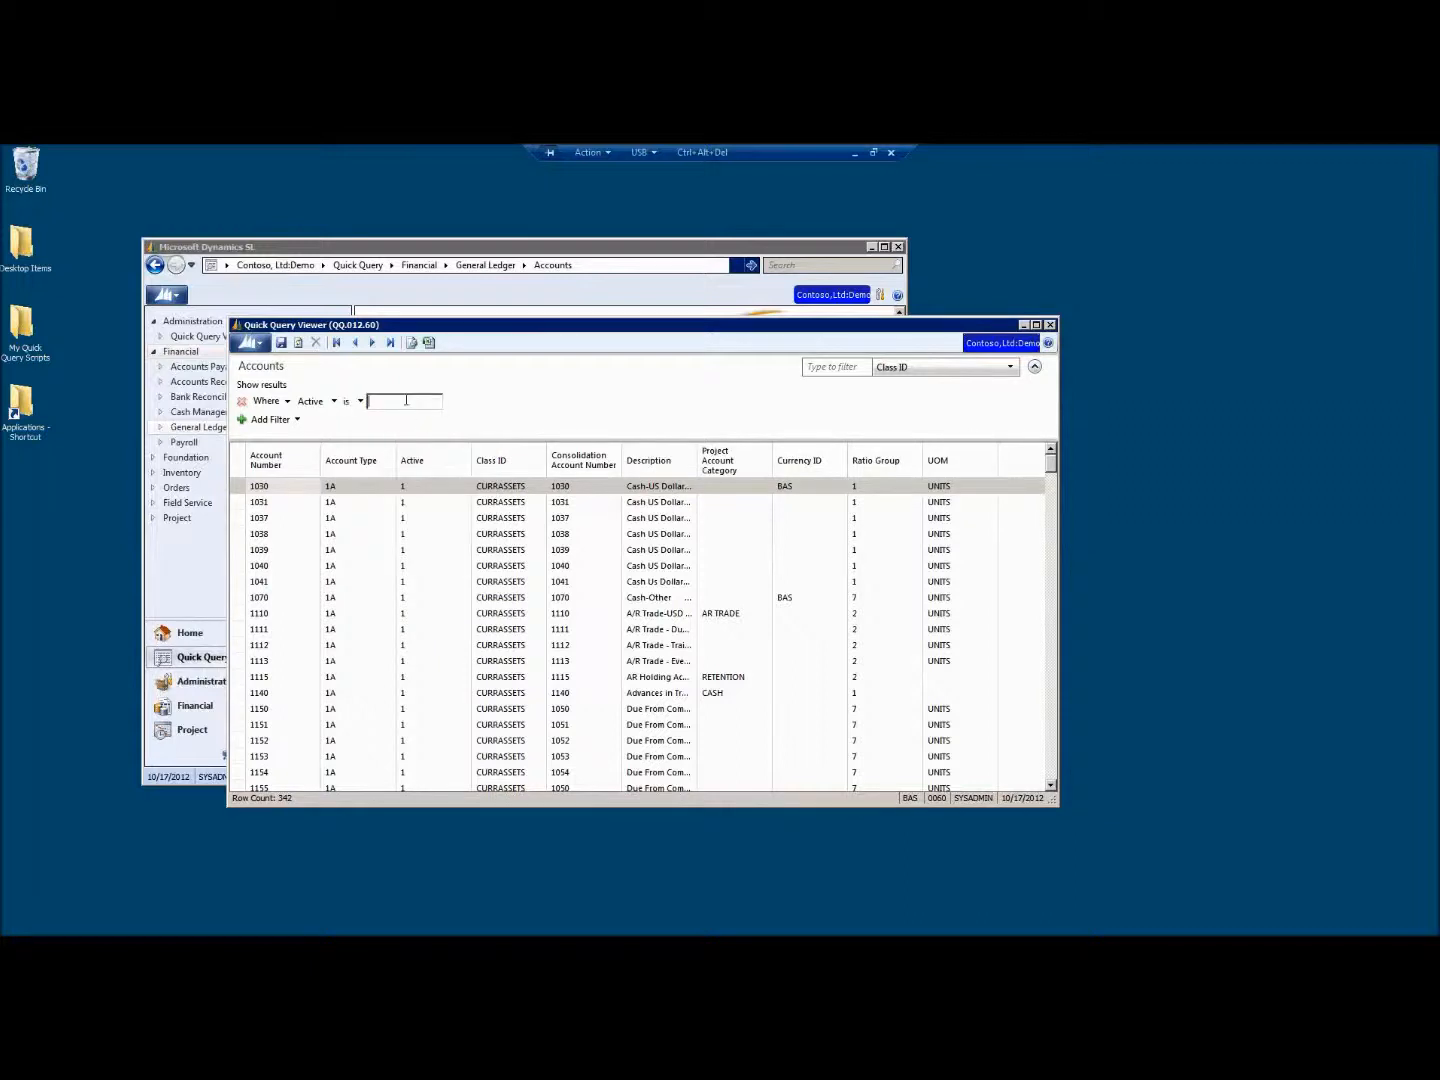
pyautogui.write('1')
# Add and apply a second filter joined with And where Class ID is Liability
pyautogui.click(270, 424)
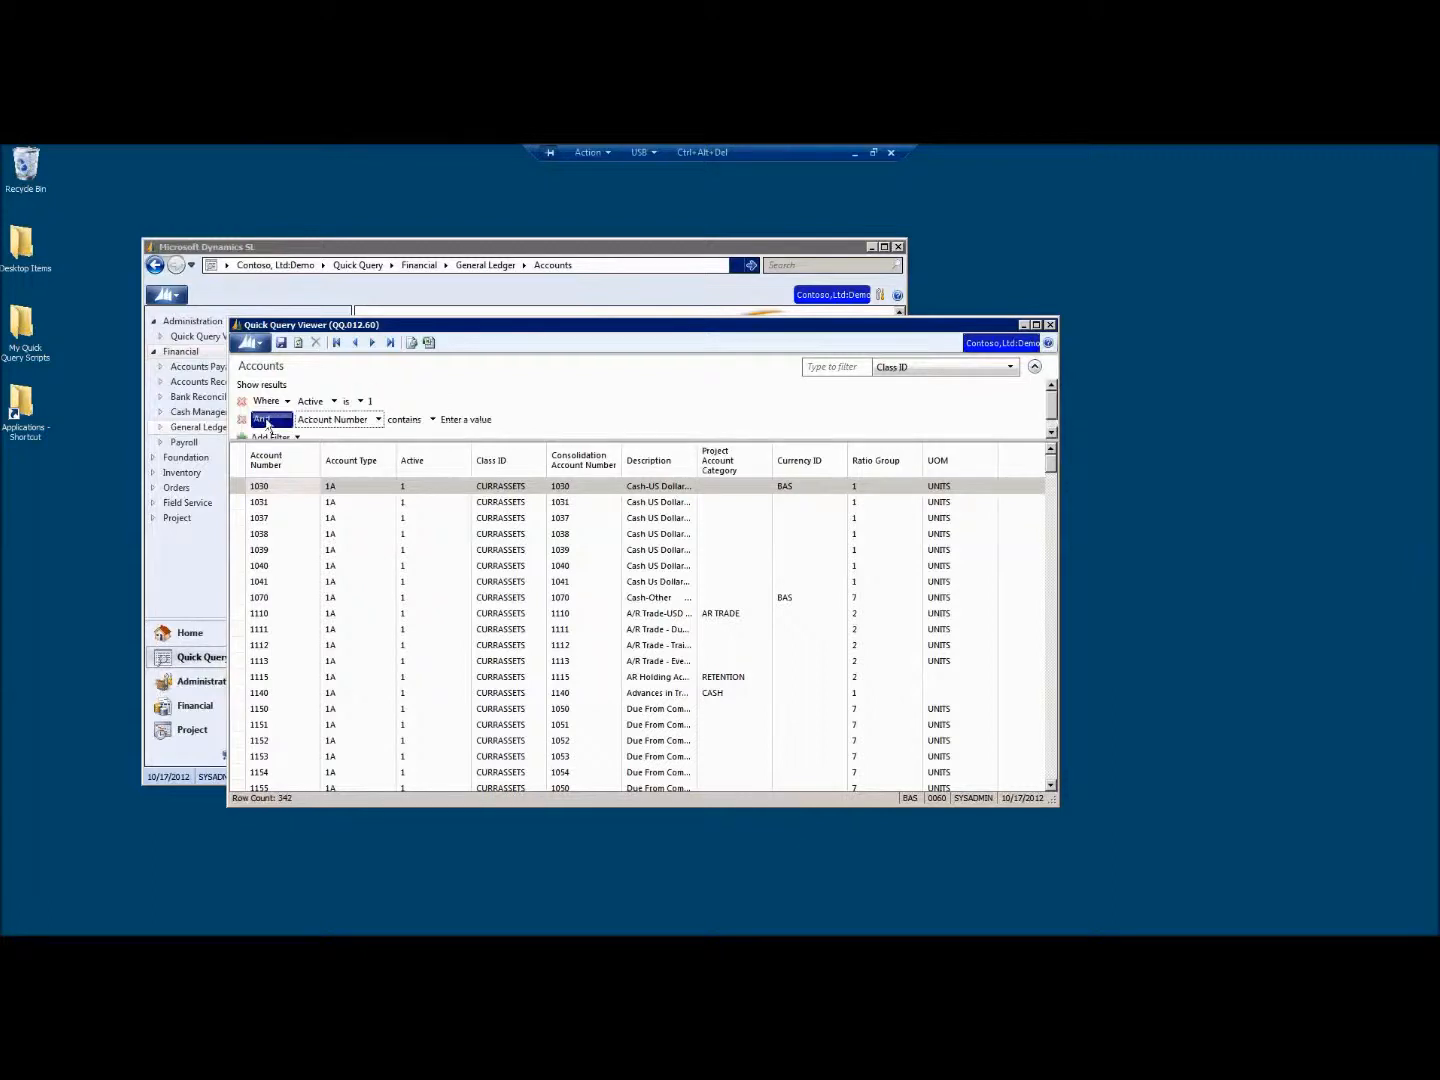
pyautogui.click(377, 426)
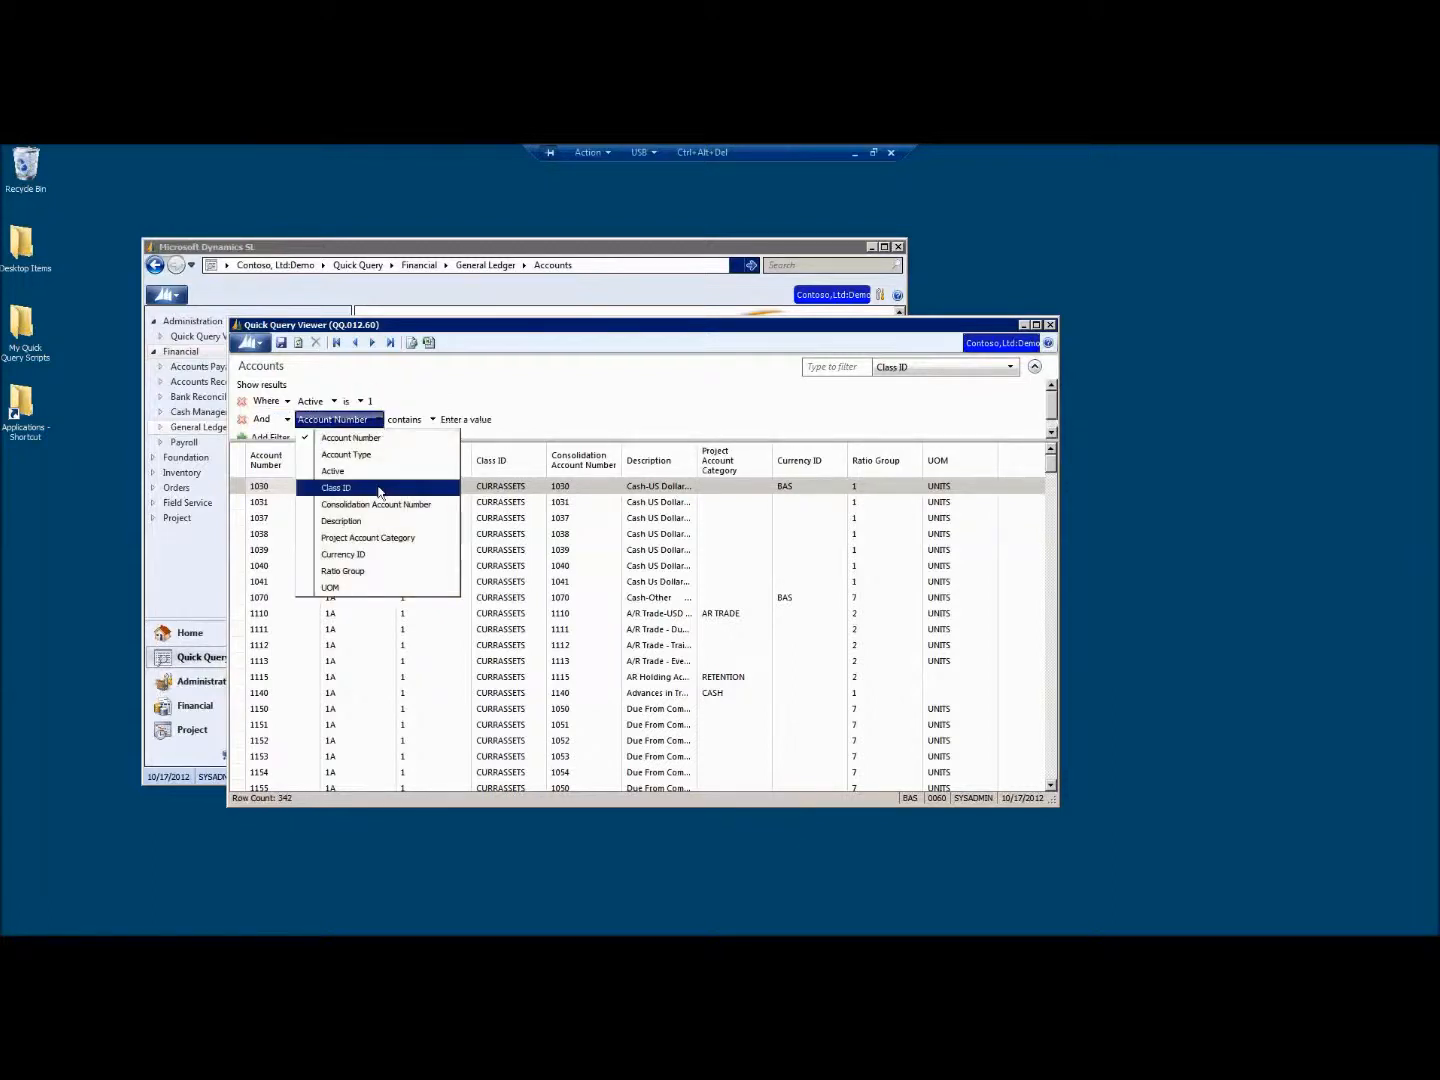
pyautogui.click(379, 489)
pyautogui.click(378, 420)
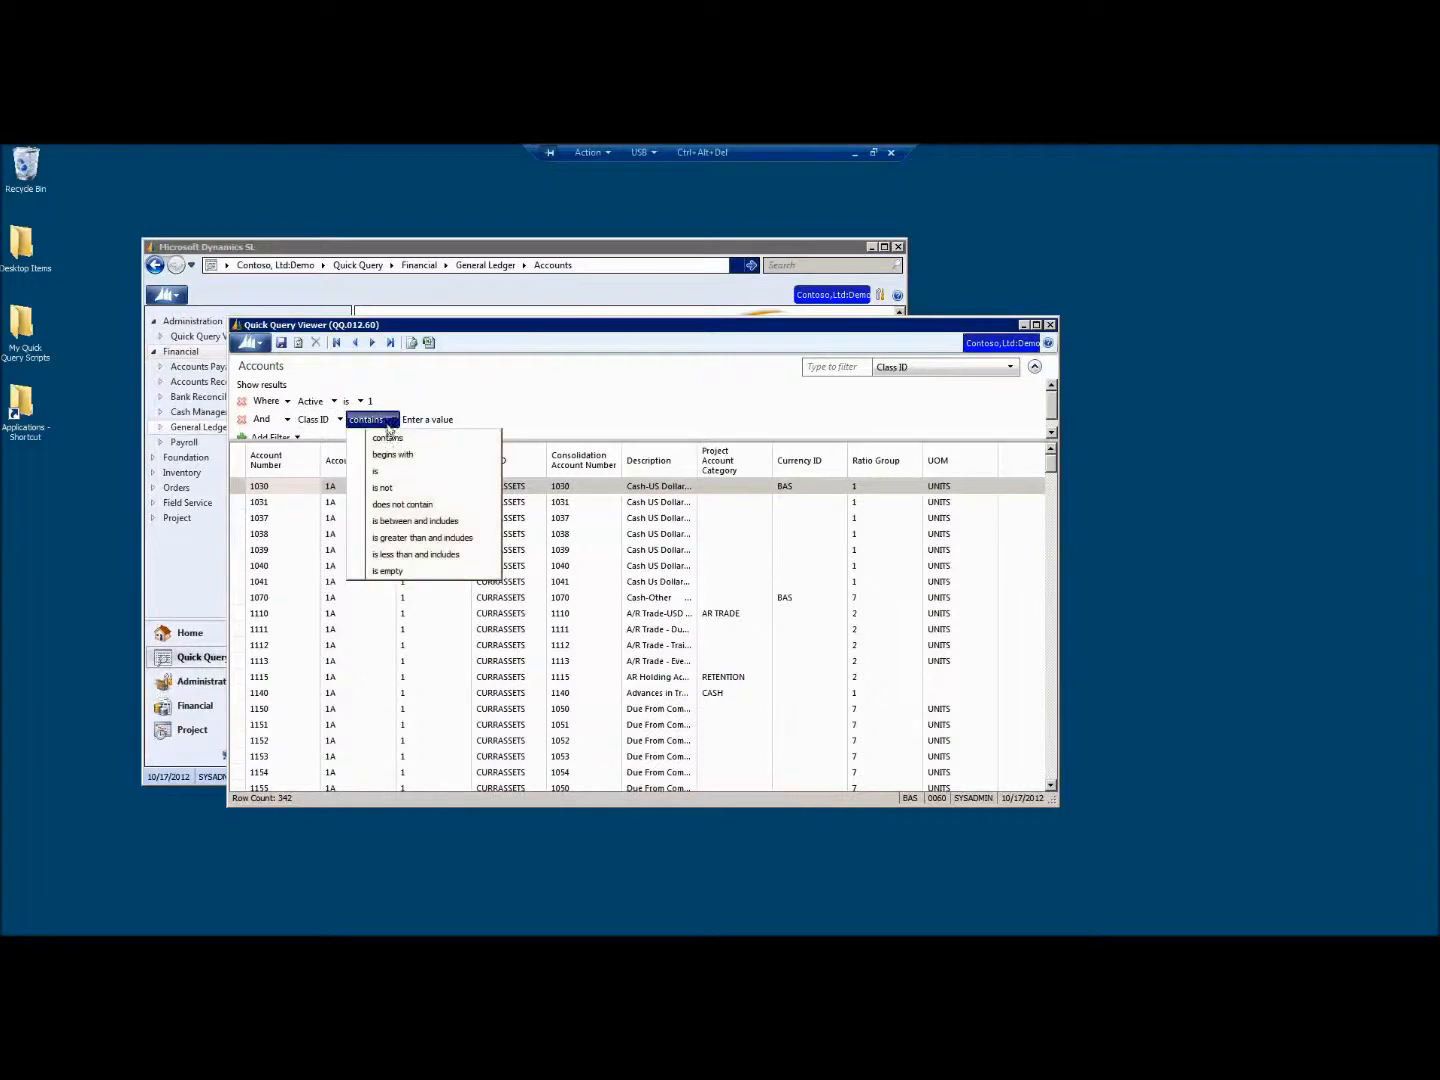
pyautogui.click(378, 472)
pyautogui.click(417, 419)
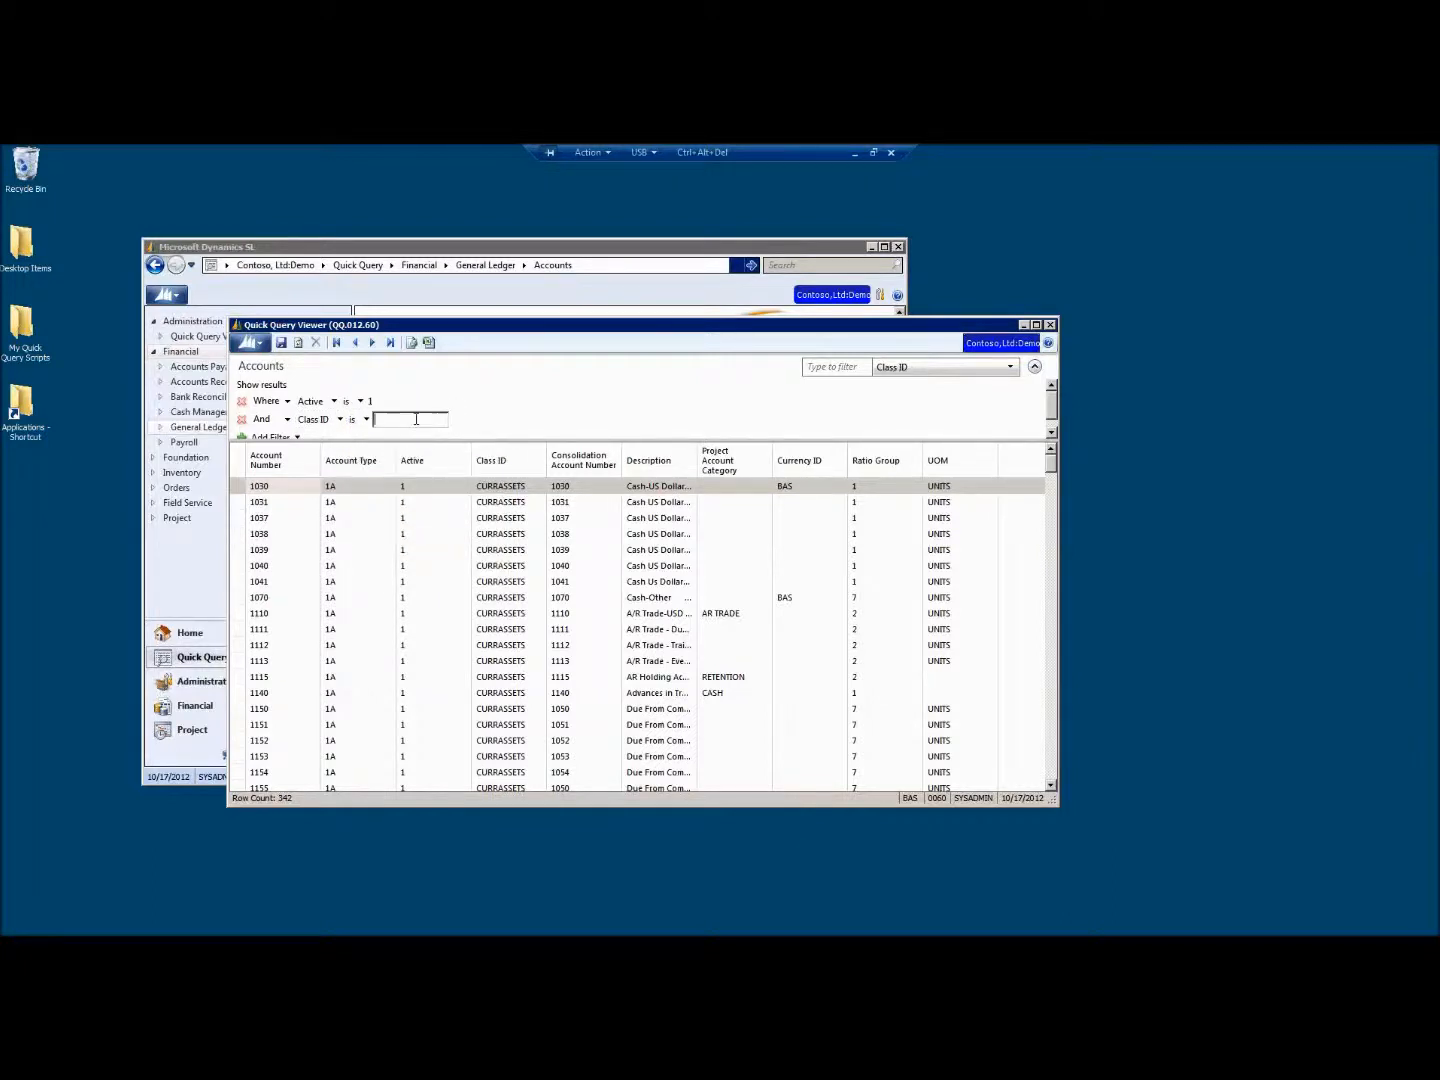
pyautogui.write('Lianility')
pyautogui.press('BackSpace')
pyautogui.press('BackSpace')
pyautogui.press('BackSpace')
pyautogui.write('bility')
pyautogui.click(319, 488)
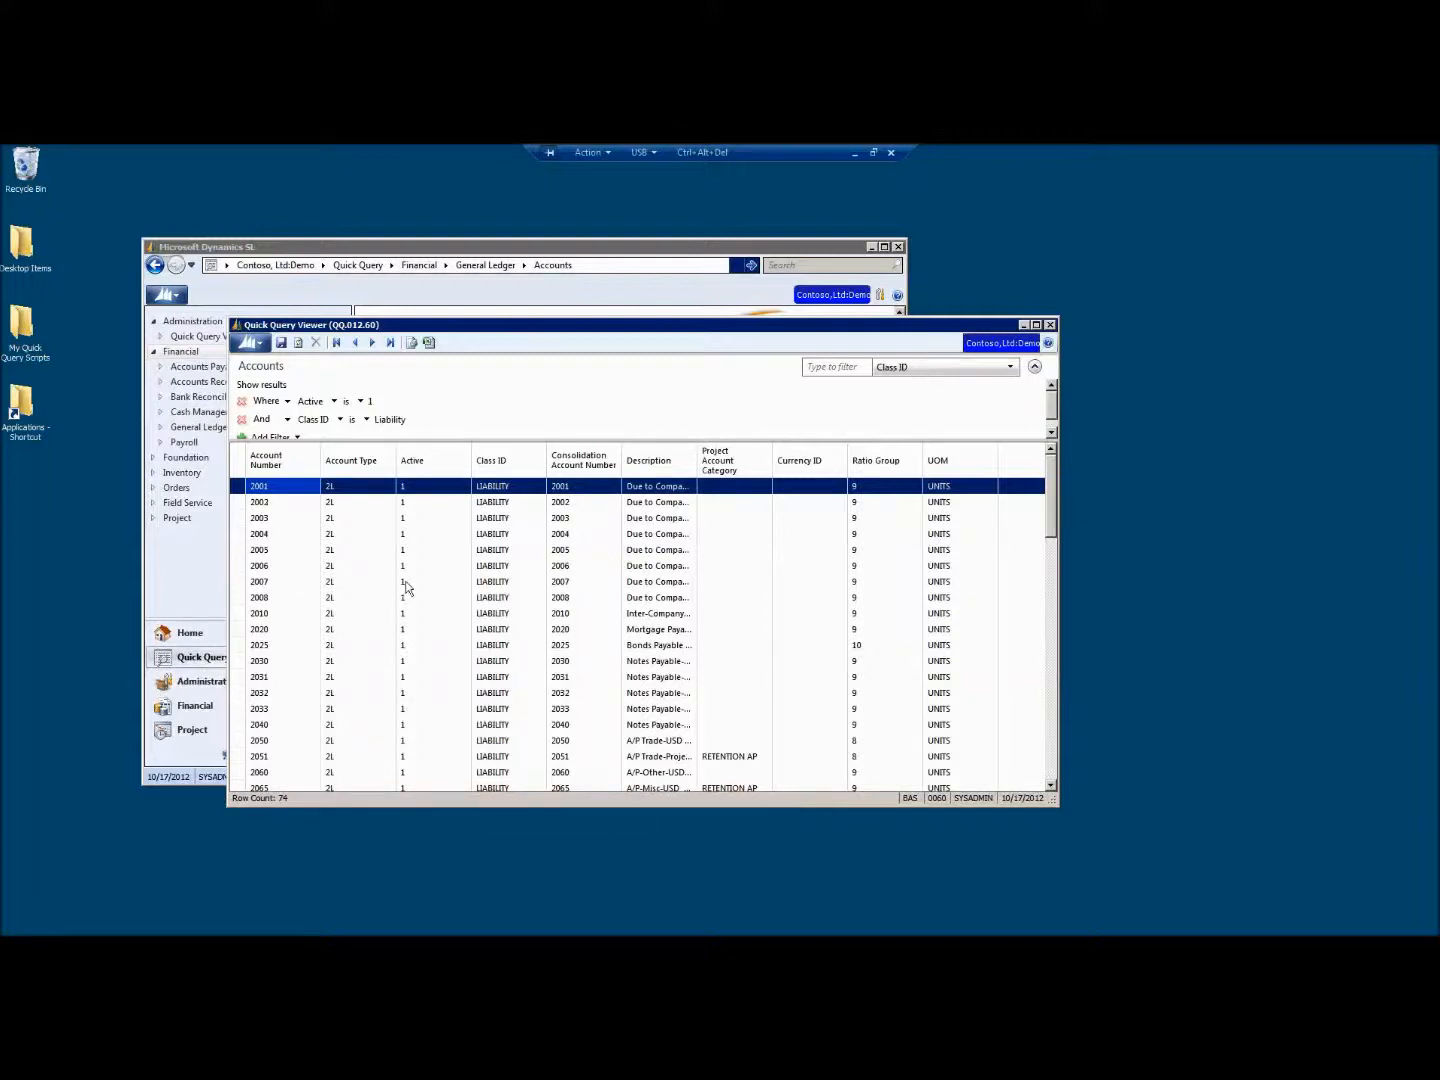
# Remove the Active column from the filtered accounts list
pyautogui.moveTo(1054, 509); pyautogui.dragTo(1031, 472)
pyautogui.rightClick(434, 471)
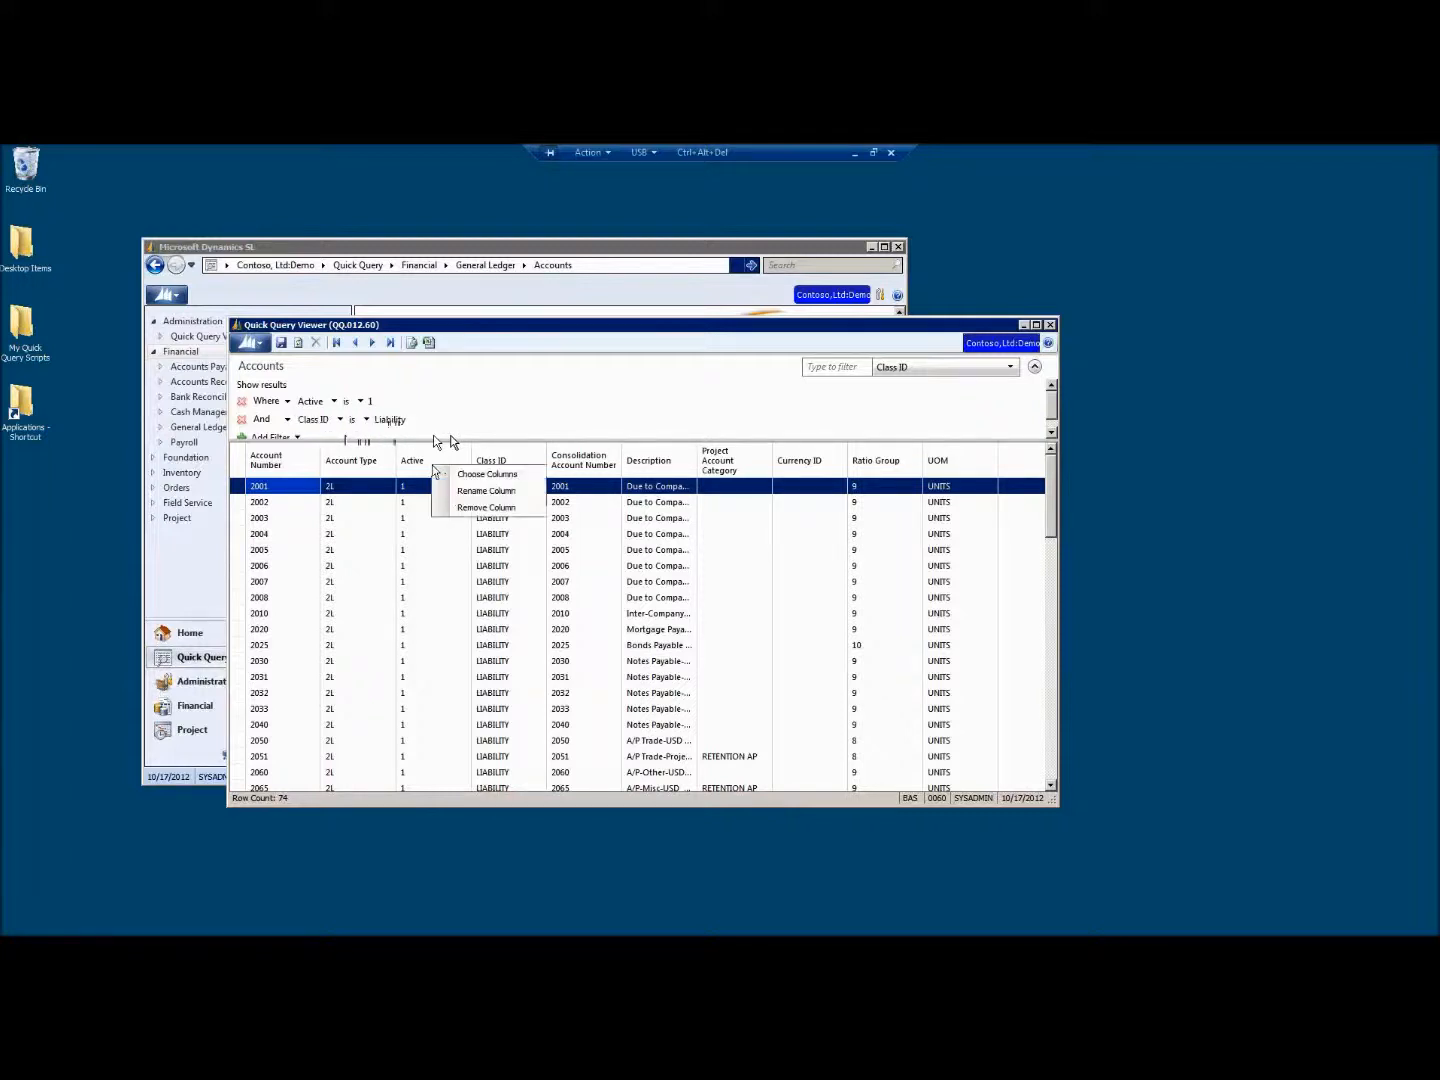
pyautogui.click(472, 509)
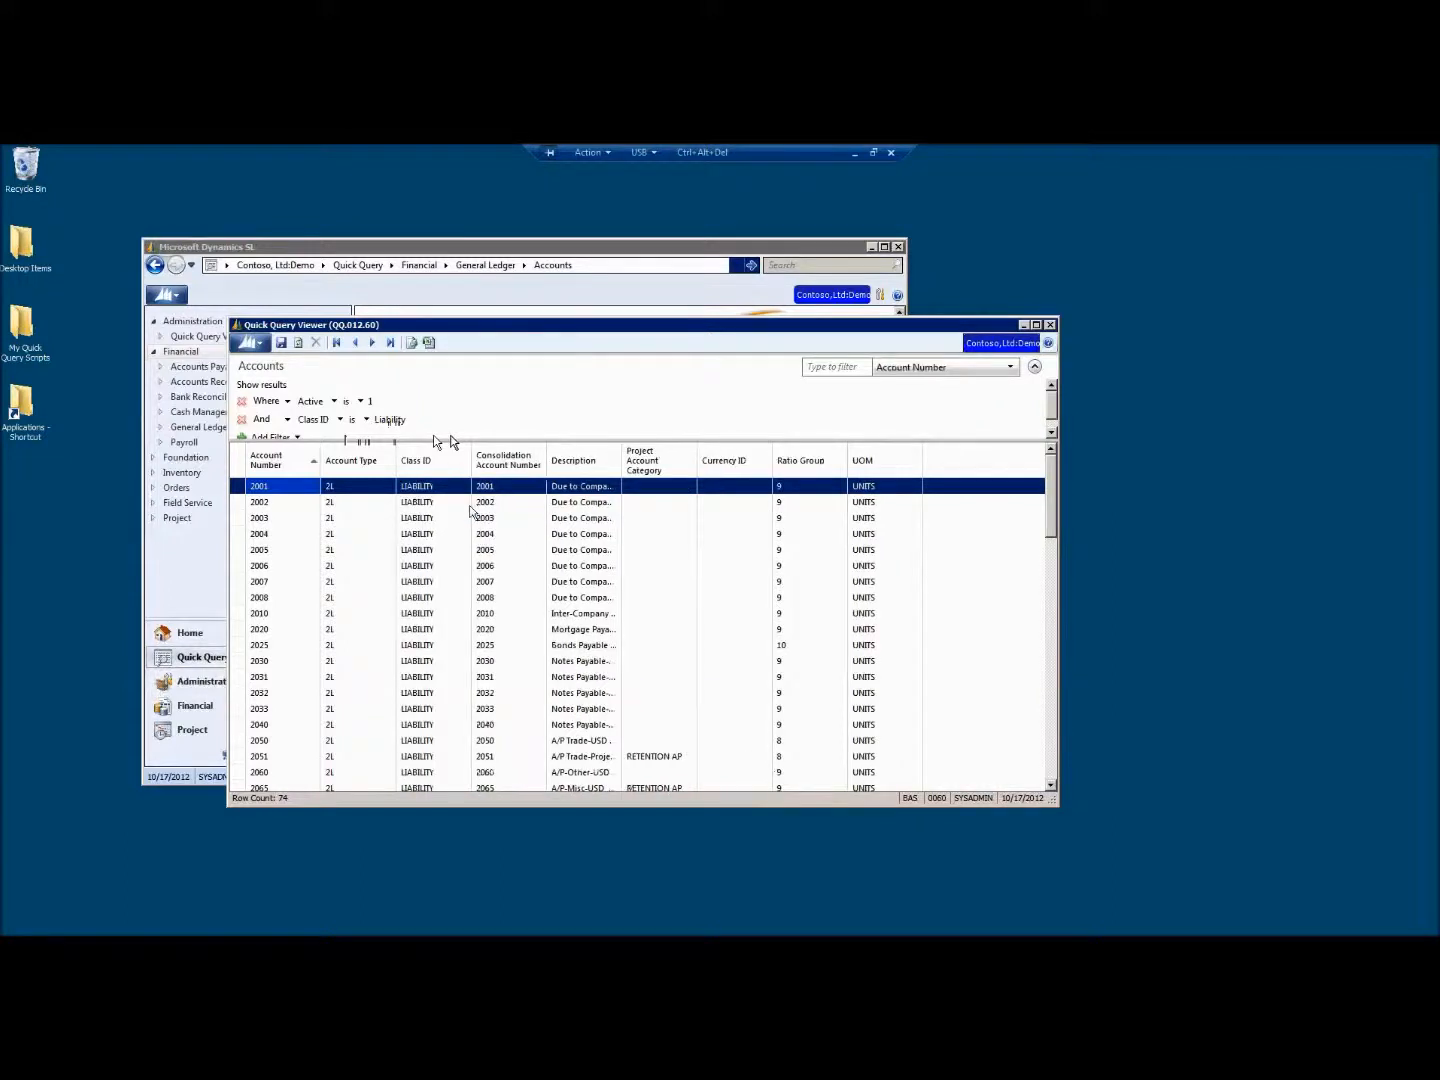
# Remove the Currency ID and UOM columns from the selected columns of the filtered accounts list
pyautogui.rightClick(723, 460)
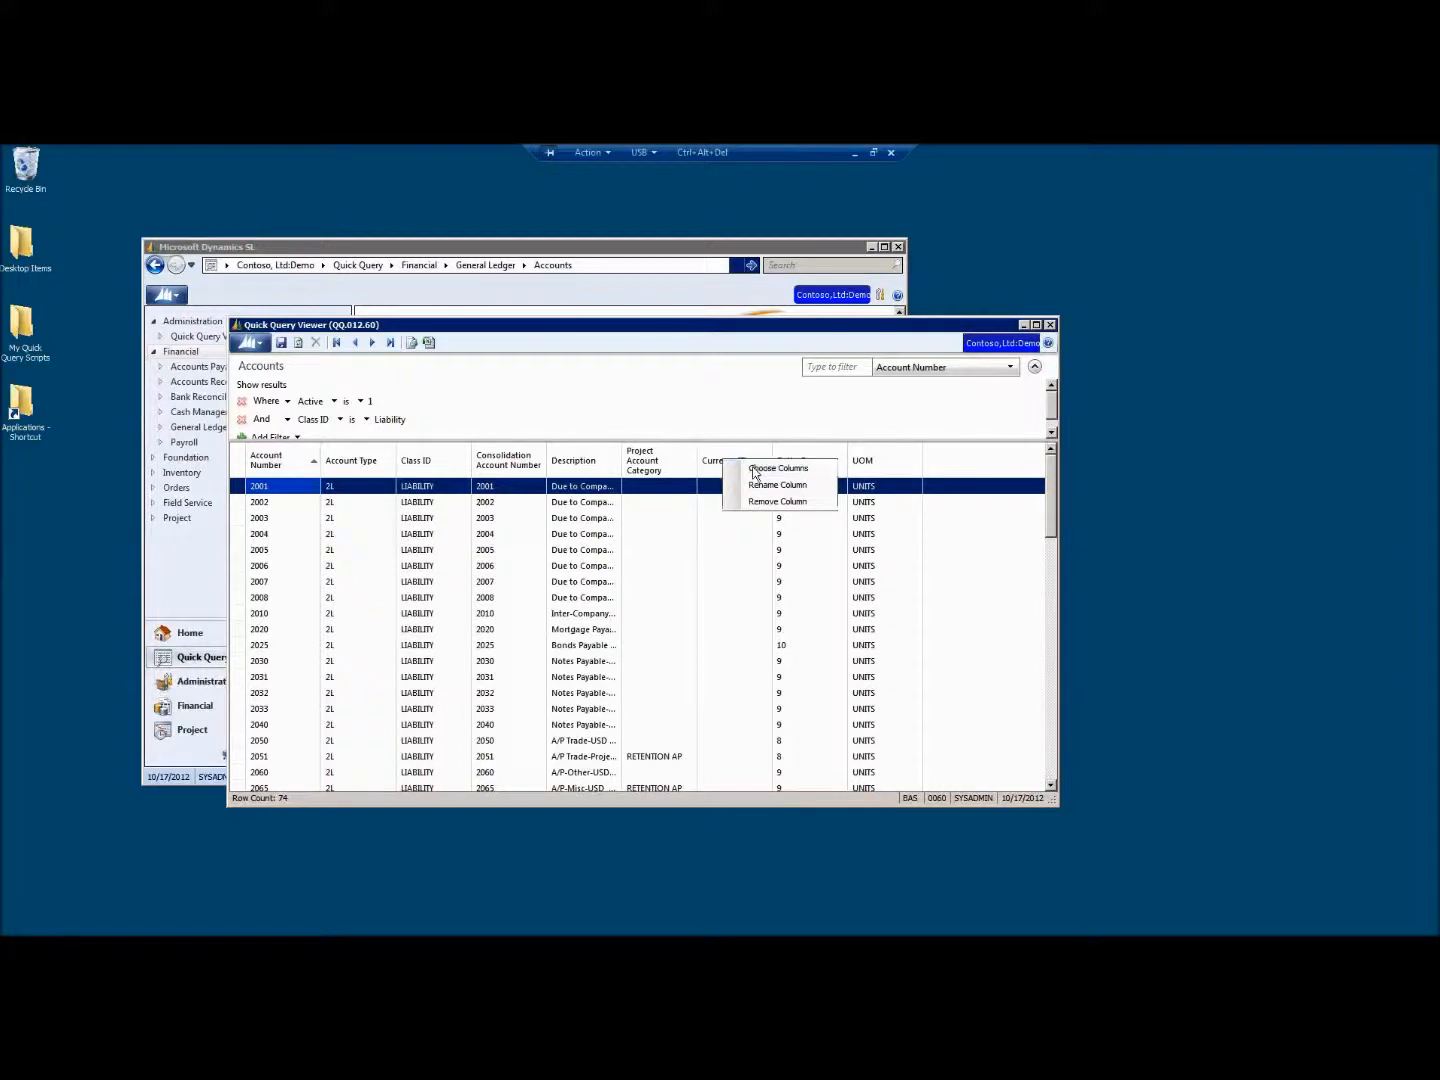
pyautogui.click(754, 468)
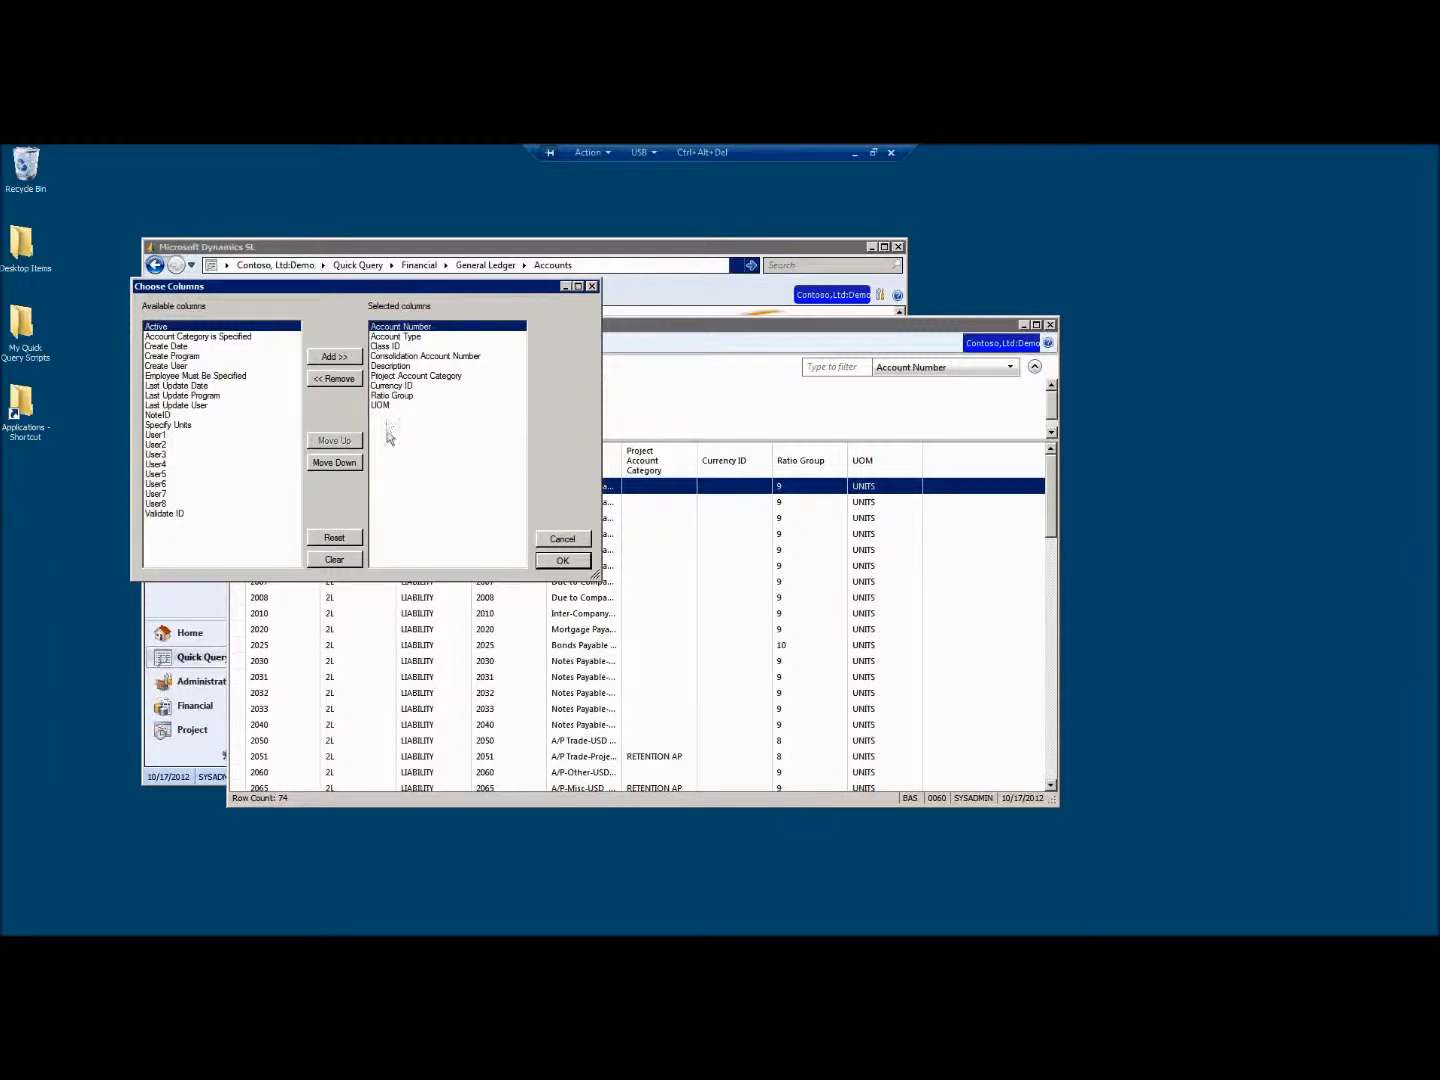
pyautogui.click(390, 387)
pyautogui.click(383, 405)
pyautogui.click(384, 376)
pyautogui.click(383, 385)
pyautogui.click(334, 378)
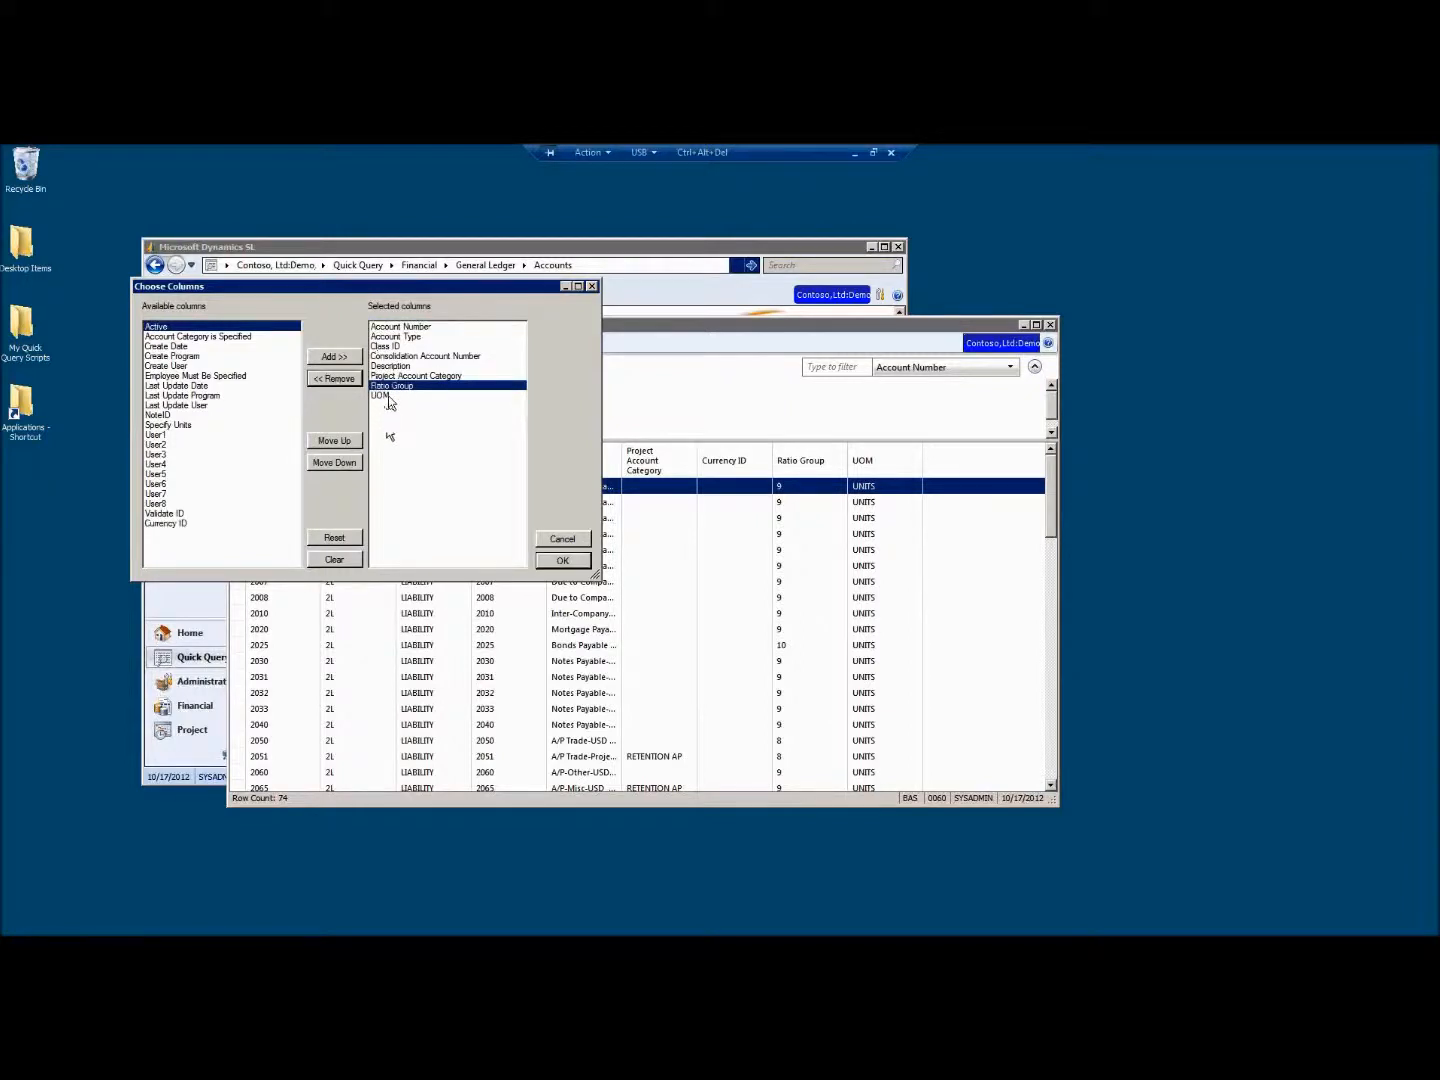
pyautogui.click(381, 396)
pyautogui.click(334, 381)
# Move the Description column up to directly after Account Number and apply the column selection
pyautogui.click(396, 367)
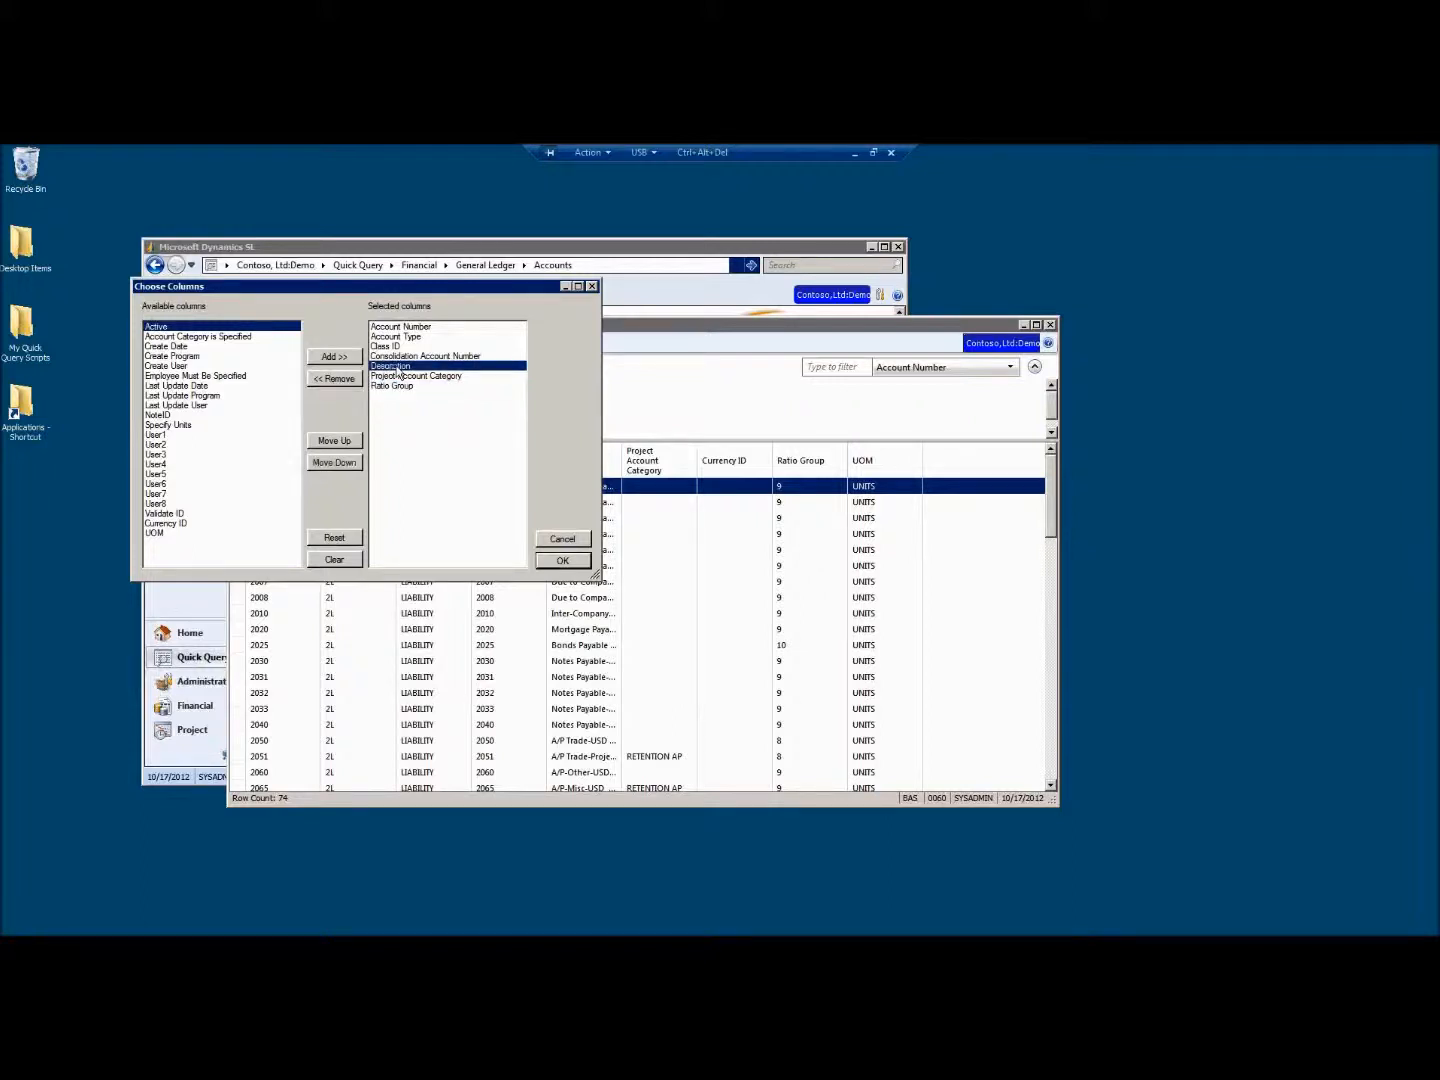
pyautogui.click(339, 442)
pyautogui.click(339, 442)
pyautogui.click(338, 442)
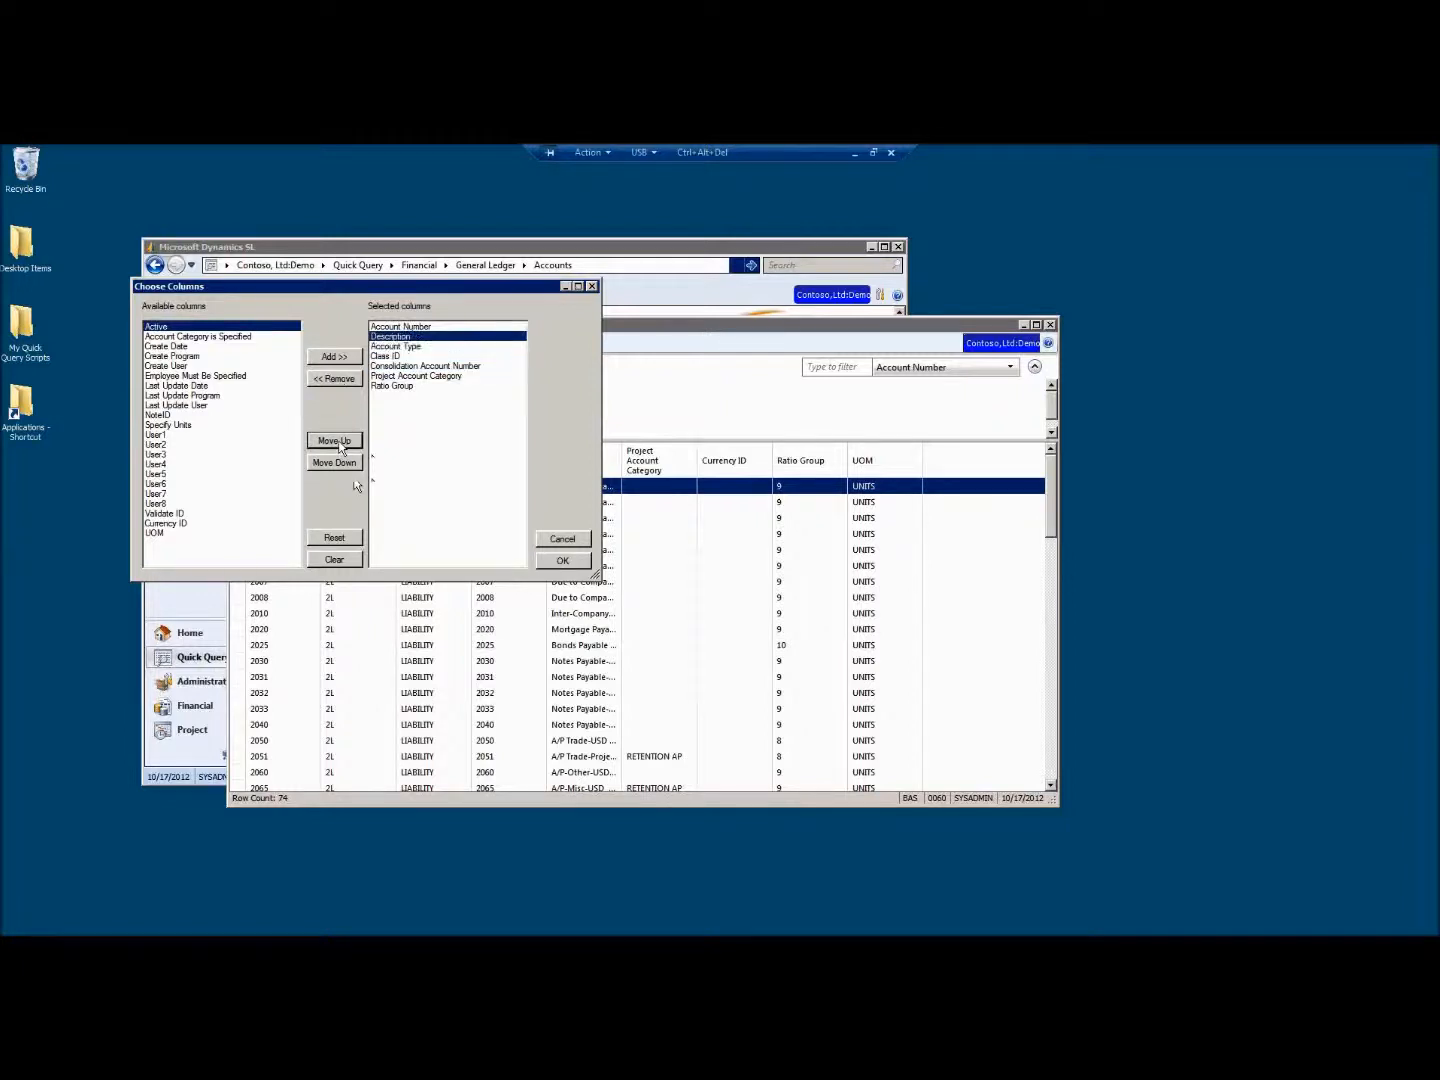
pyautogui.click(562, 561)
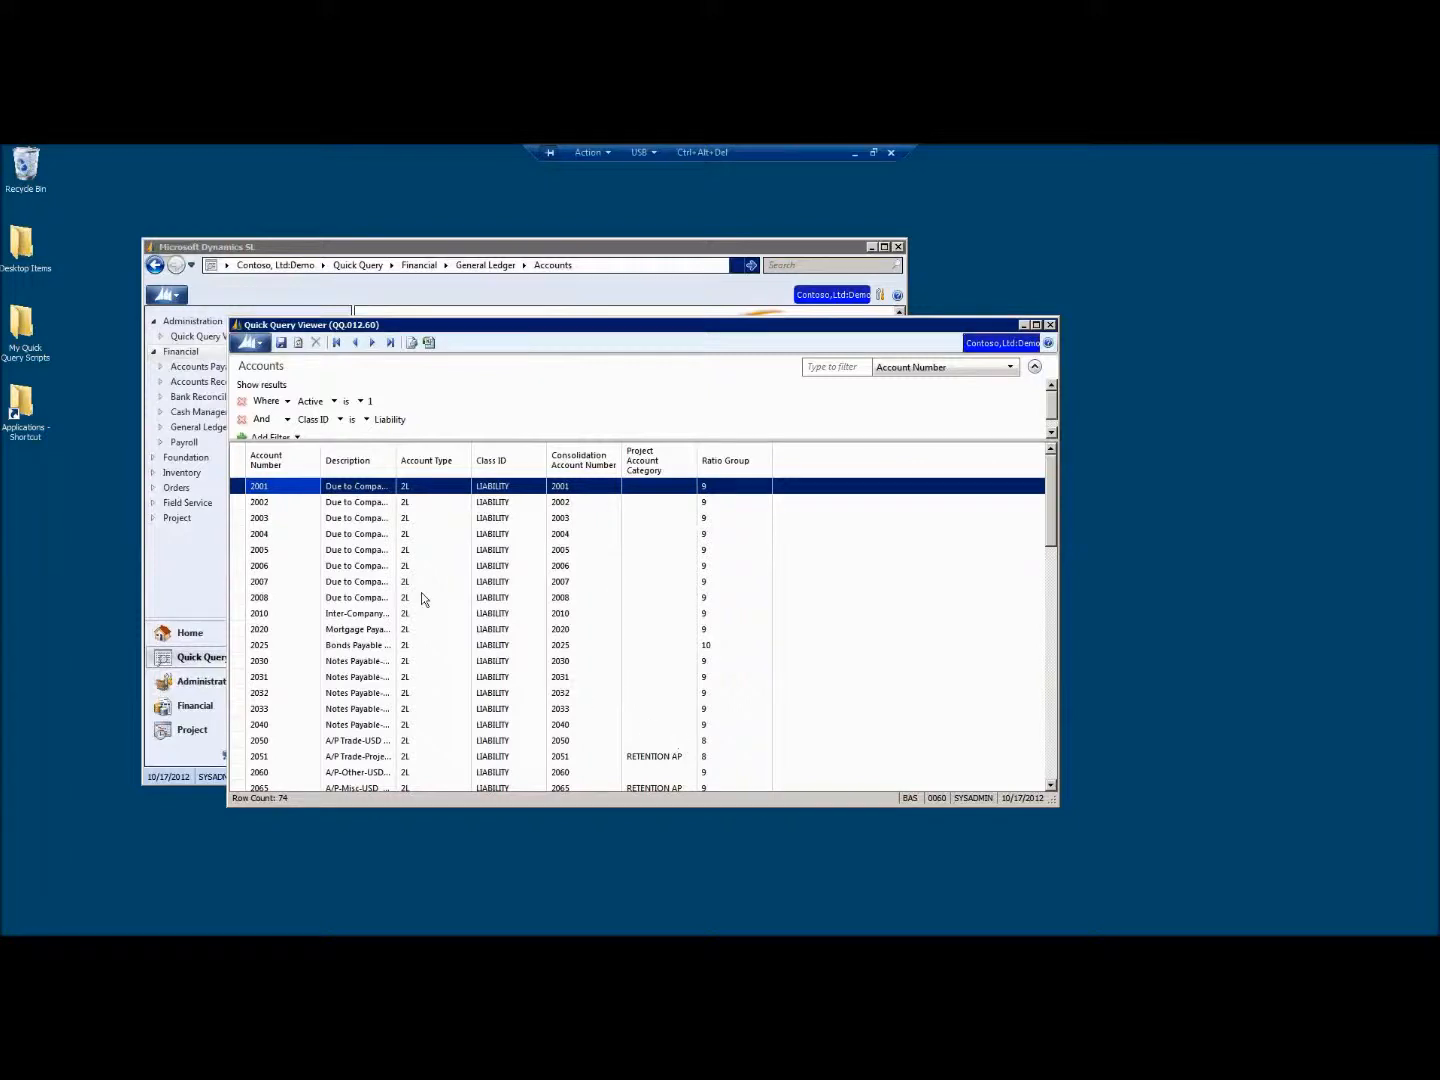
# Start saving the filtered query view as FilterQQ_Account with the description "Active Liability Accounts only"
pyautogui.click(283, 344)
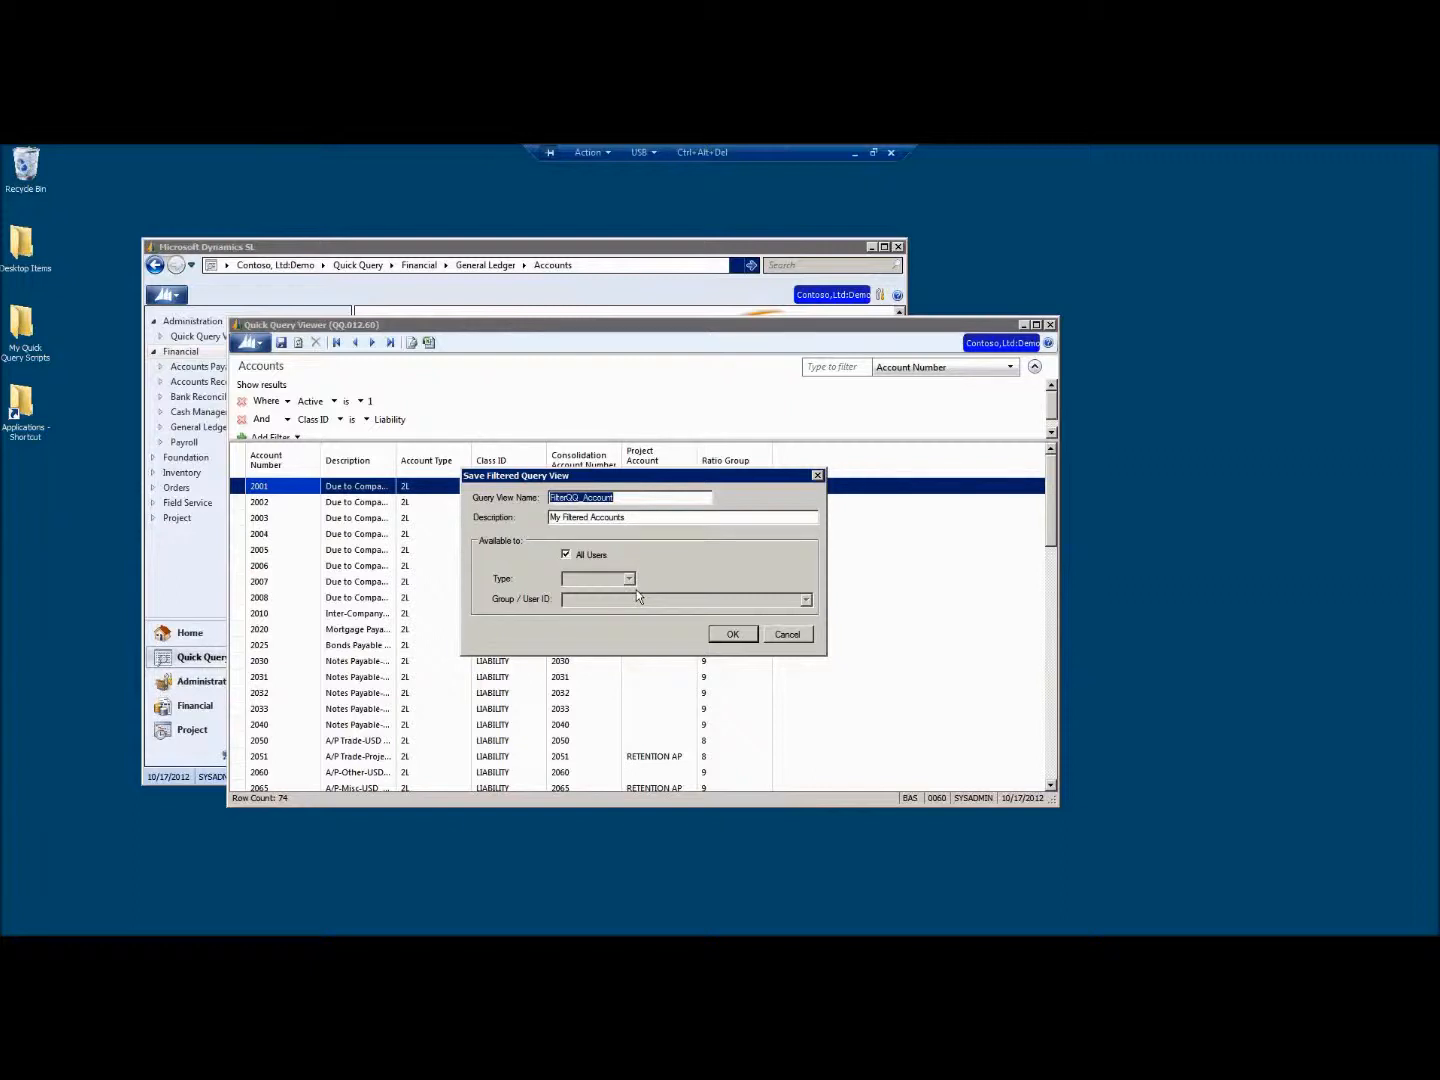
pyautogui.press('End')
pyautogui.press('Tab')
pyautogui.write('Liab')
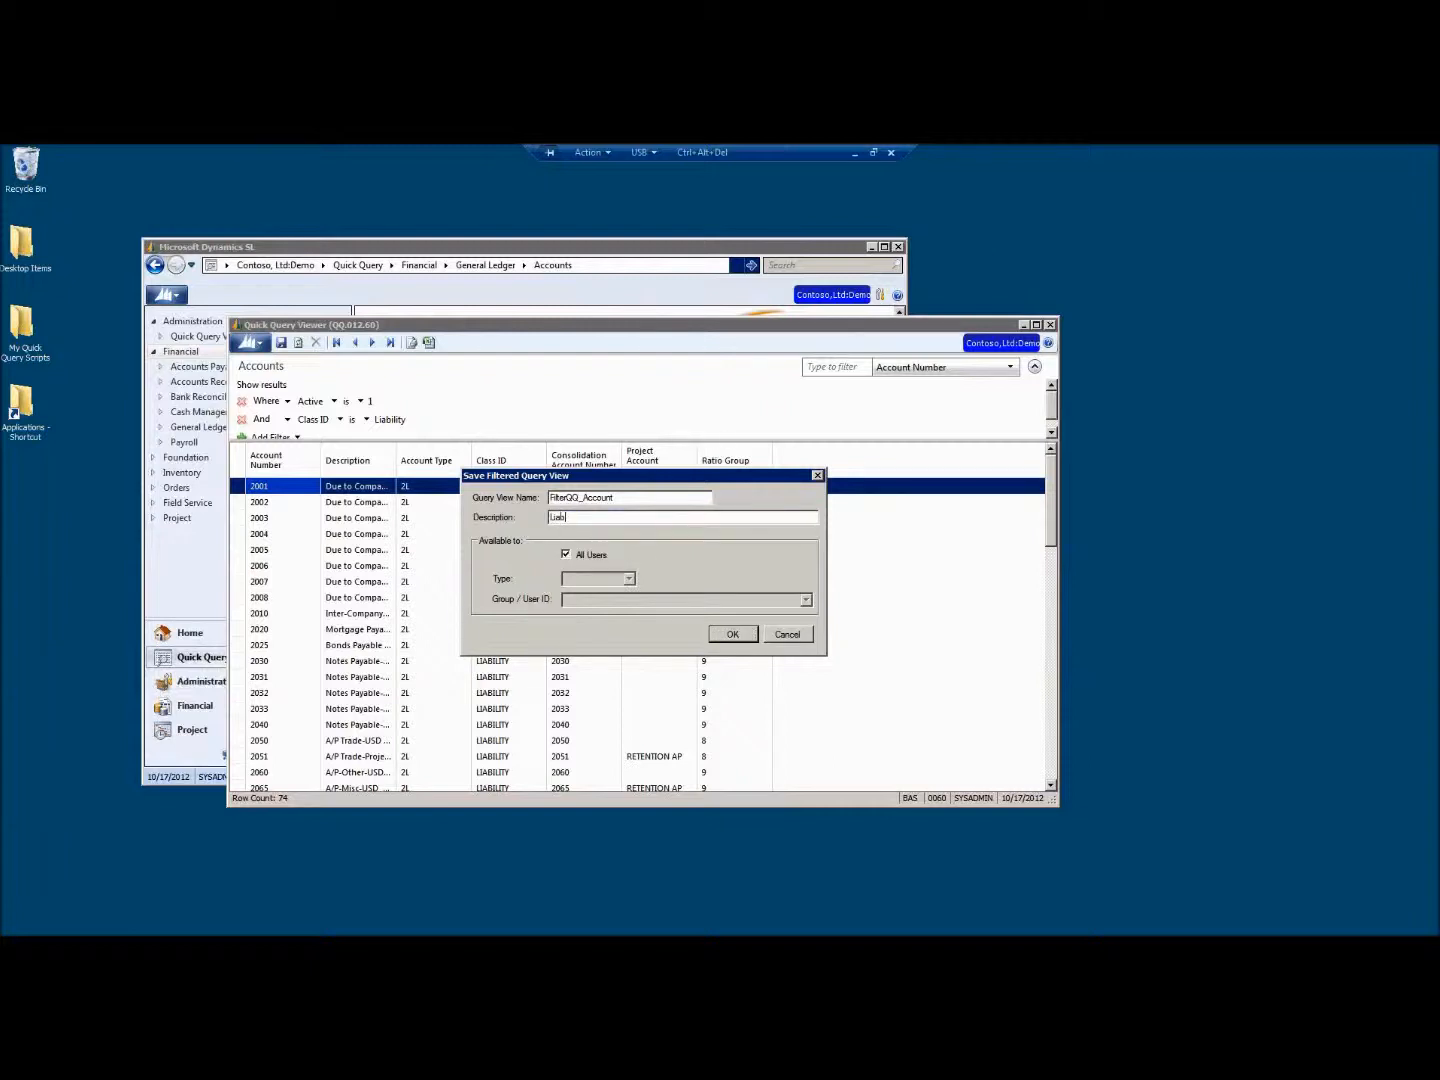
pyautogui.write('ility T')
pyautogui.press('BackSpace')
pyautogui.press('BackSpace')
pyautogui.press('BackSpace')
pyautogui.press('BackSpace')
pyautogui.press('BackSpace')
pyautogui.press('BackSpace')
pyautogui.press('BackSpace')
pyautogui.press('BackSpace')
pyautogui.press('BackSpace')
pyautogui.press('BackSpace')
pyautogui.write('Active Liability Accounts only')
# Restrict the view's availability from all users to the Group type and list the selectable groups
pyautogui.click(570, 559)
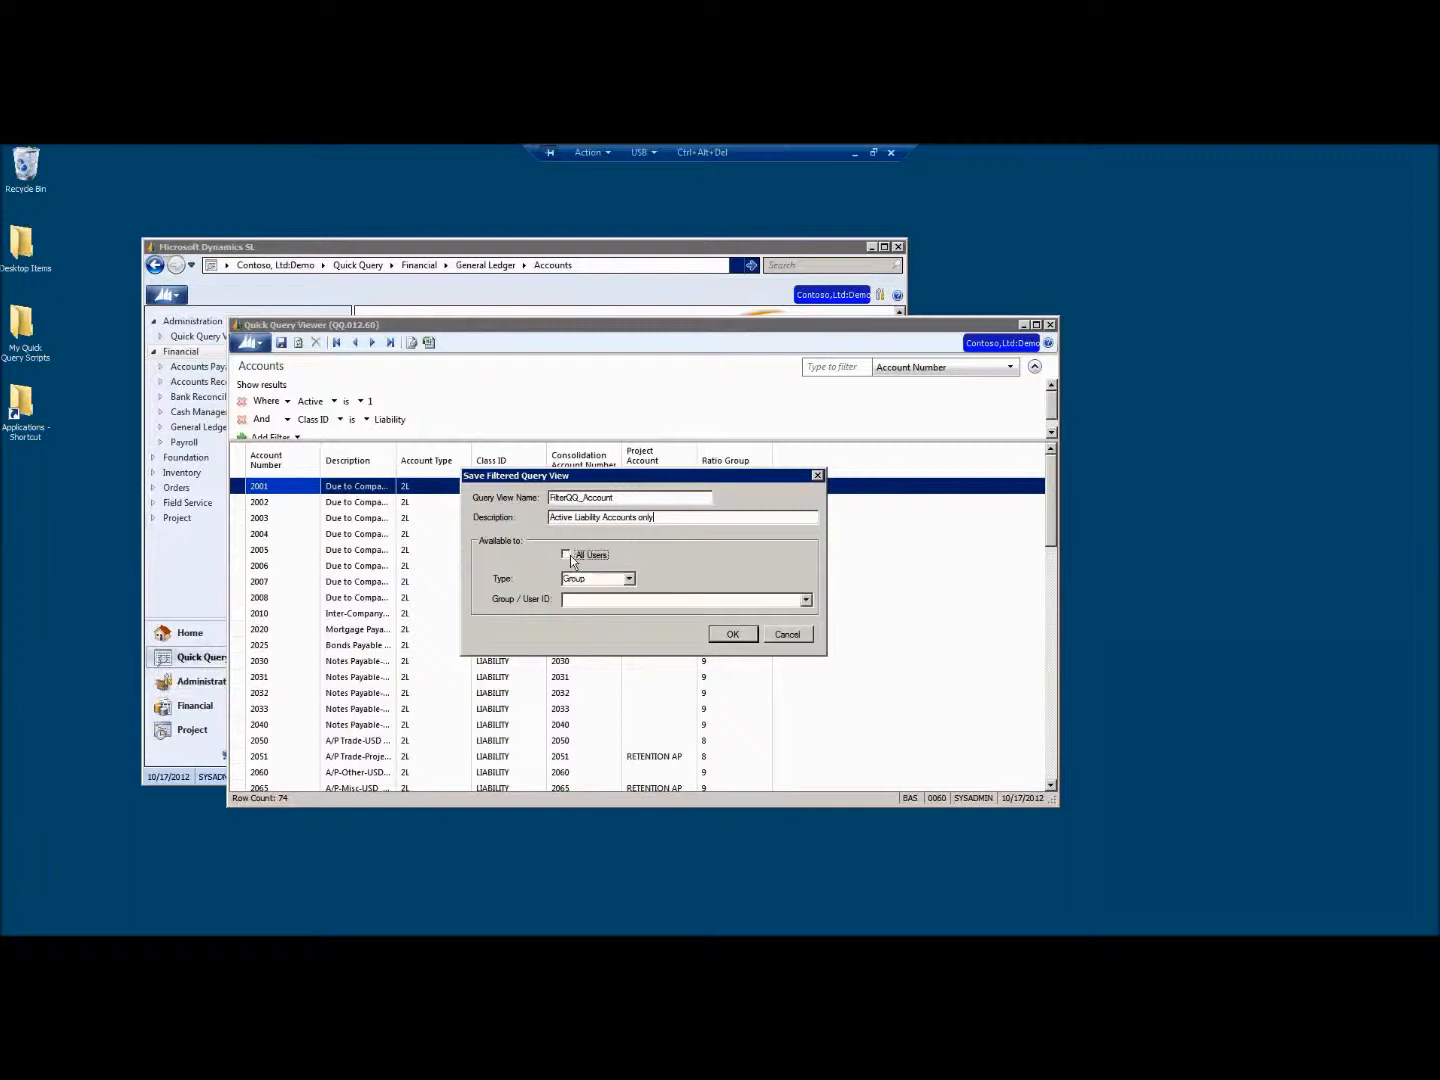
pyautogui.click(629, 581)
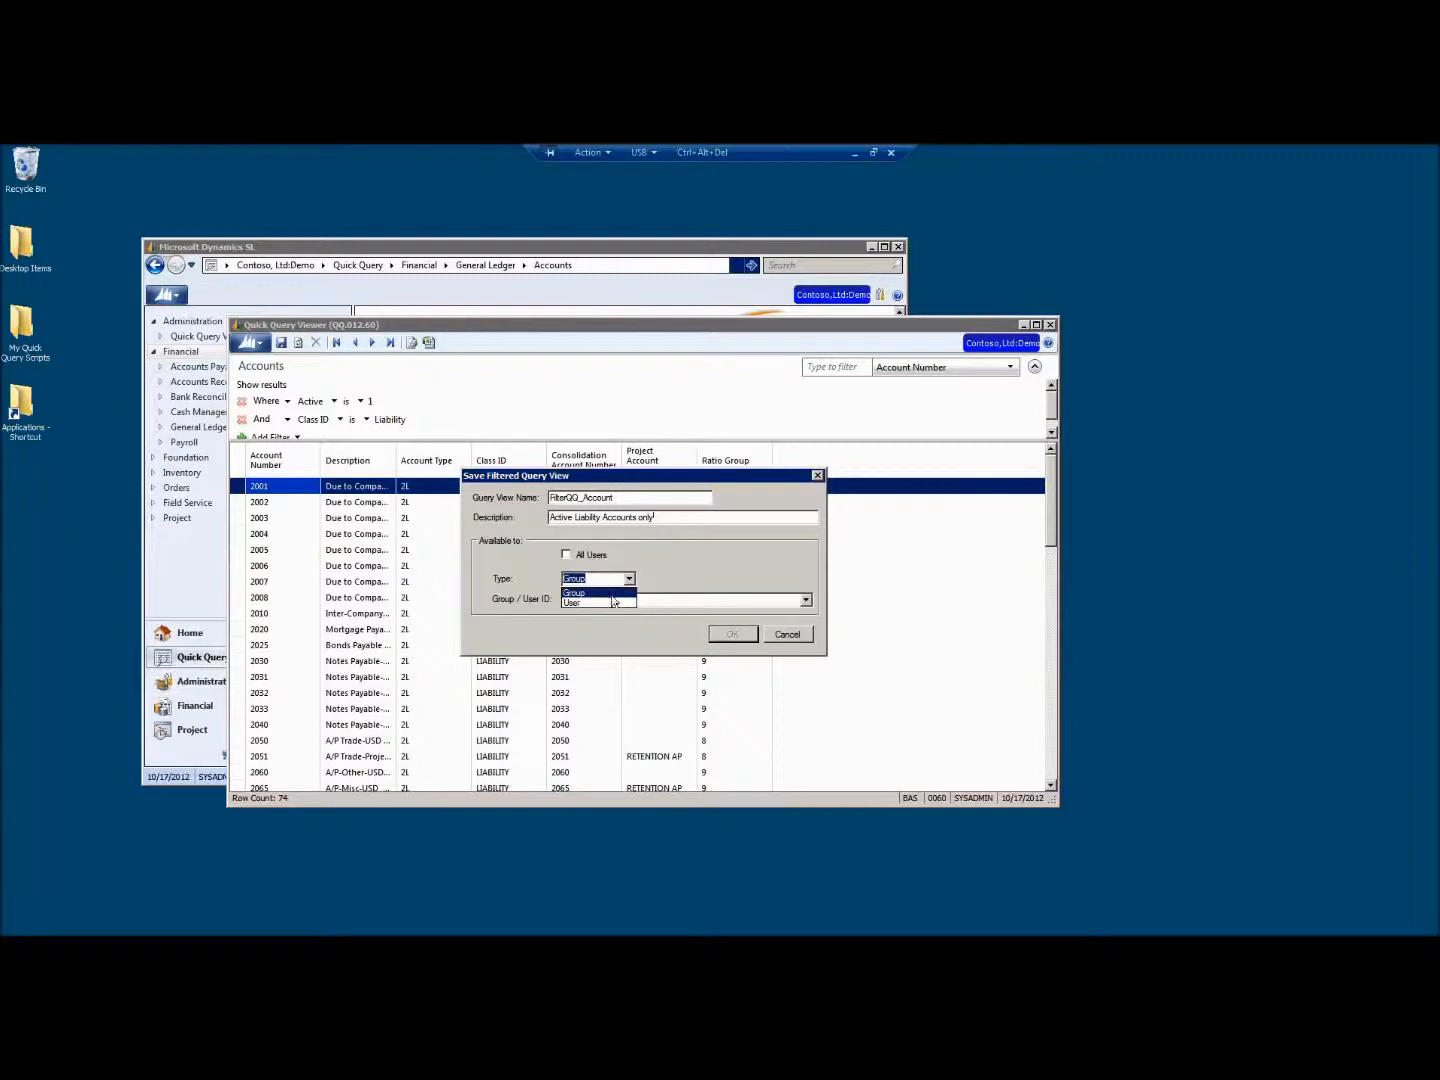
pyautogui.click(657, 576)
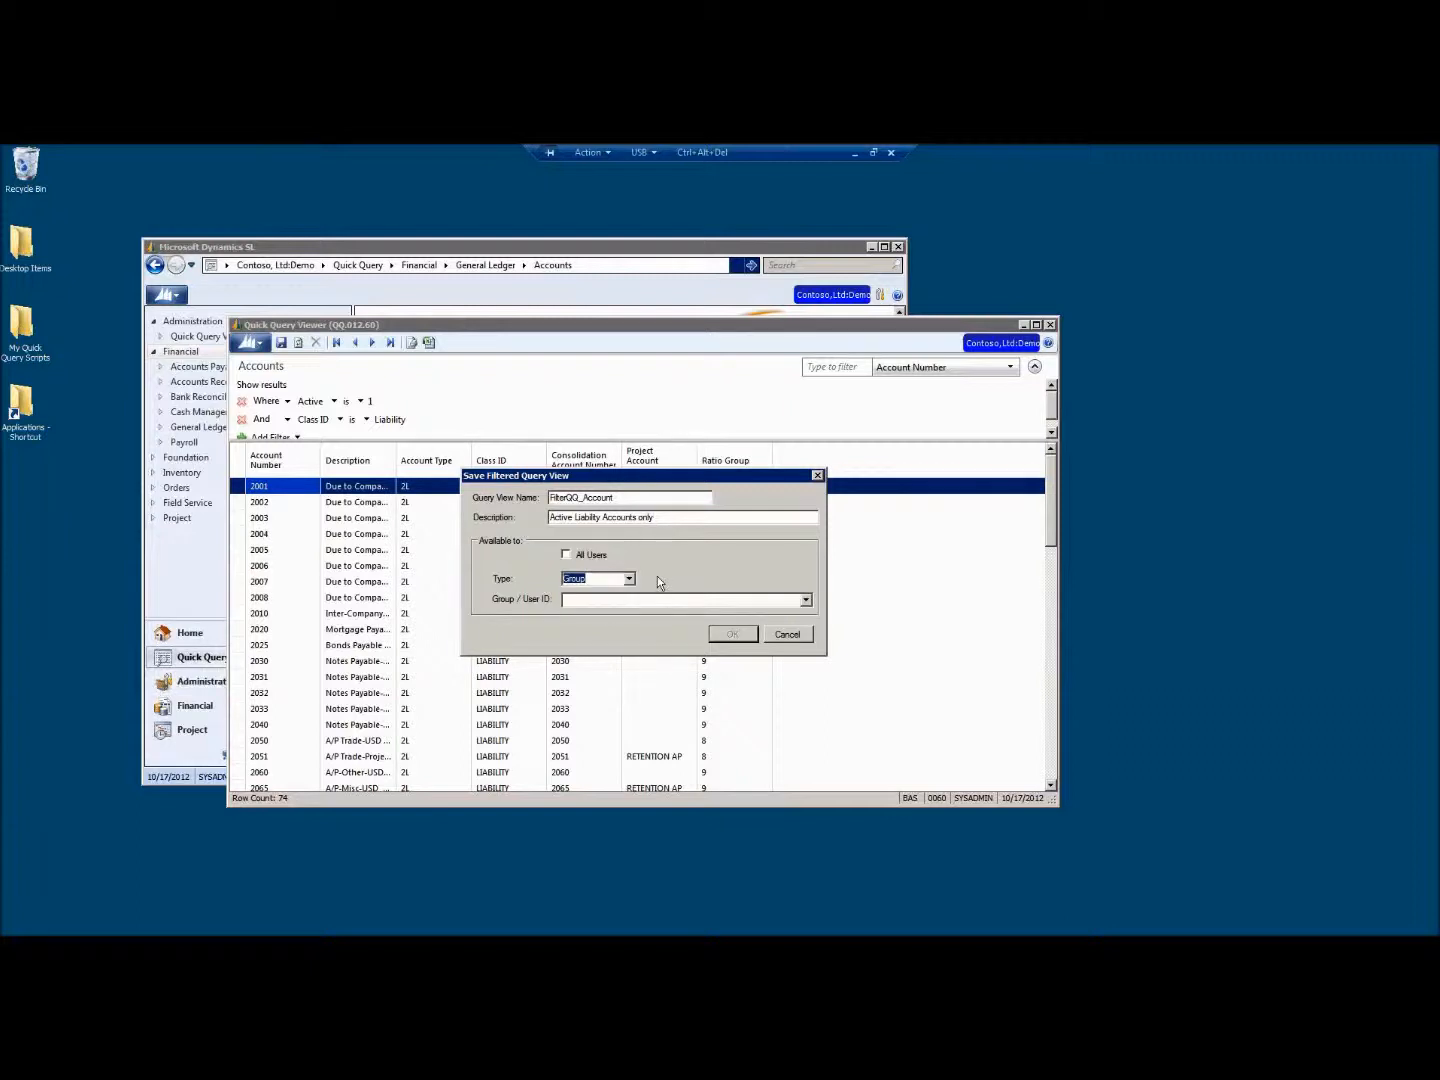
pyautogui.click(611, 598)
pyautogui.rightClick(610, 599)
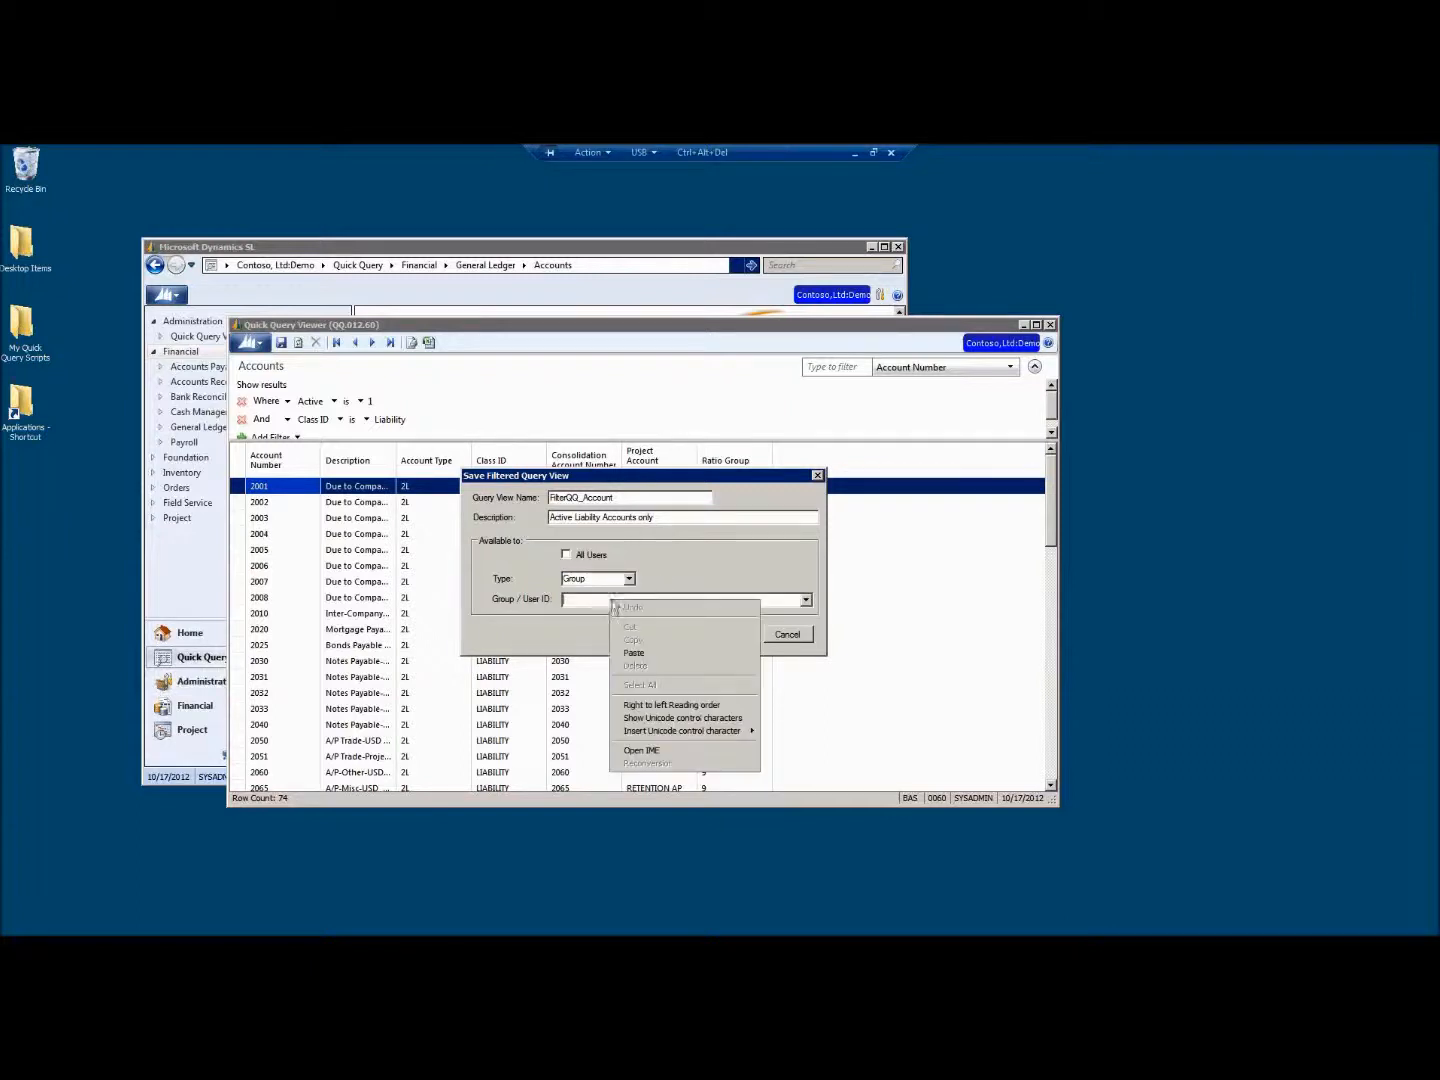
pyautogui.click(806, 599)
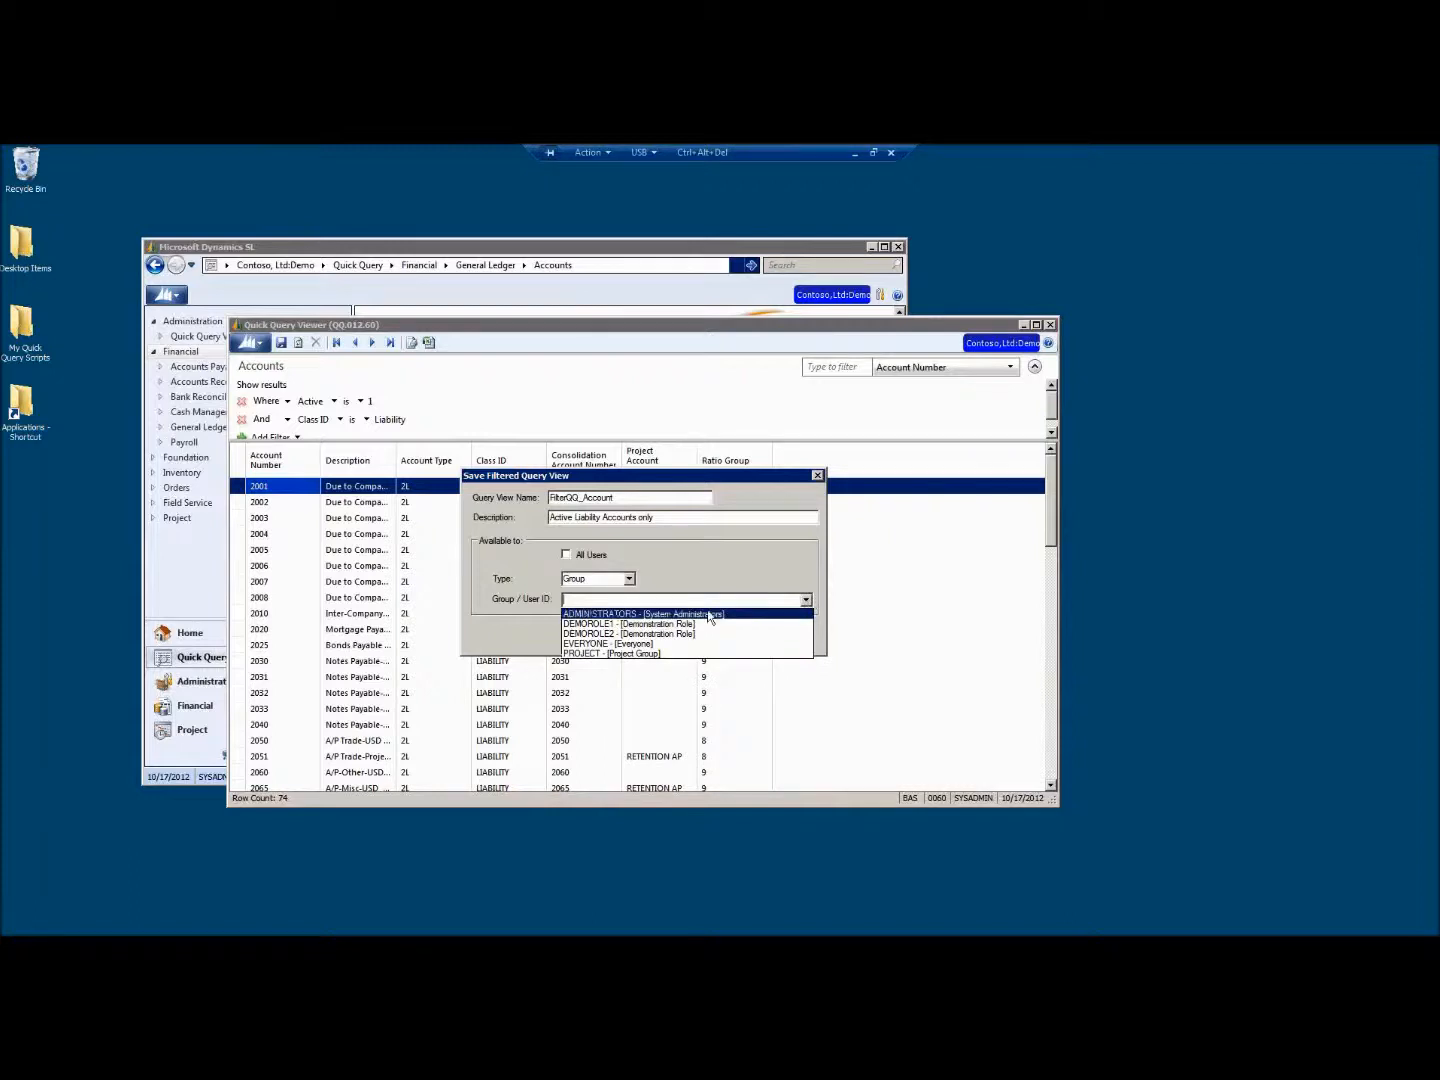
# Switch the availability type to User and list the selectable user IDs
pyautogui.click(629, 580)
pyautogui.doubleClick(620, 580)
pyautogui.click(620, 579)
pyautogui.click(583, 600)
pyautogui.click(805, 600)
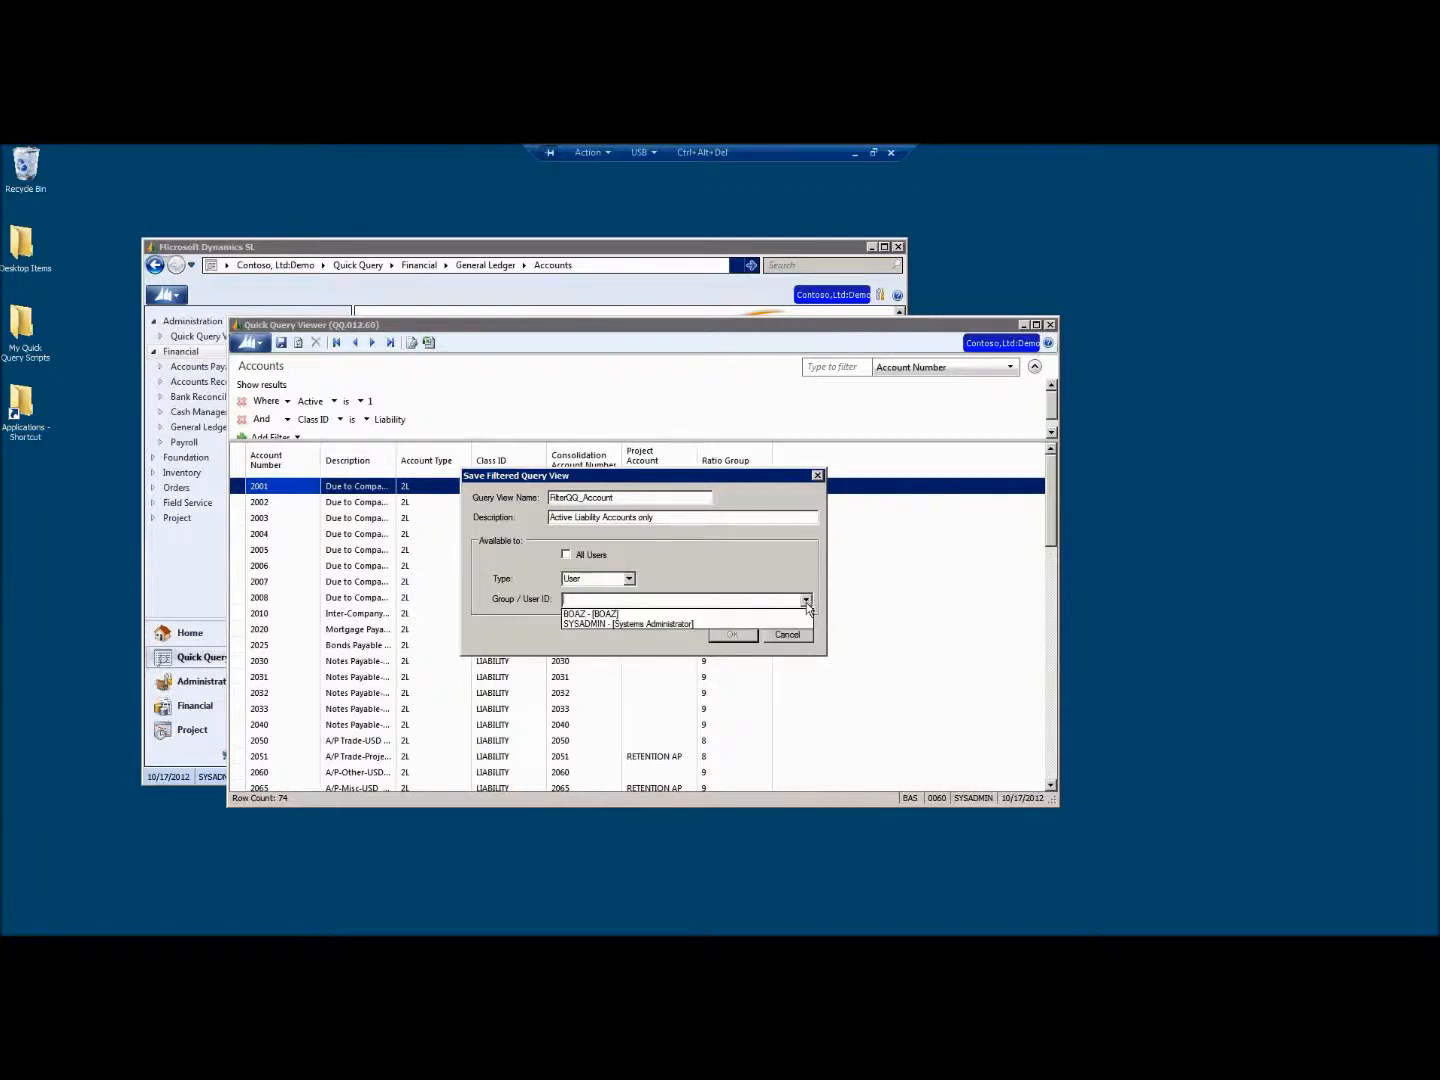
pyautogui.click(629, 581)
pyautogui.click(629, 580)
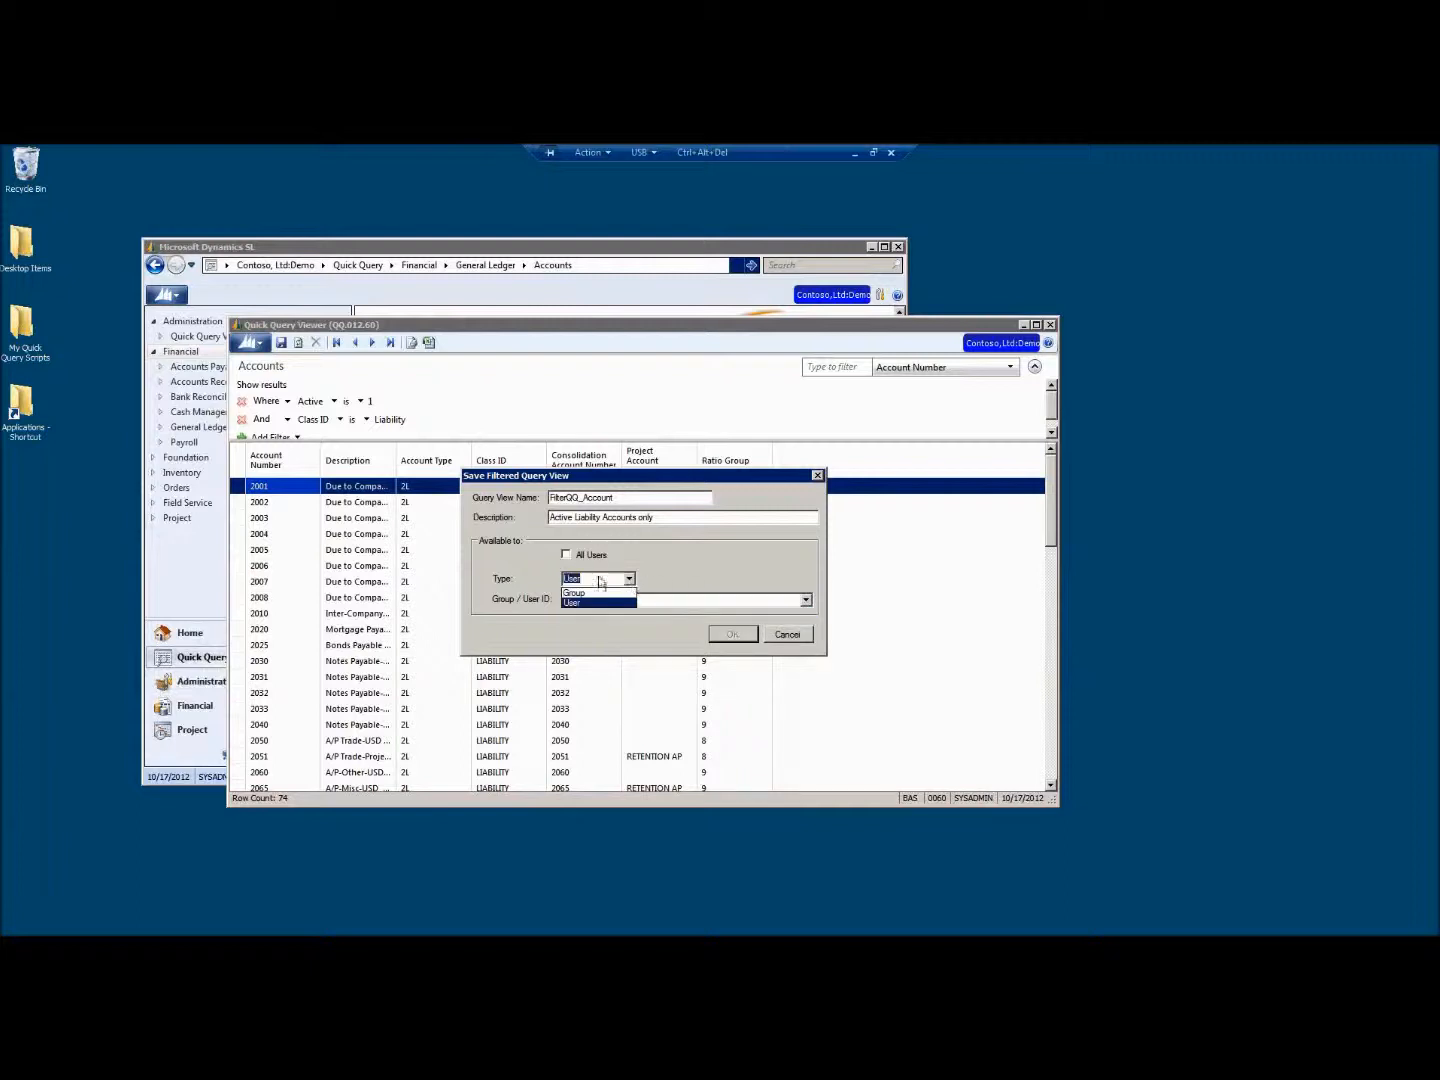
# Make the view available to all users and save it
pyautogui.click(567, 557)
pyautogui.click(566, 555)
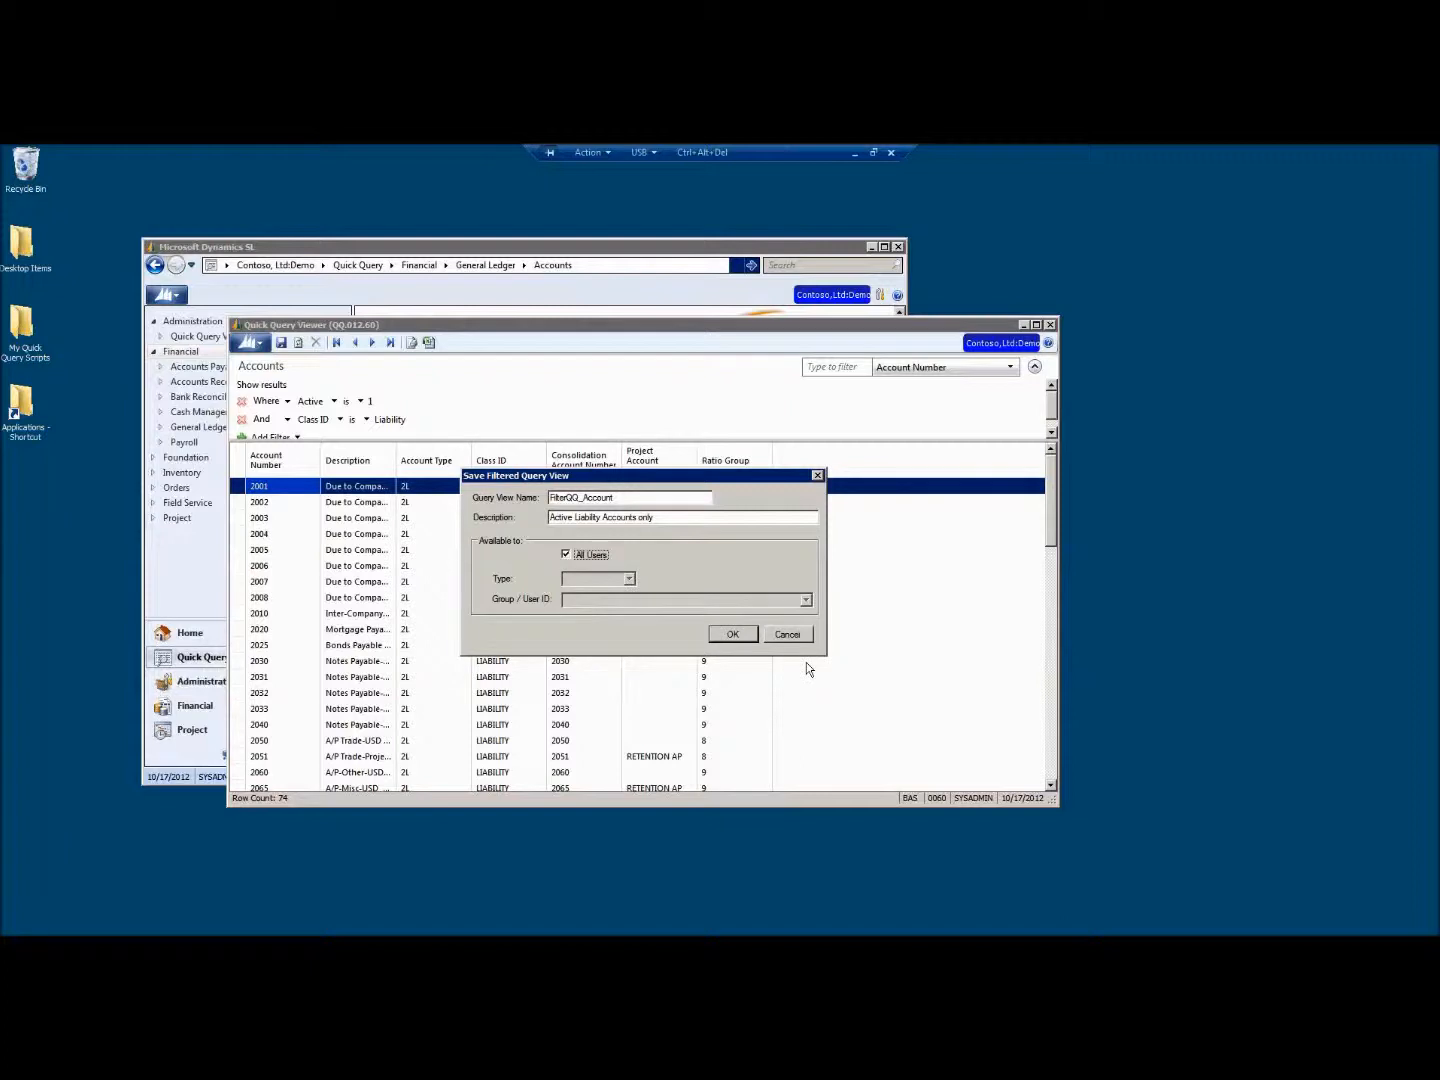
pyautogui.click(732, 641)
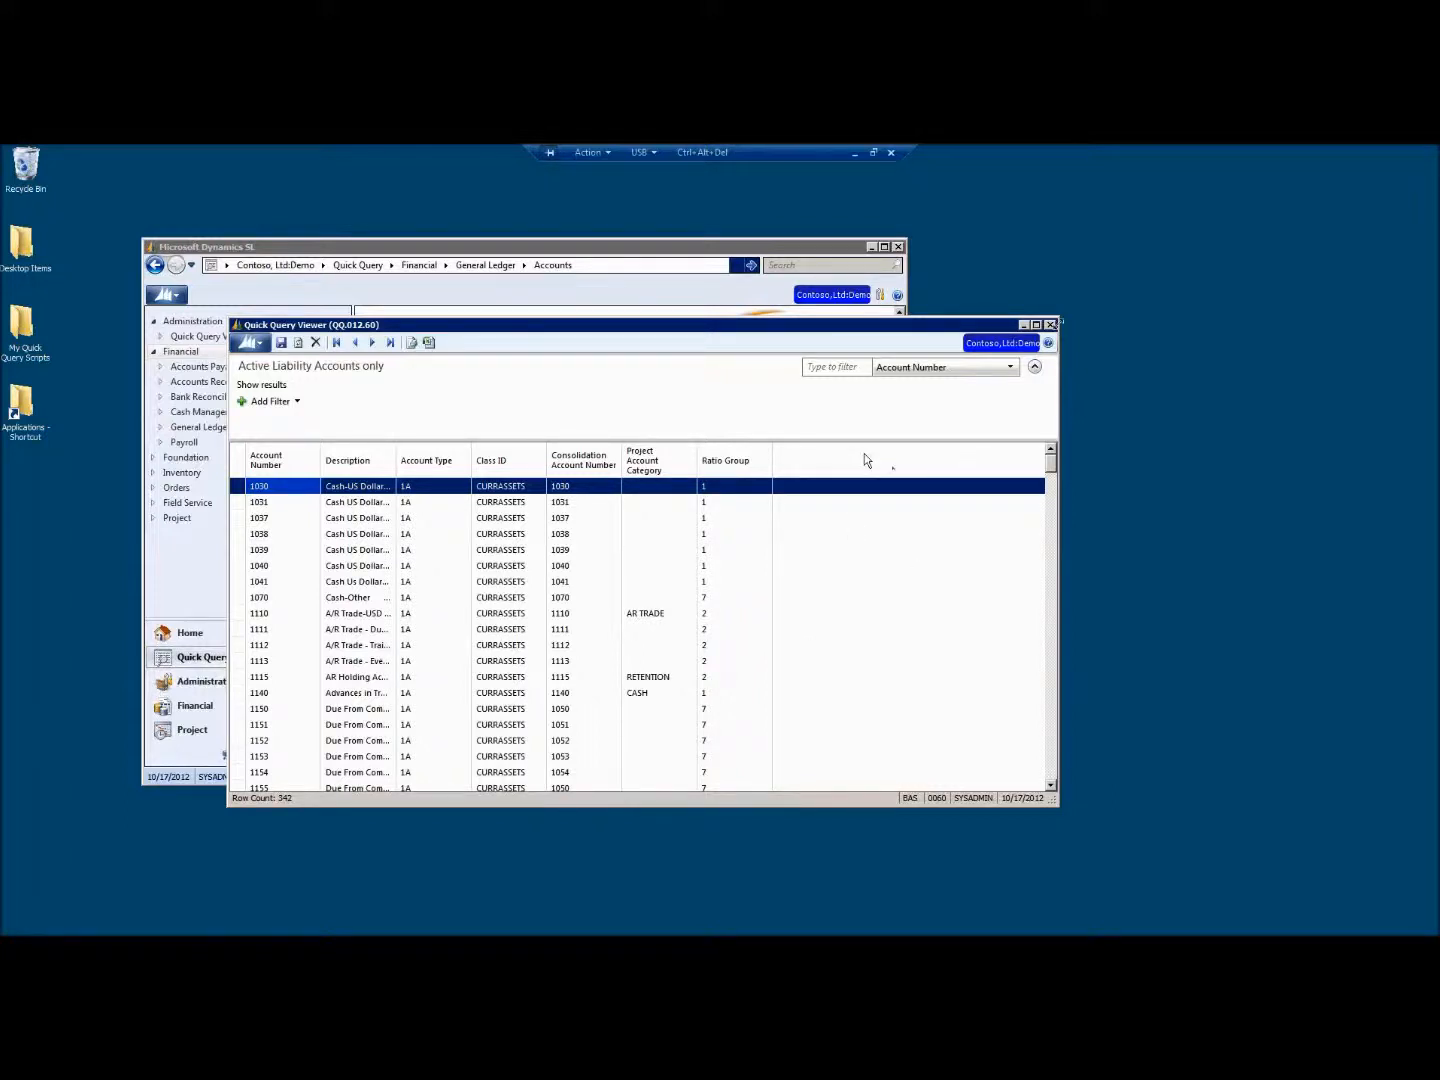
# Close the query viewer, restart Microsoft Dynamics SL and move its window toward the middle of the desktop
pyautogui.click(1049, 327)
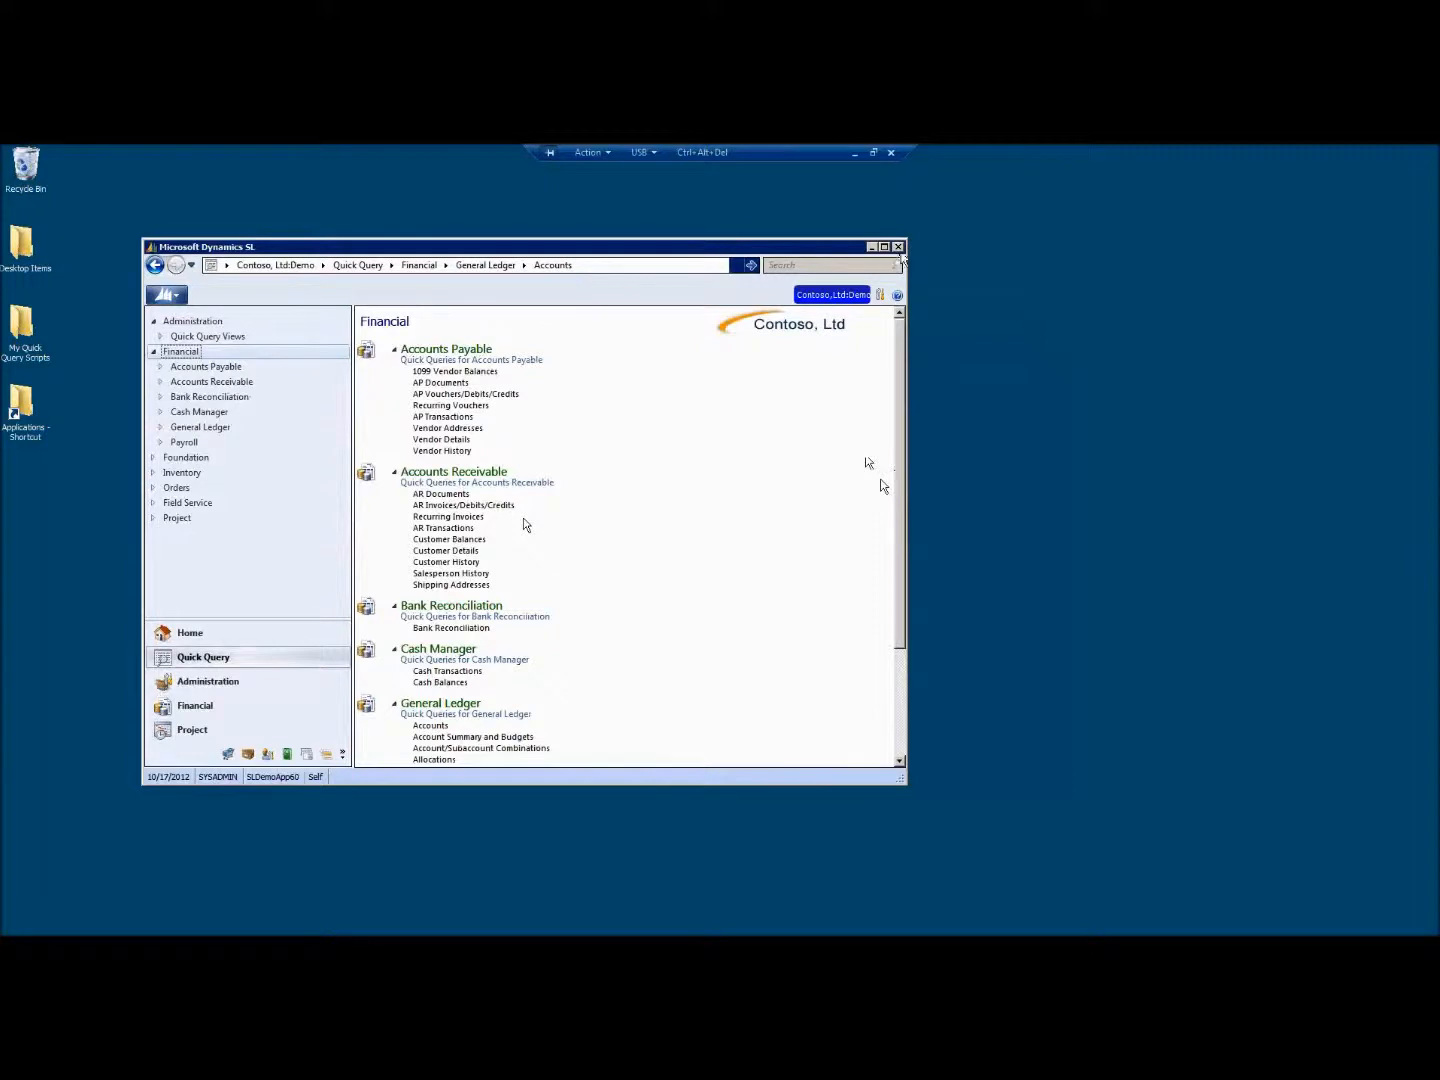
pyautogui.click(896, 246)
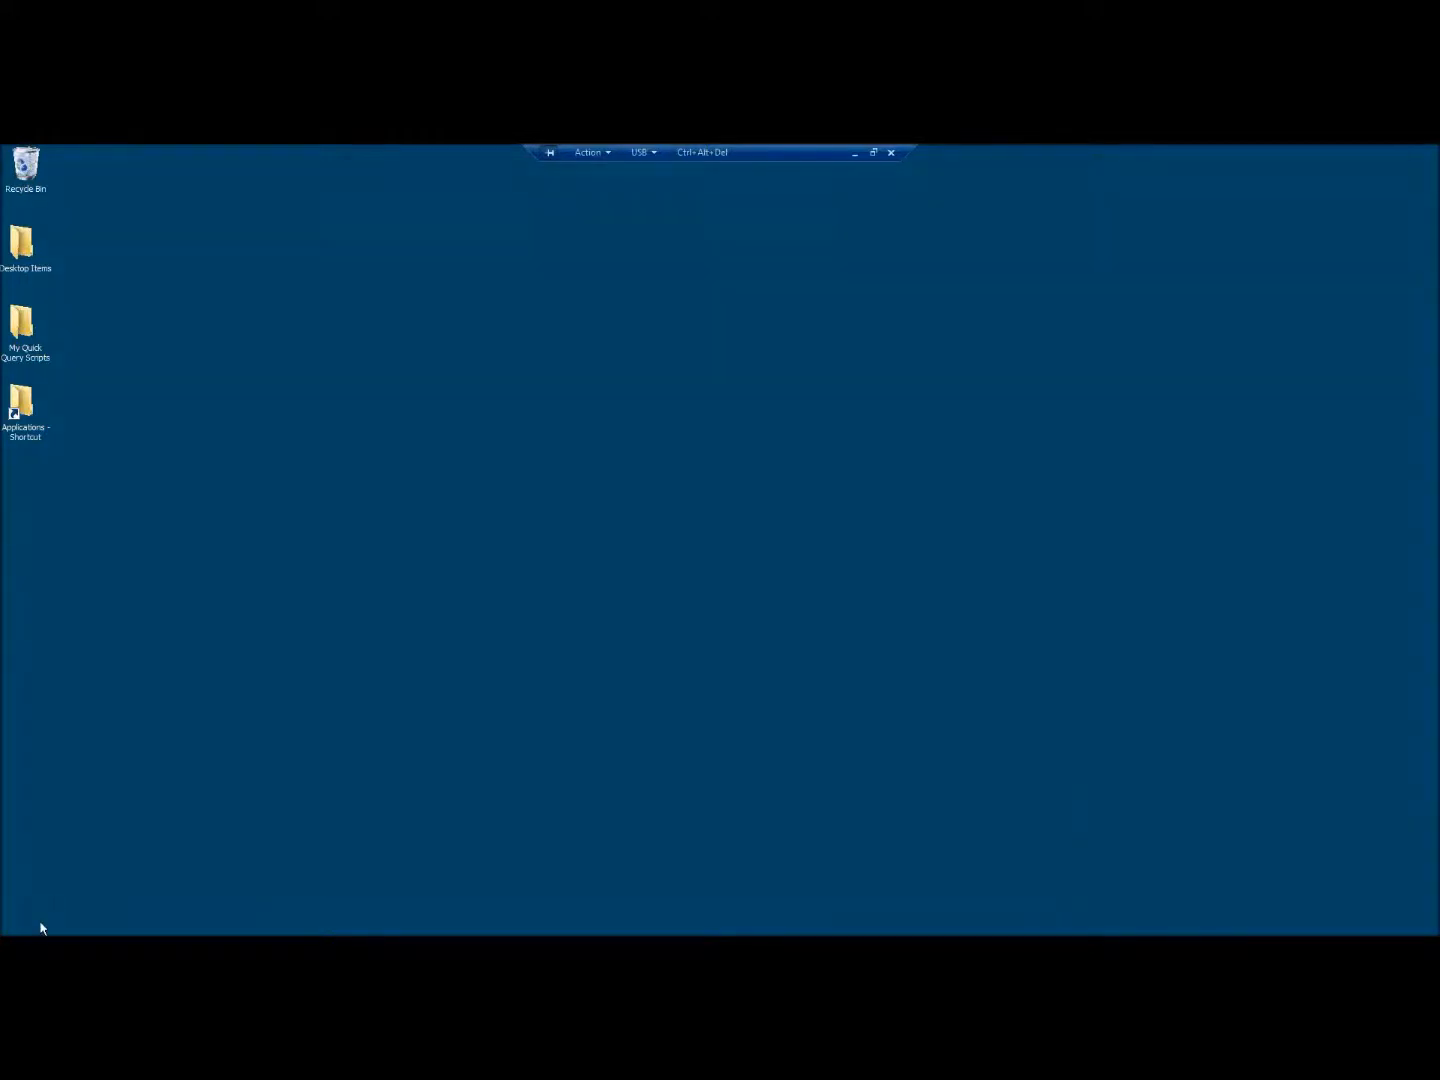
pyautogui.click(22, 941)
pyautogui.click(128, 648)
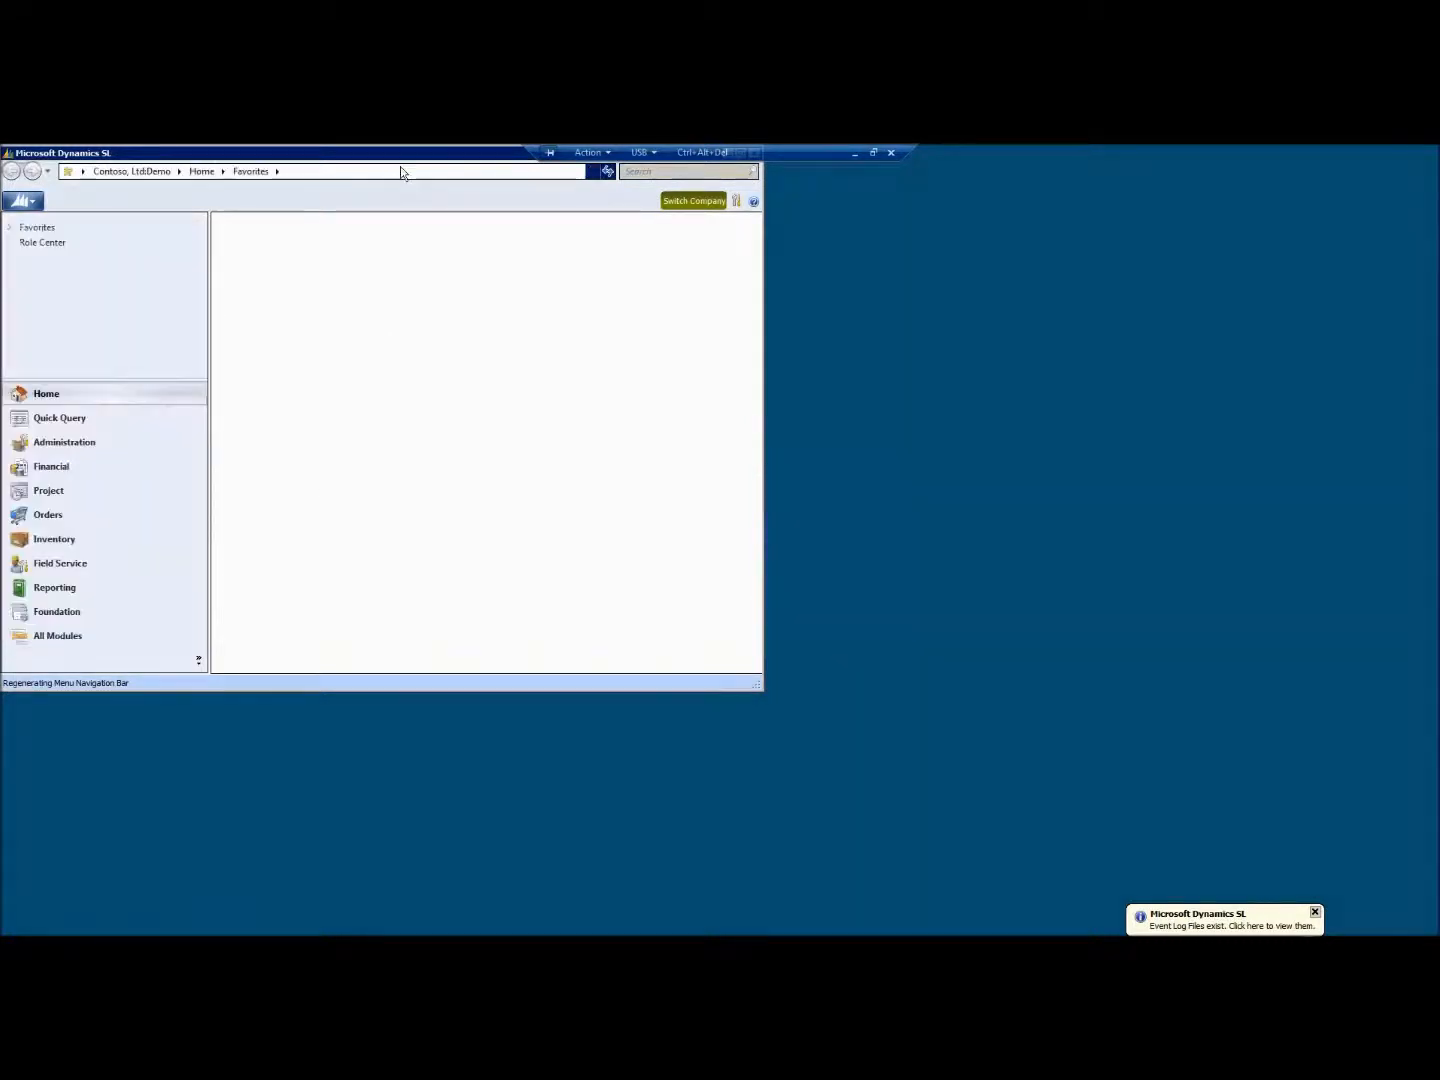
pyautogui.moveTo(395, 154); pyautogui.dragTo(607, 277)
# Open the saved Active Liability Accounts only view under General Ledger in the Financial quick queries, and close it after review
pyautogui.click(299, 690)
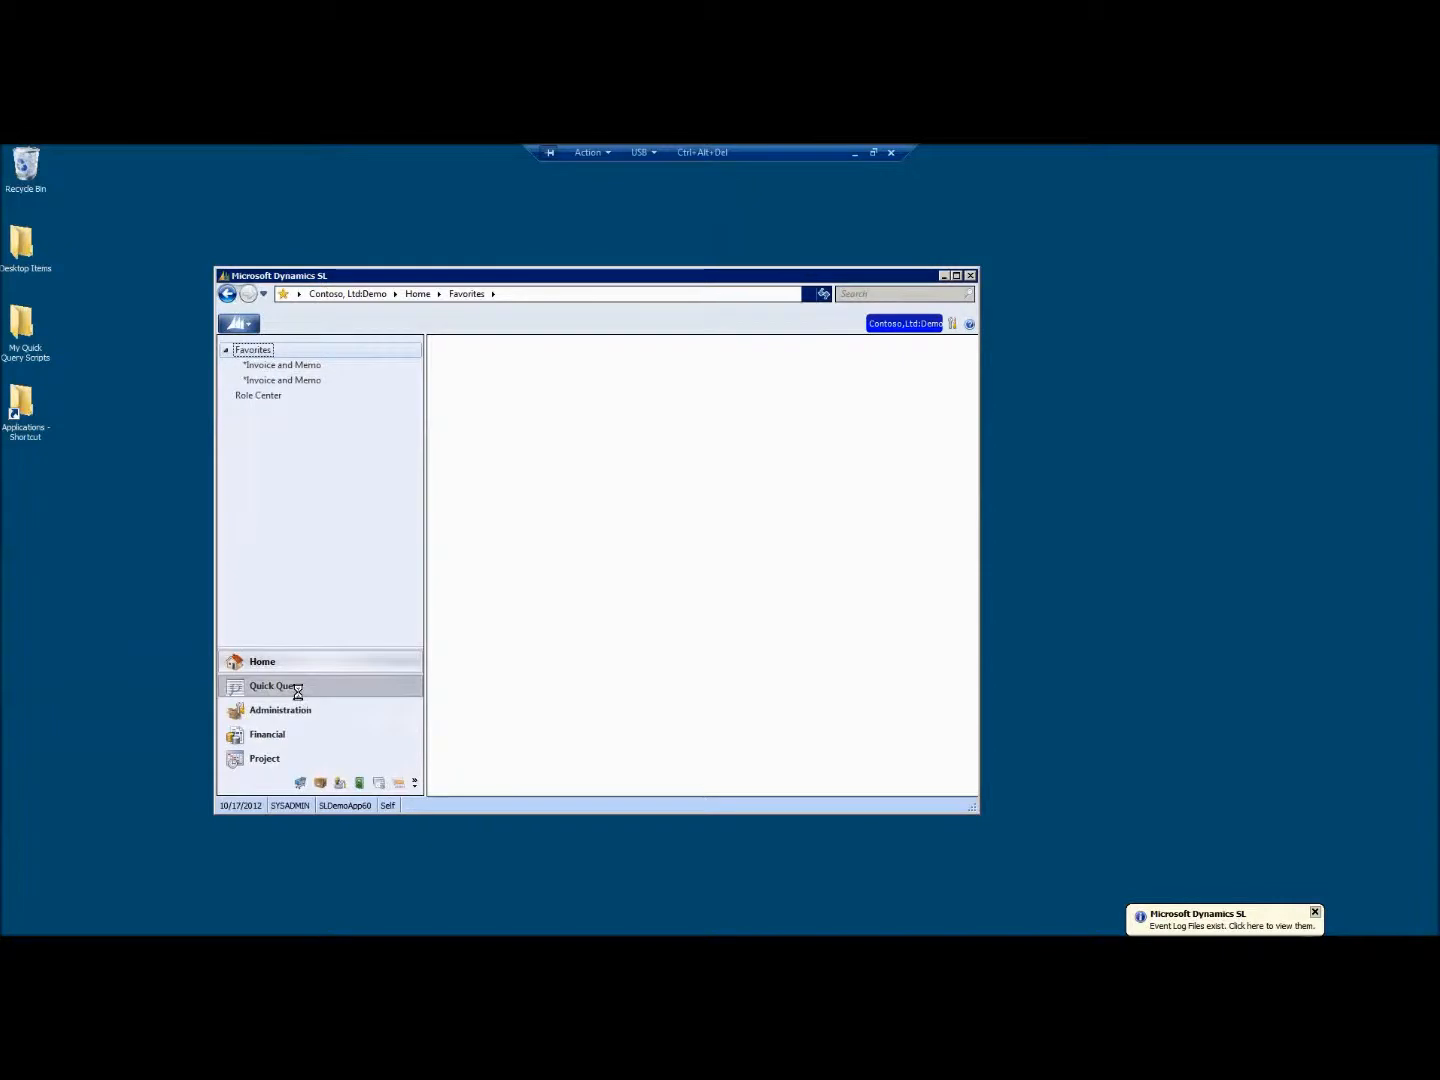
pyautogui.click(274, 383)
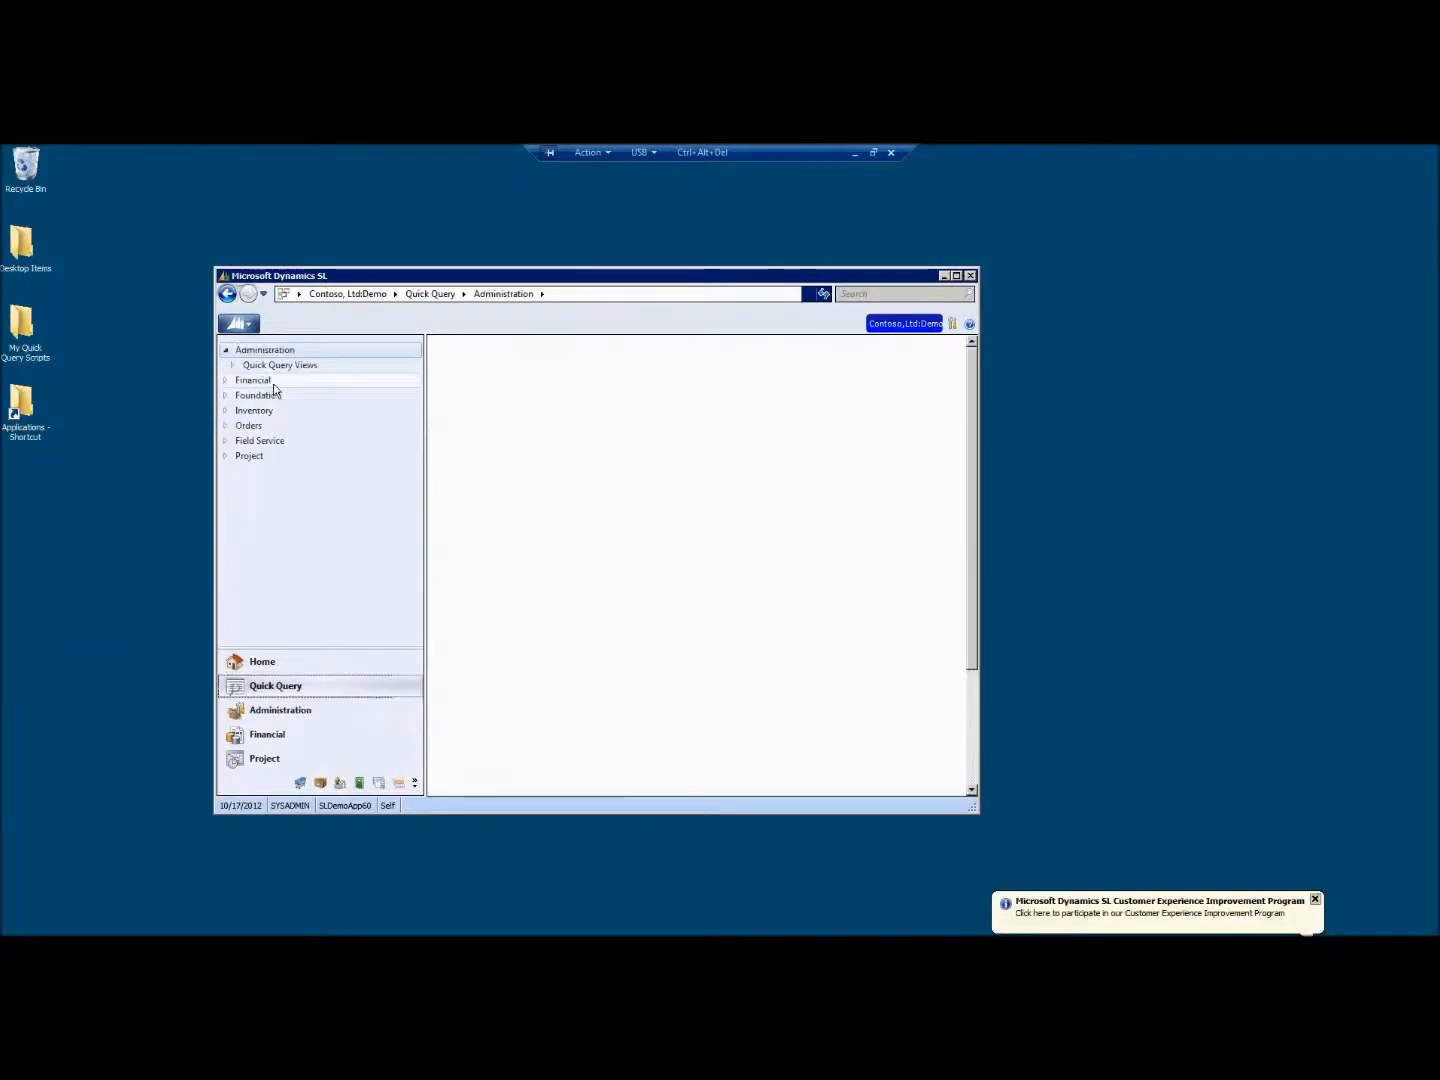
pyautogui.scroll(-3, 921, 627)
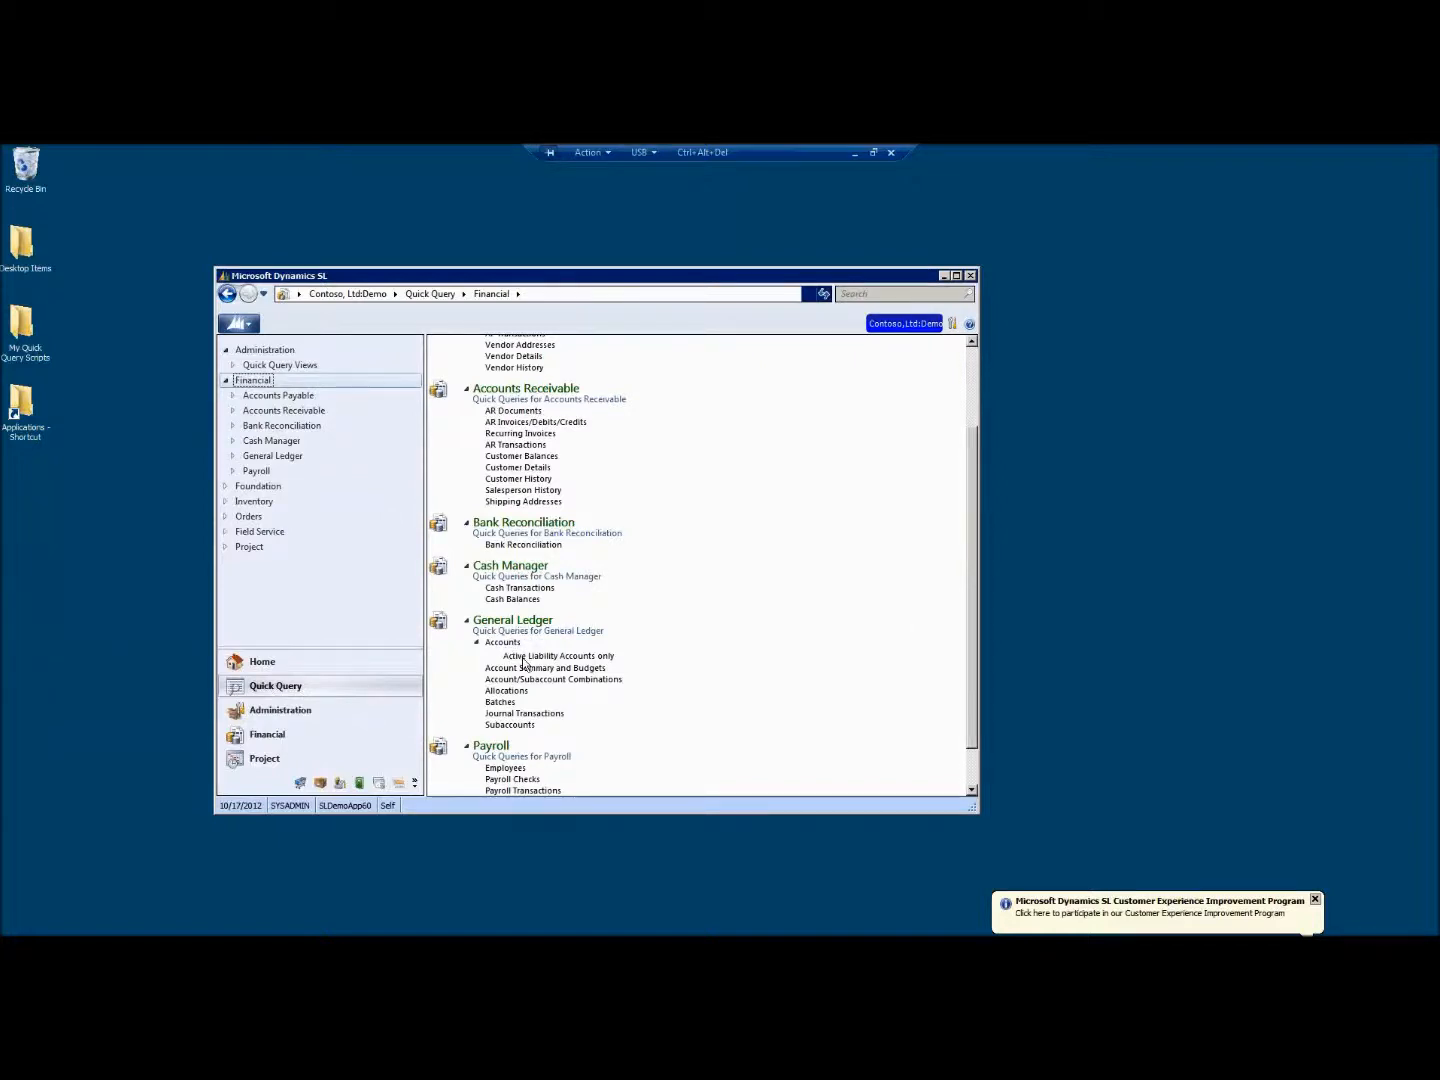
pyautogui.click(523, 658)
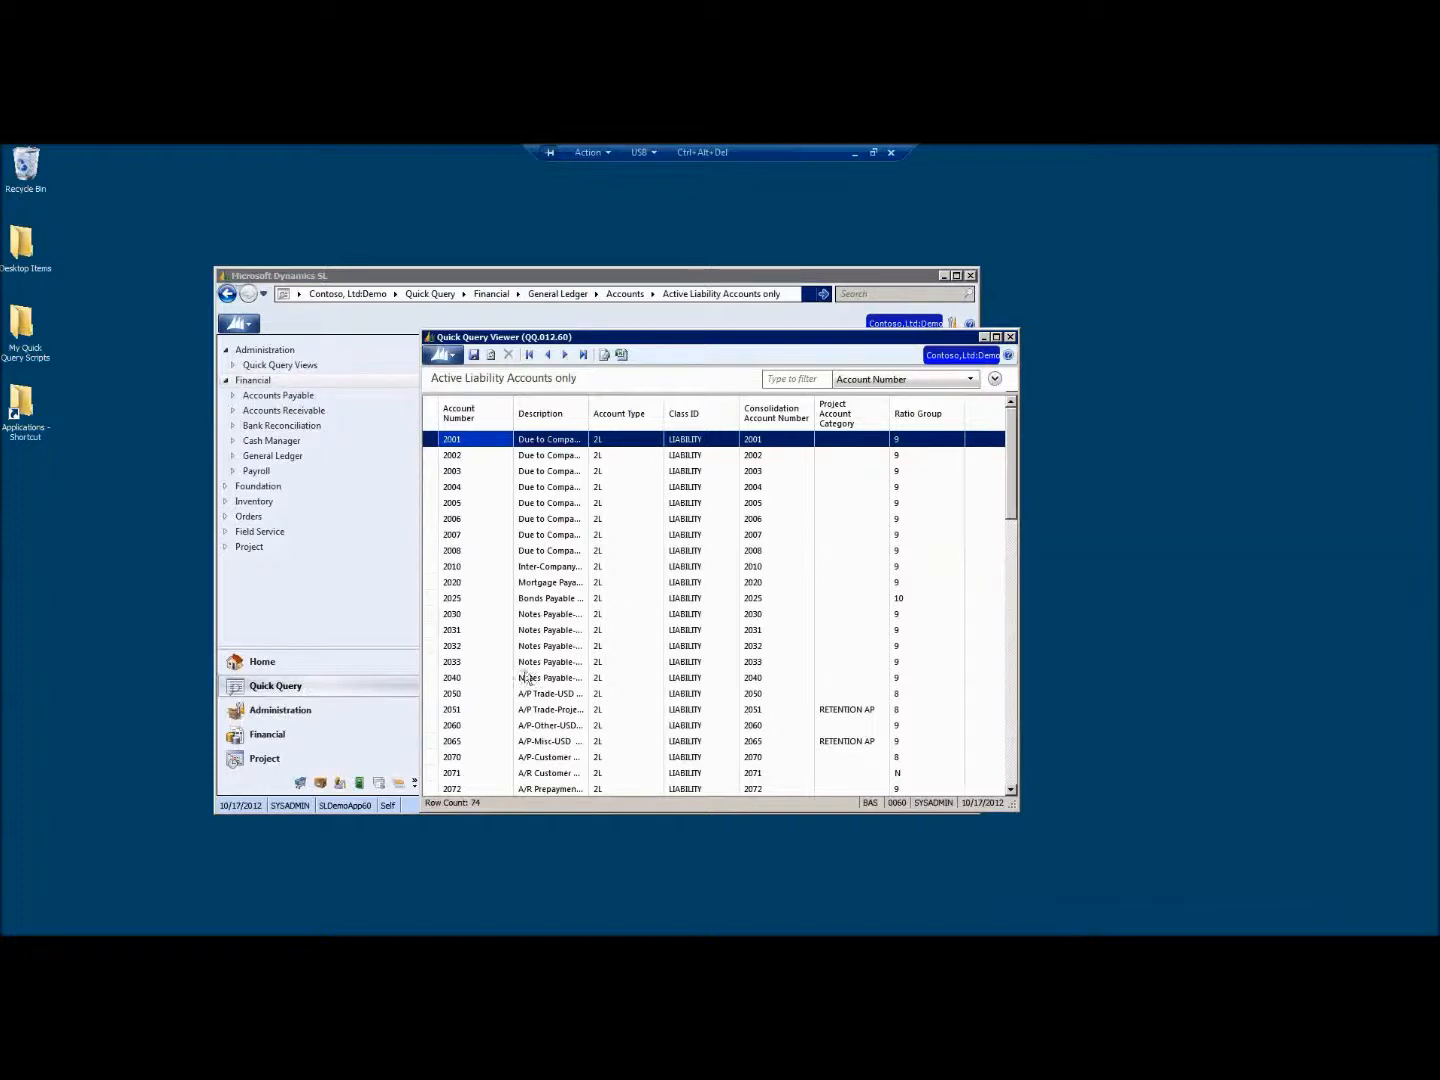
pyautogui.click(1010, 338)
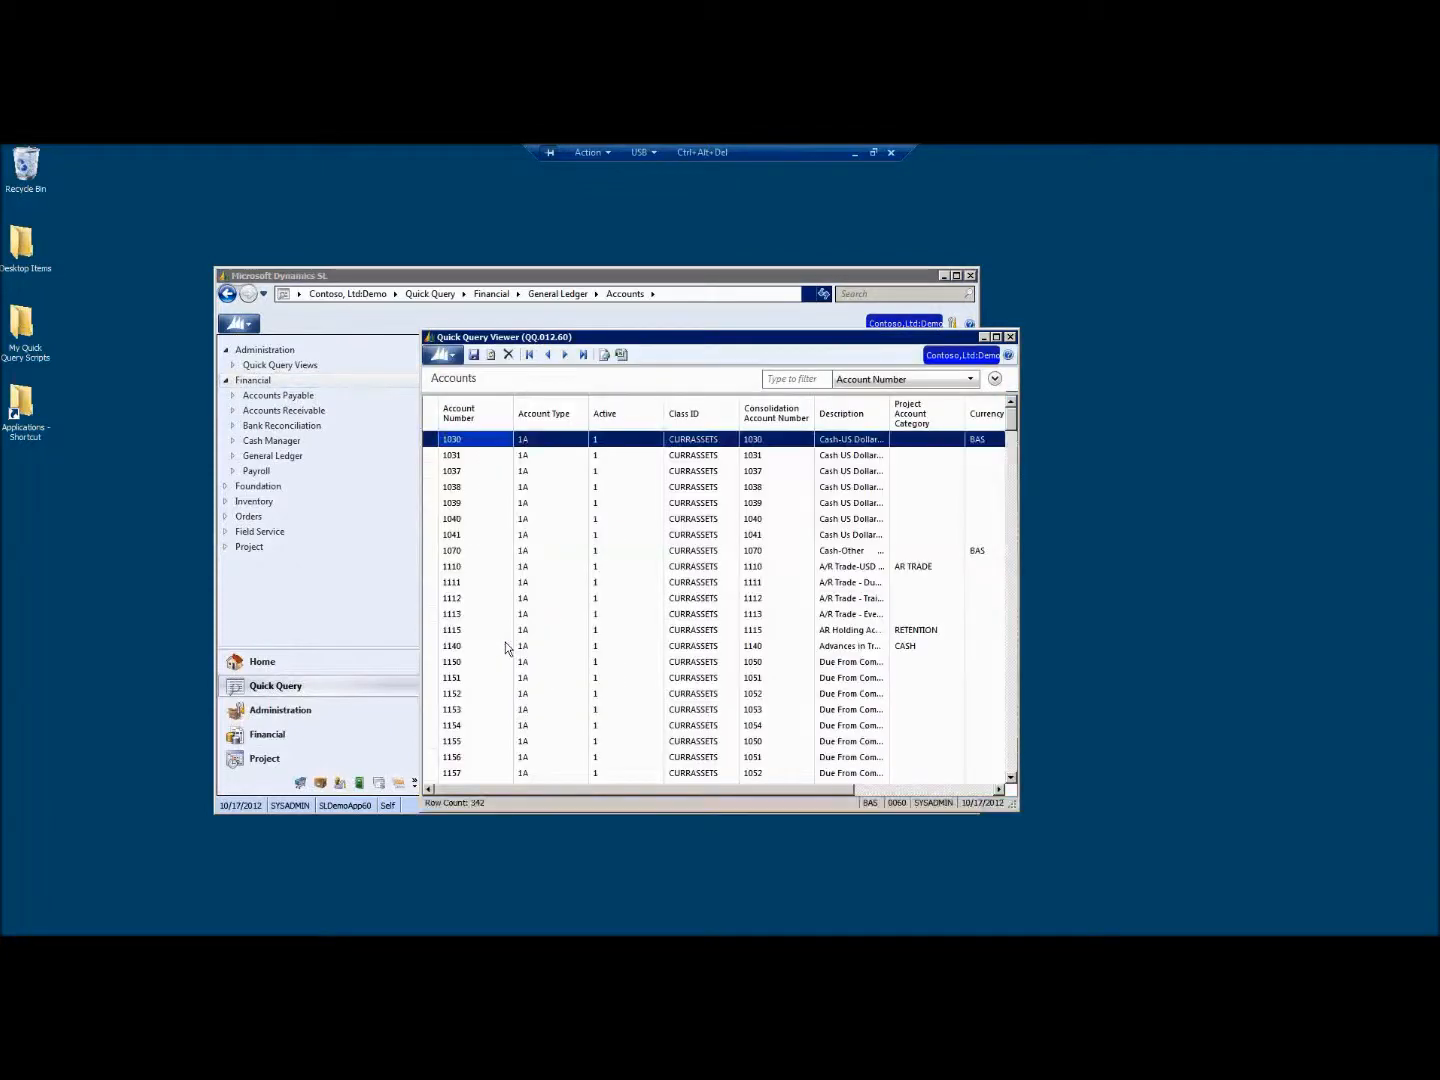
# Switch the open Accounts query to the Active Liability Accounts only view and close the viewer
pyautogui.click(464, 381)
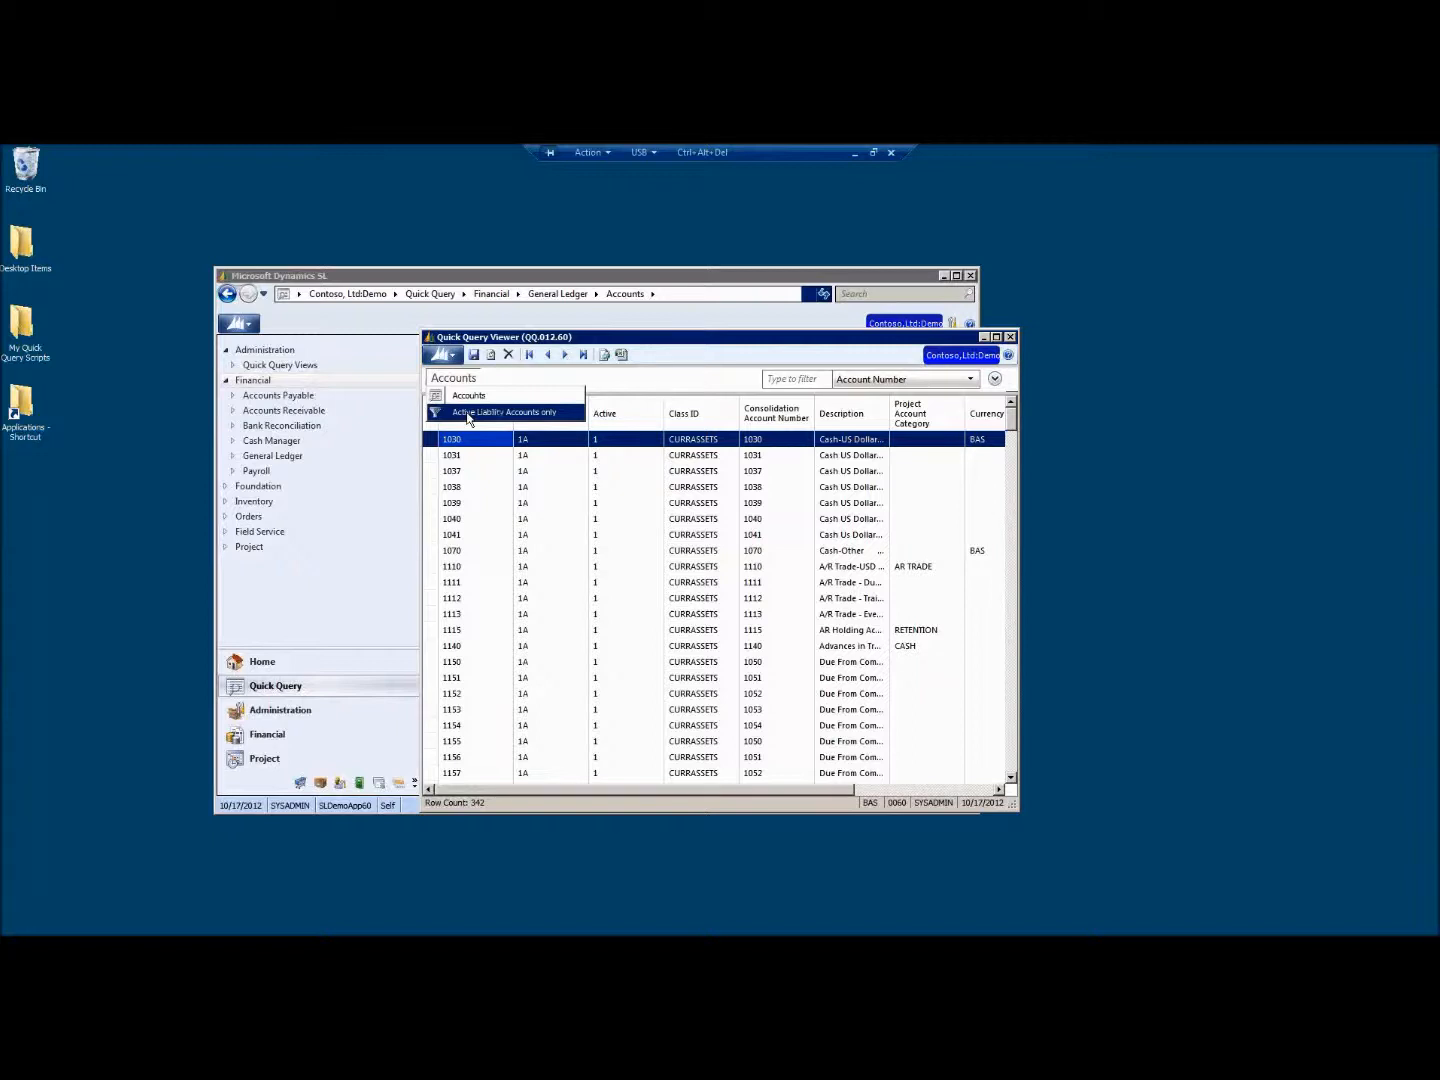
pyautogui.click(466, 416)
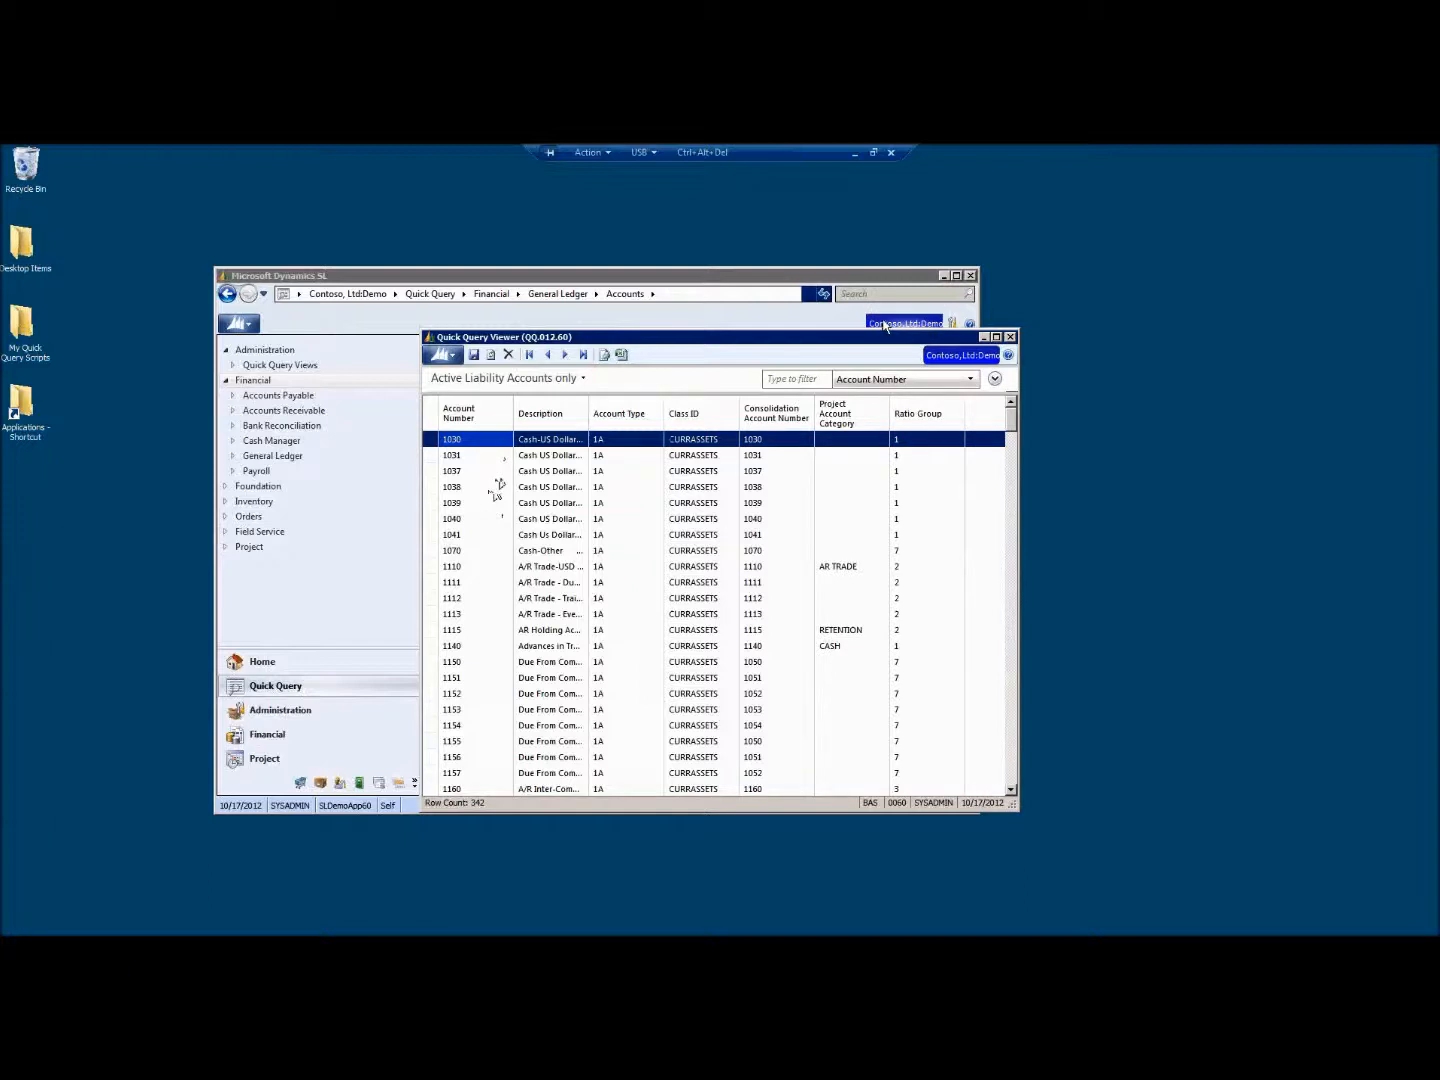
pyautogui.click(1010, 338)
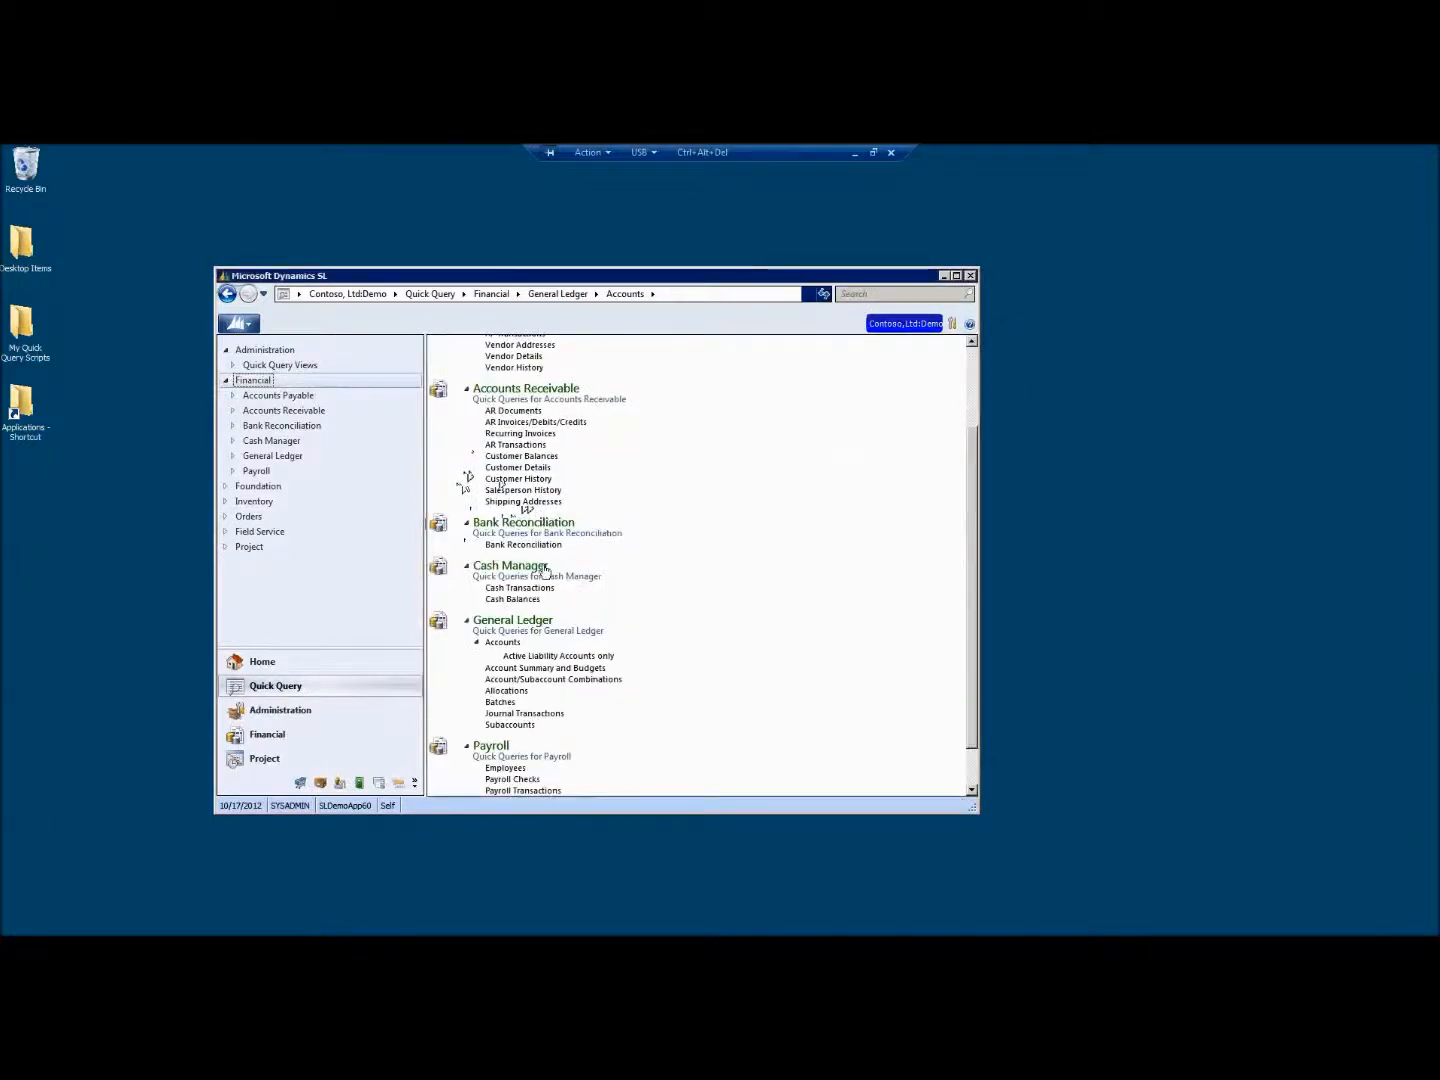
# Delete the Active Liability Accounts only view from within the reopened Accounts query, and close Microsoft Dynamics SL
pyautogui.click(509, 644)
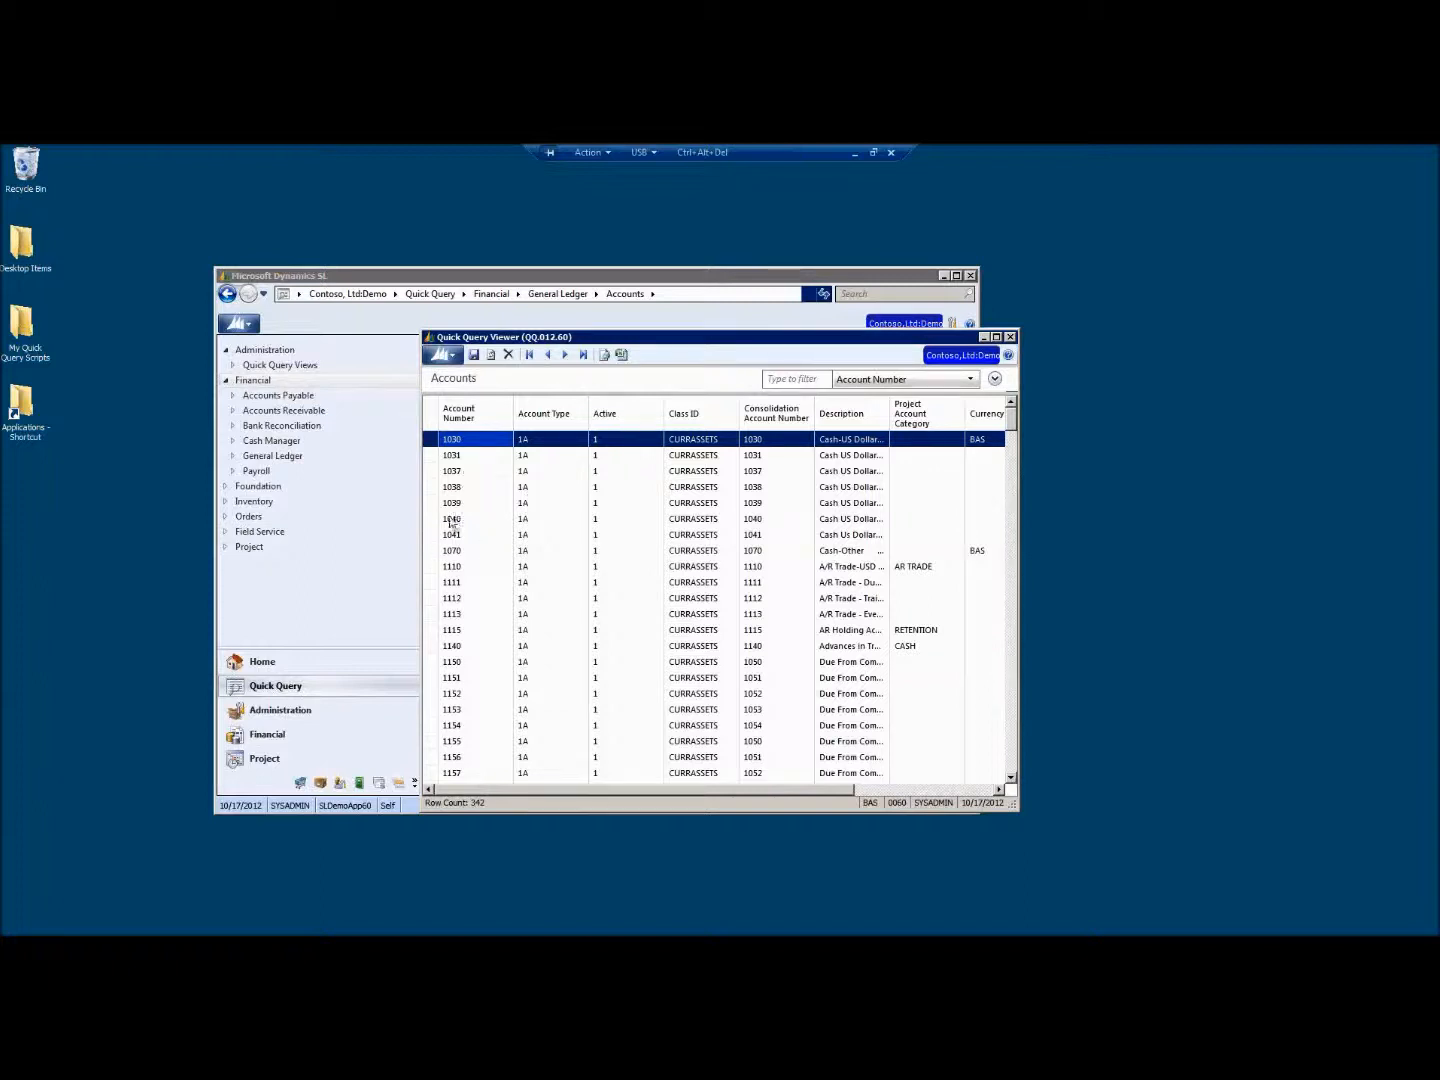
pyautogui.click(468, 385)
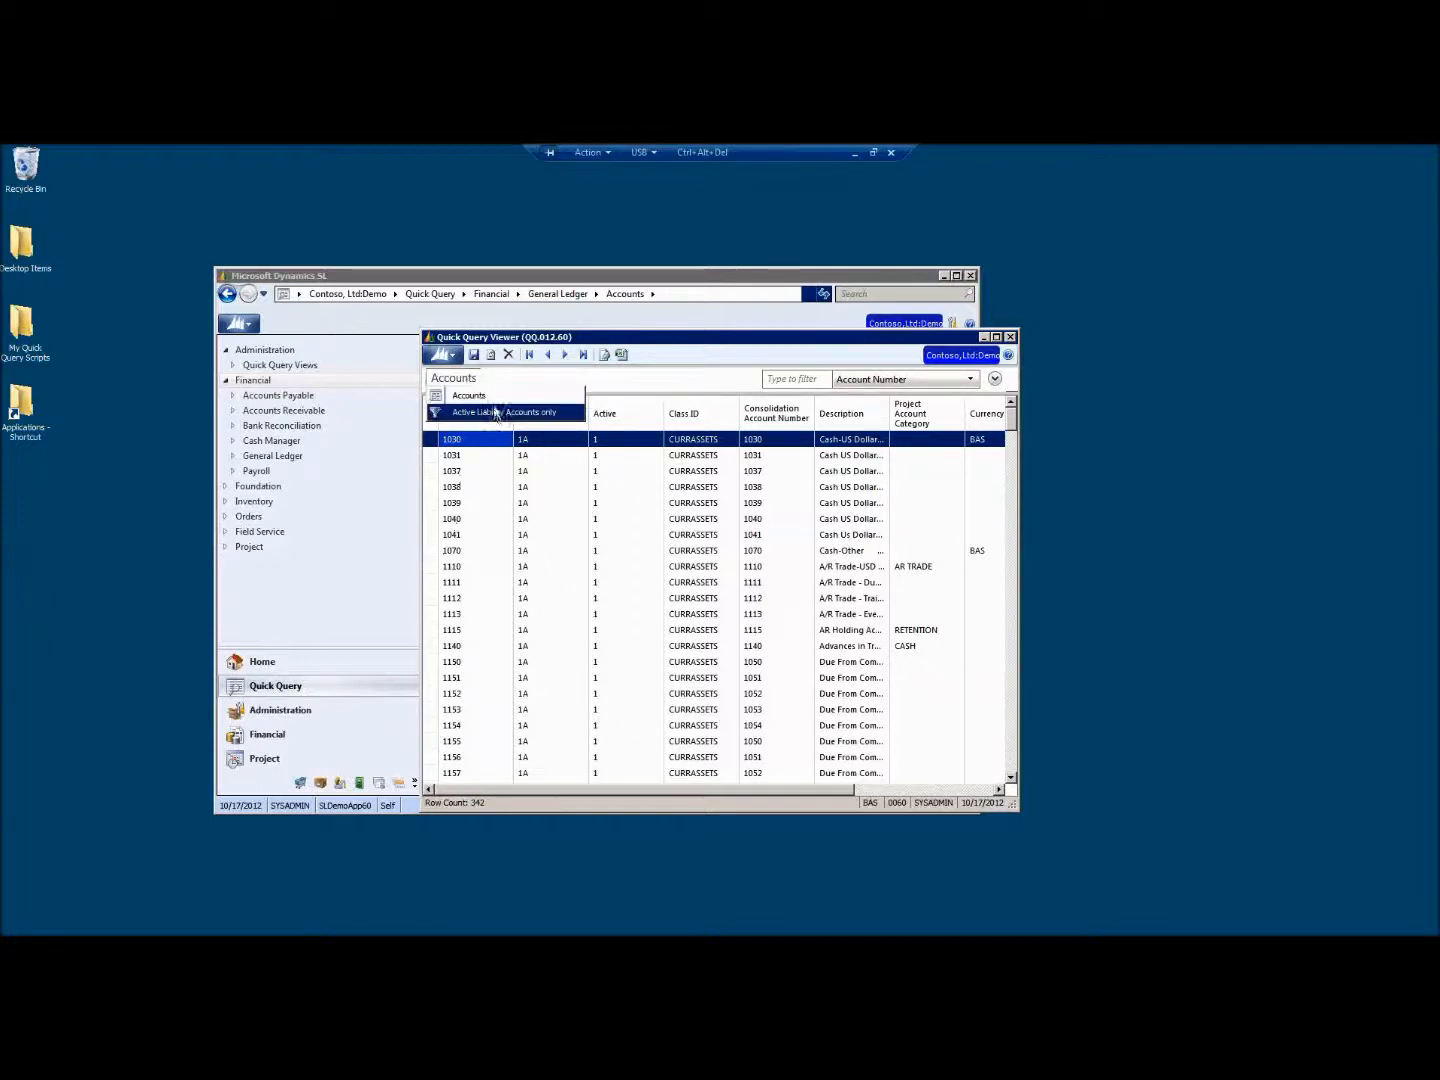
pyautogui.click(496, 413)
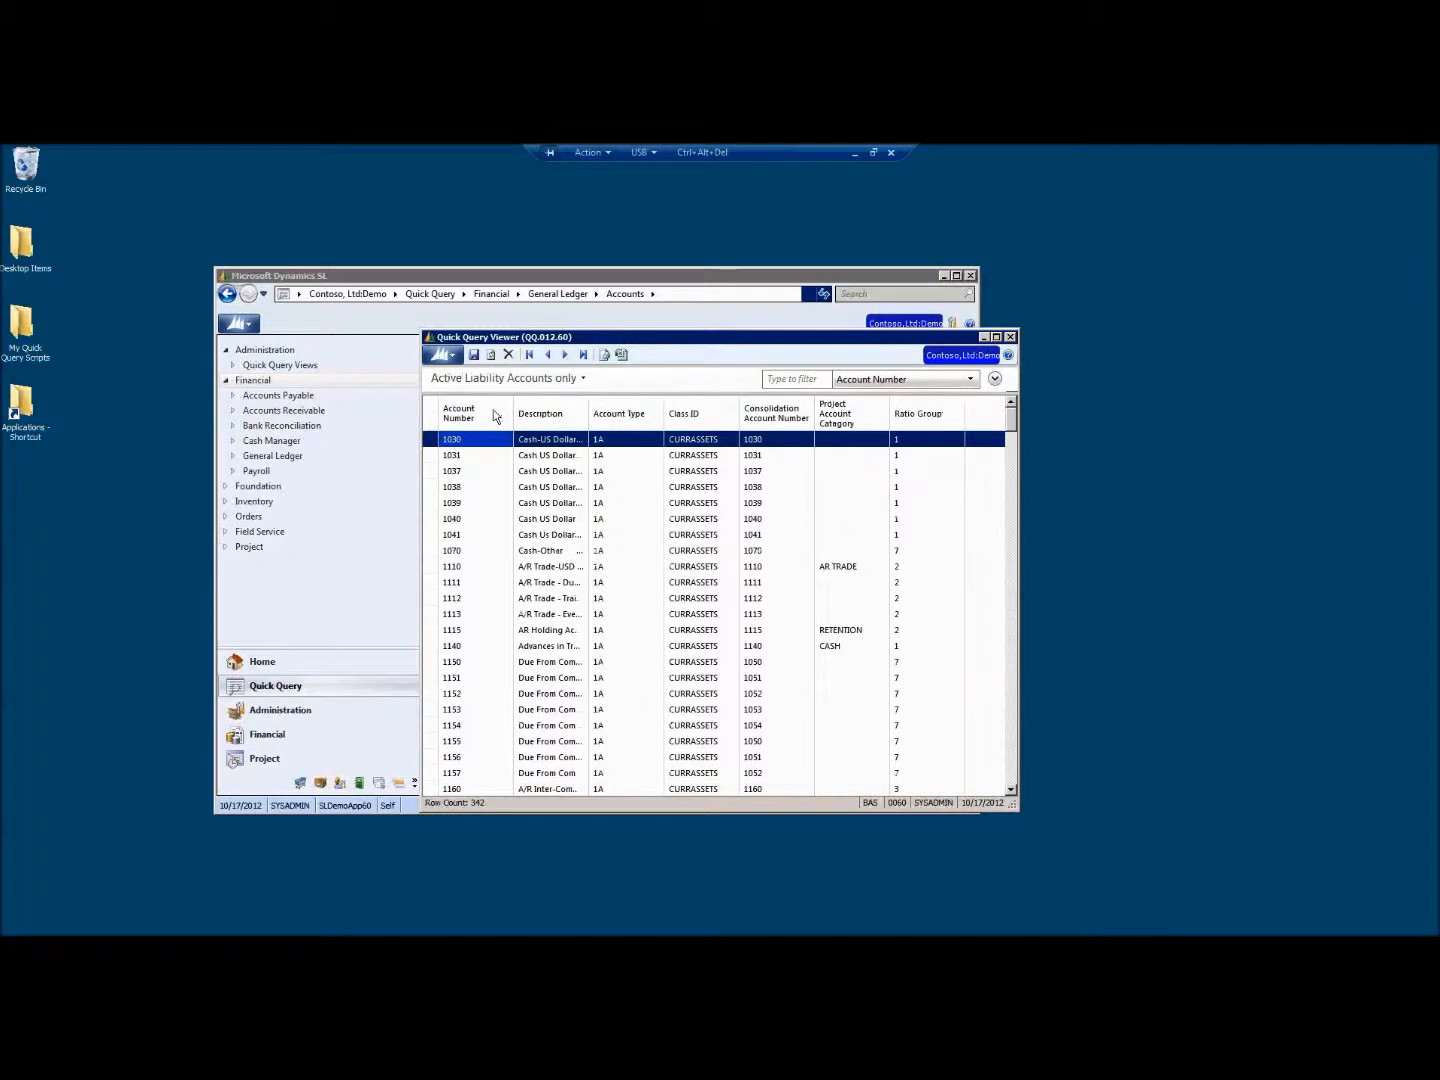
pyautogui.click(509, 355)
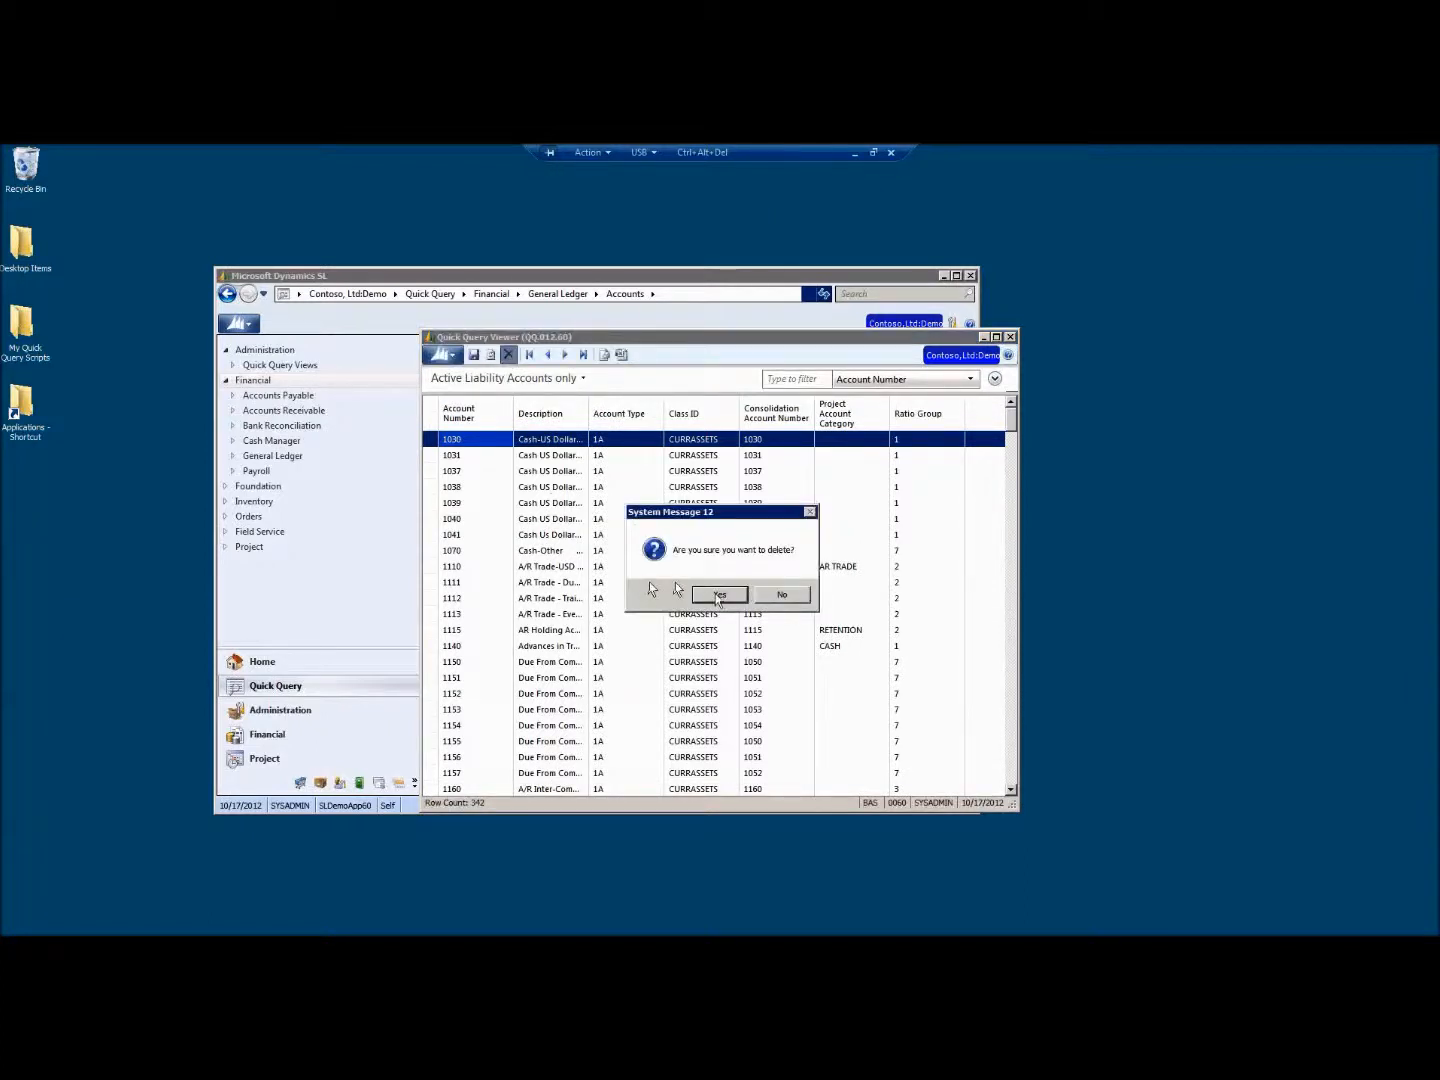
pyautogui.click(716, 597)
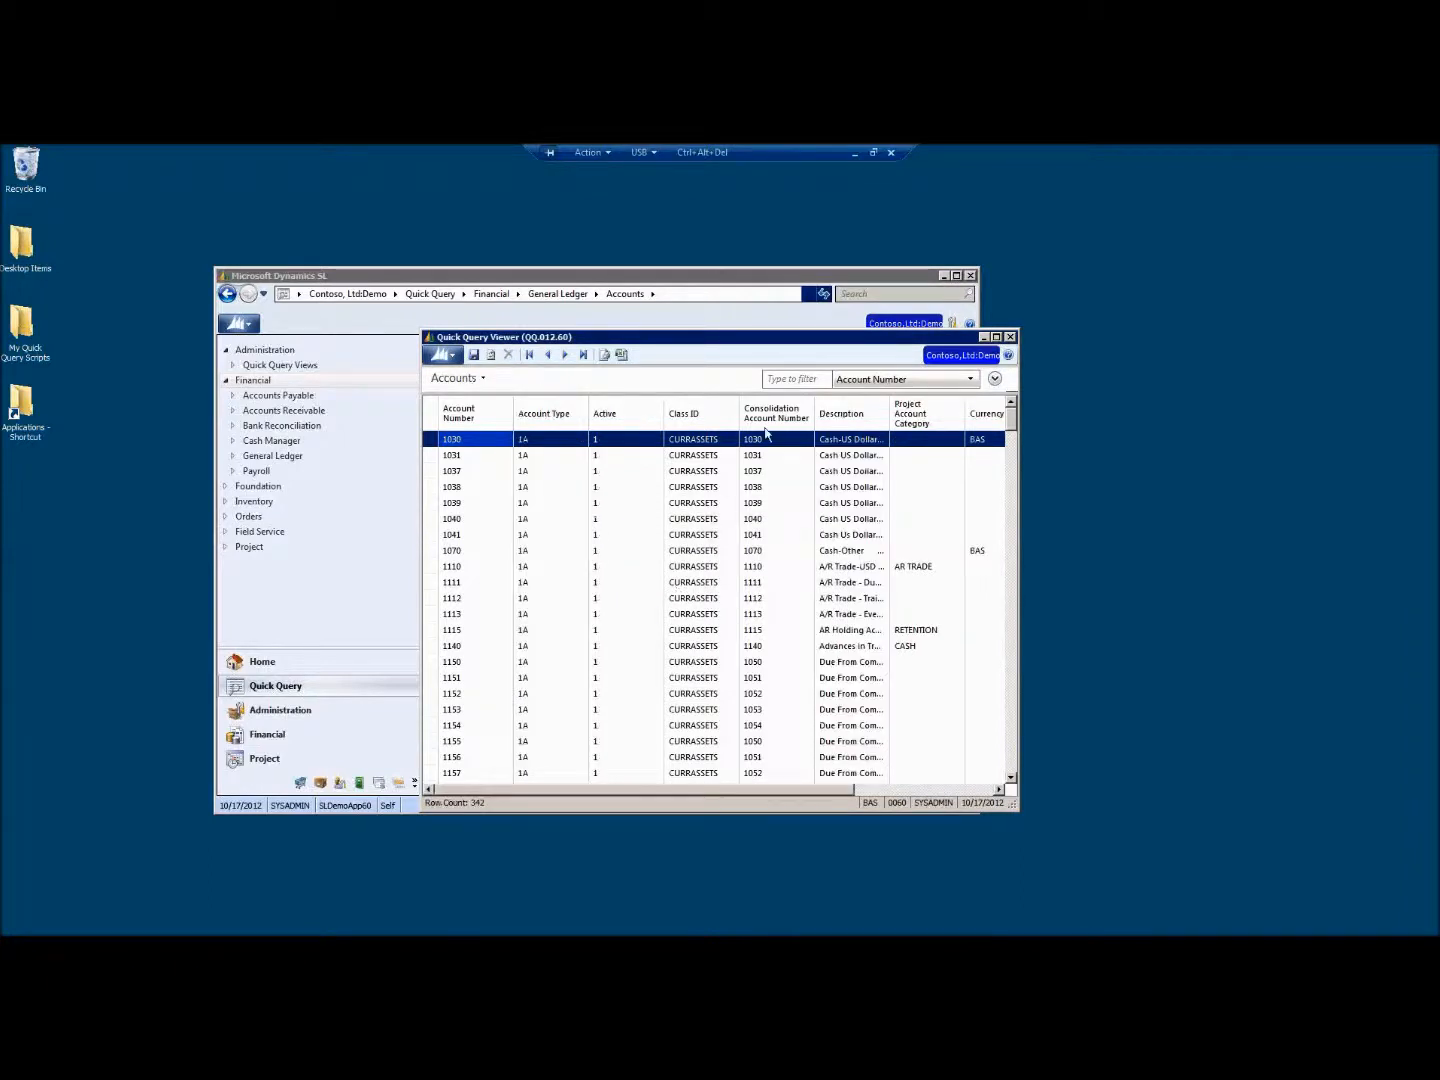
pyautogui.click(1010, 337)
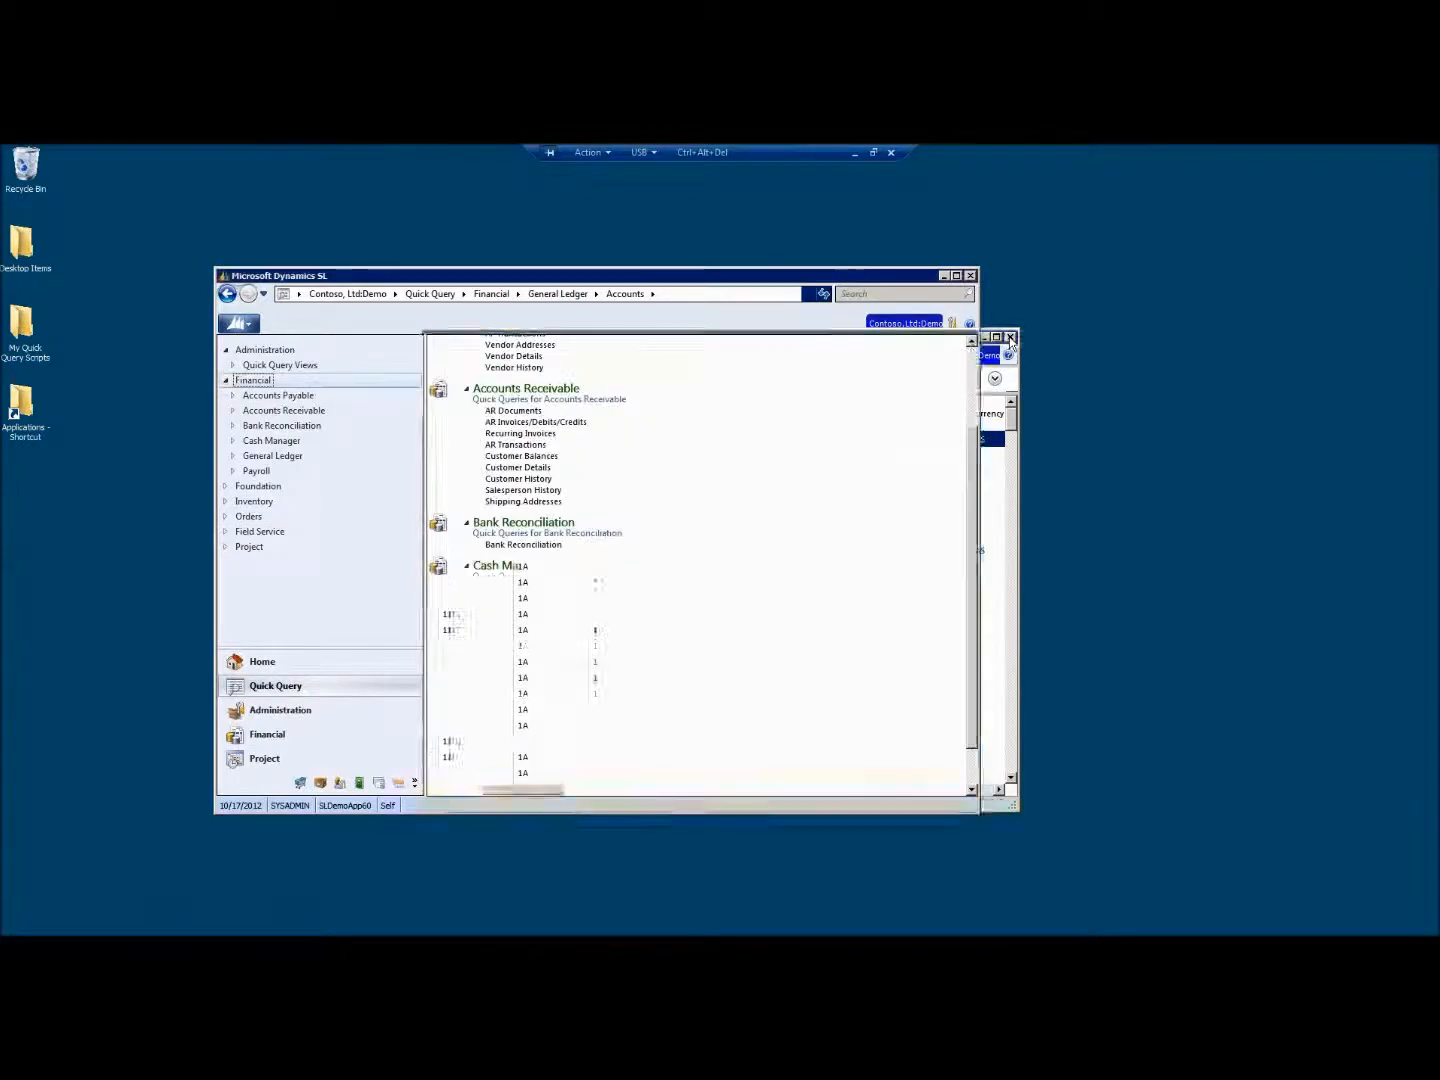
pyautogui.click(970, 275)
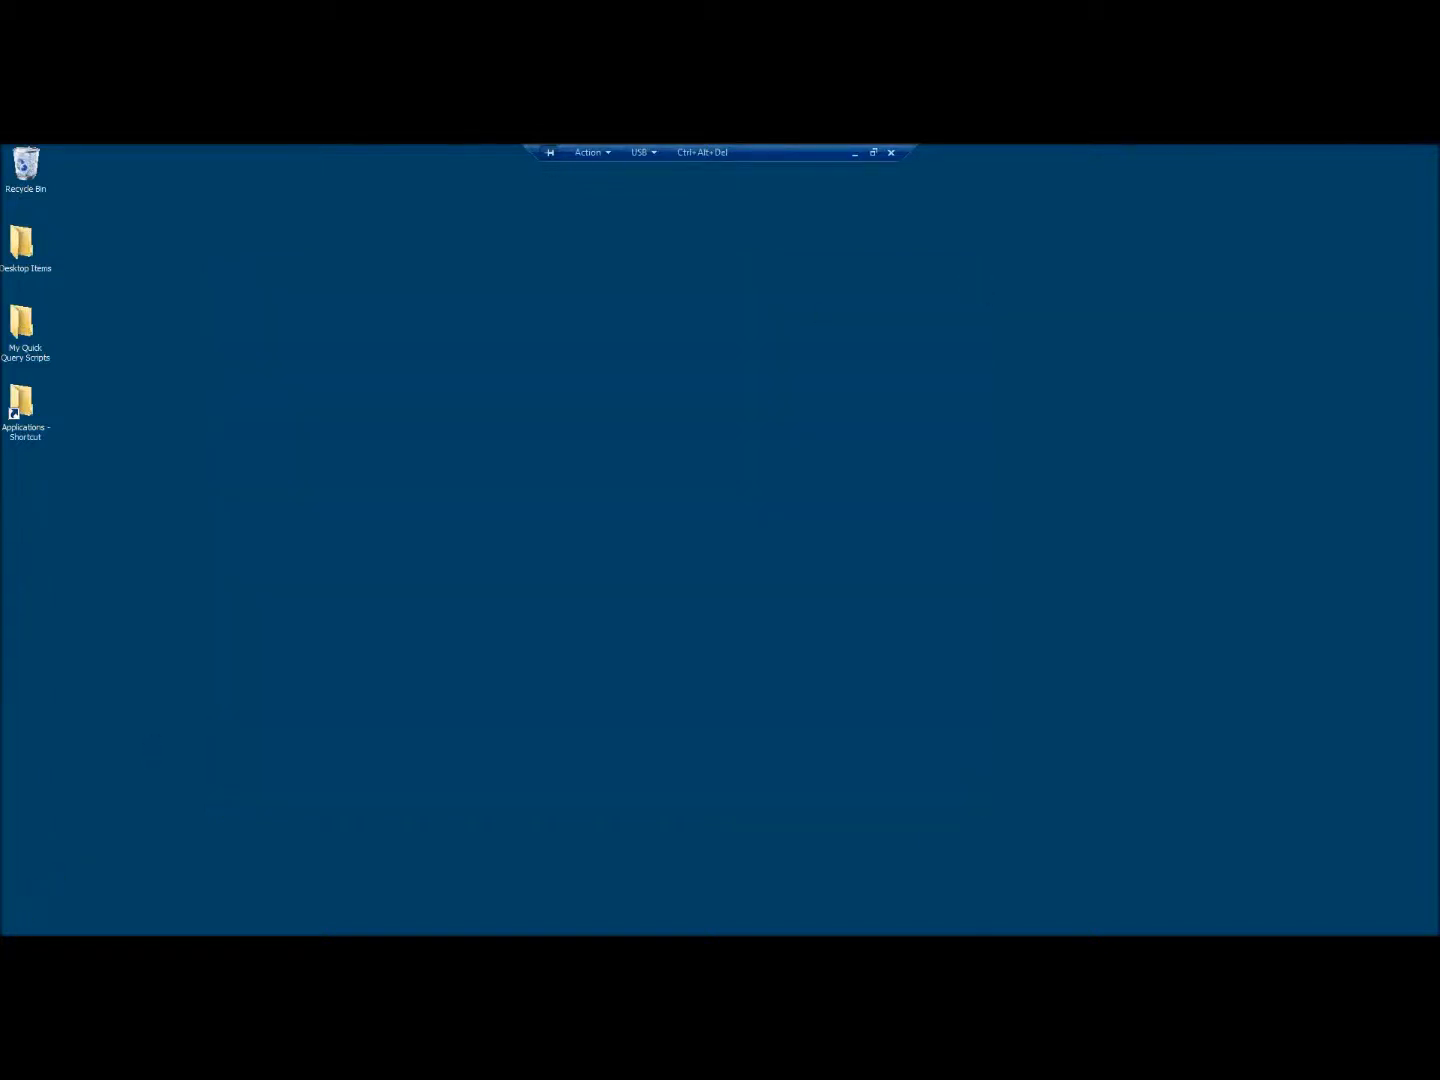
# Restart Microsoft Dynamics SL and open the Customer Details query under Accounts Receivable in the Financial quick queries
pyautogui.click(16, 934)
pyautogui.click(133, 644)
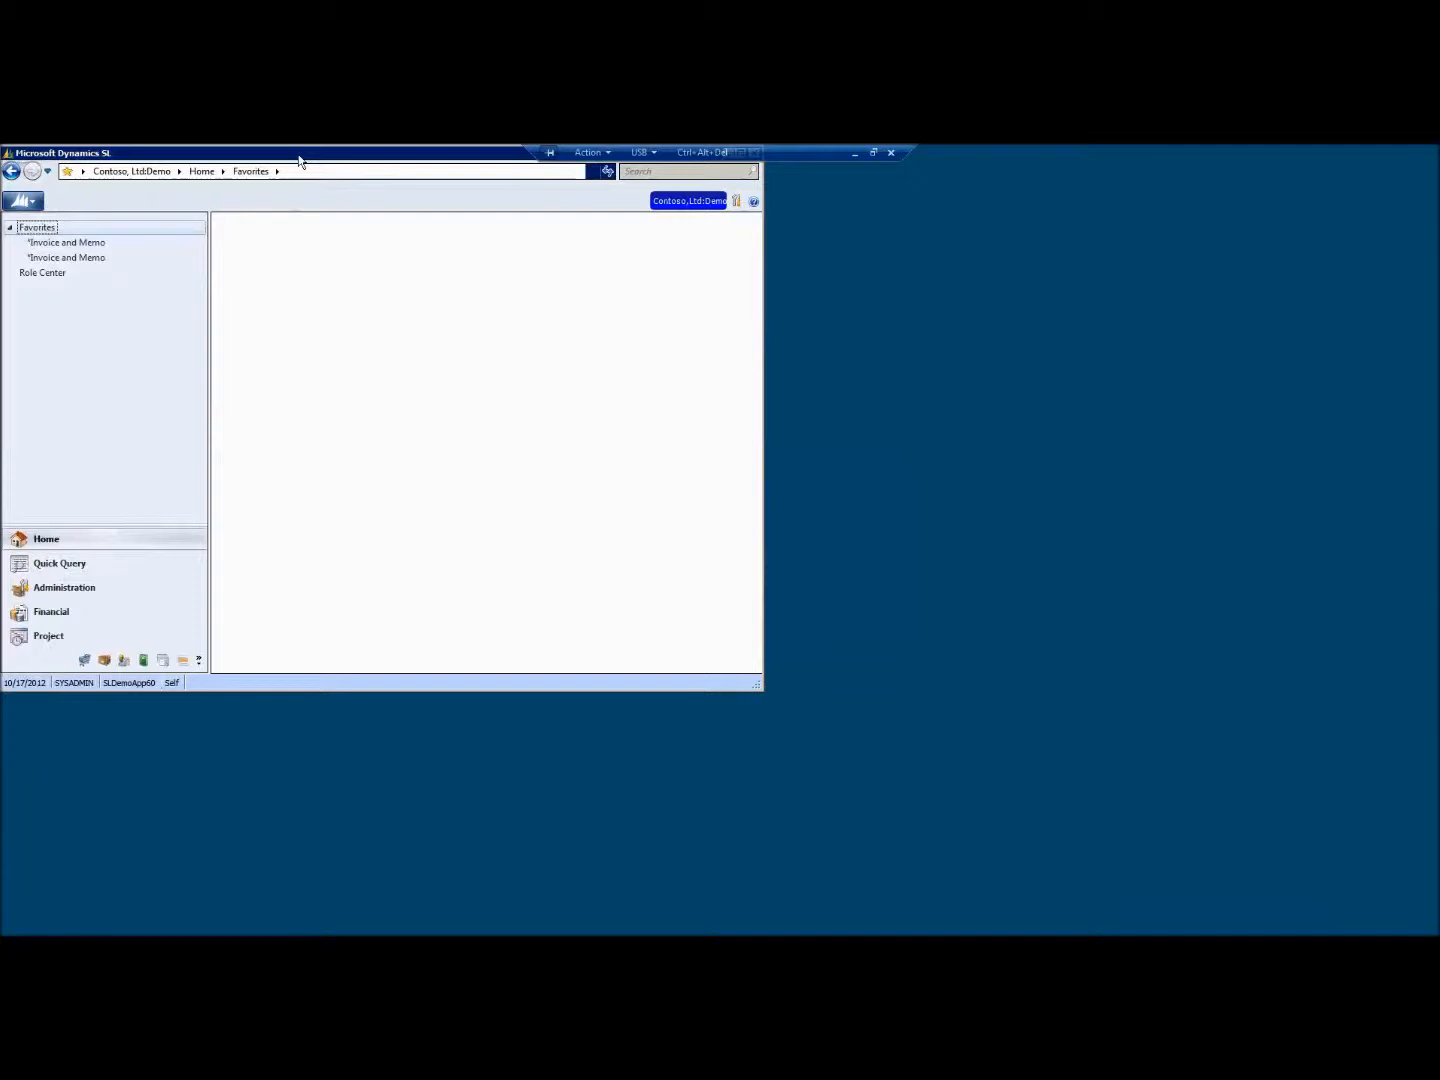
pyautogui.click(85, 568)
pyautogui.click(49, 261)
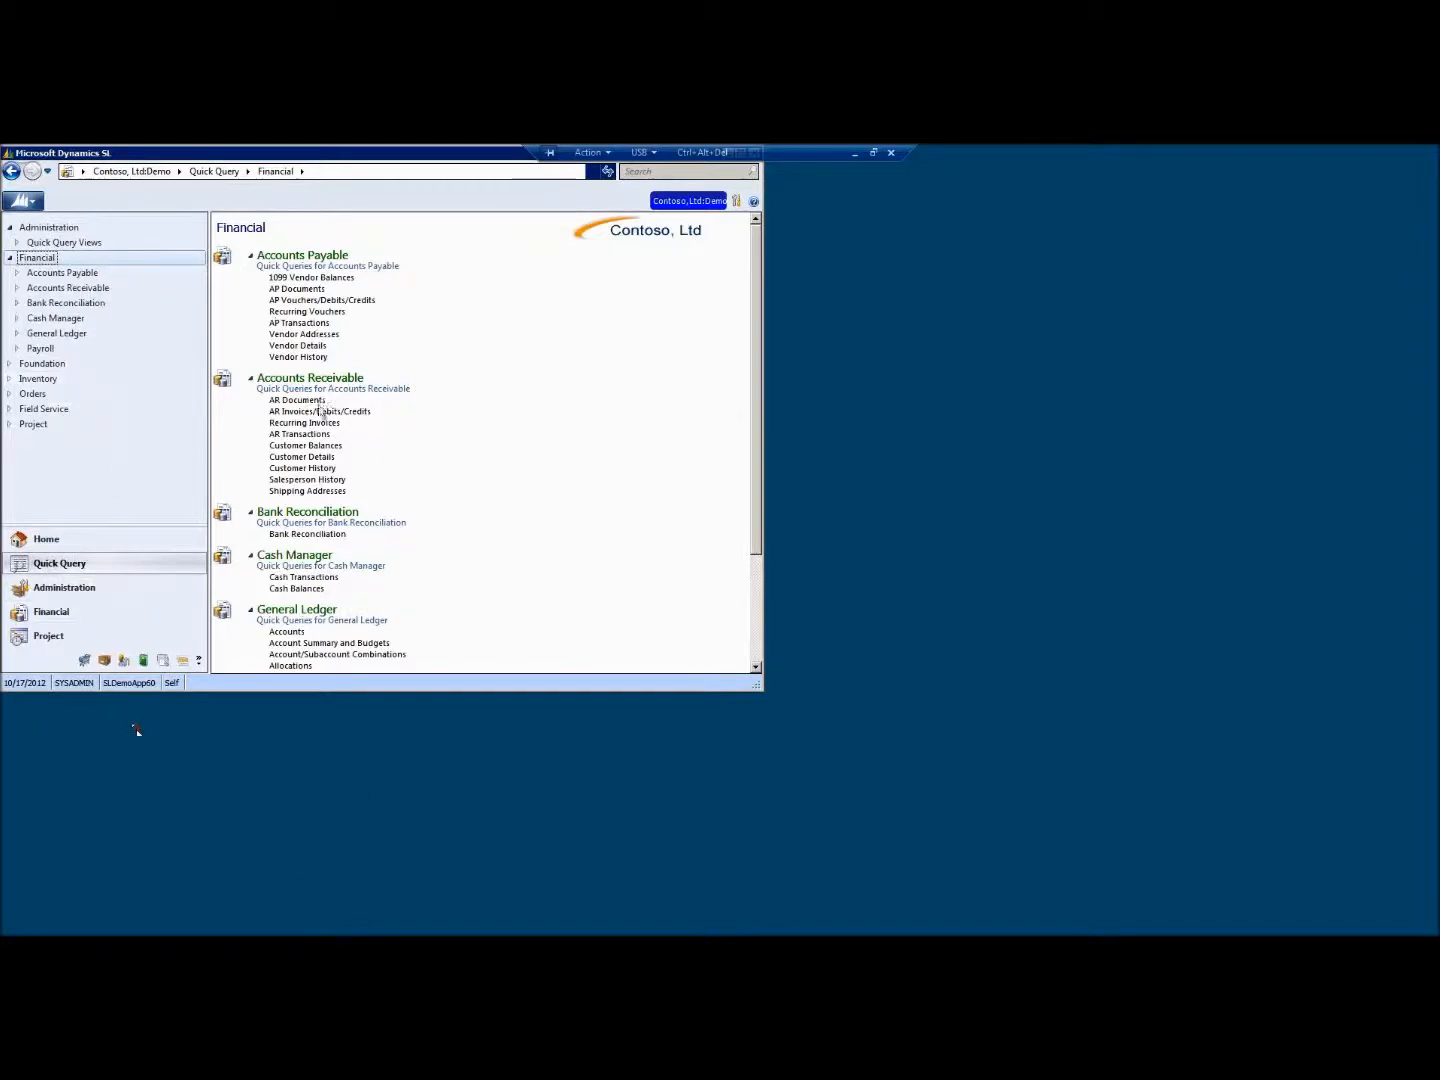
pyautogui.click(323, 460)
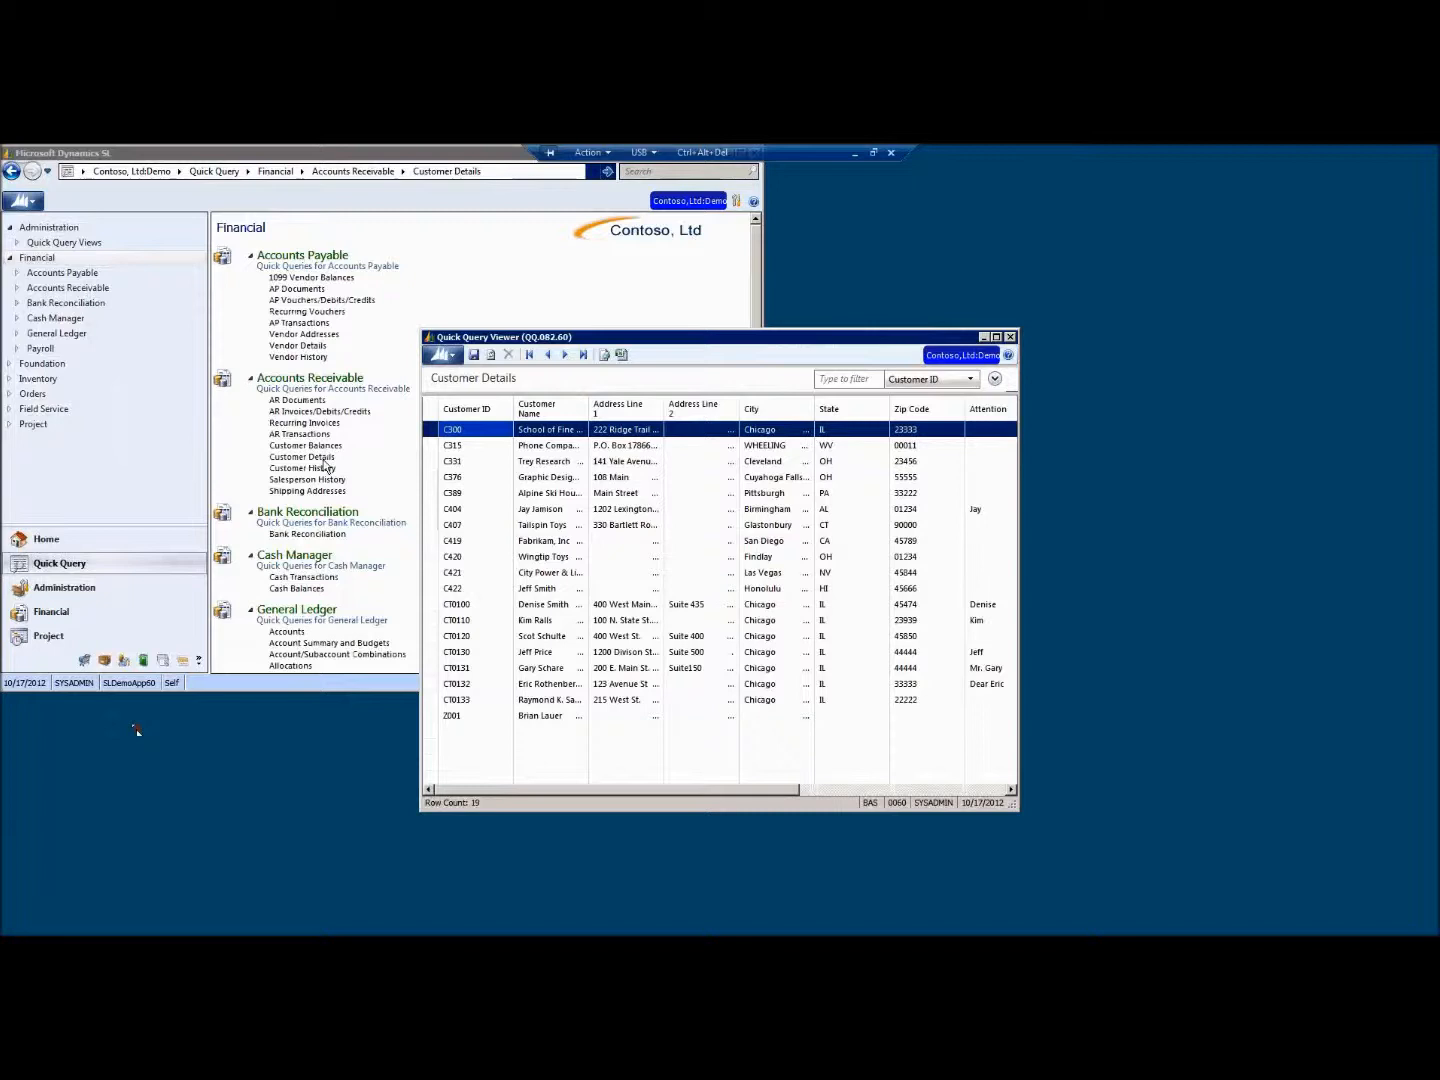
# Widen the Quick Query Viewer window and the Customer Name column to show the customer names in full
pyautogui.moveTo(421, 580); pyautogui.dragTo(199, 580)
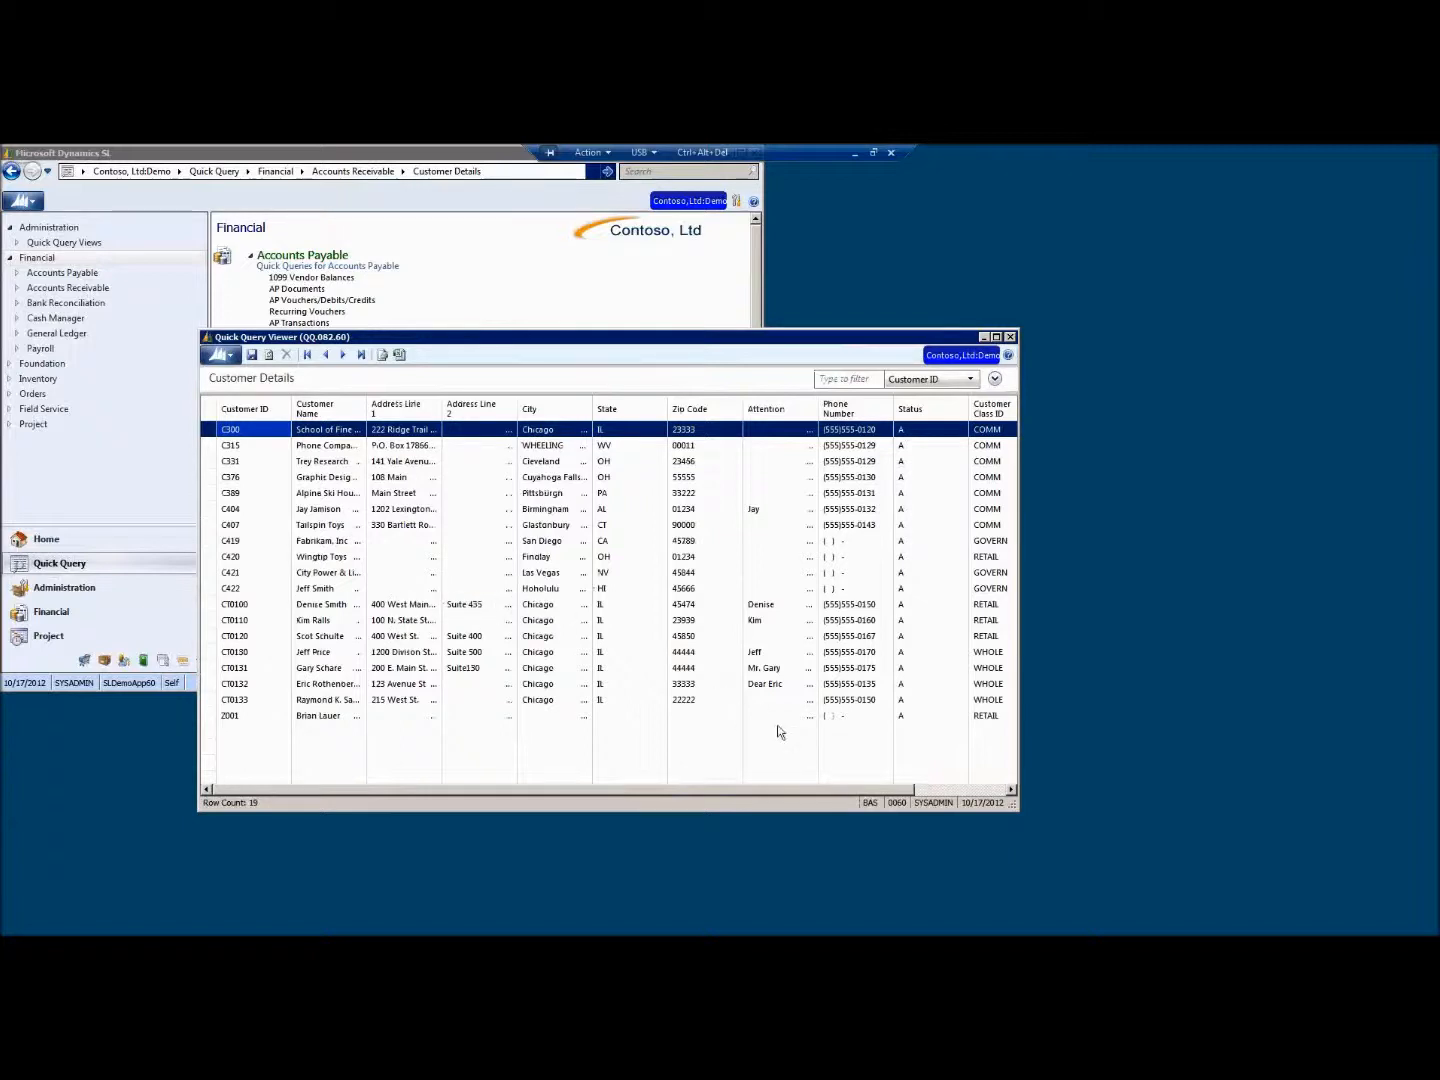
pyautogui.moveTo(773, 789); pyautogui.dragTo(568, 790)
pyautogui.moveTo(366, 407); pyautogui.dragTo(440, 407)
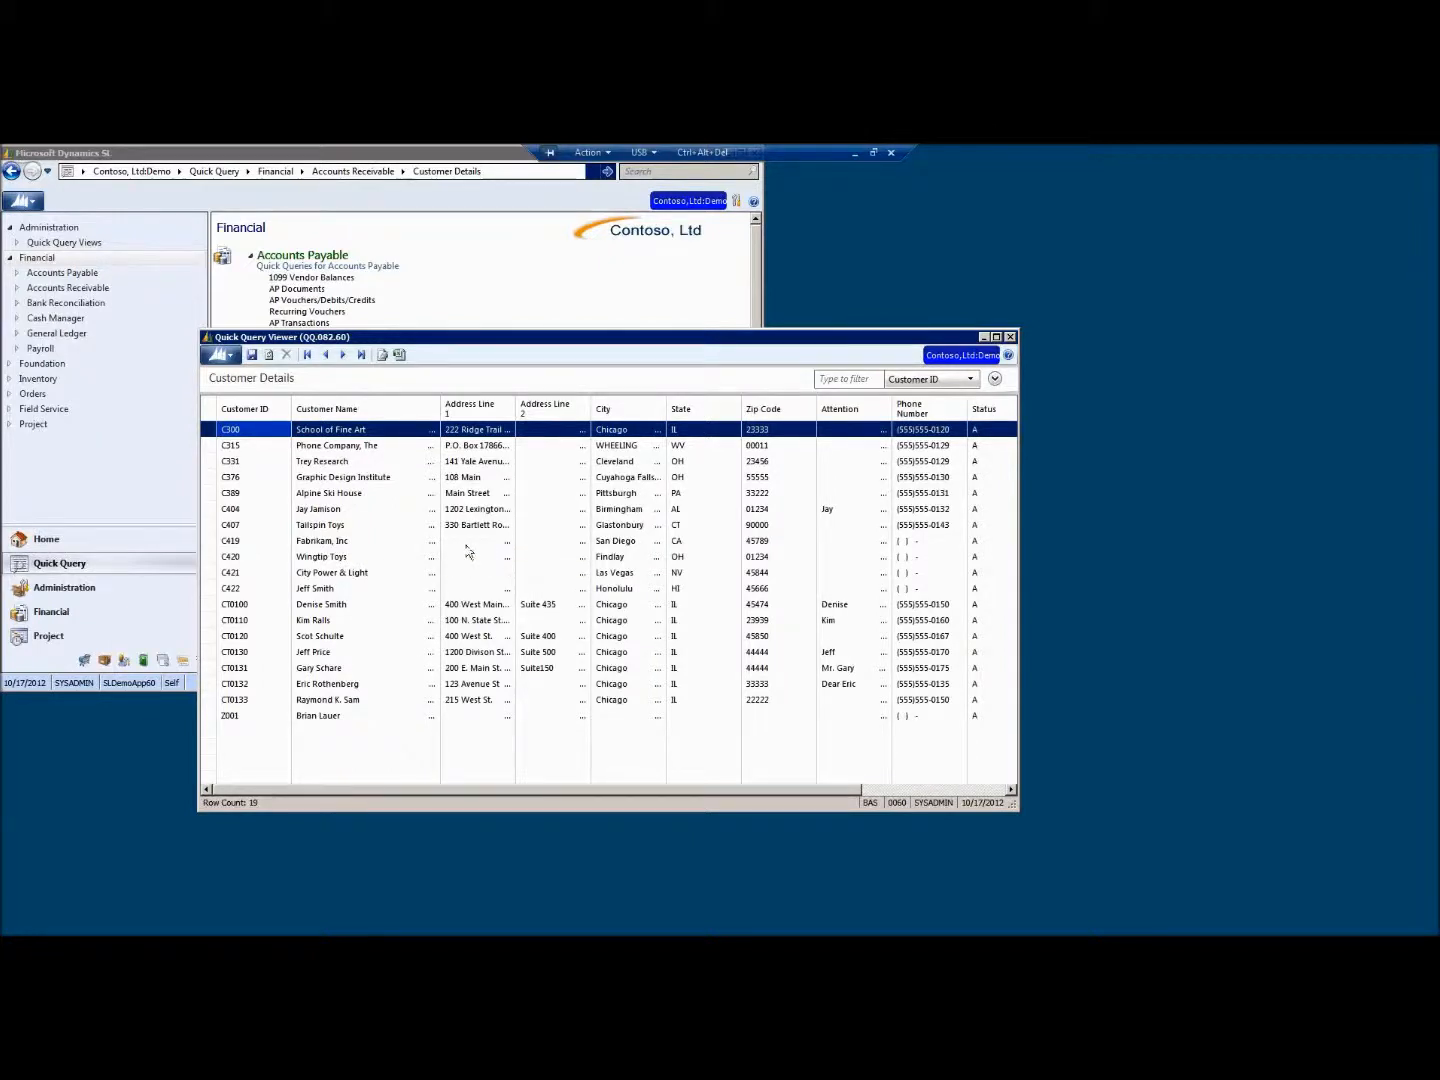
# Drill down from the Wingtip Toys row to its Customer Maintenance record
pyautogui.click(240, 557)
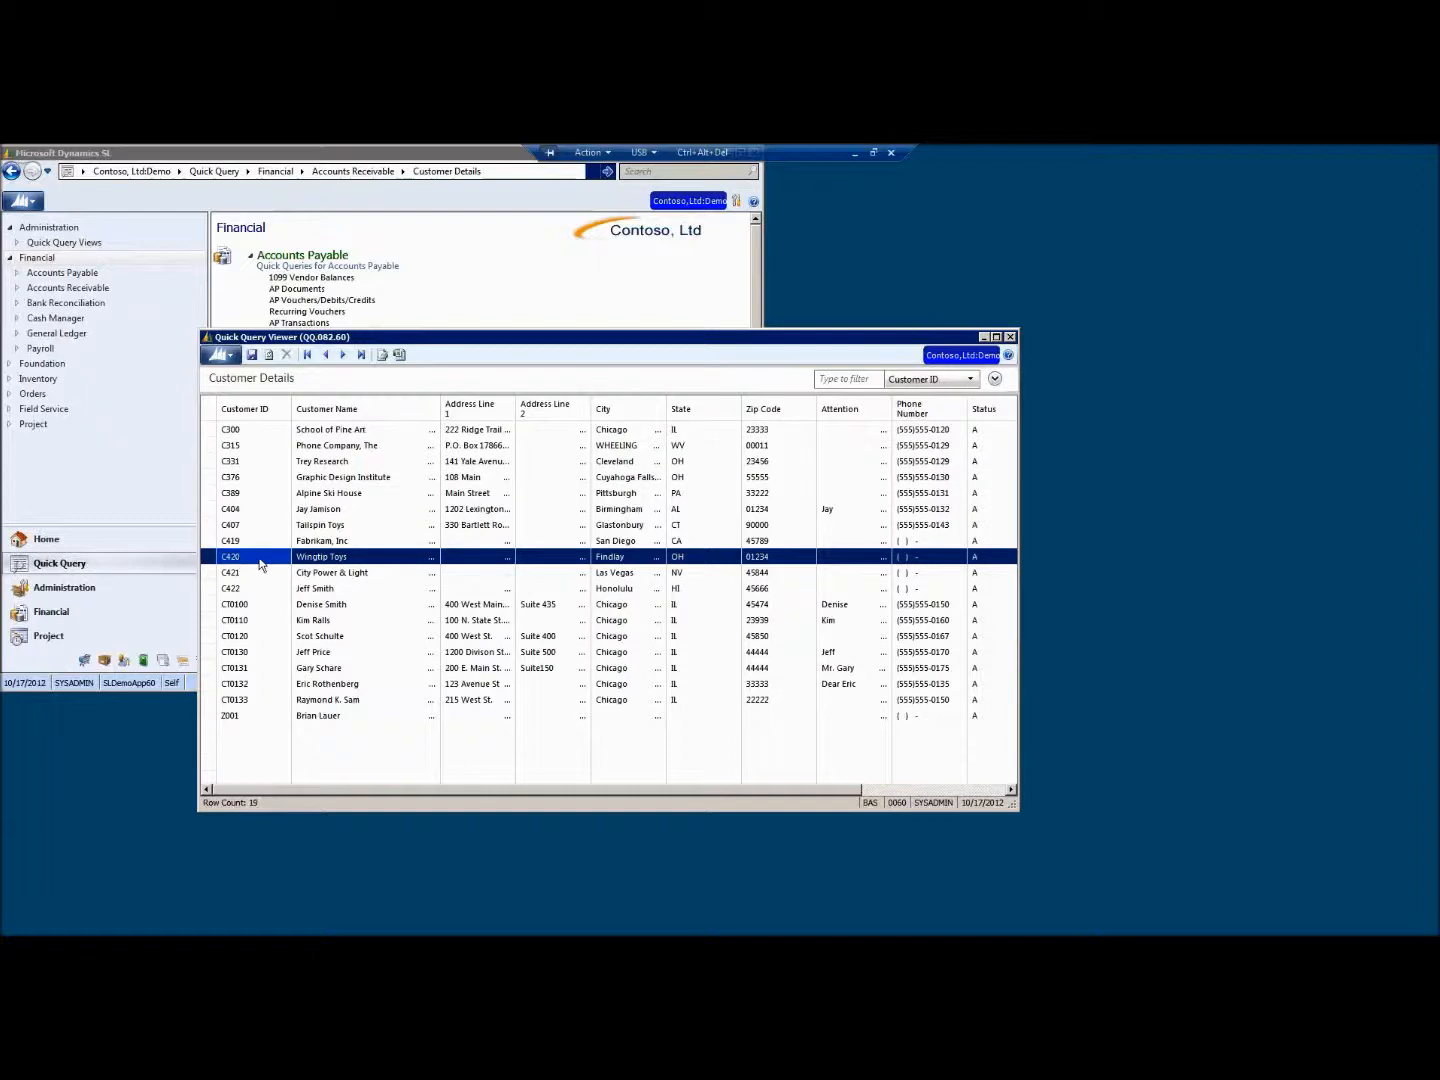
pyautogui.rightClick(331, 559)
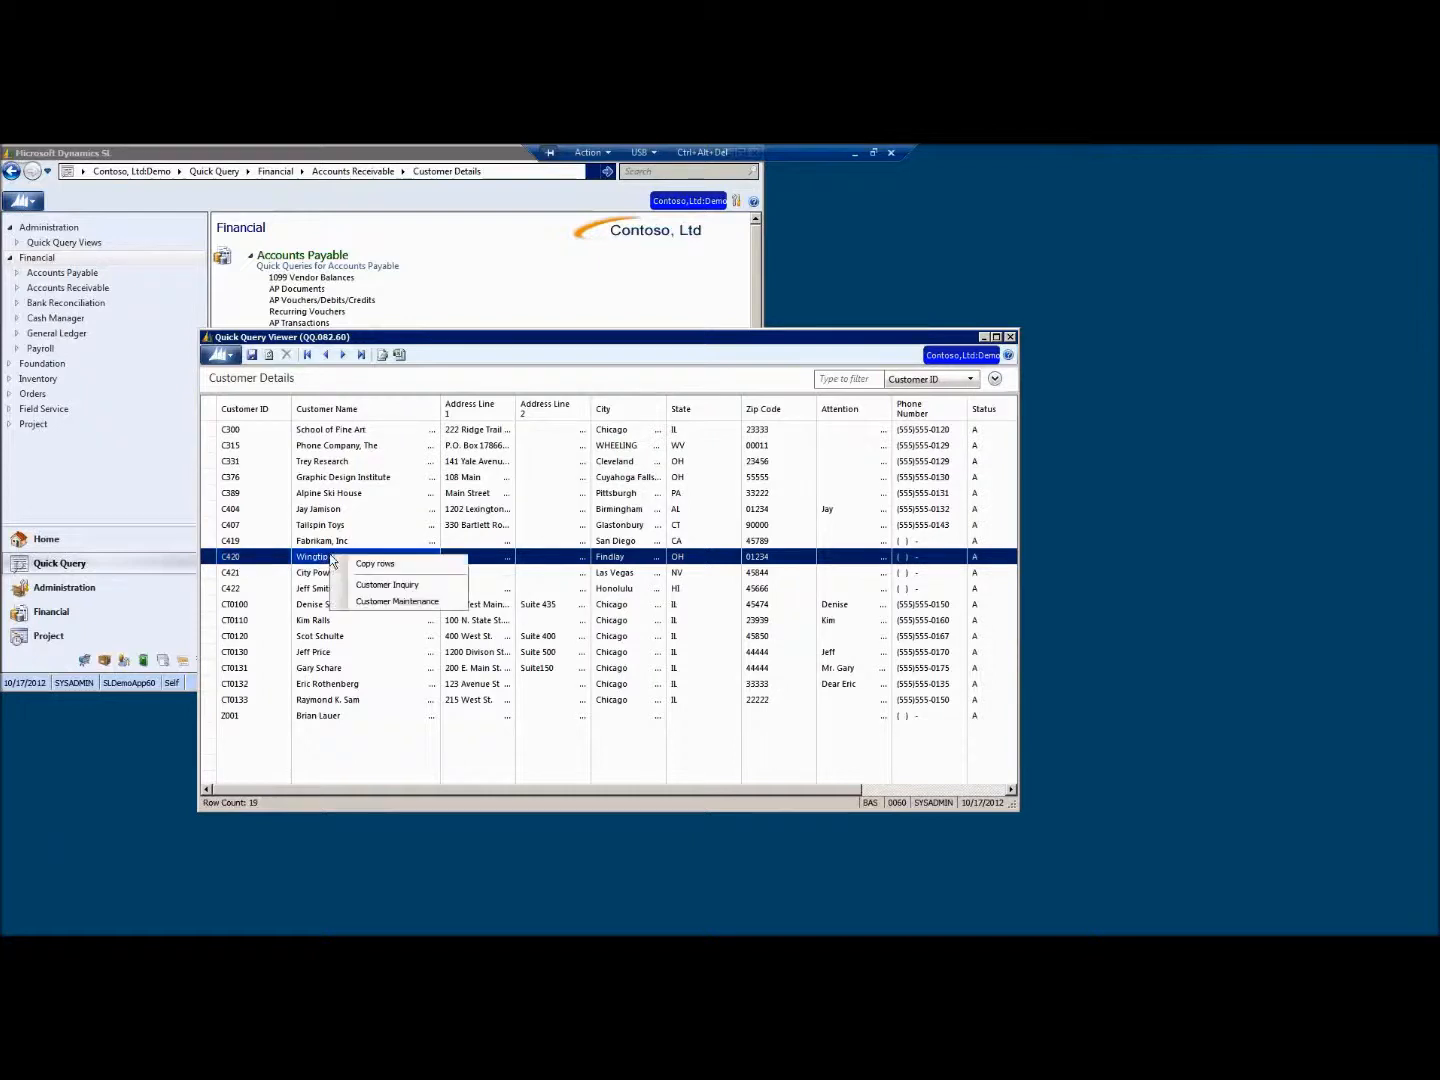
pyautogui.click(386, 601)
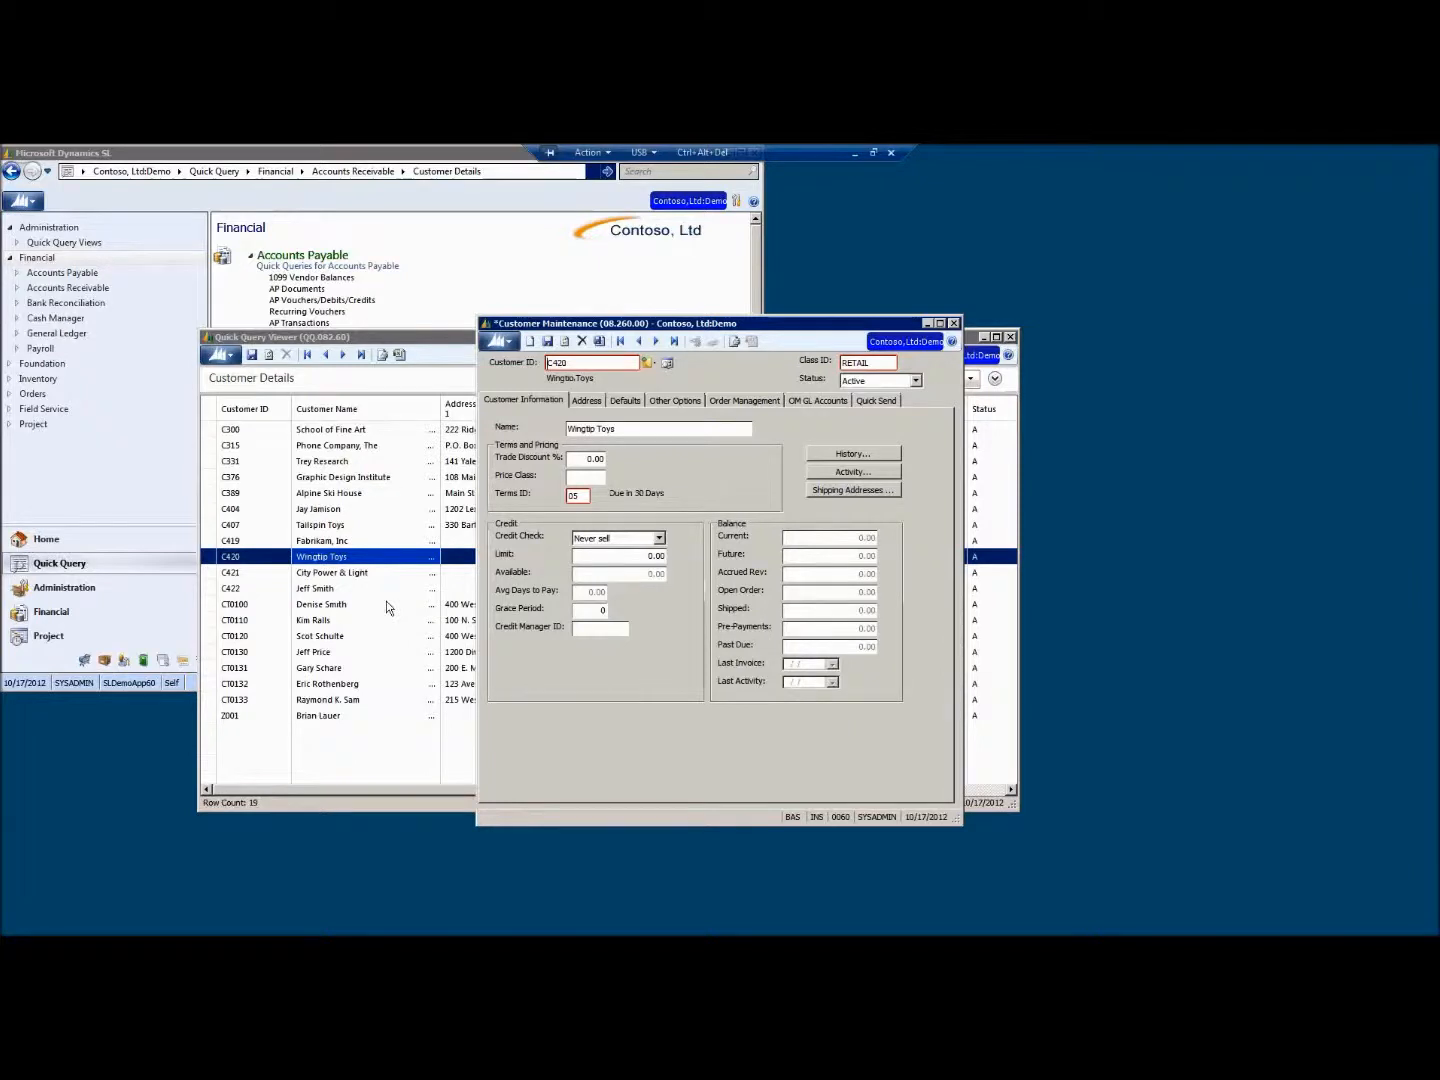
# Enter the customer's street address in Address Line 1 of the main address, save the record and close Customer Maintenance
pyautogui.click(588, 400)
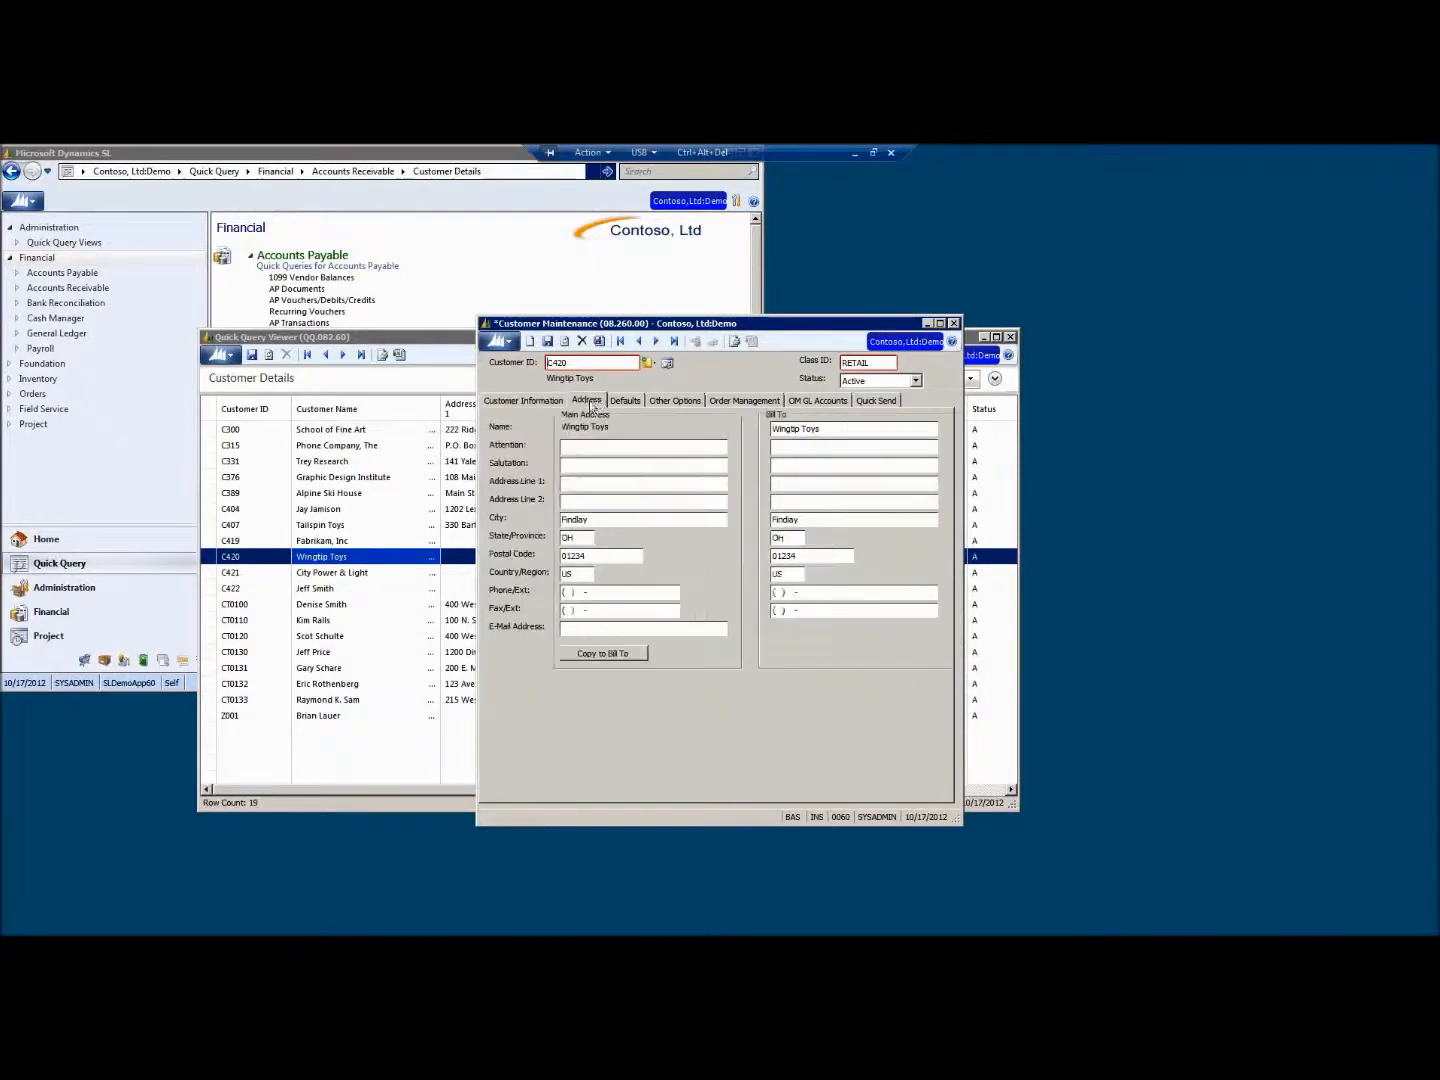
pyautogui.click(589, 484)
pyautogui.write('1234 Main Street')
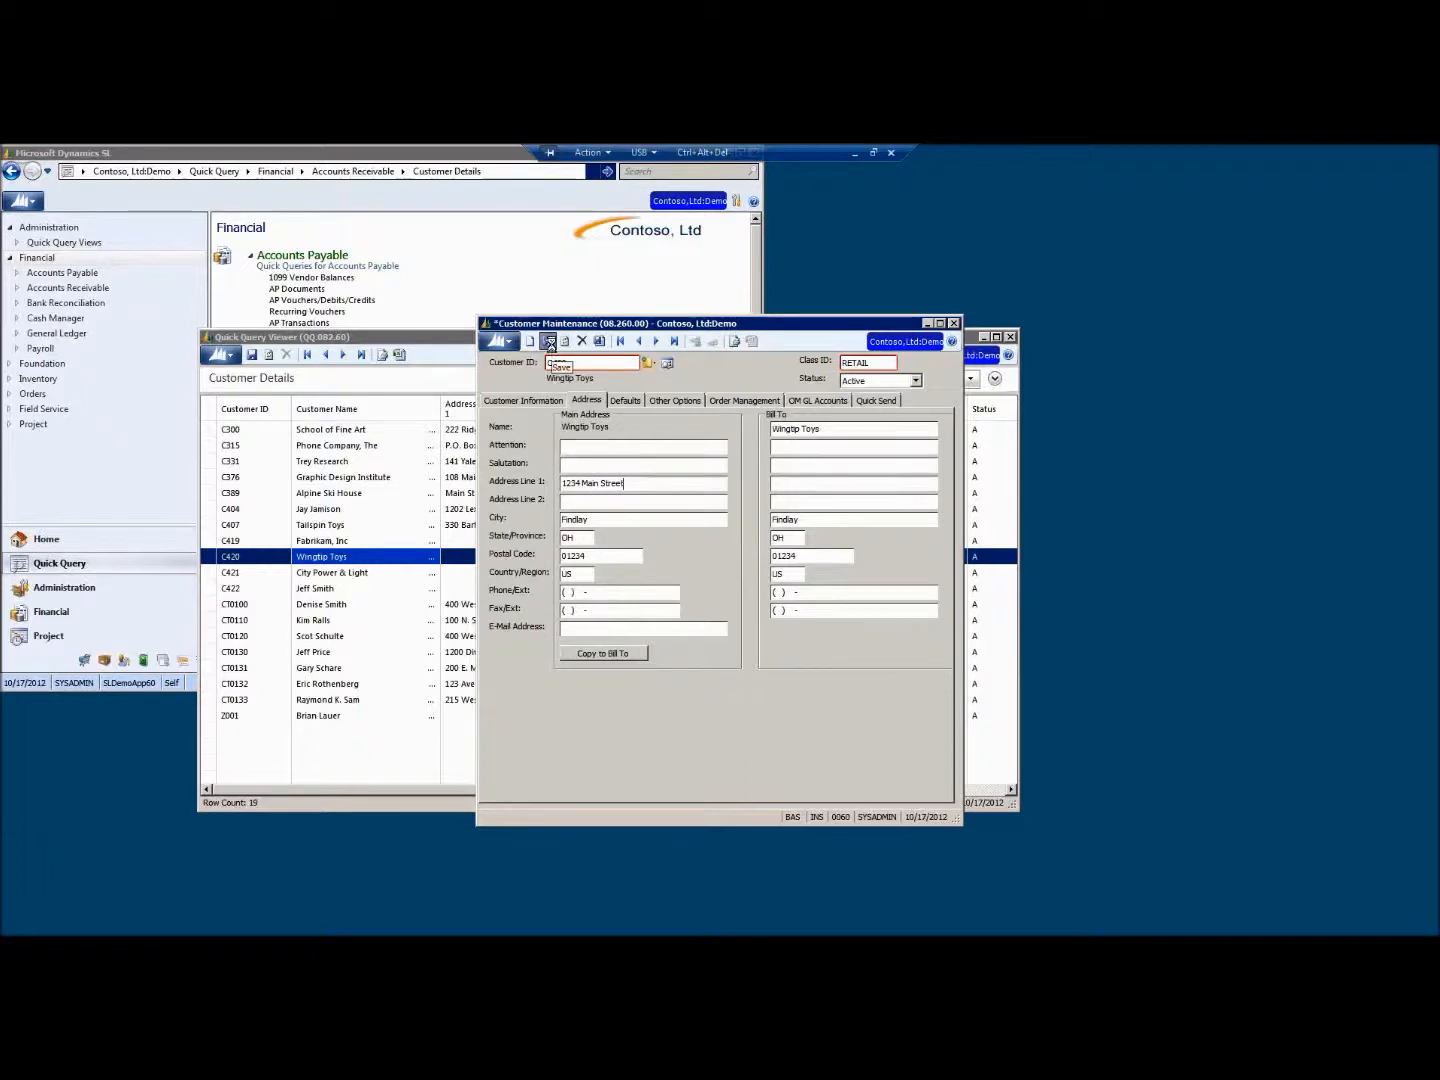
pyautogui.click(549, 342)
pyautogui.click(725, 595)
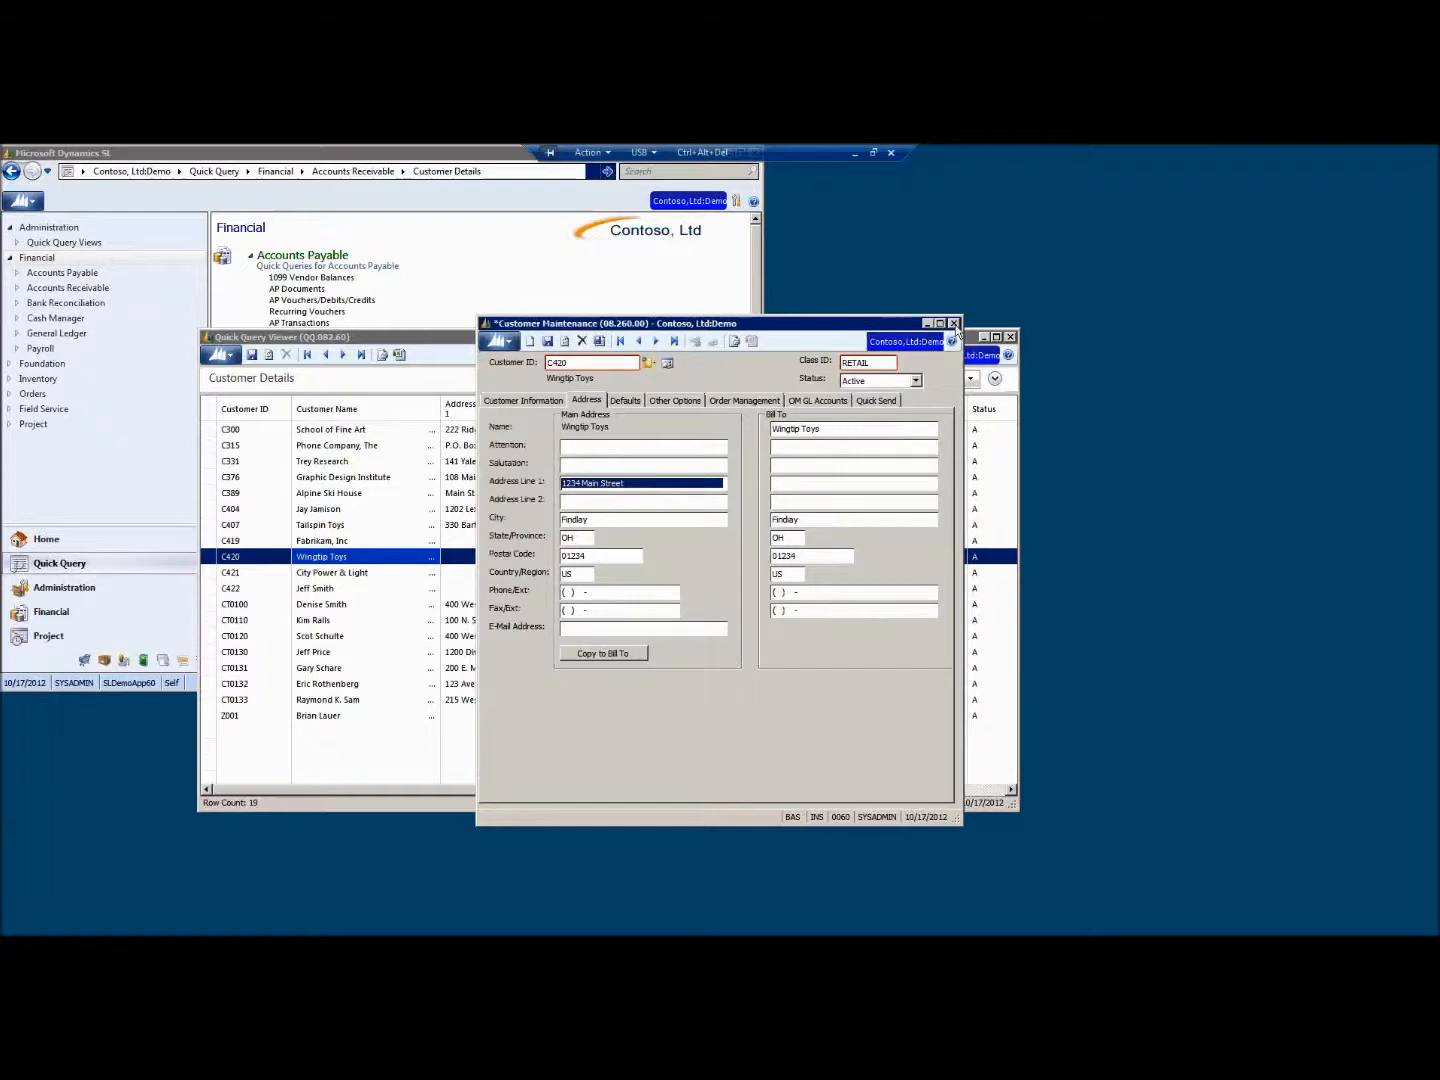
pyautogui.click(954, 324)
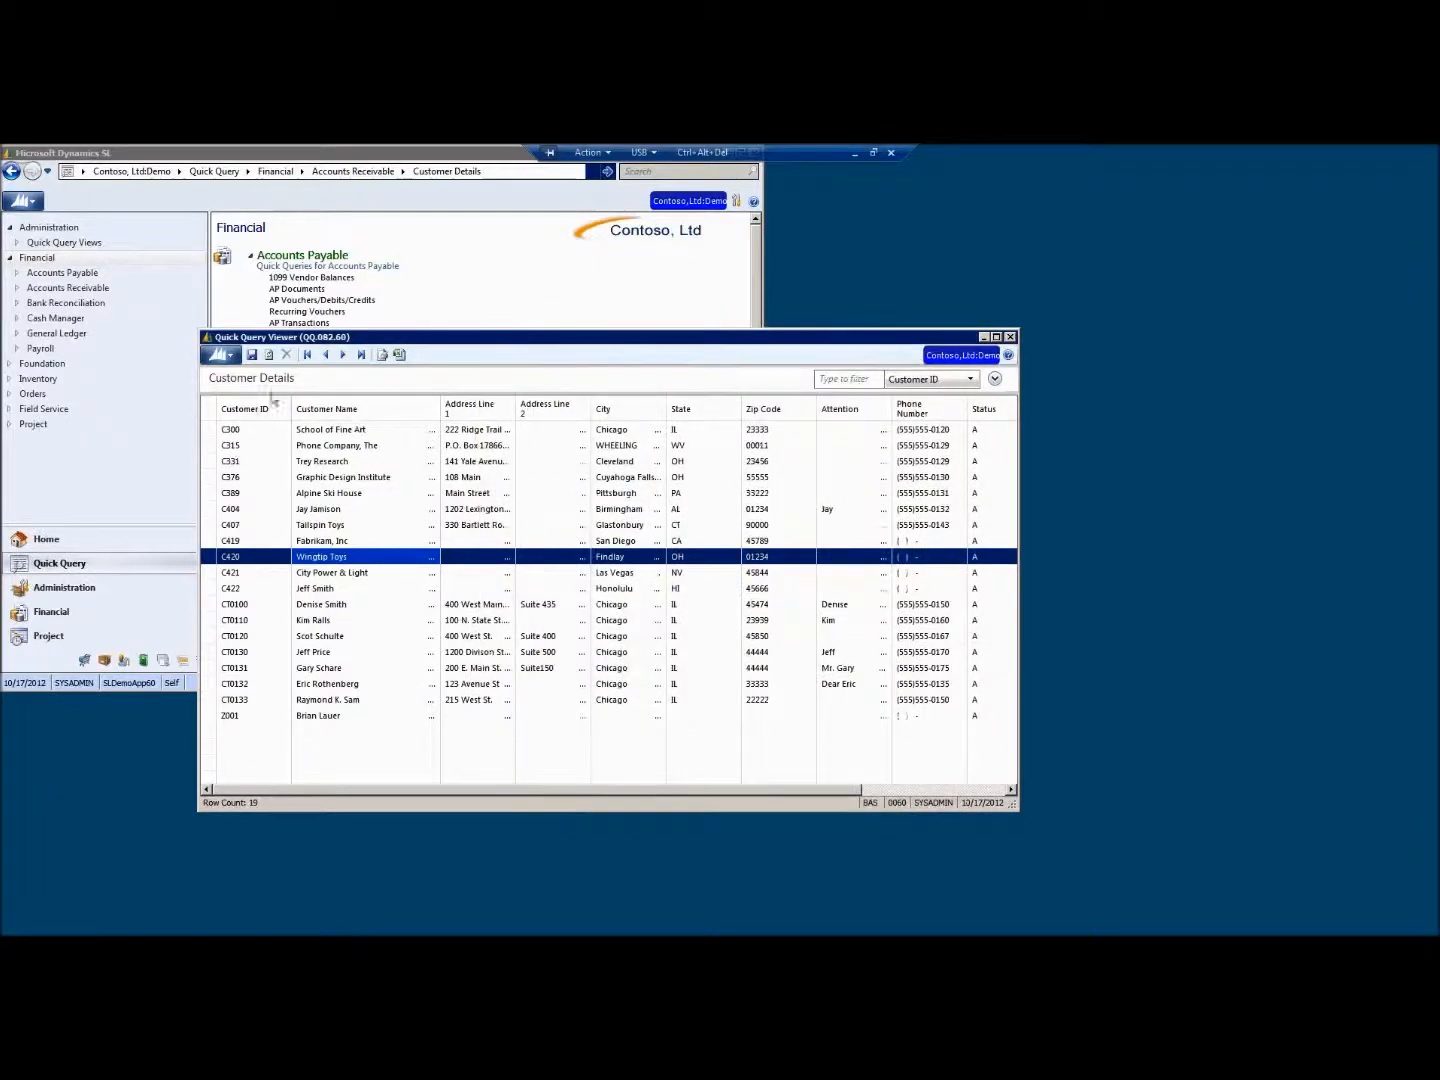
# Refresh the Customer Details query and widen the Address Line 1 column to show the full street addresses
pyautogui.click(265, 384)
pyautogui.click(264, 397)
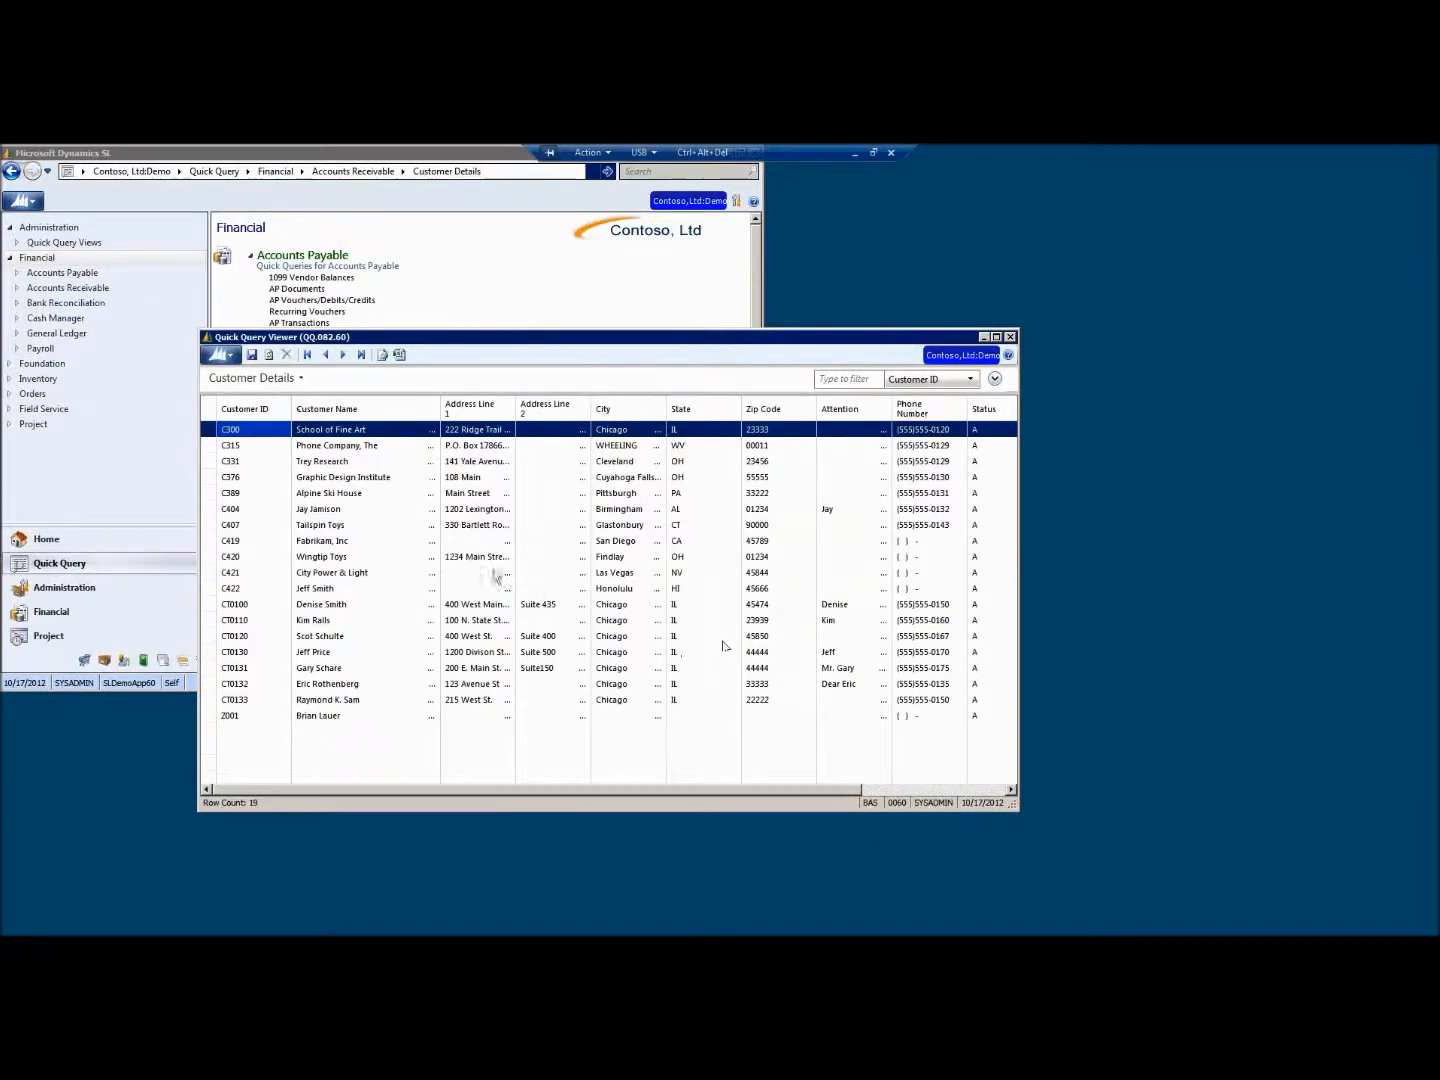
pyautogui.moveTo(517, 411); pyautogui.dragTo(576, 410)
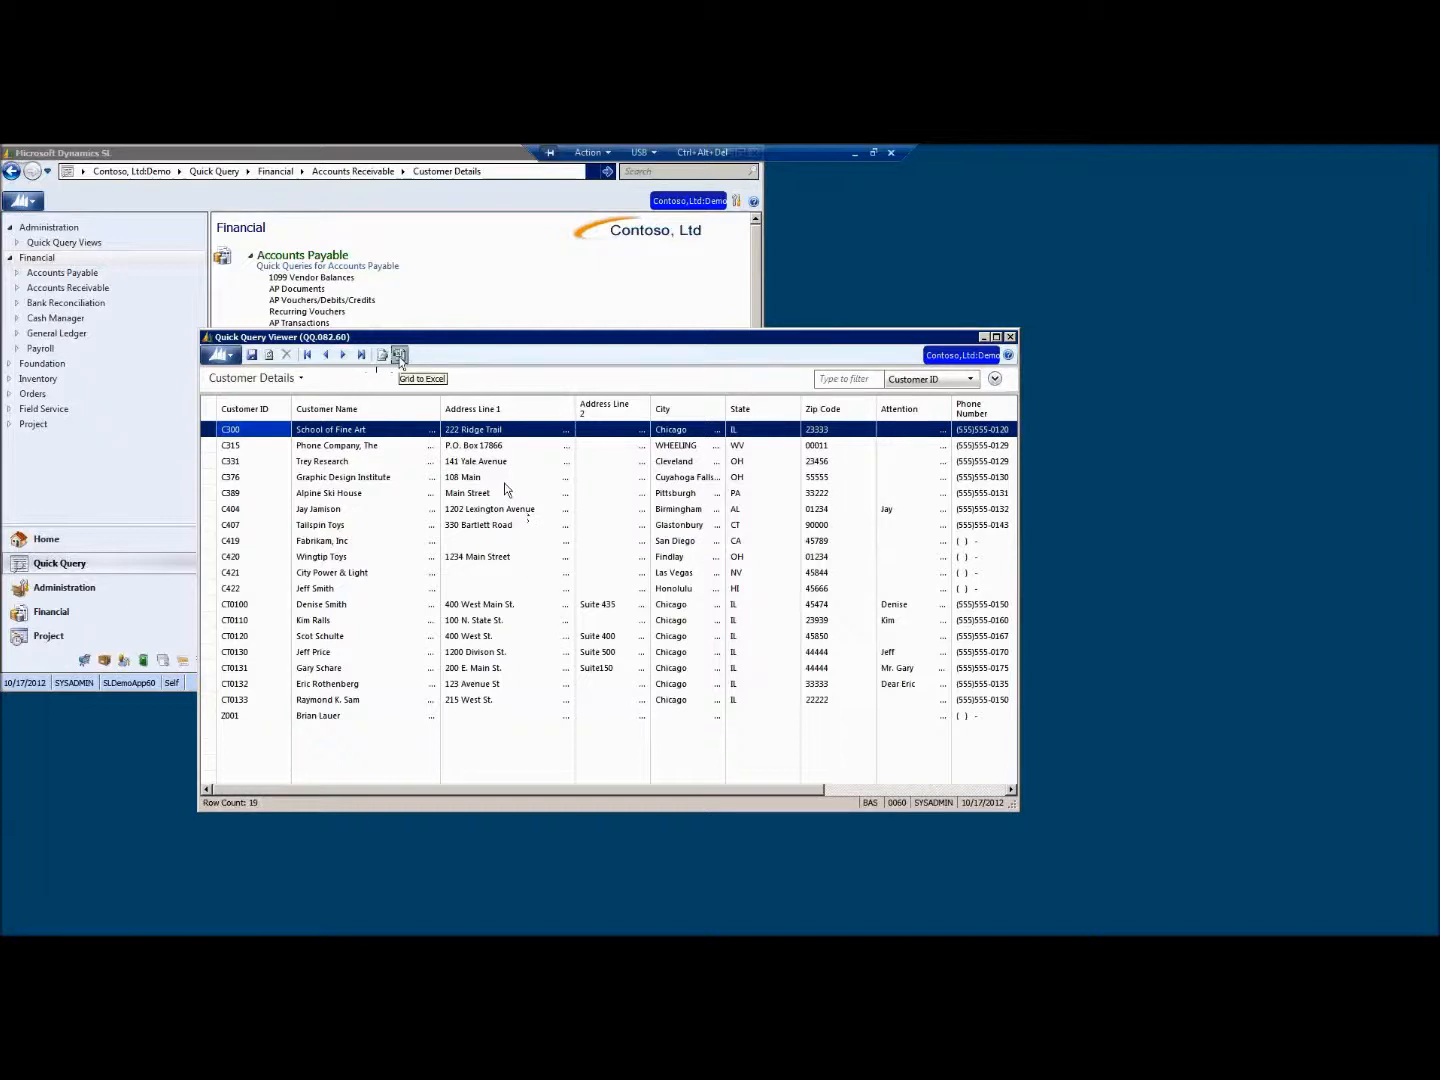
# Export the Customer Details grid to Excel and review the Customer ID filter choices and the workbook's sheets
pyautogui.click(399, 356)
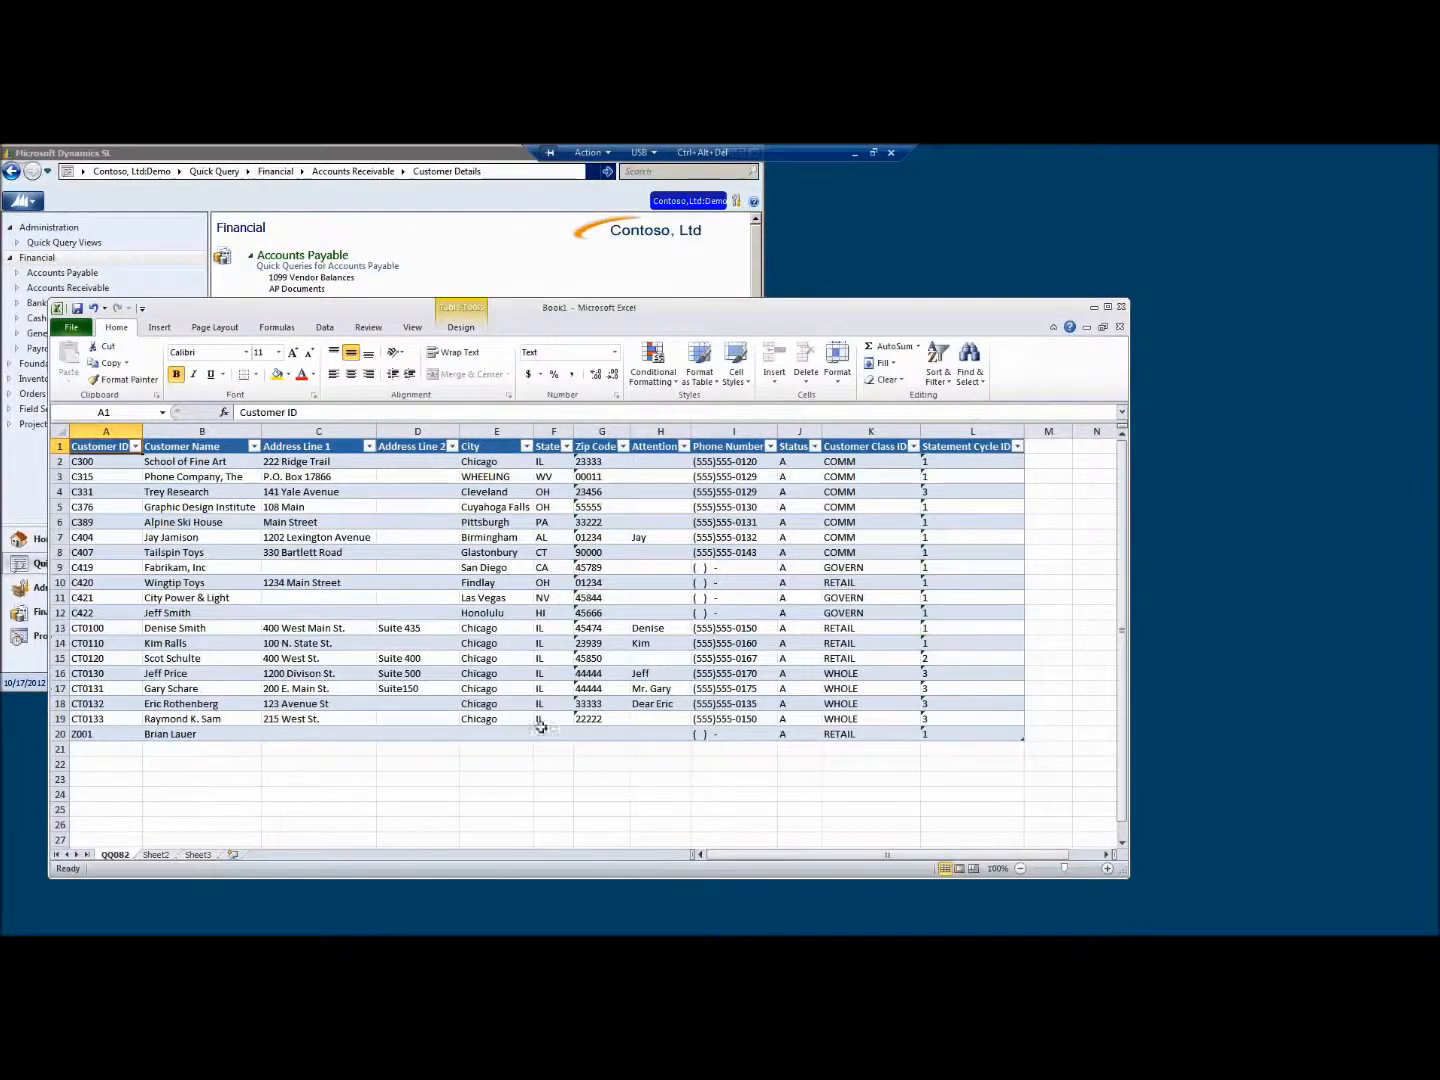
pyautogui.click(135, 447)
pyautogui.moveTo(189, 613); pyautogui.dragTo(181, 678)
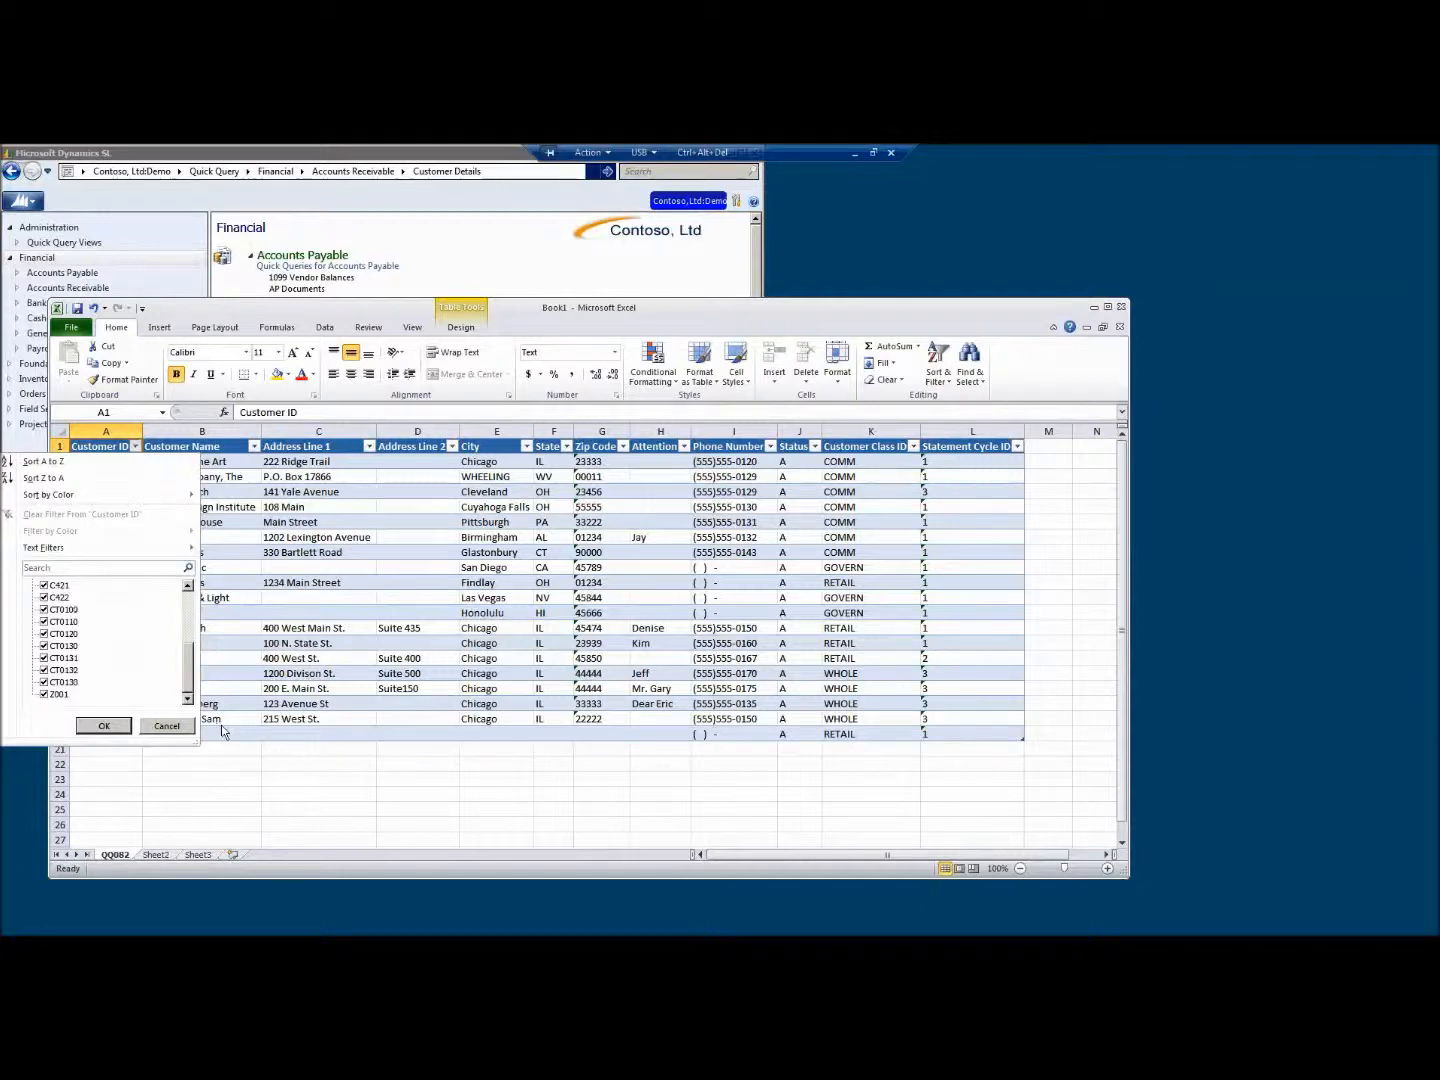
pyautogui.click(317, 781)
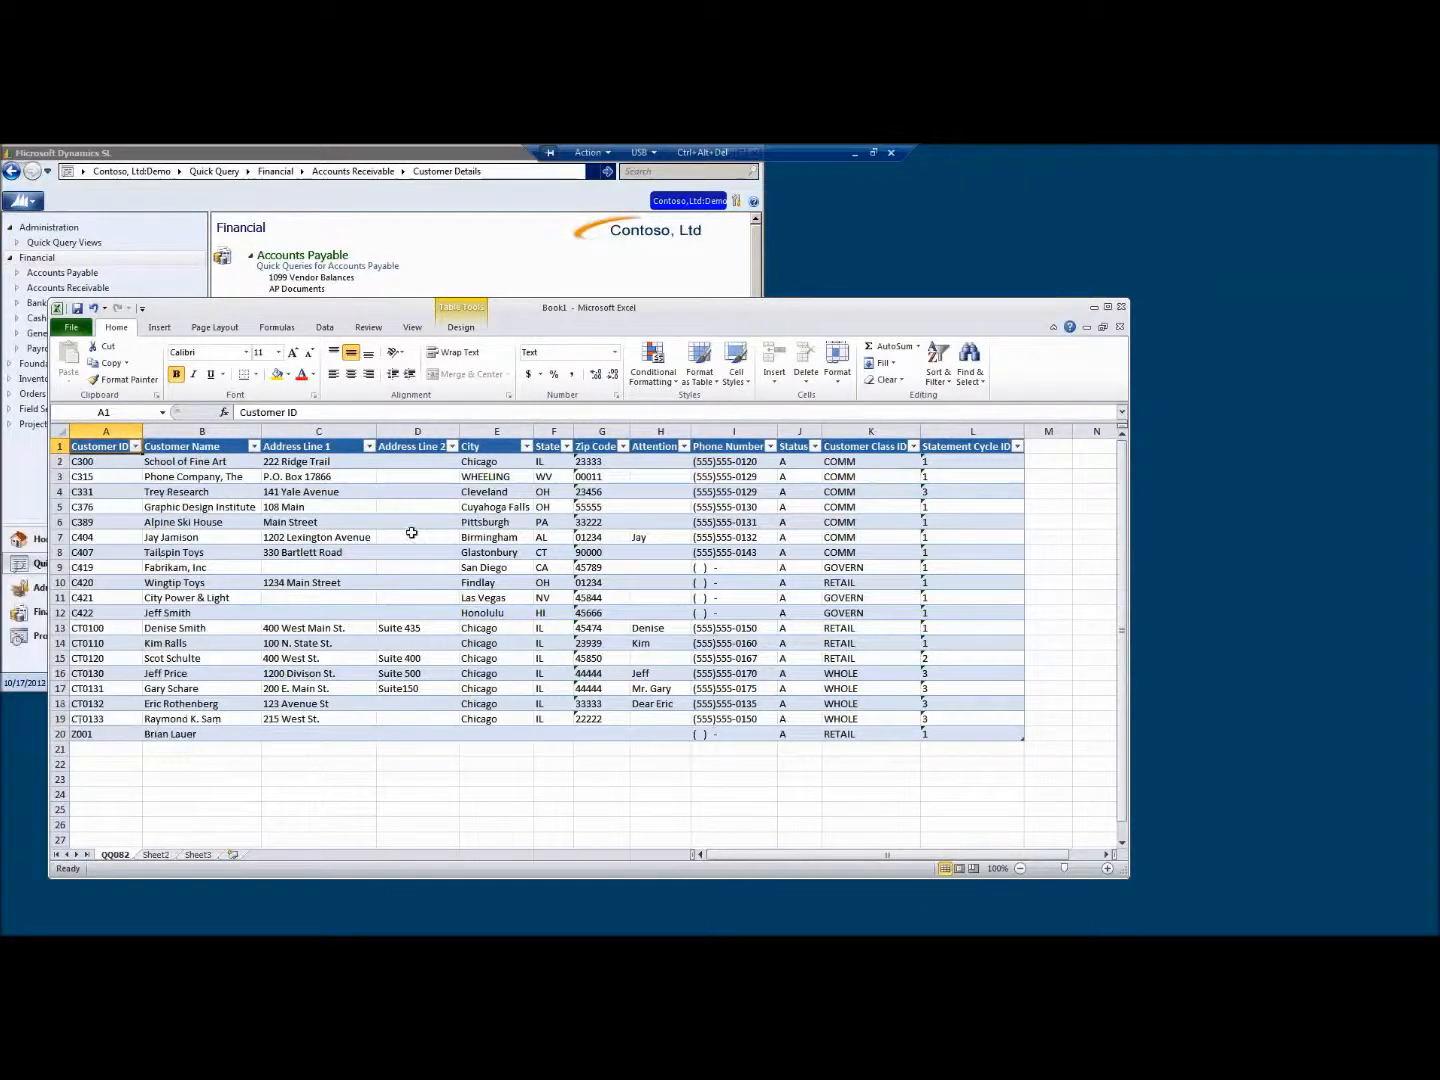
pyautogui.click(156, 855)
pyautogui.click(113, 855)
# Switch back to the Quick Query Viewer and copy the sixth through thirteenth customer rows
pyautogui.click(572, 936)
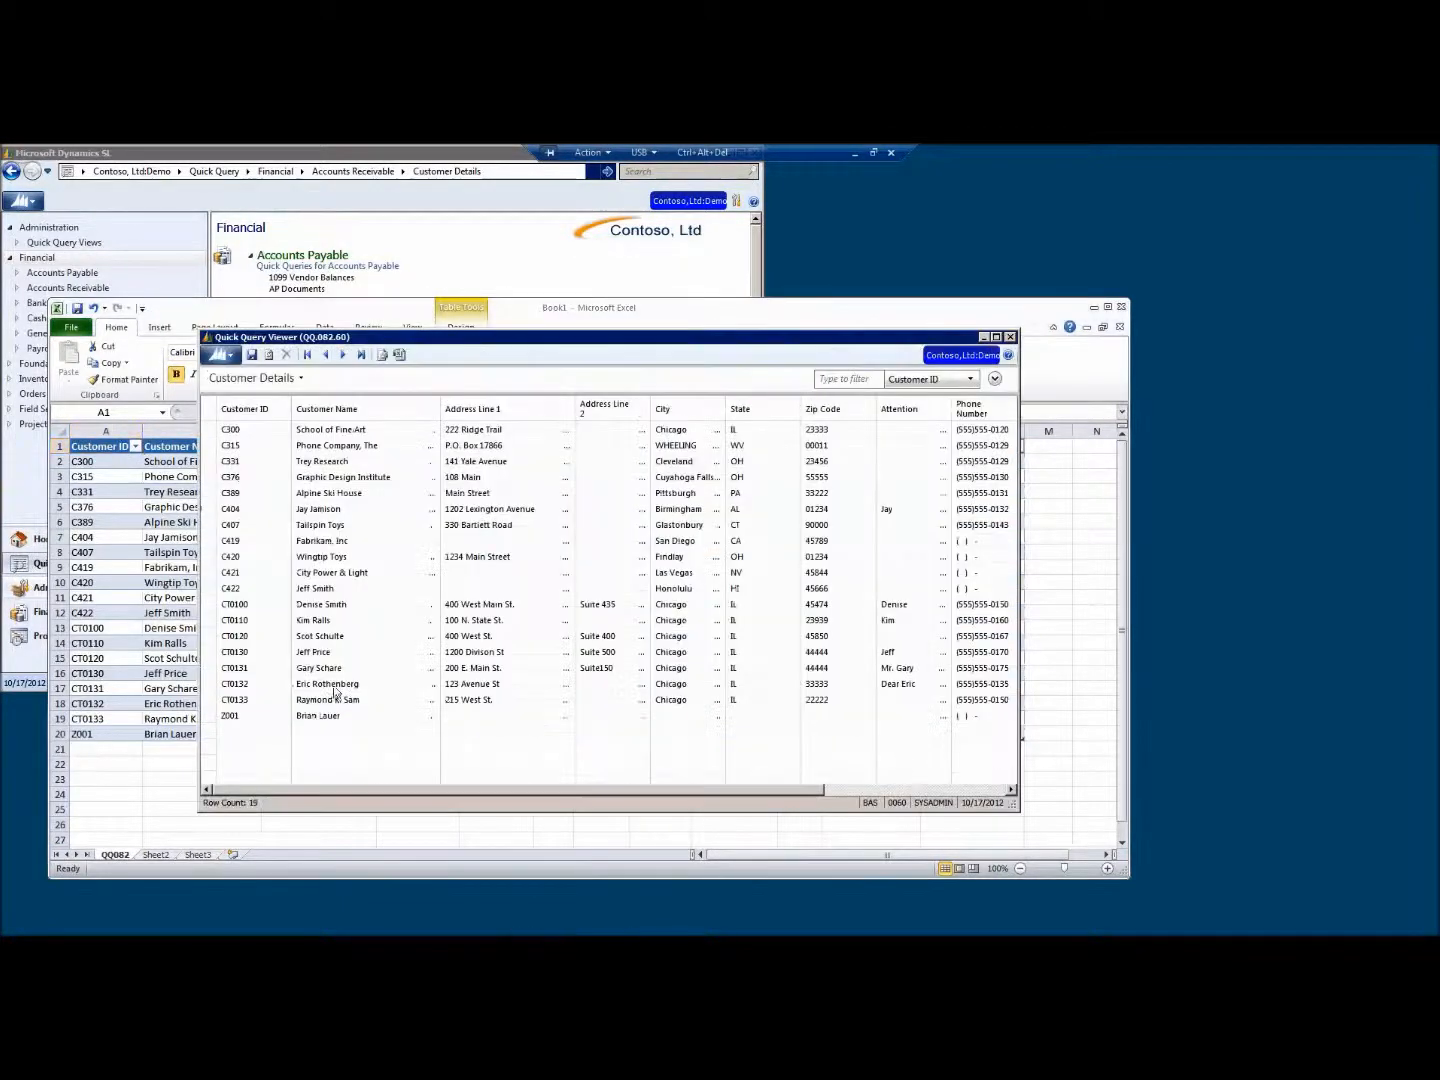
pyautogui.click(233, 511)
pyautogui.moveTo(232, 512); pyautogui.dragTo(236, 618)
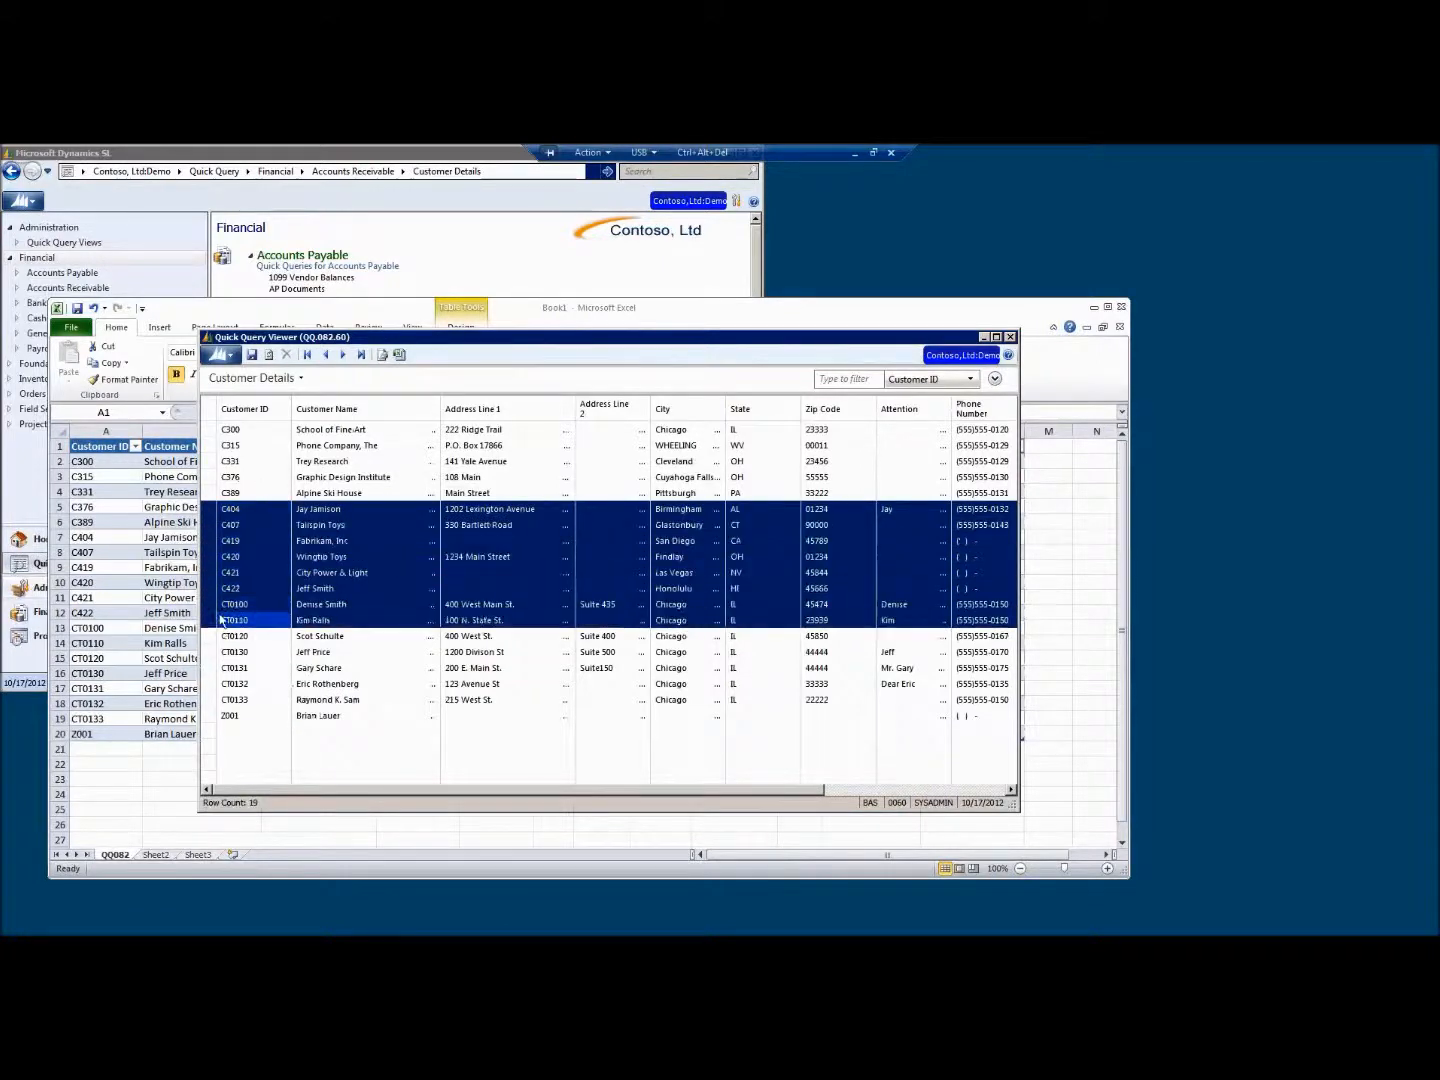
pyautogui.rightClick(356, 563)
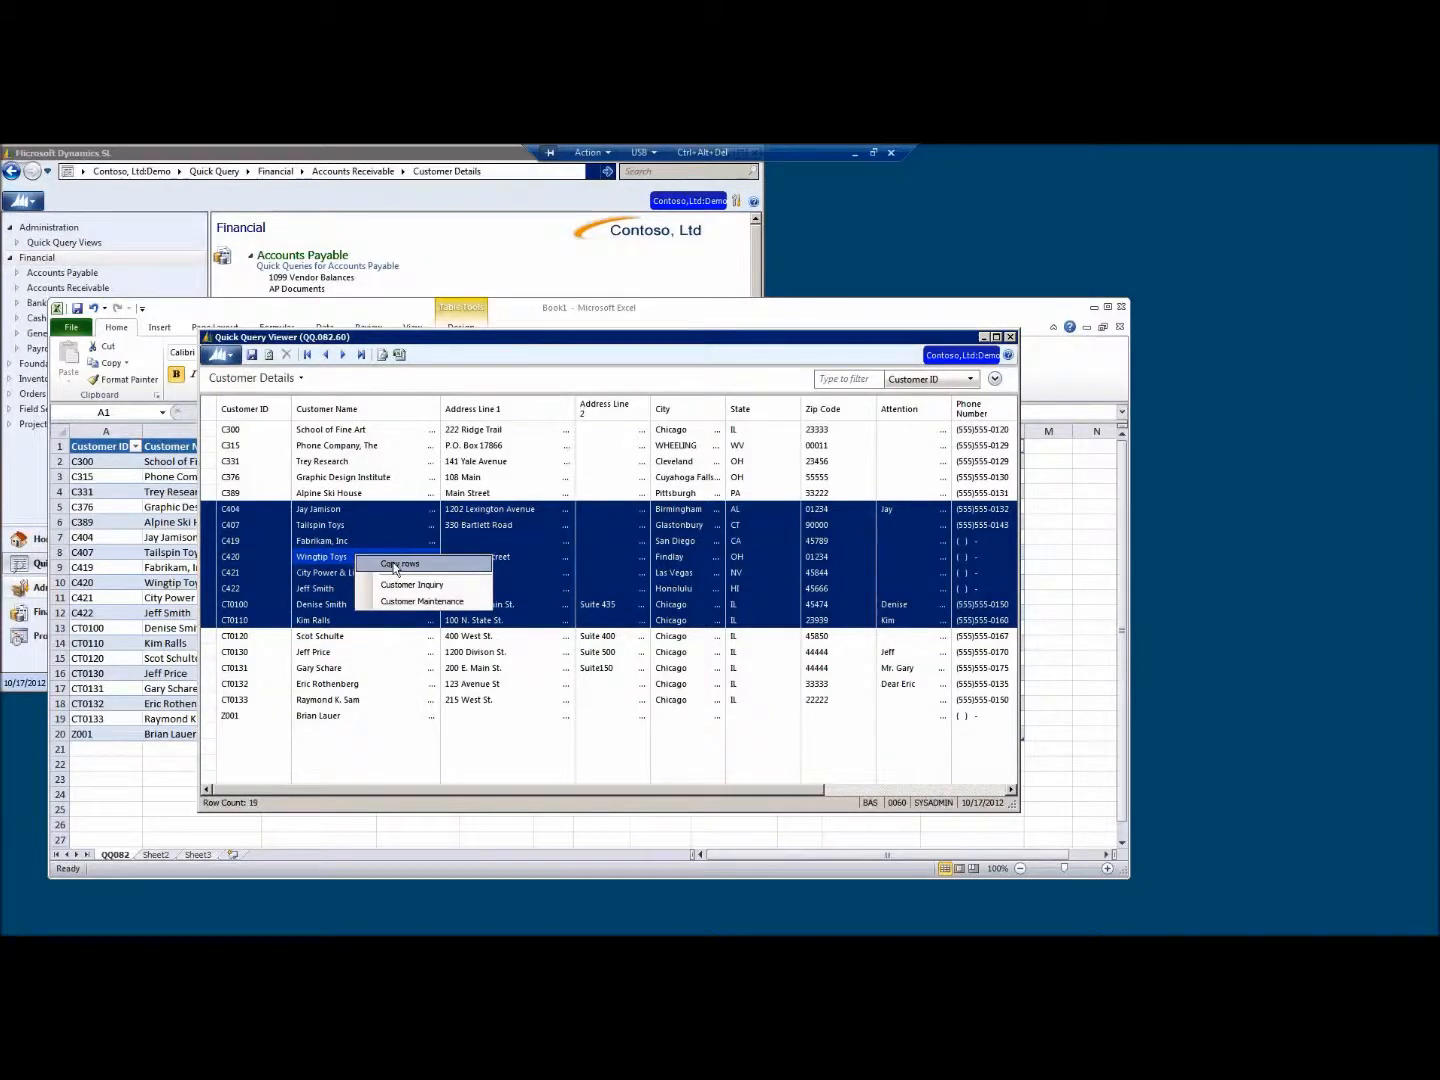
pyautogui.click(396, 564)
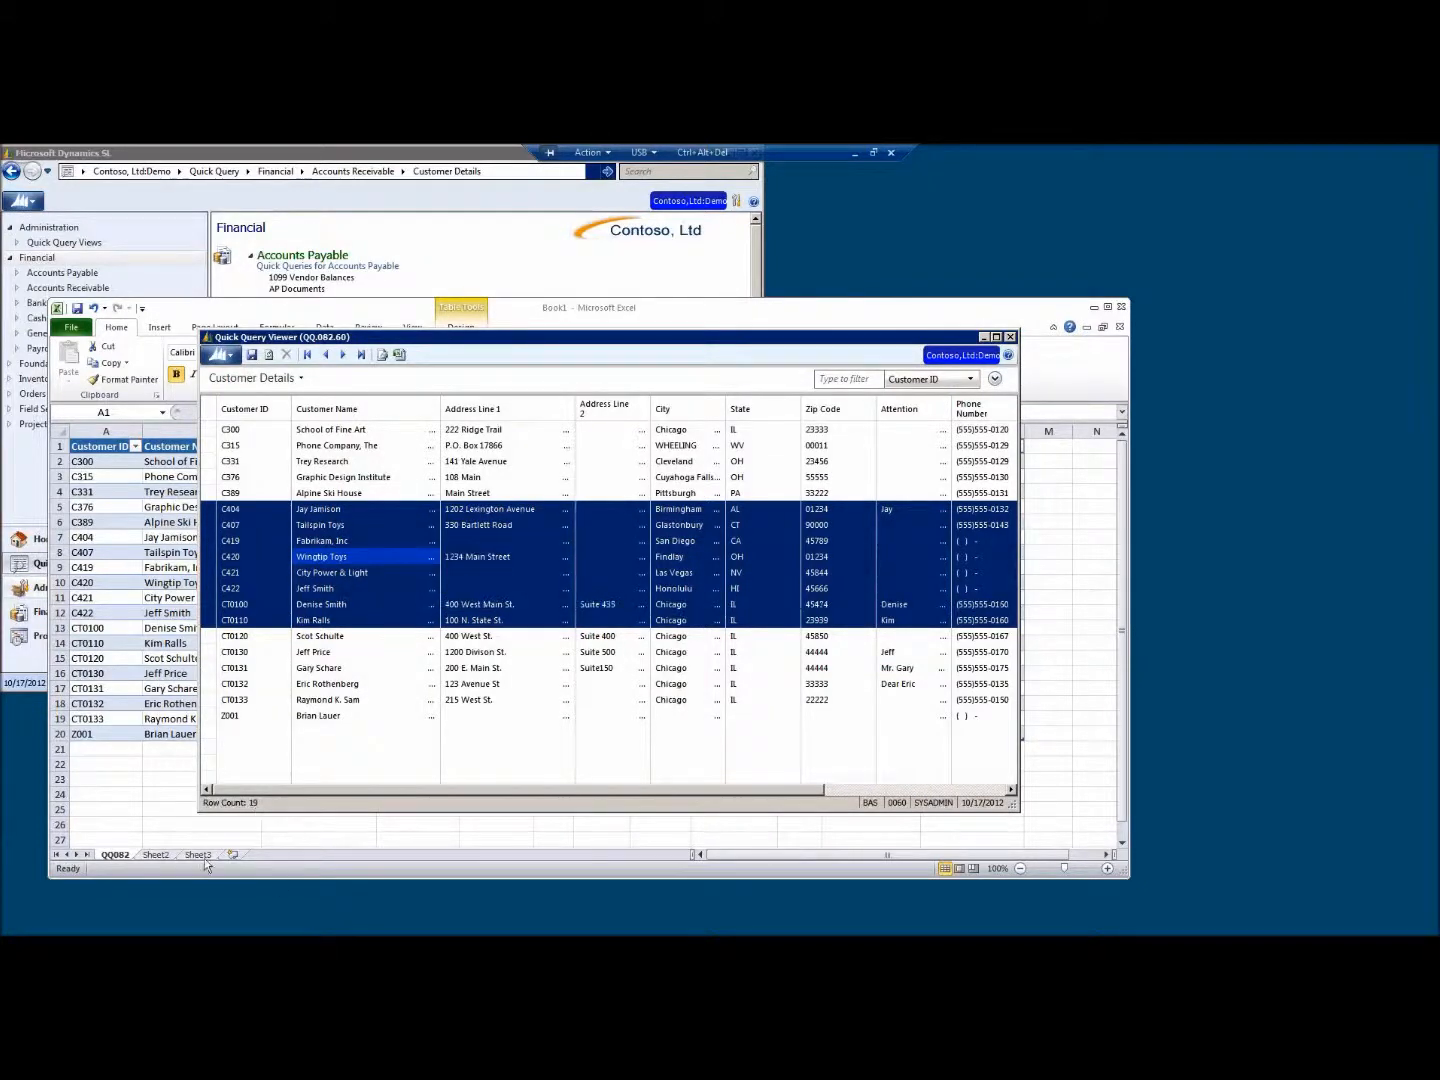
# Paste the copied customer rows into Sheet2 of the Excel workbook, starting at cell A3
pyautogui.click(158, 855)
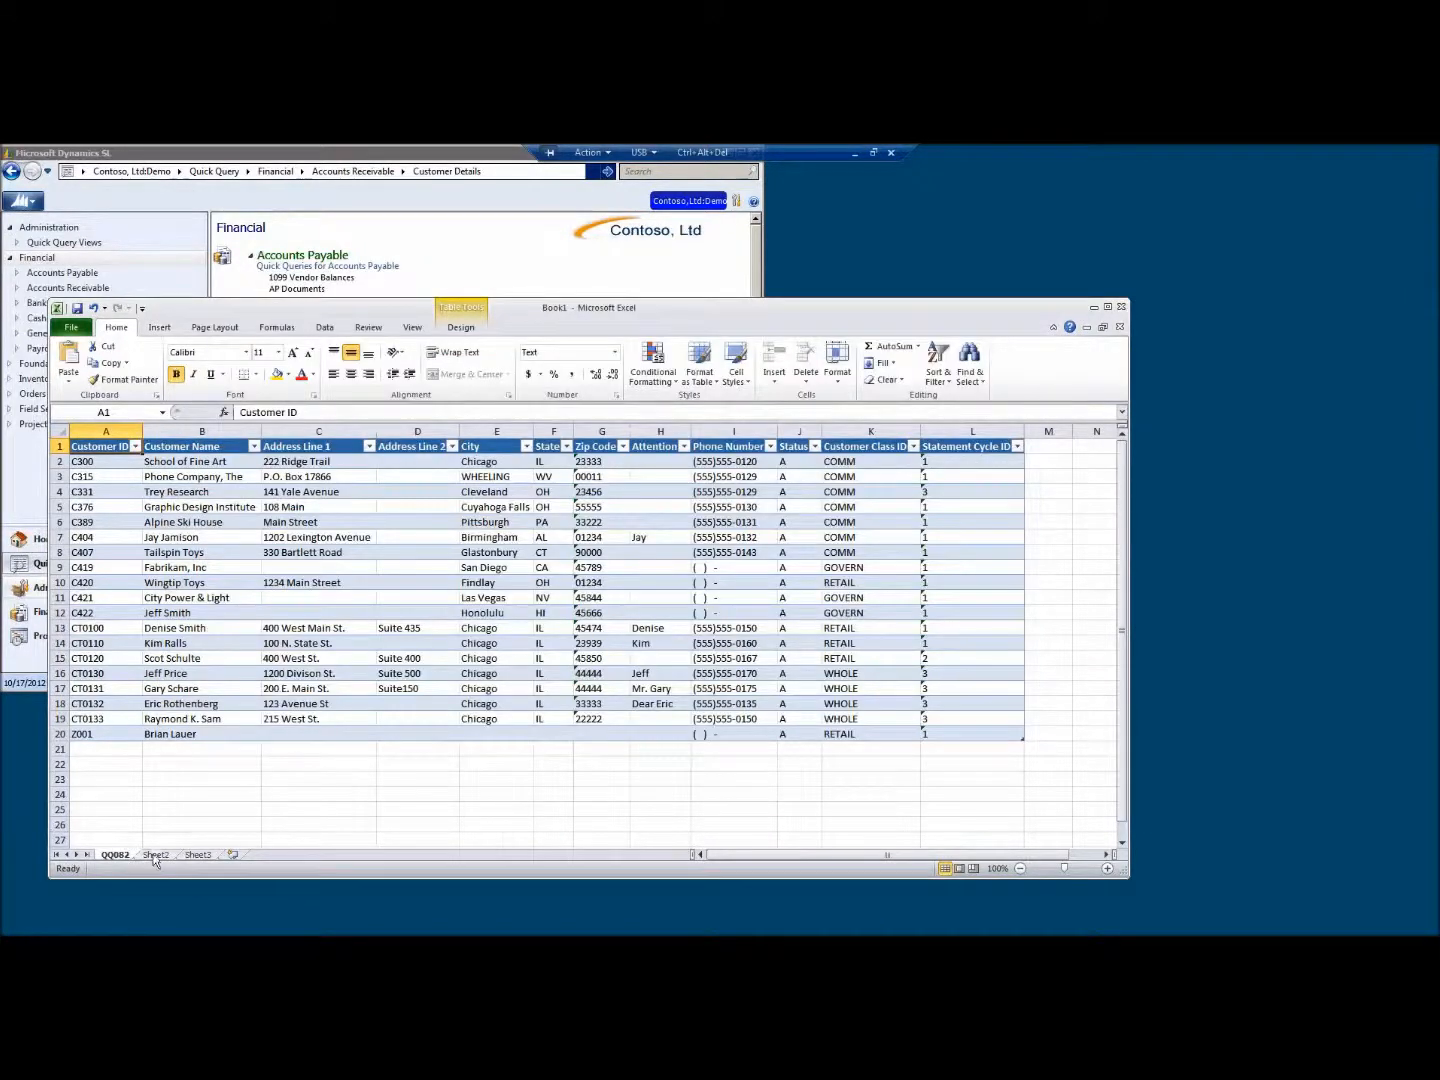
pyautogui.click(158, 855)
pyautogui.click(95, 477)
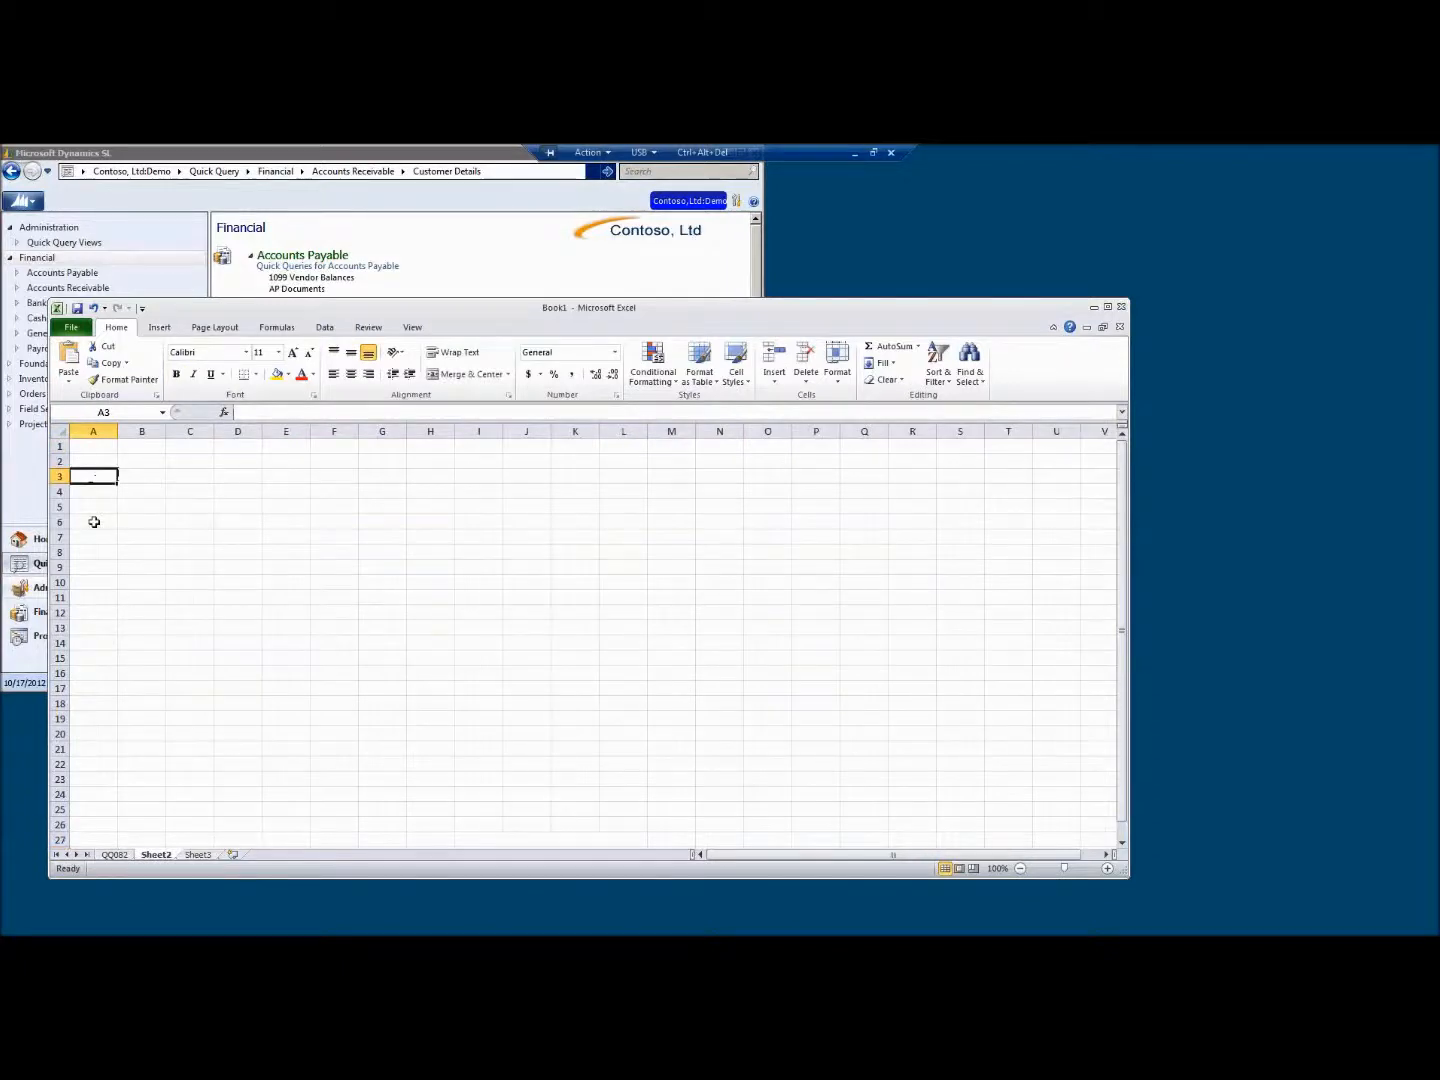
pyautogui.rightClick(93, 476)
pyautogui.click(119, 532)
pyautogui.click(385, 762)
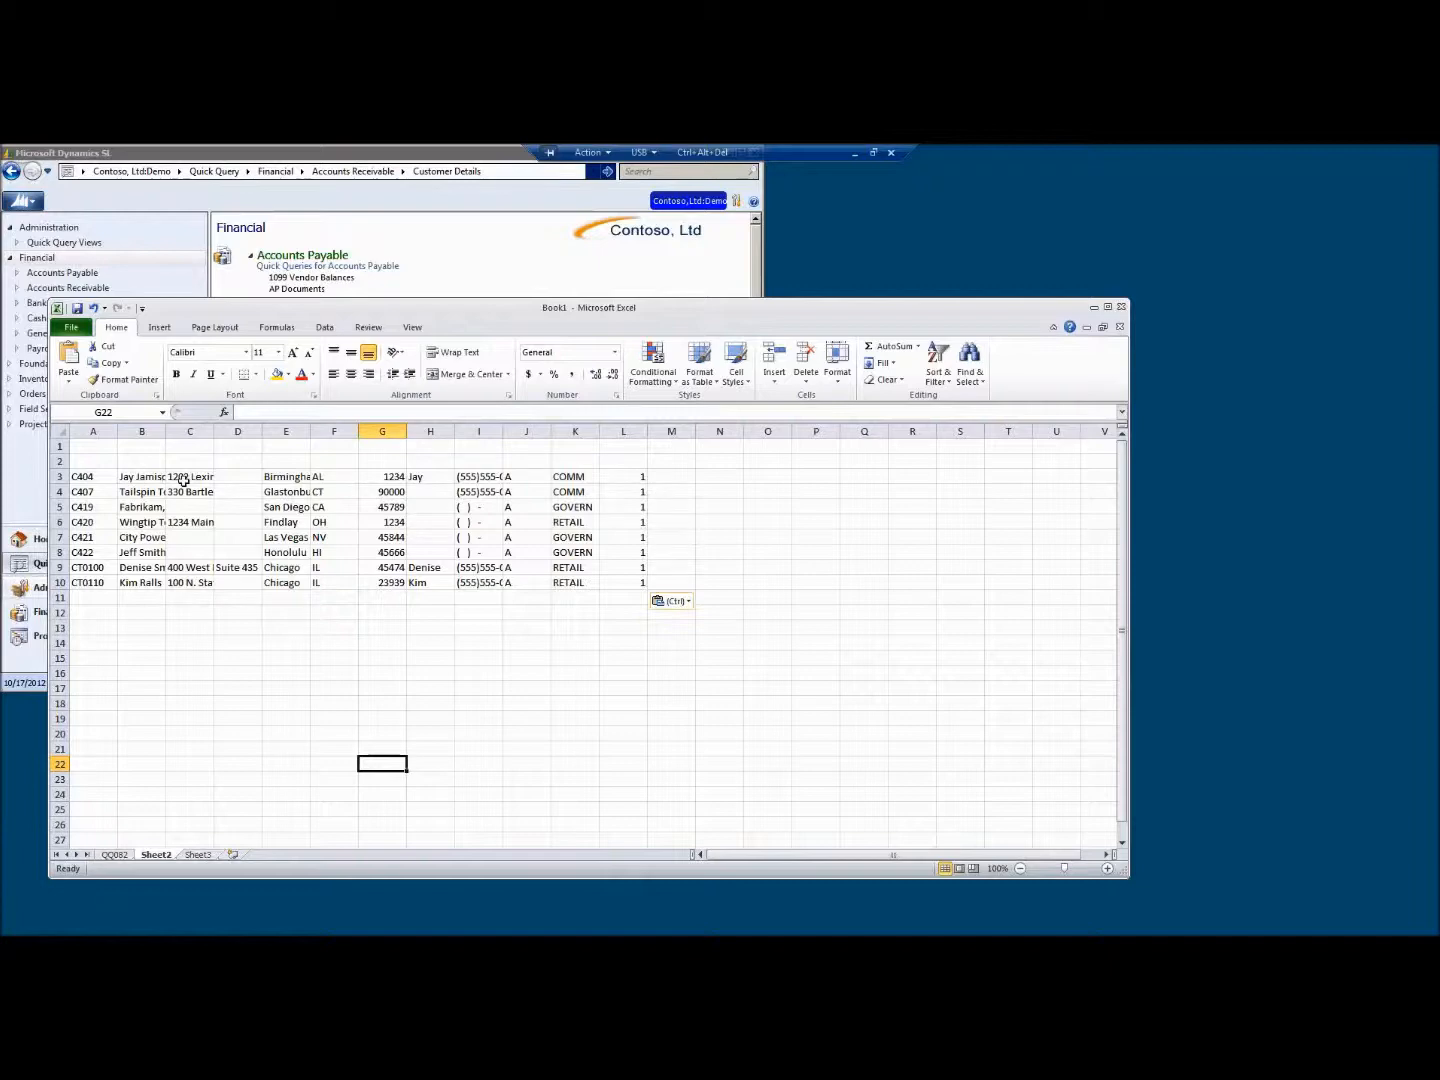
# Examine the Customer Name filter and sort options in the exported table on sheet QQ082
pyautogui.click(114, 855)
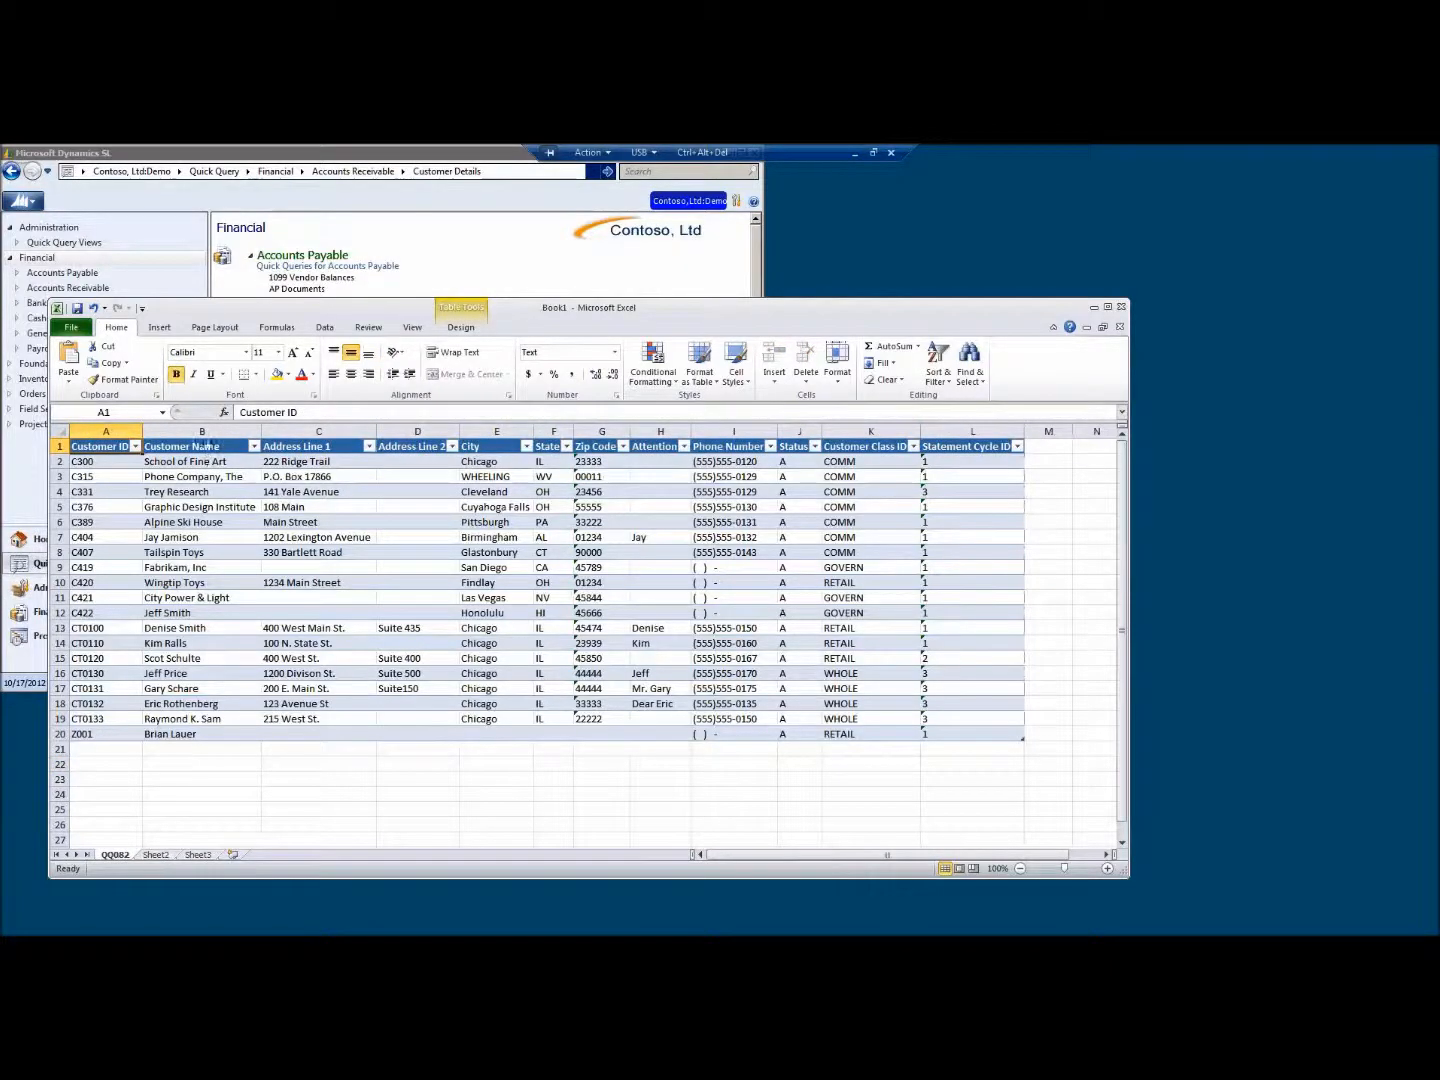
pyautogui.click(254, 447)
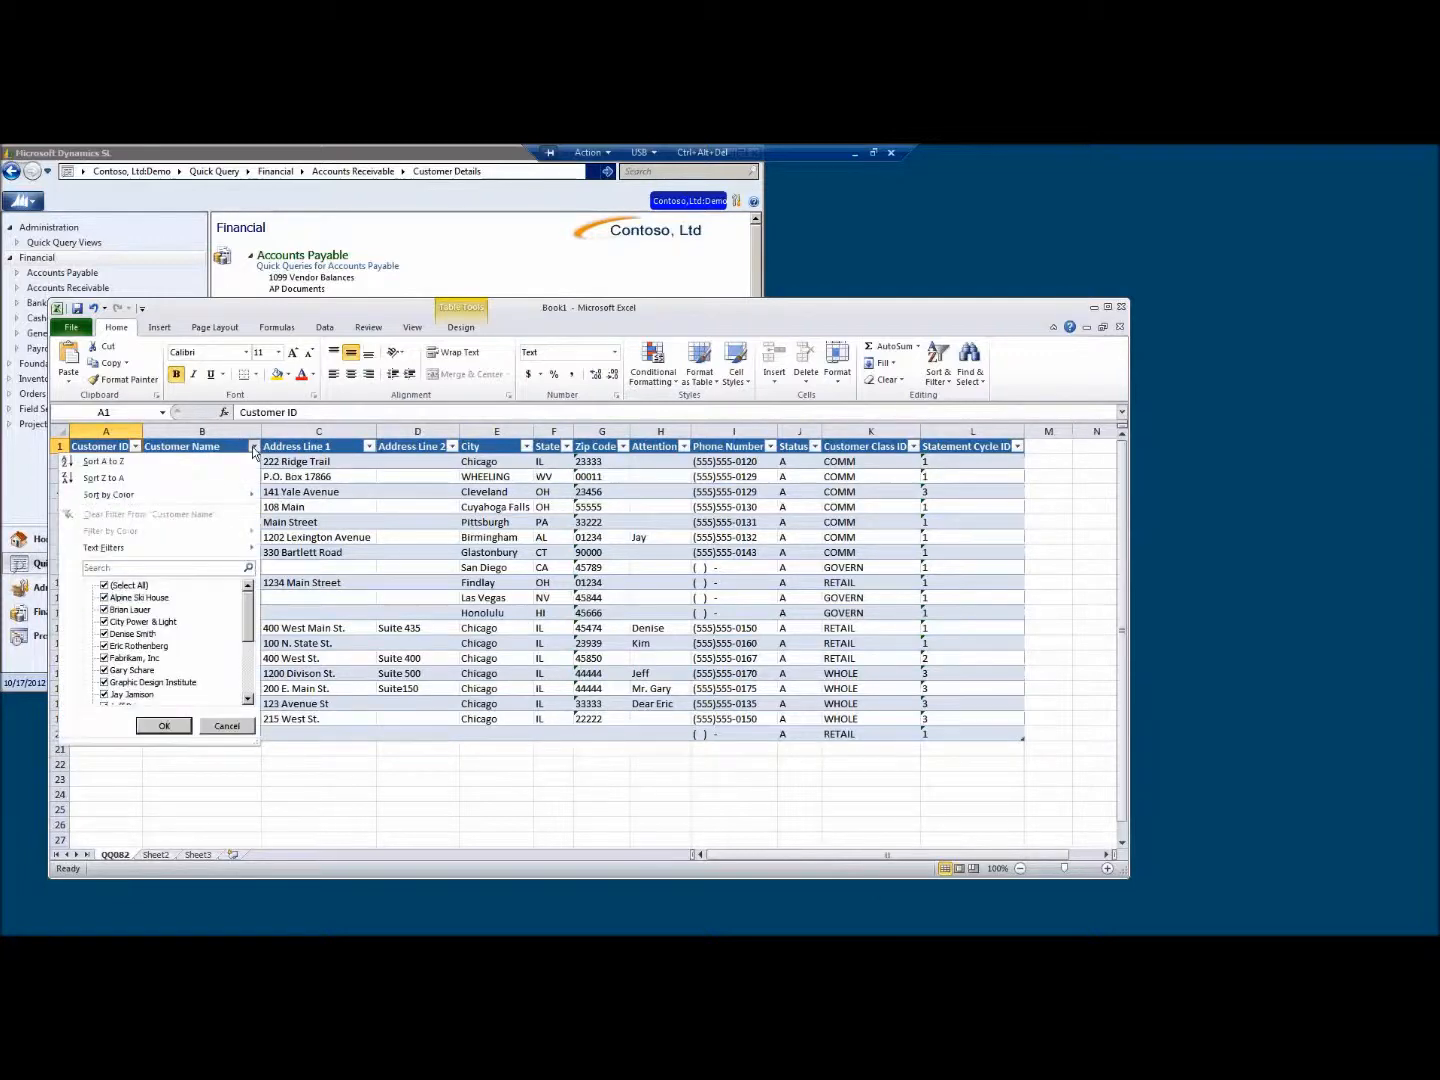
pyautogui.click(254, 448)
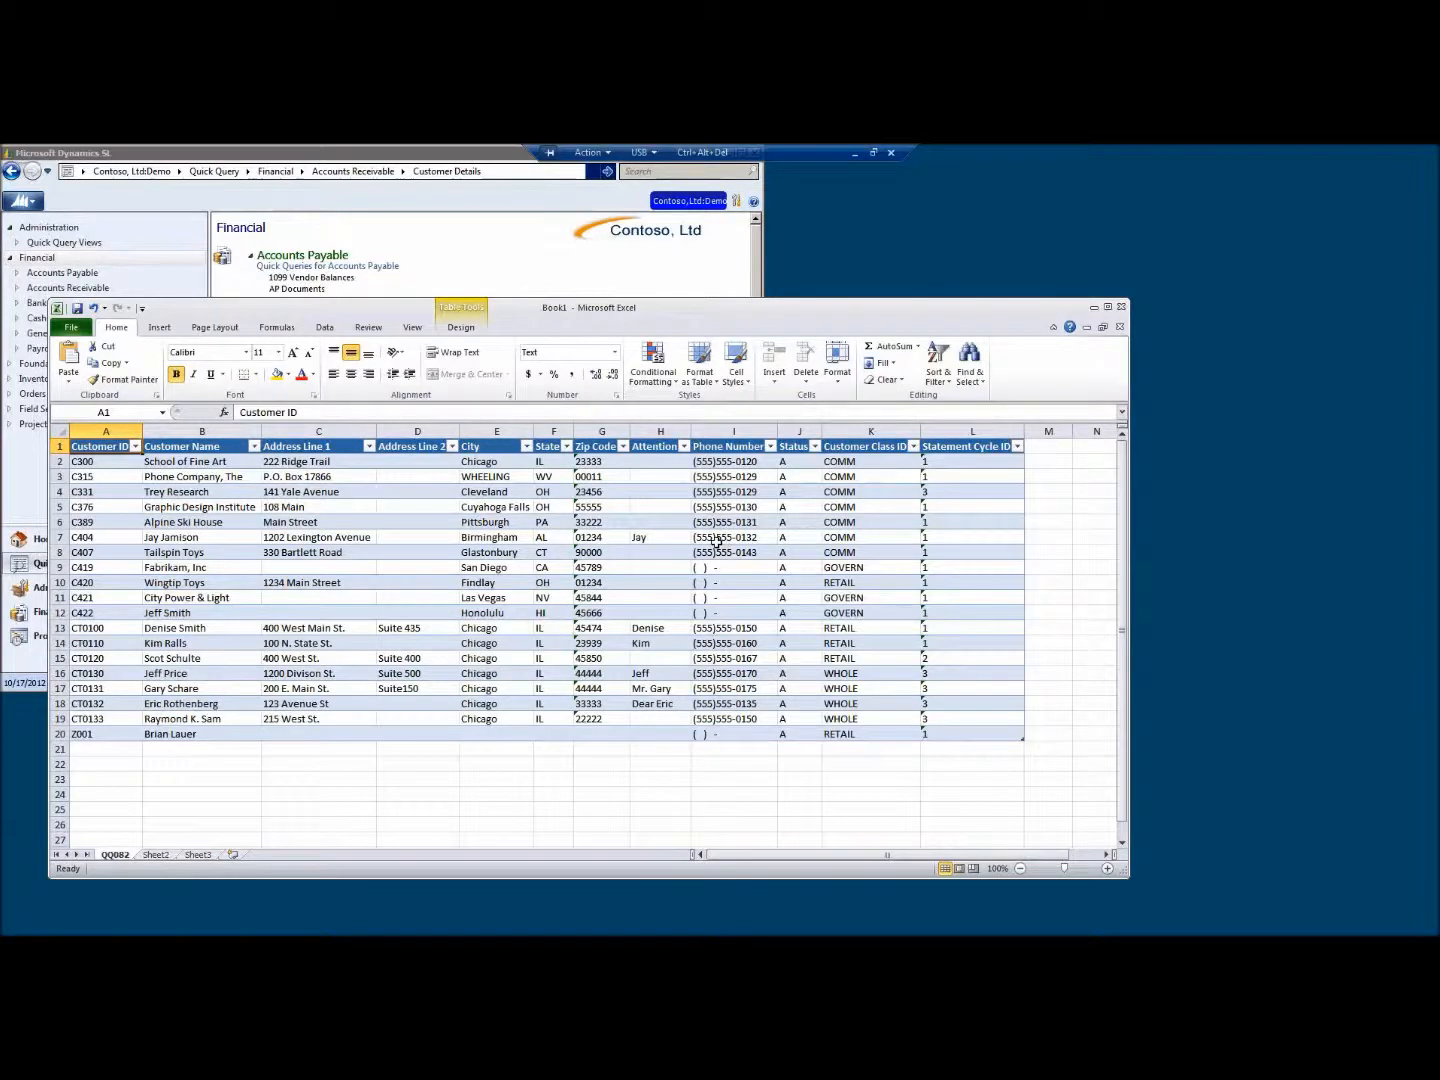
# Close the Excel workbook without saving it, and close the Customer Details query viewer
pyautogui.click(1124, 305)
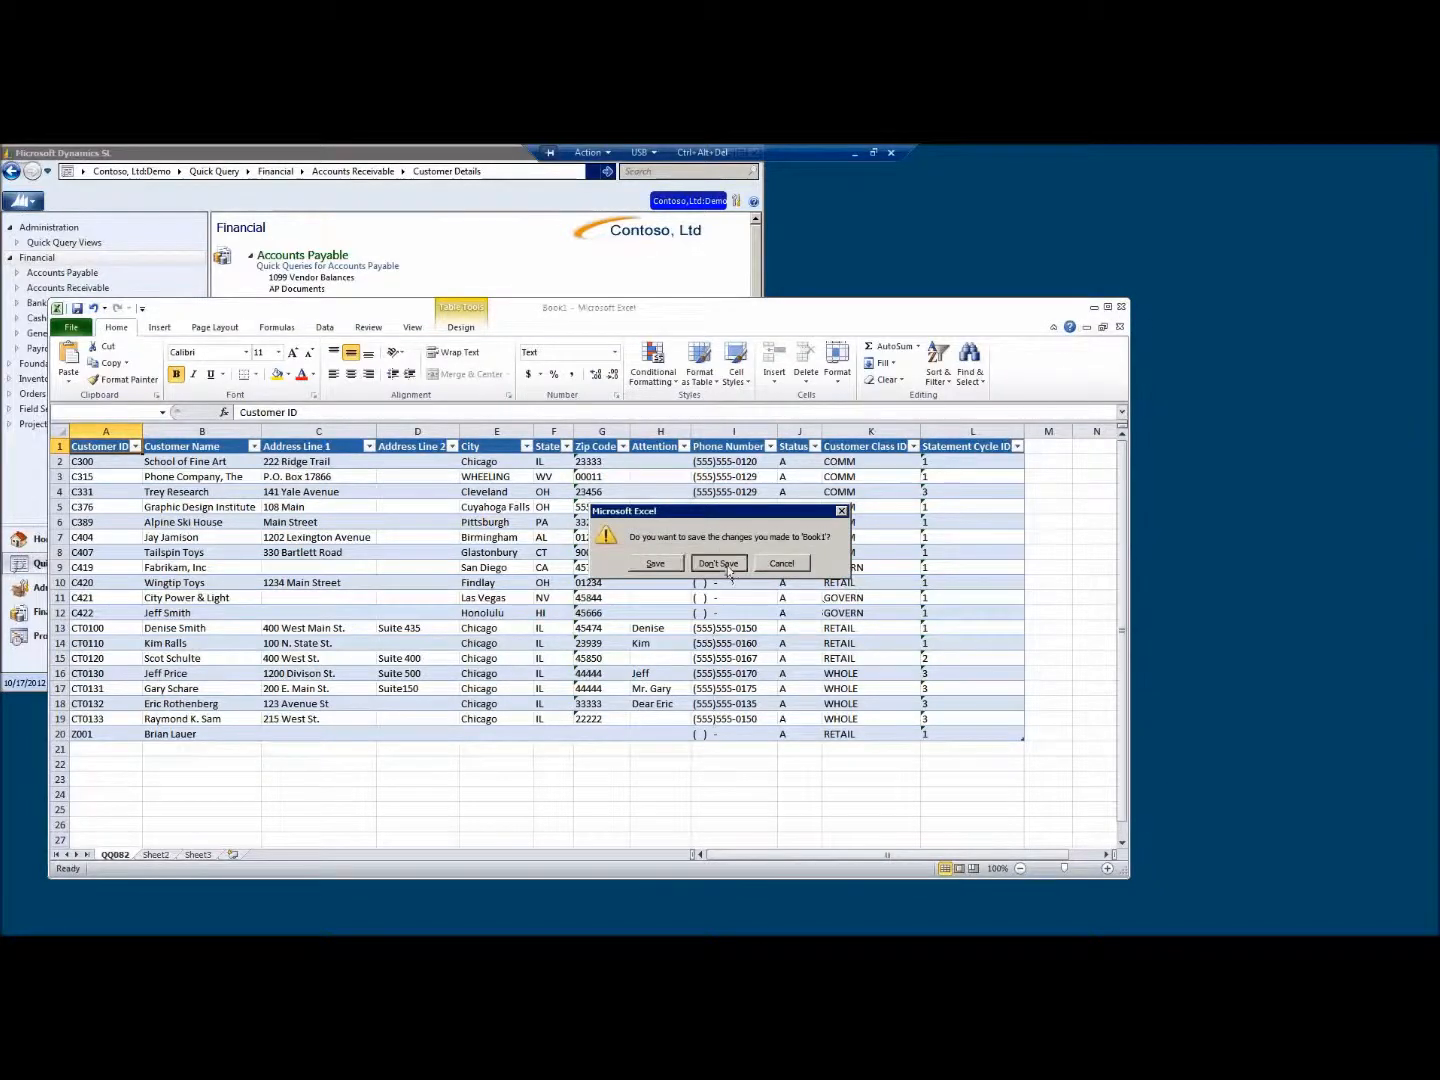
pyautogui.click(721, 566)
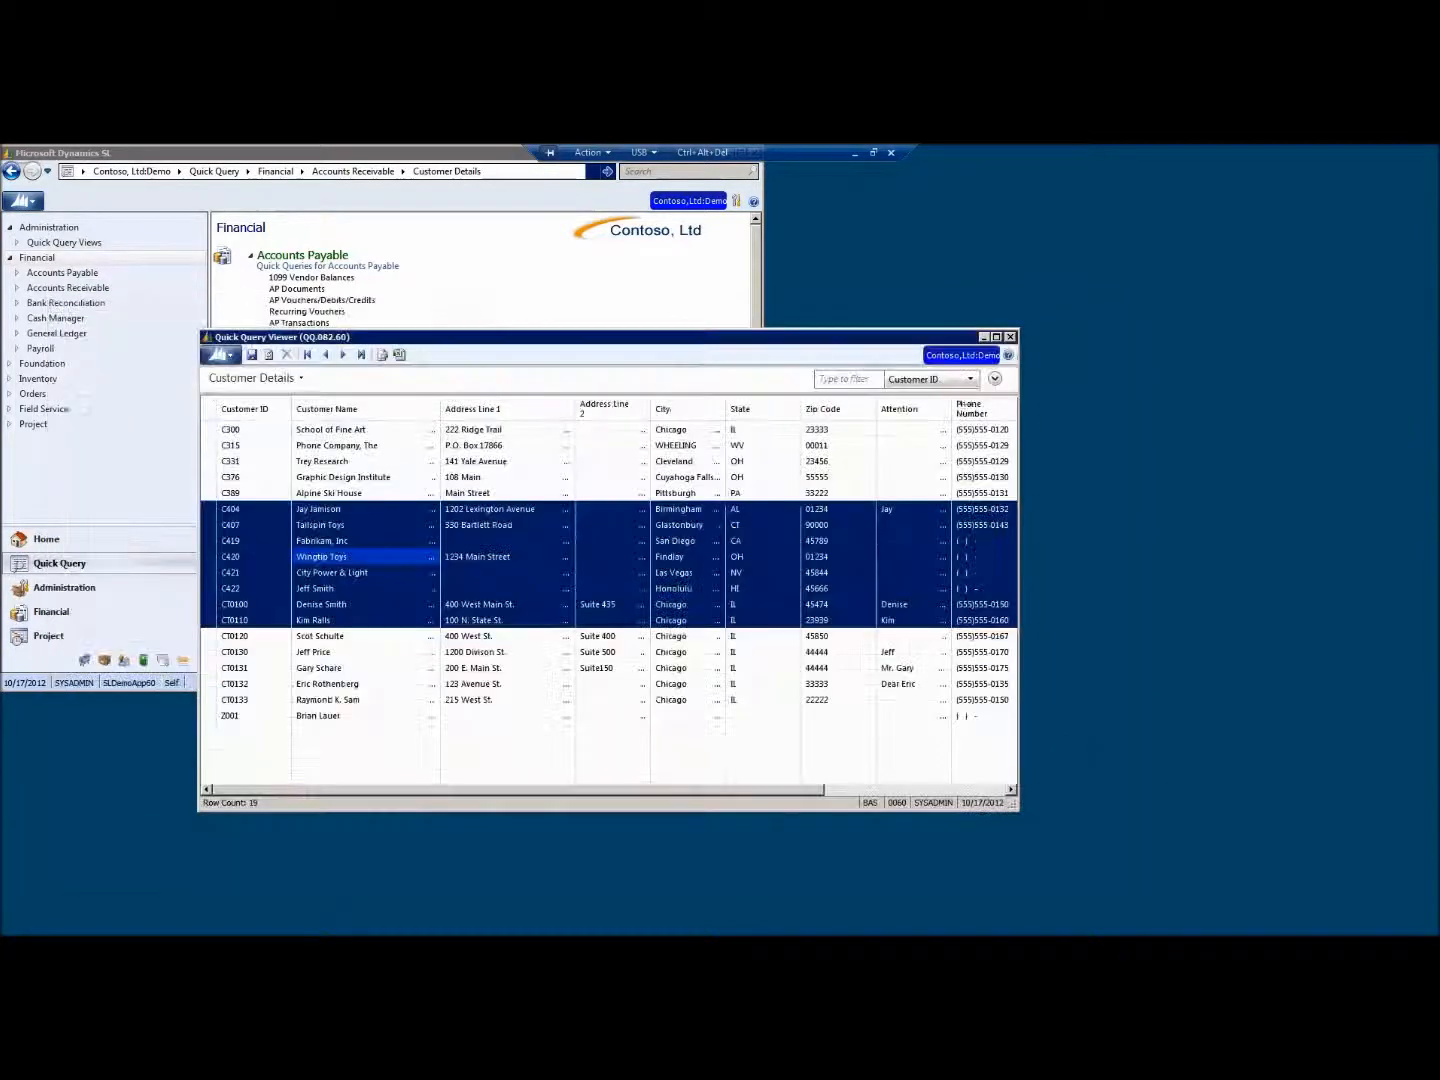
pyautogui.click(1011, 338)
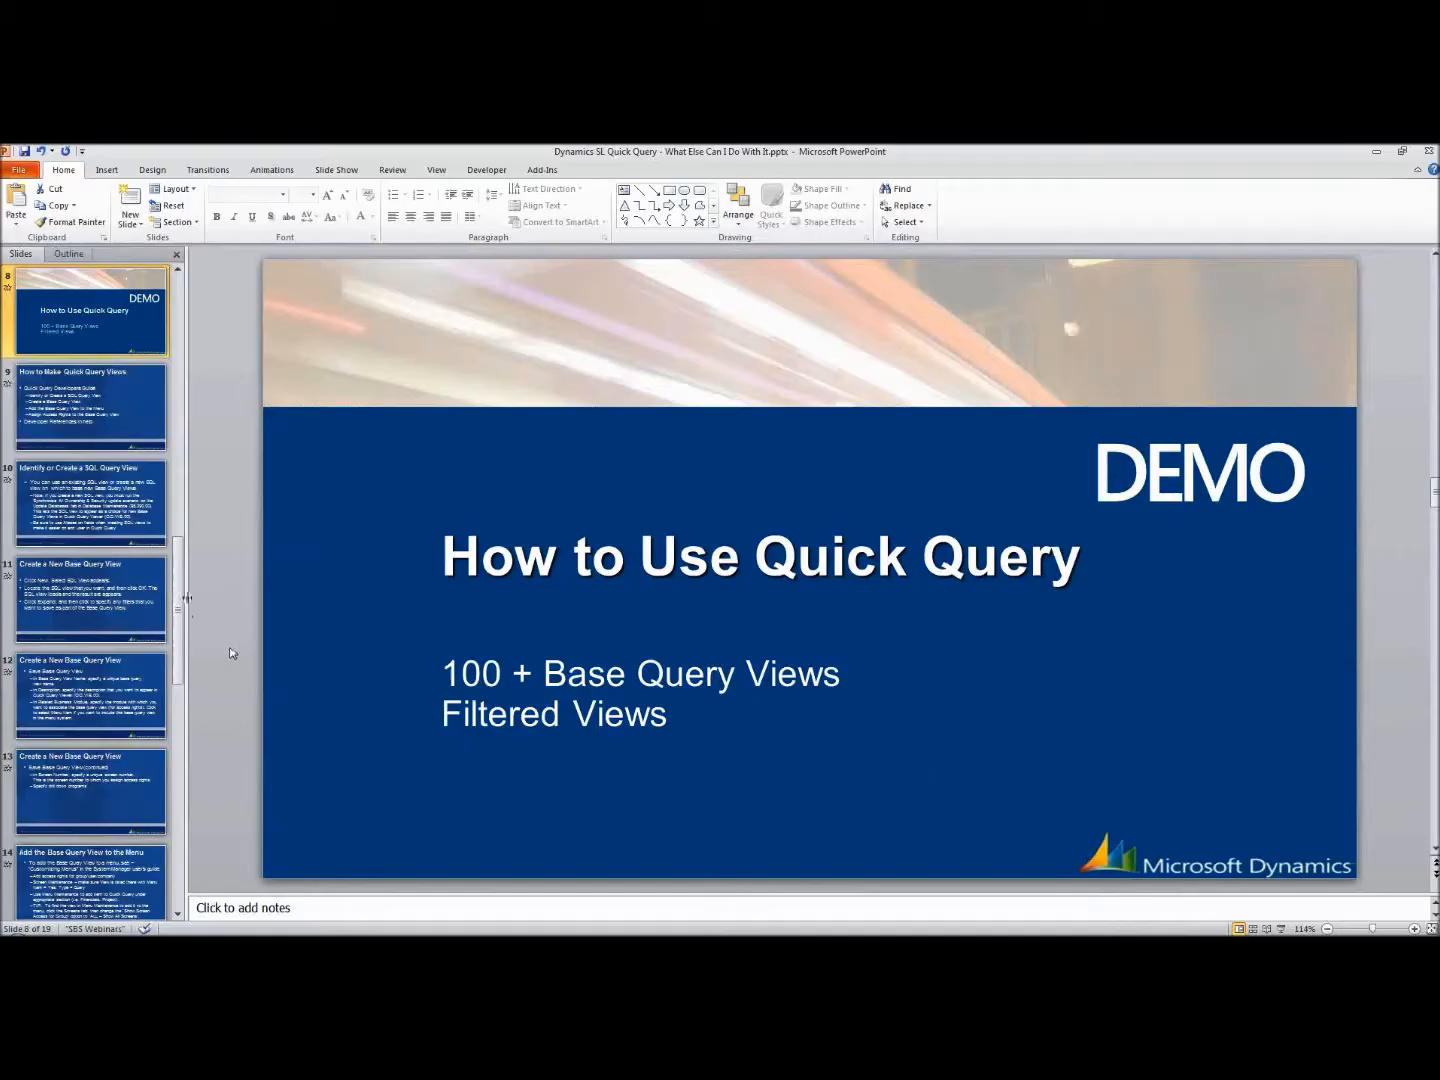
# Start the PowerPoint slide show at slide 9, How to Make Quick Query Views, and return to it after previewing the following slide
pyautogui.click(111, 409)
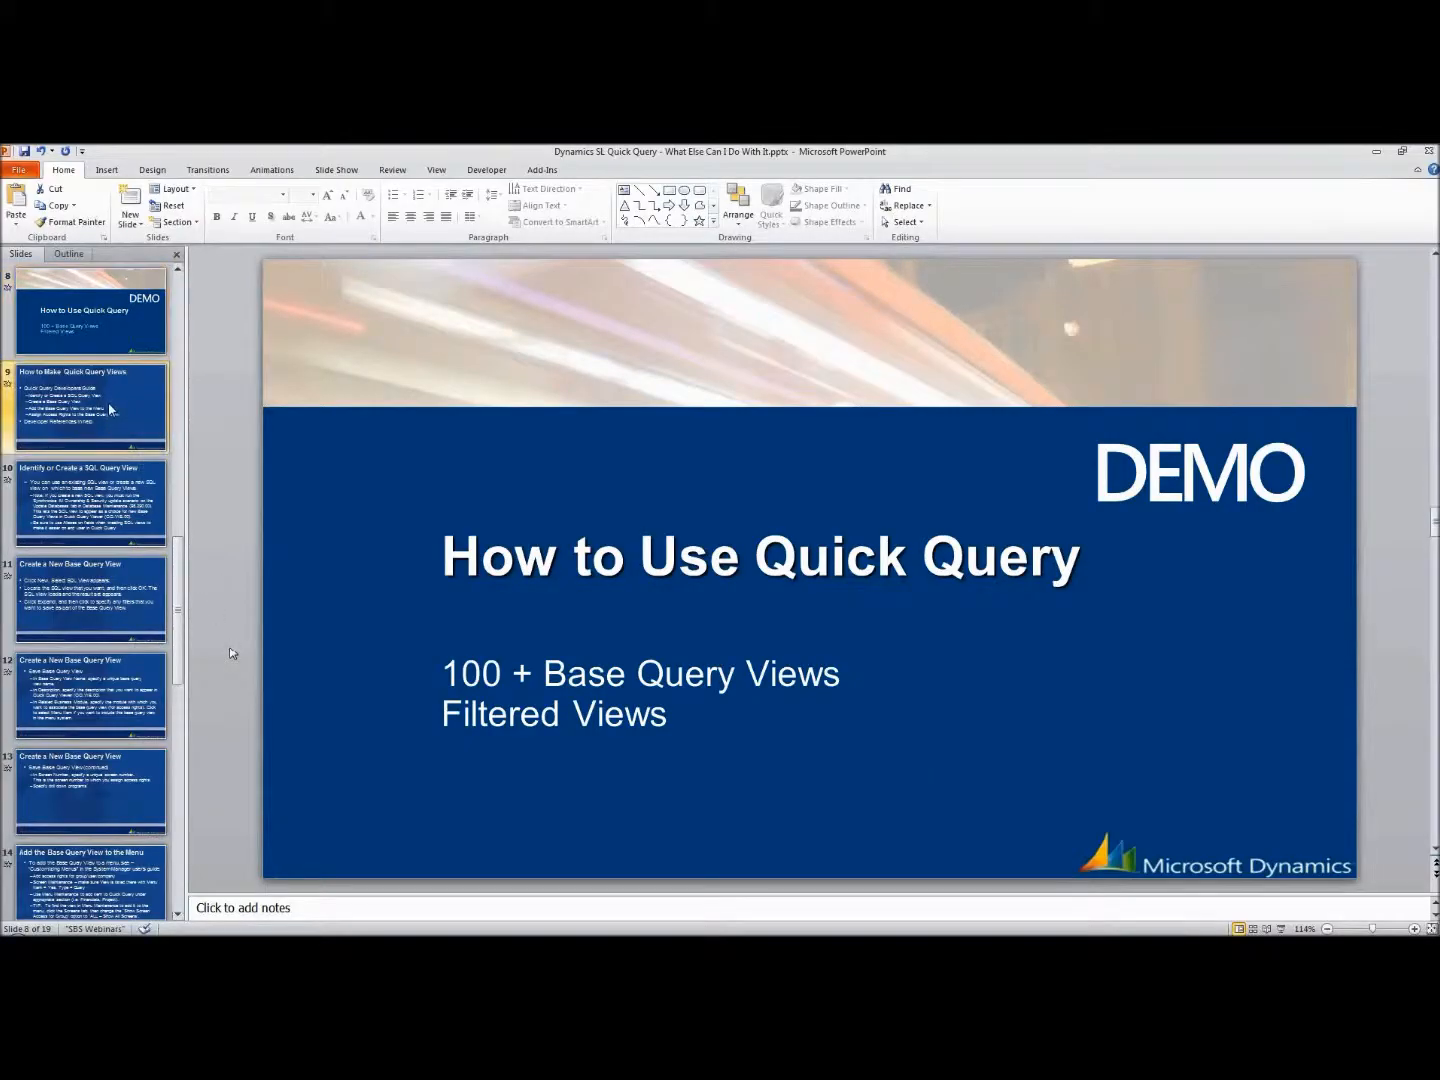
pyautogui.click(1281, 930)
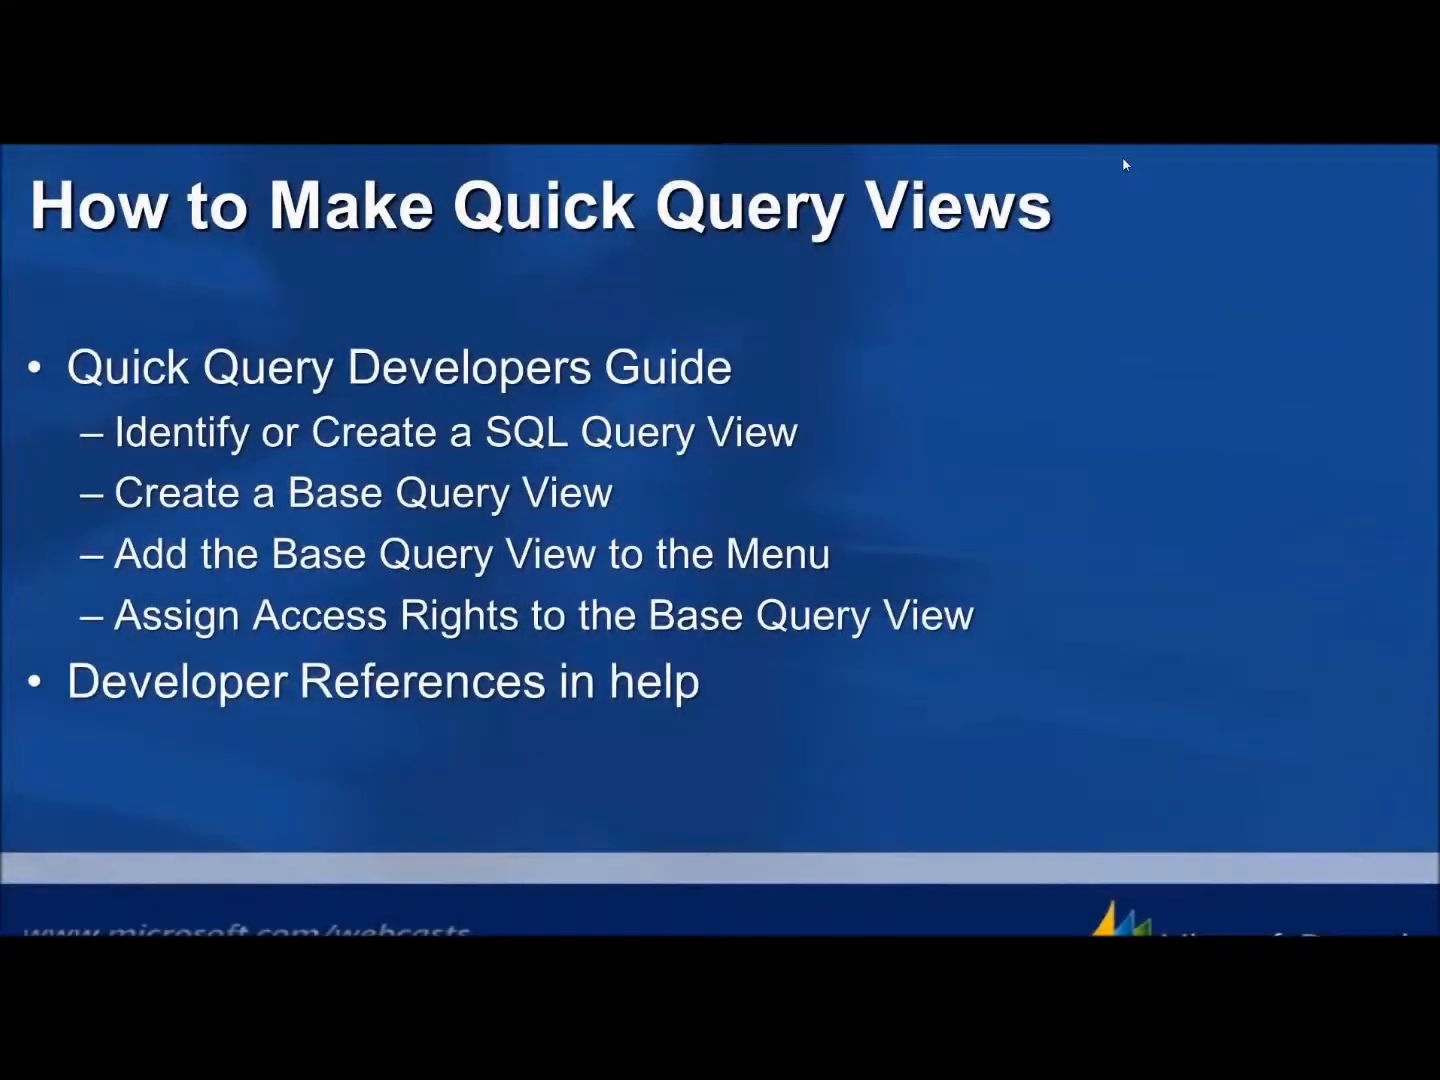
pyautogui.click(1122, 158)
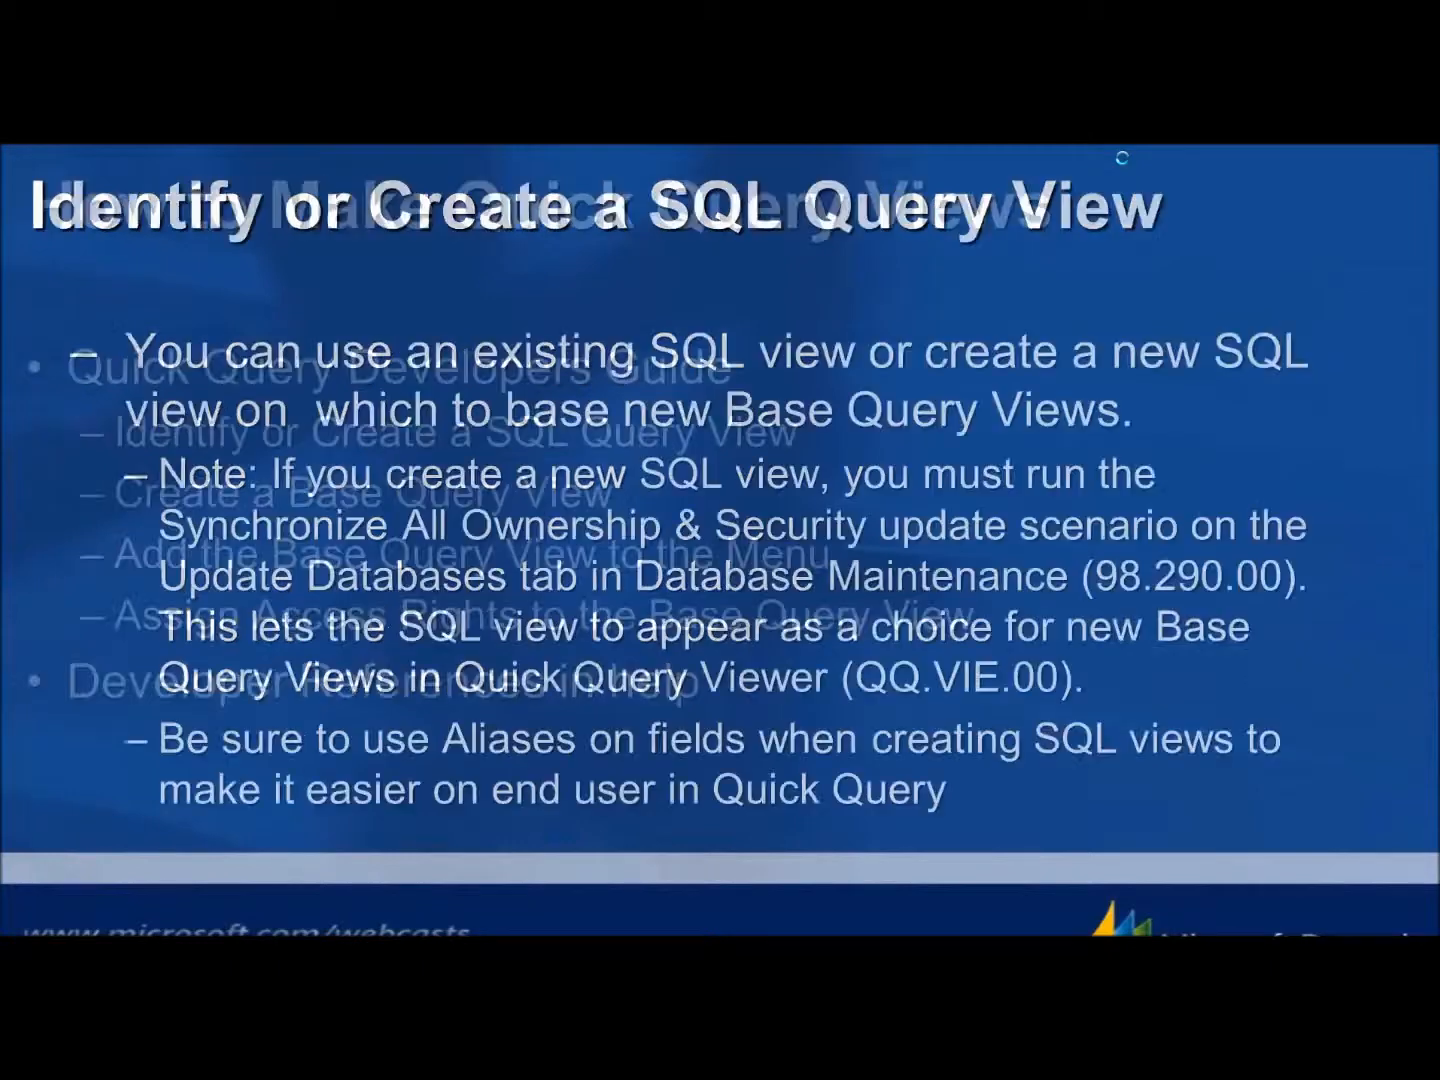
pyautogui.press('Left')
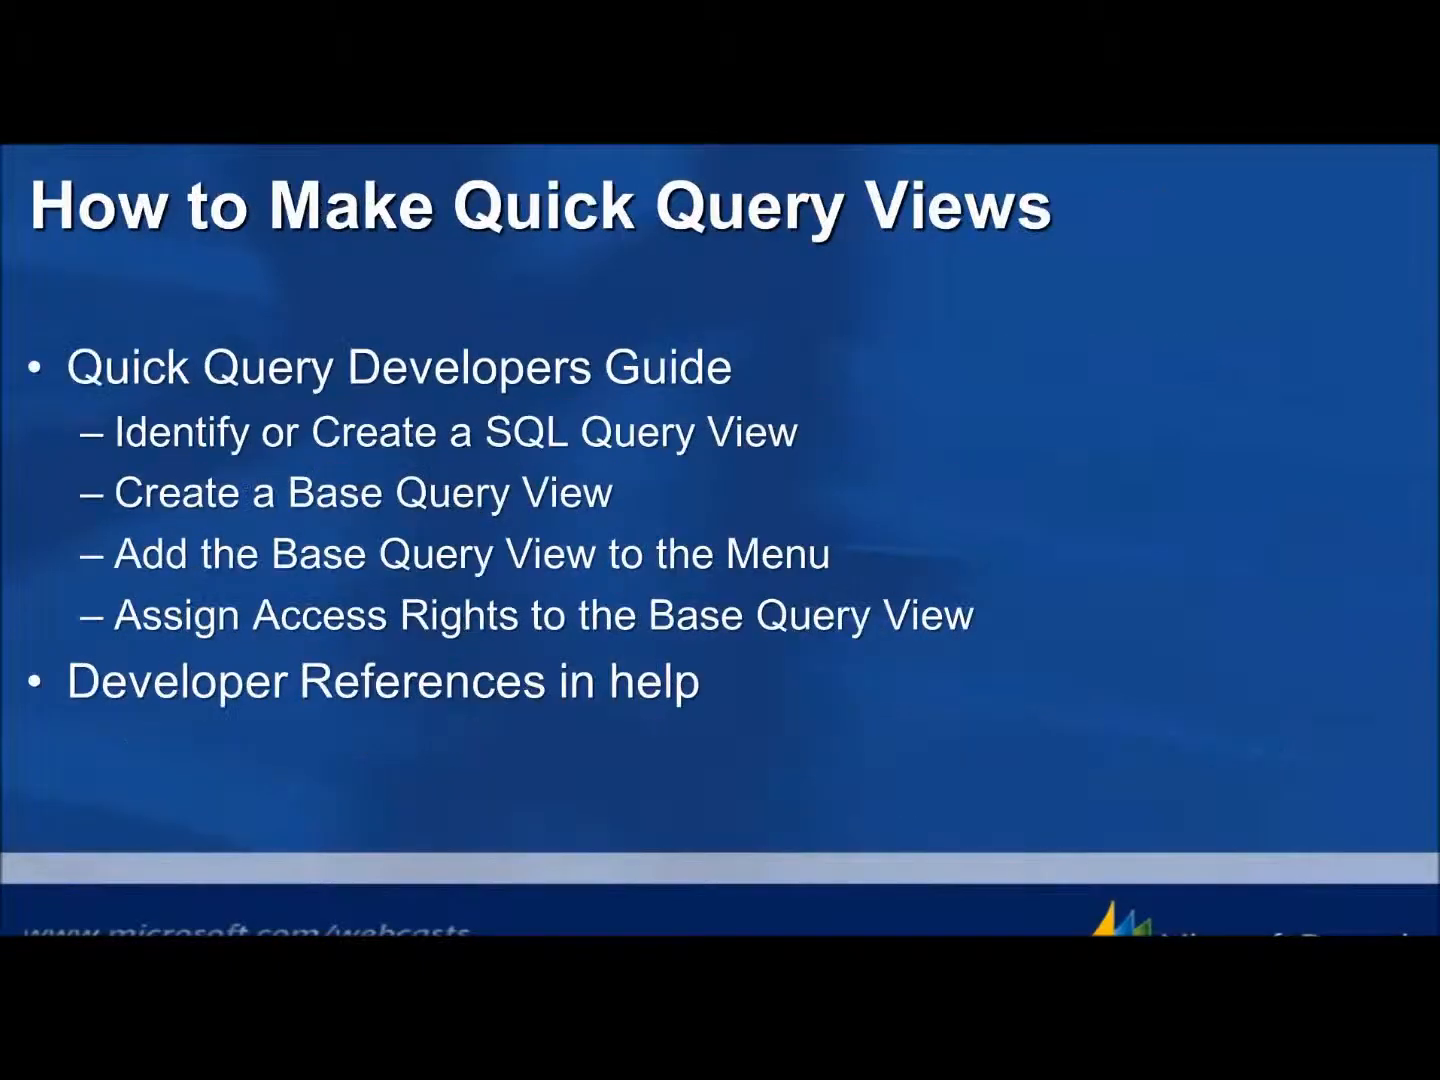
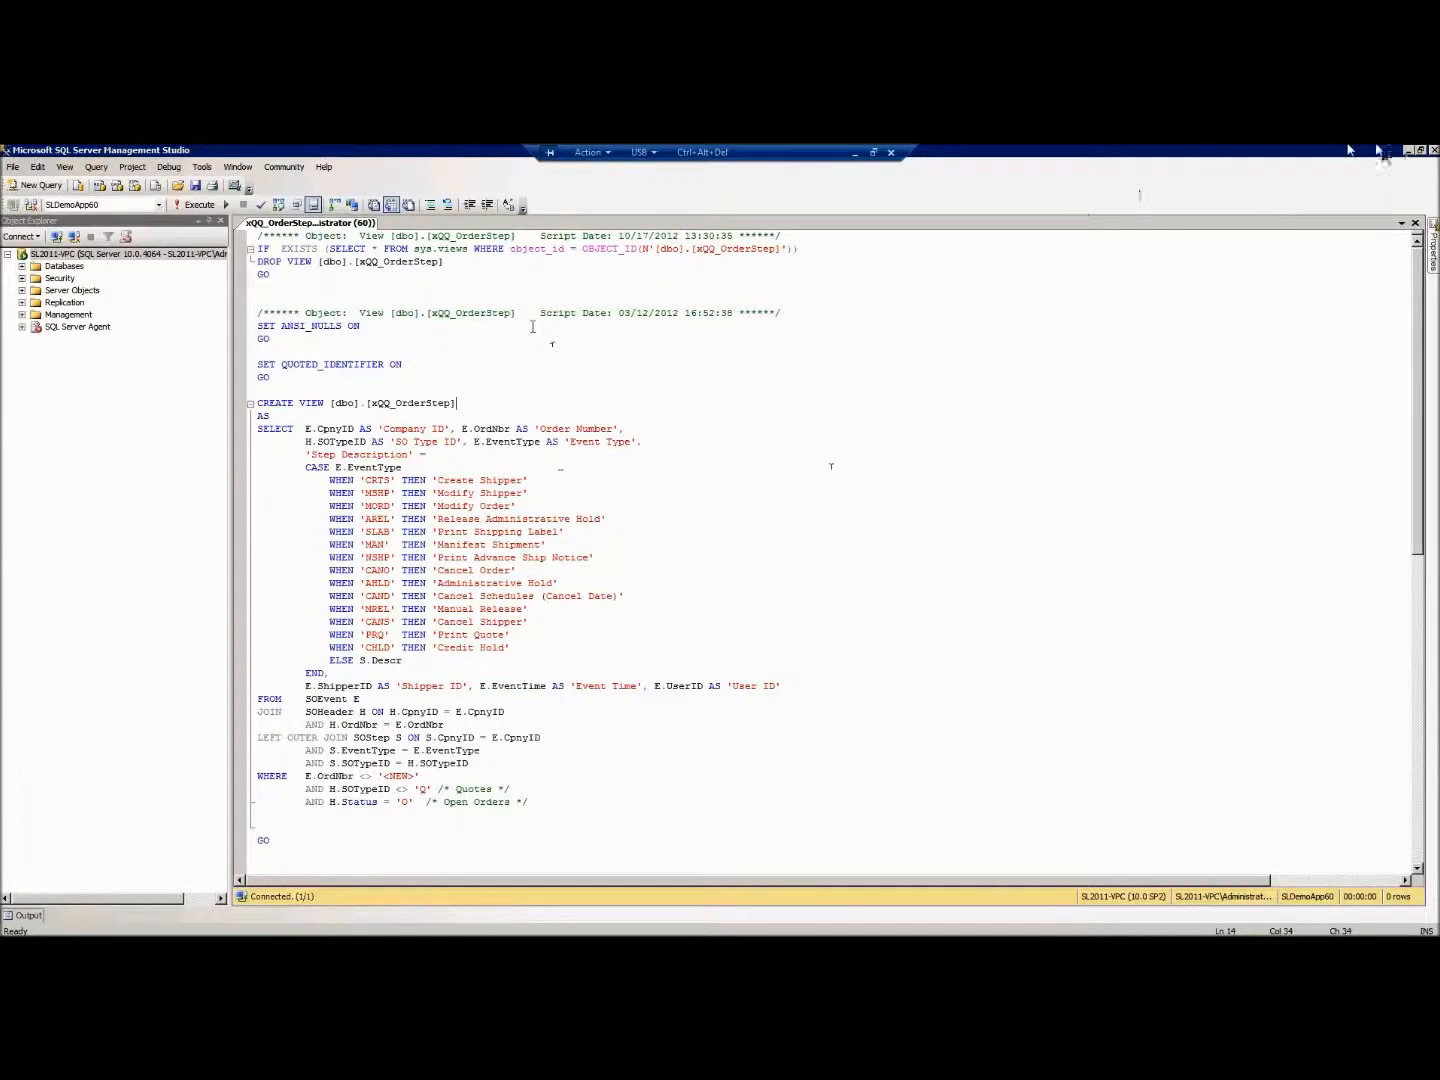
# Switch to Microsoft Dynamics SL, open Quick Query Viewer from the System Manager maintenance area and look through its list of available queries
pyautogui.click(1407, 150)
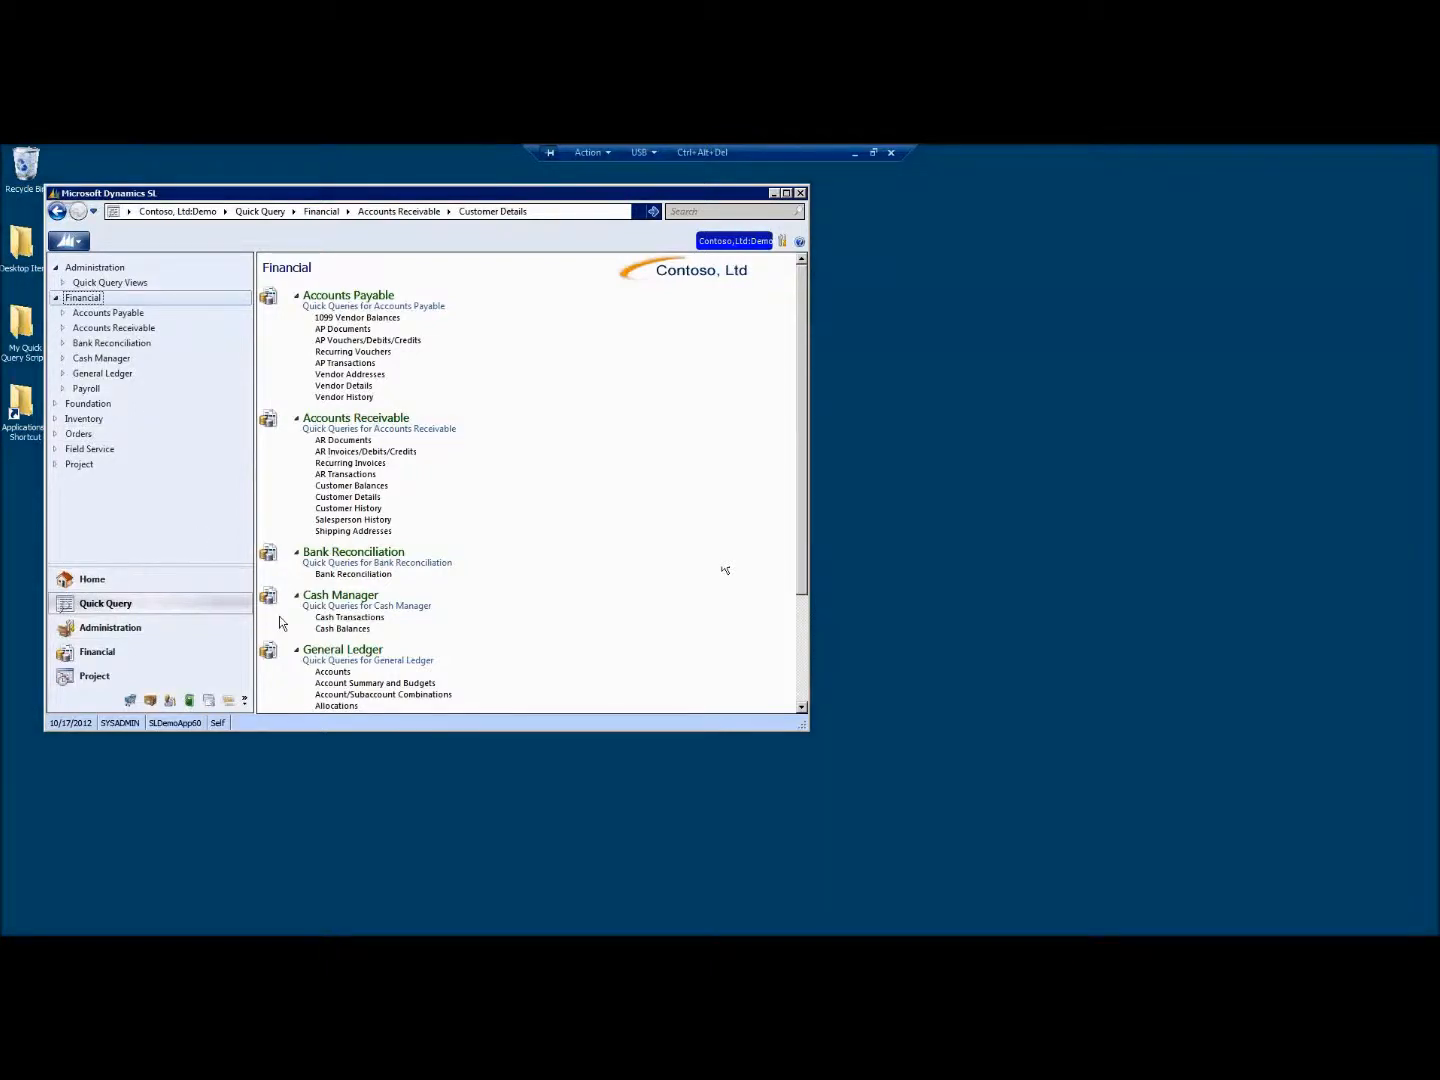
pyautogui.click(153, 630)
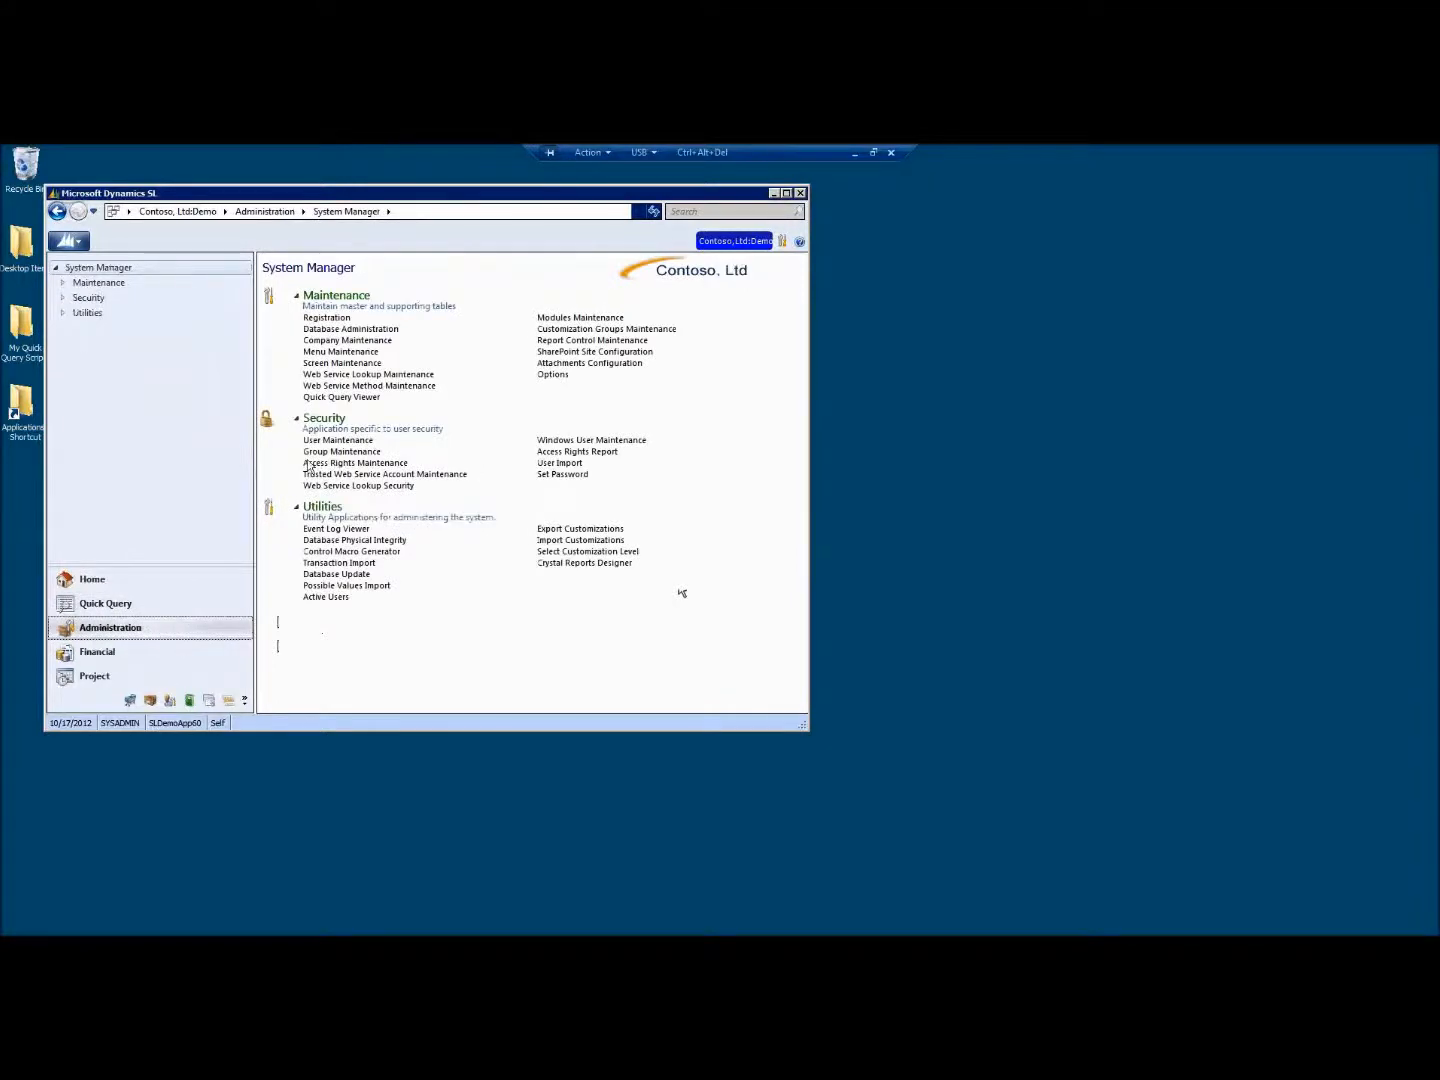
pyautogui.click(352, 401)
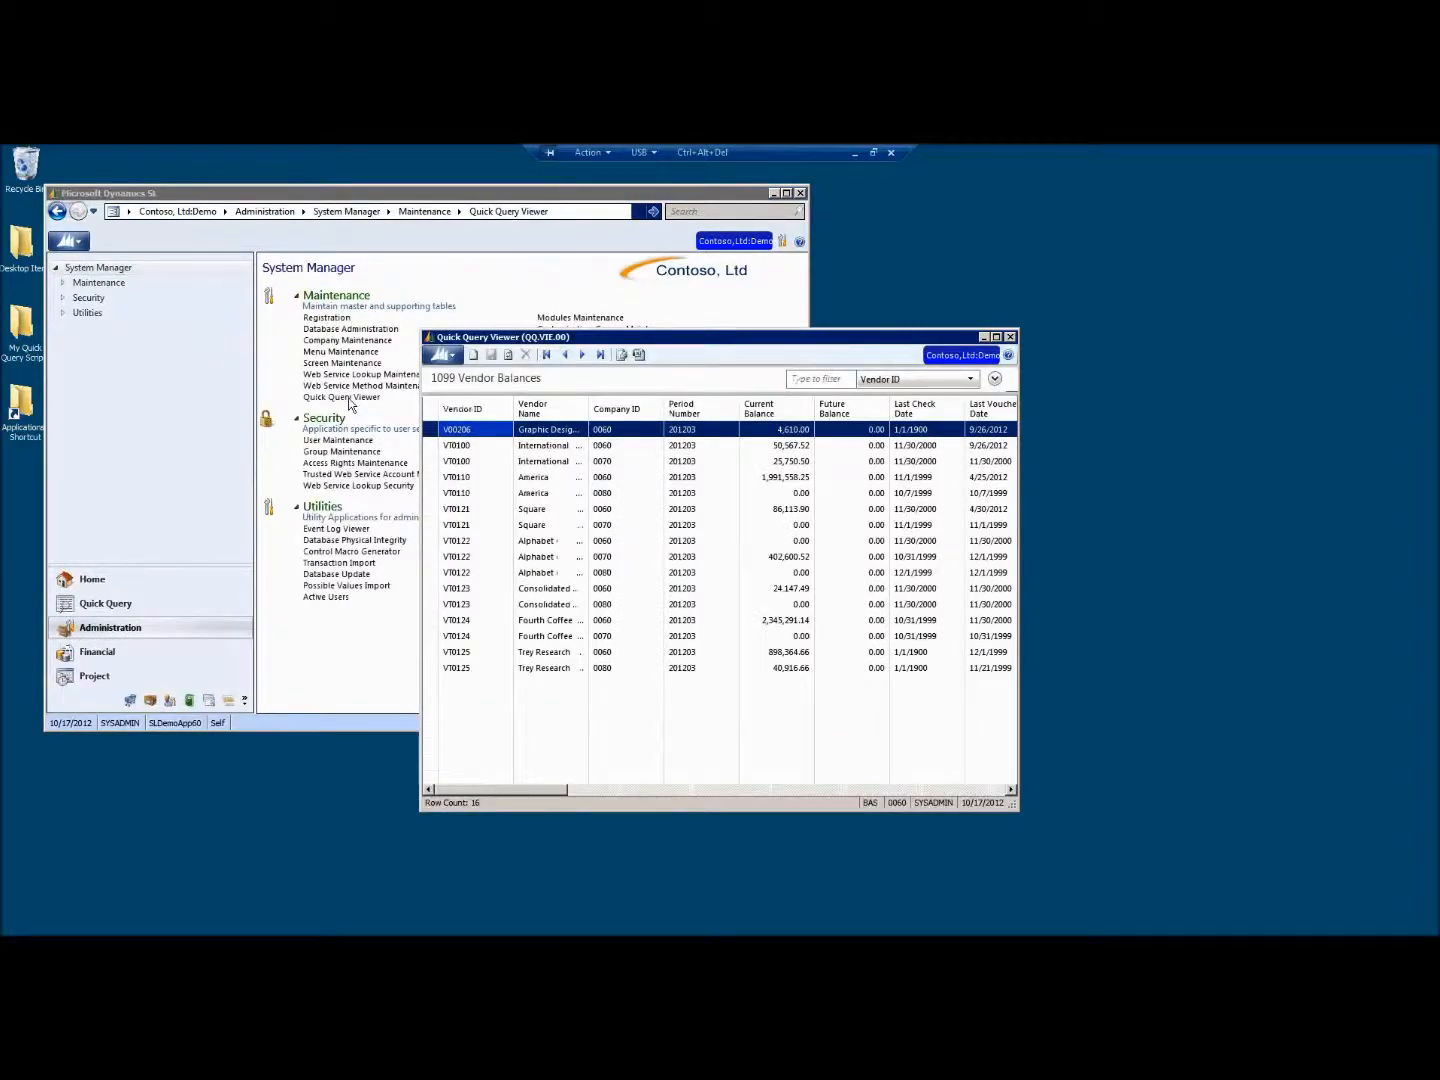
pyautogui.click(500, 387)
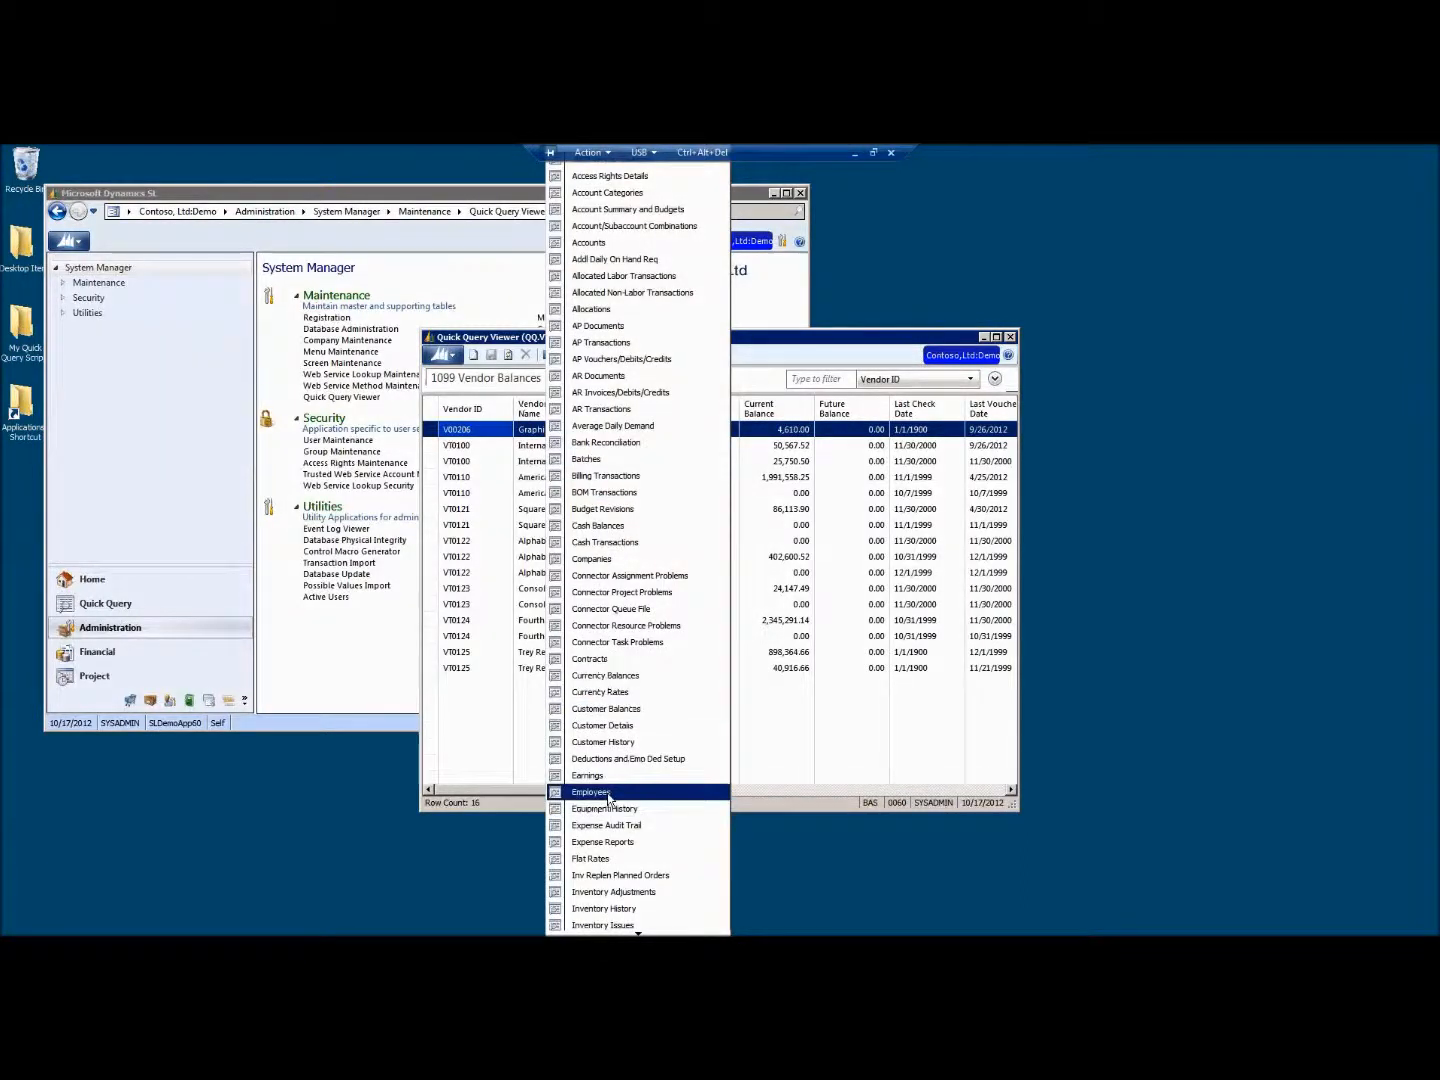
pyautogui.click(491, 343)
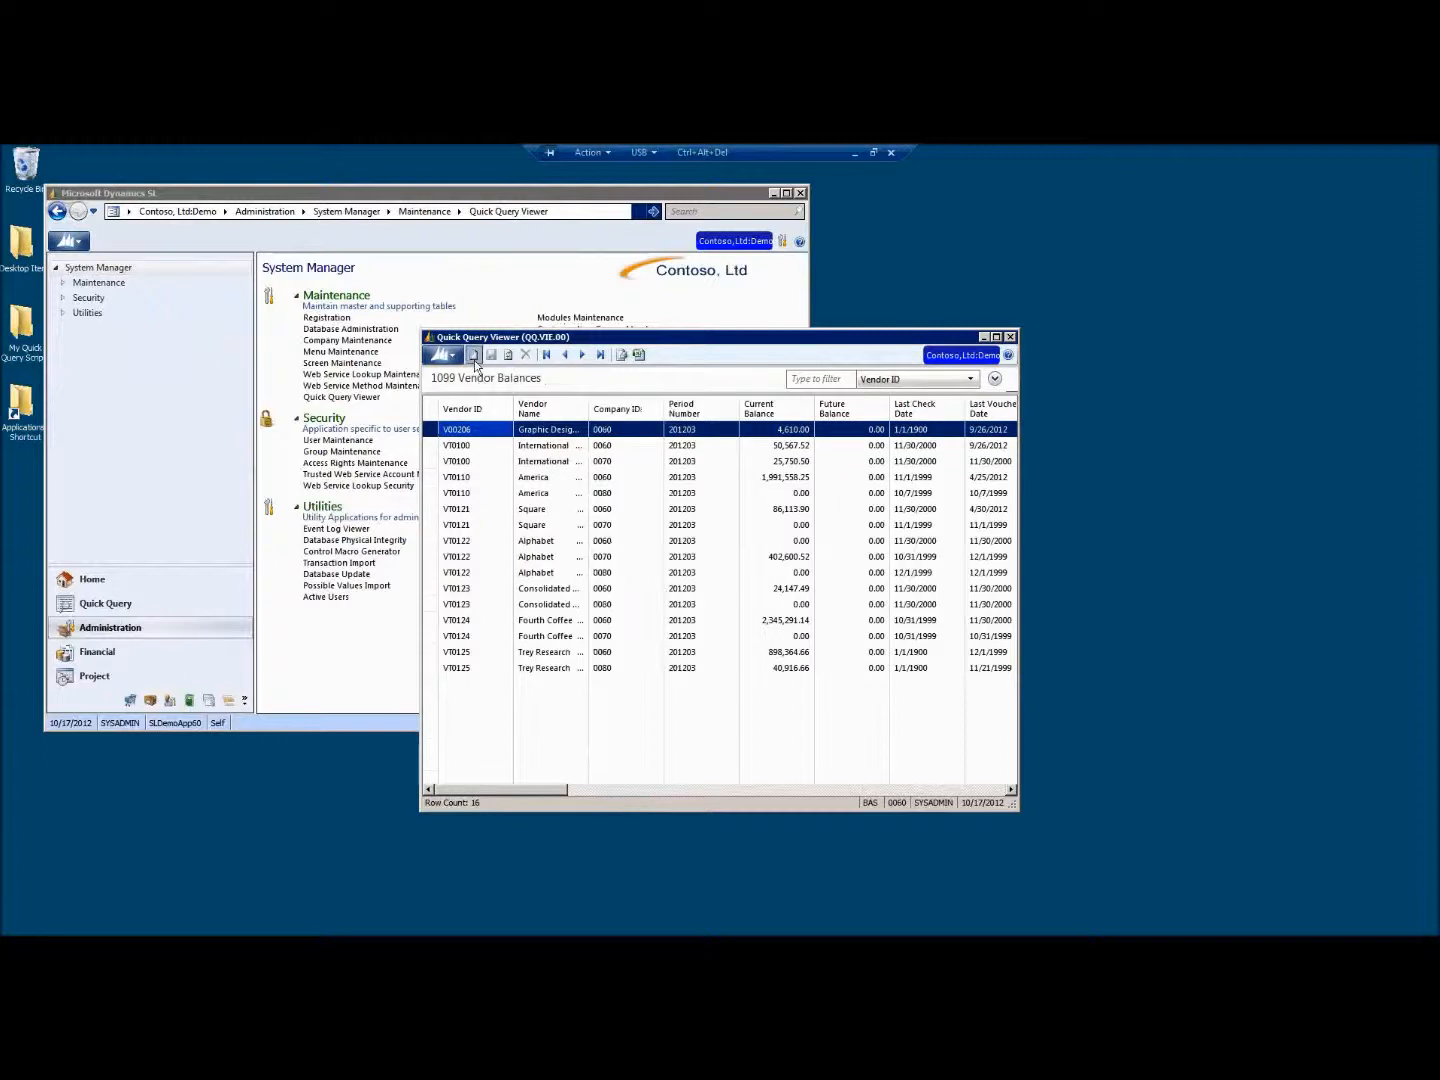
# Start a new query in Quick Query Viewer based on the SQL view xQQ_OrderStep
pyautogui.click(474, 356)
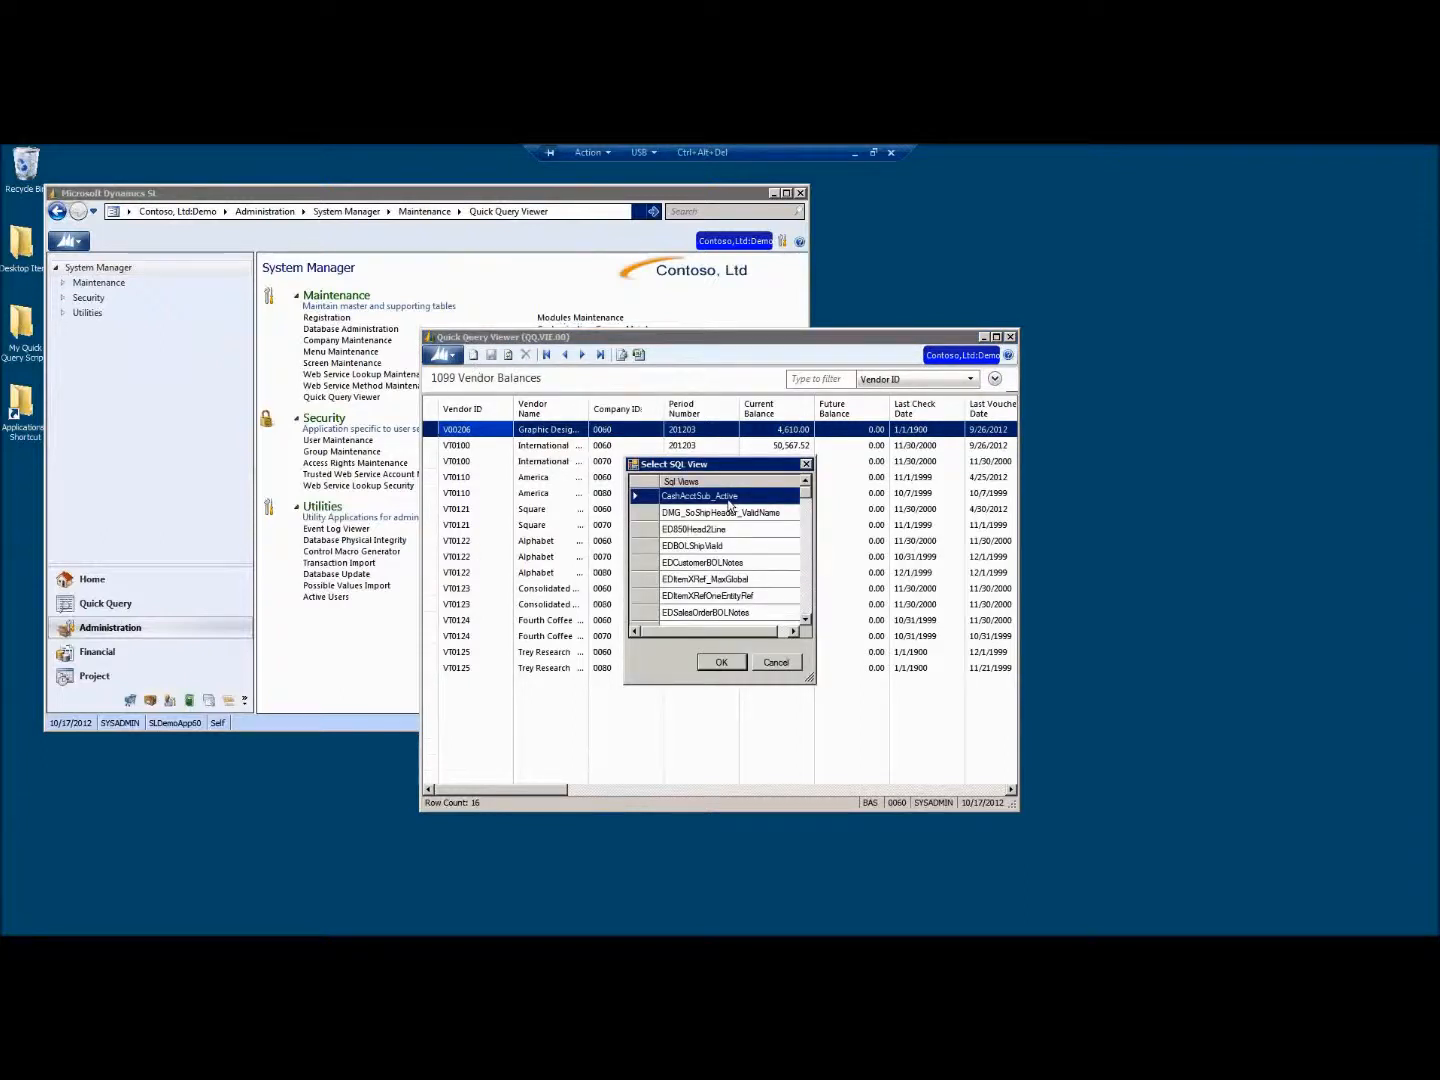
pyautogui.moveTo(802, 490); pyautogui.dragTo(790, 618)
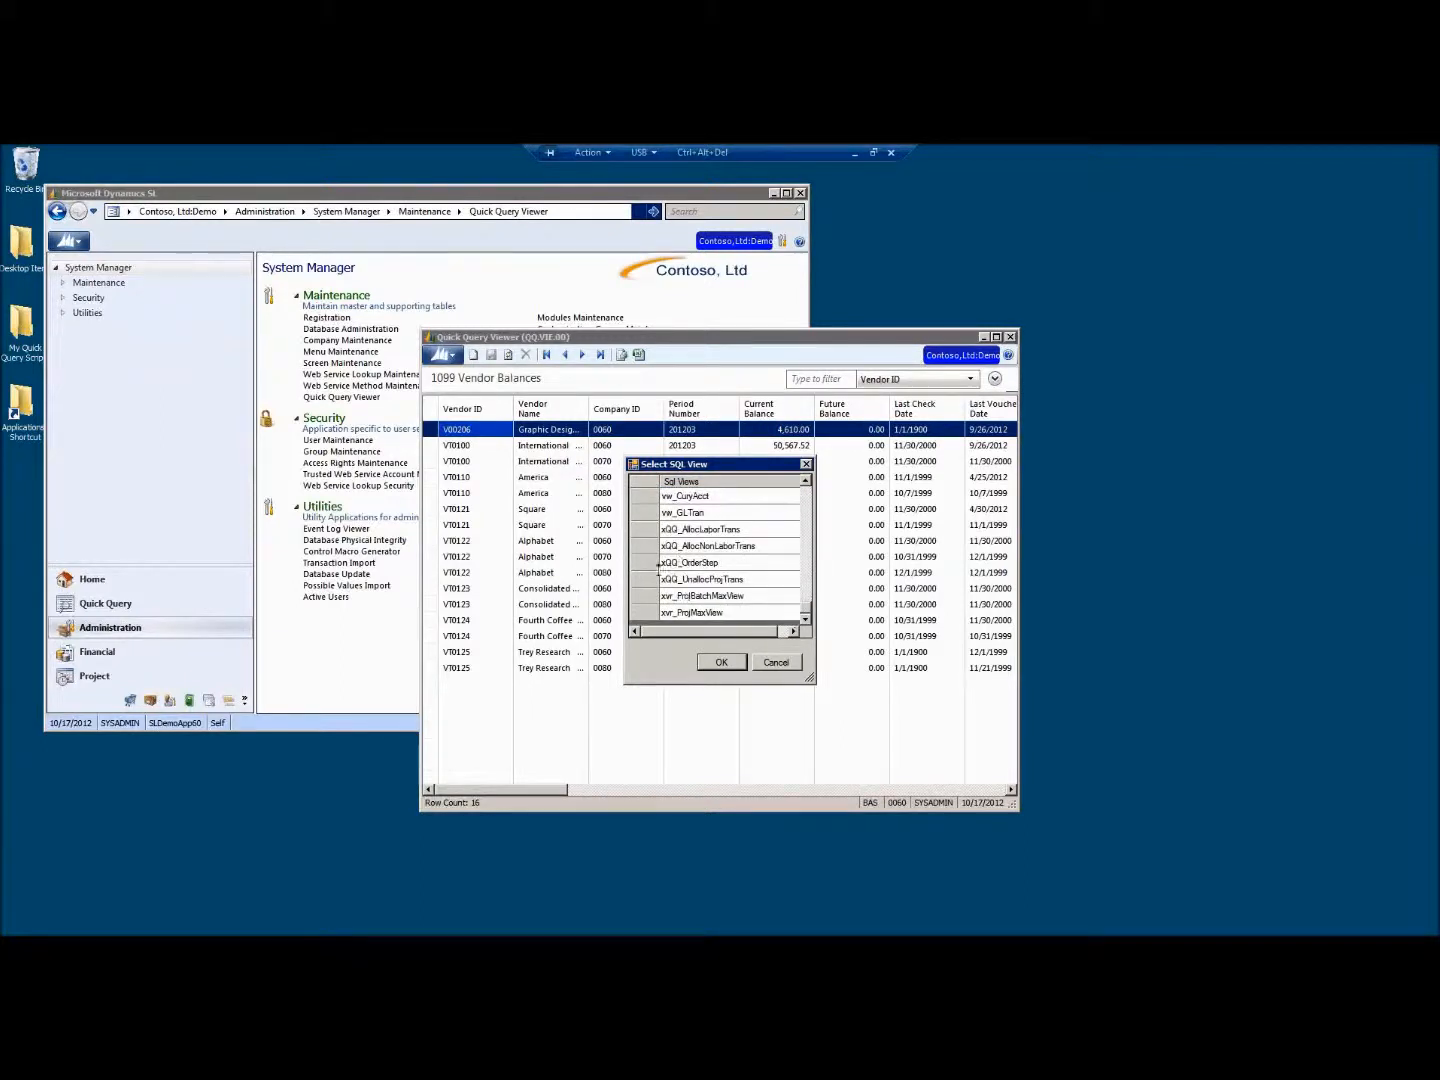
pyautogui.click(654, 563)
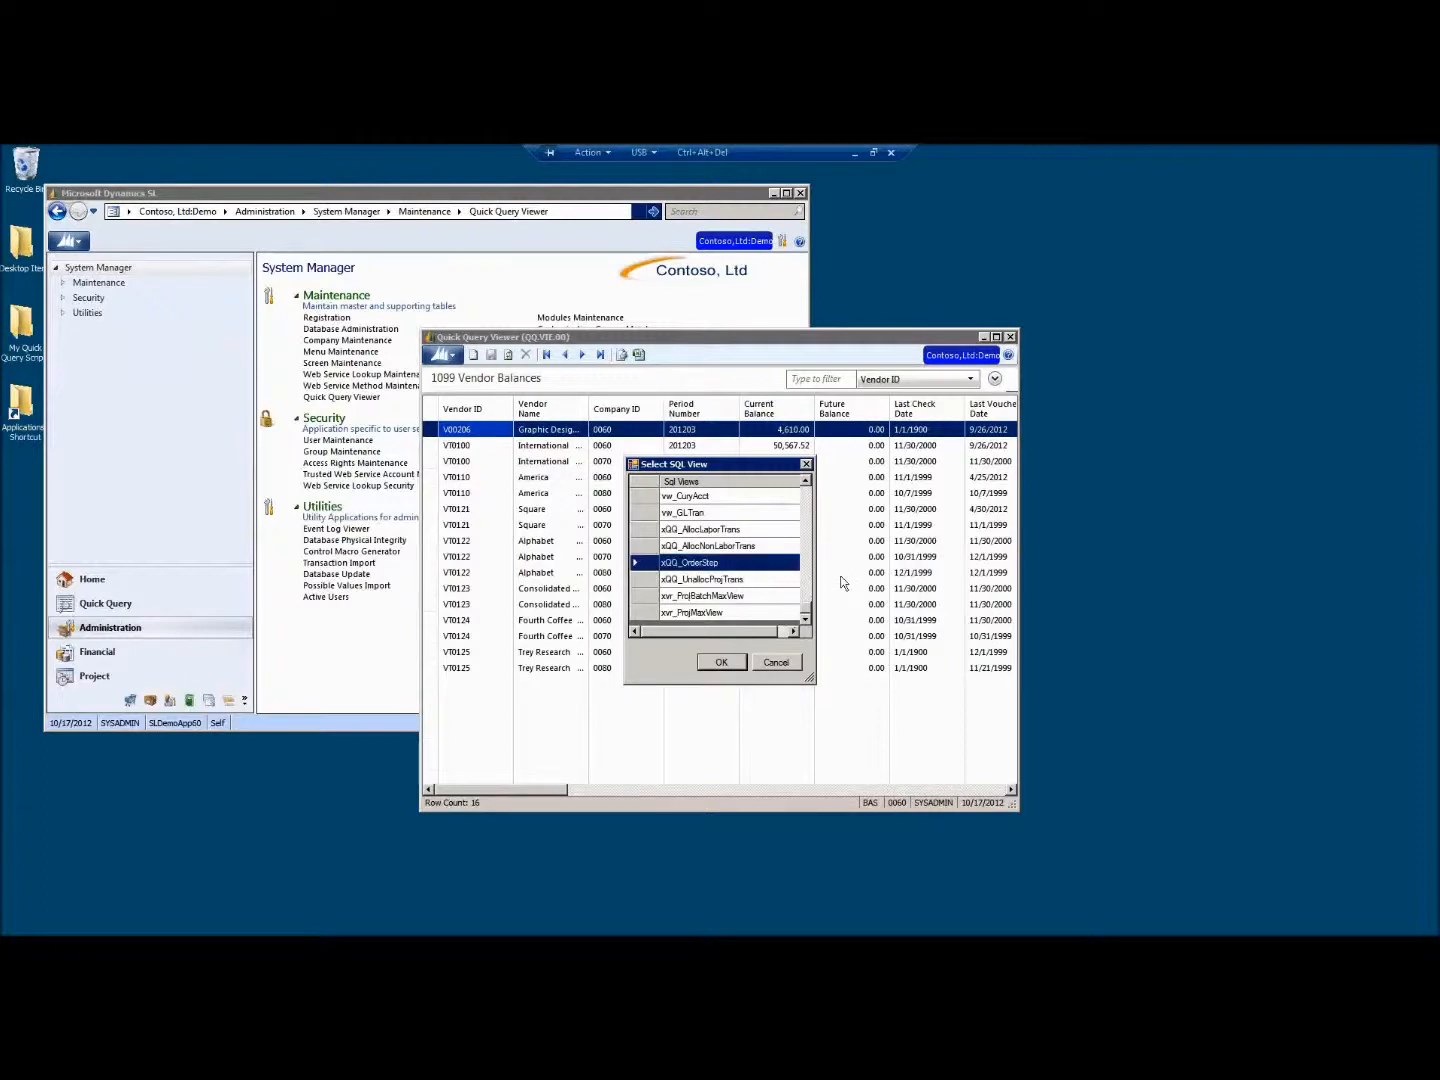
pyautogui.click(723, 663)
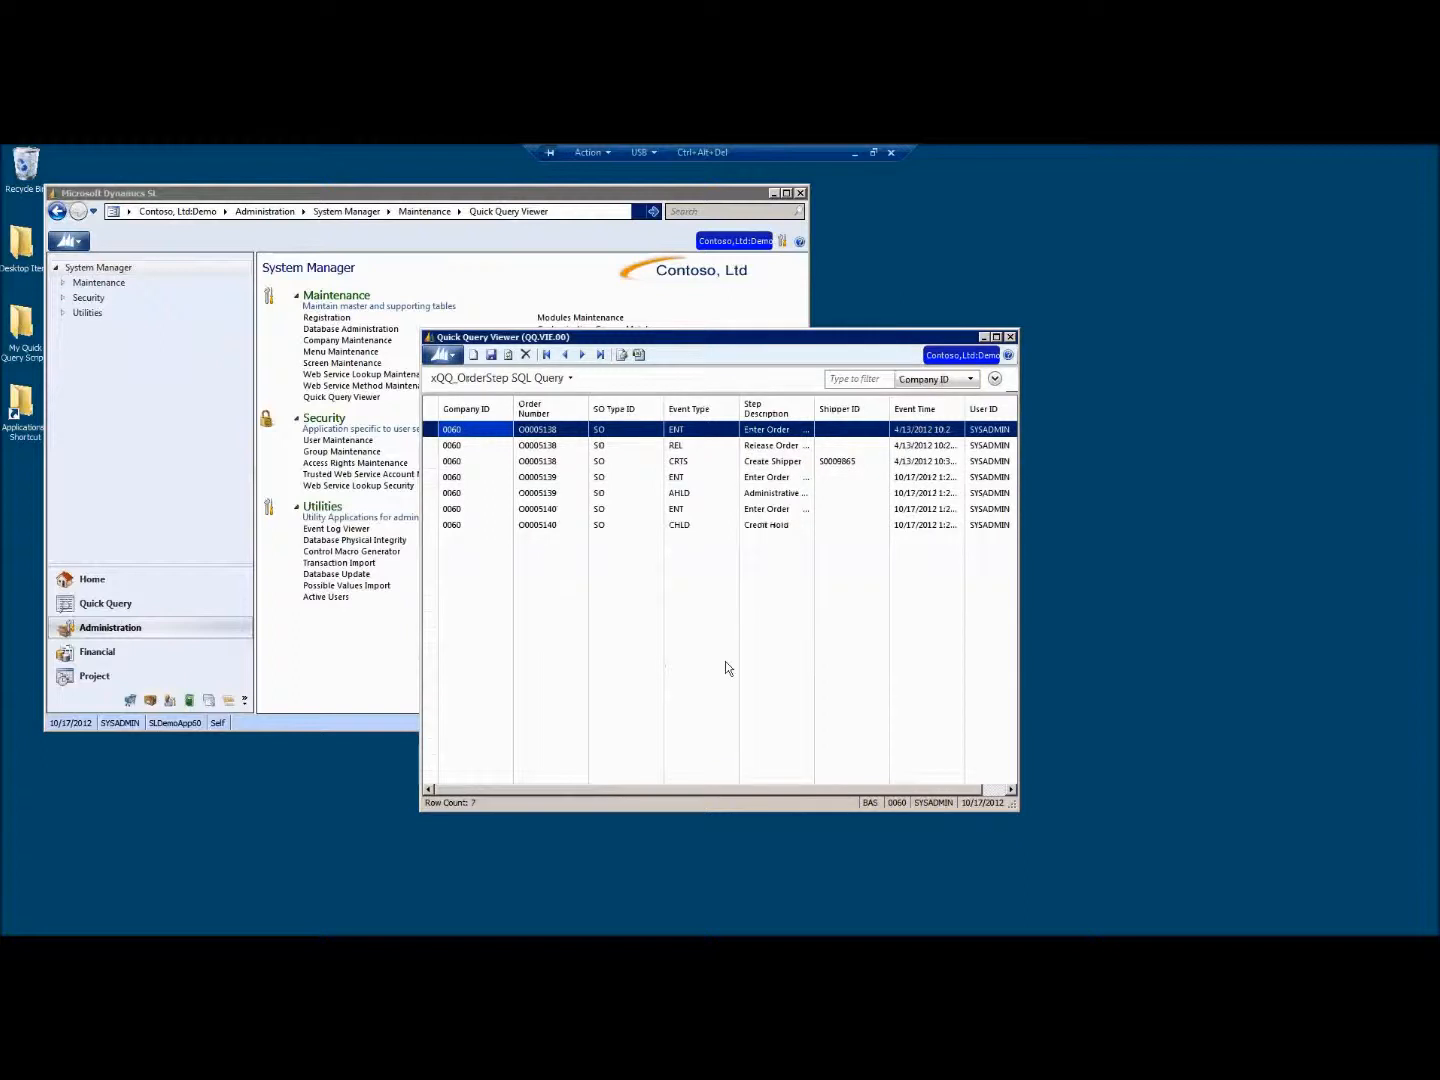
# Widen the Quick Query Viewer window and the Step Description and Event Time columns so their contents fit
pyautogui.moveTo(421, 715); pyautogui.dragTo(257, 716)
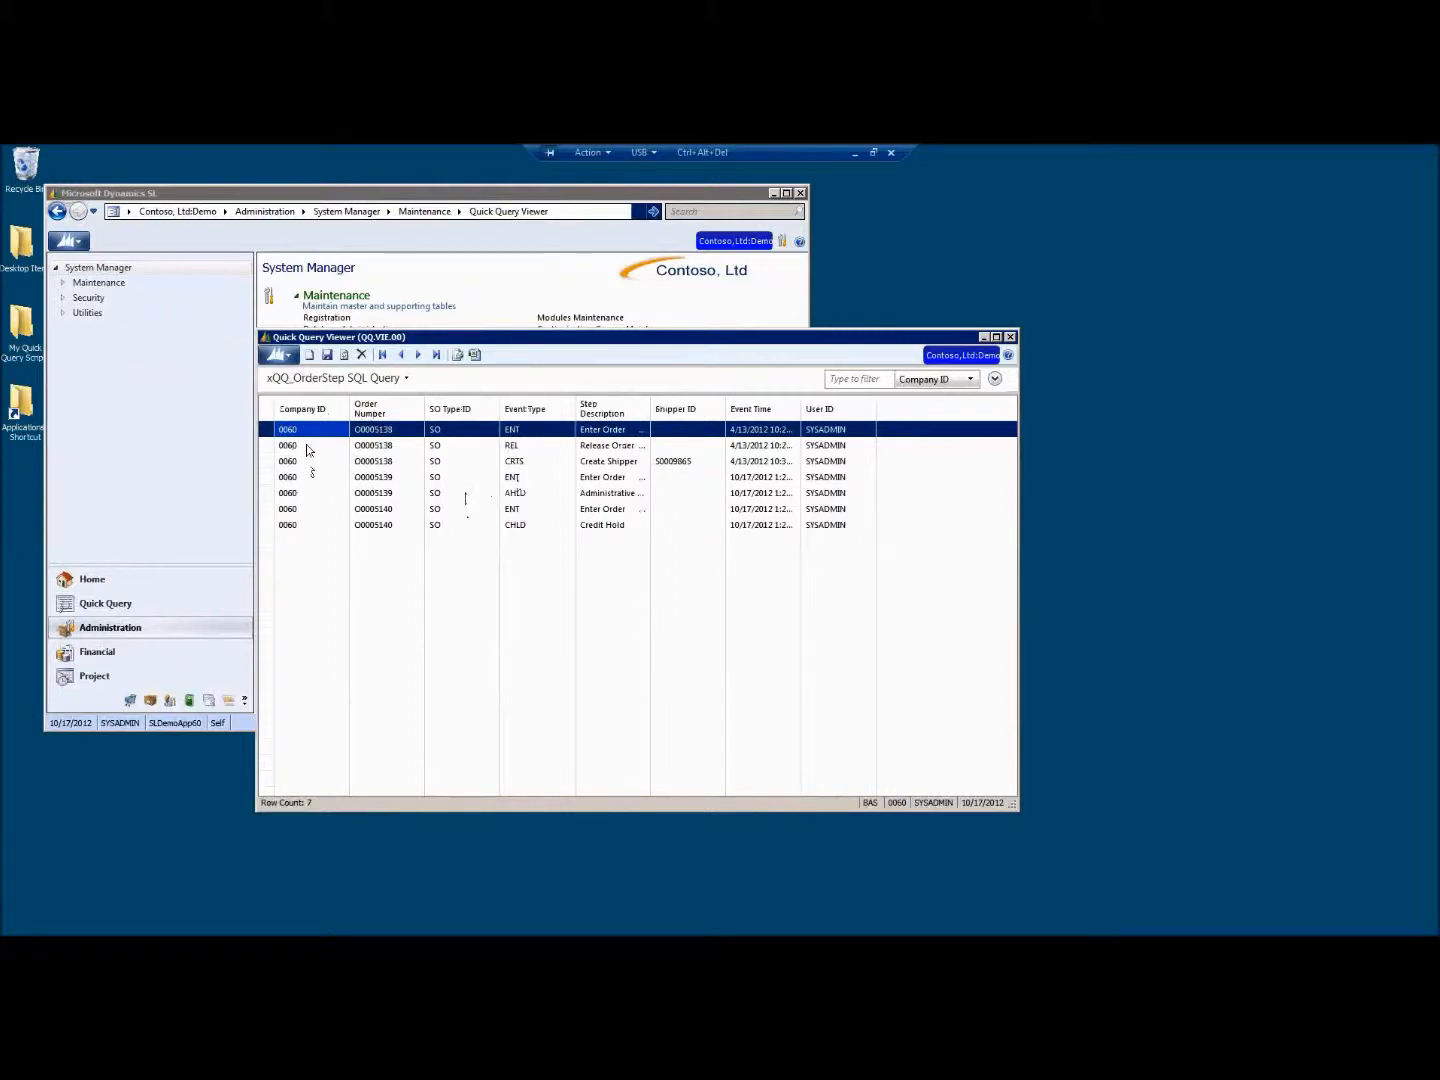
pyautogui.moveTo(652, 408); pyautogui.dragTo(674, 408)
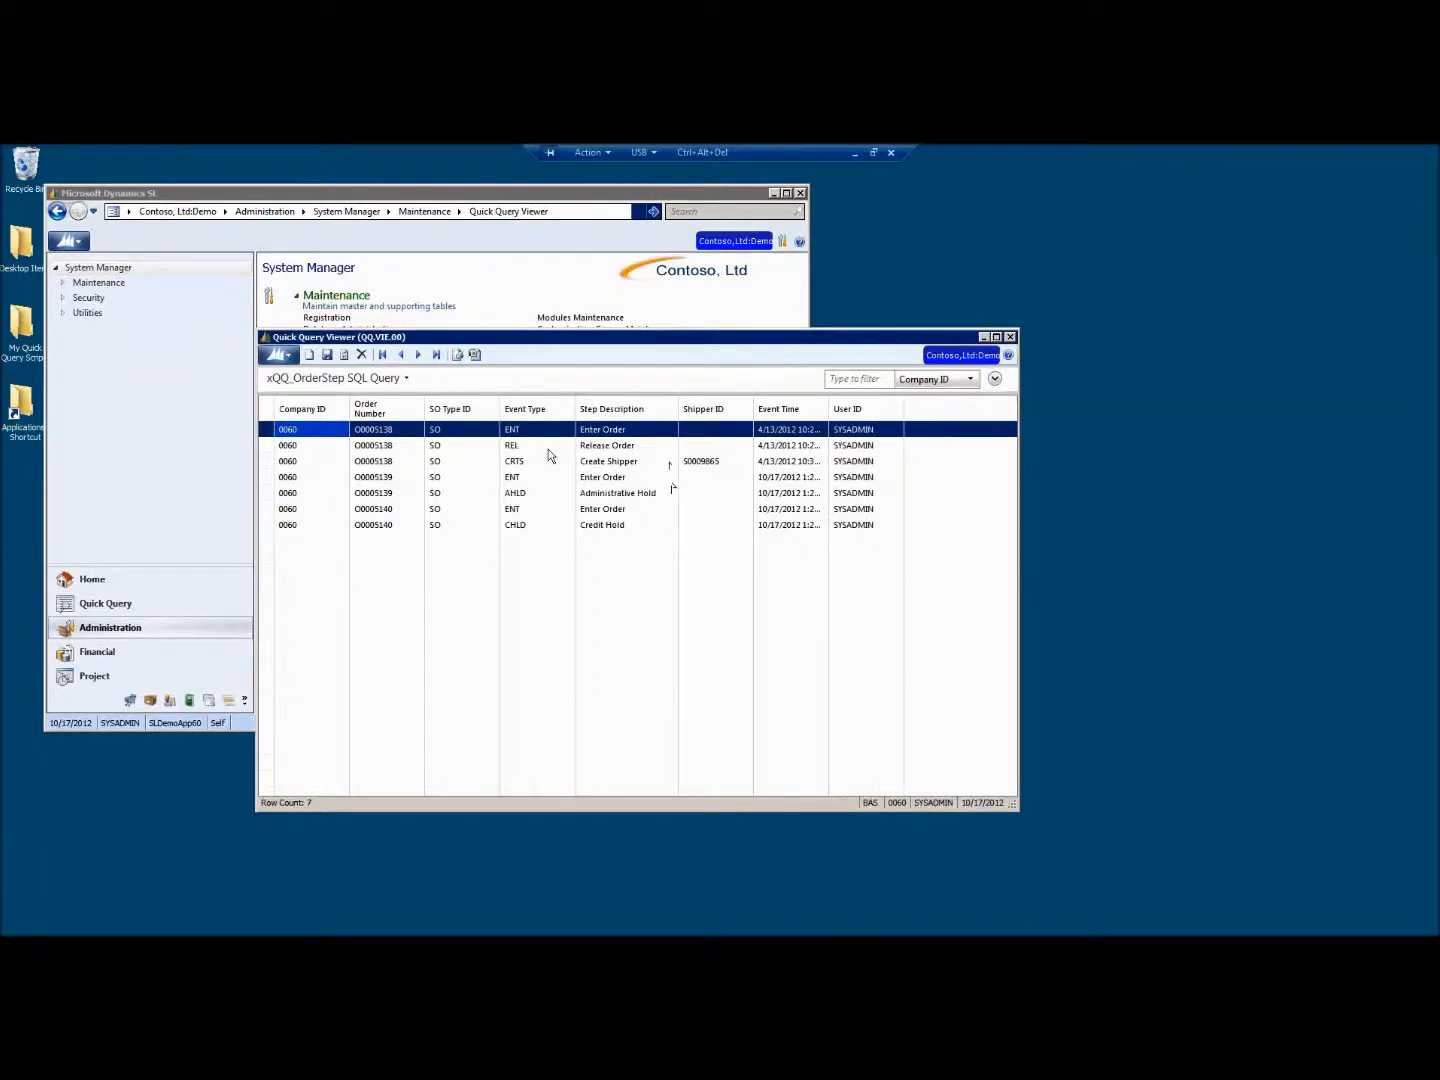
pyautogui.moveTo(829, 408); pyautogui.dragTo(869, 408)
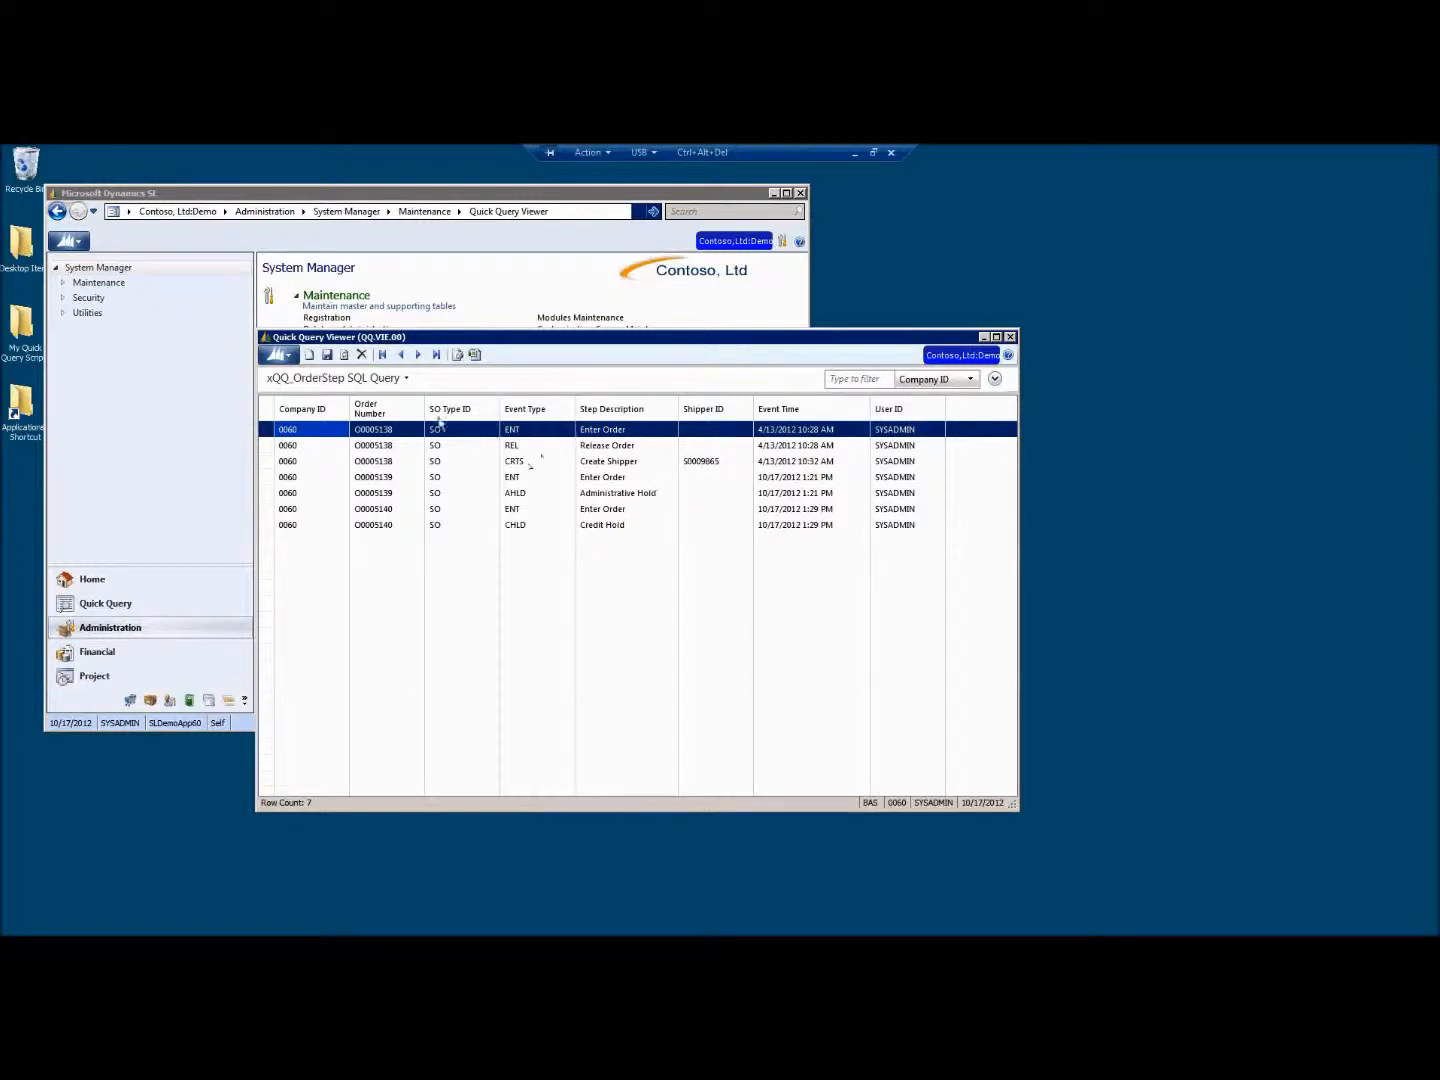
# Begin saving the base query view with description Order Step Status, related business module Order Management and screen number QQORDST
pyautogui.click(330, 356)
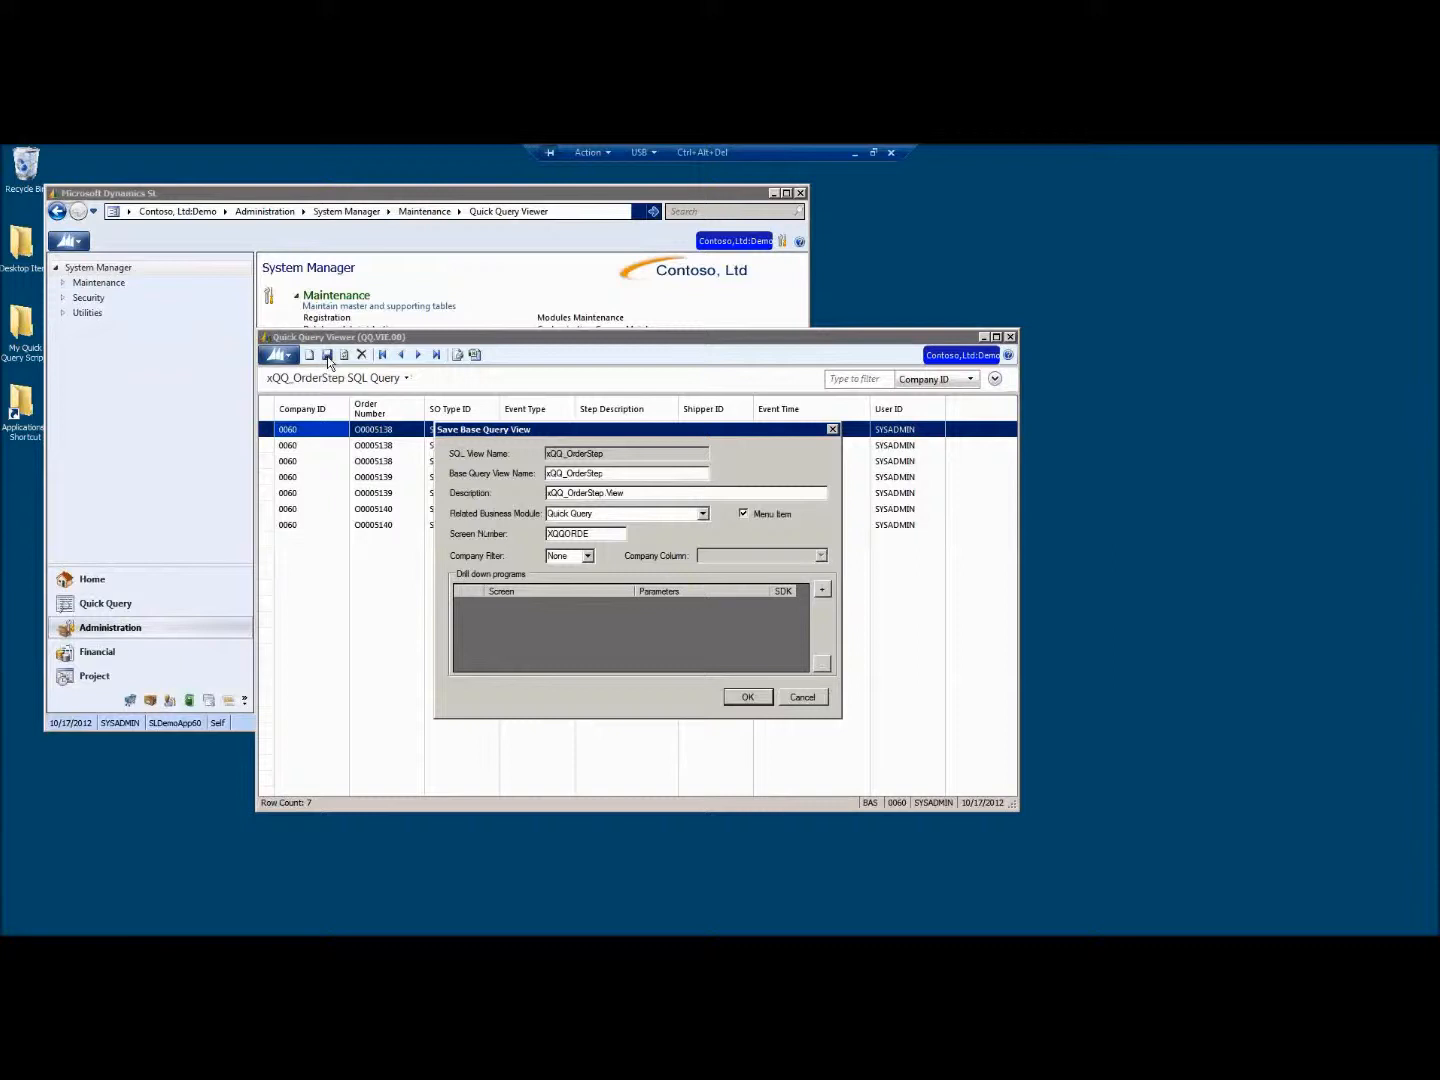
pyautogui.click(618, 474)
pyautogui.click(635, 491)
pyautogui.moveTo(635, 492); pyautogui.dragTo(543, 491)
pyautogui.write('Order Step Status')
pyautogui.click(703, 514)
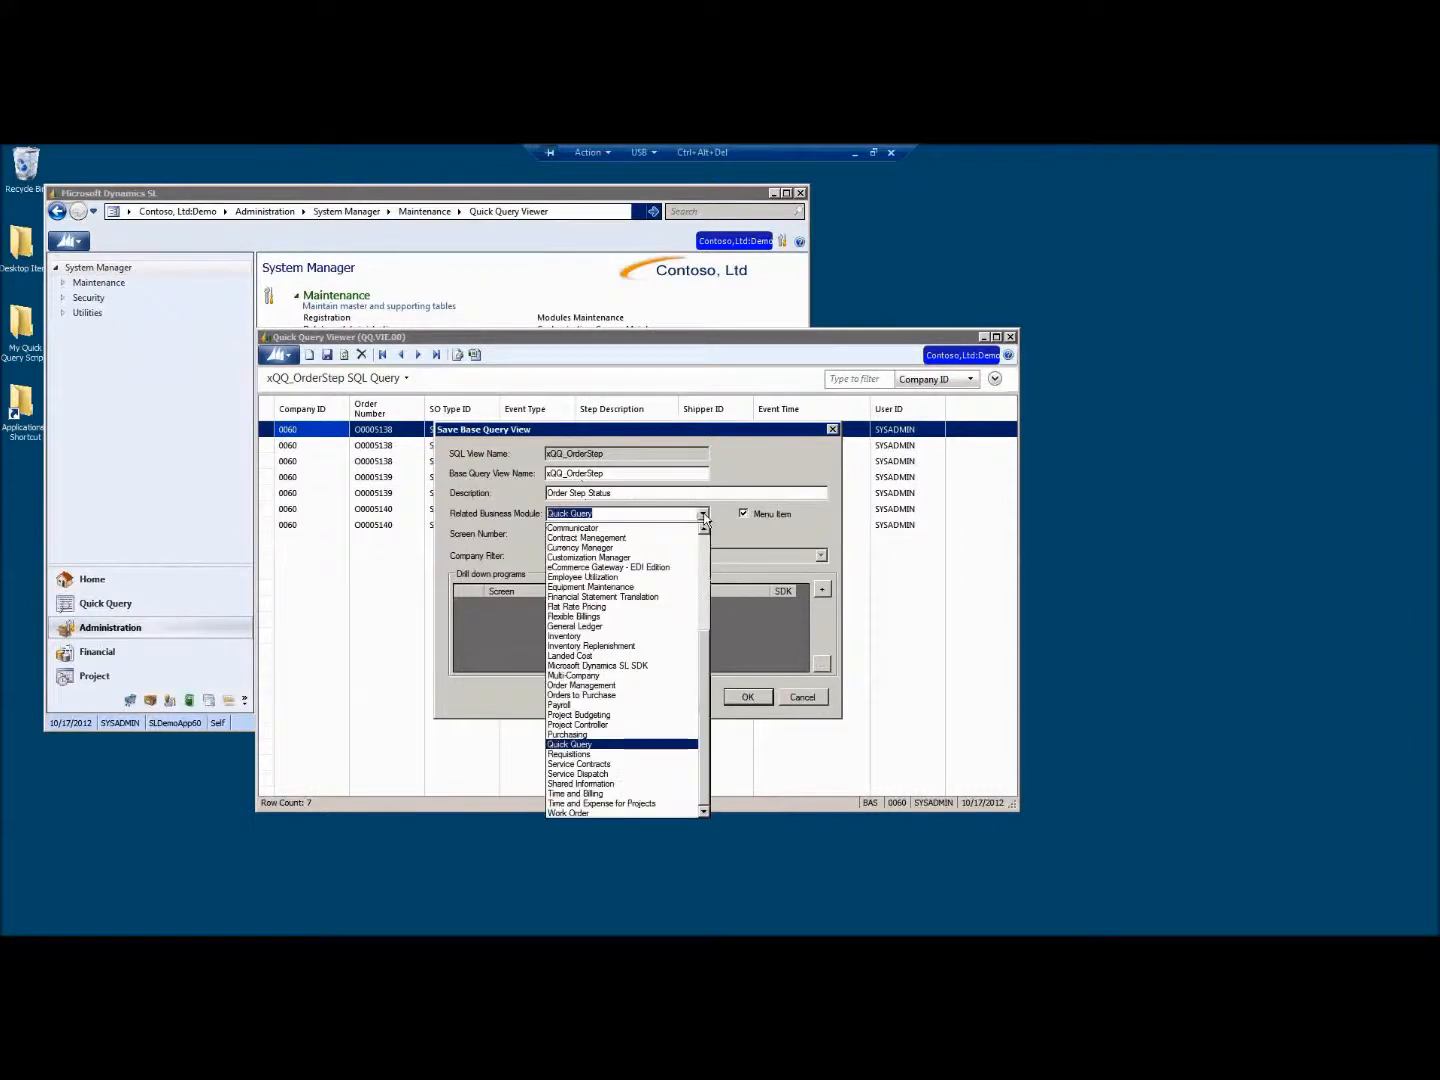
pyautogui.click(668, 686)
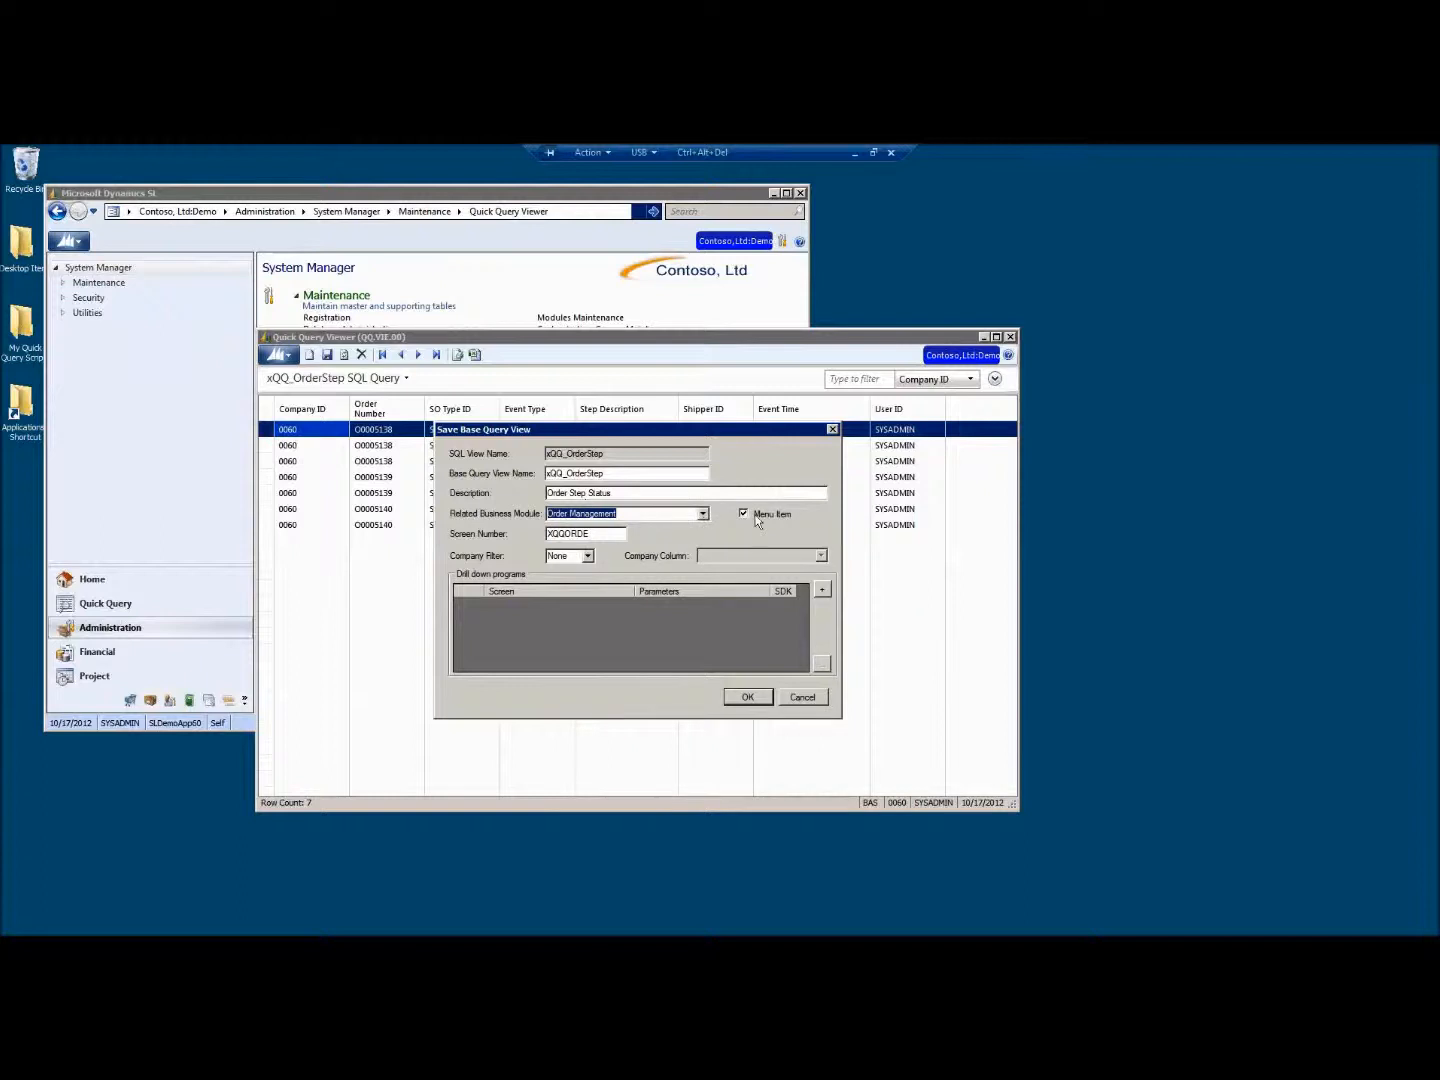
pyautogui.click(599, 533)
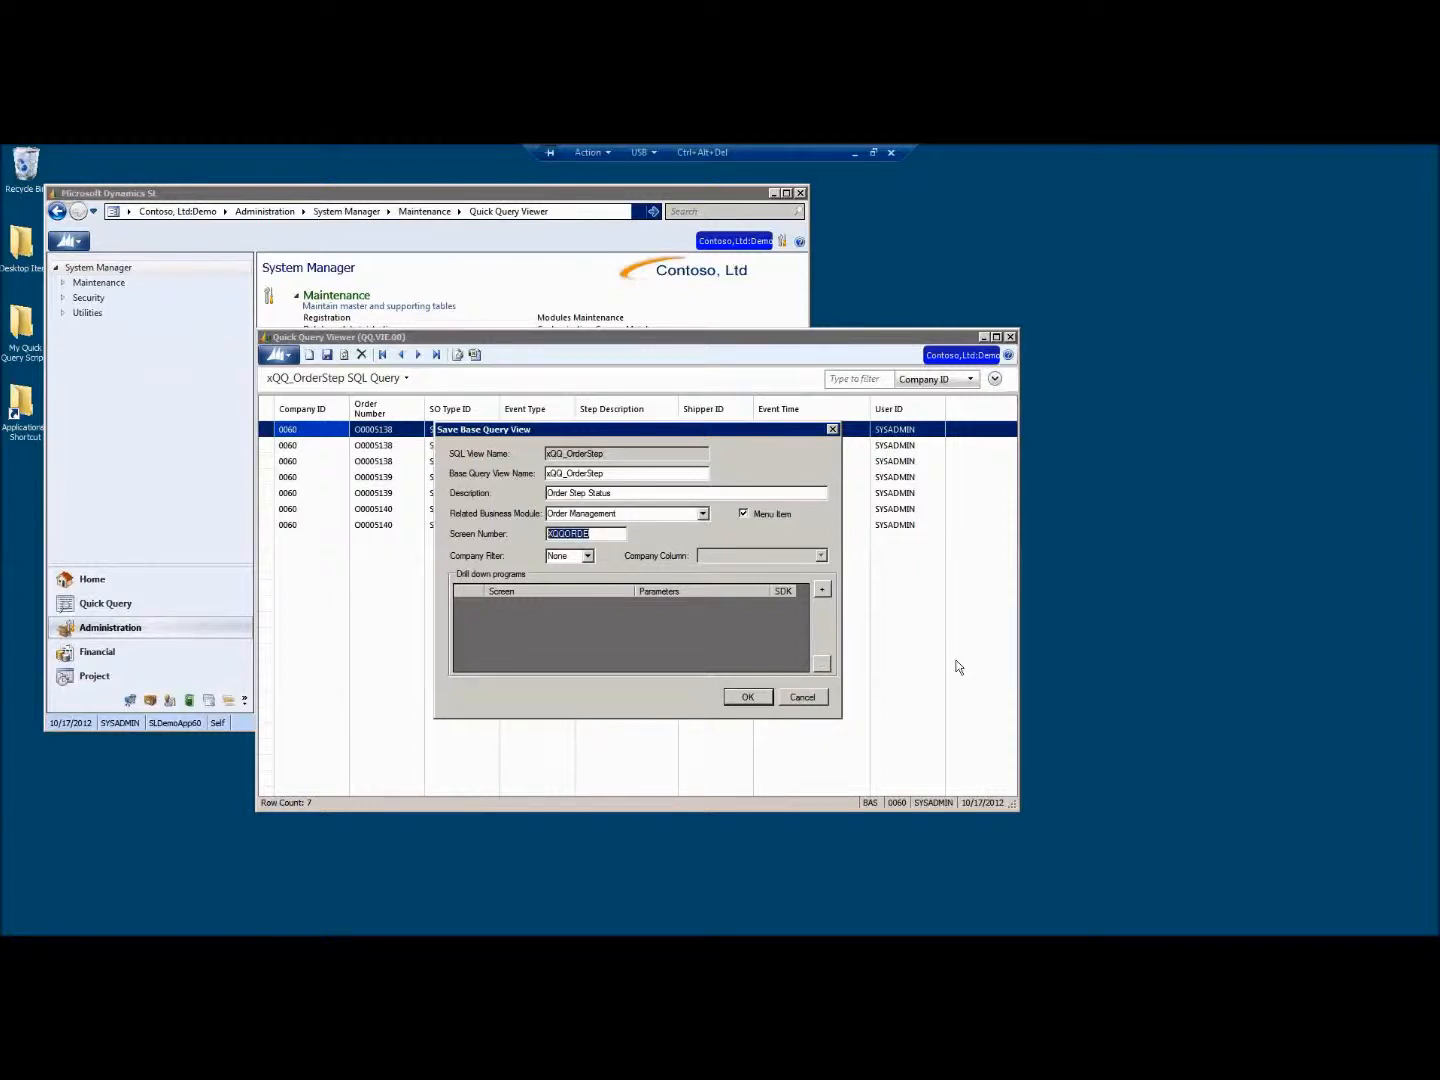
pyautogui.write('QQORDST')
# Set the base query view's company filter to Current, using Company ID as the company column
pyautogui.click(588, 556)
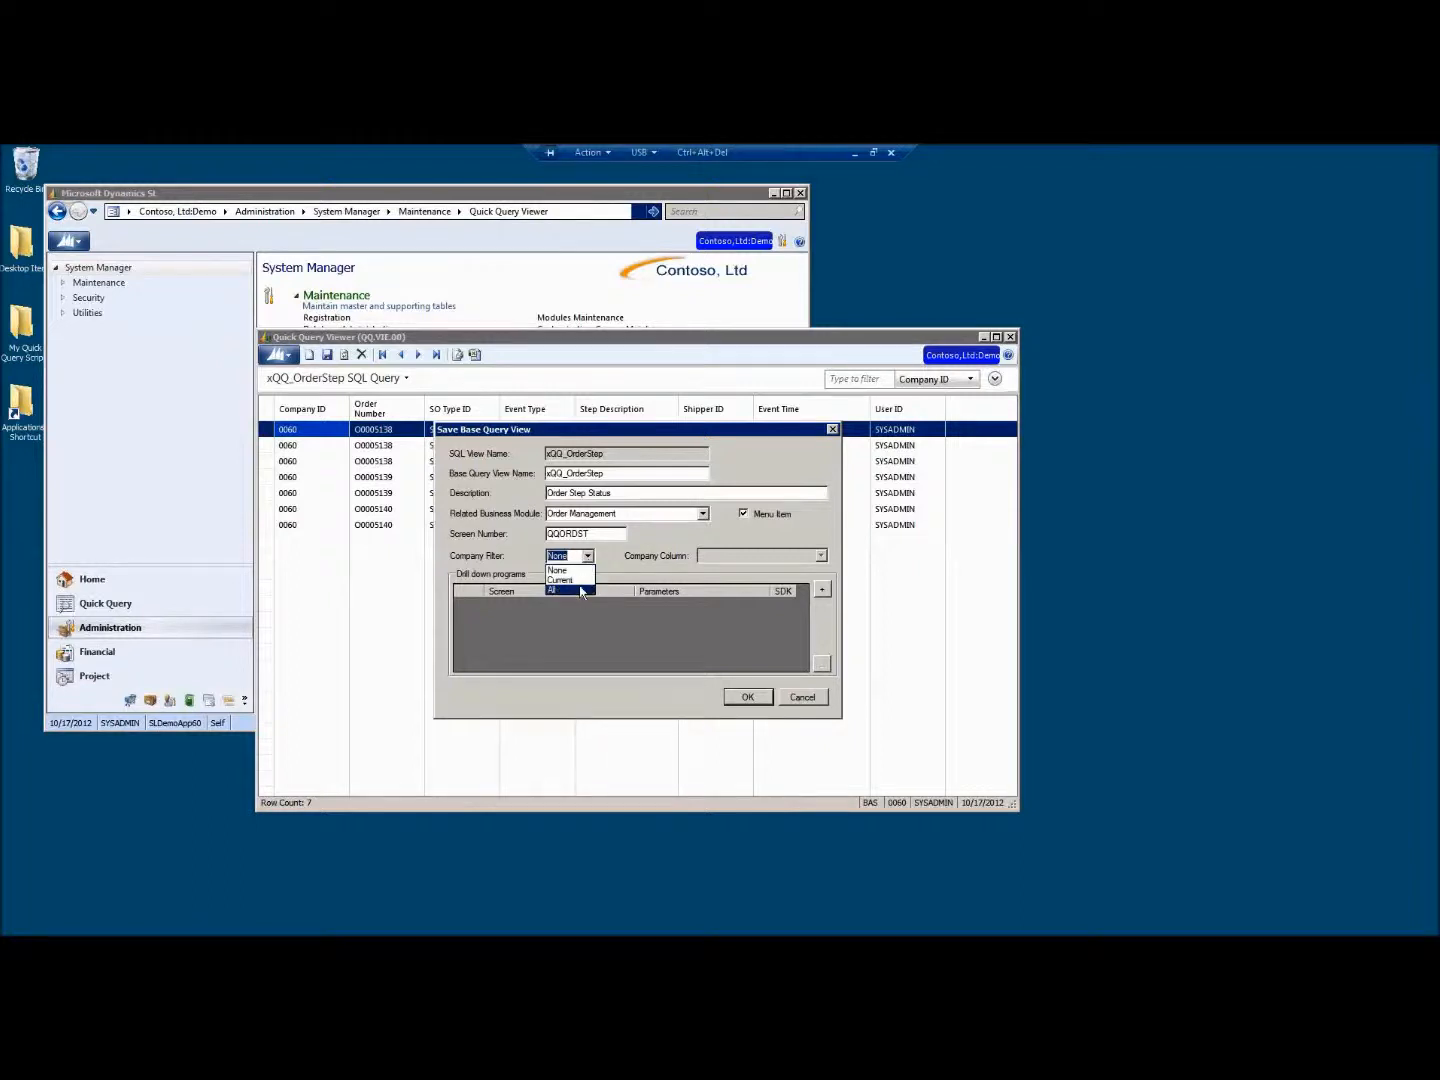
pyautogui.click(589, 579)
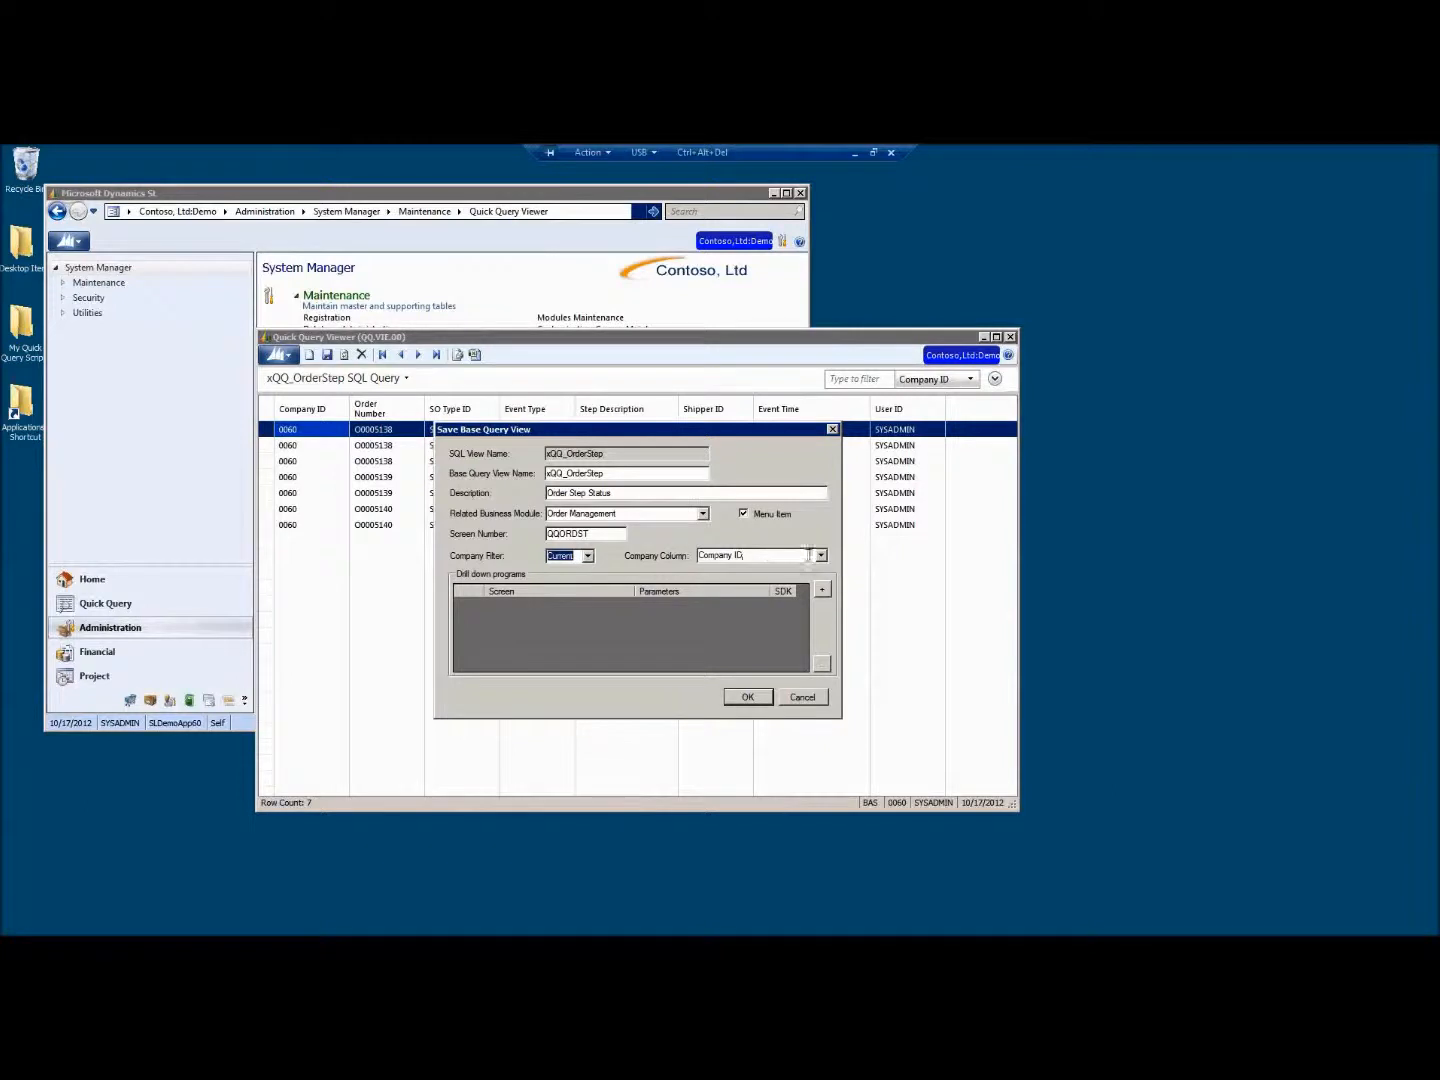
pyautogui.click(822, 558)
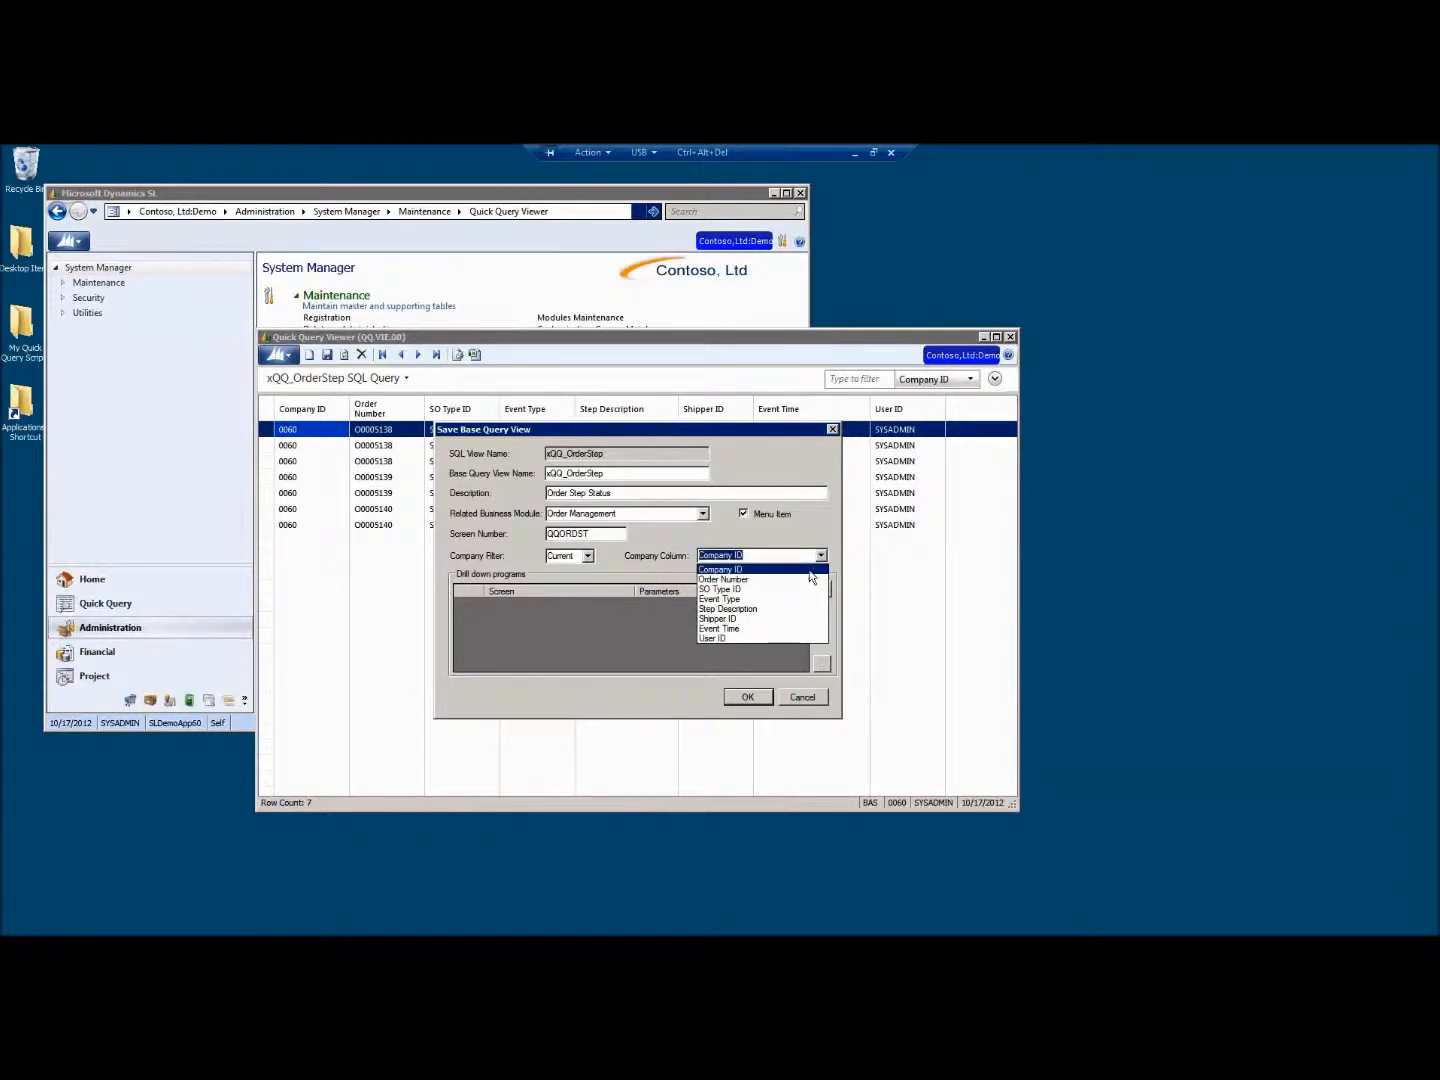
pyautogui.click(808, 570)
pyautogui.click(591, 555)
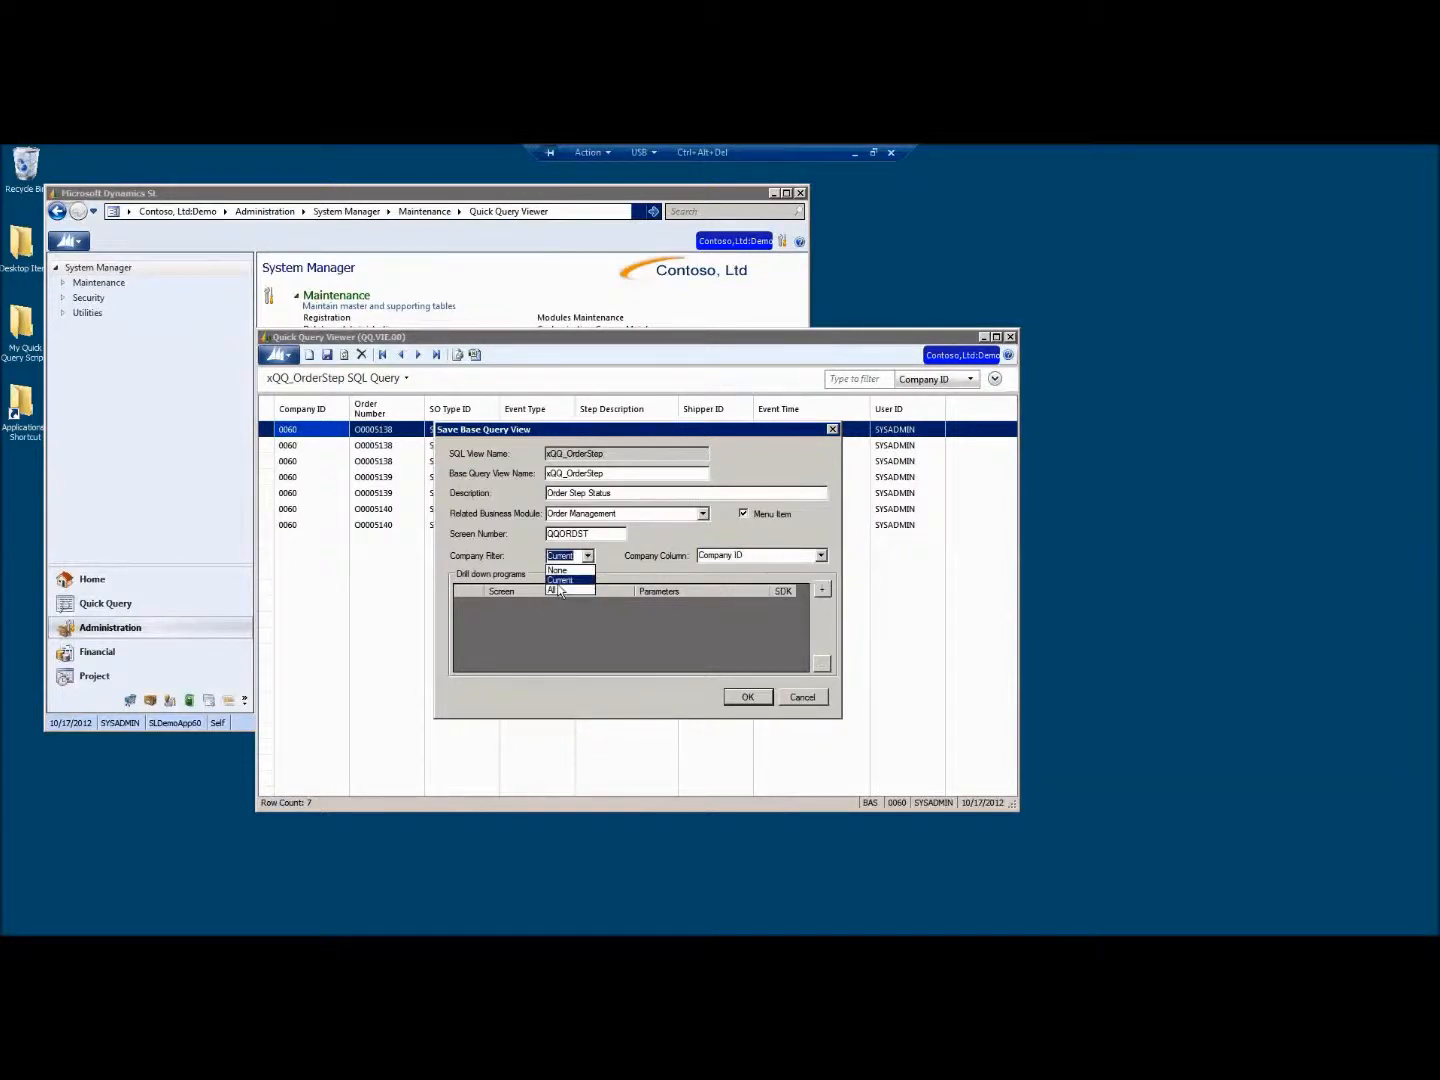
pyautogui.click(619, 556)
# Start a drill-down program for the query view and choose 4010000 - Sales Order Entry as its screen
pyautogui.click(822, 591)
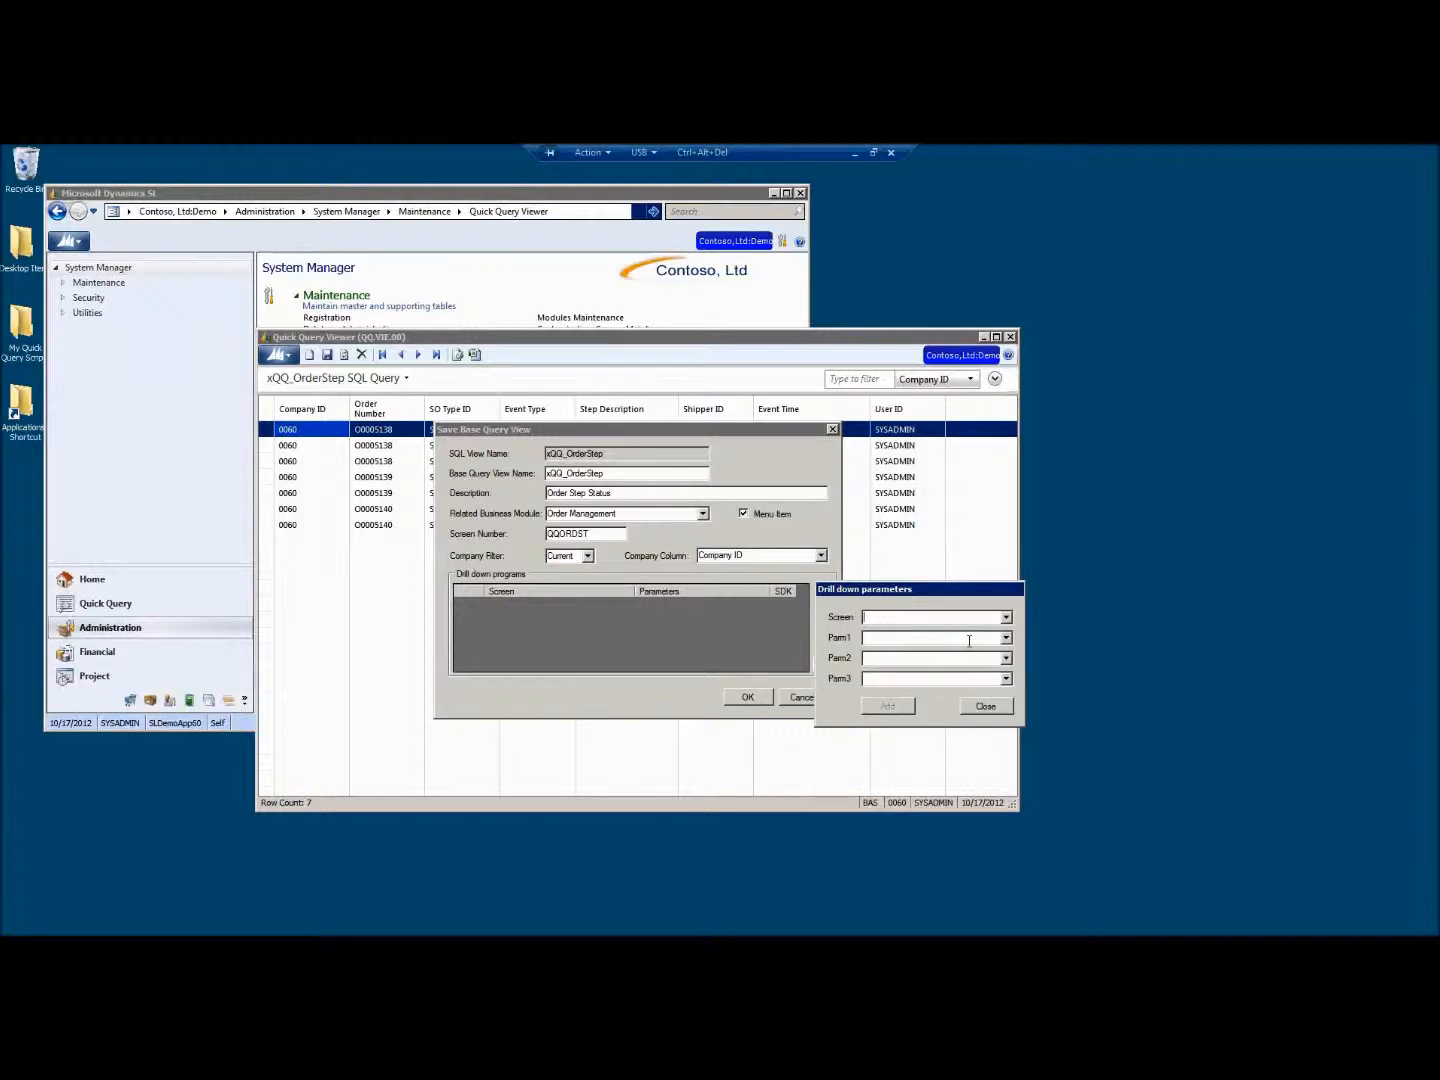
pyautogui.click(1006, 617)
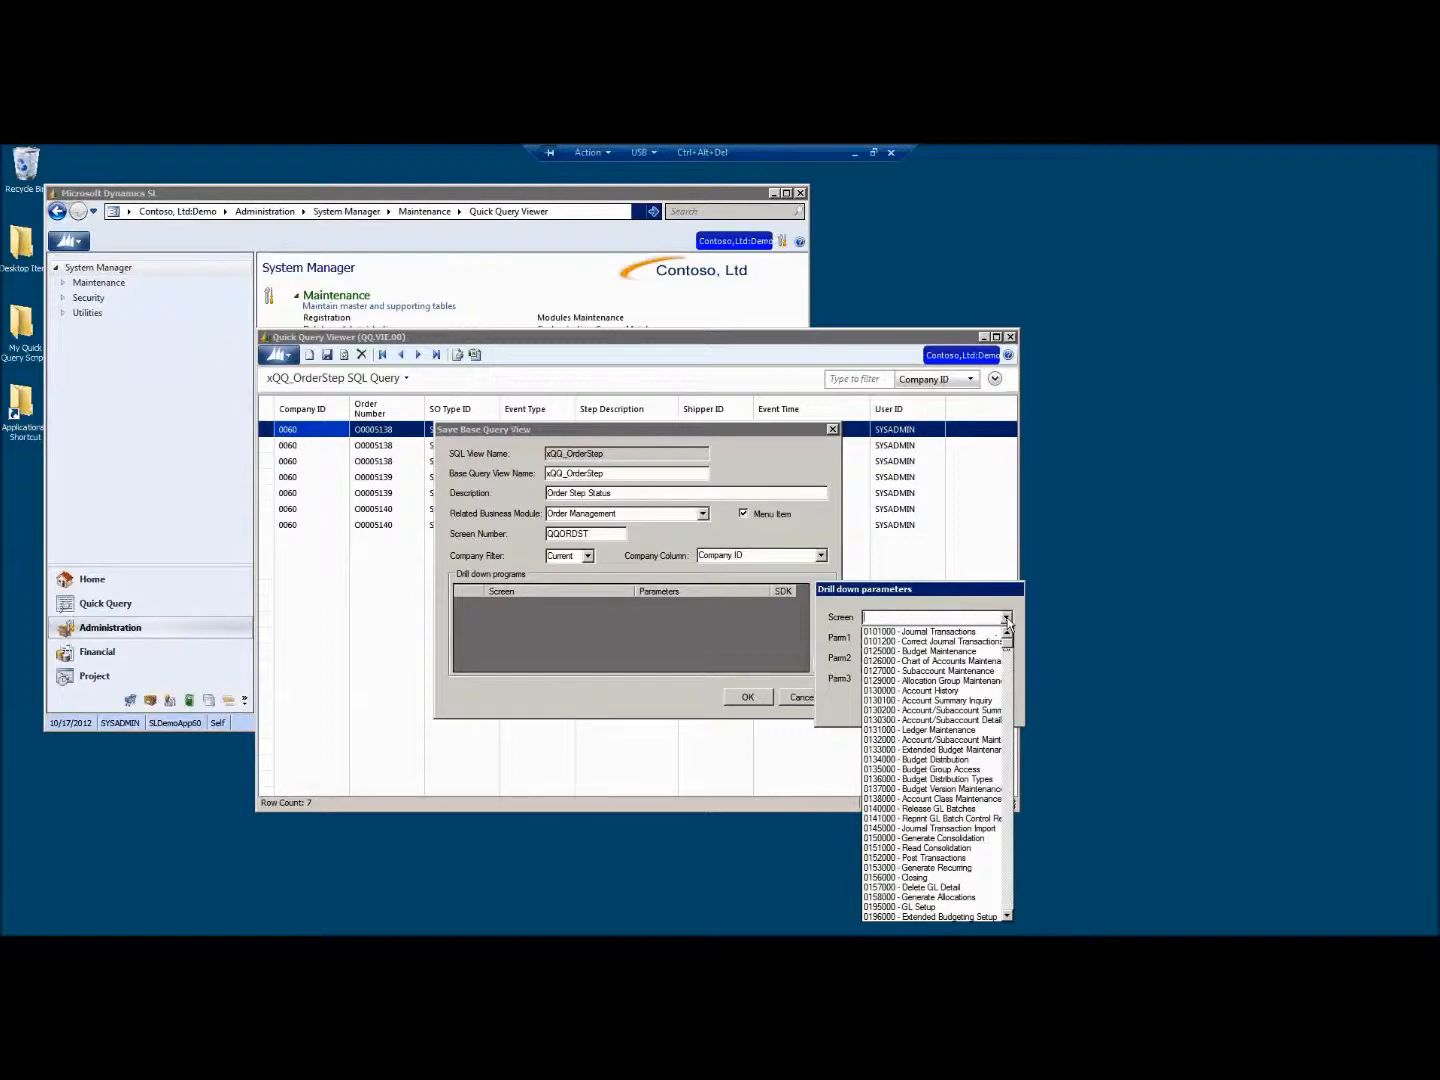
pyautogui.moveTo(1007, 644); pyautogui.dragTo(1003, 738)
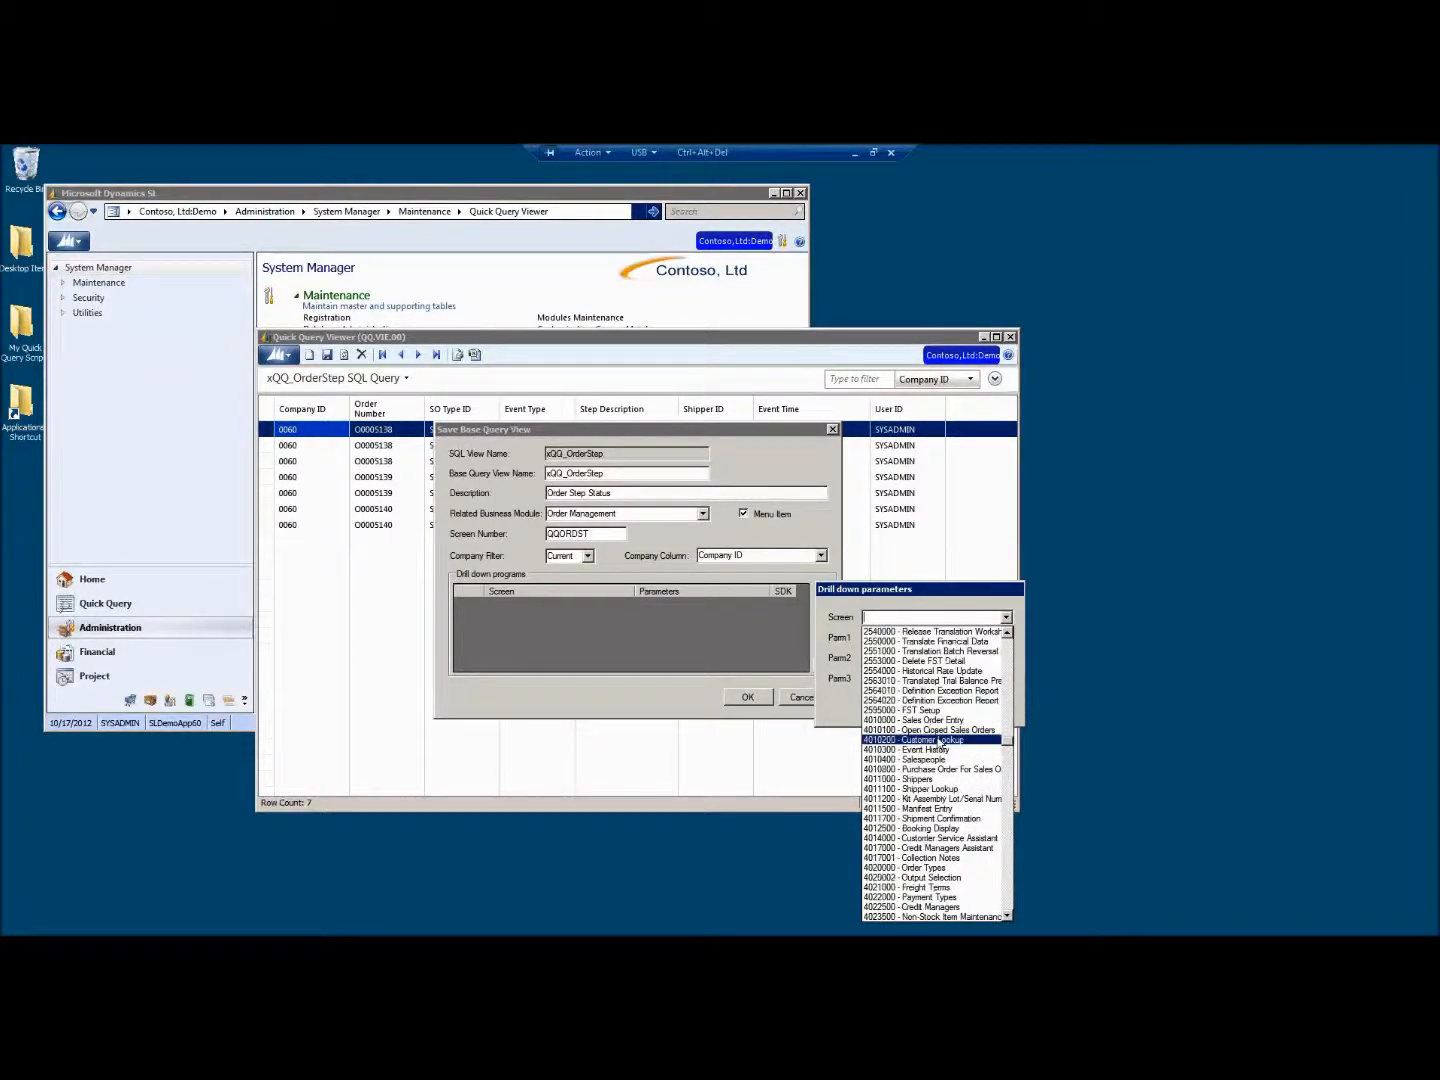
pyautogui.click(913, 732)
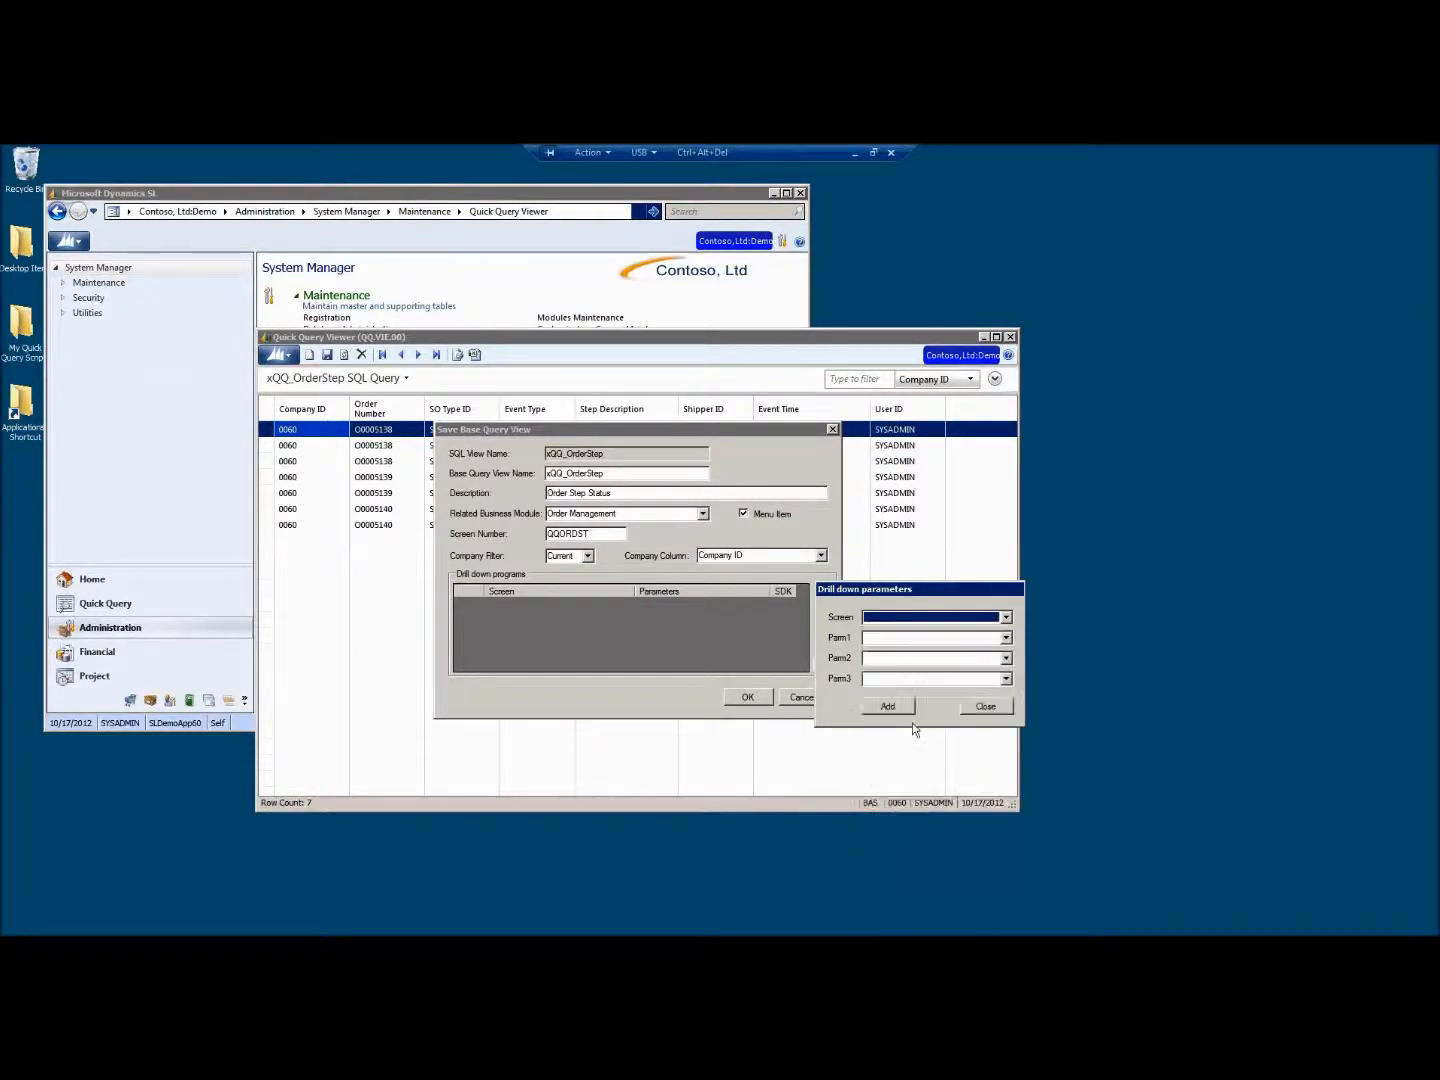
pyautogui.click(1007, 620)
pyautogui.click(964, 635)
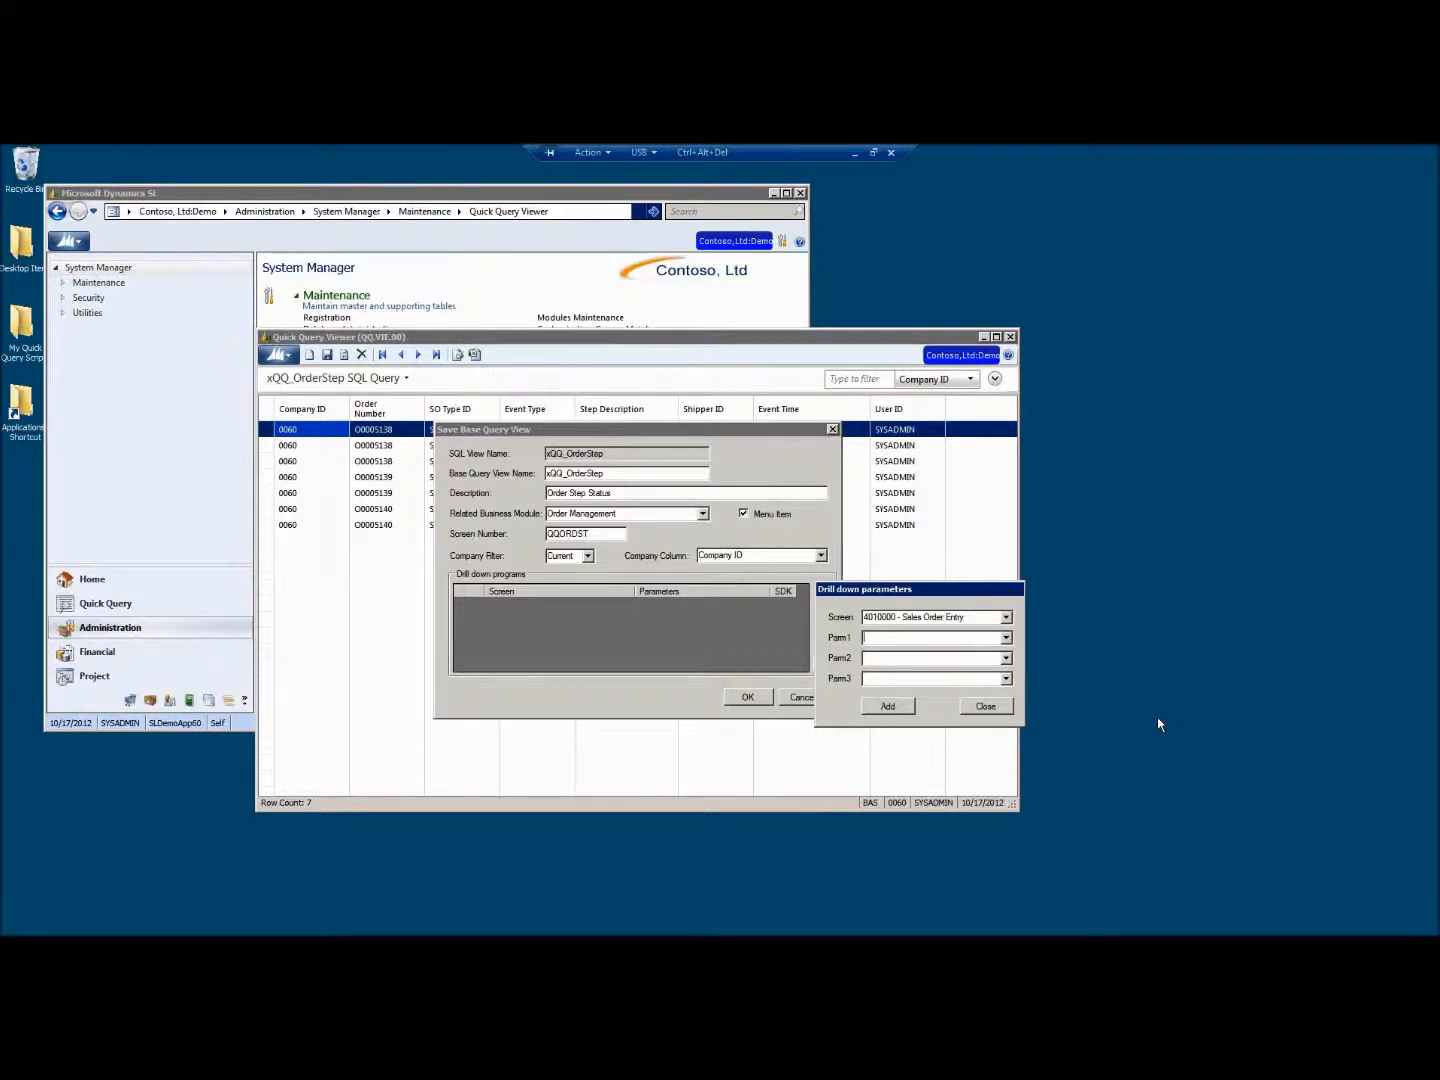
# Open Sales Order Entry from Order Management, load the first order in the order list and dismiss the system message
pyautogui.click(157, 191)
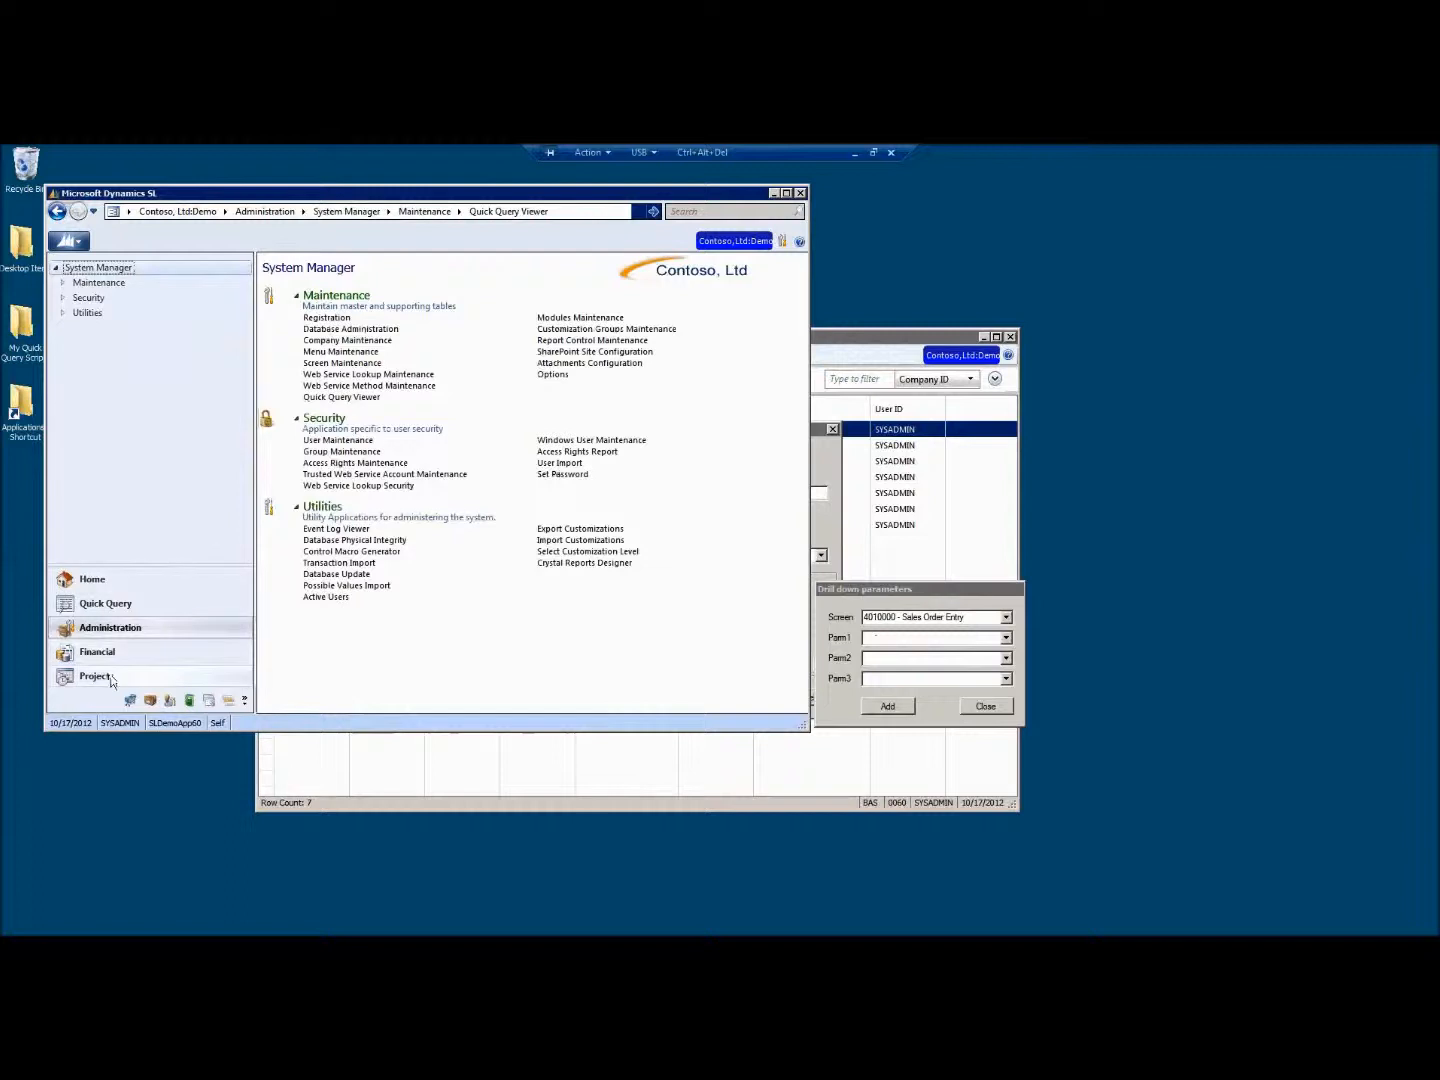
pyautogui.click(131, 700)
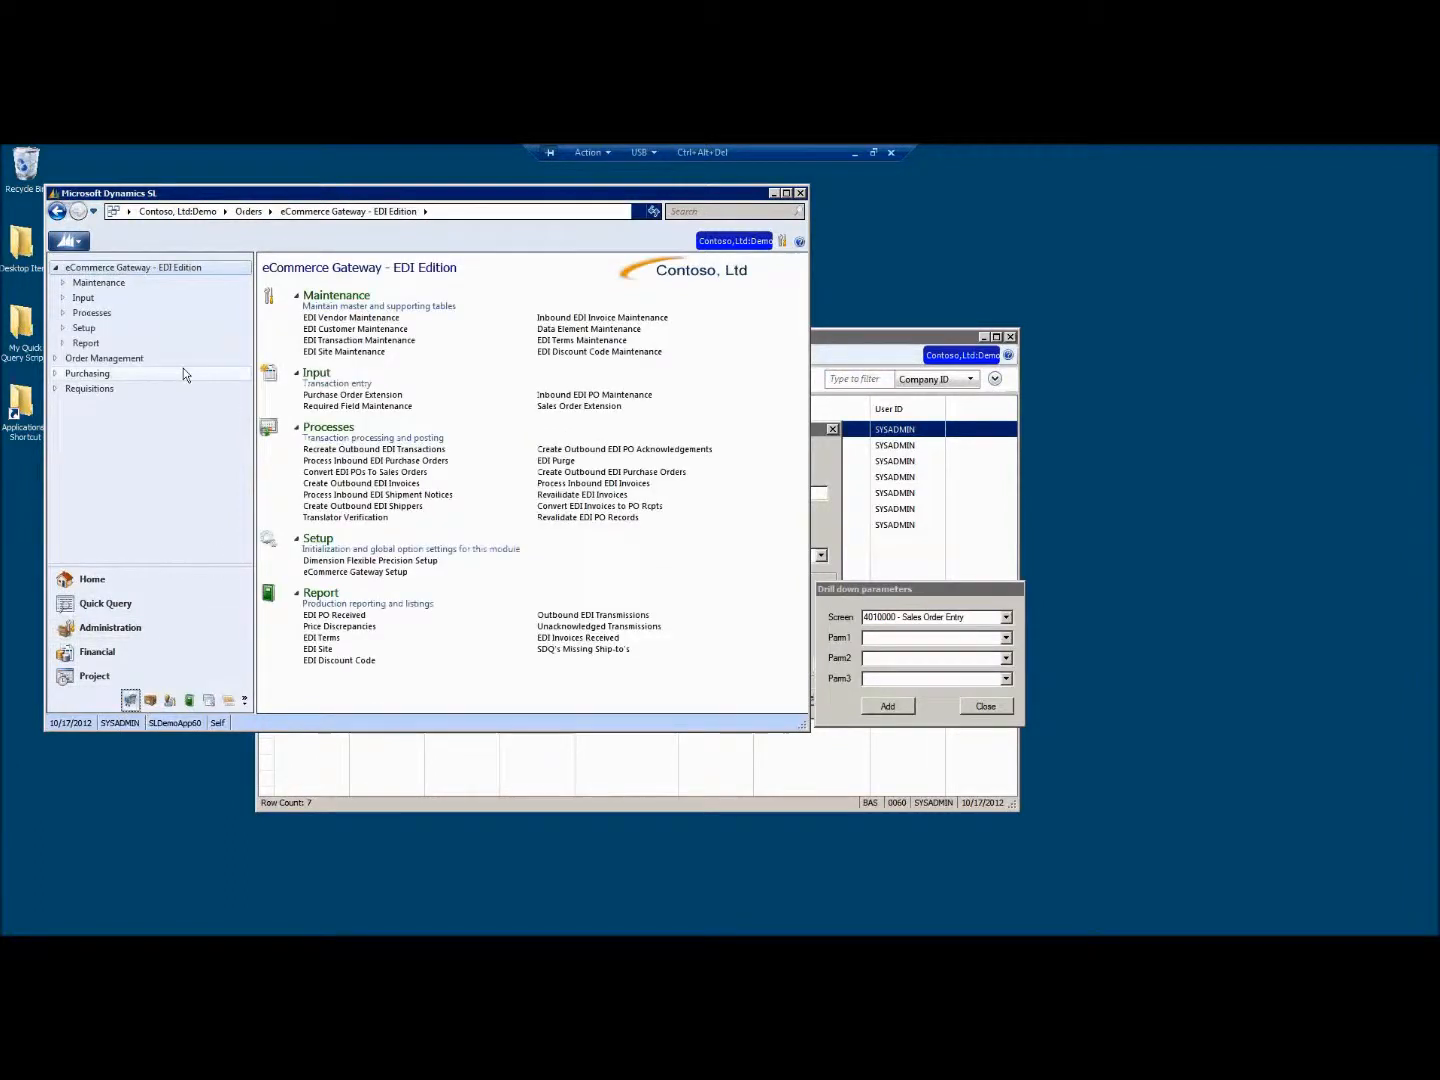
pyautogui.click(100, 359)
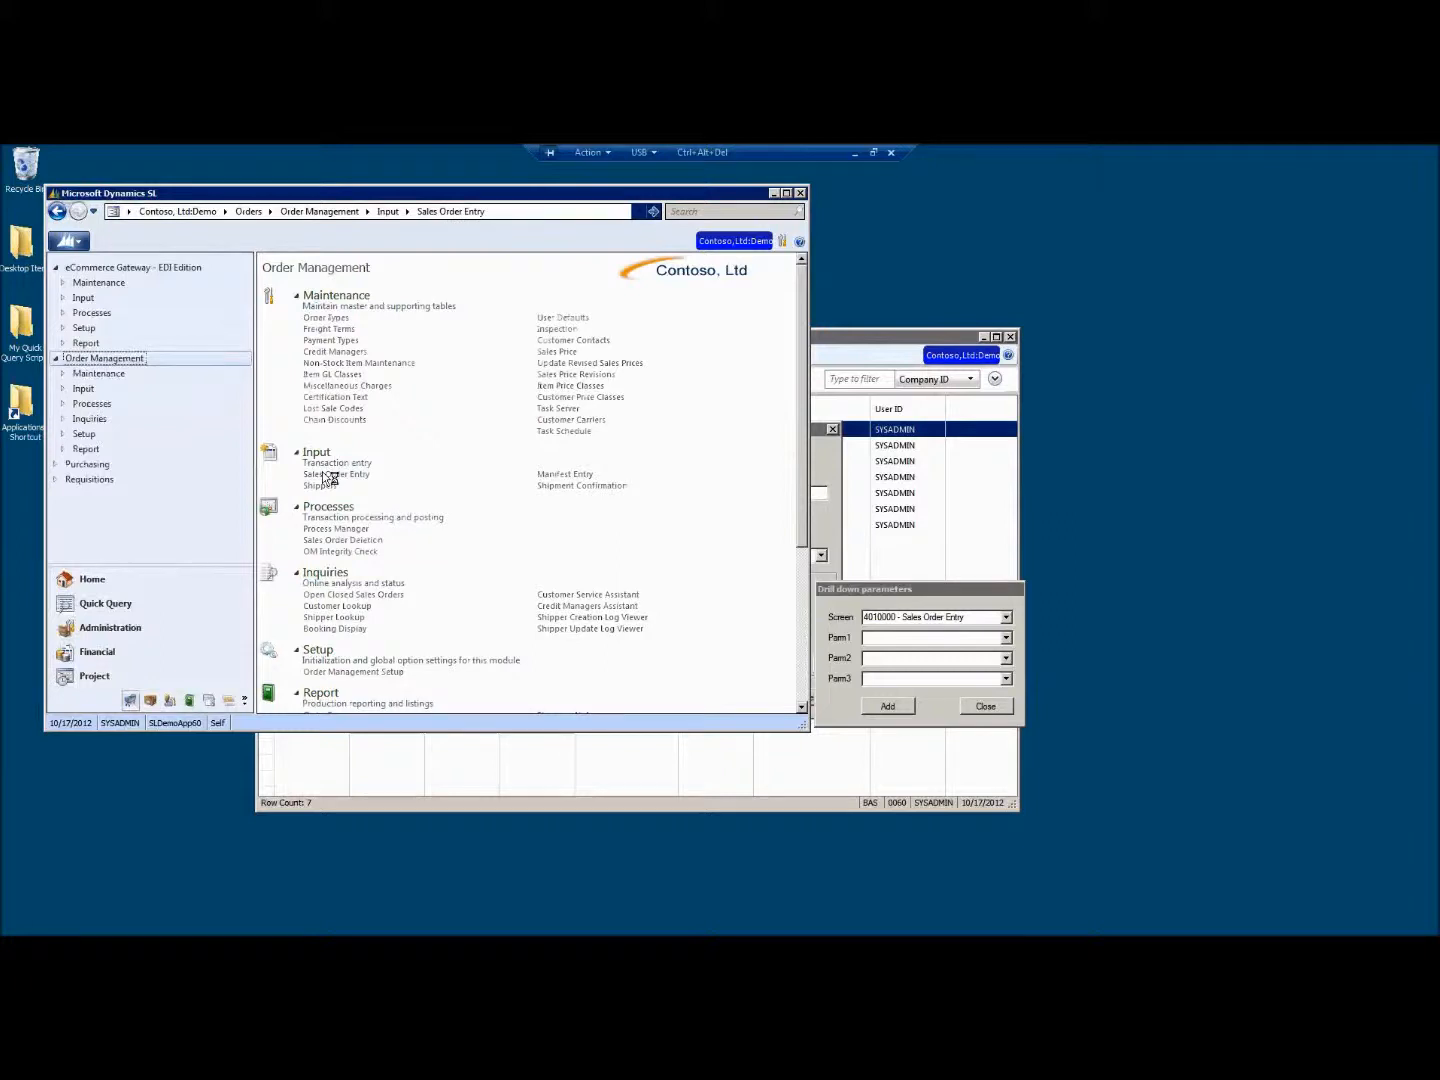
pyautogui.click(330, 475)
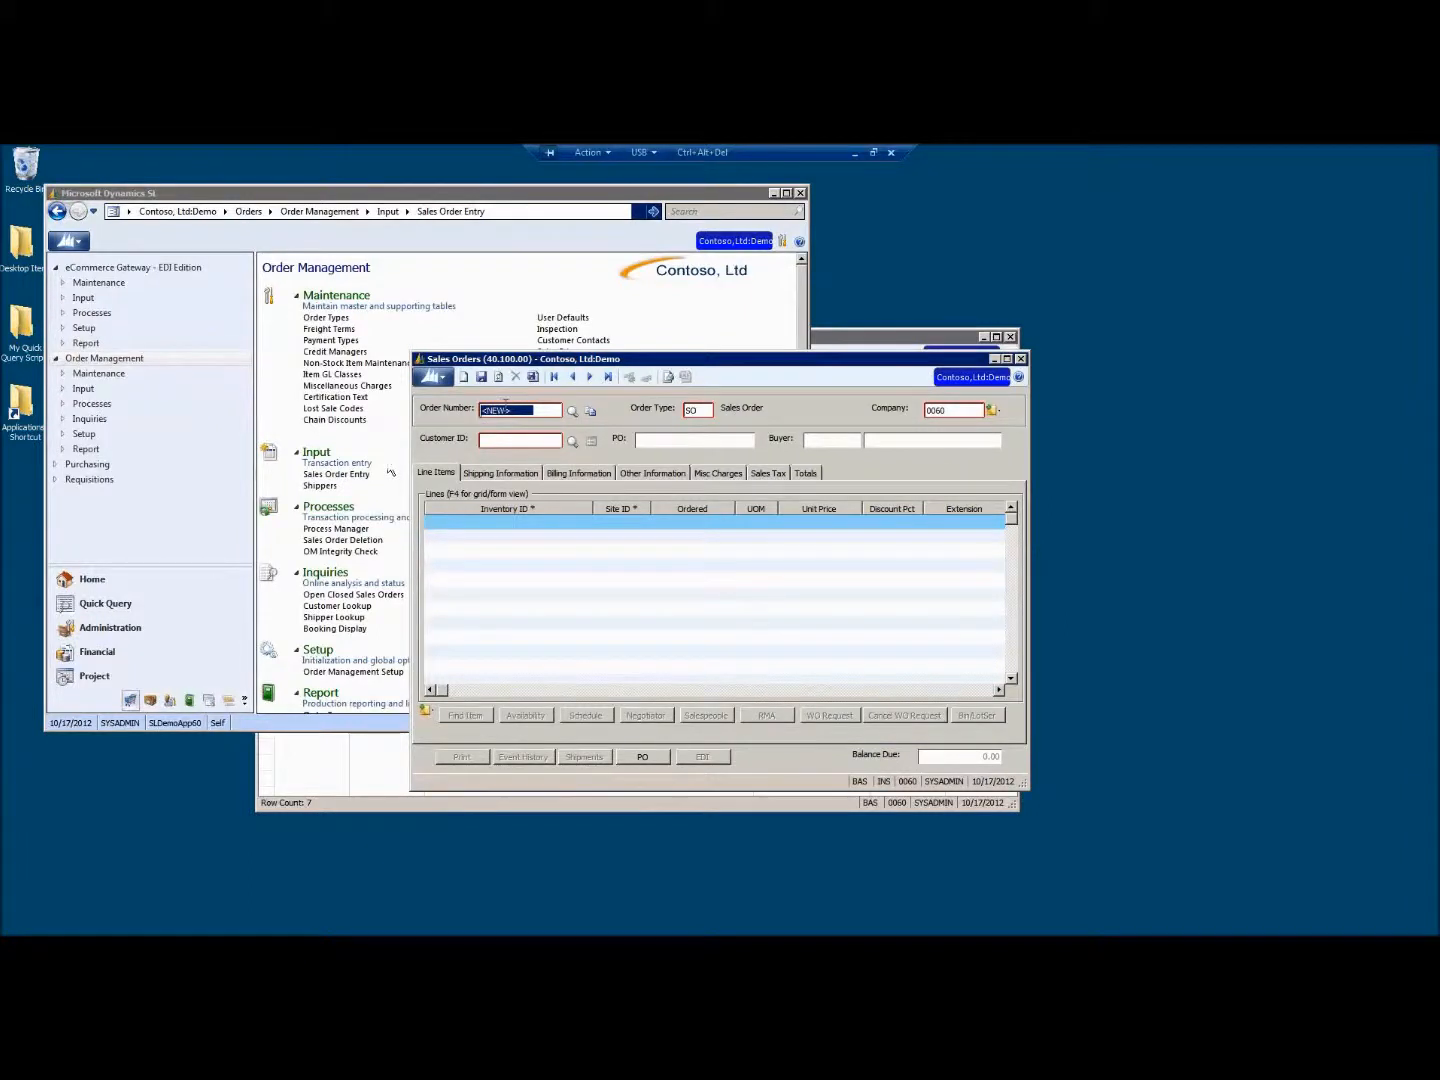
pyautogui.press('F3')
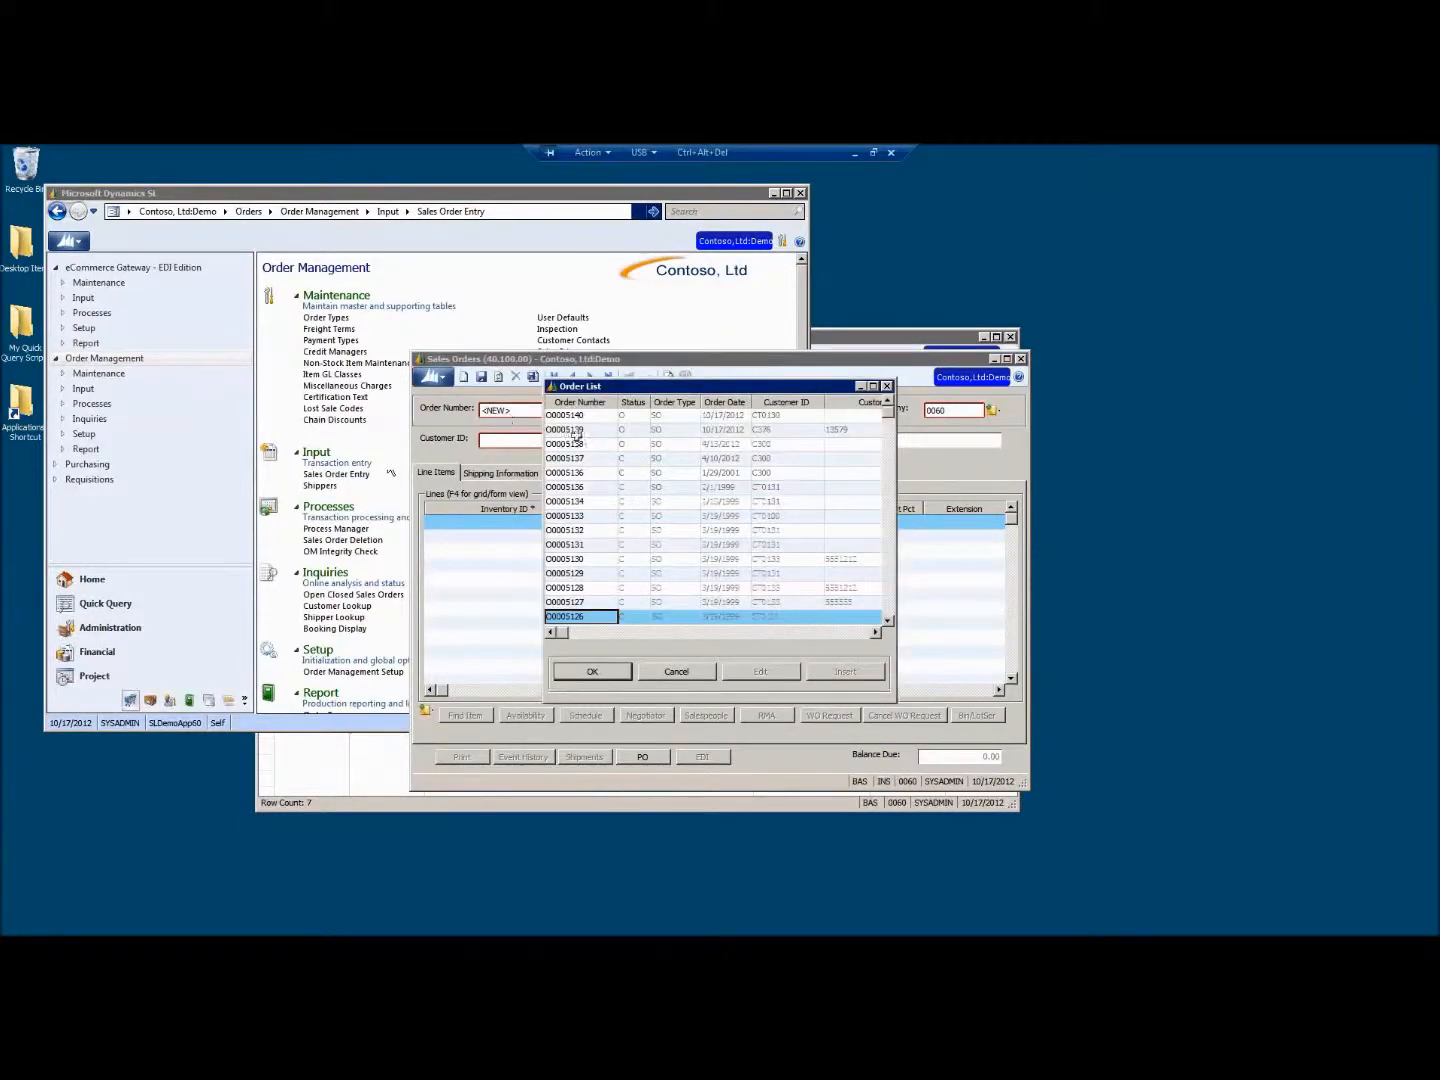
pyautogui.doubleClick(583, 418)
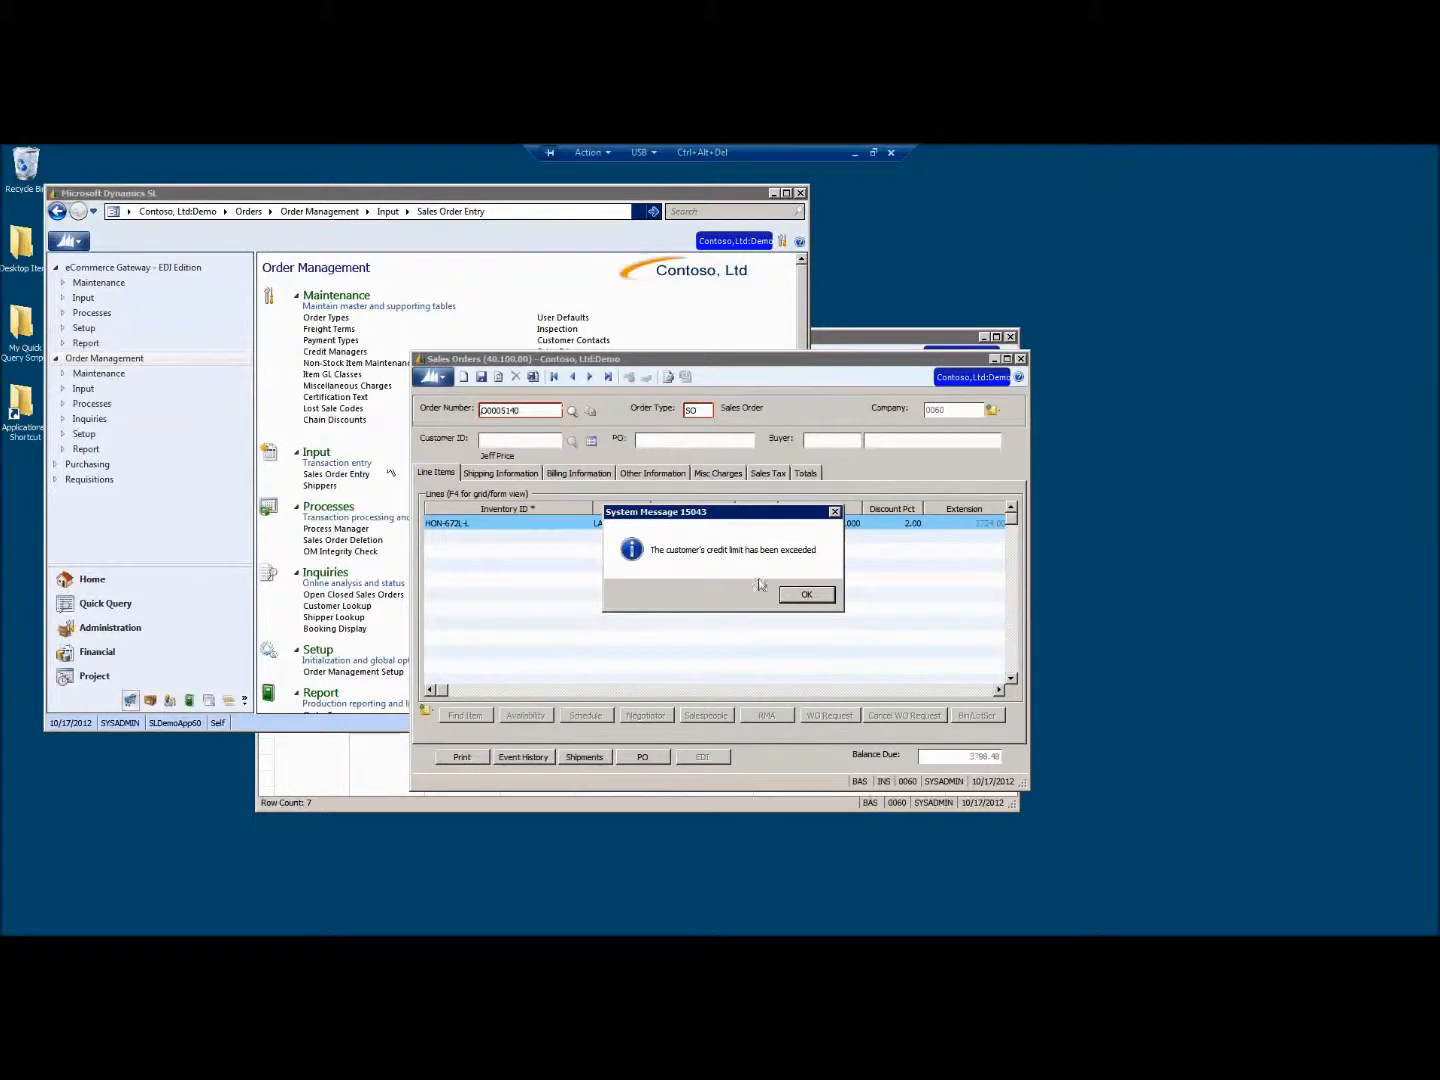
pyautogui.click(792, 592)
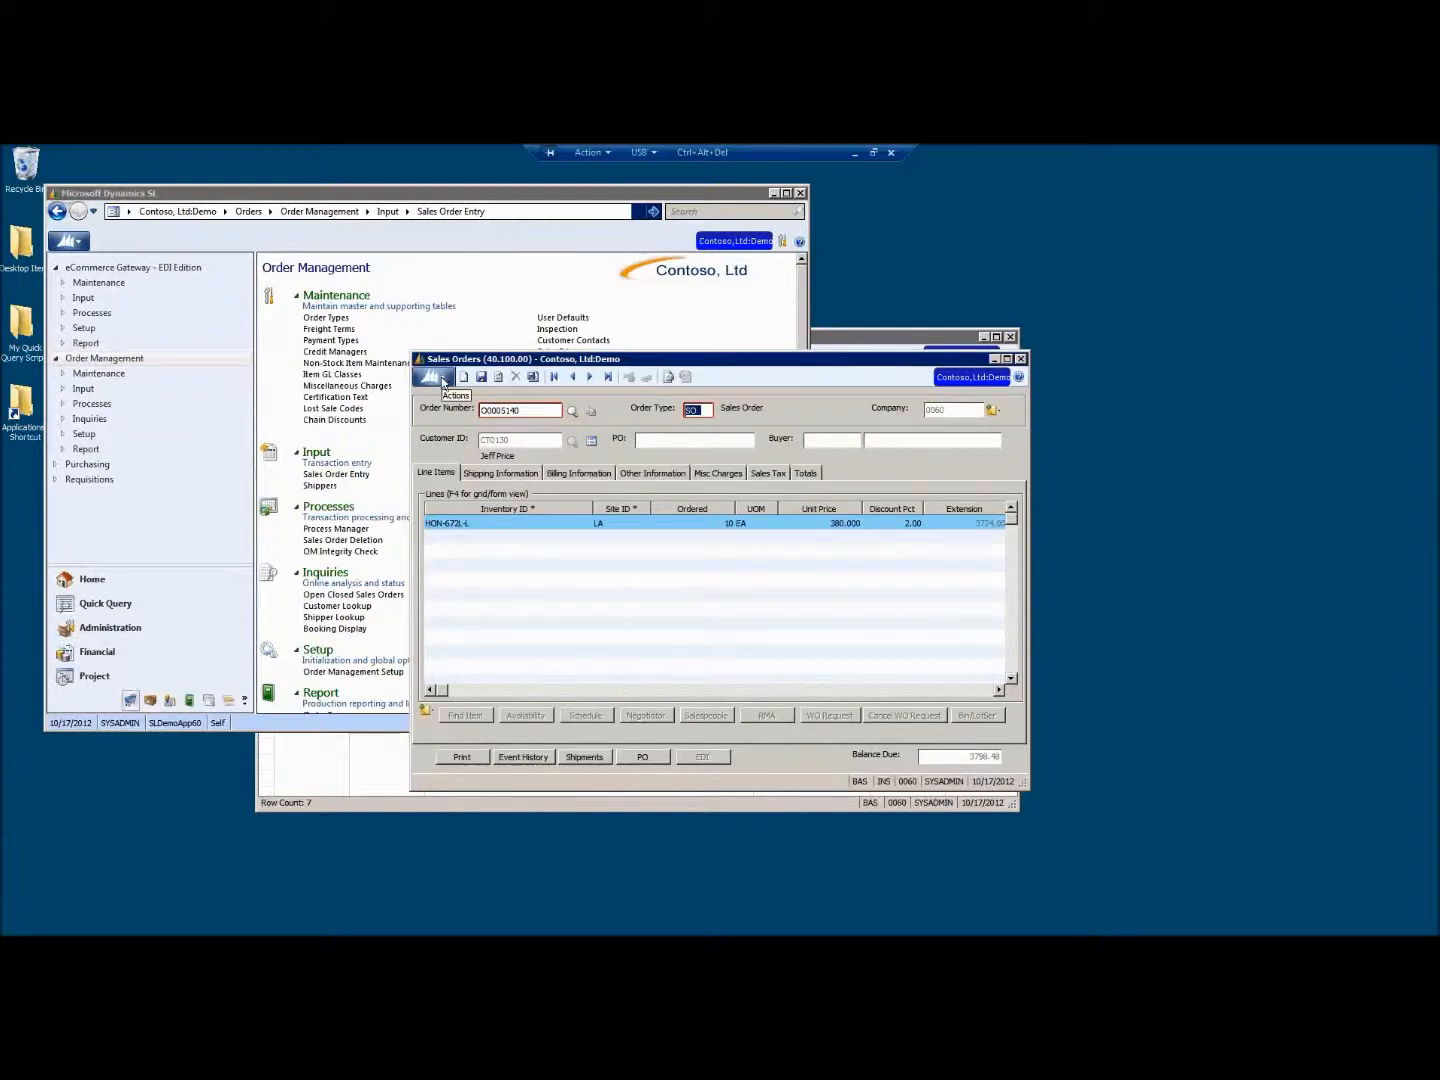
# Create a desktop shortcut from the loaded sales order
pyautogui.click(443, 379)
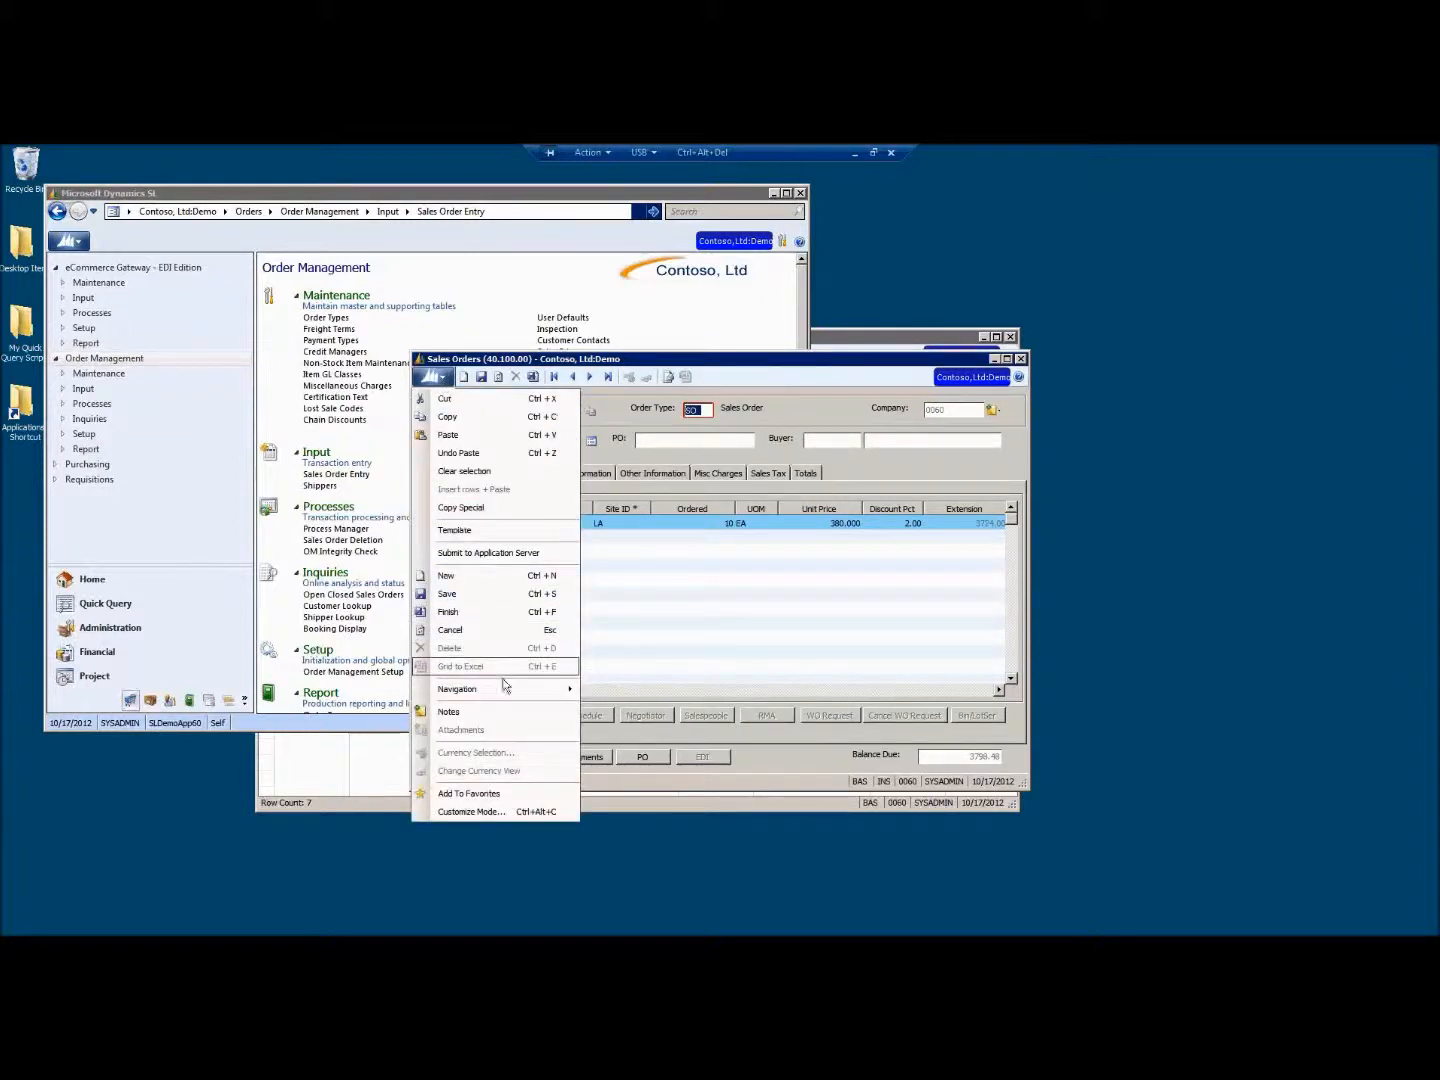
pyautogui.moveTo(508, 689)
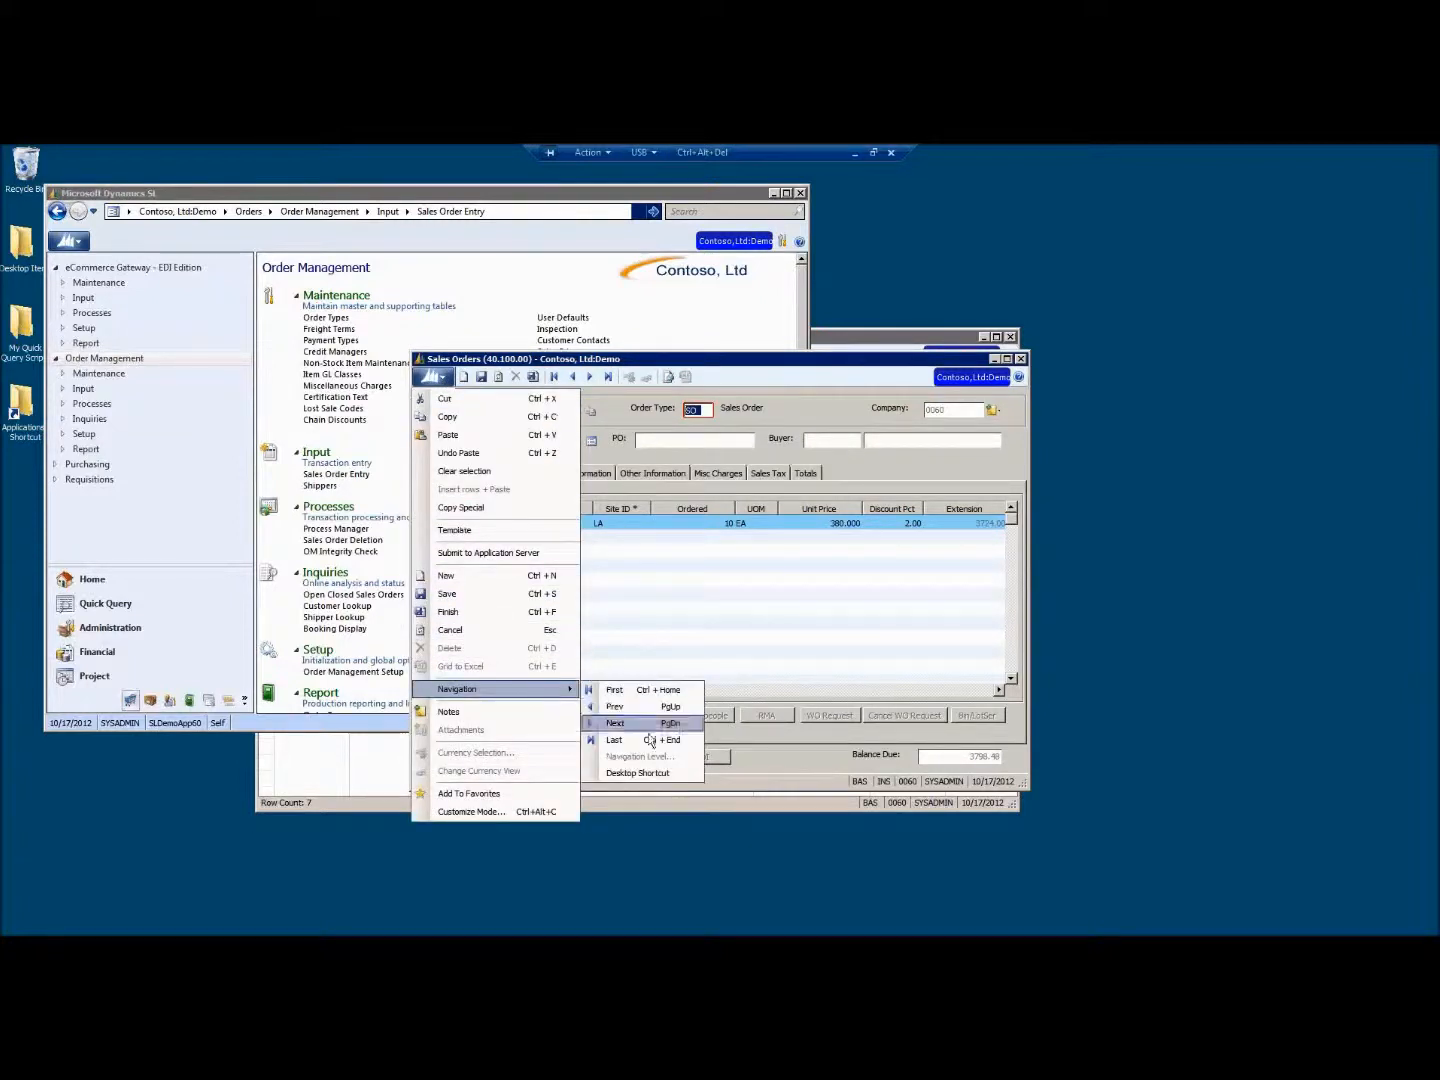
pyautogui.click(638, 773)
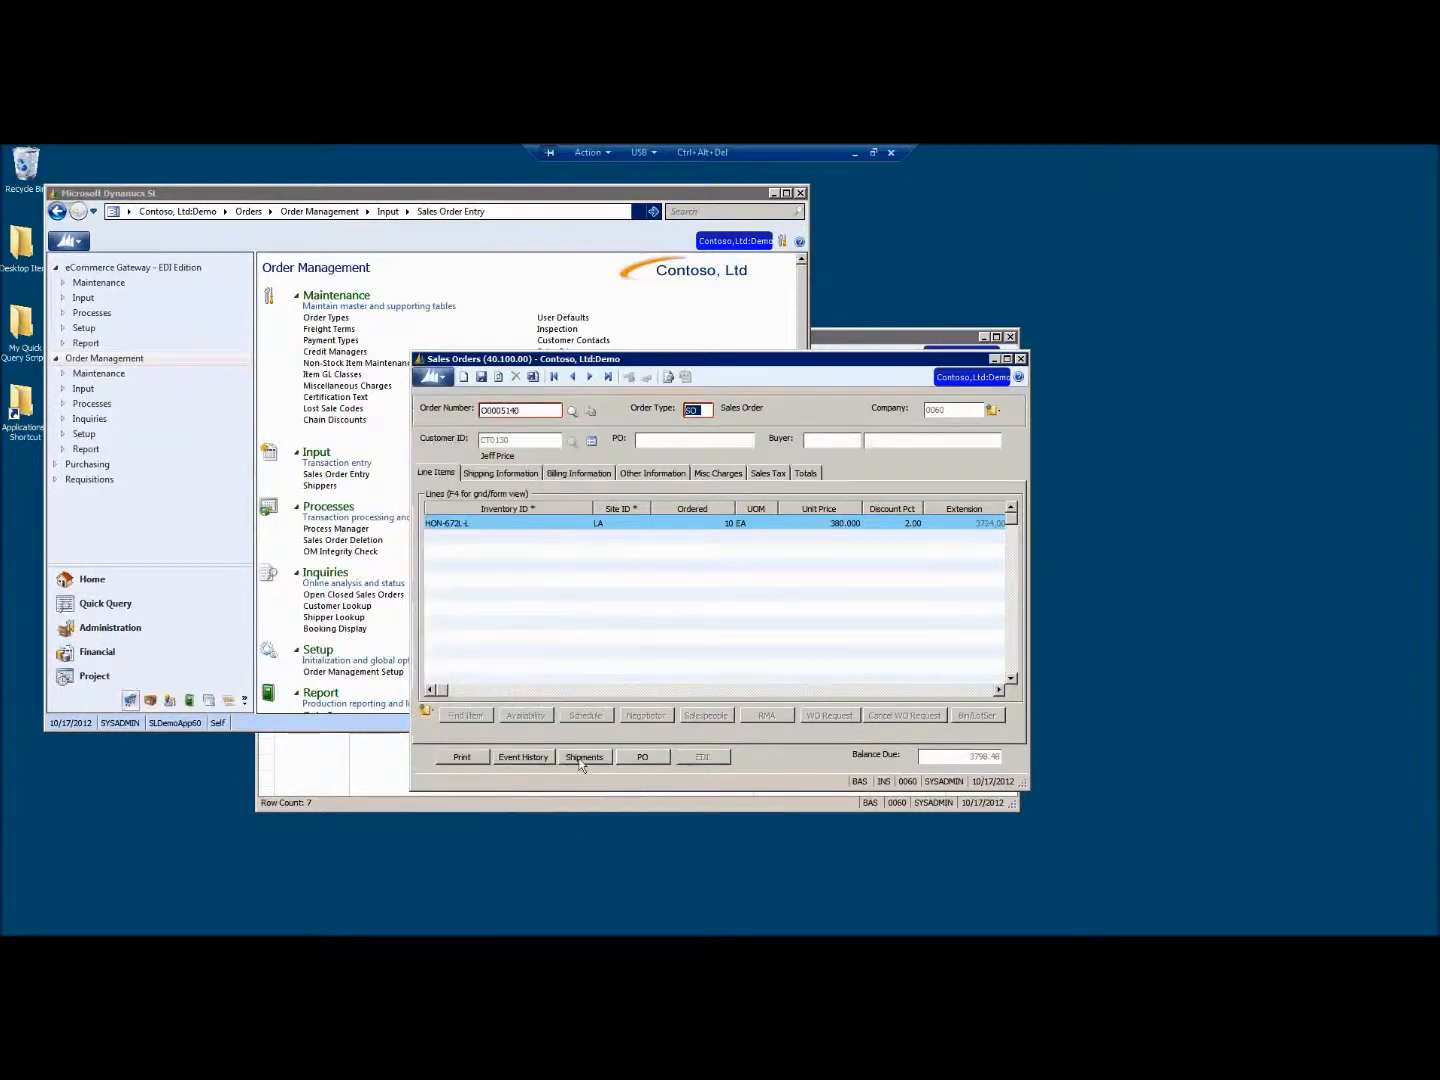
# Close the sales order and inspect the 4010000.DSLPath desktop shortcut's key parameters in Notepad++
pyautogui.click(1020, 359)
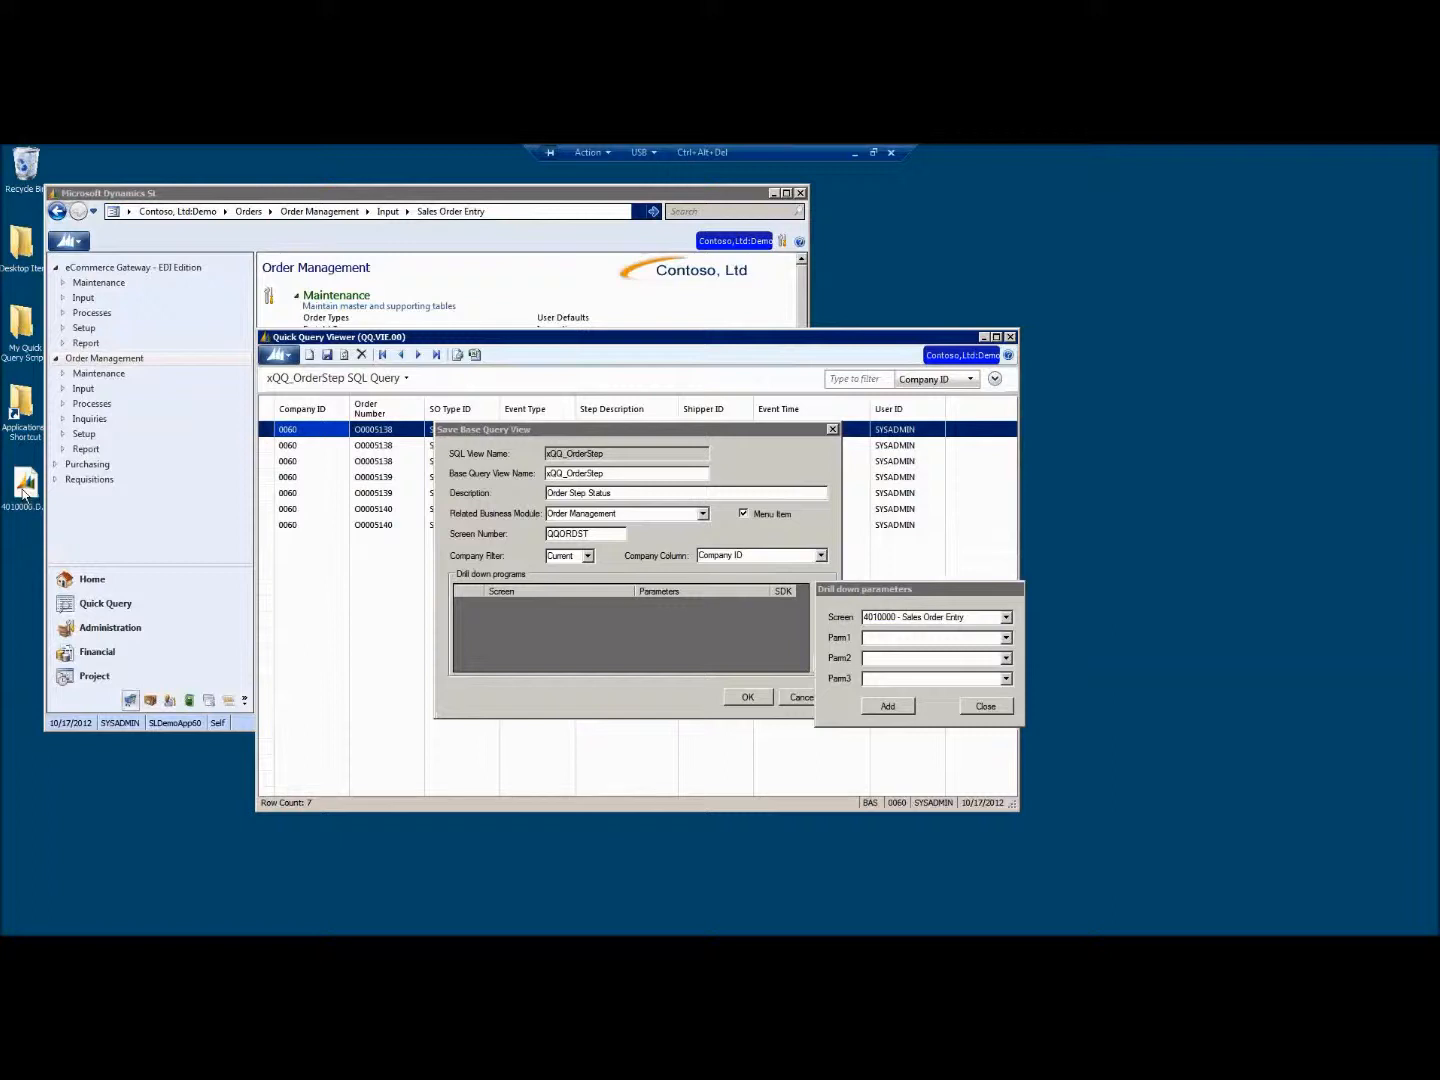
pyautogui.click(249, 197)
pyautogui.moveTo(331, 190); pyautogui.dragTo(414, 184)
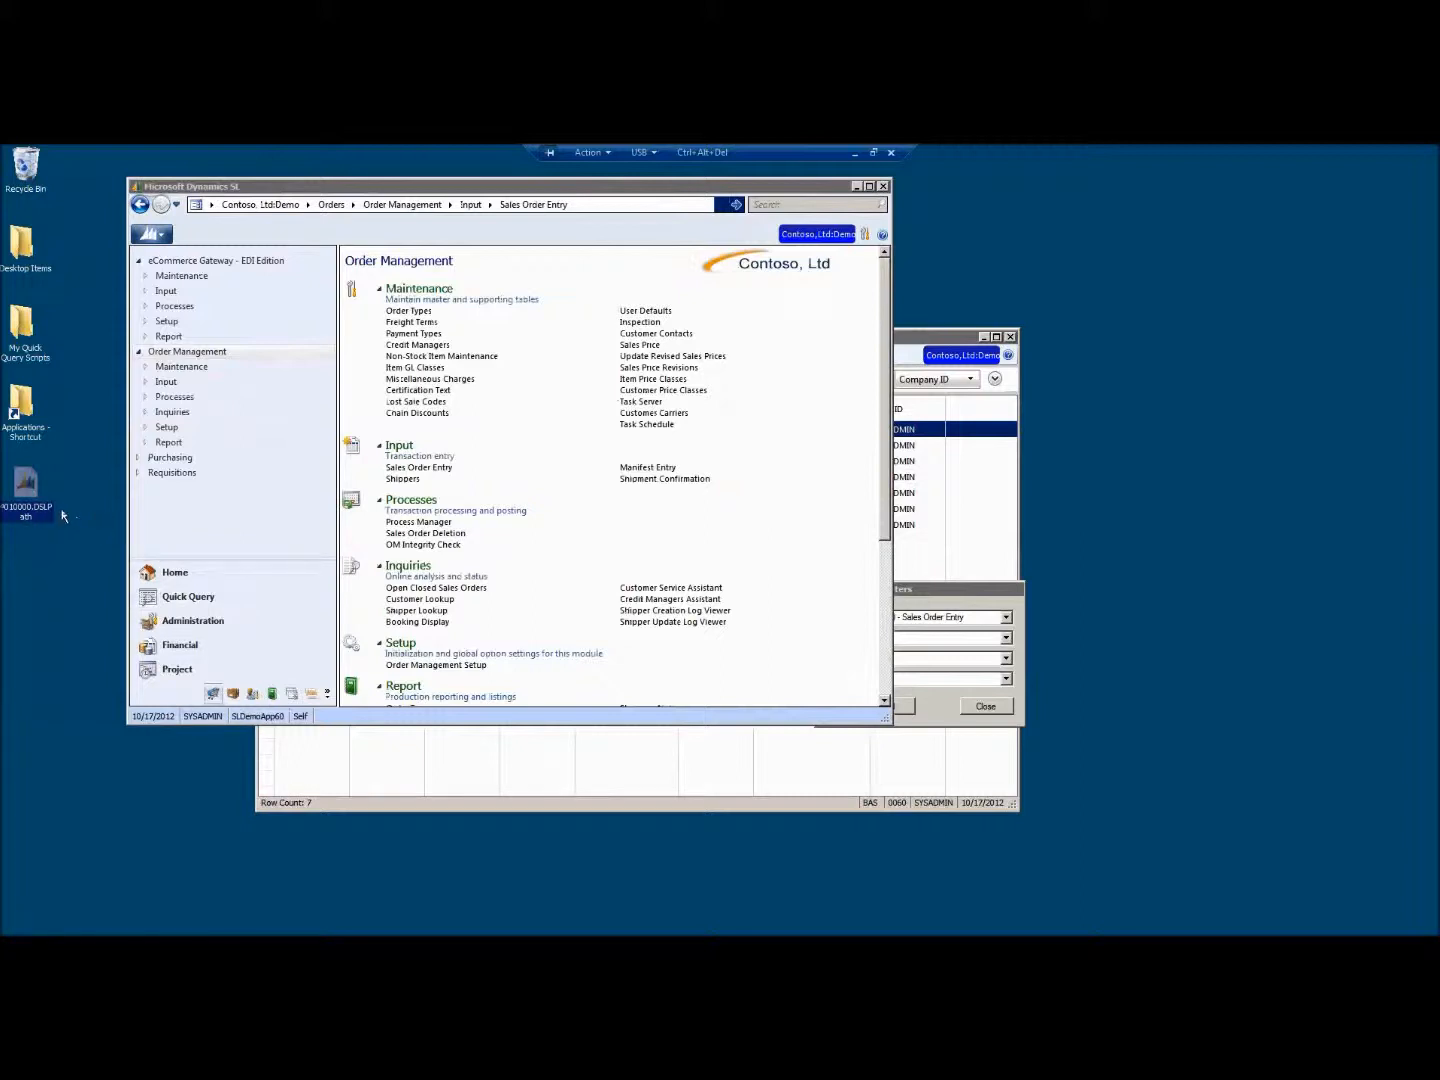
pyautogui.rightClick(29, 493)
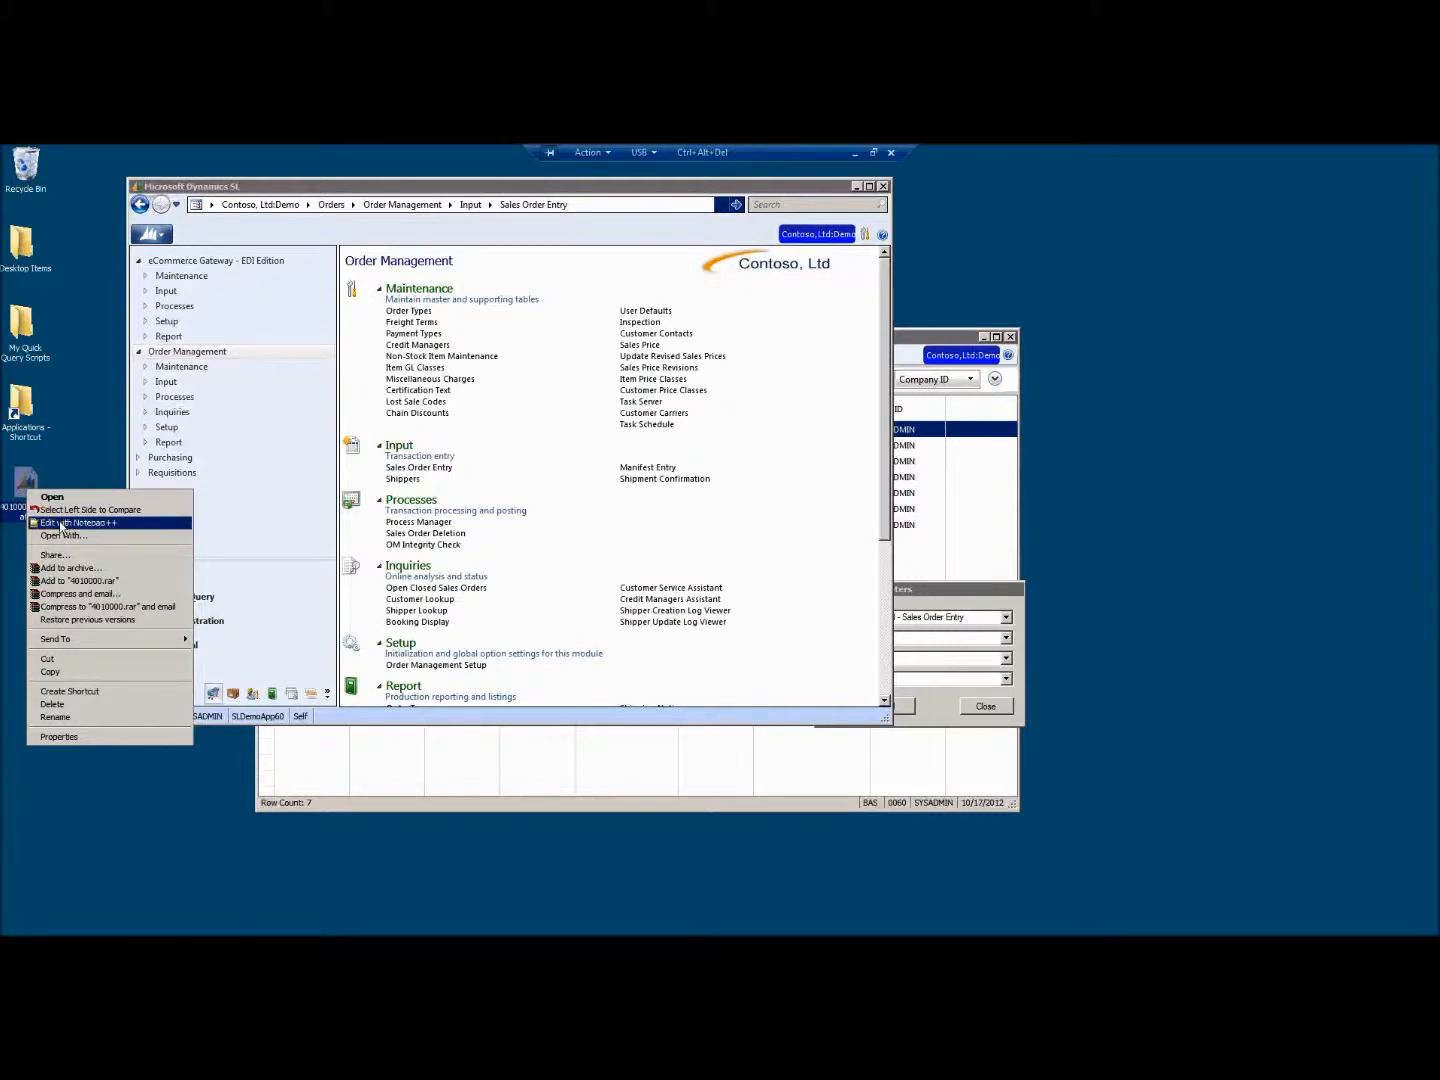
pyautogui.click(61, 524)
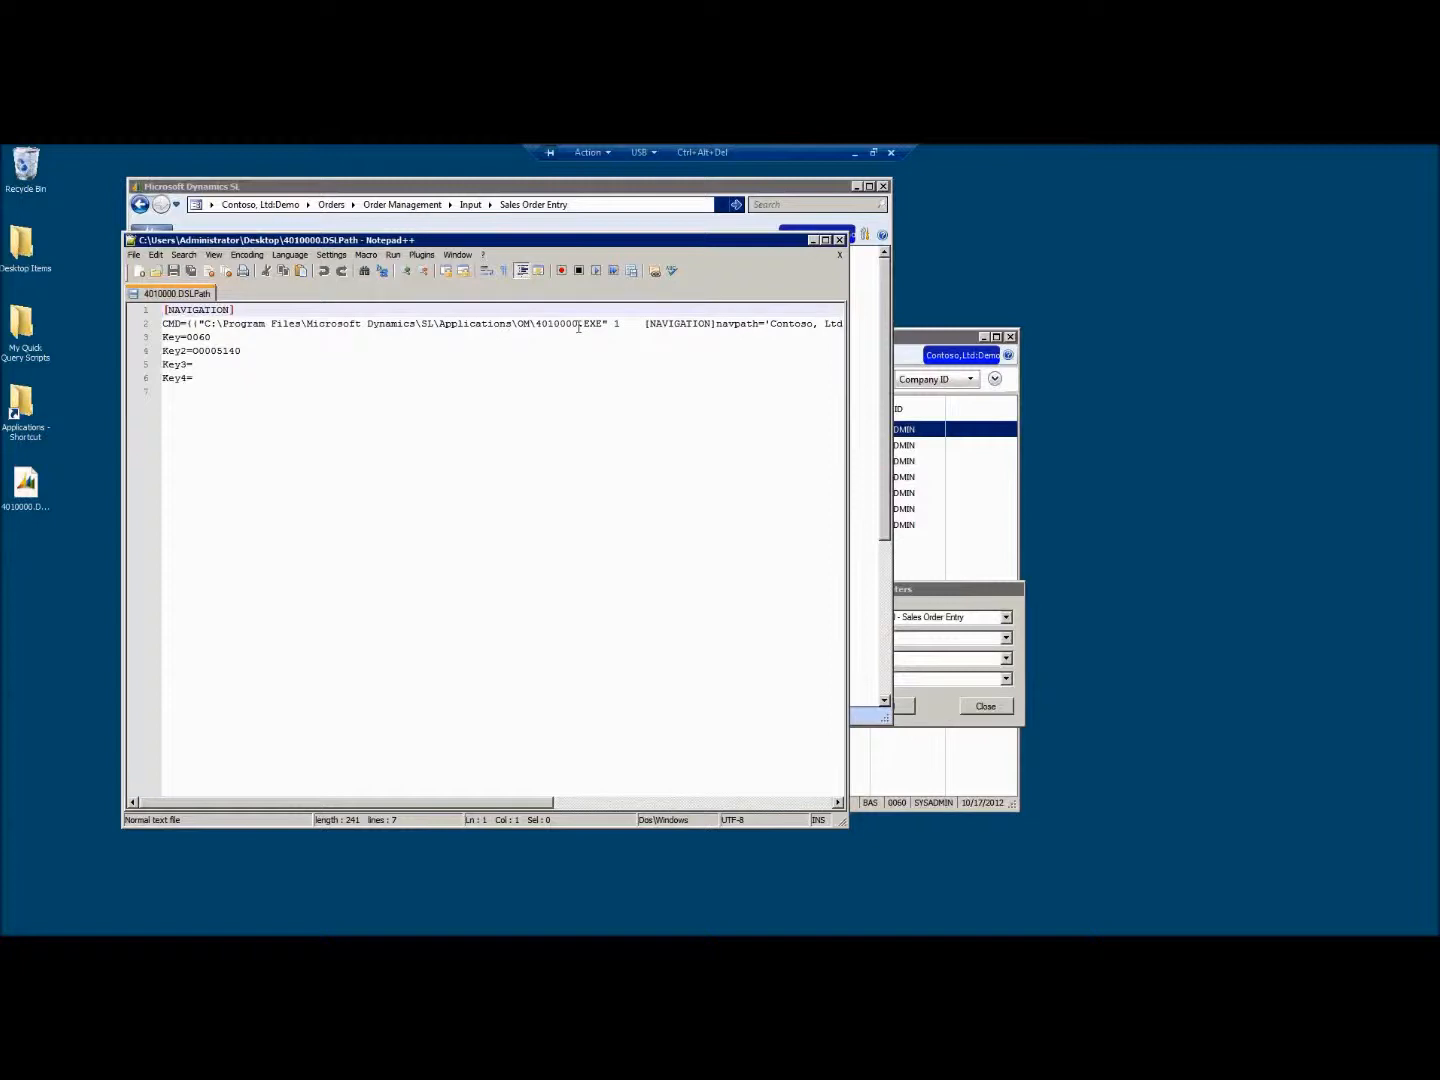
pyautogui.moveTo(537, 806); pyautogui.dragTo(409, 779)
pyautogui.click(840, 242)
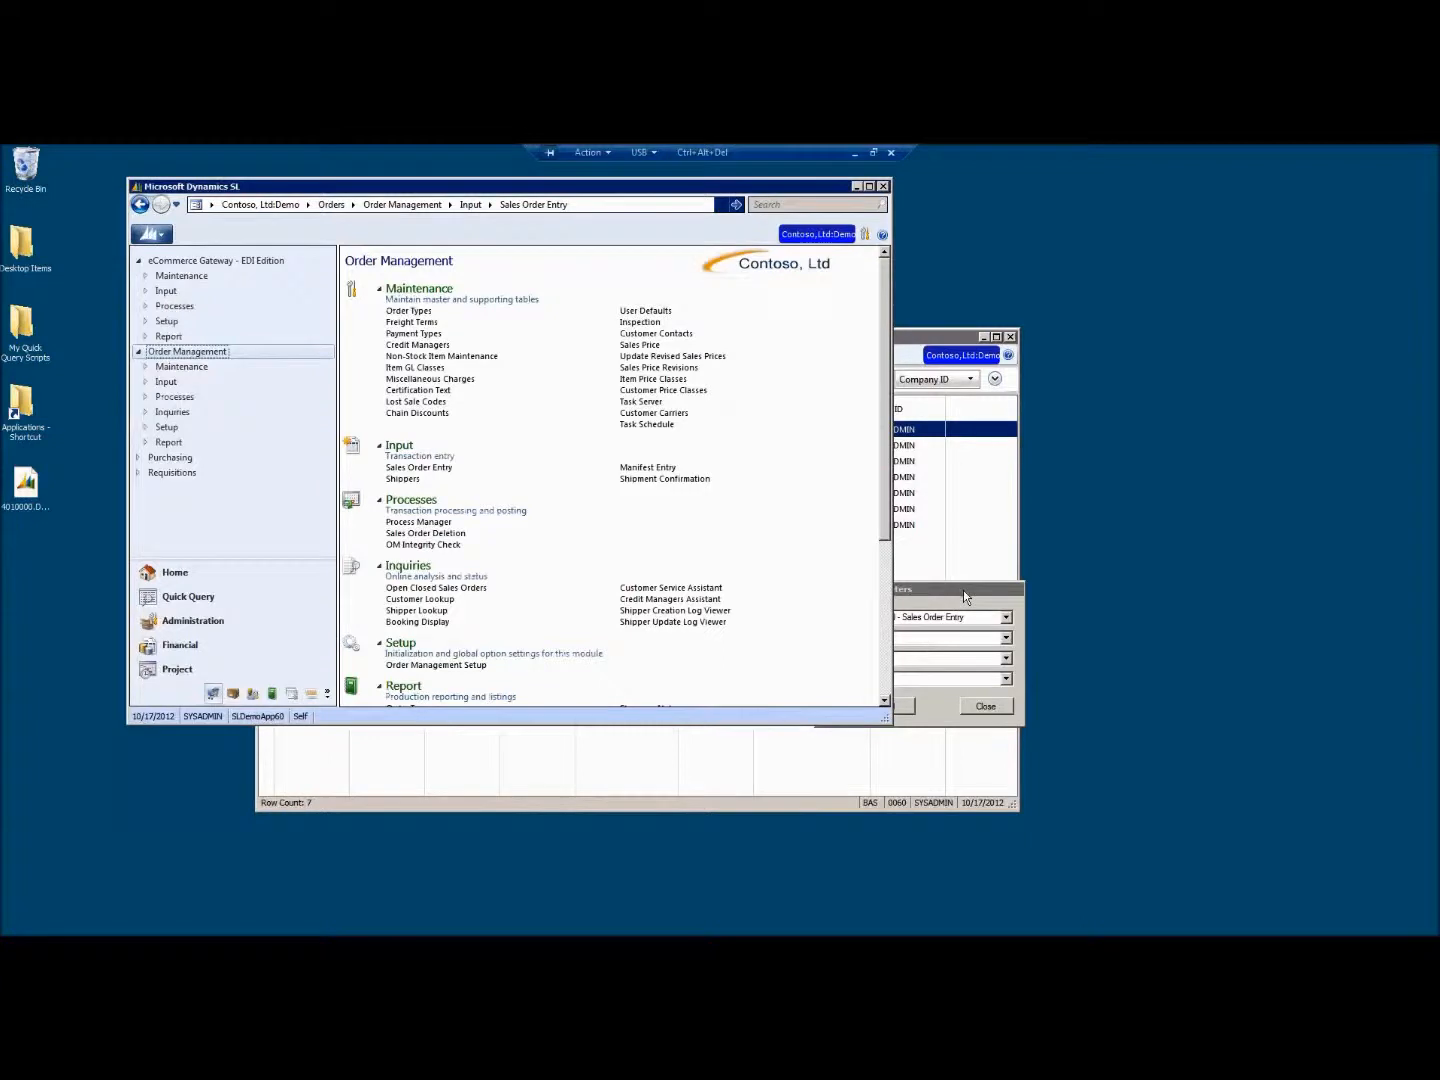
# Add the Sales Order Entry drill-down with Company ID as Parm1 and Order Number as Parm2
pyautogui.click(963, 589)
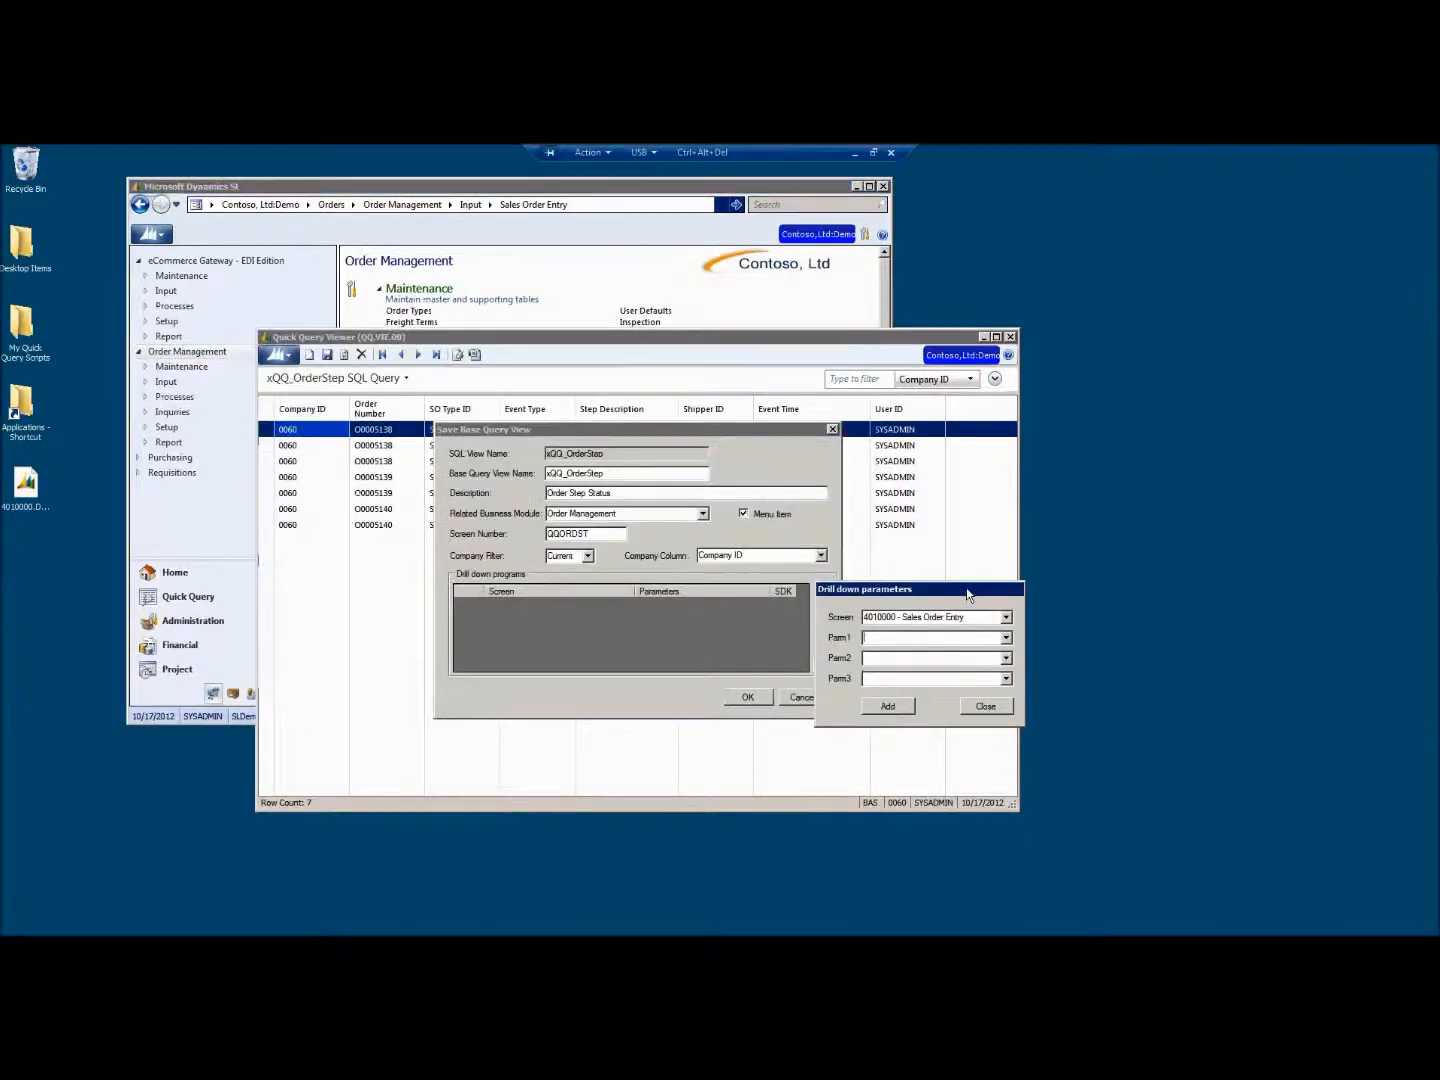
pyautogui.click(1006, 638)
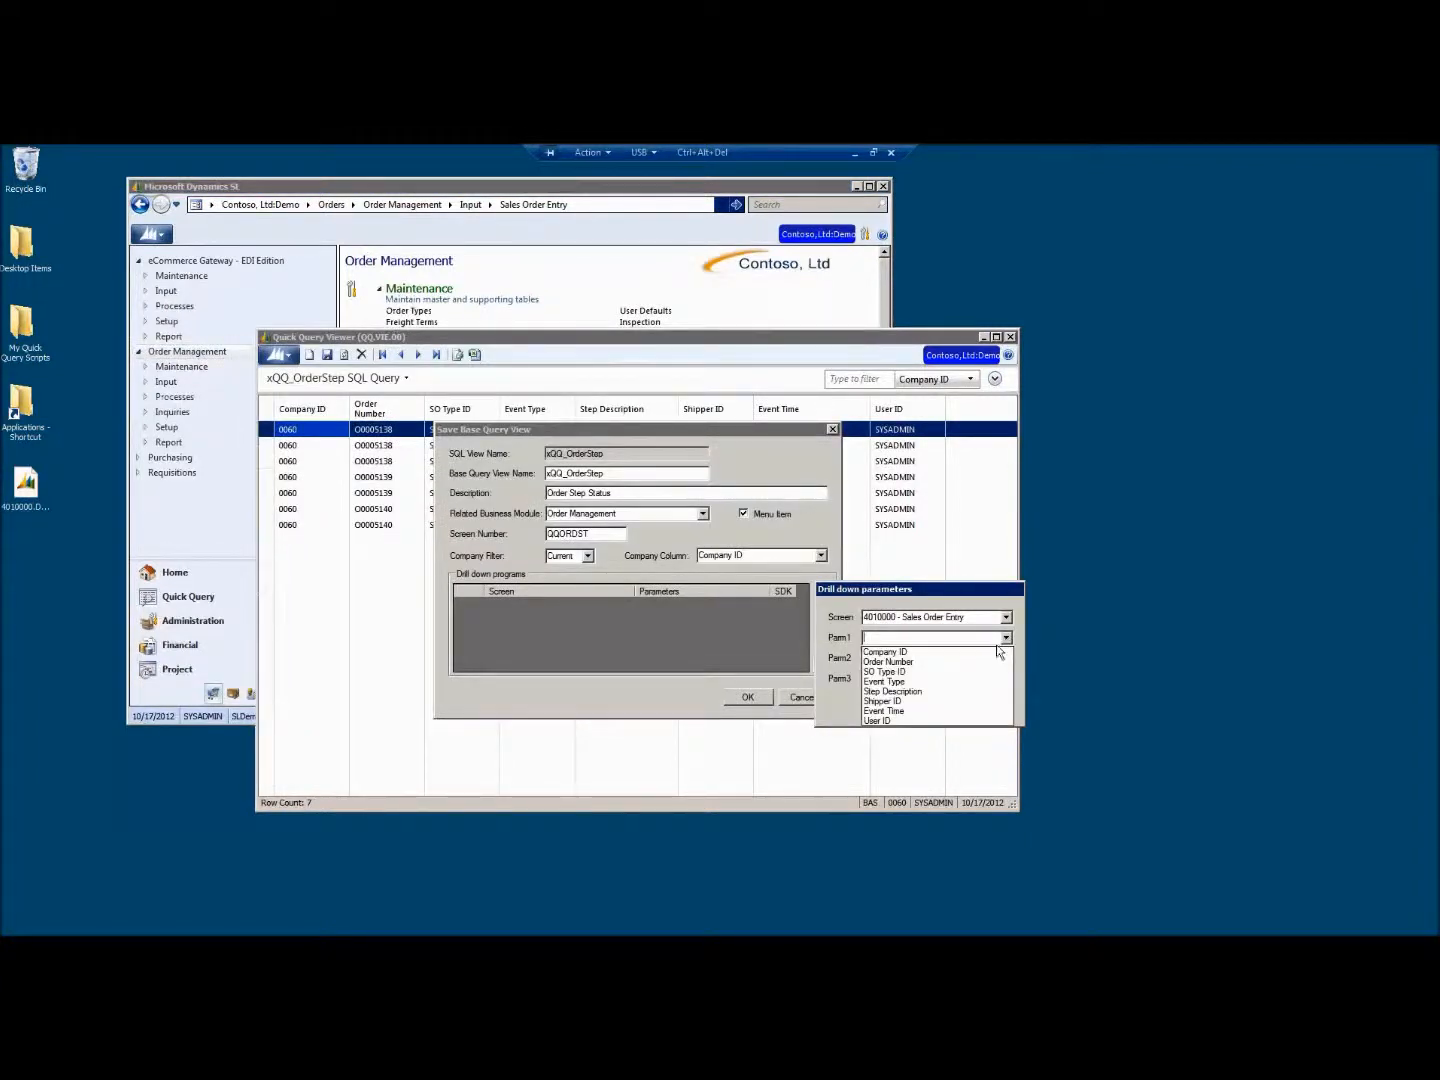
pyautogui.click(957, 652)
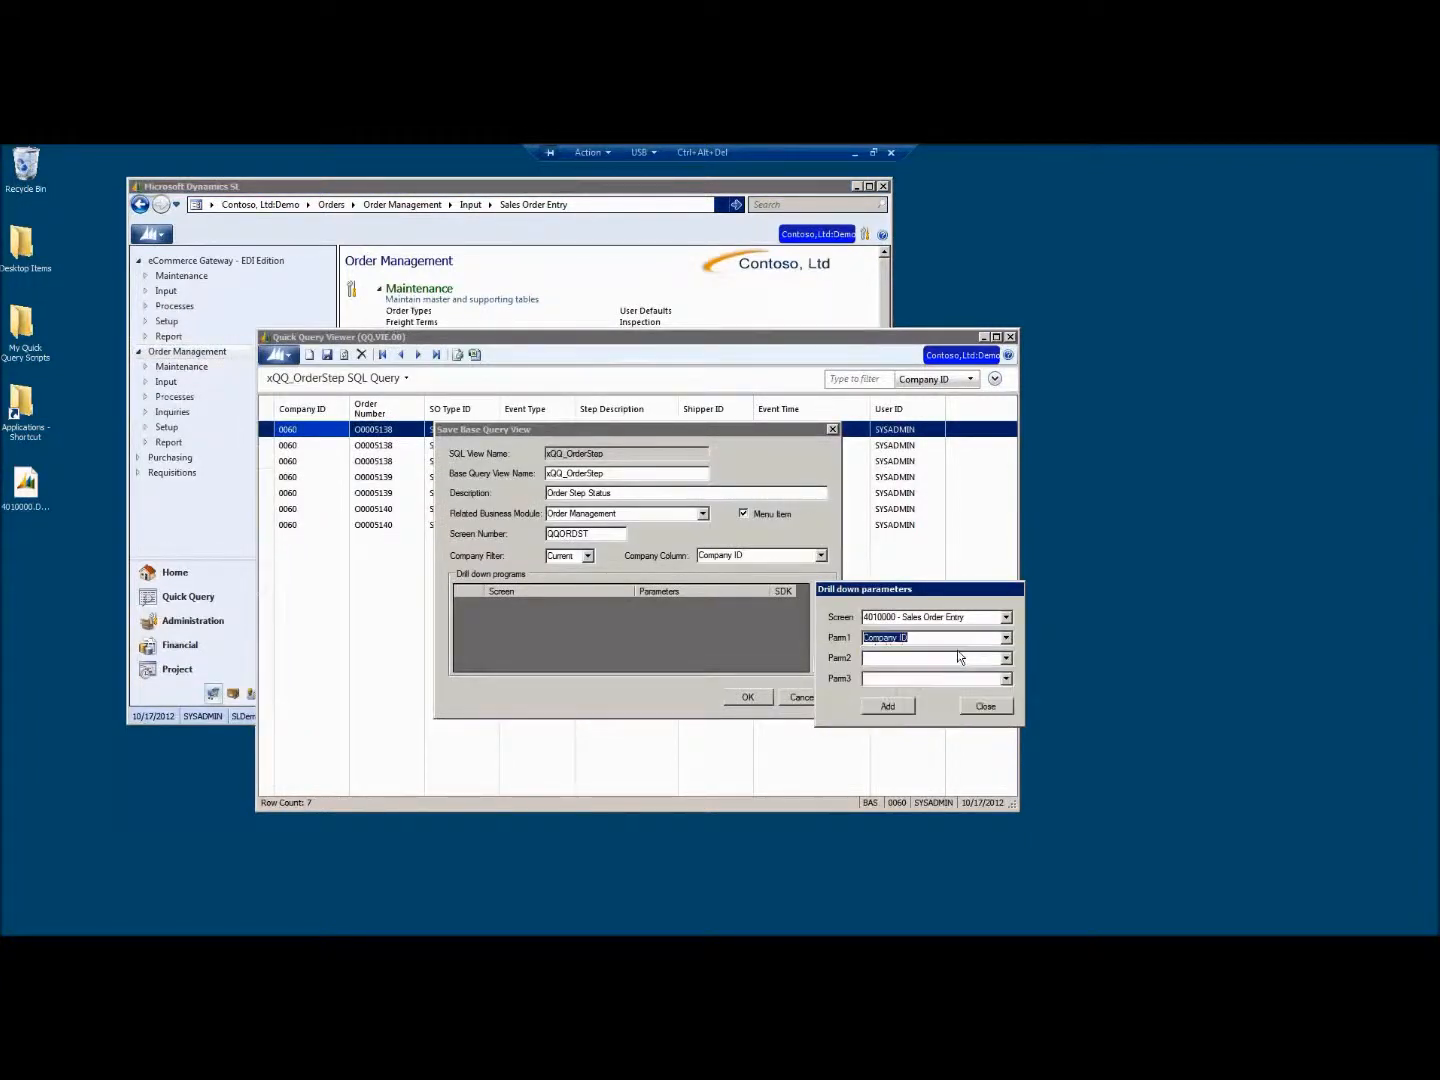
pyautogui.click(1008, 659)
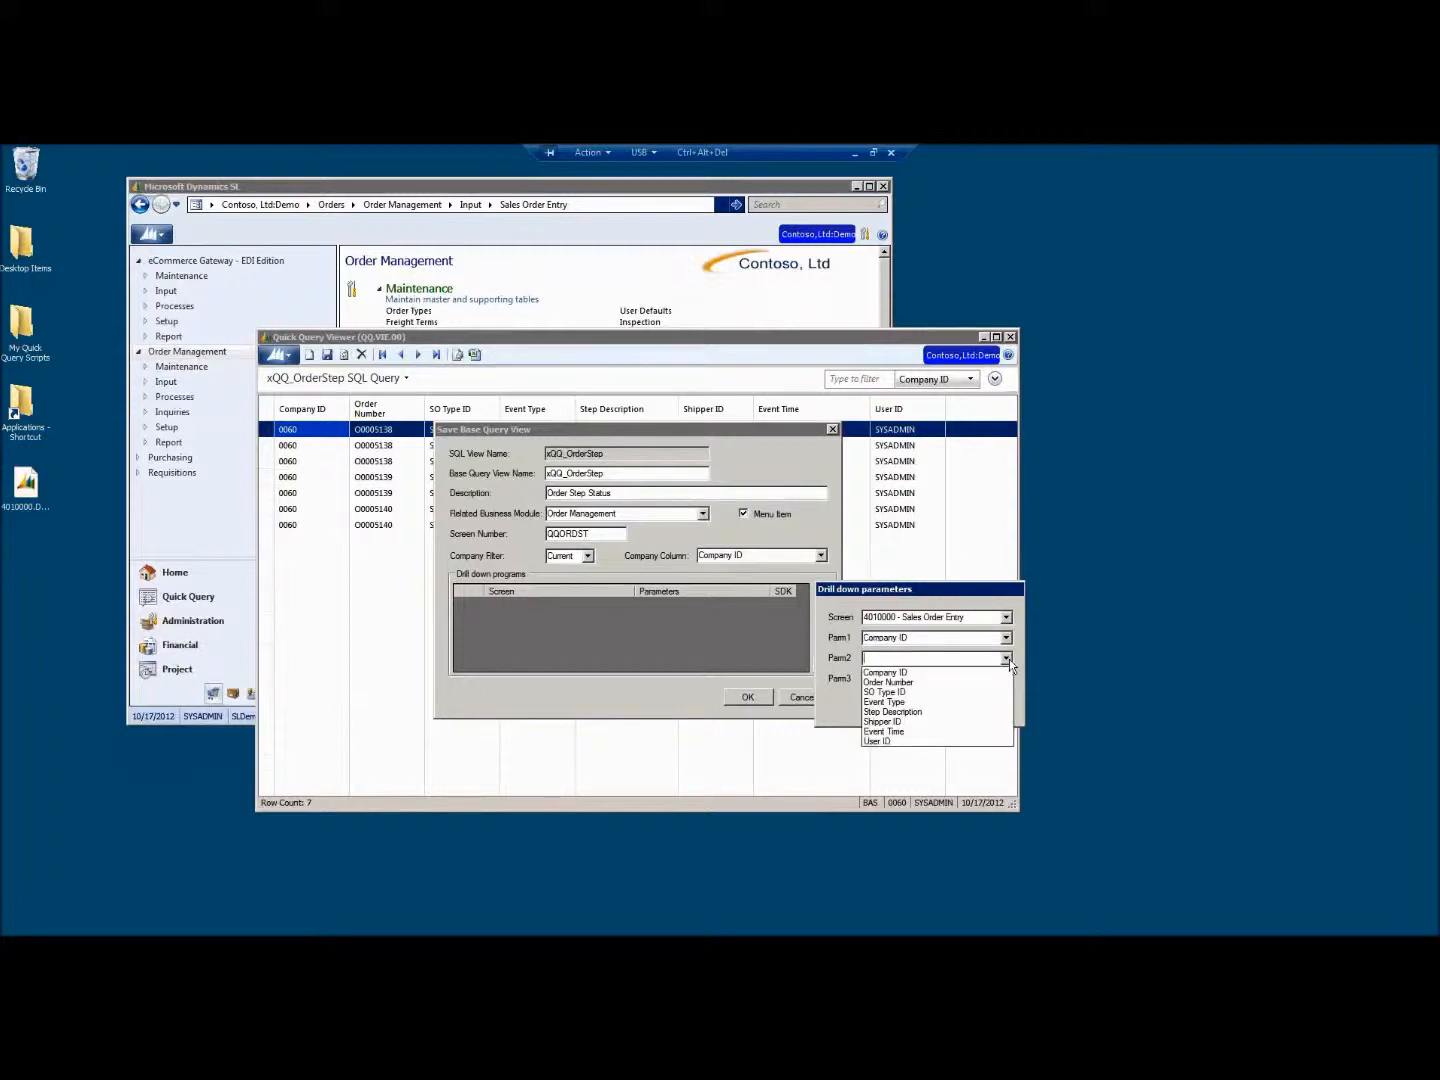
pyautogui.click(963, 684)
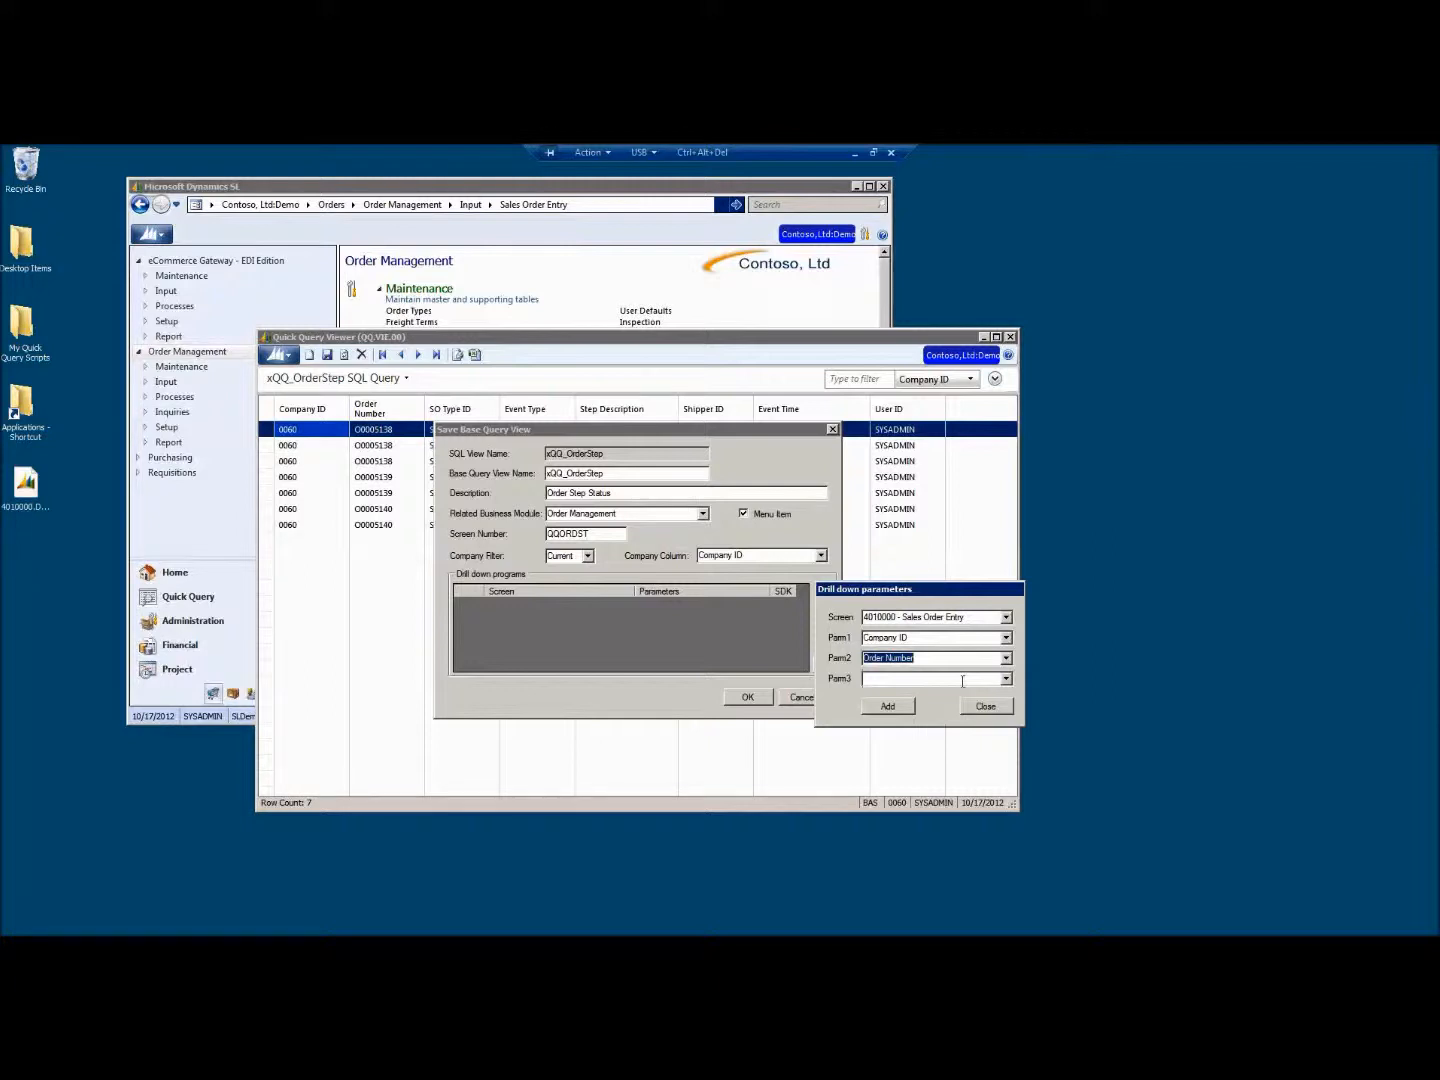
pyautogui.click(895, 707)
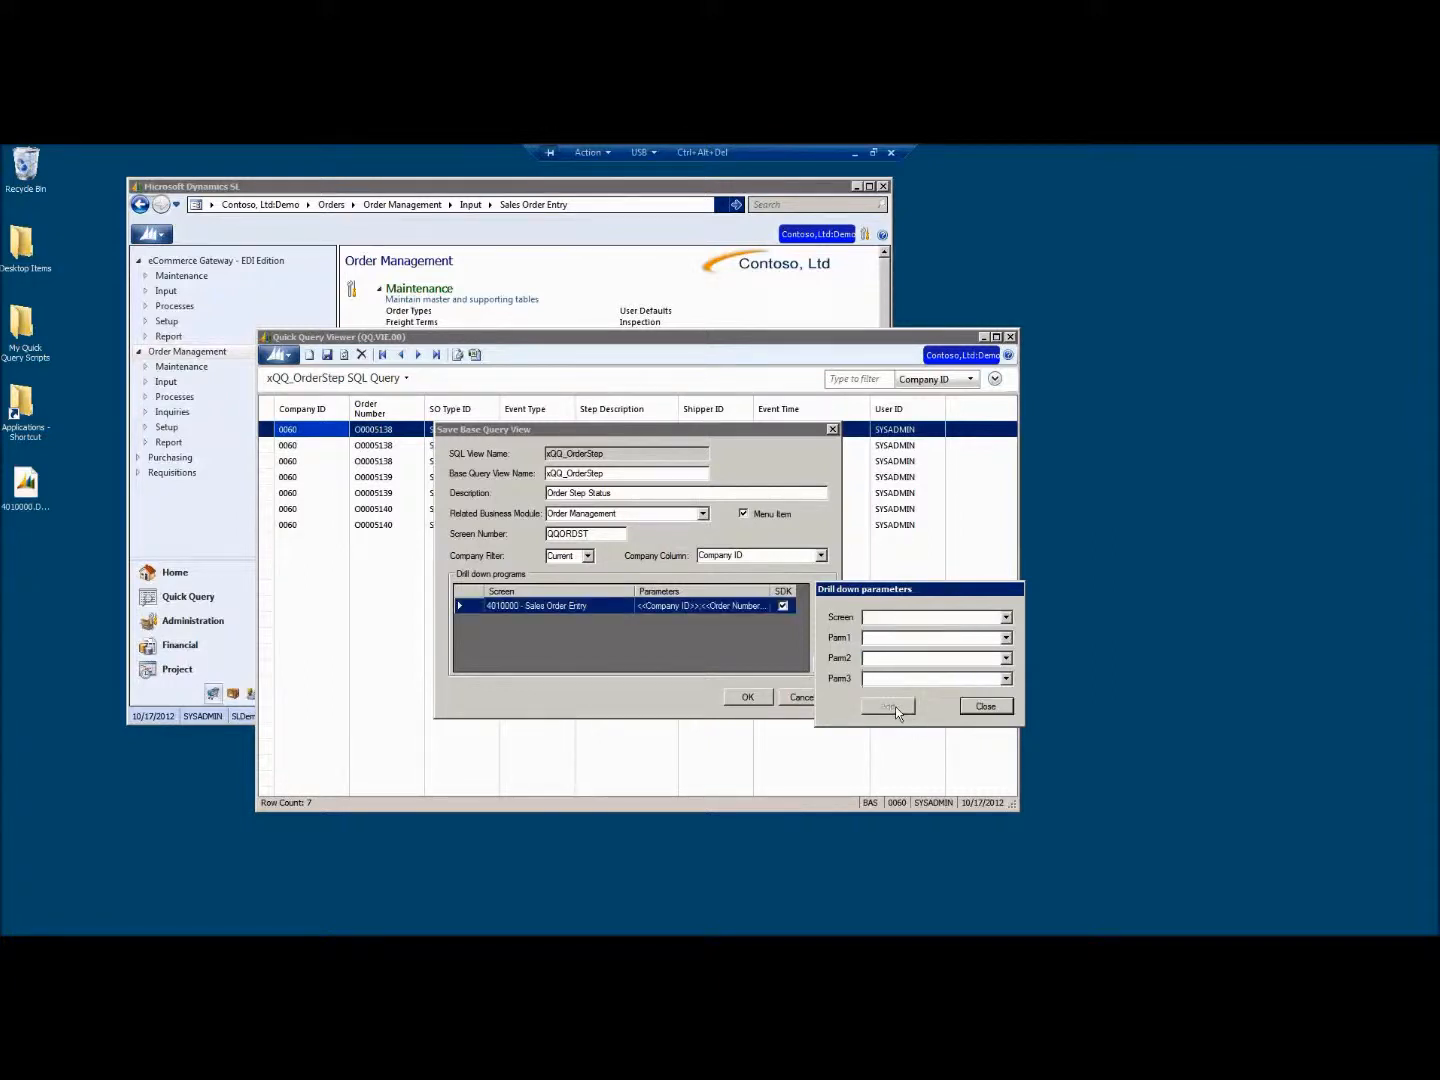
pyautogui.click(985, 707)
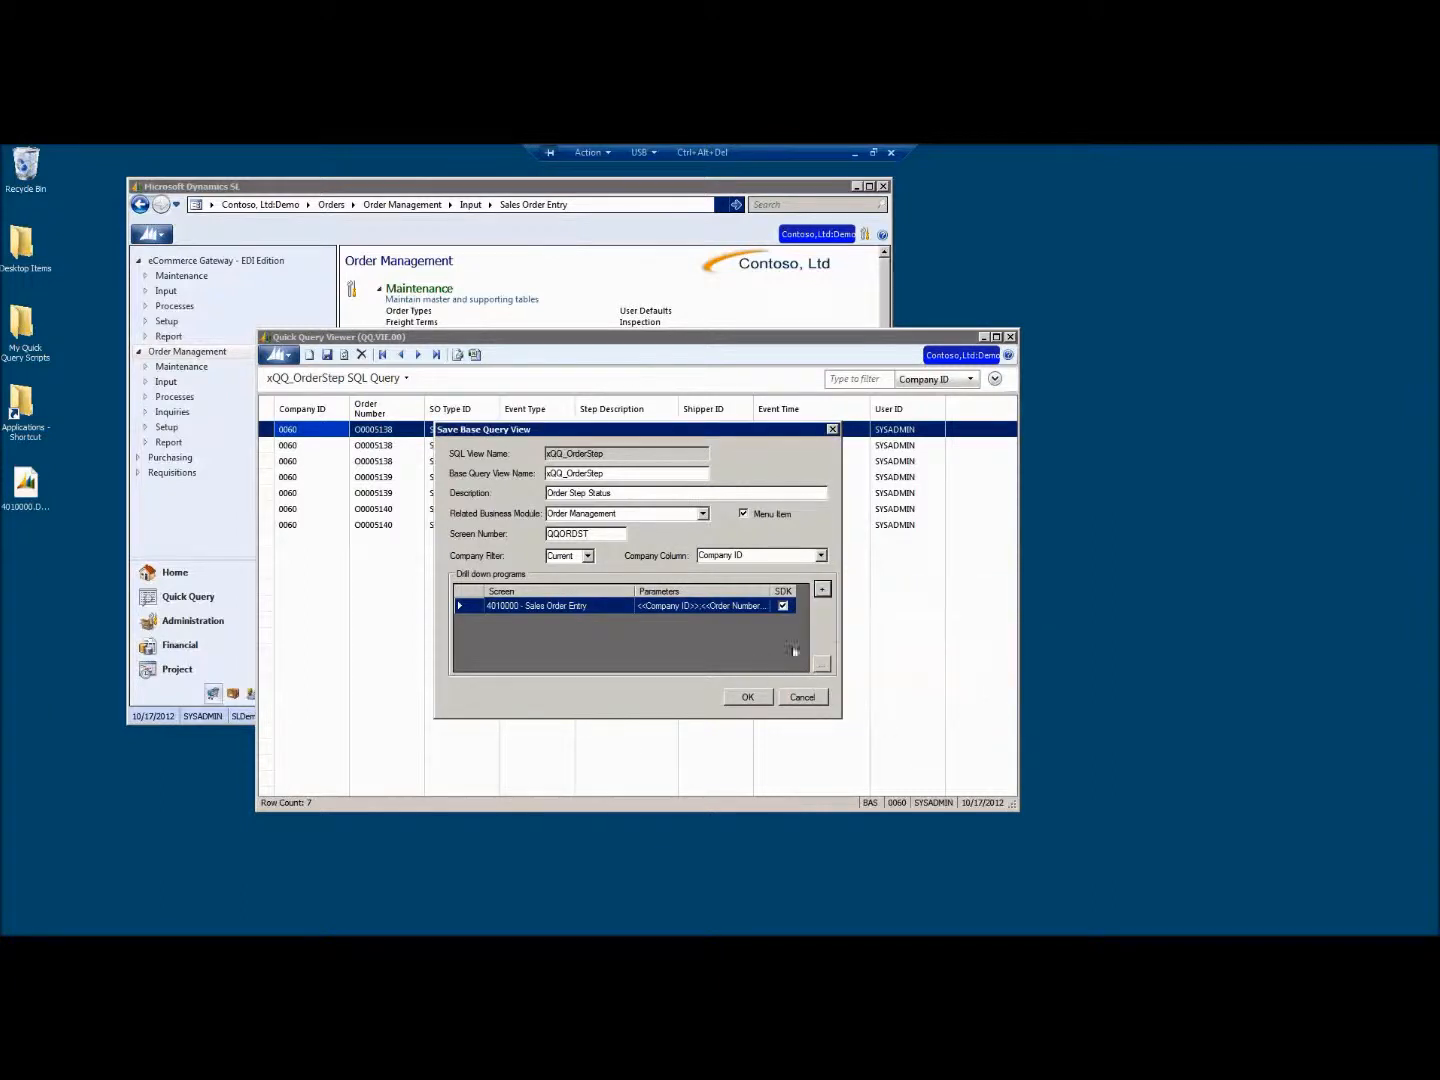
# Start another drill-down program, and load the uppermost visible shipper from the Shipper List in Order Management's Shippers screen
pyautogui.click(822, 589)
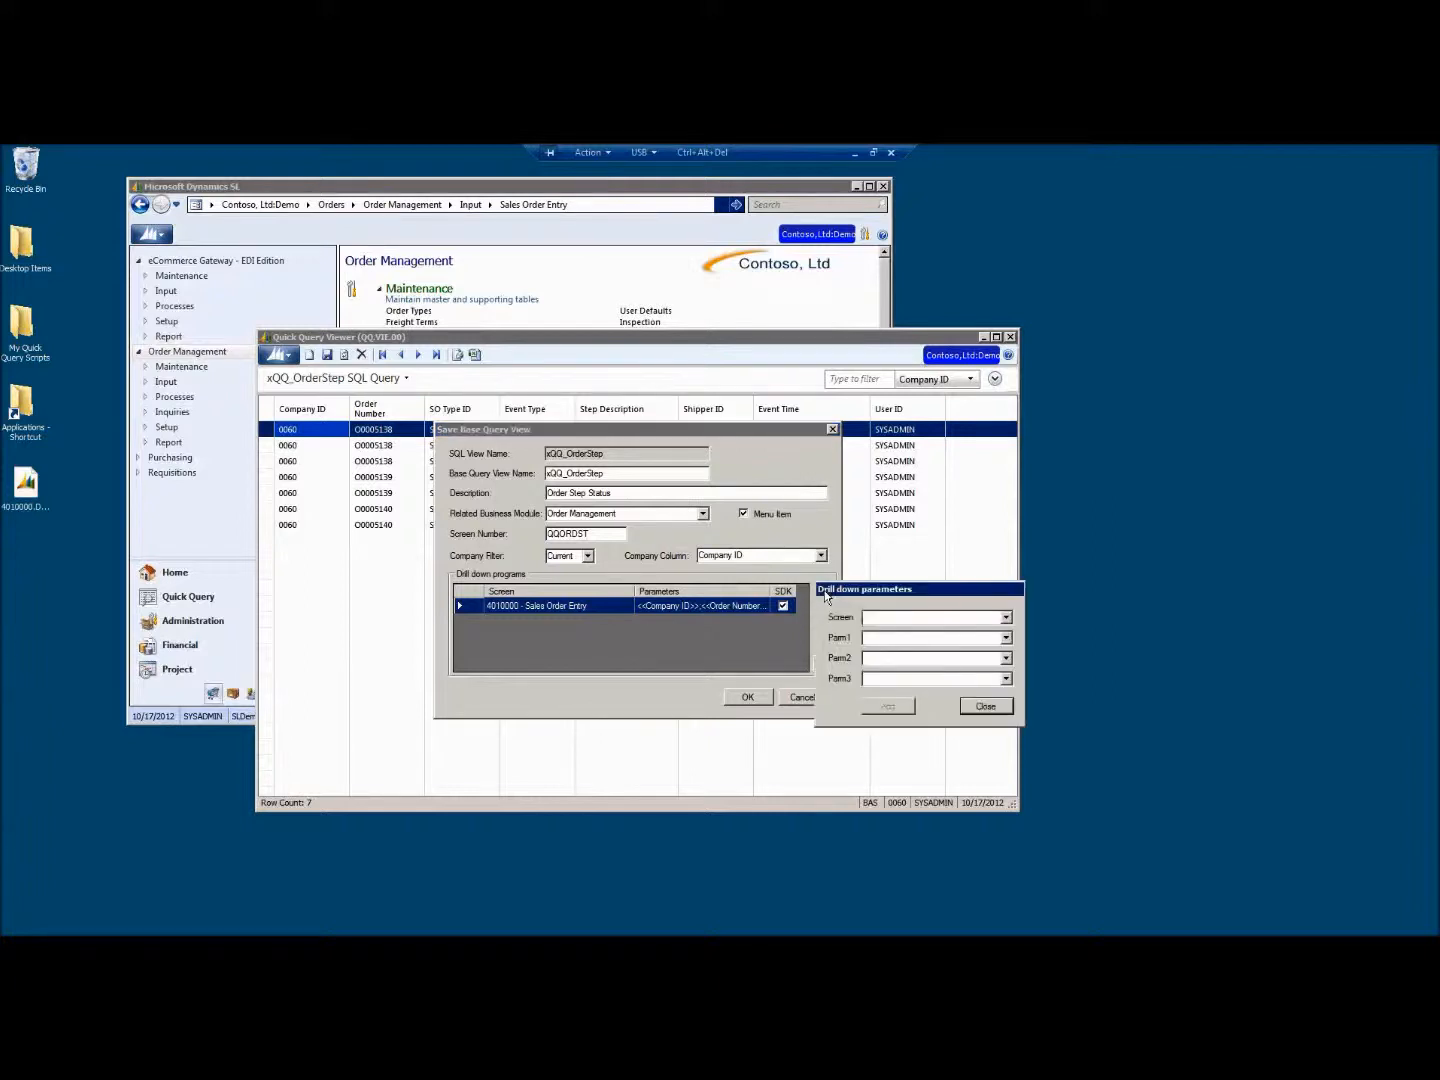
pyautogui.click(452, 197)
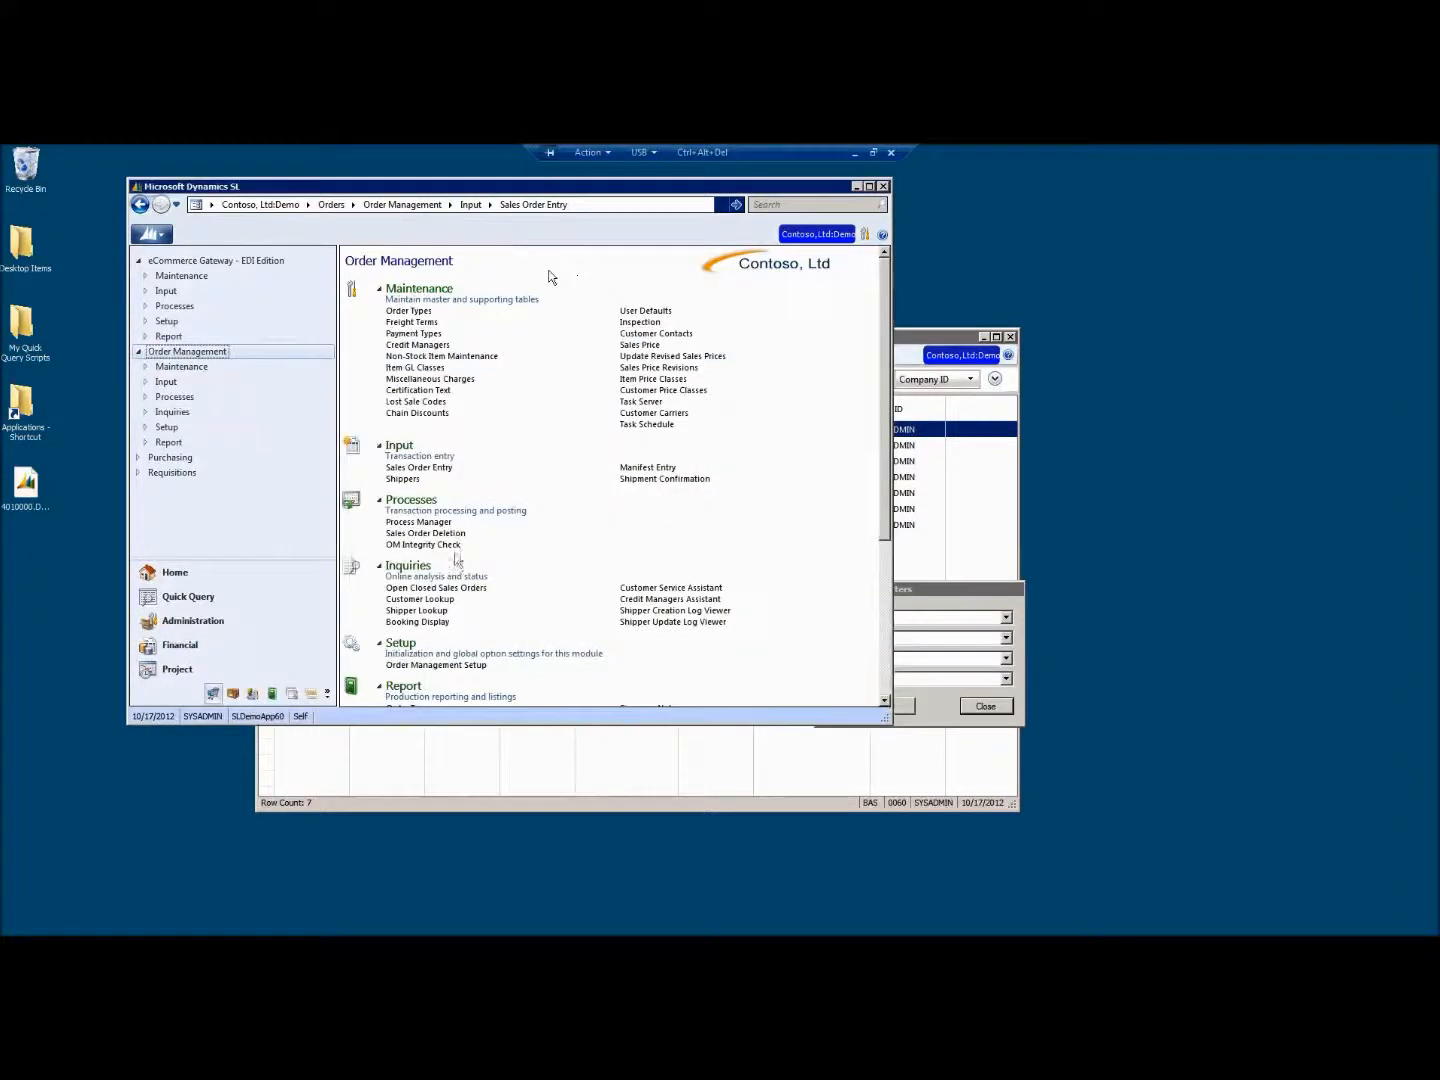
pyautogui.click(403, 479)
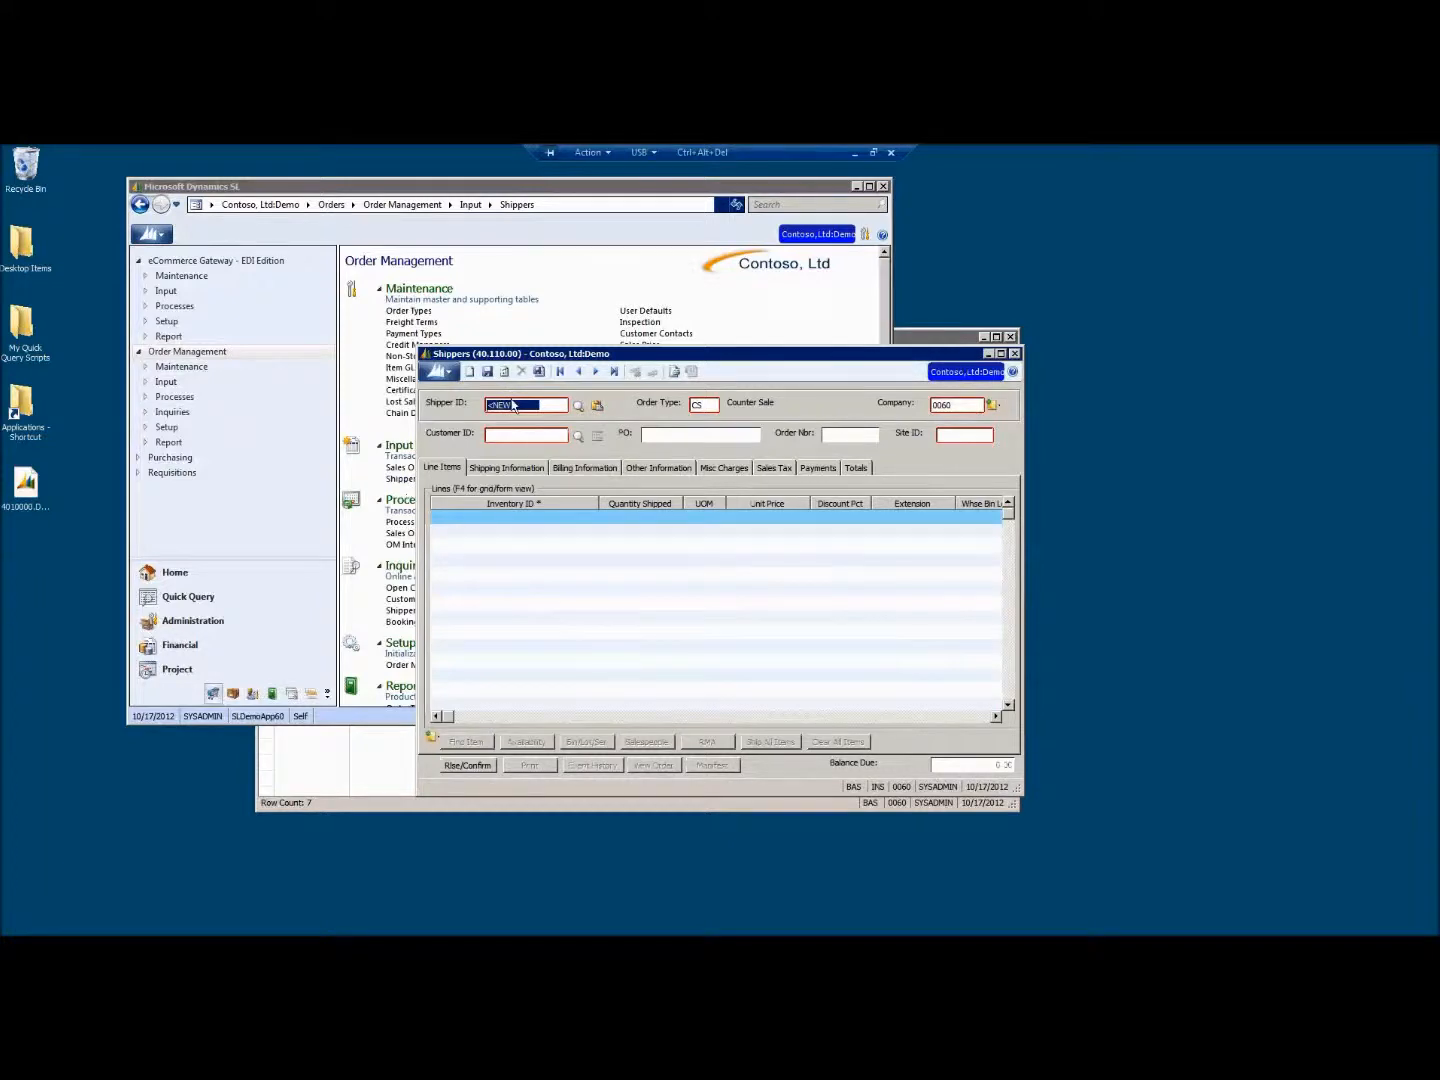
pyautogui.doubleClick(513, 405)
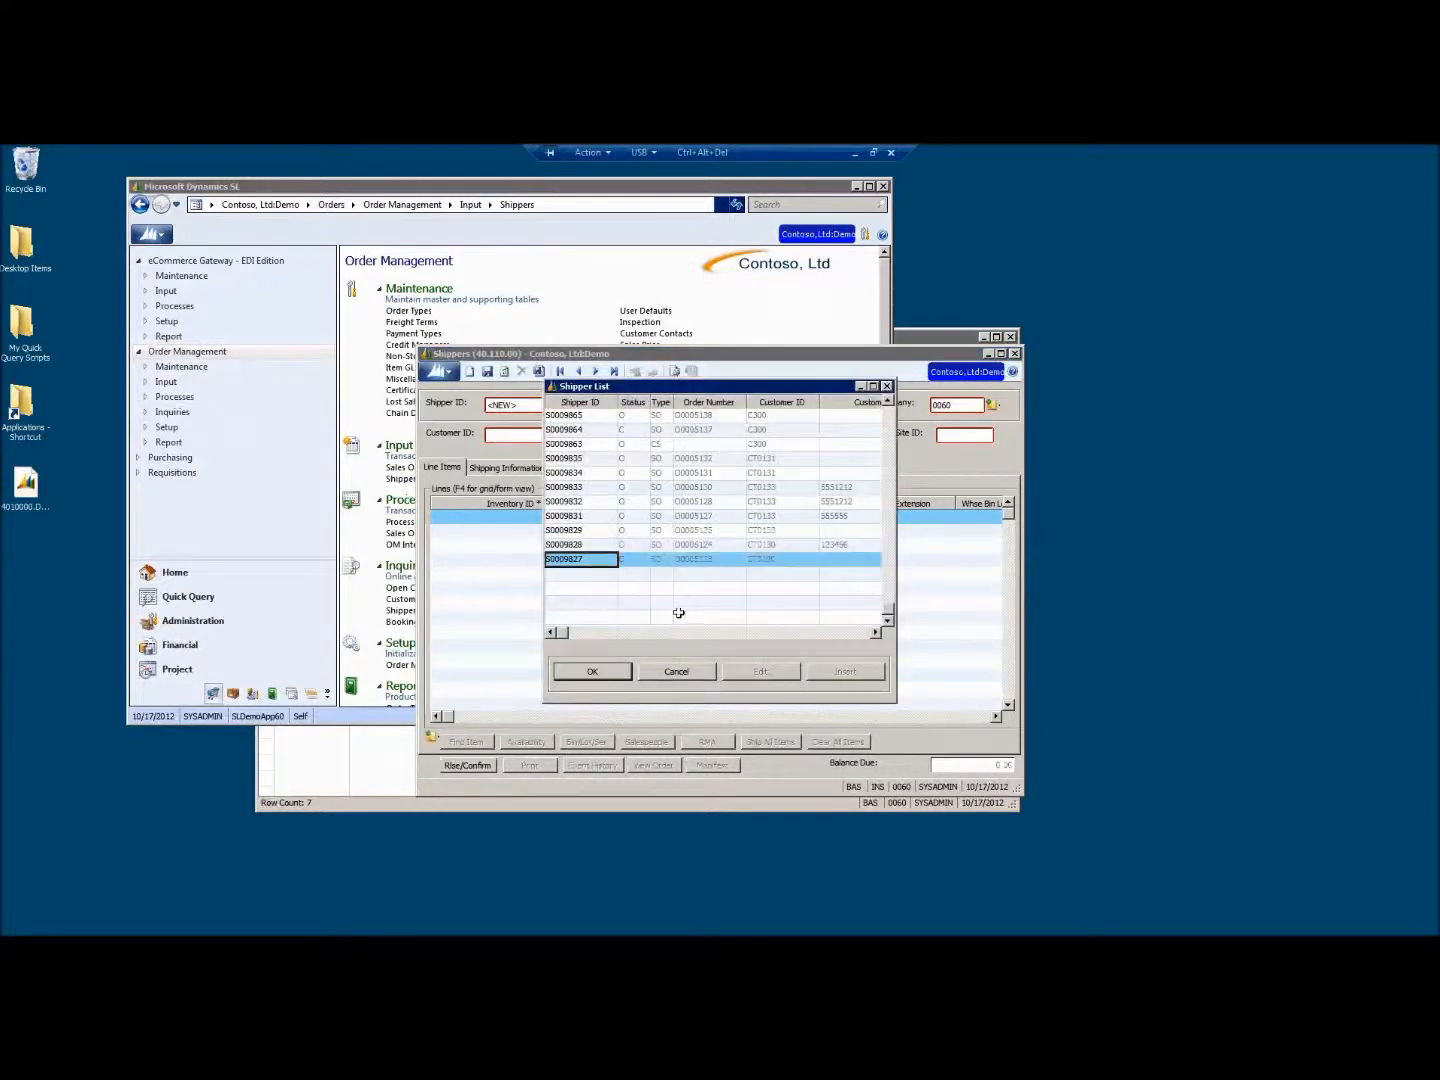
pyautogui.doubleClick(587, 417)
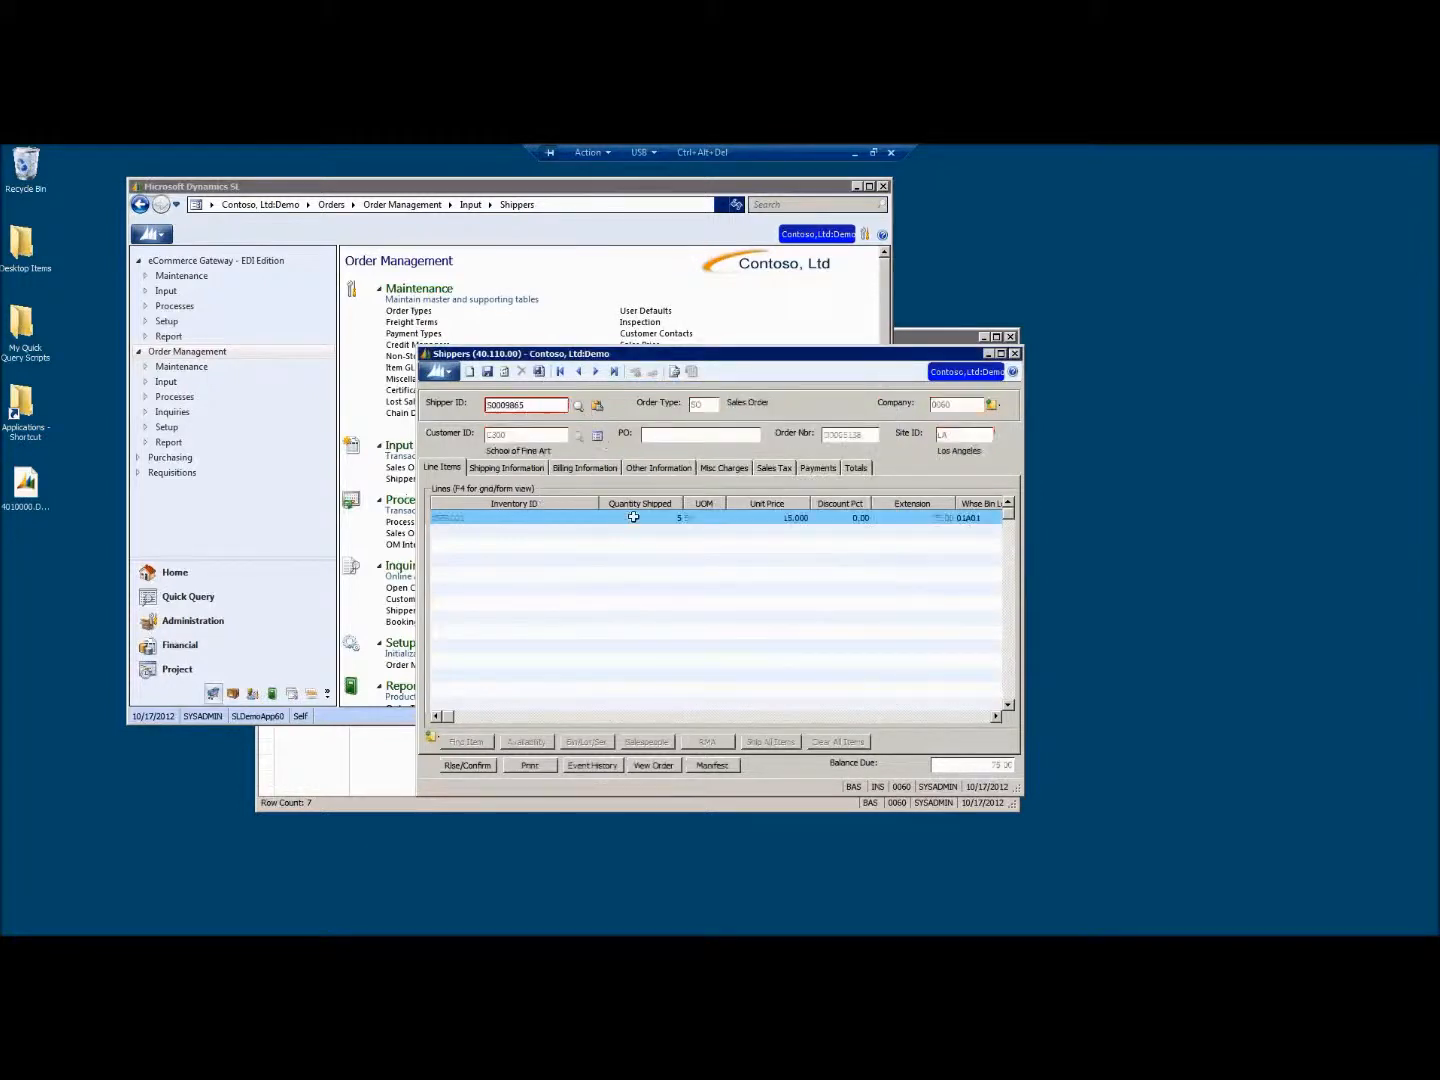
# Create a desktop shortcut from the loaded shipper
pyautogui.click(440, 373)
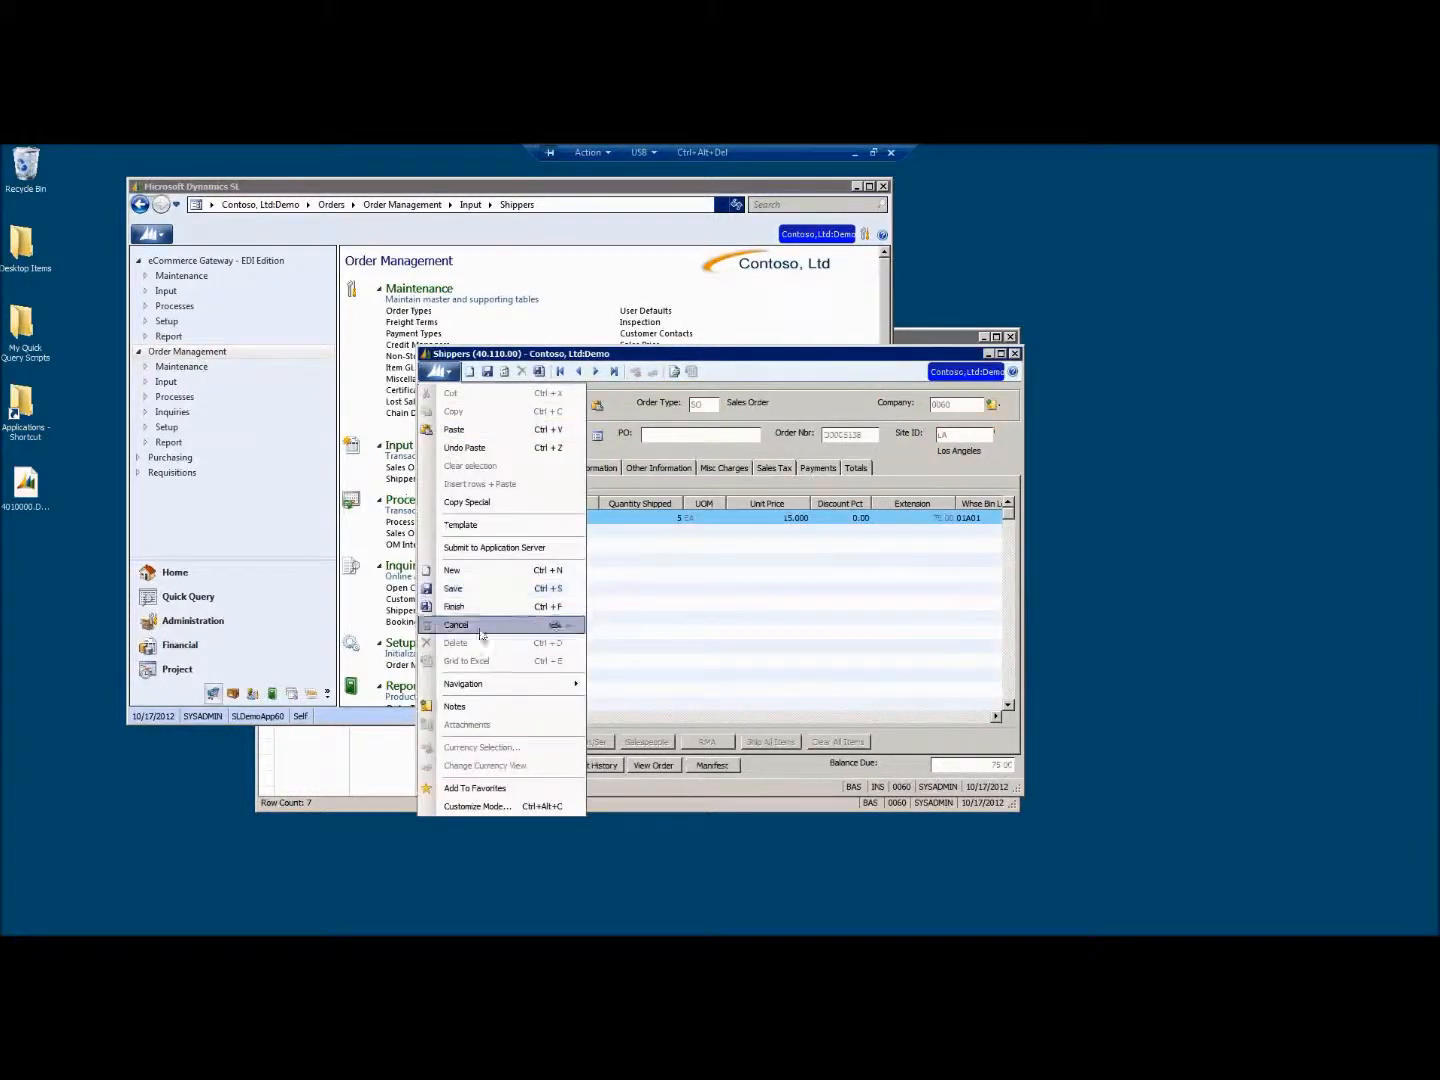
pyautogui.moveTo(497, 692)
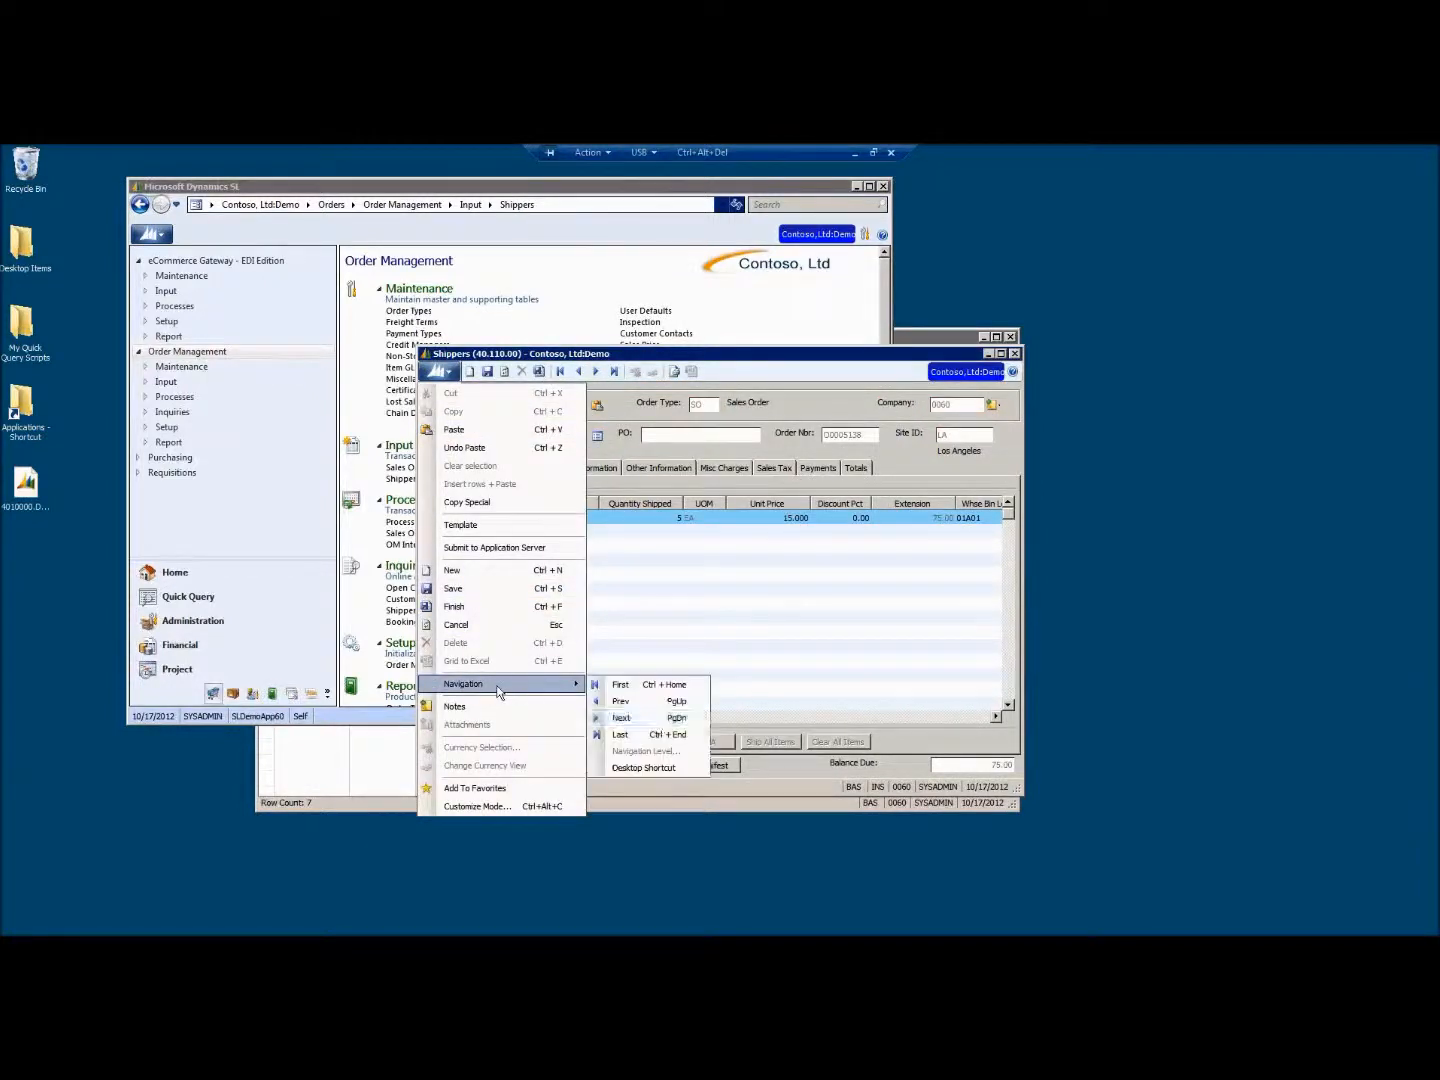
pyautogui.click(642, 765)
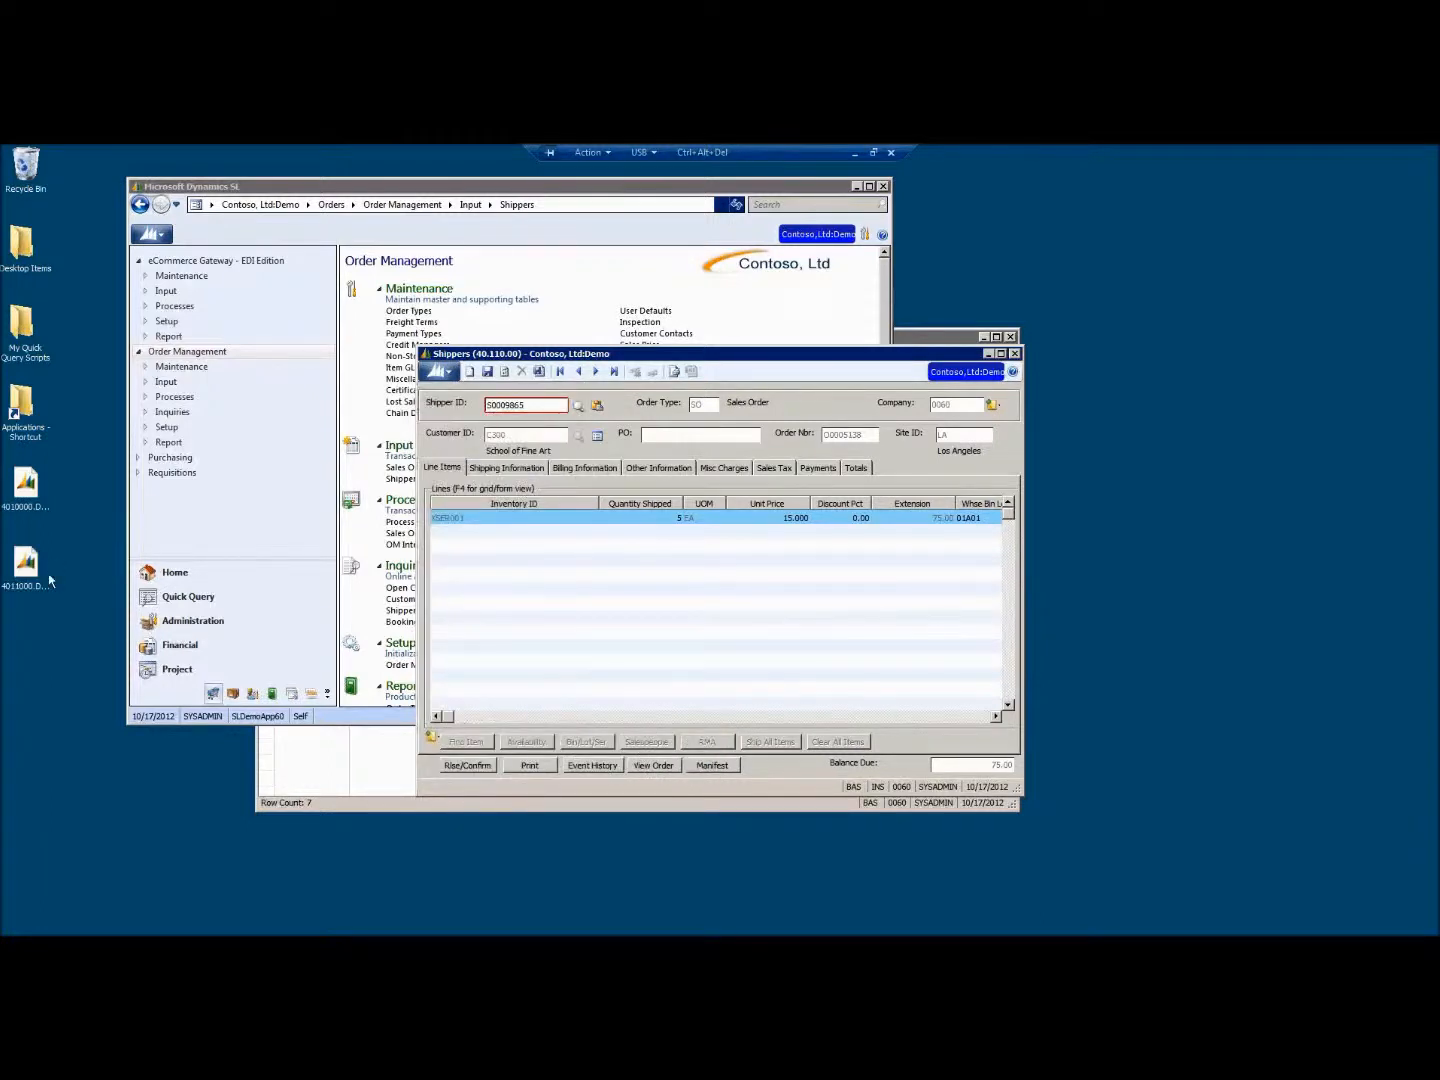
# Inspect the 4011000.DSLPath shortcut's key parameters in Notepad++ and close the Shippers screen
pyautogui.click(32, 571)
pyautogui.rightClick(31, 571)
pyautogui.click(68, 598)
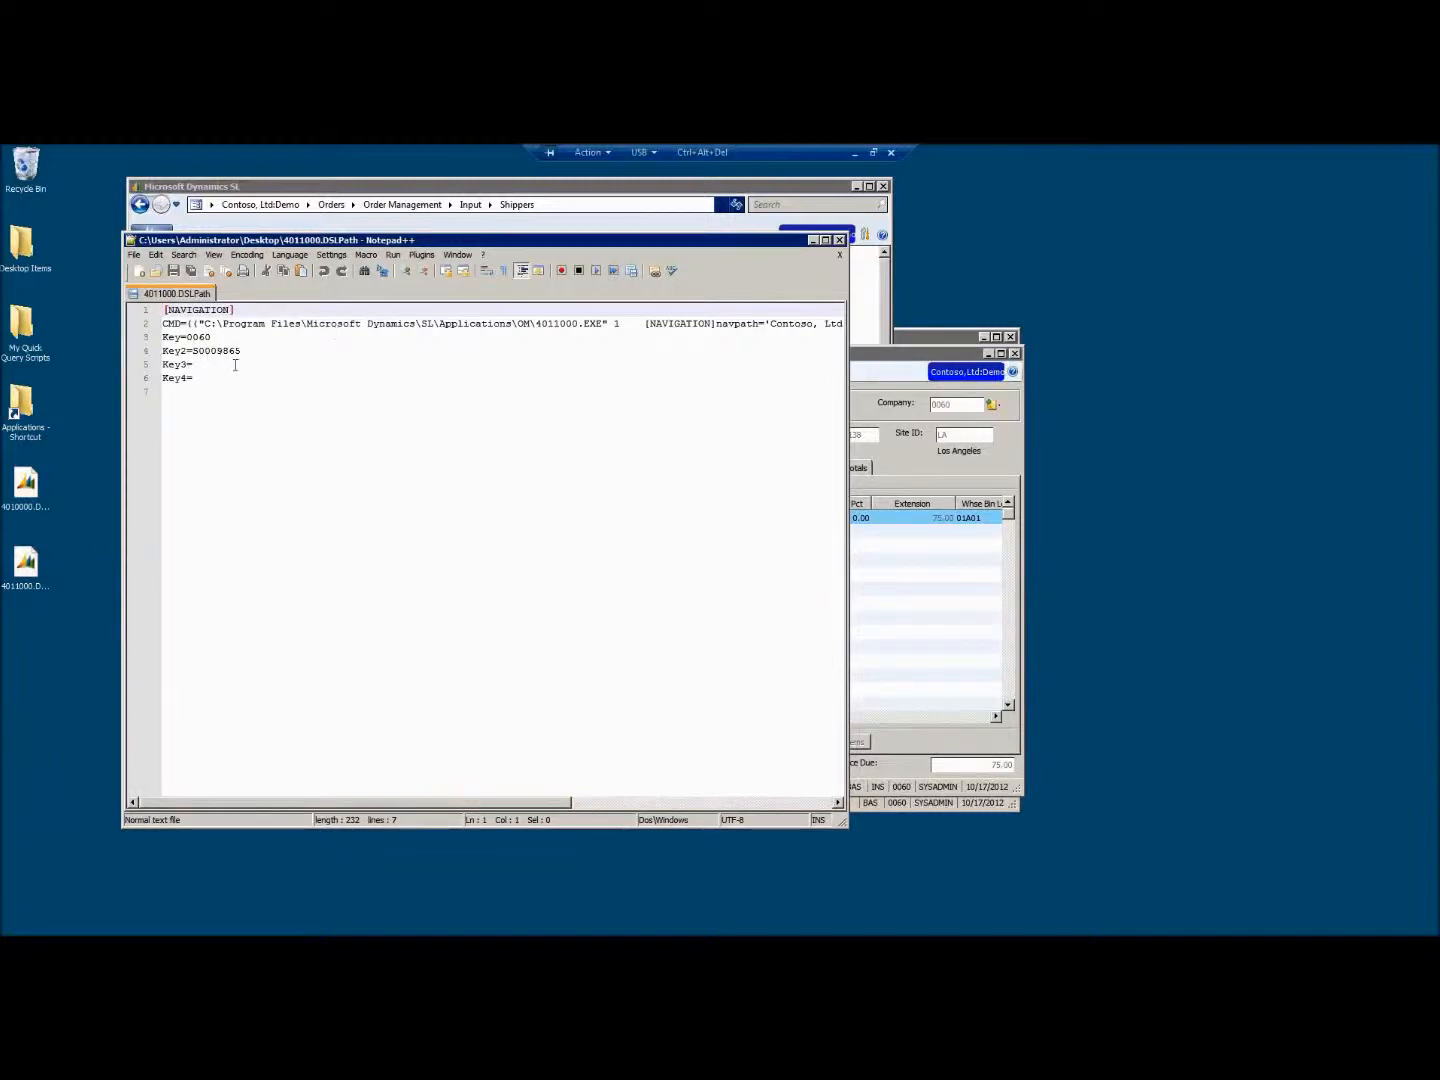
pyautogui.click(841, 241)
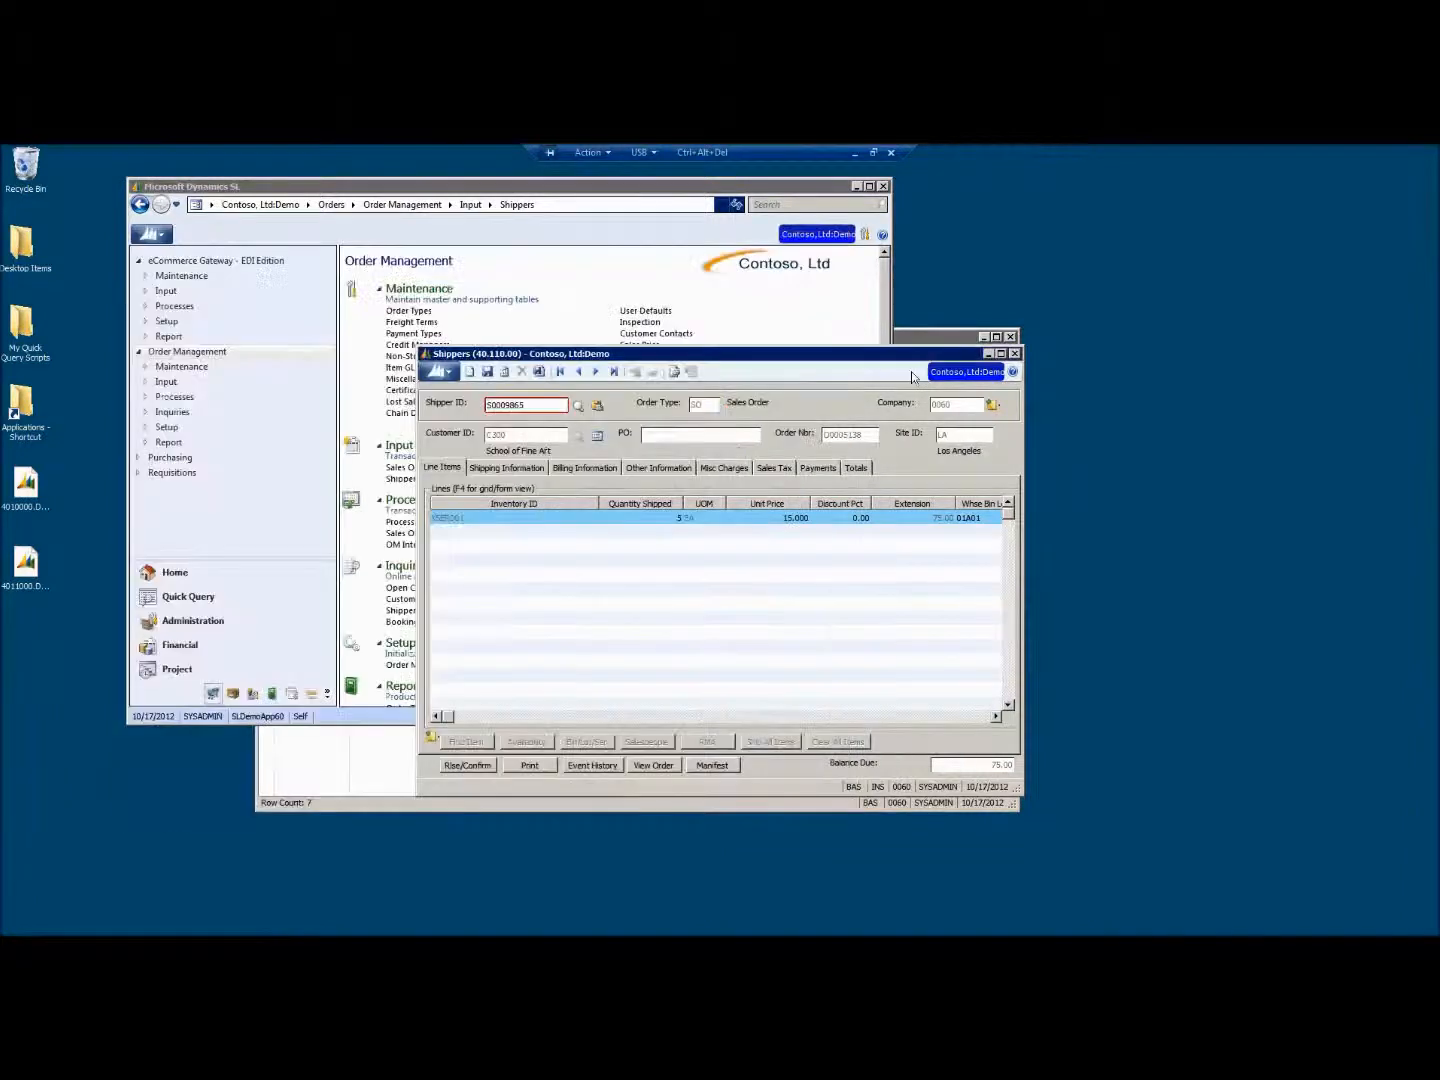
pyautogui.click(1013, 355)
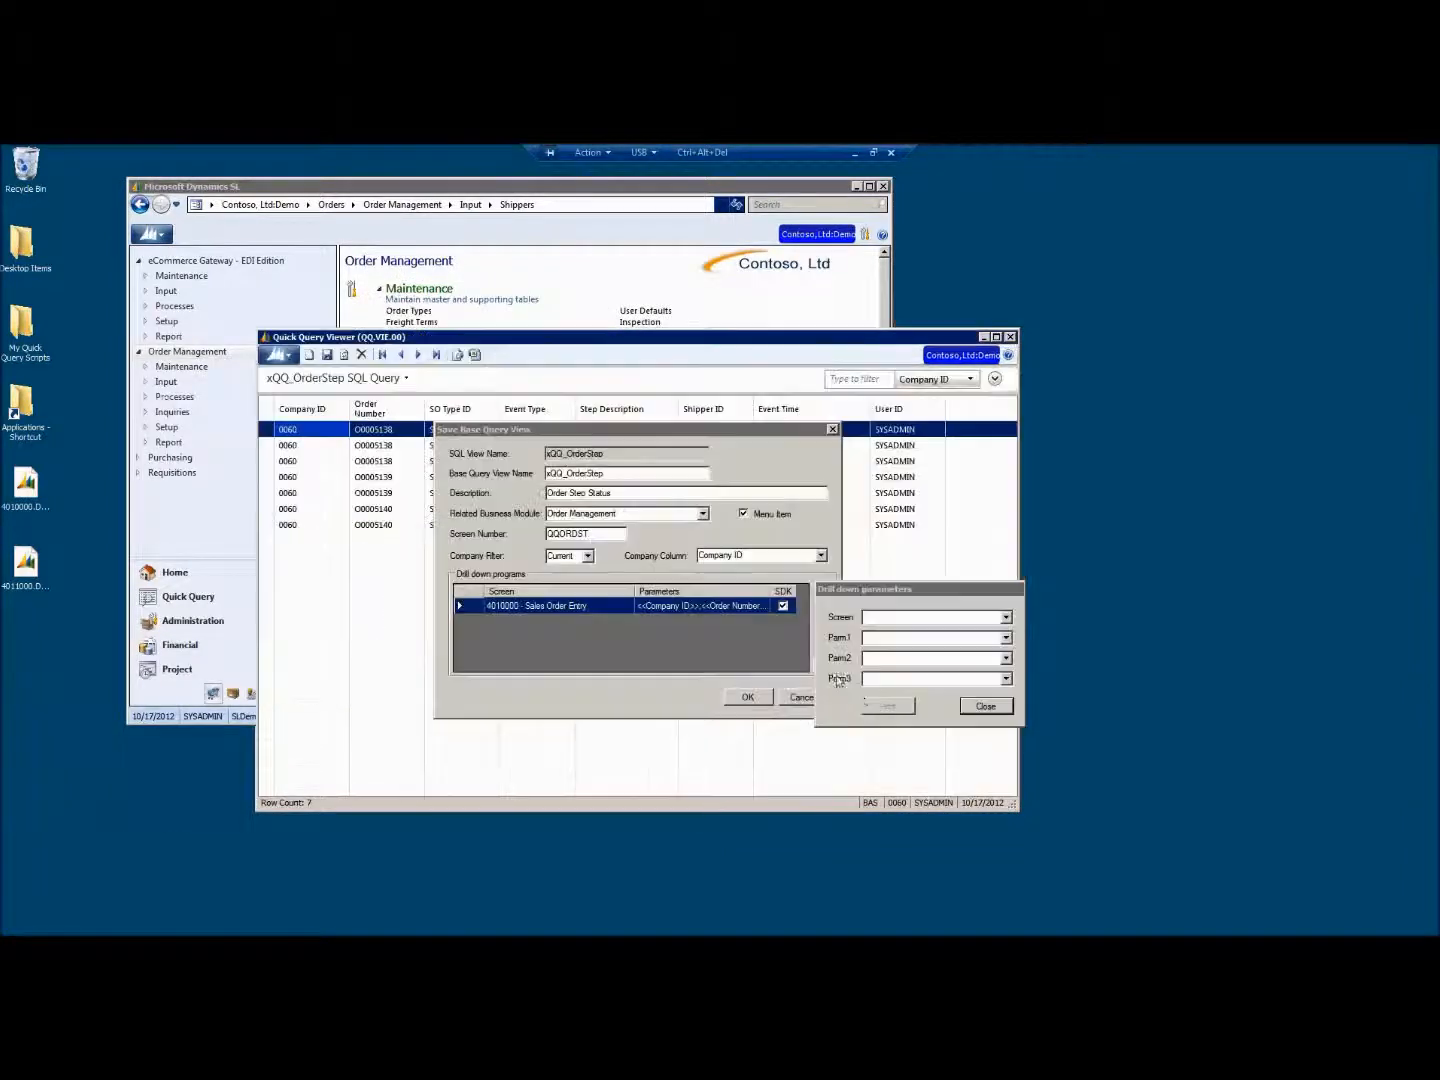
# Add a drill-down to 4011000 - Shippers with Company ID as Parm1 and Shipper ID as Parm2
pyautogui.click(1005, 616)
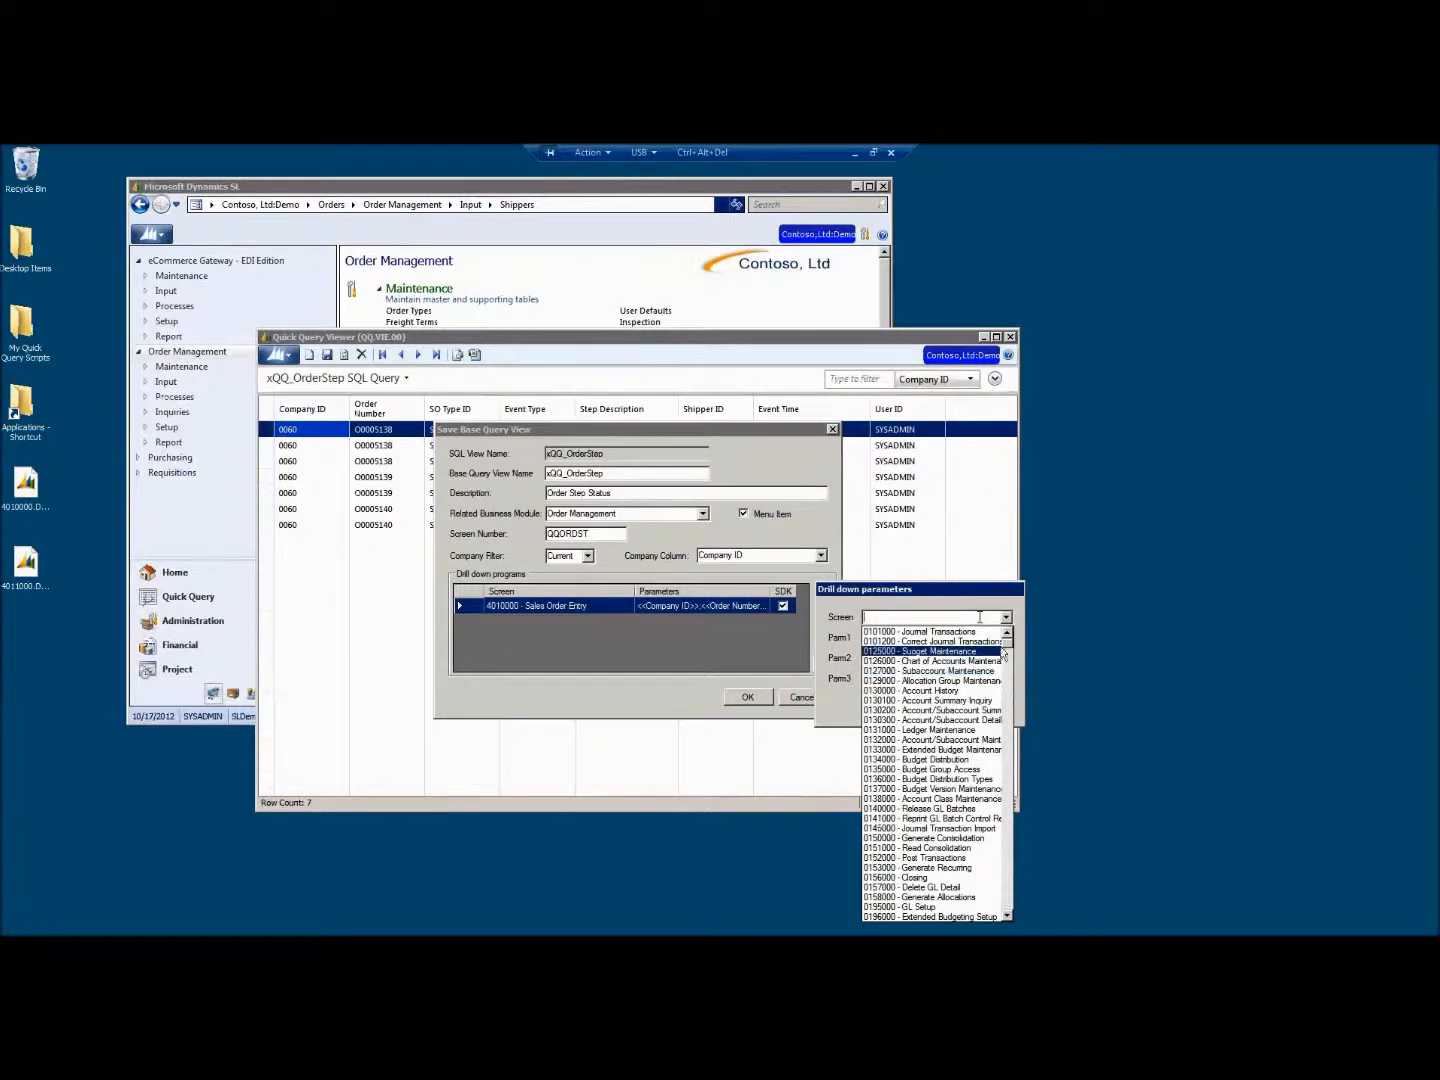
pyautogui.moveTo(1007, 672); pyautogui.dragTo(997, 739)
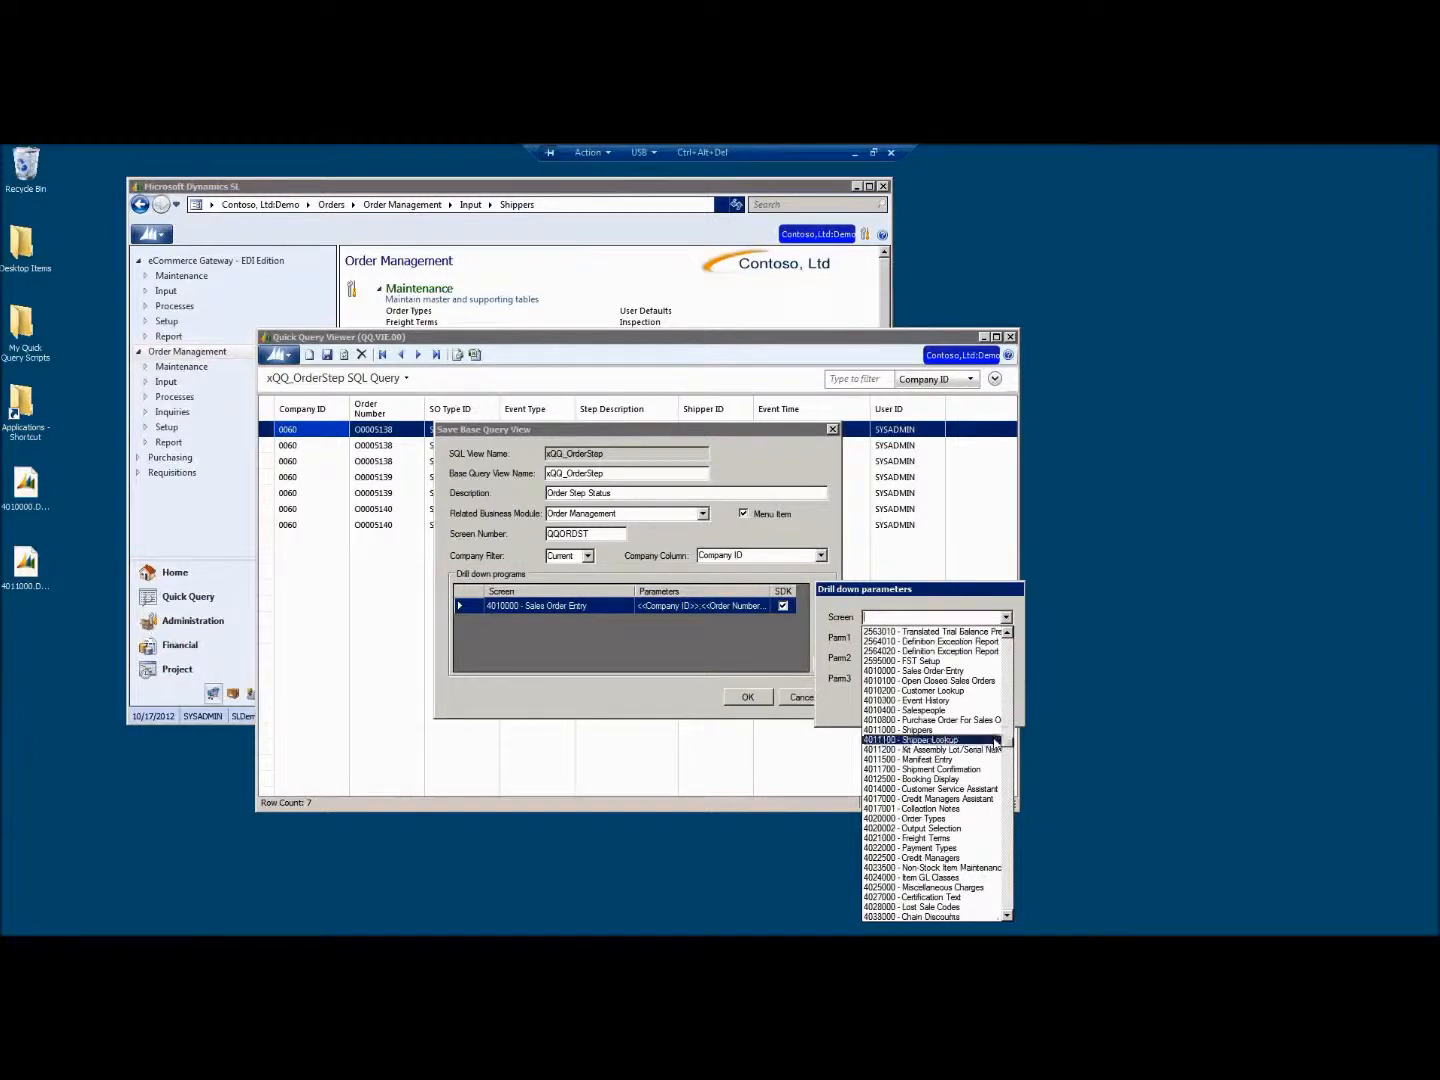
pyautogui.click(917, 729)
pyautogui.click(939, 639)
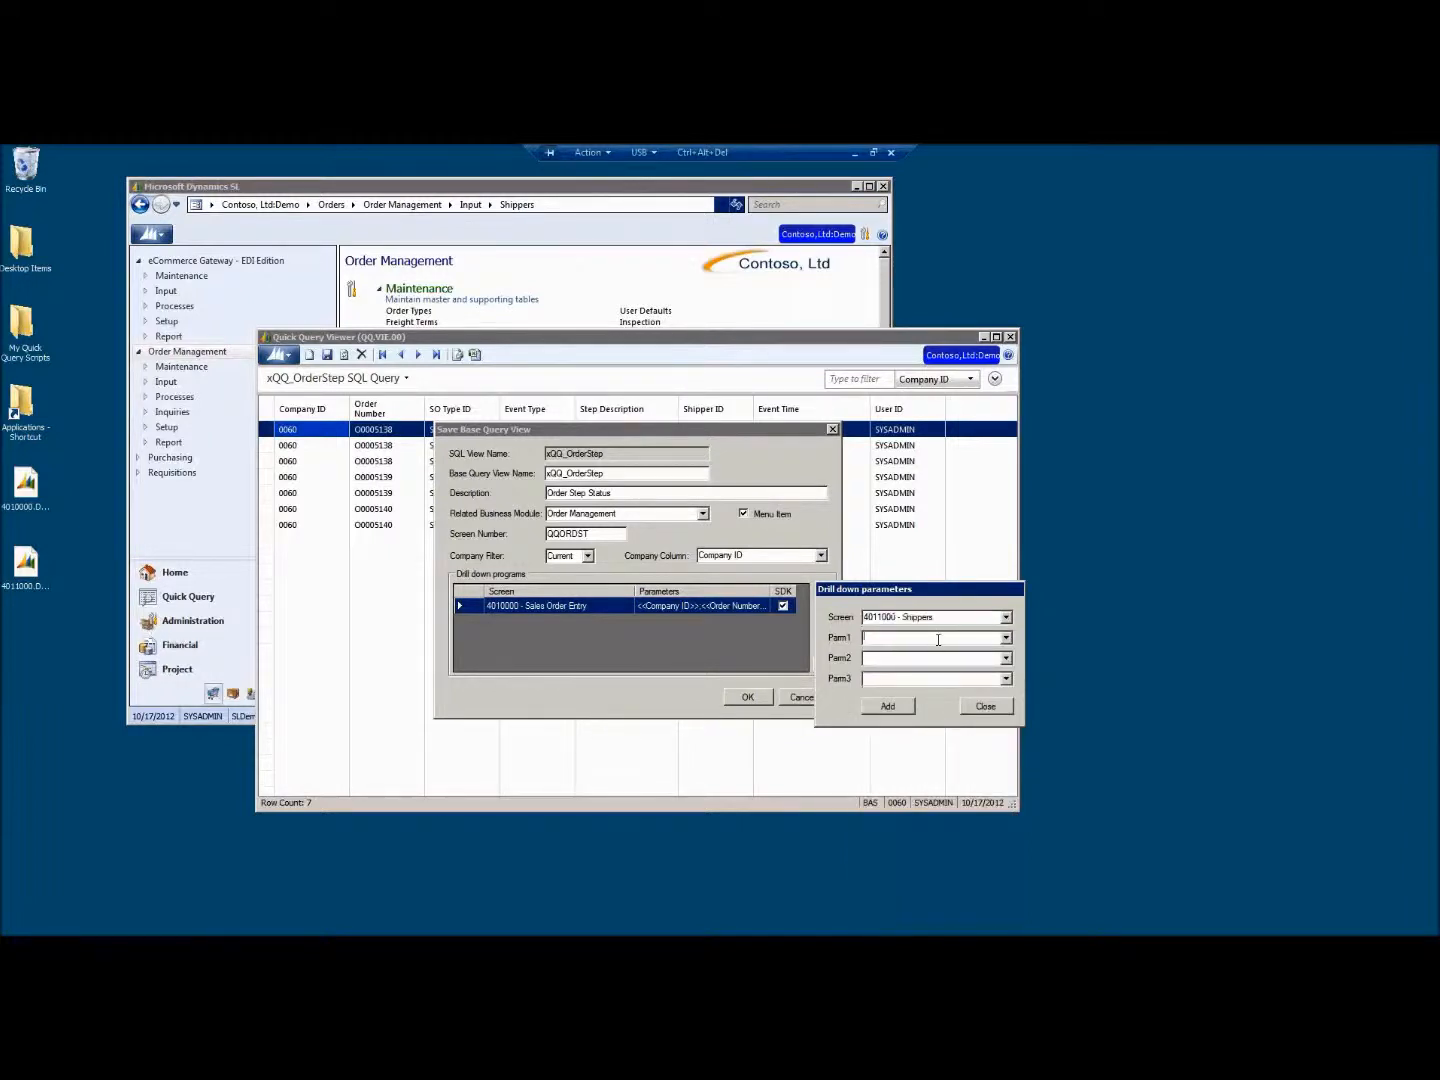
pyautogui.click(1004, 638)
pyautogui.click(1001, 648)
pyautogui.click(1003, 659)
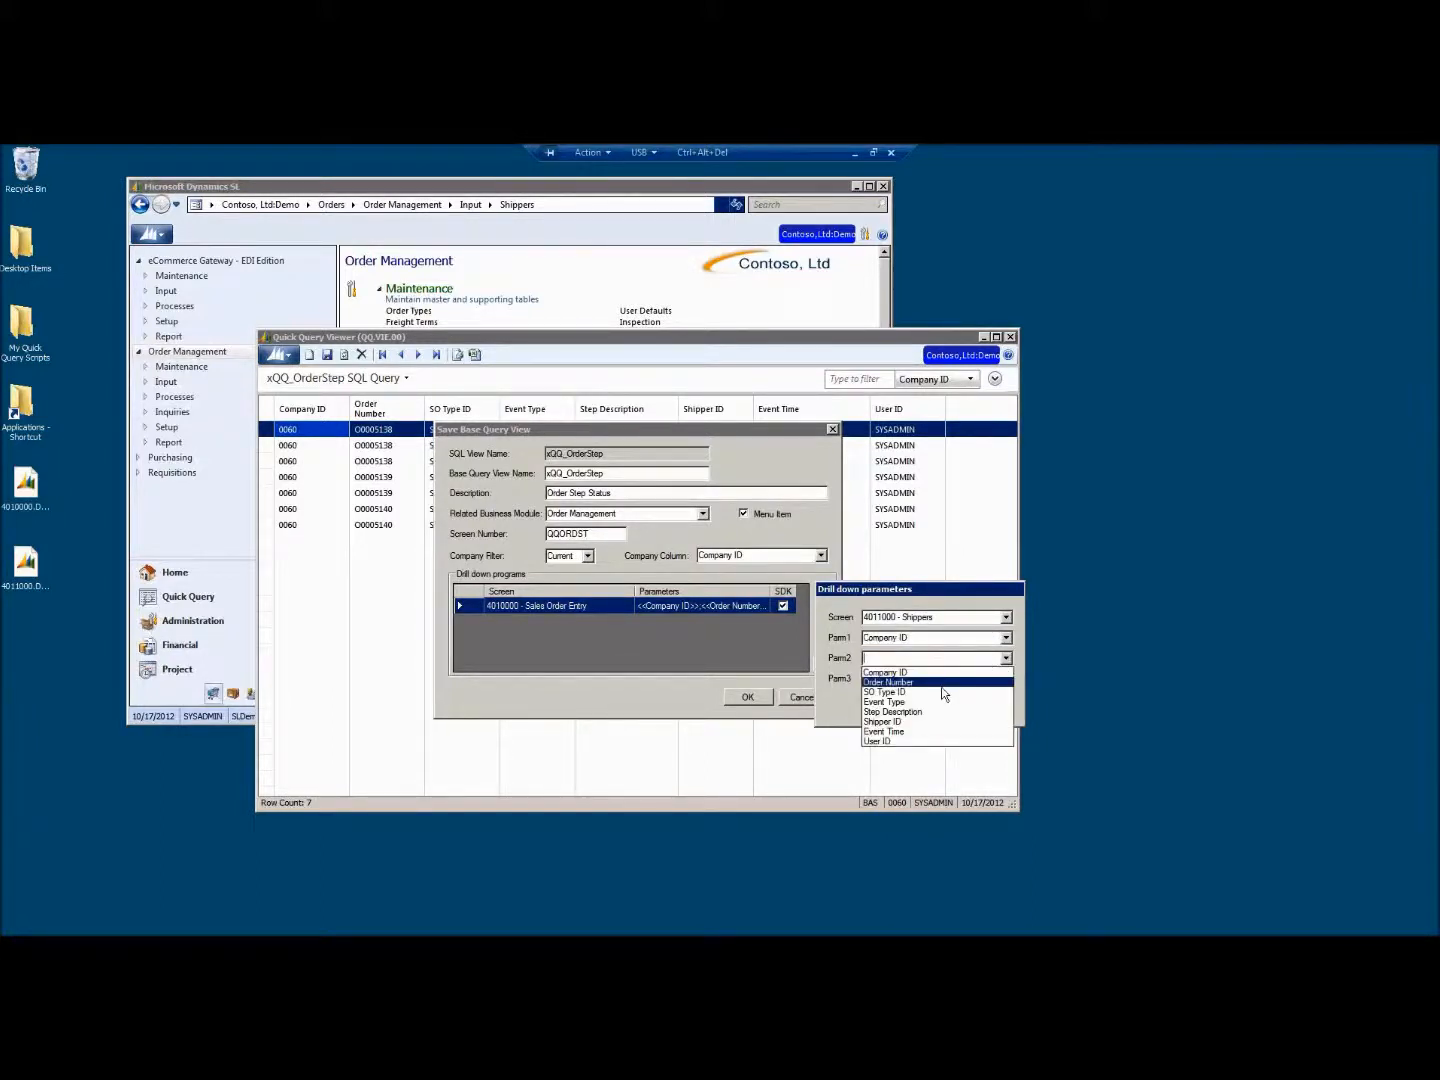
pyautogui.click(929, 720)
pyautogui.click(896, 707)
pyautogui.click(986, 707)
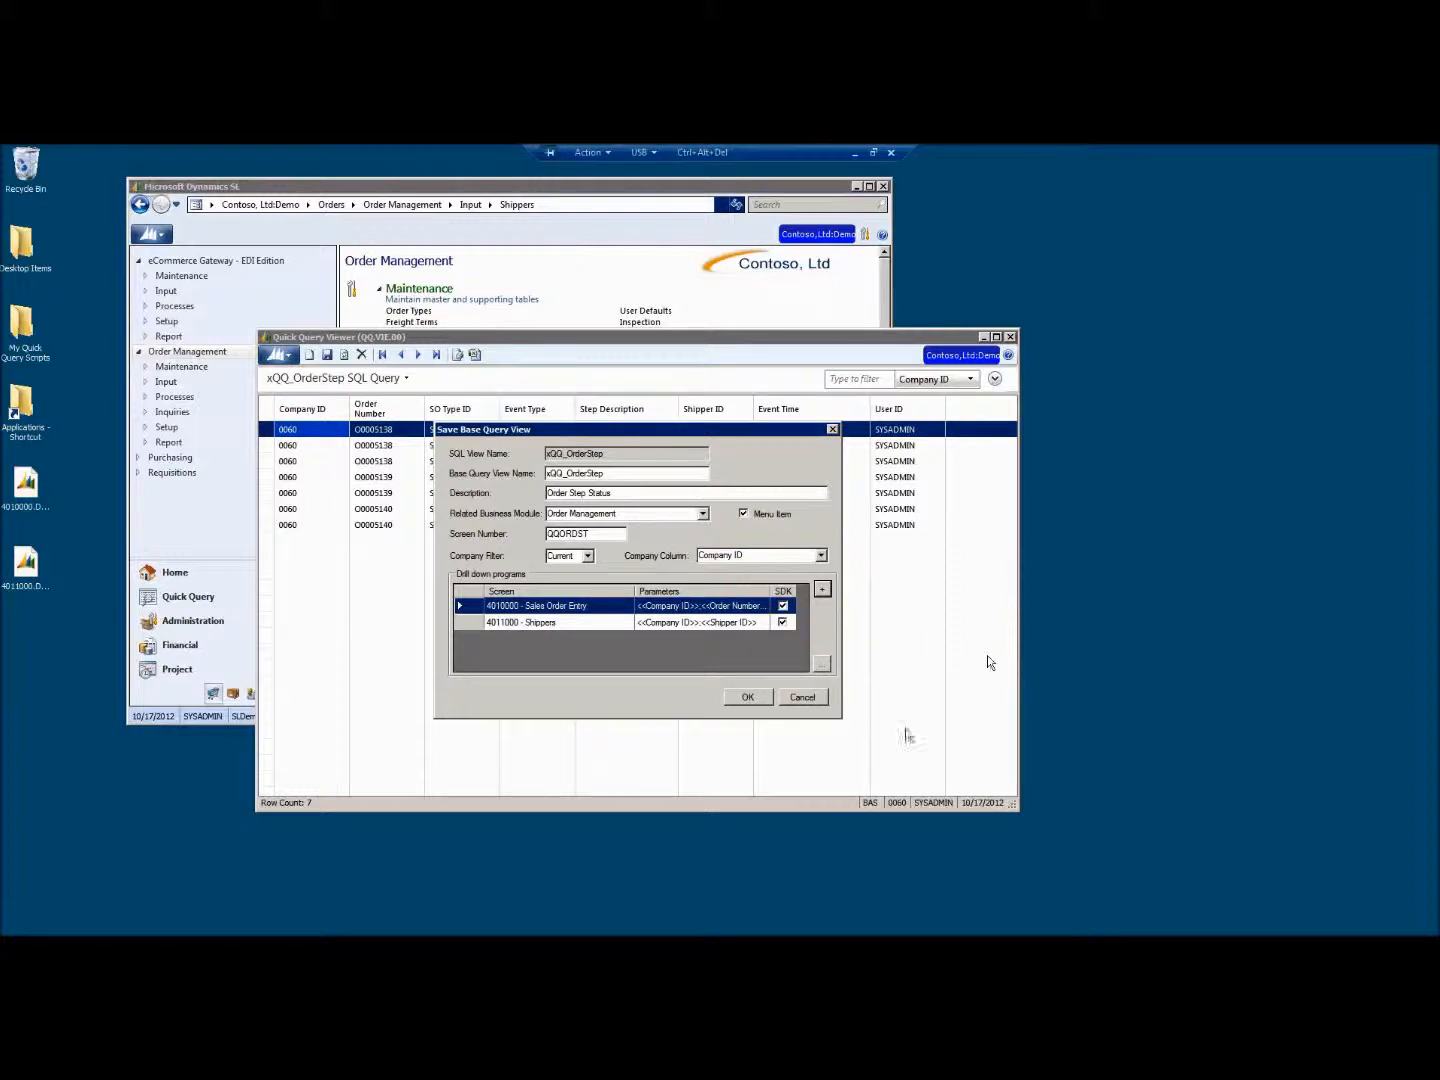
# Save the Order Step Status base query view and restart Microsoft Dynamics SL
pyautogui.click(750, 700)
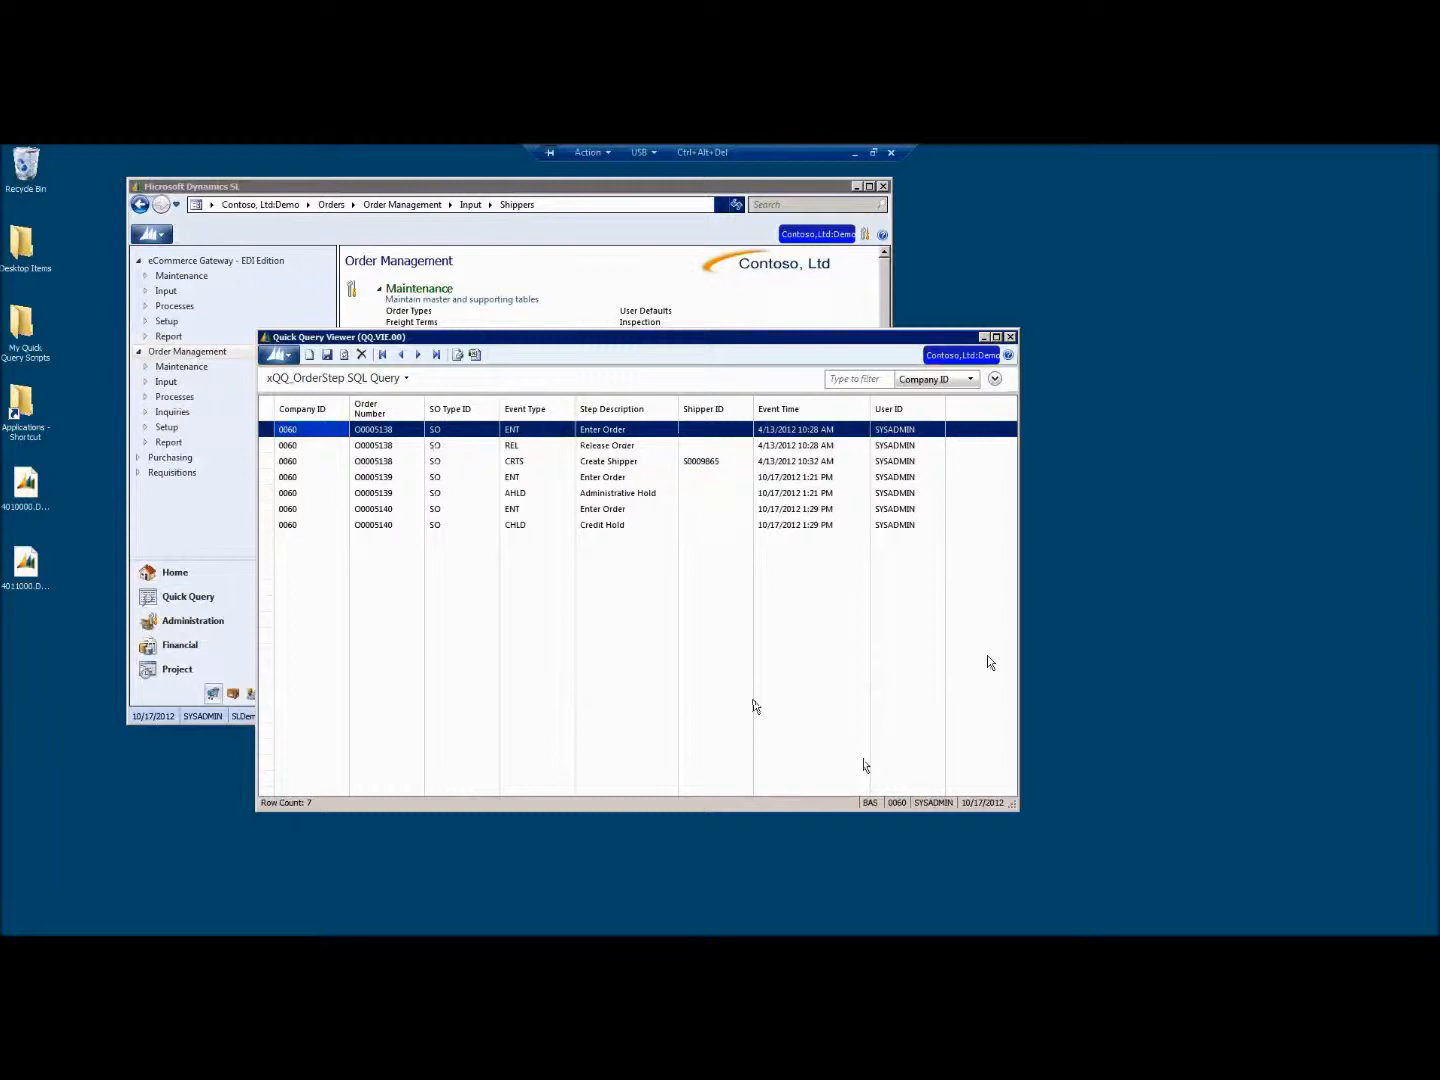
pyautogui.click(1011, 338)
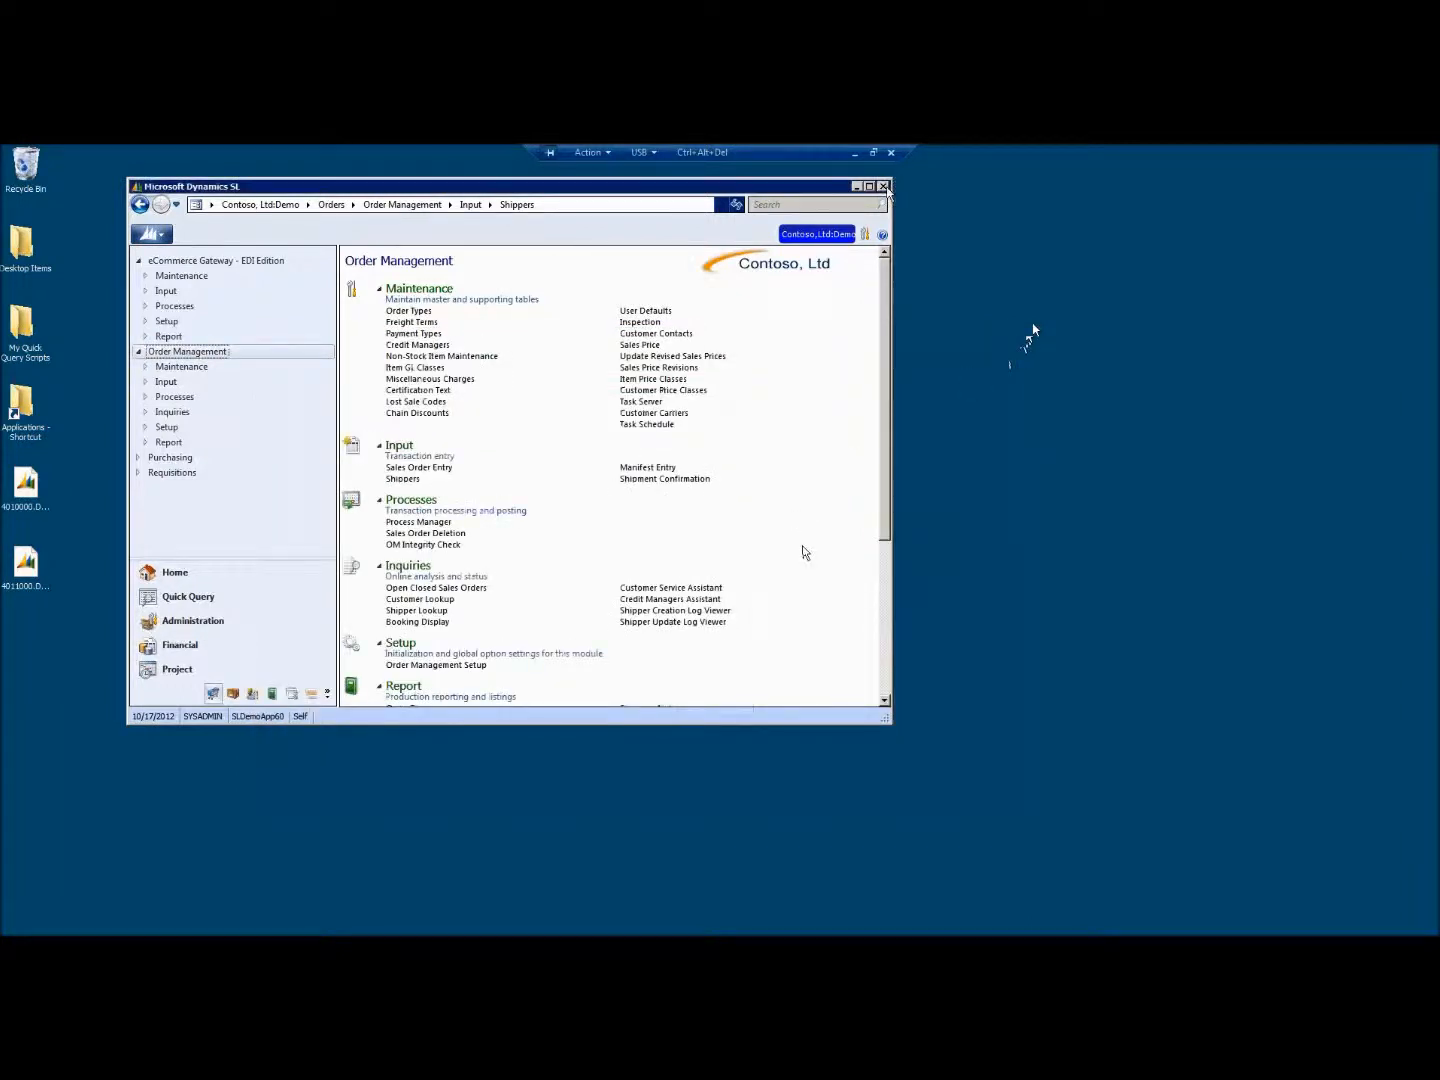
pyautogui.click(883, 187)
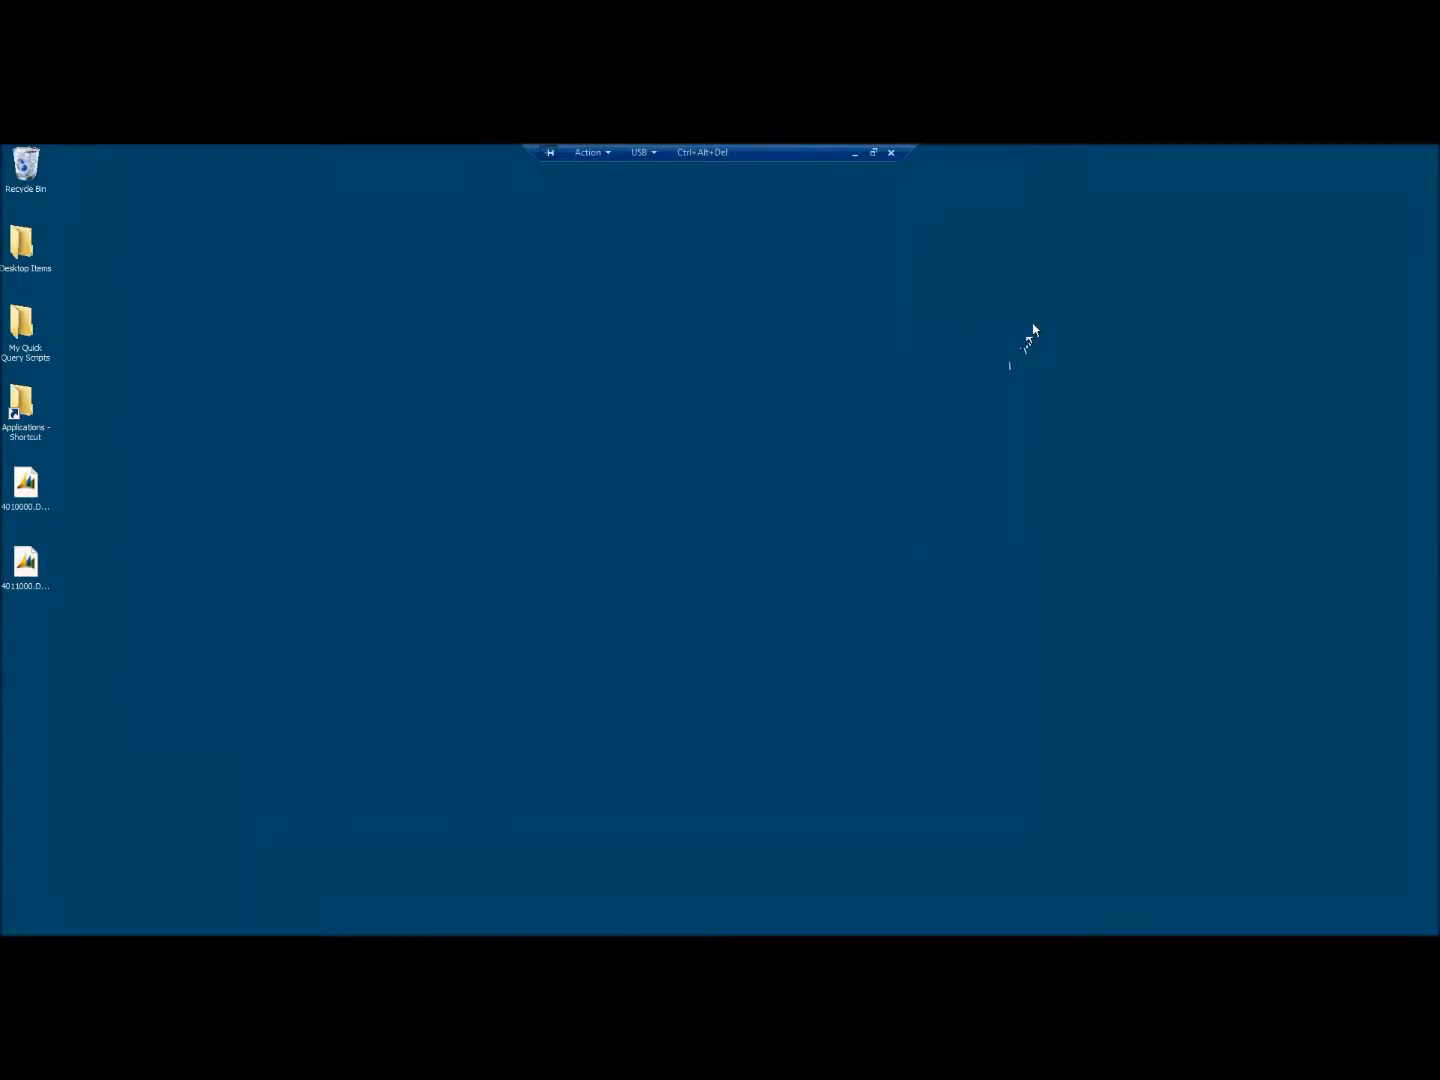
pyautogui.click(22, 932)
pyautogui.click(20, 649)
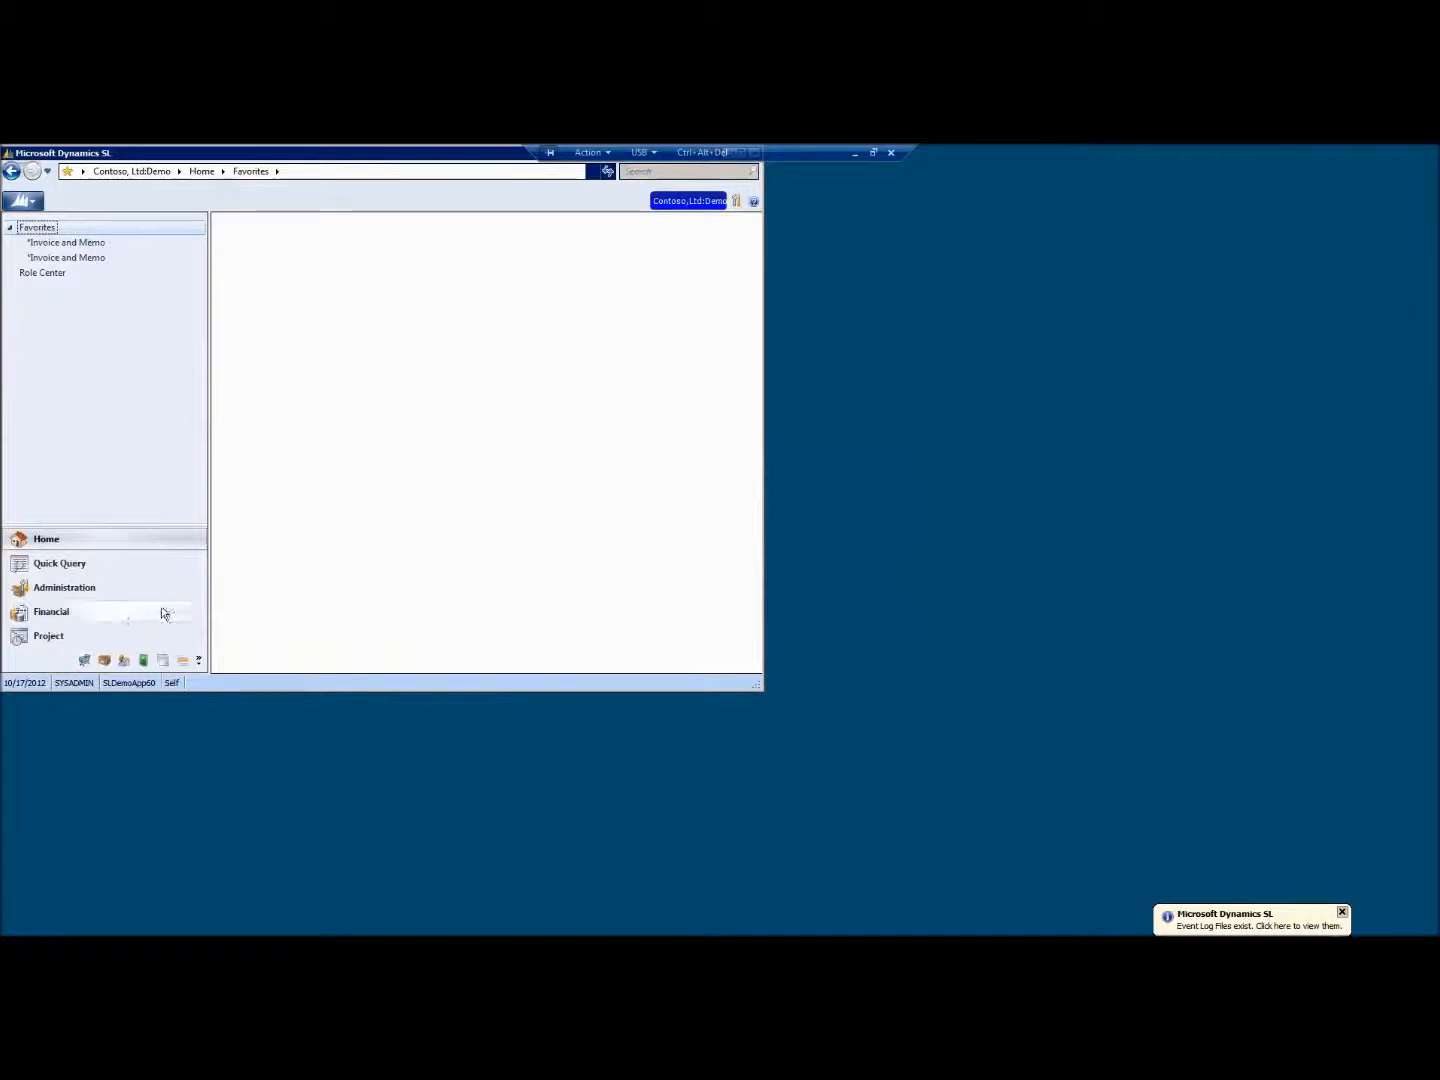
# Check the Orders quick queries for the new view and open Access Rights Maintenance in System Manager
pyautogui.click(87, 567)
pyautogui.click(50, 303)
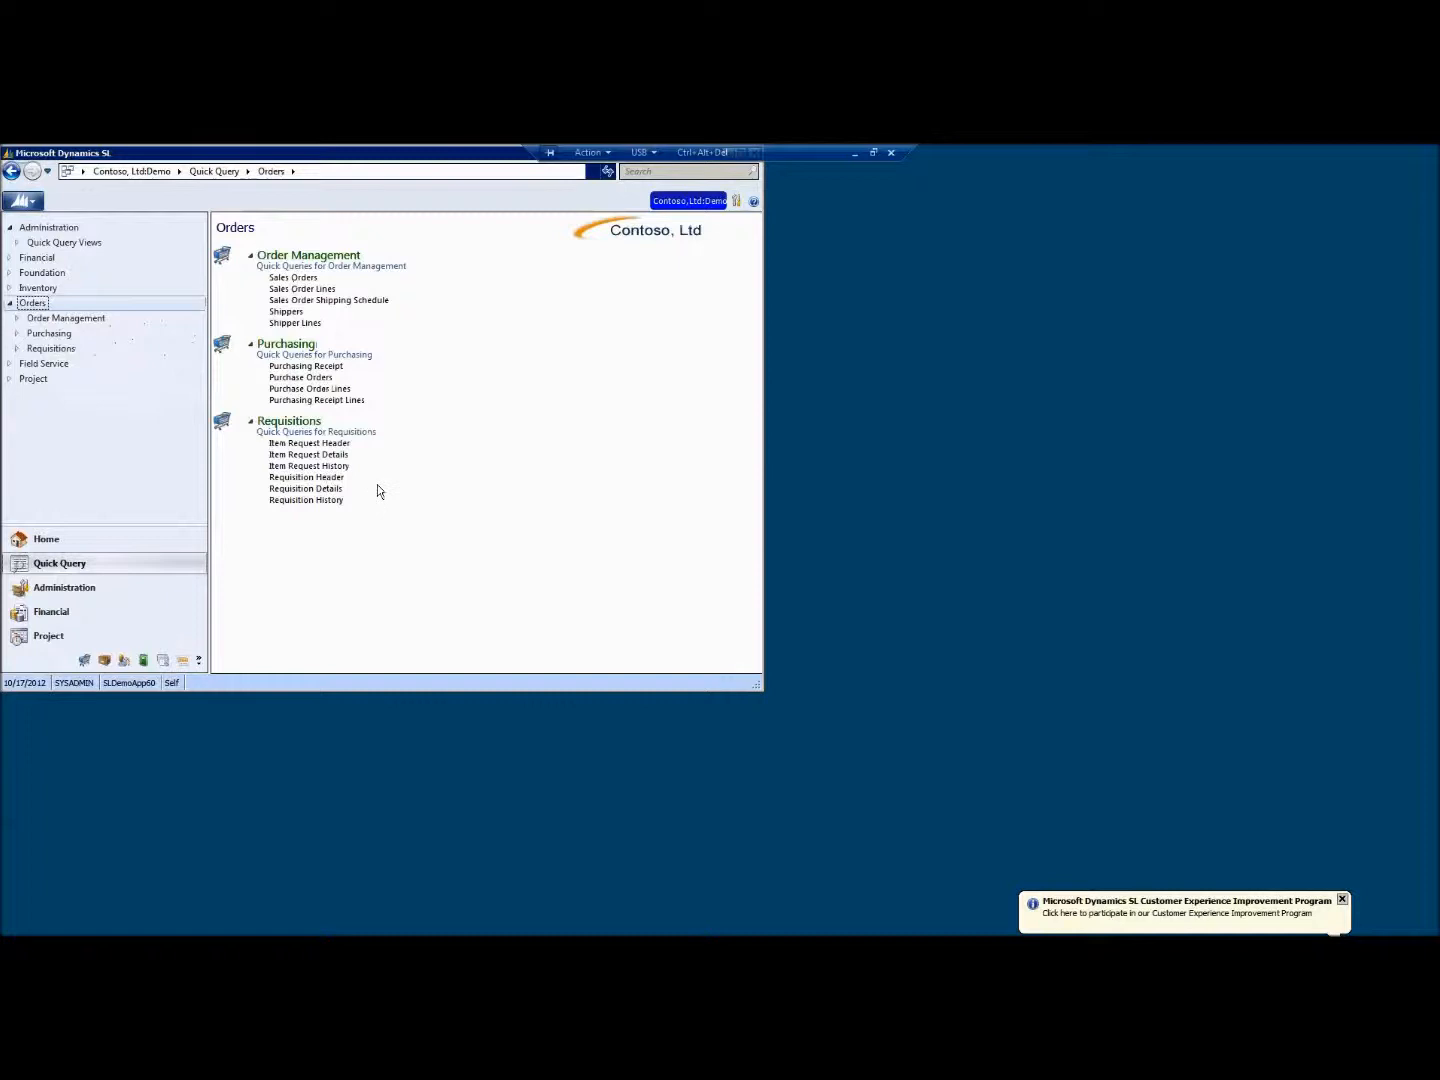
pyautogui.click(86, 594)
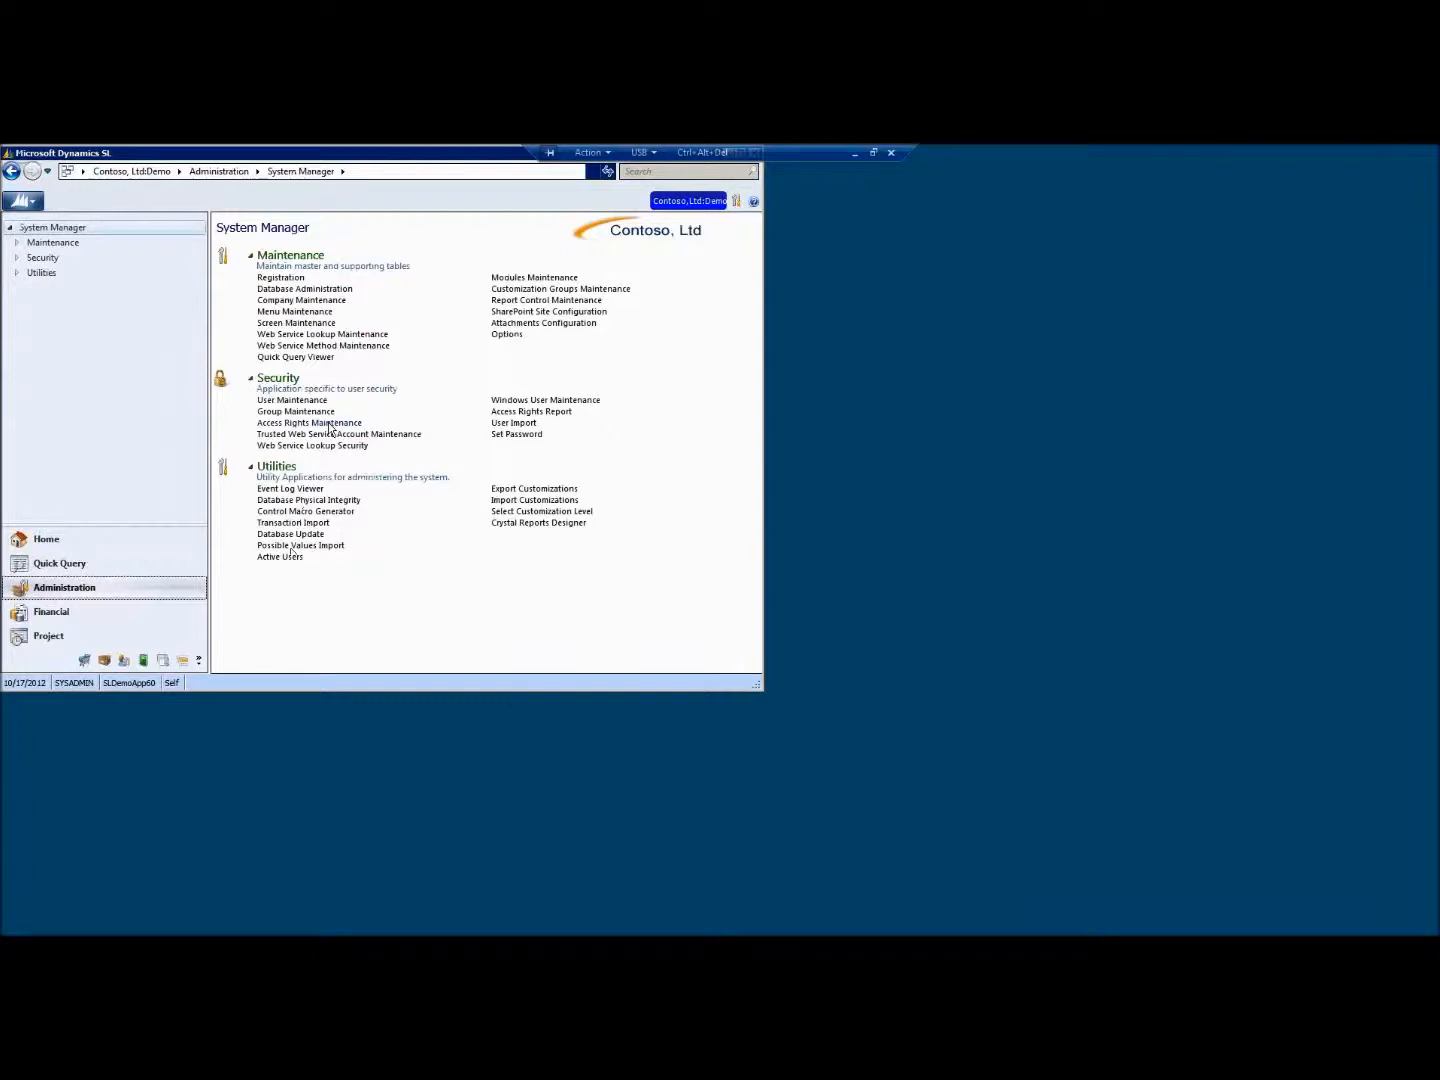
pyautogui.click(332, 423)
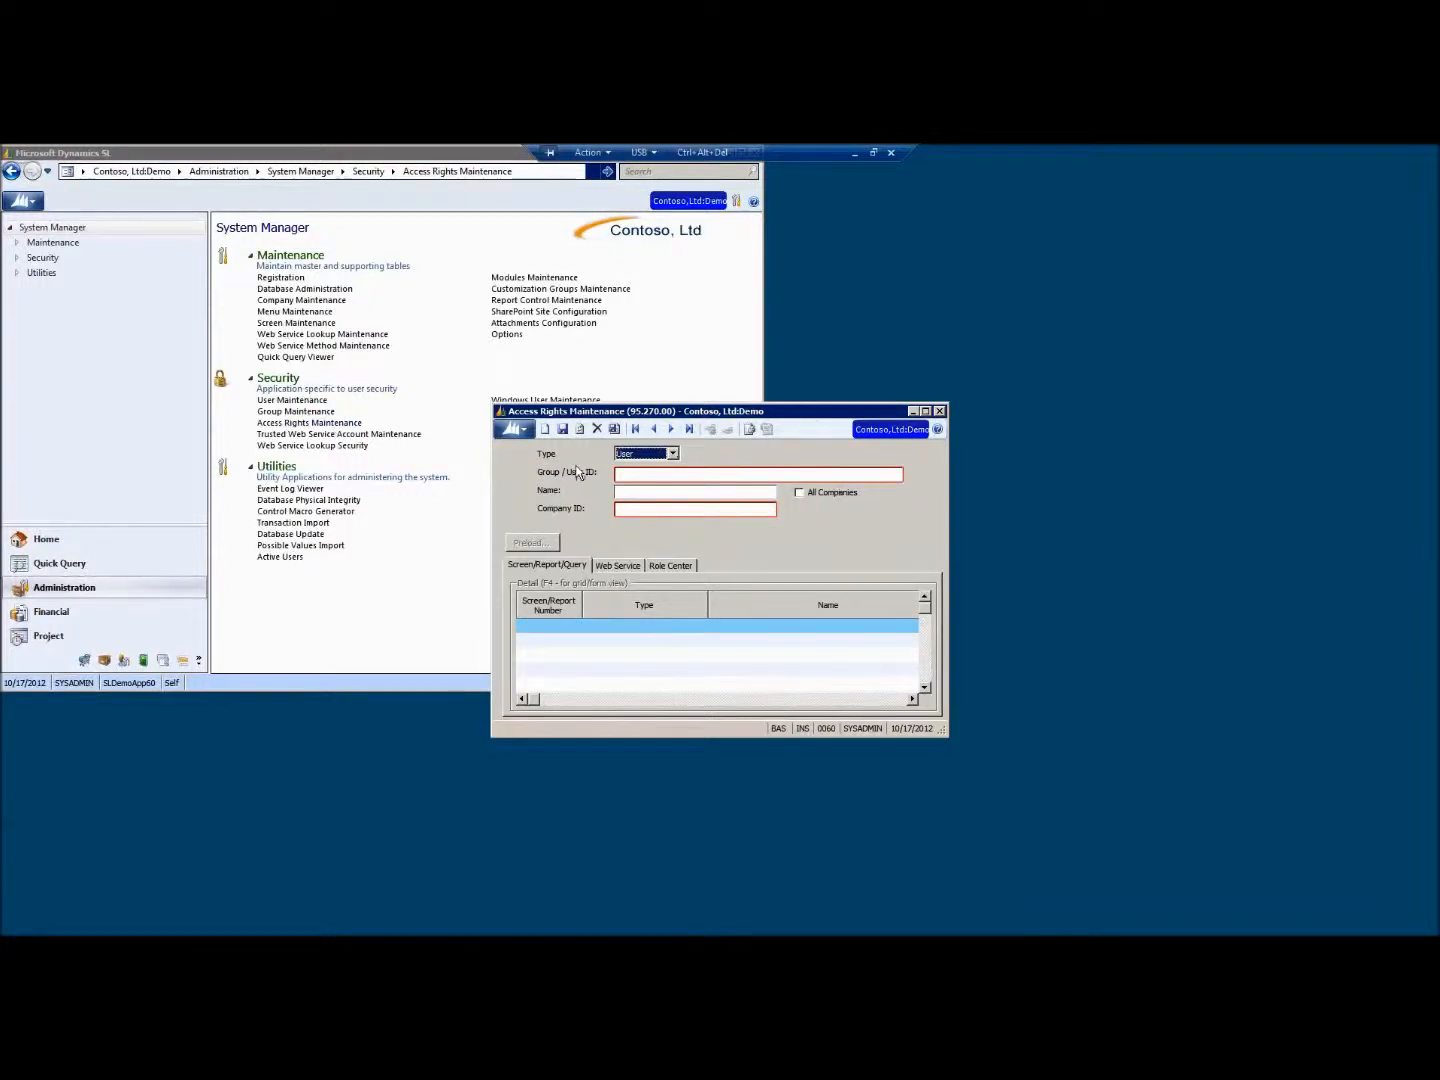
# Load the access rights of the ADMINISTRATORS group in Access Rights Maintenance
pyautogui.click(672, 453)
pyautogui.click(667, 466)
pyautogui.doubleClick(649, 474)
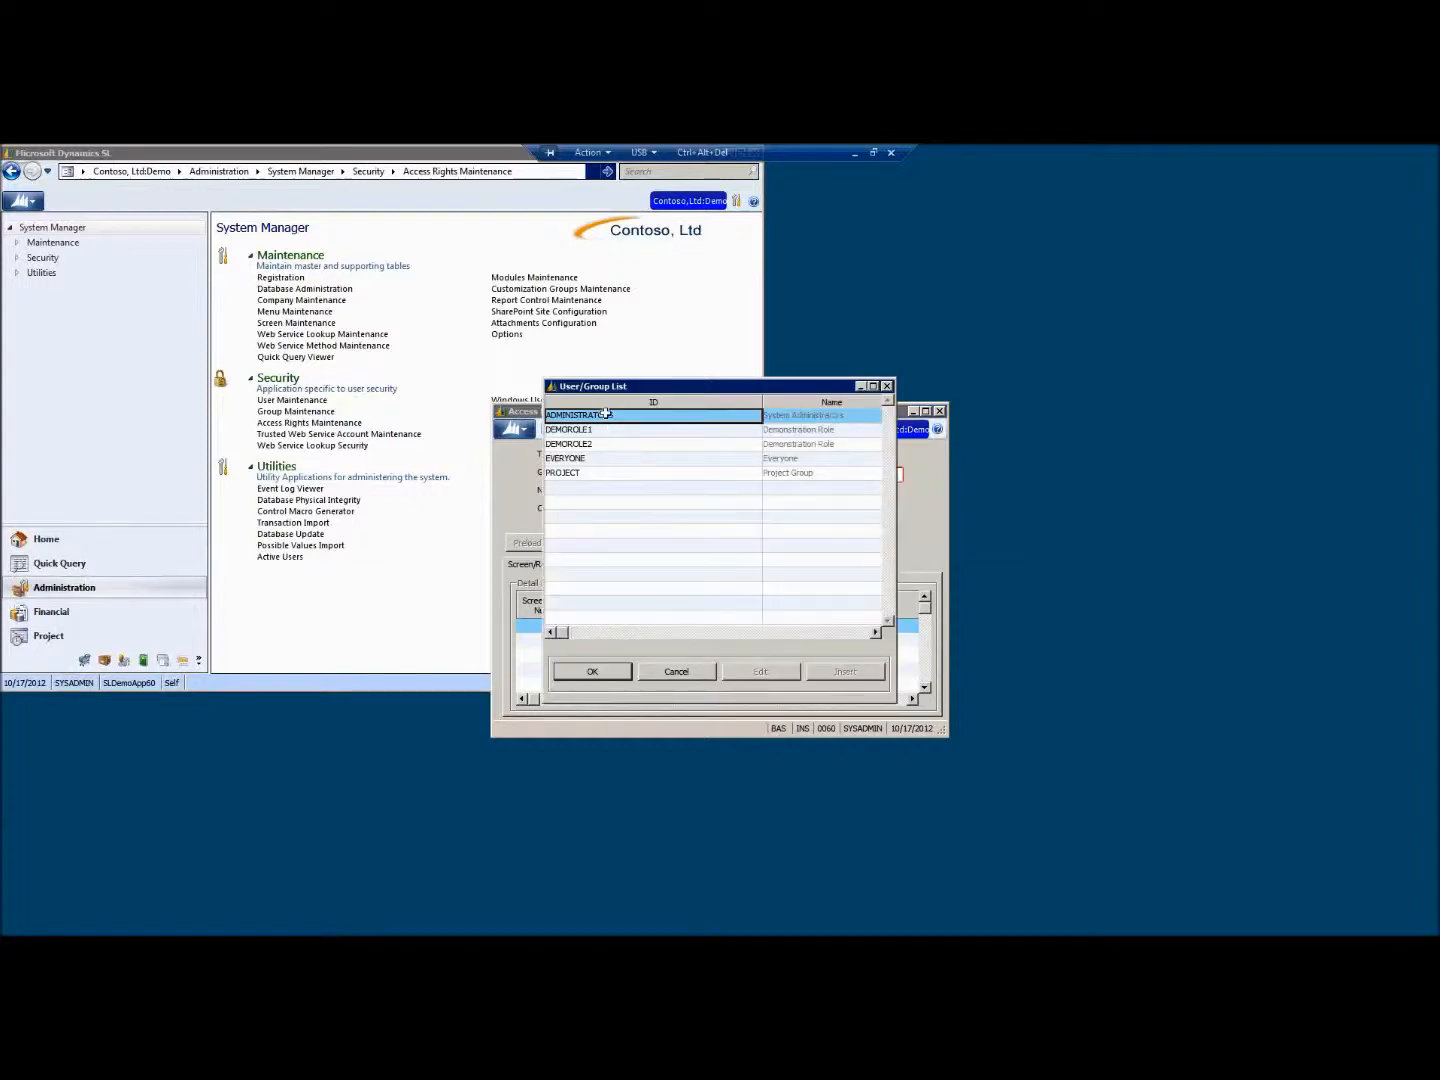
pyautogui.doubleClick(607, 413)
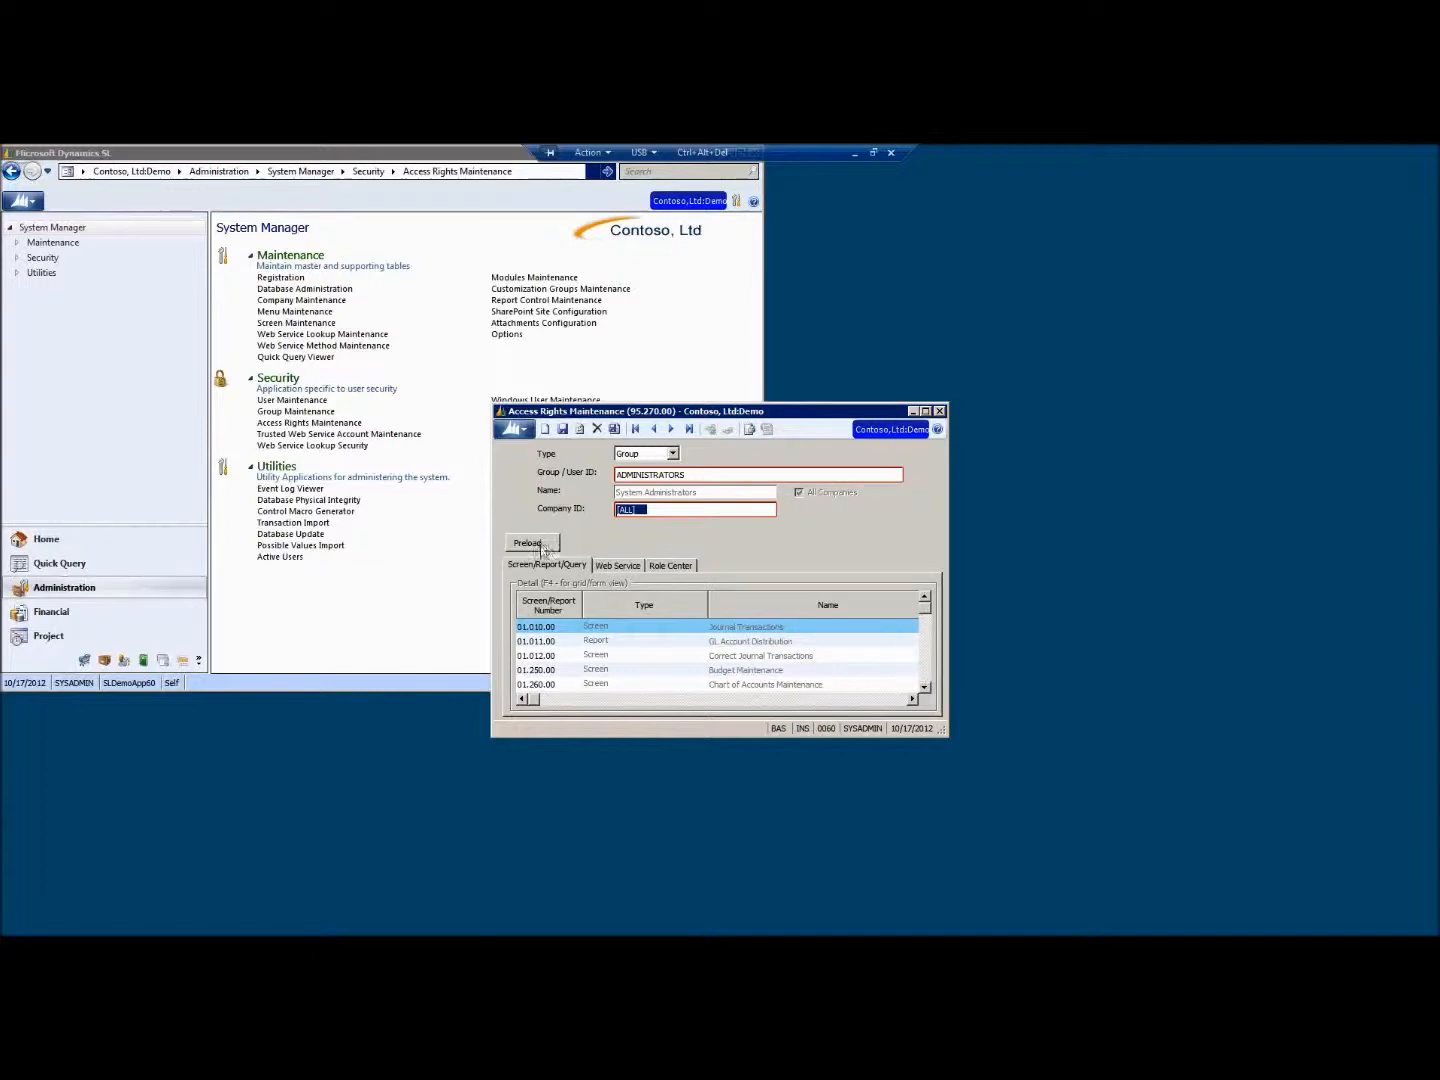
# Review the modules available for preloading to the ADMINISTRATORS group, cancel the preload and close Access Rights Maintenance
pyautogui.click(617, 565)
pyautogui.click(530, 544)
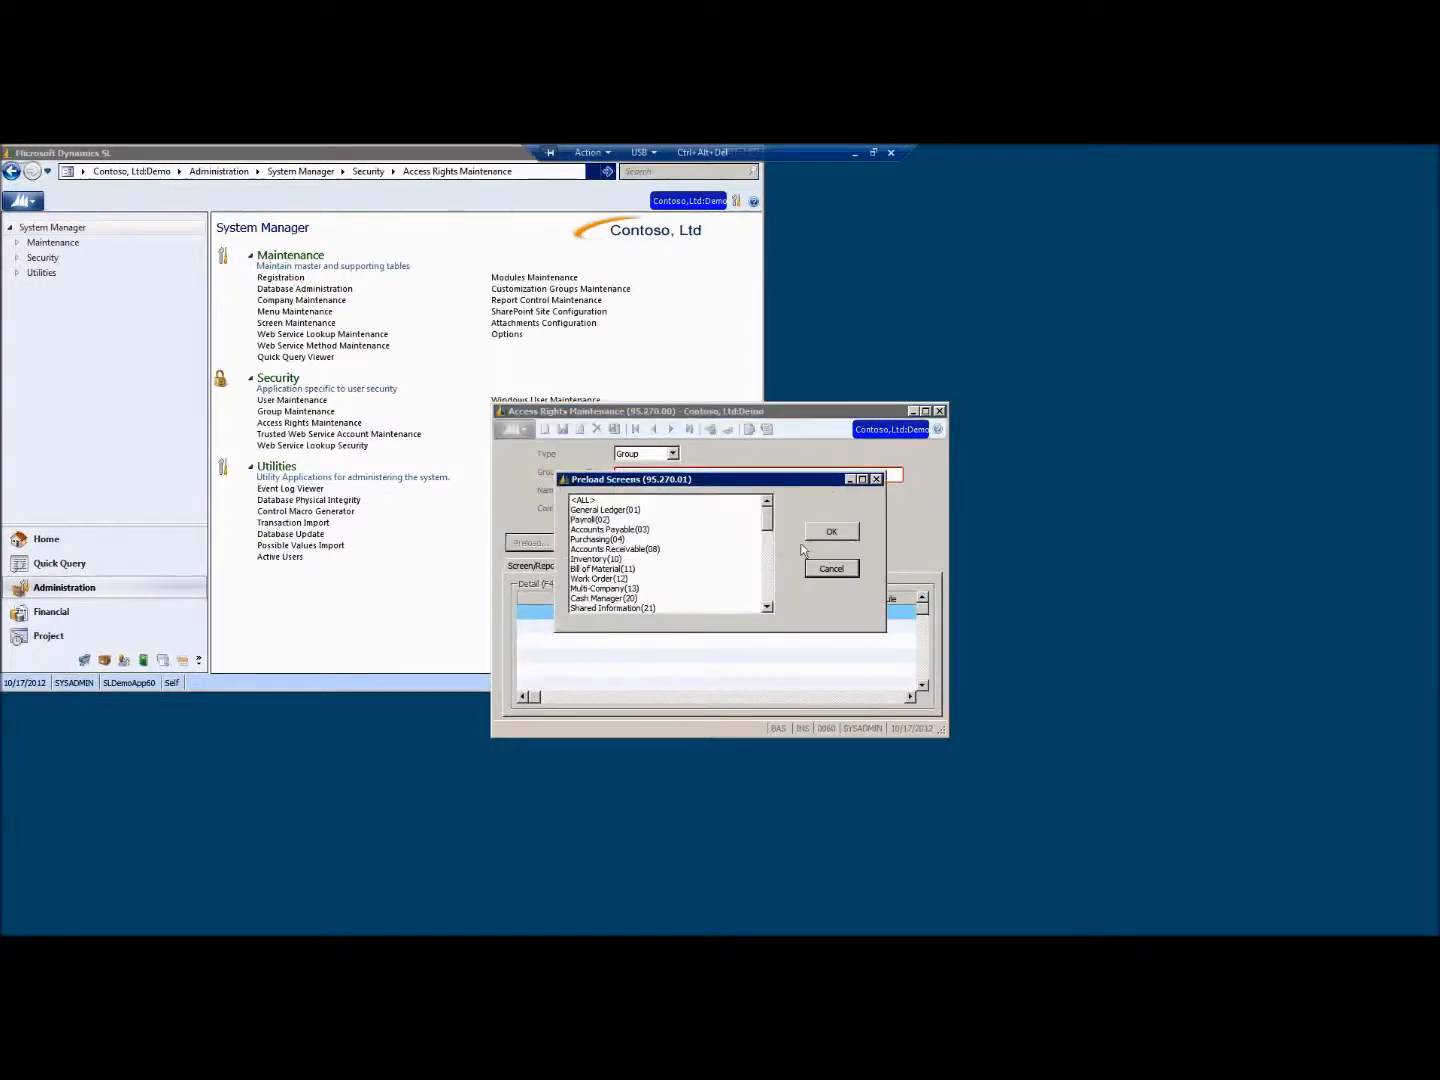
pyautogui.moveTo(769, 533); pyautogui.dragTo(766, 592)
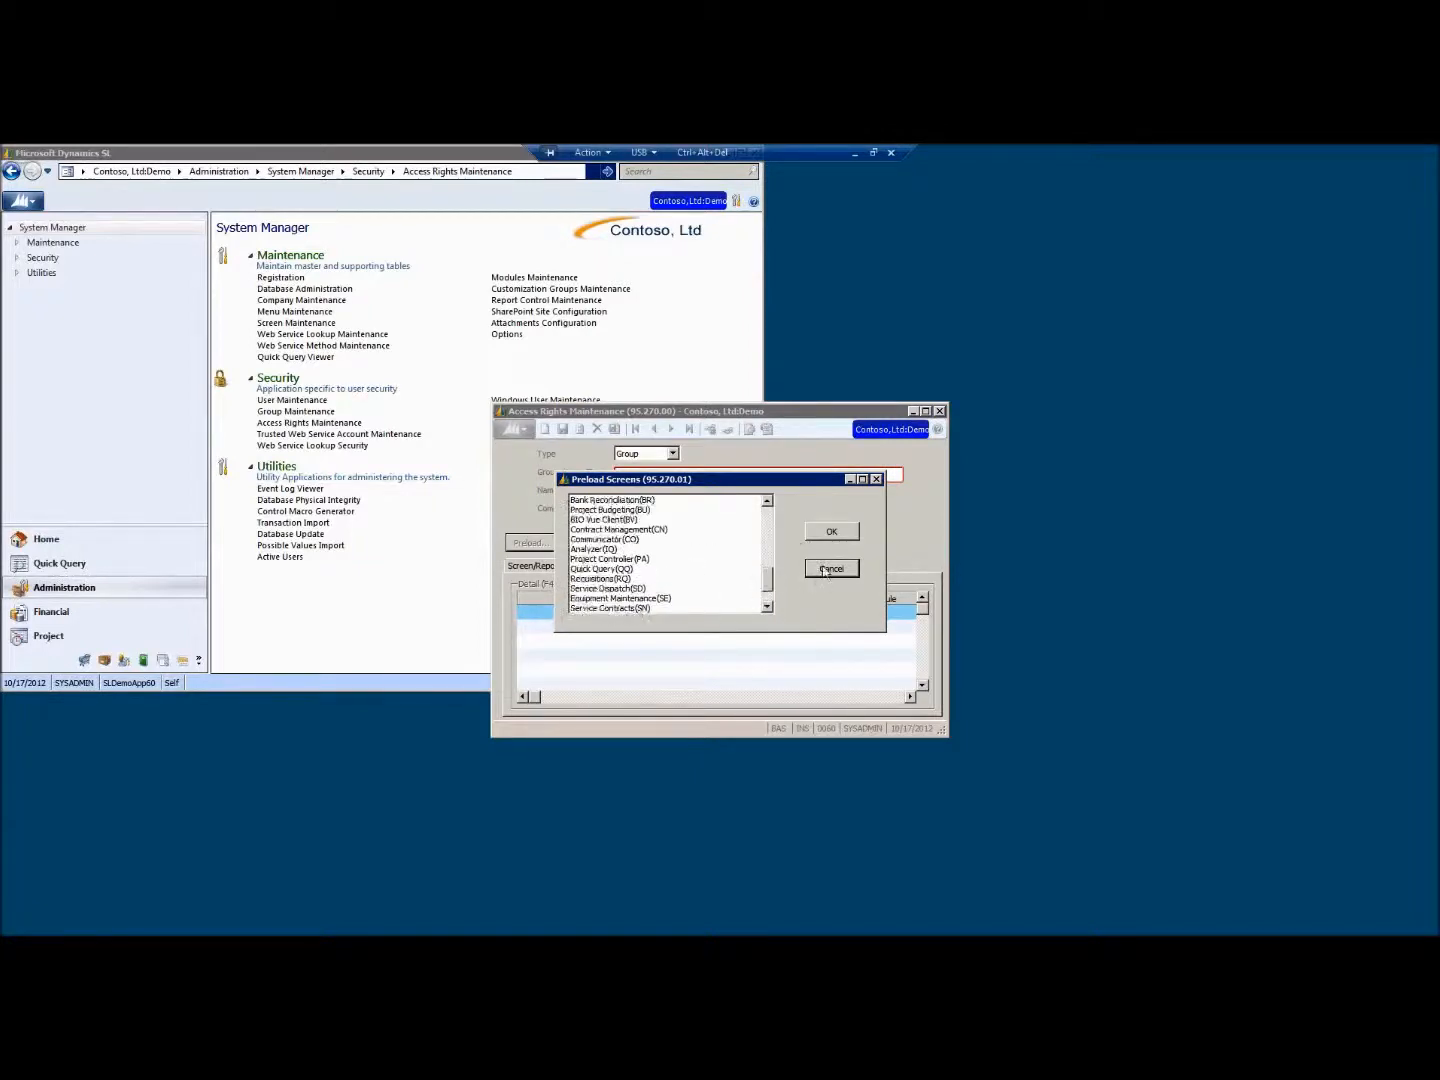
pyautogui.click(831, 569)
pyautogui.click(569, 565)
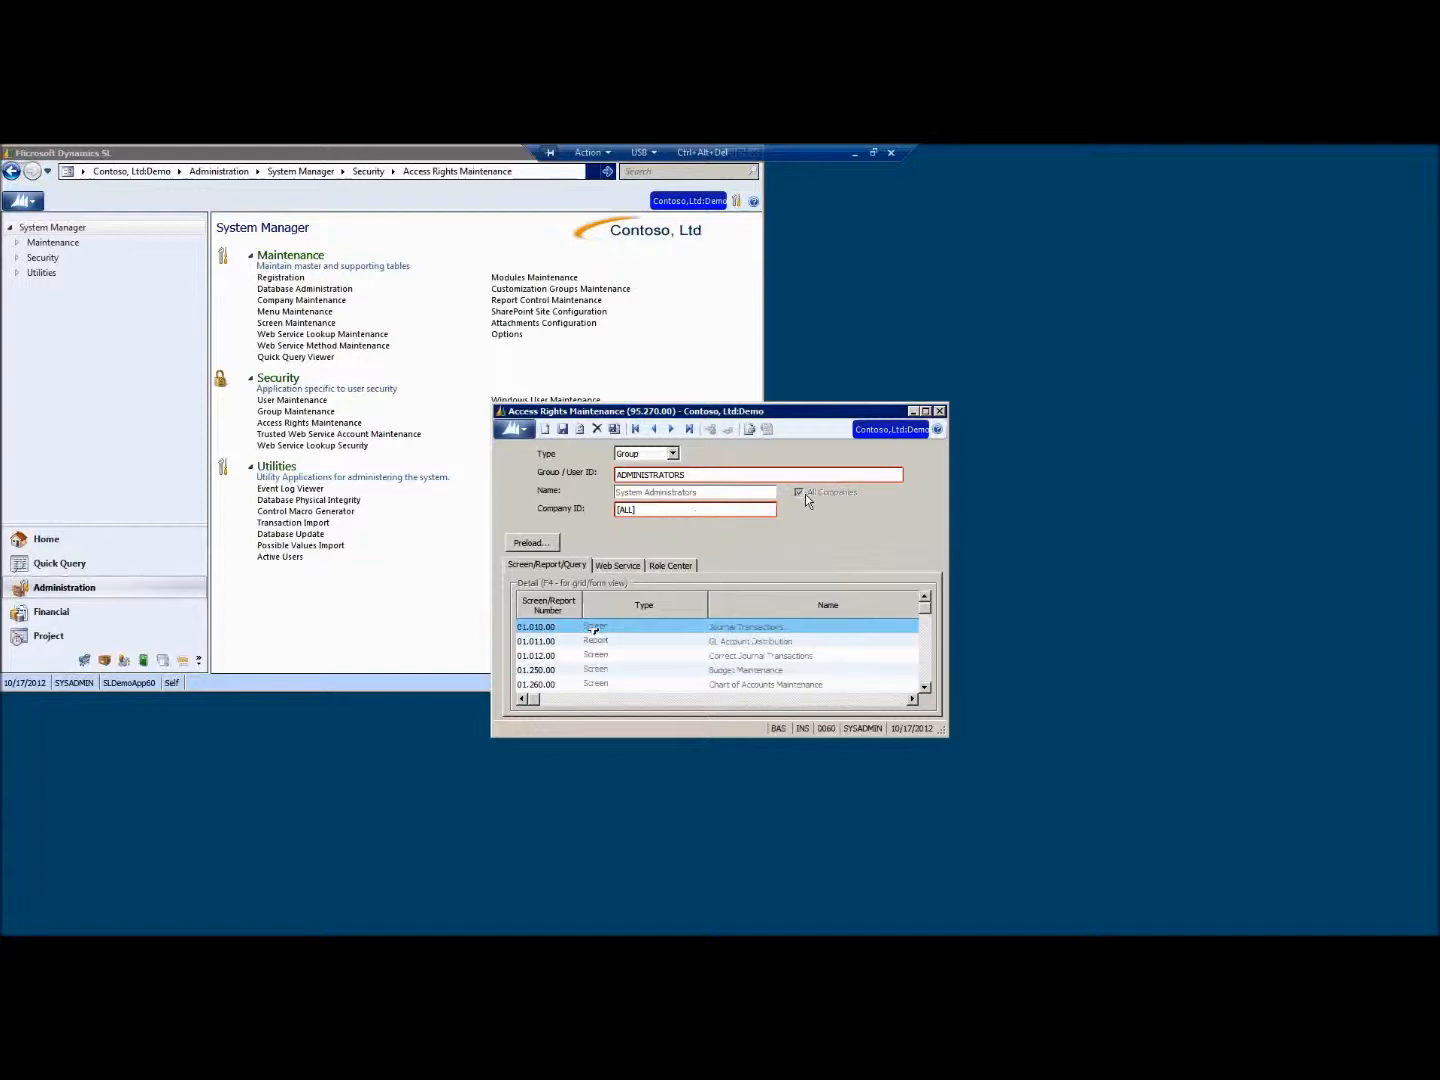
pyautogui.click(690, 509)
pyautogui.click(939, 411)
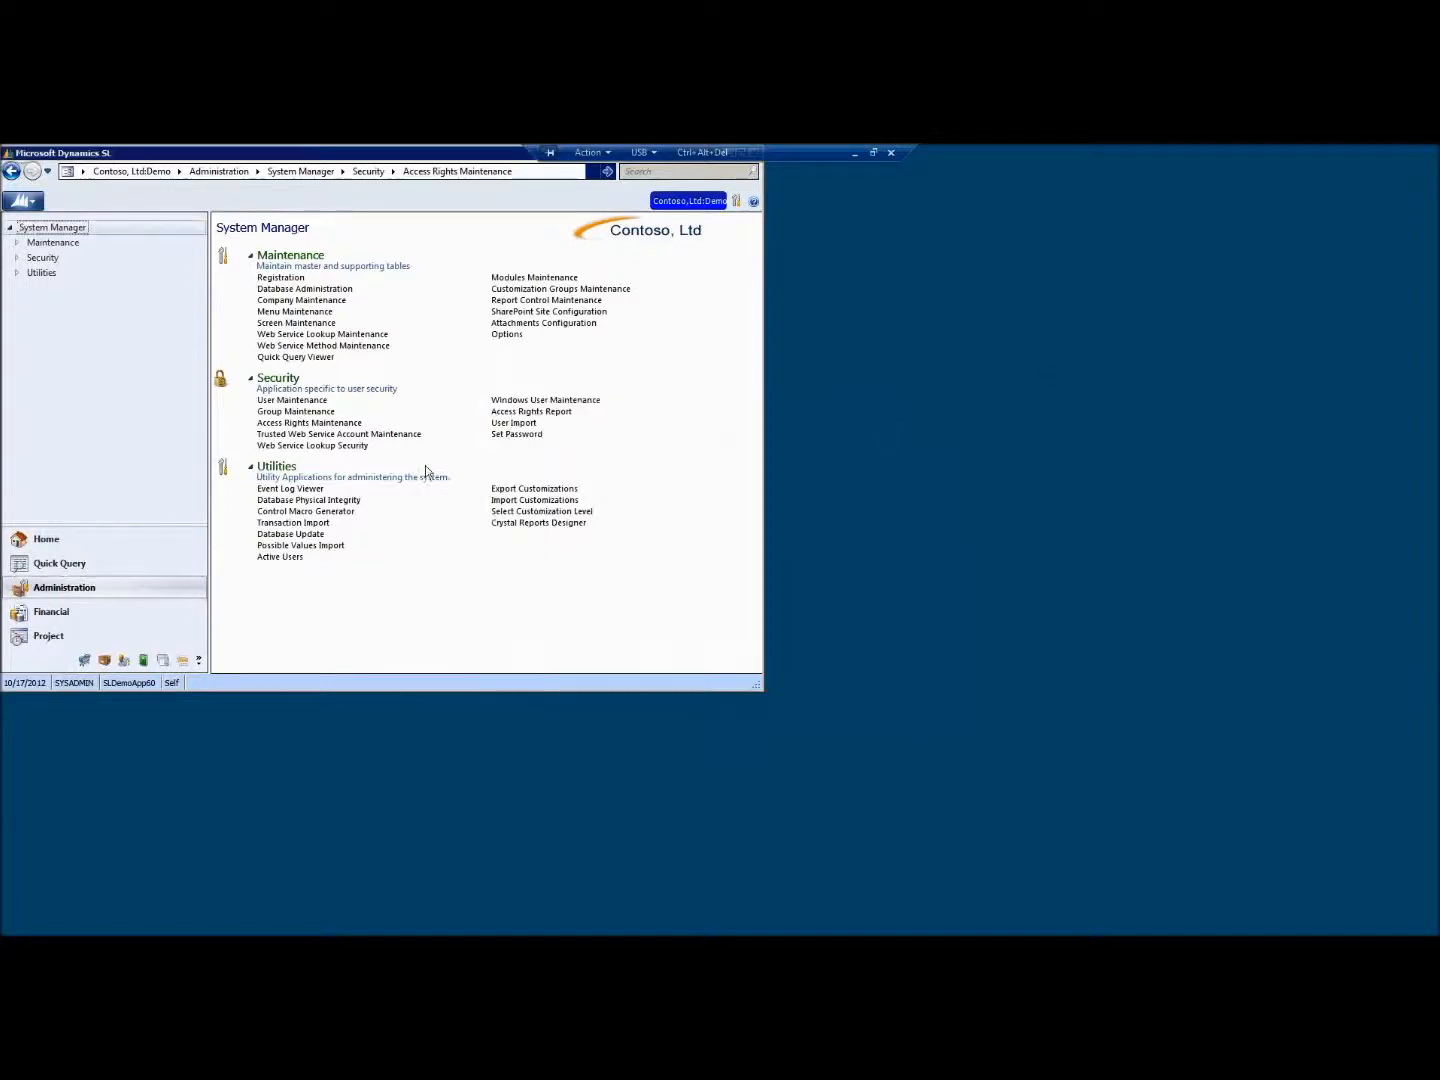
# Reopen Access Rights Maintenance and load the access rights of the DEMOROLE1 group
pyautogui.click(321, 424)
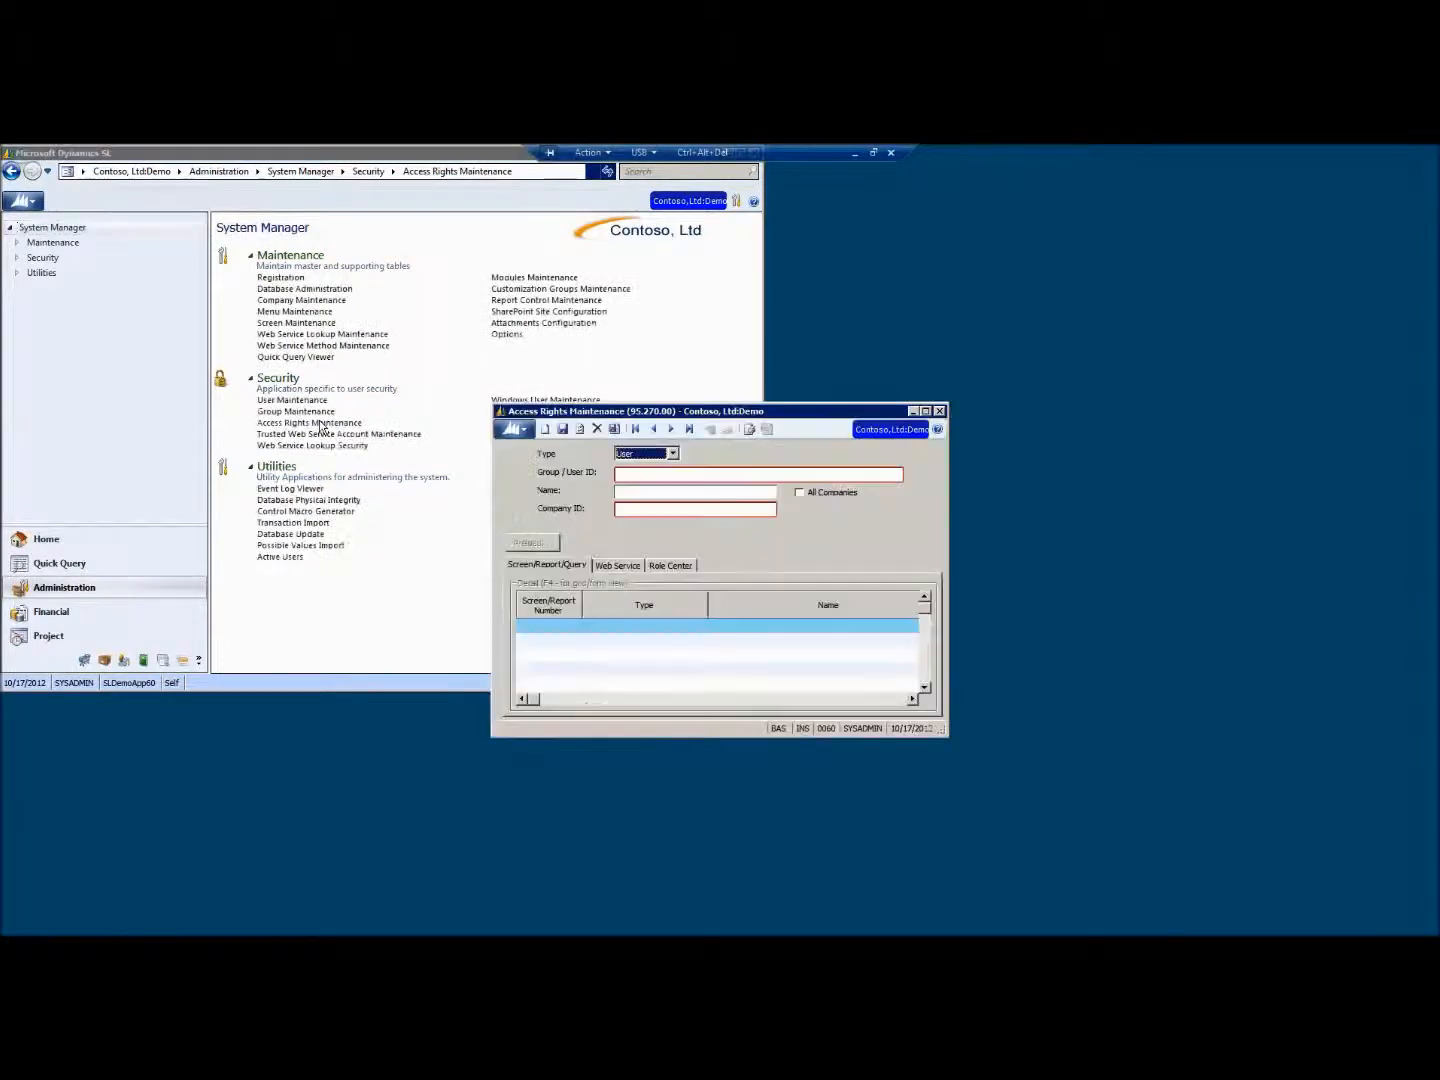
pyautogui.click(673, 454)
pyautogui.click(657, 467)
pyautogui.click(652, 474)
pyautogui.press('F3')
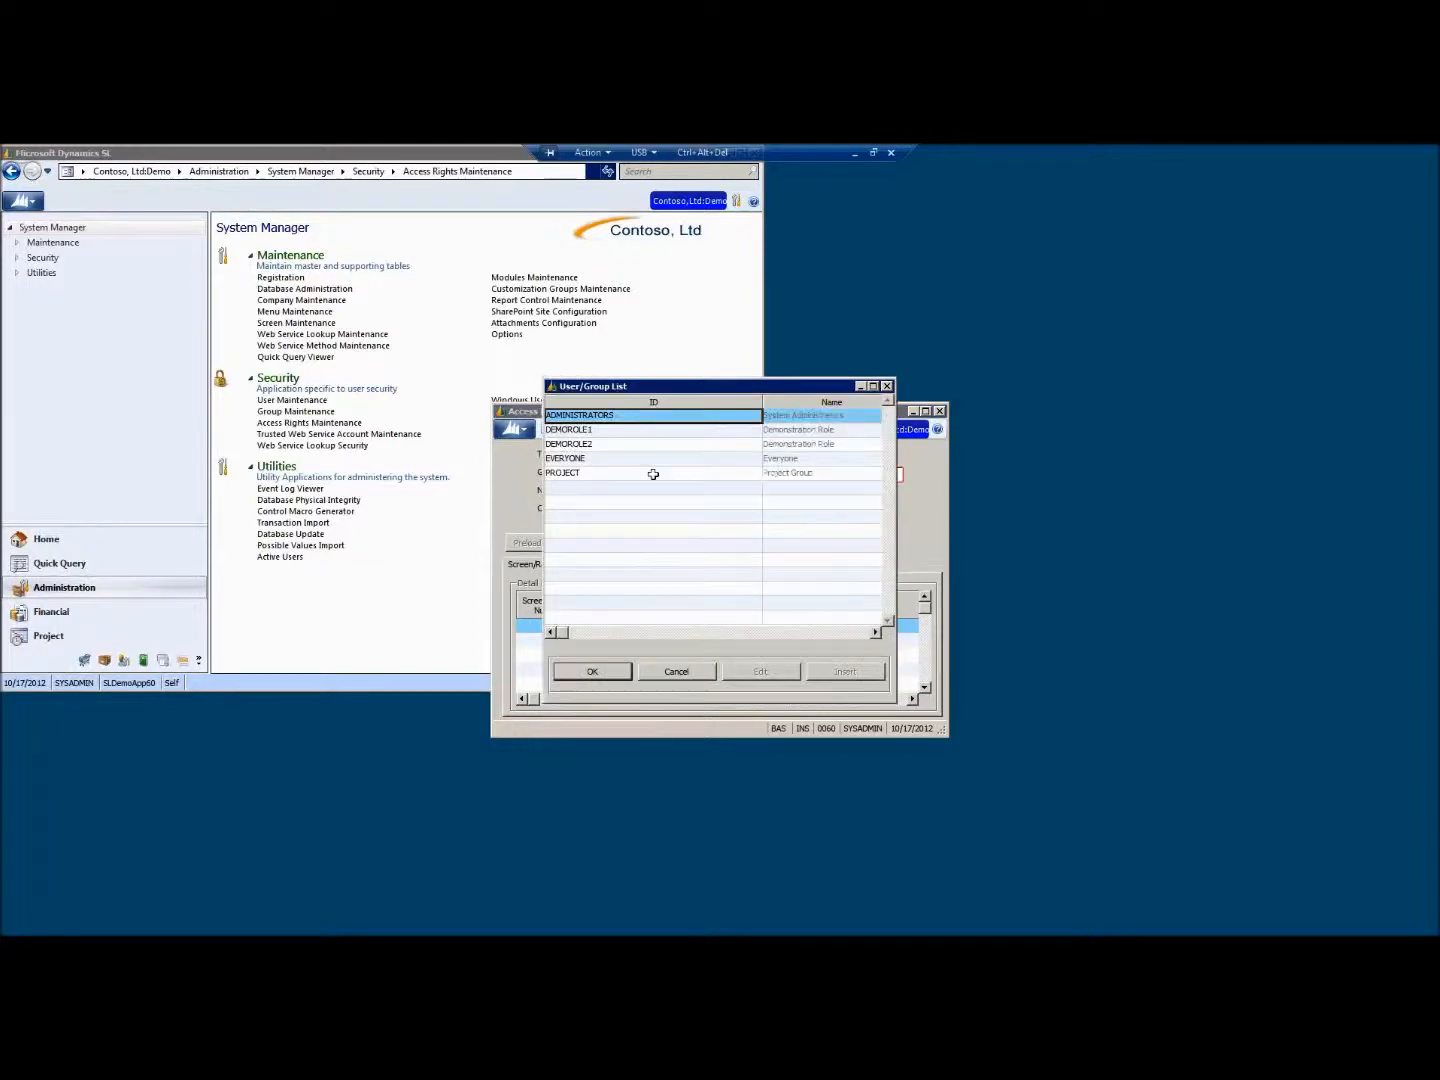
pyautogui.doubleClick(619, 431)
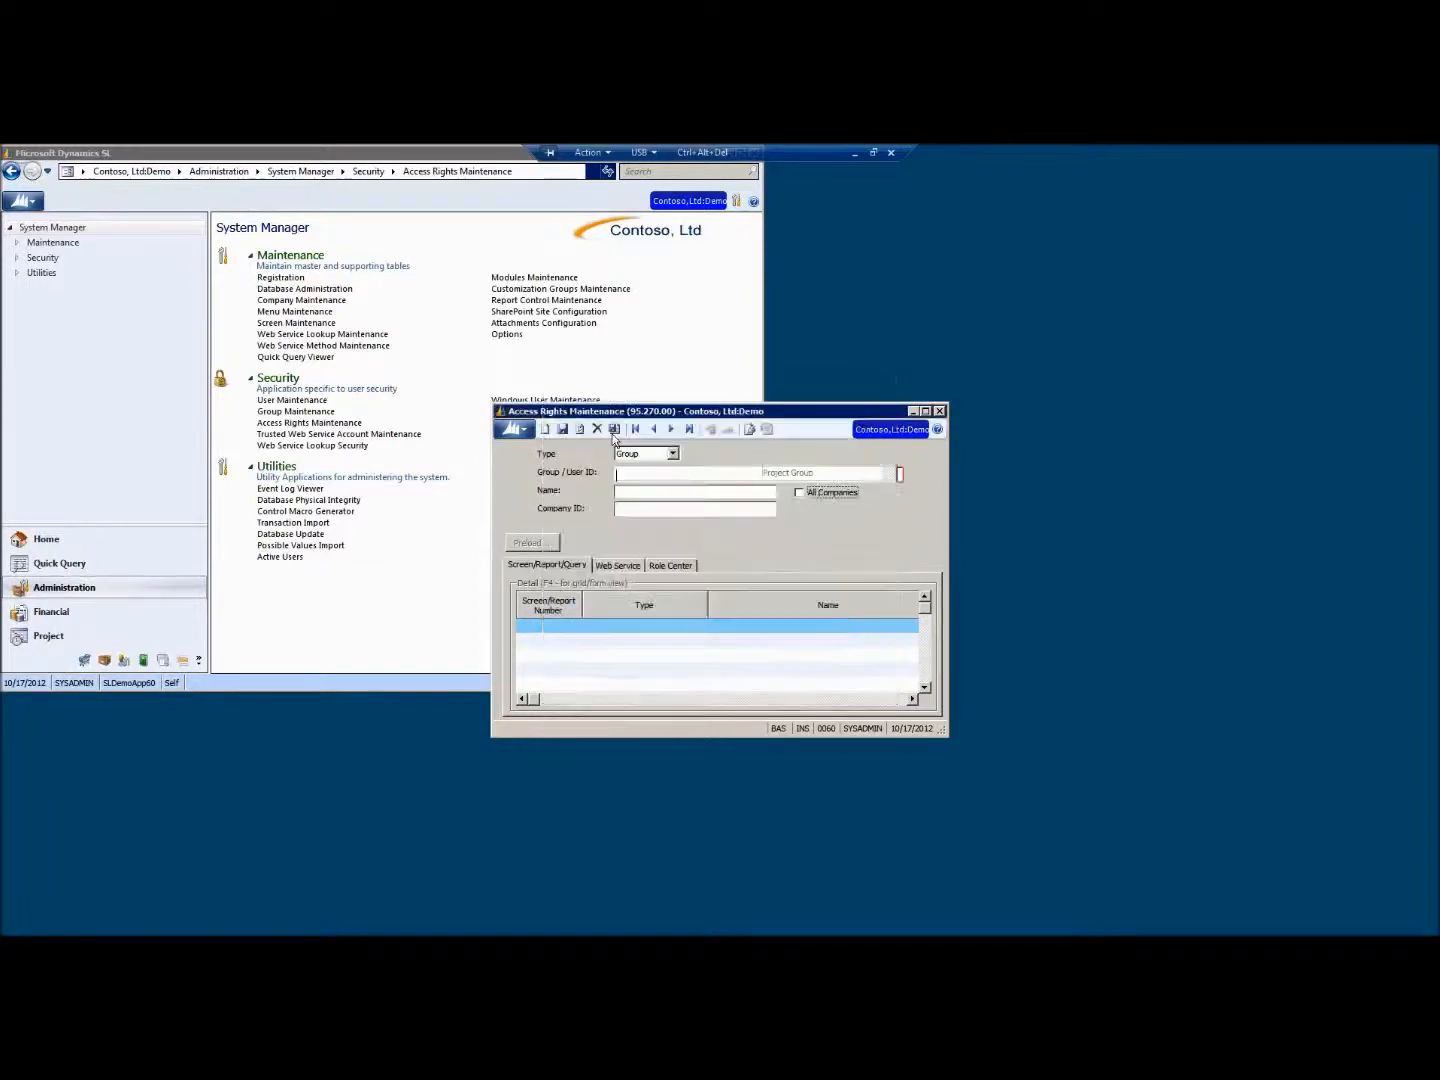
# Inspect the group's Order Step Status query entry in form view and its possible values, then close Access Rights Maintenance
pyautogui.click(544, 641)
pyautogui.click(547, 627)
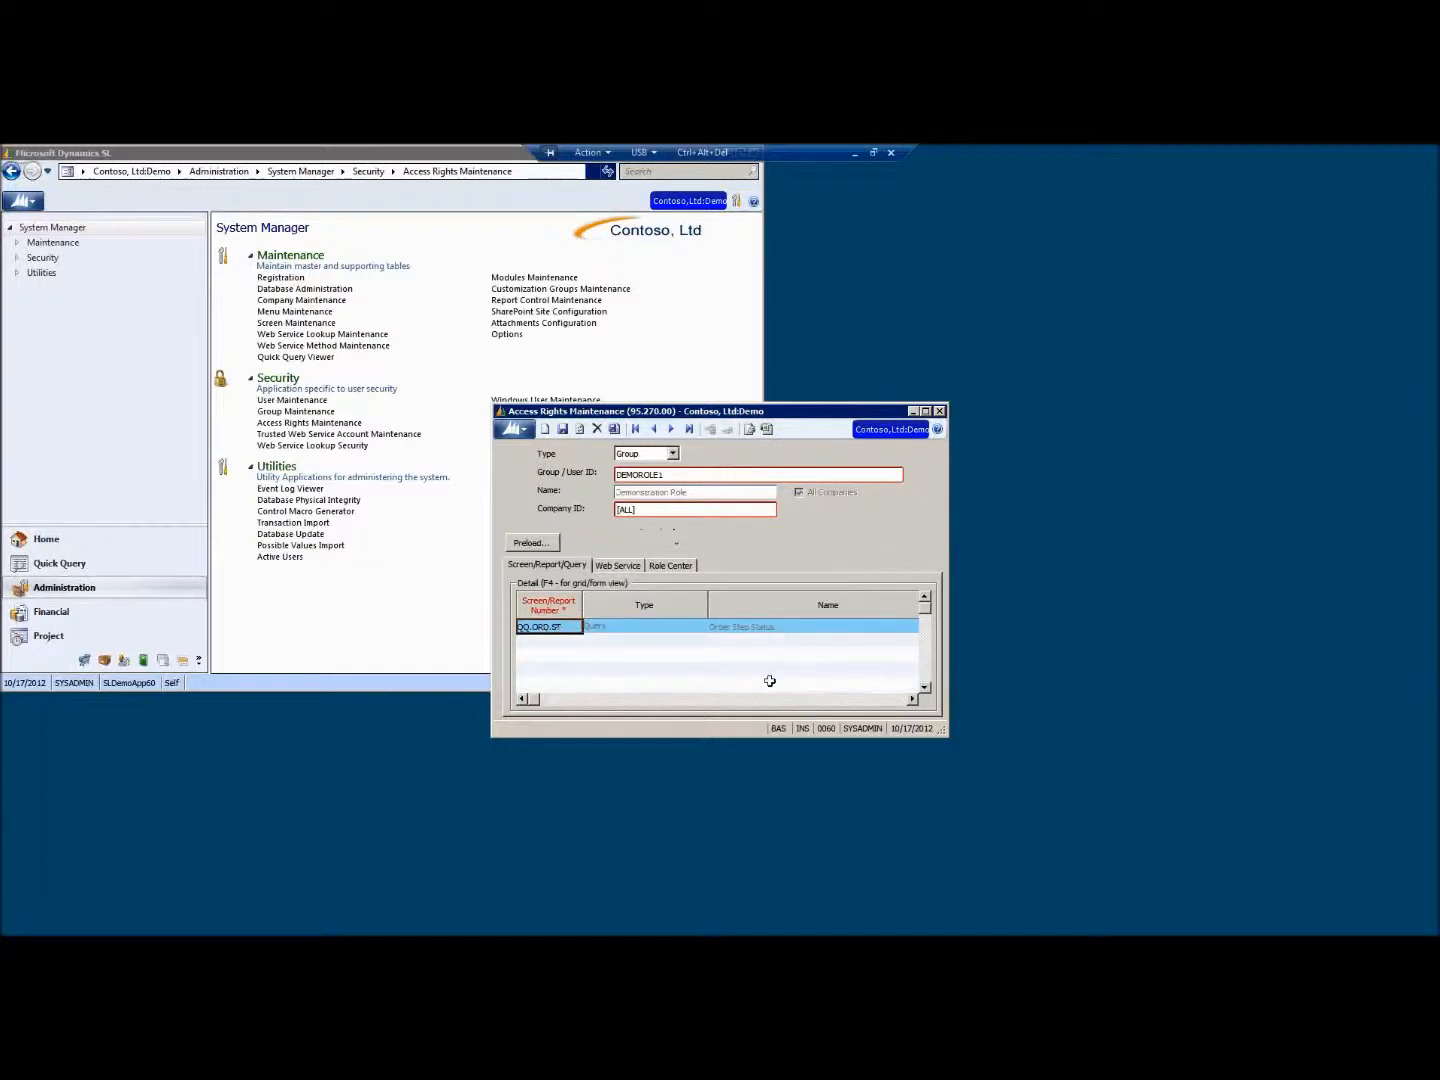
pyautogui.press('F4')
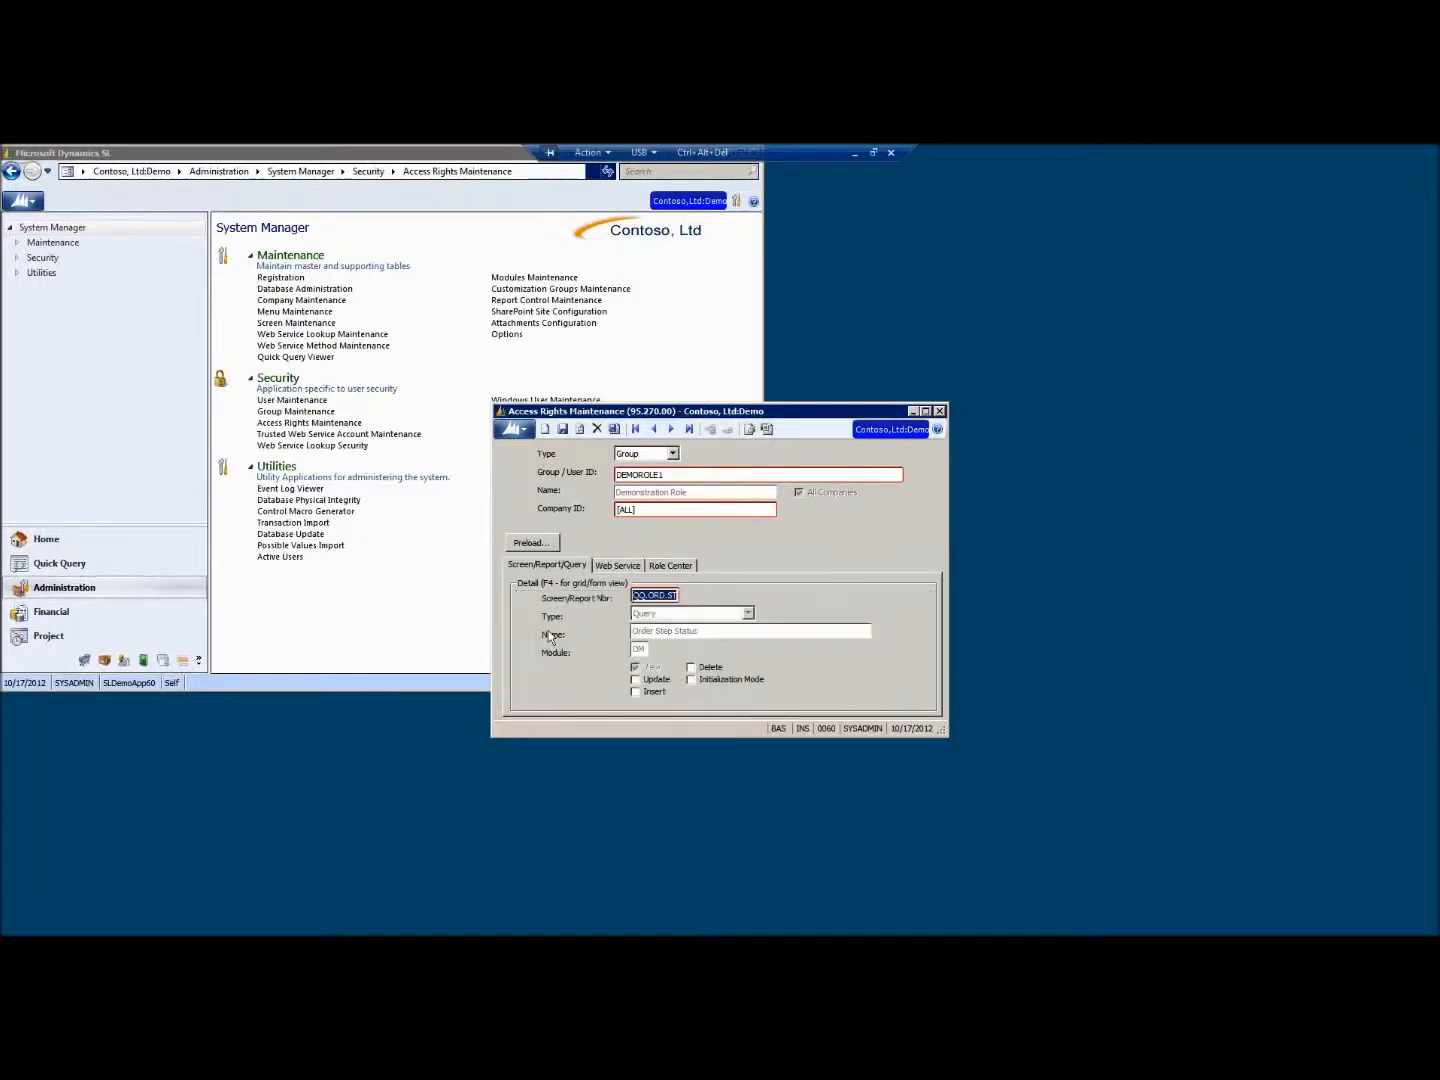
pyautogui.doubleClick(638, 597)
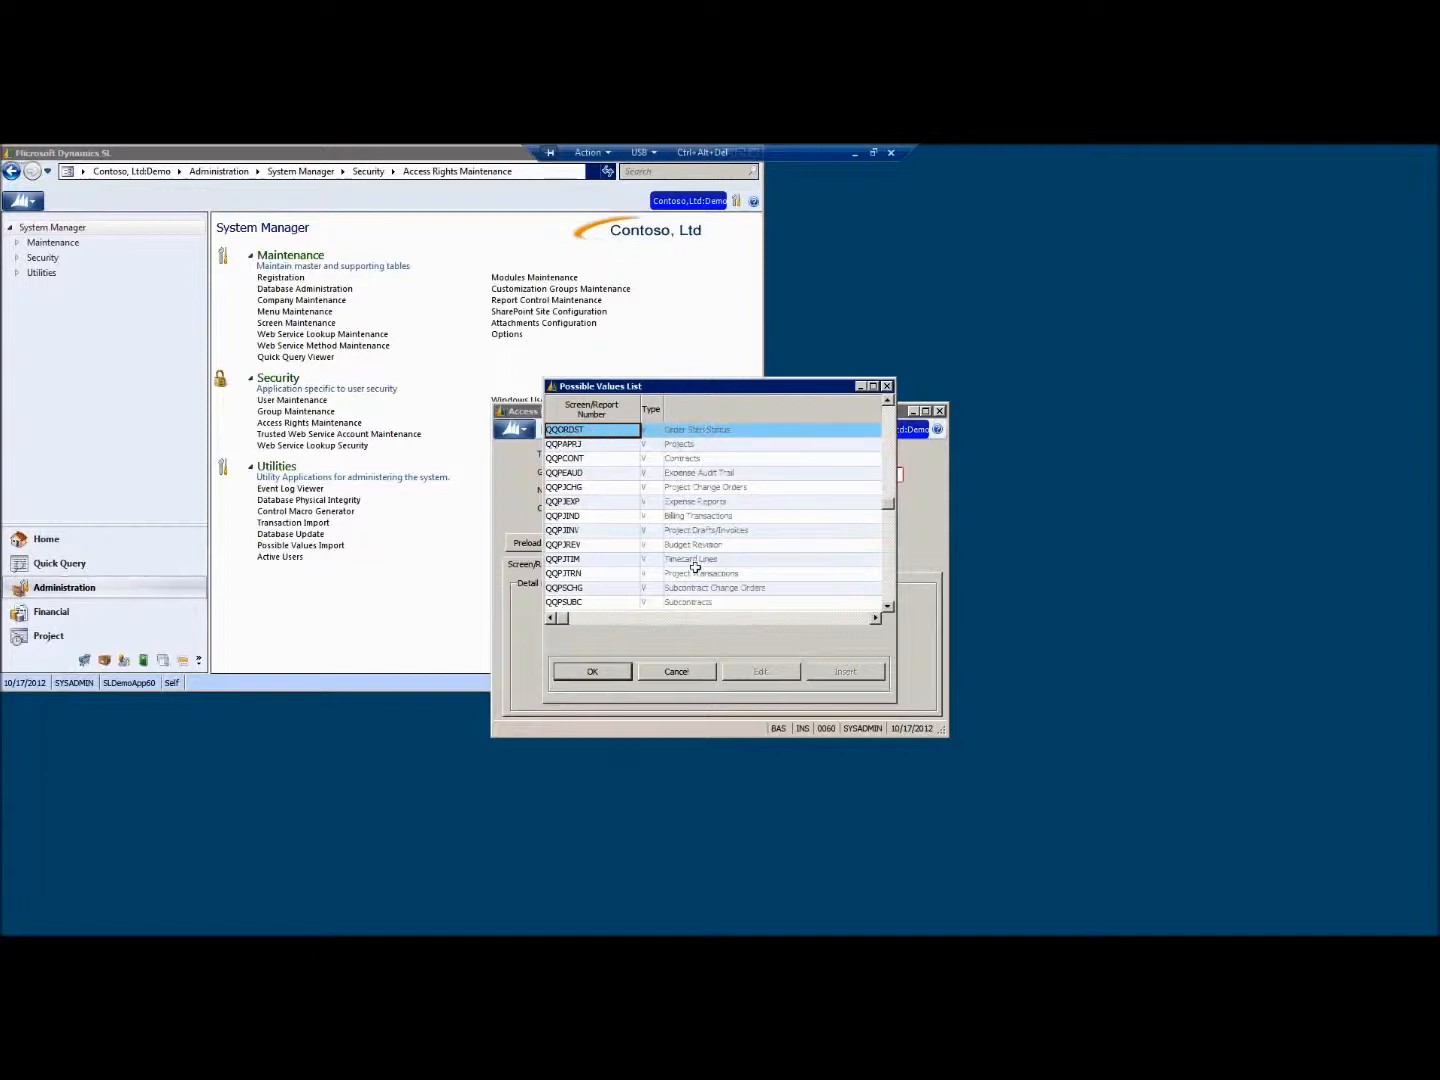
pyautogui.click(620, 676)
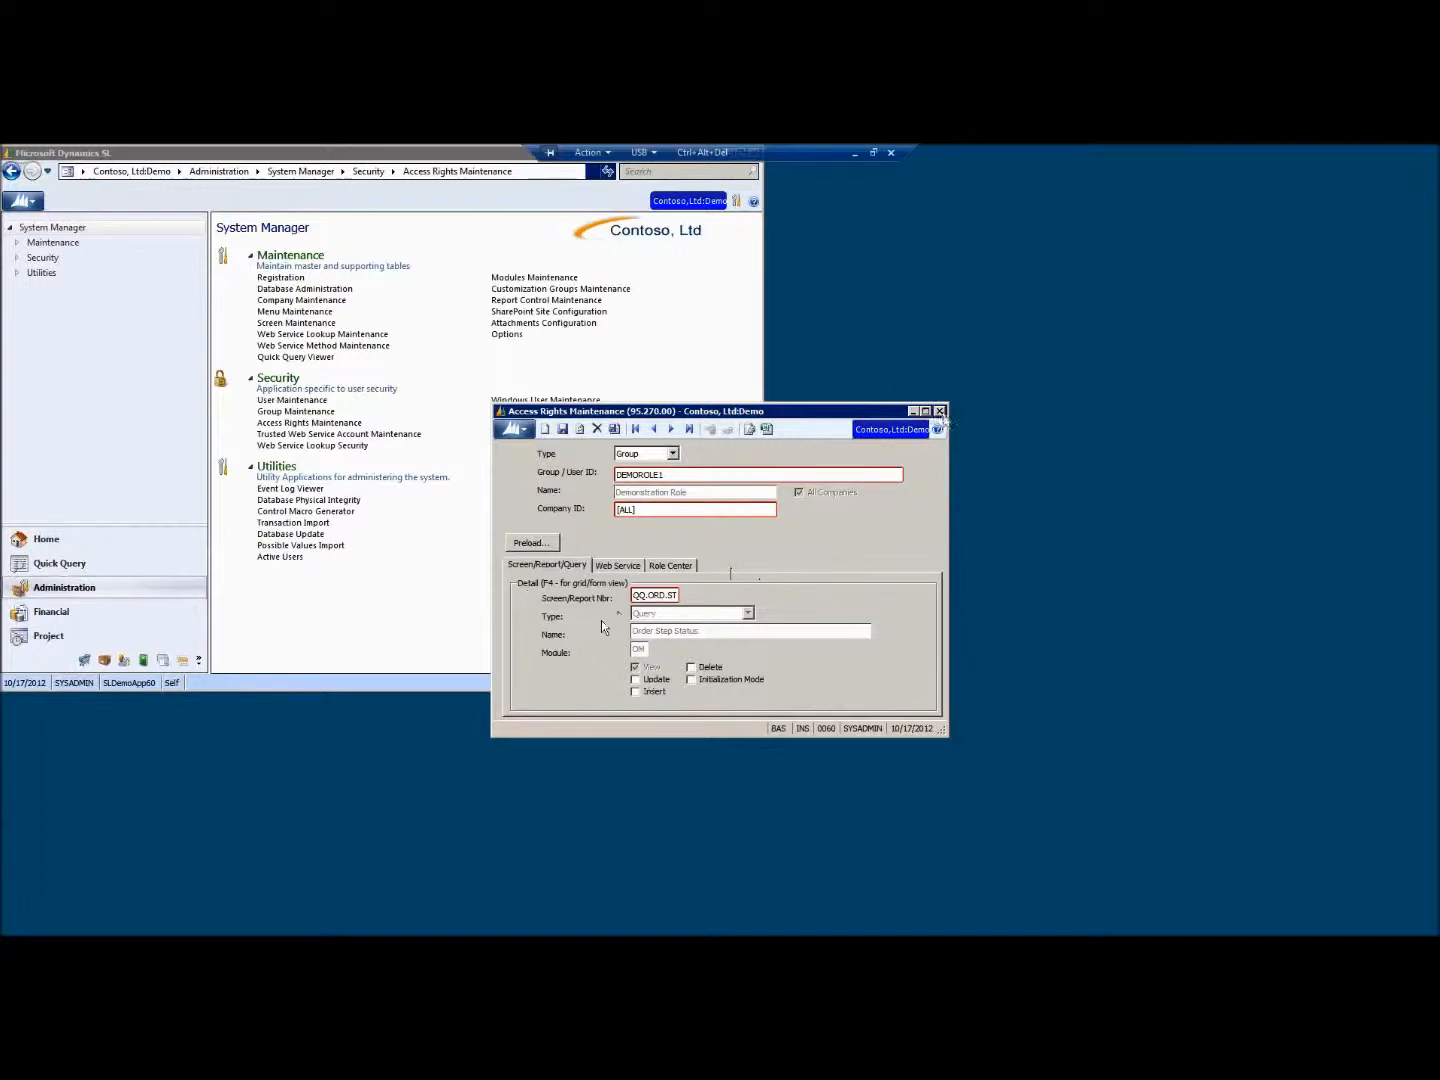
pyautogui.click(940, 410)
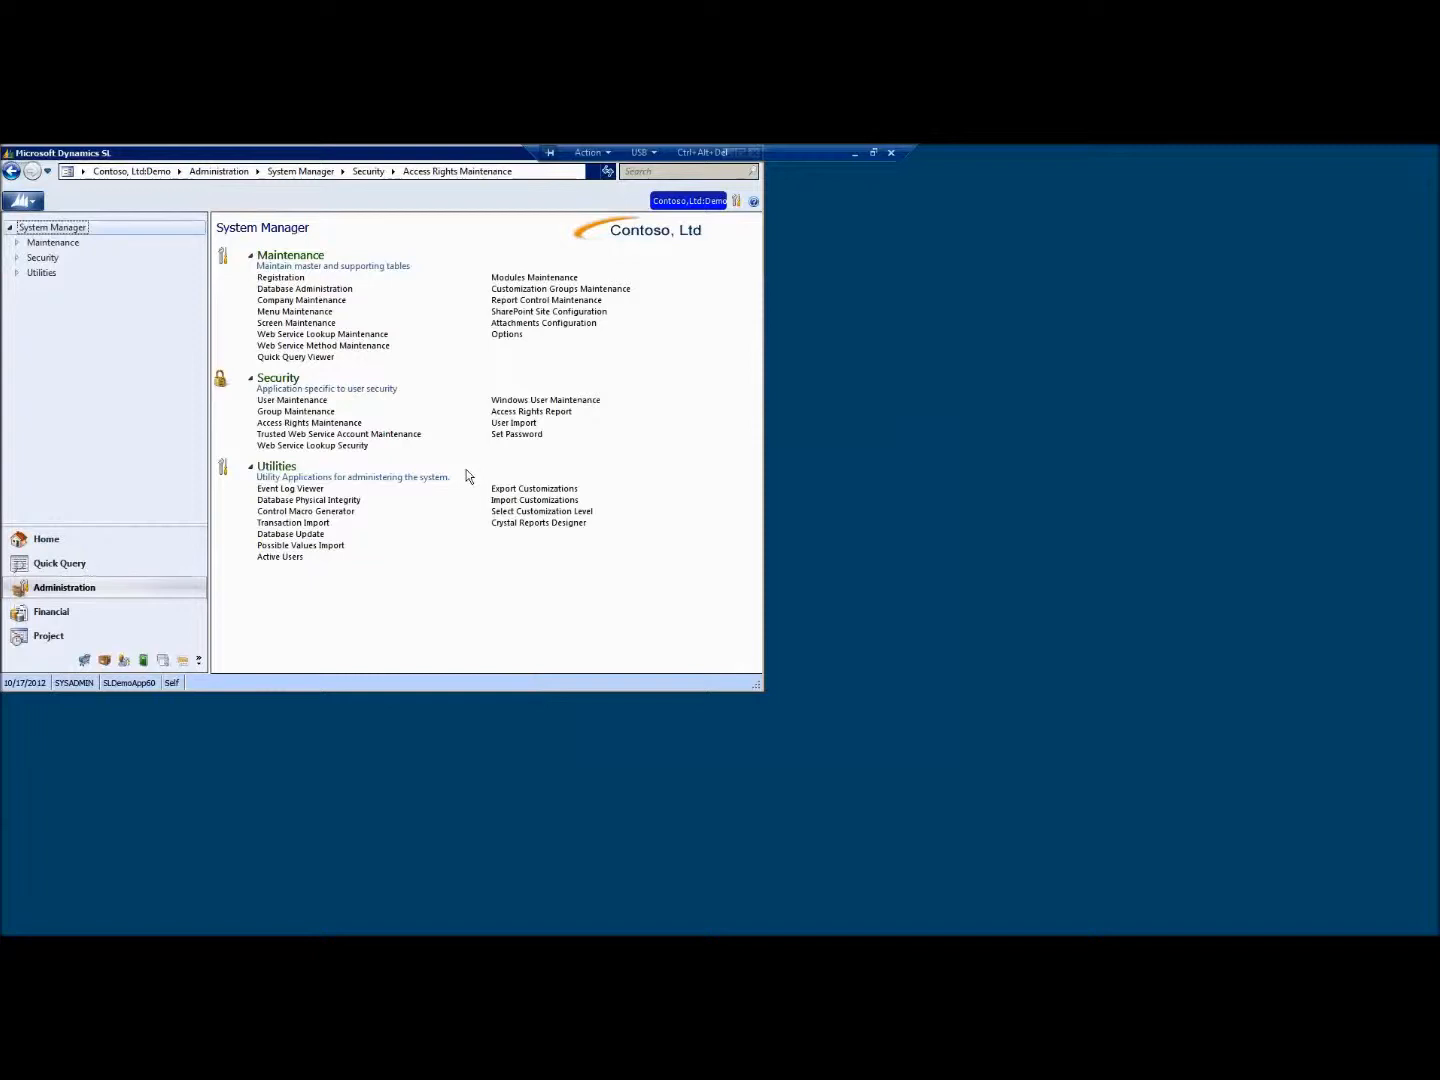
# Open Menu Maintenance, load the ADMINISTRATORS group's menu and check the Administration module under Quick Query
pyautogui.click(72, 589)
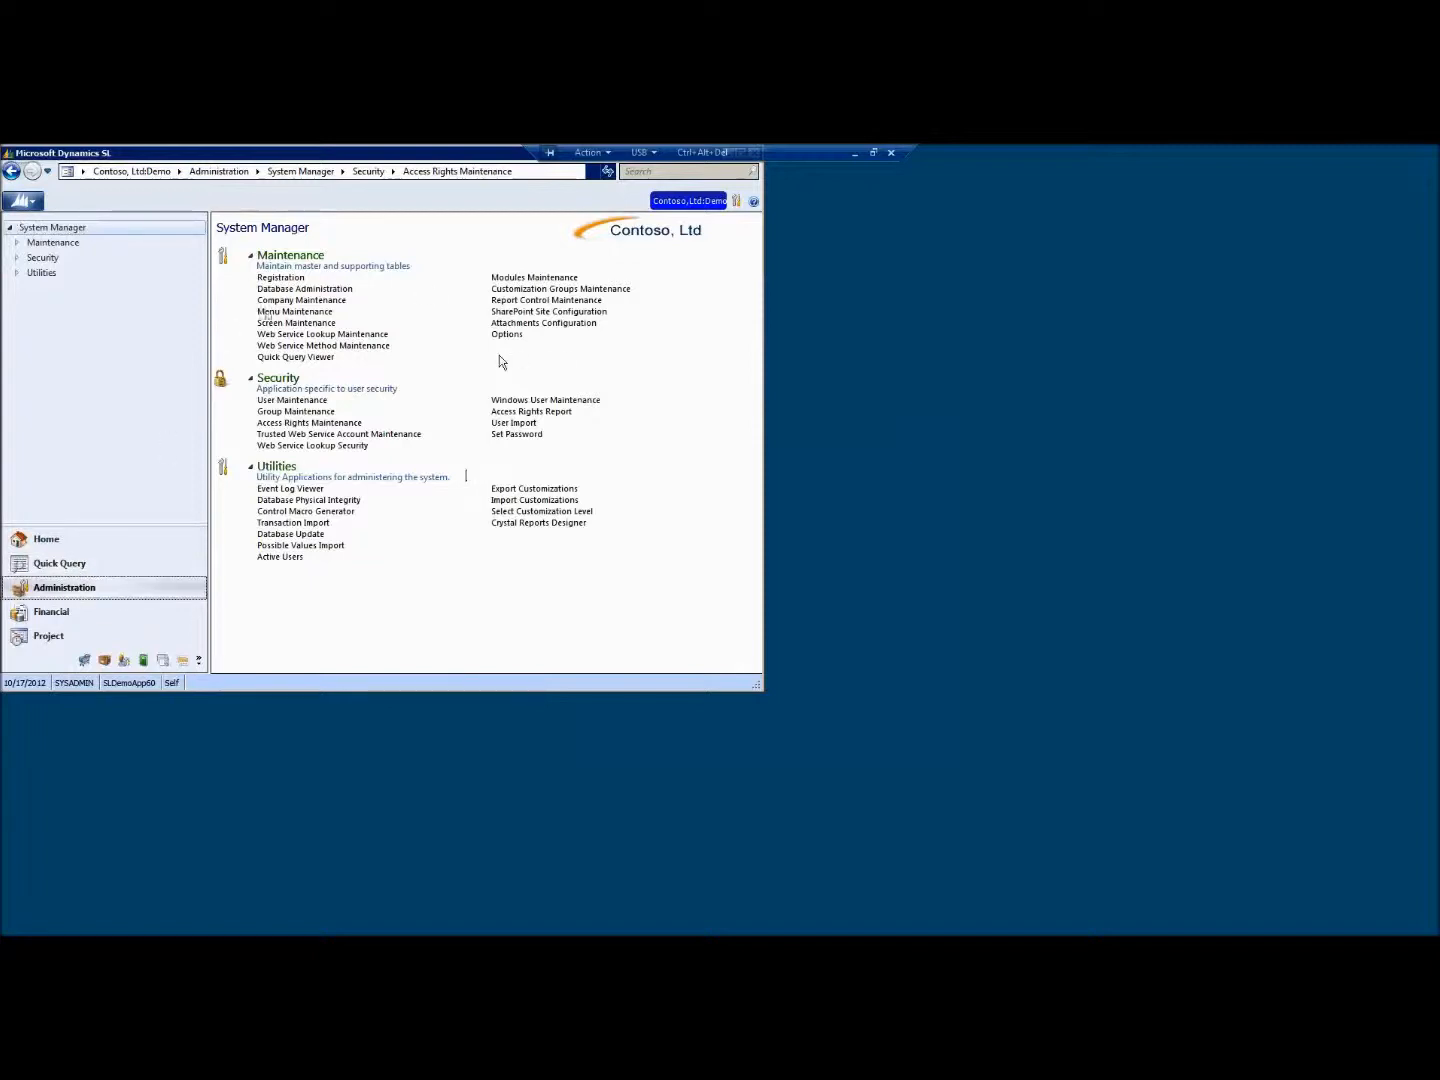
pyautogui.click(280, 311)
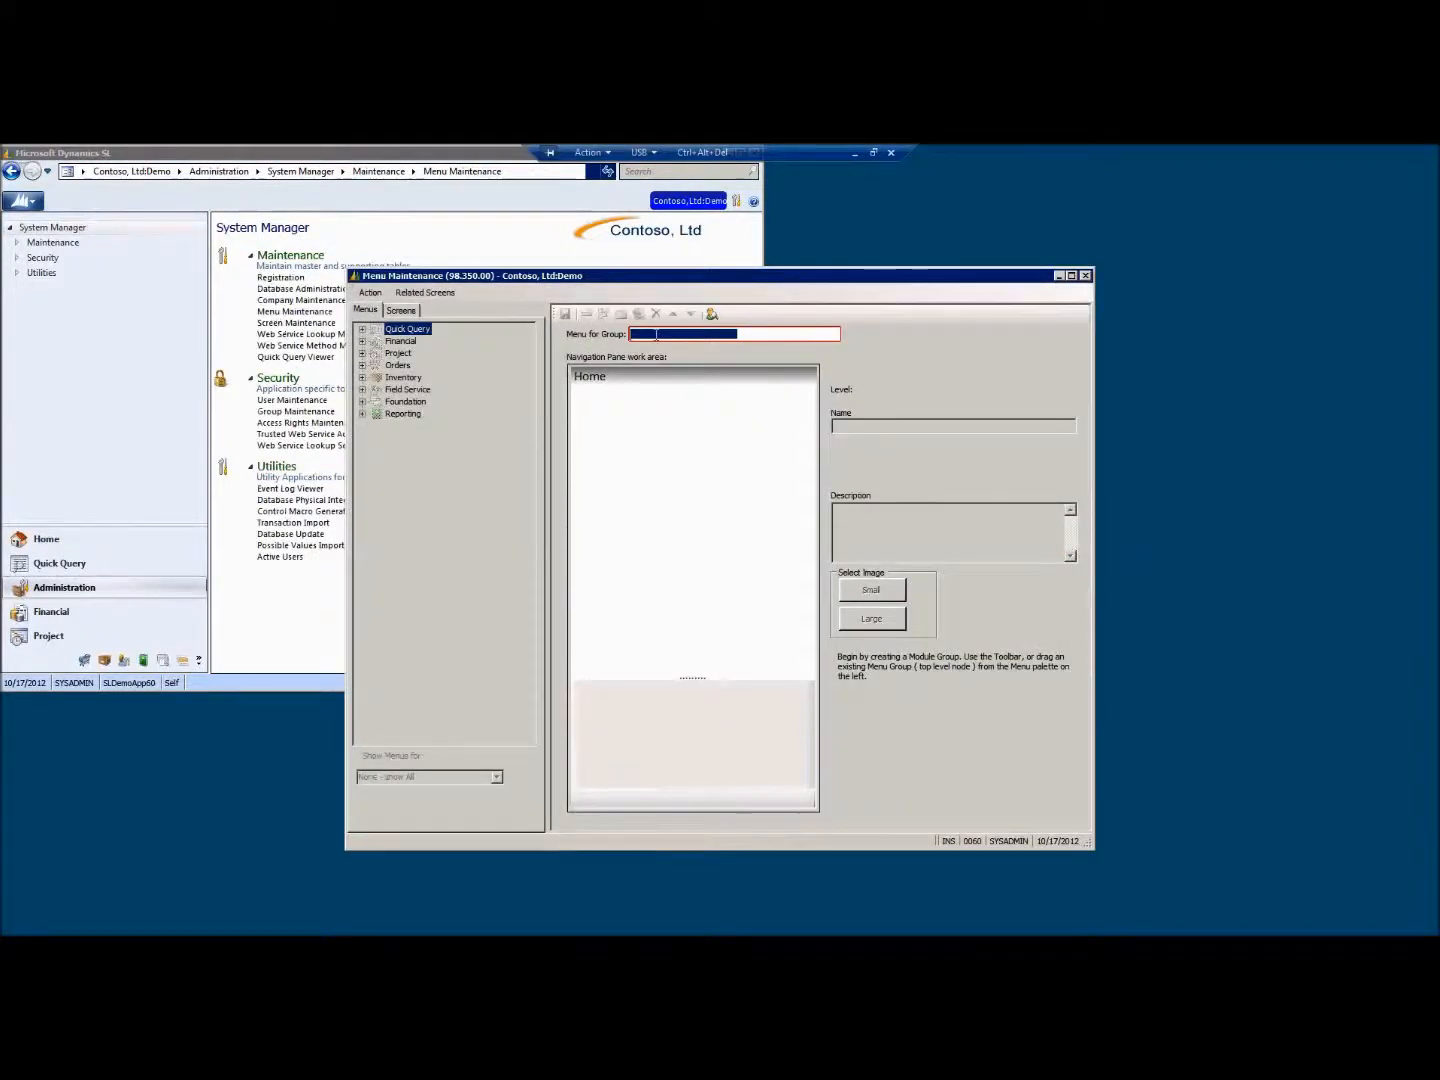
pyautogui.doubleClick(656, 336)
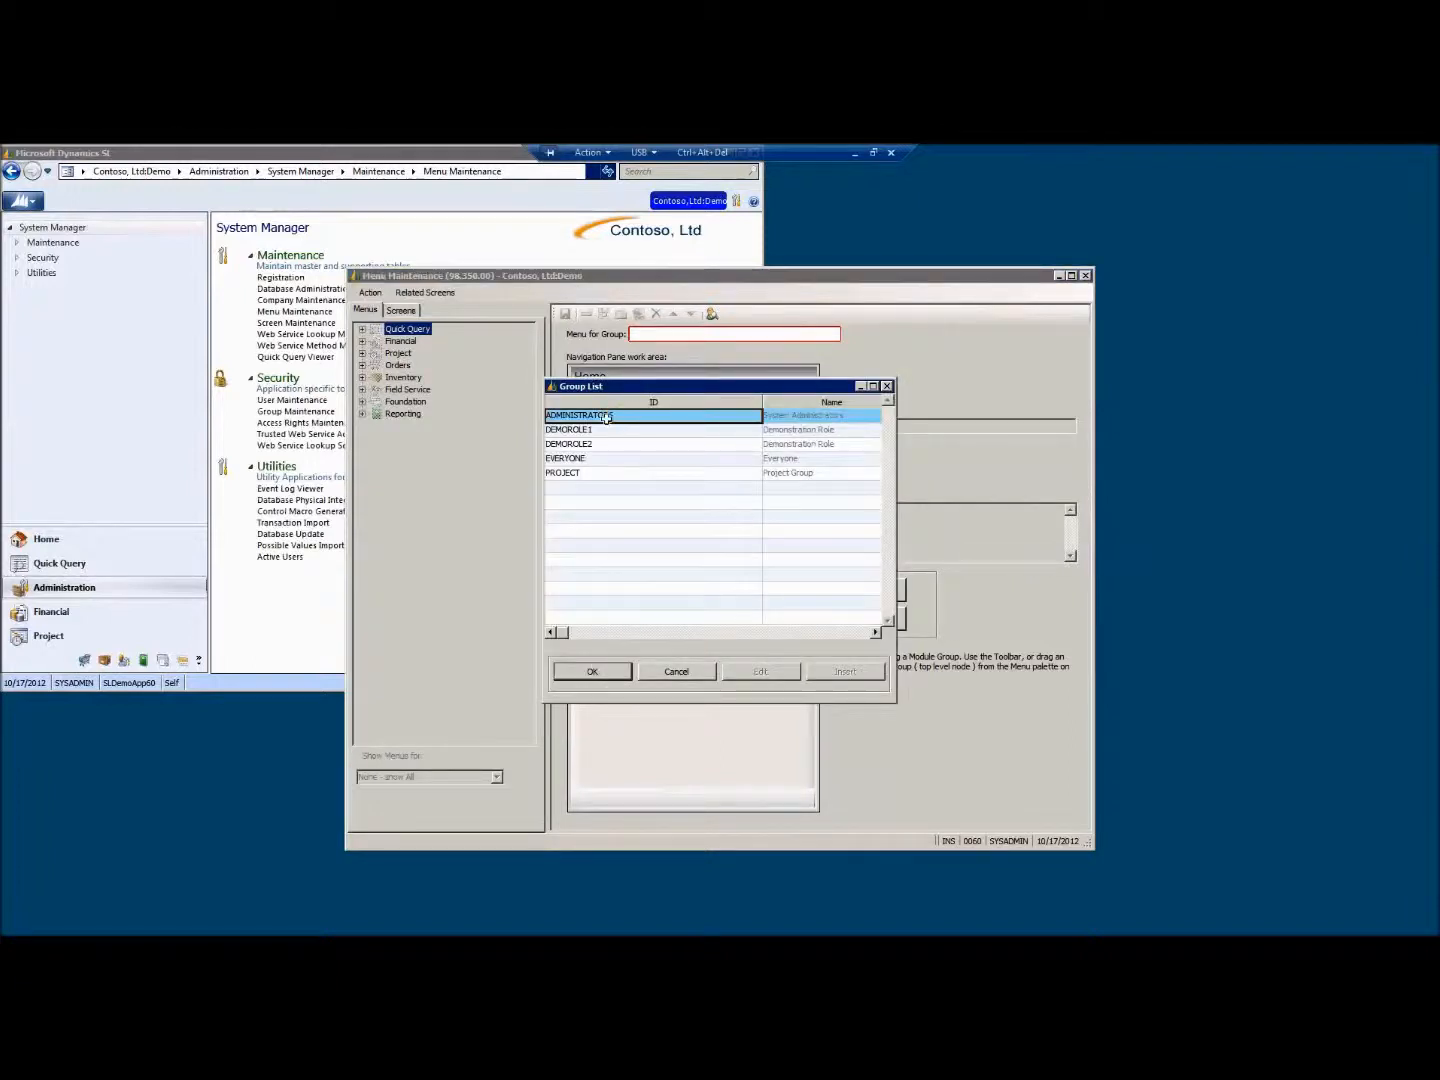
pyautogui.doubleClick(607, 419)
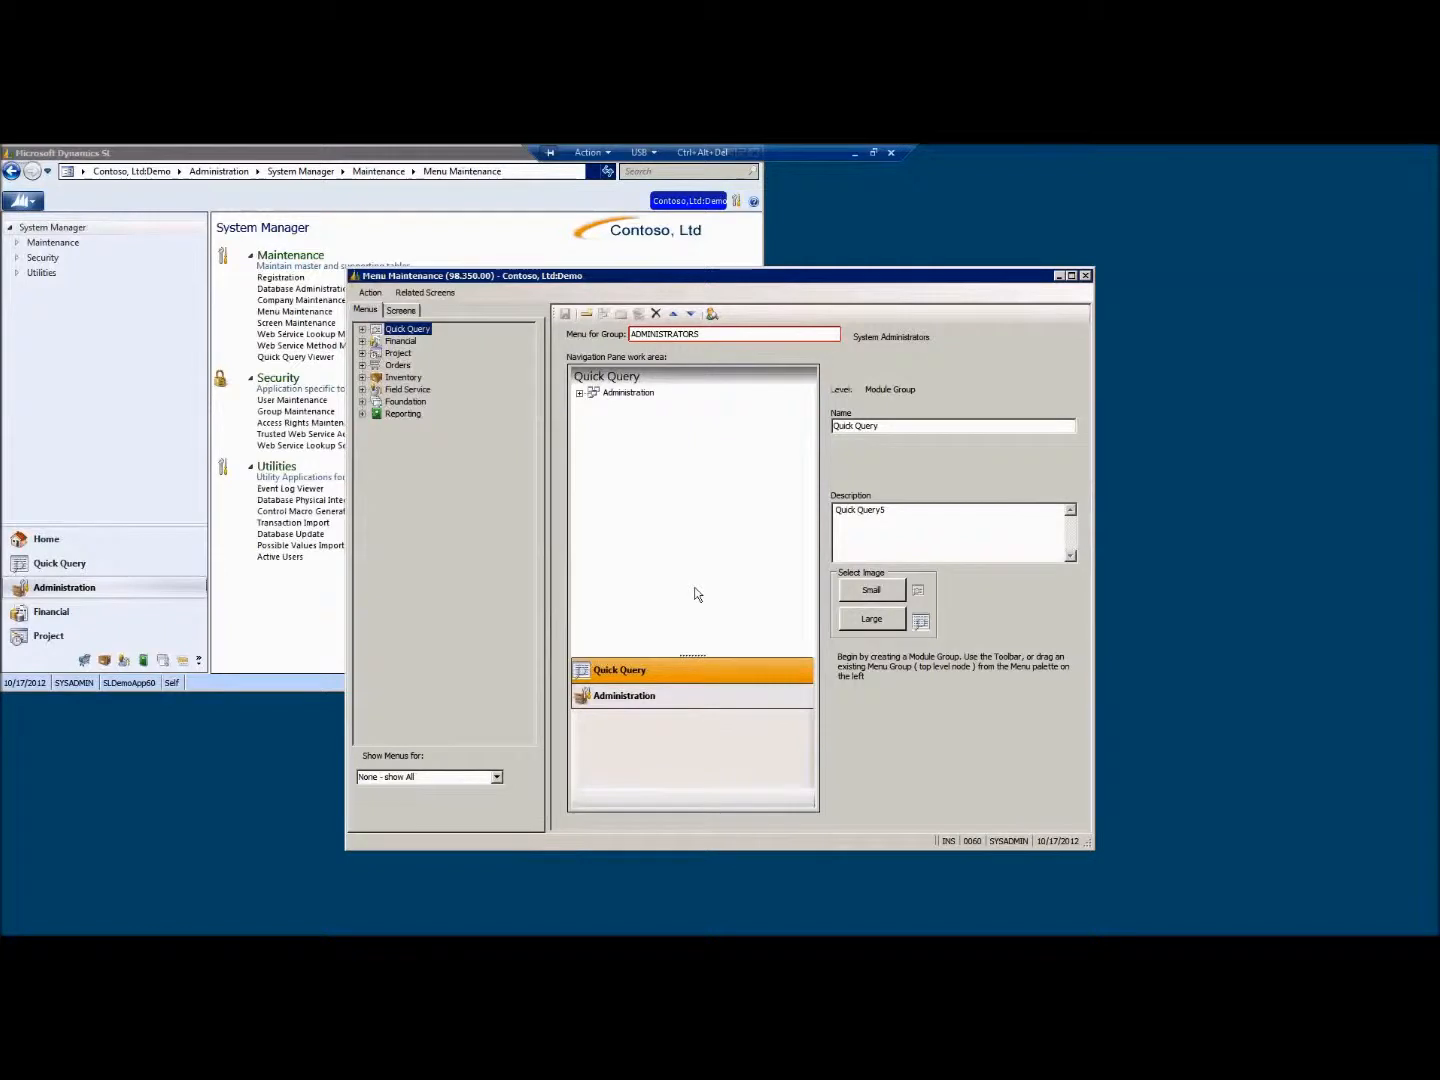
pyautogui.click(580, 393)
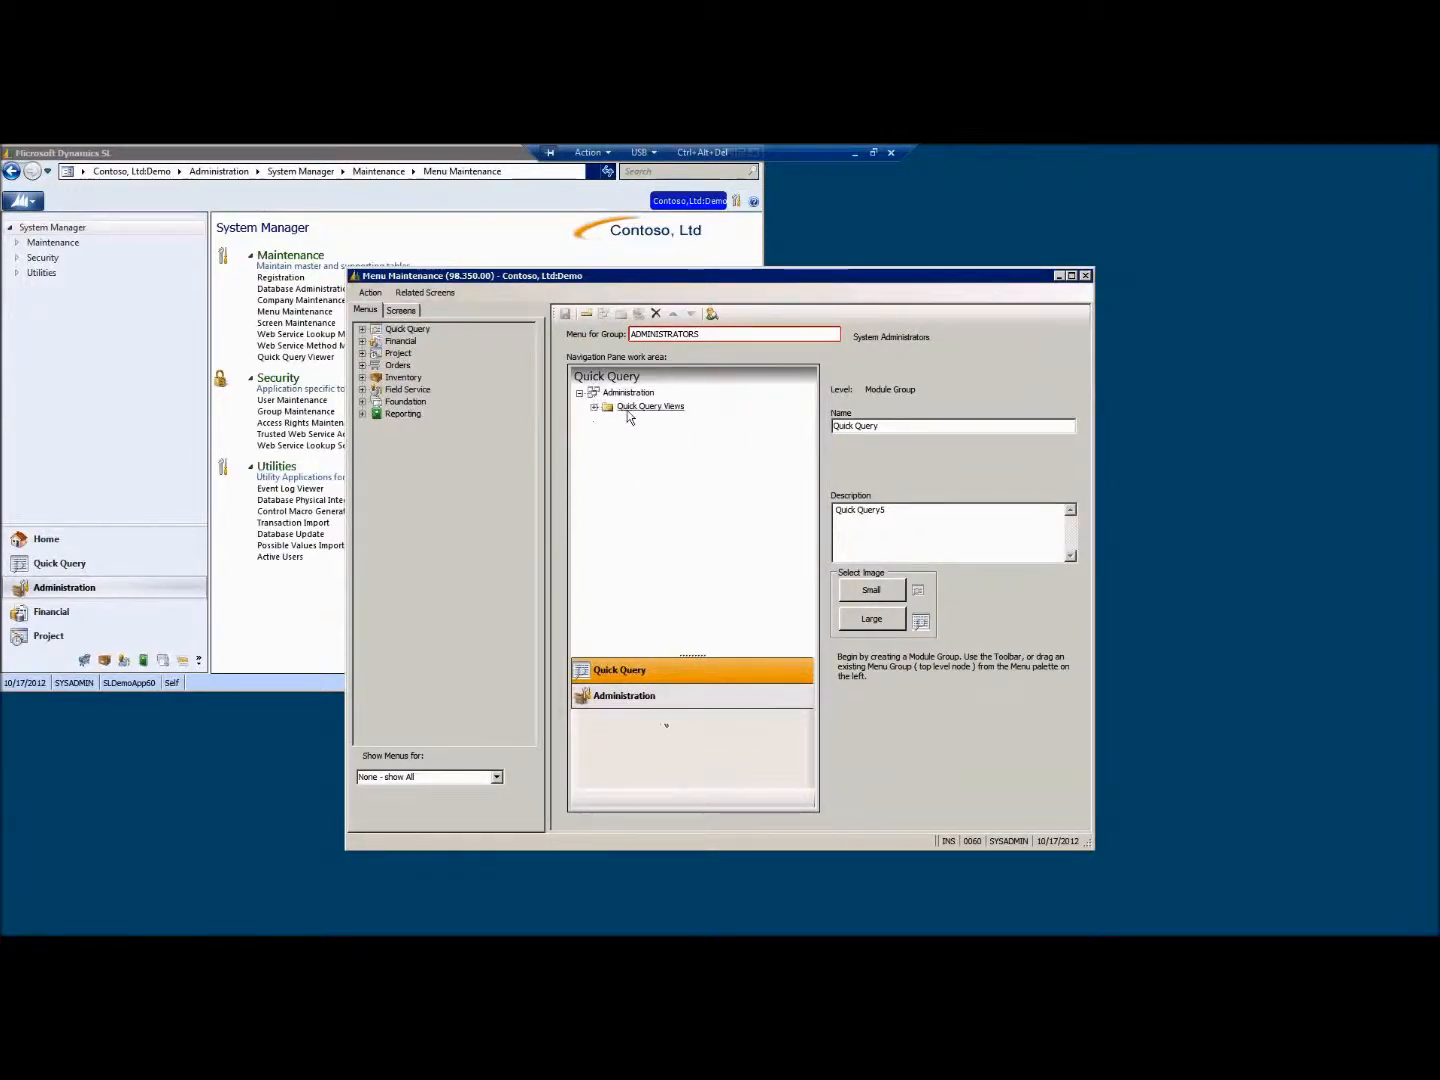
pyautogui.click(581, 393)
# Review the Order Management entries under the Orders quick queries and return to the Quick Query module group in Menu Maintenance
pyautogui.click(66, 565)
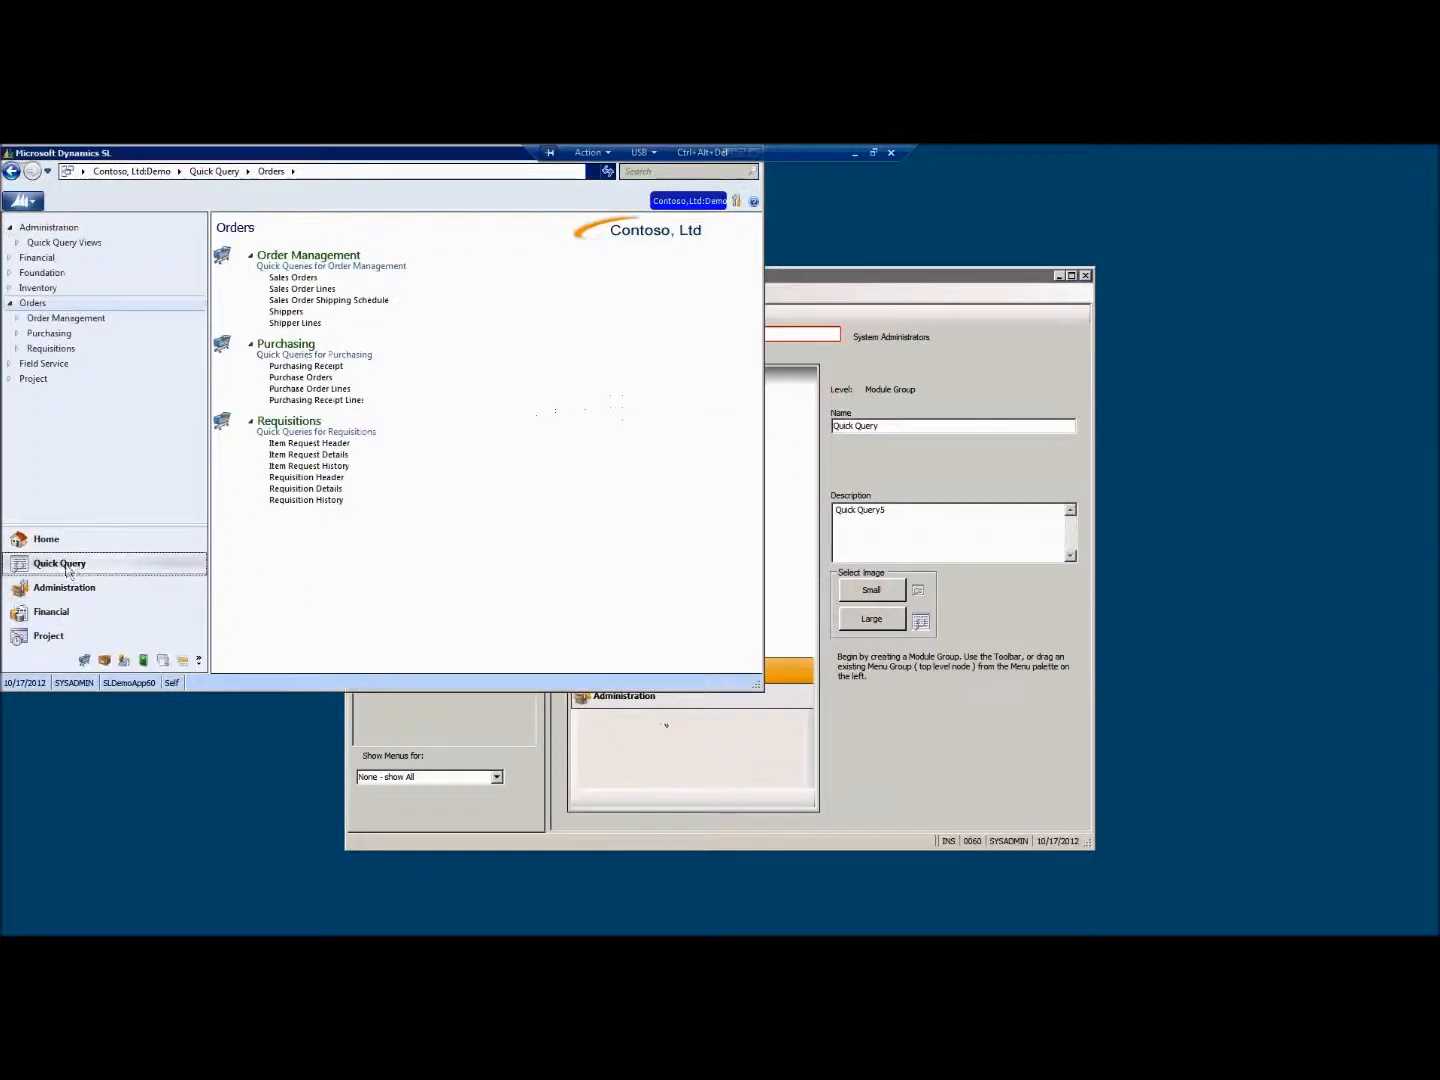
pyautogui.click(65, 317)
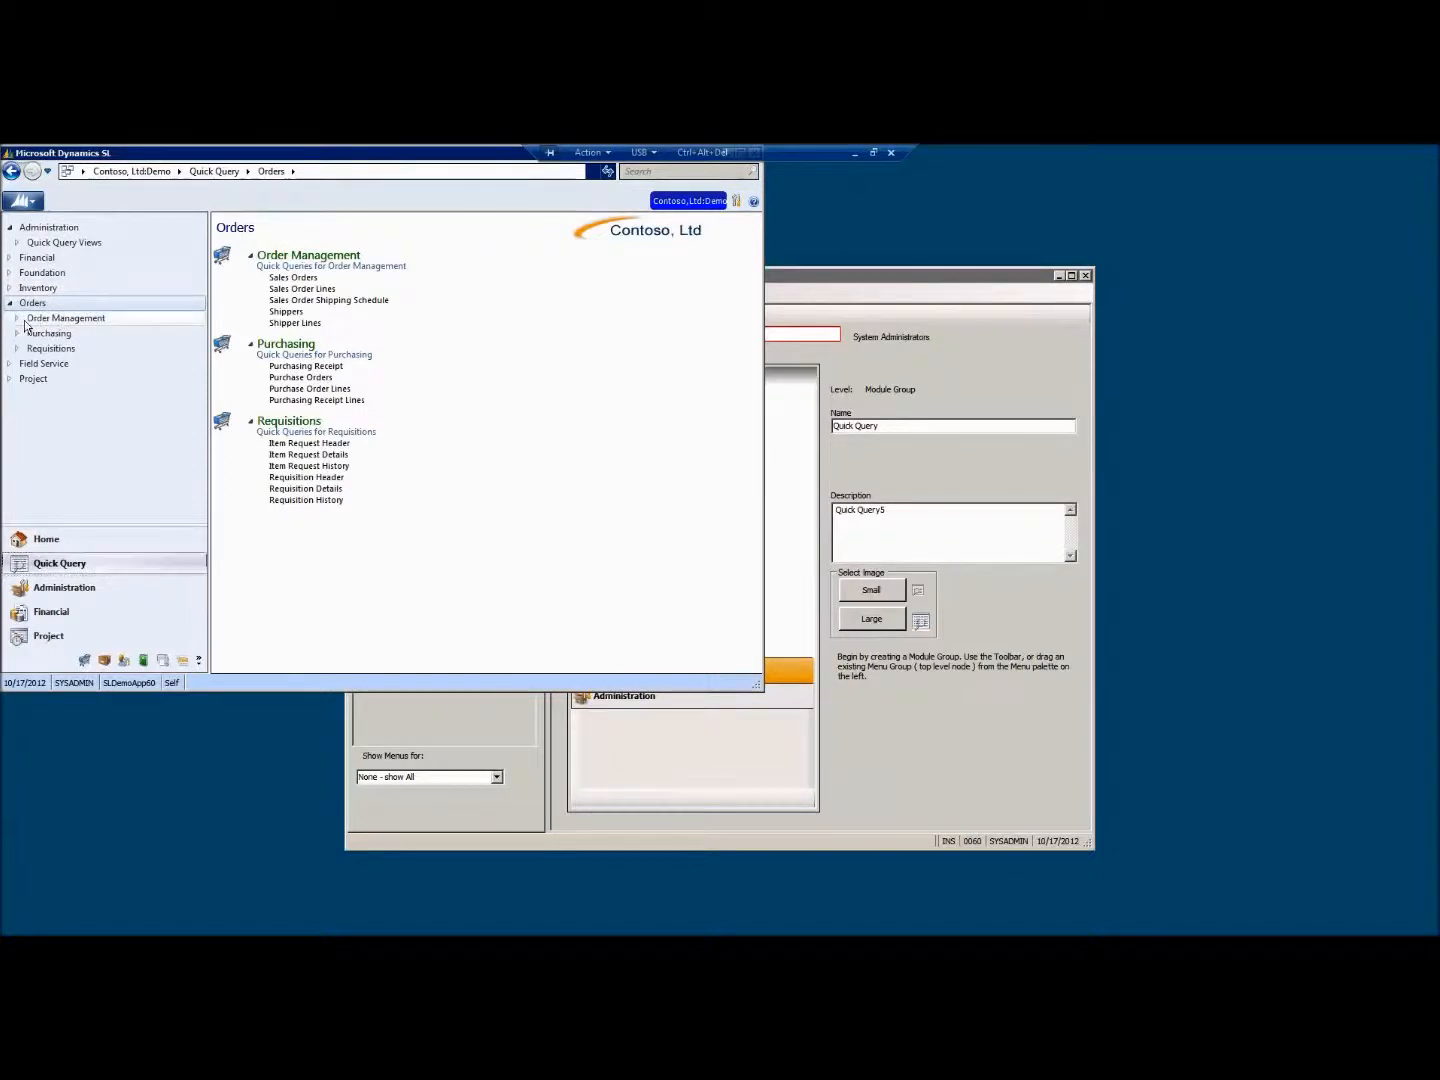
pyautogui.click(797, 274)
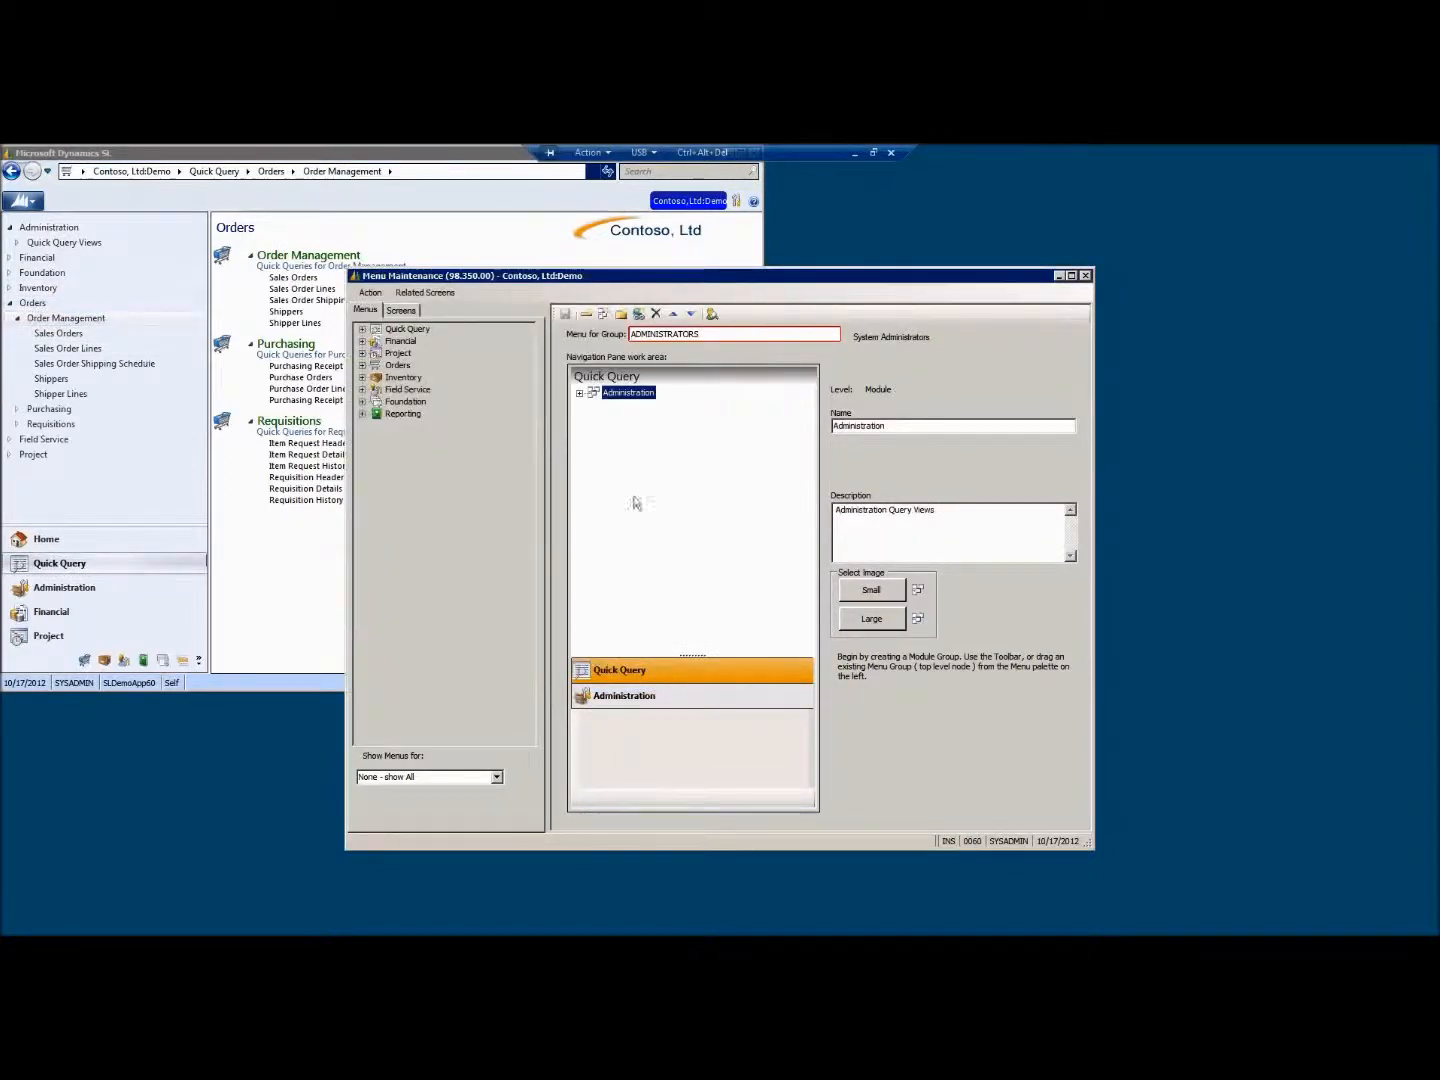
pyautogui.click(665, 675)
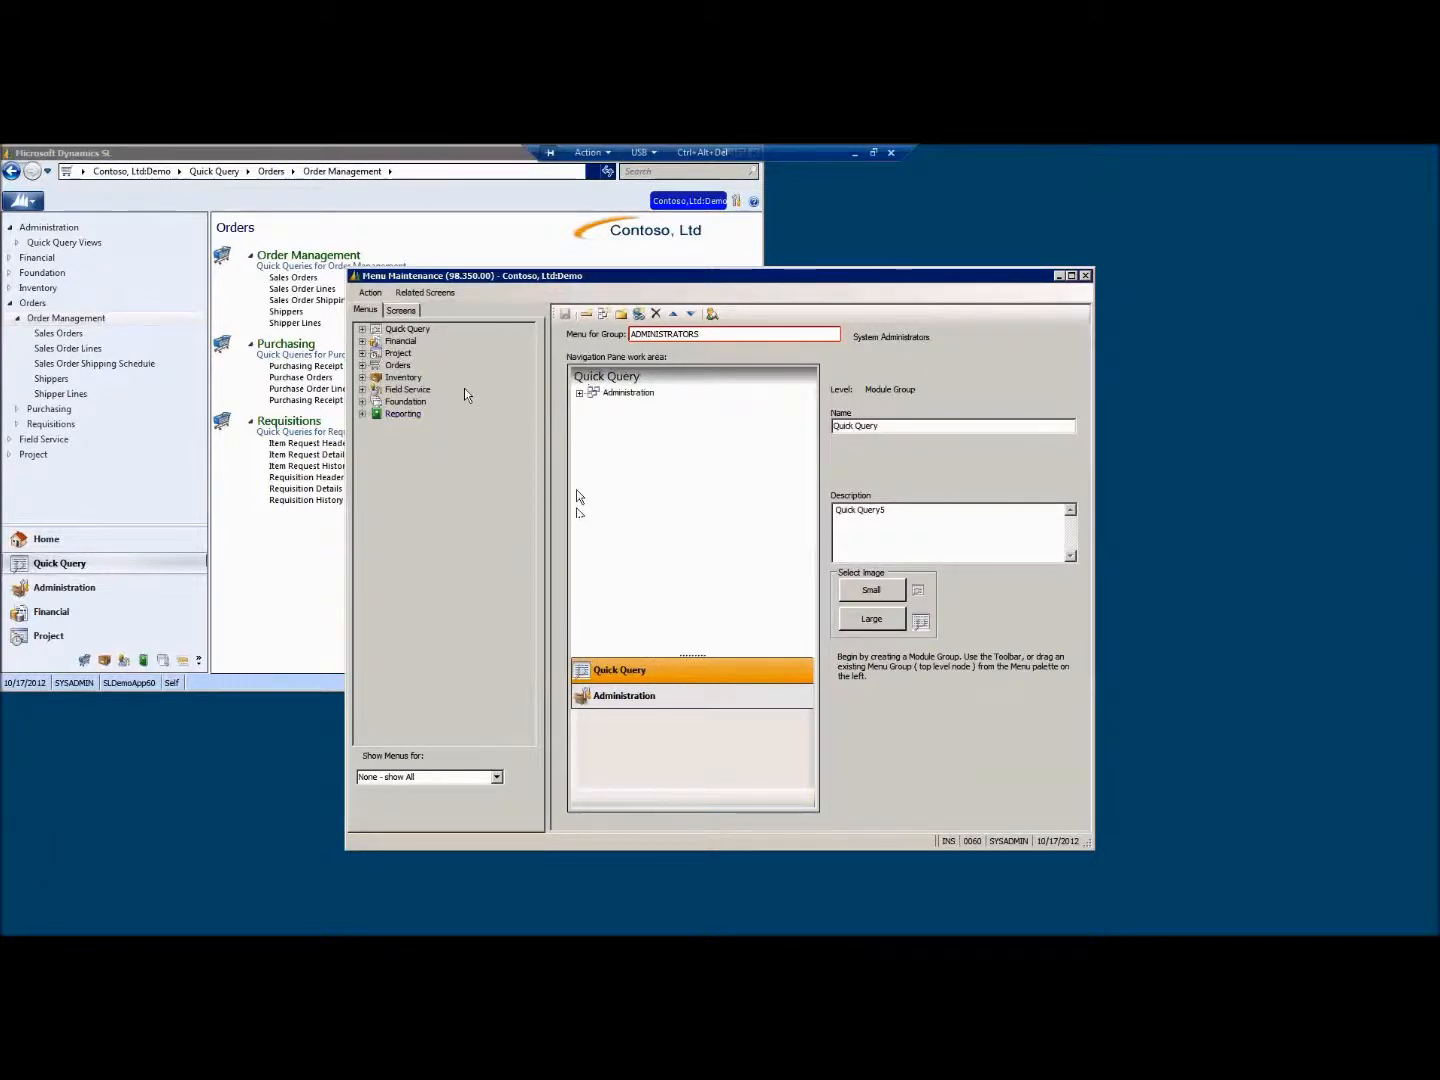
# Create a module group named Order with the description Orders in the ADMINISTRATORS menu
pyautogui.rightClick(614, 414)
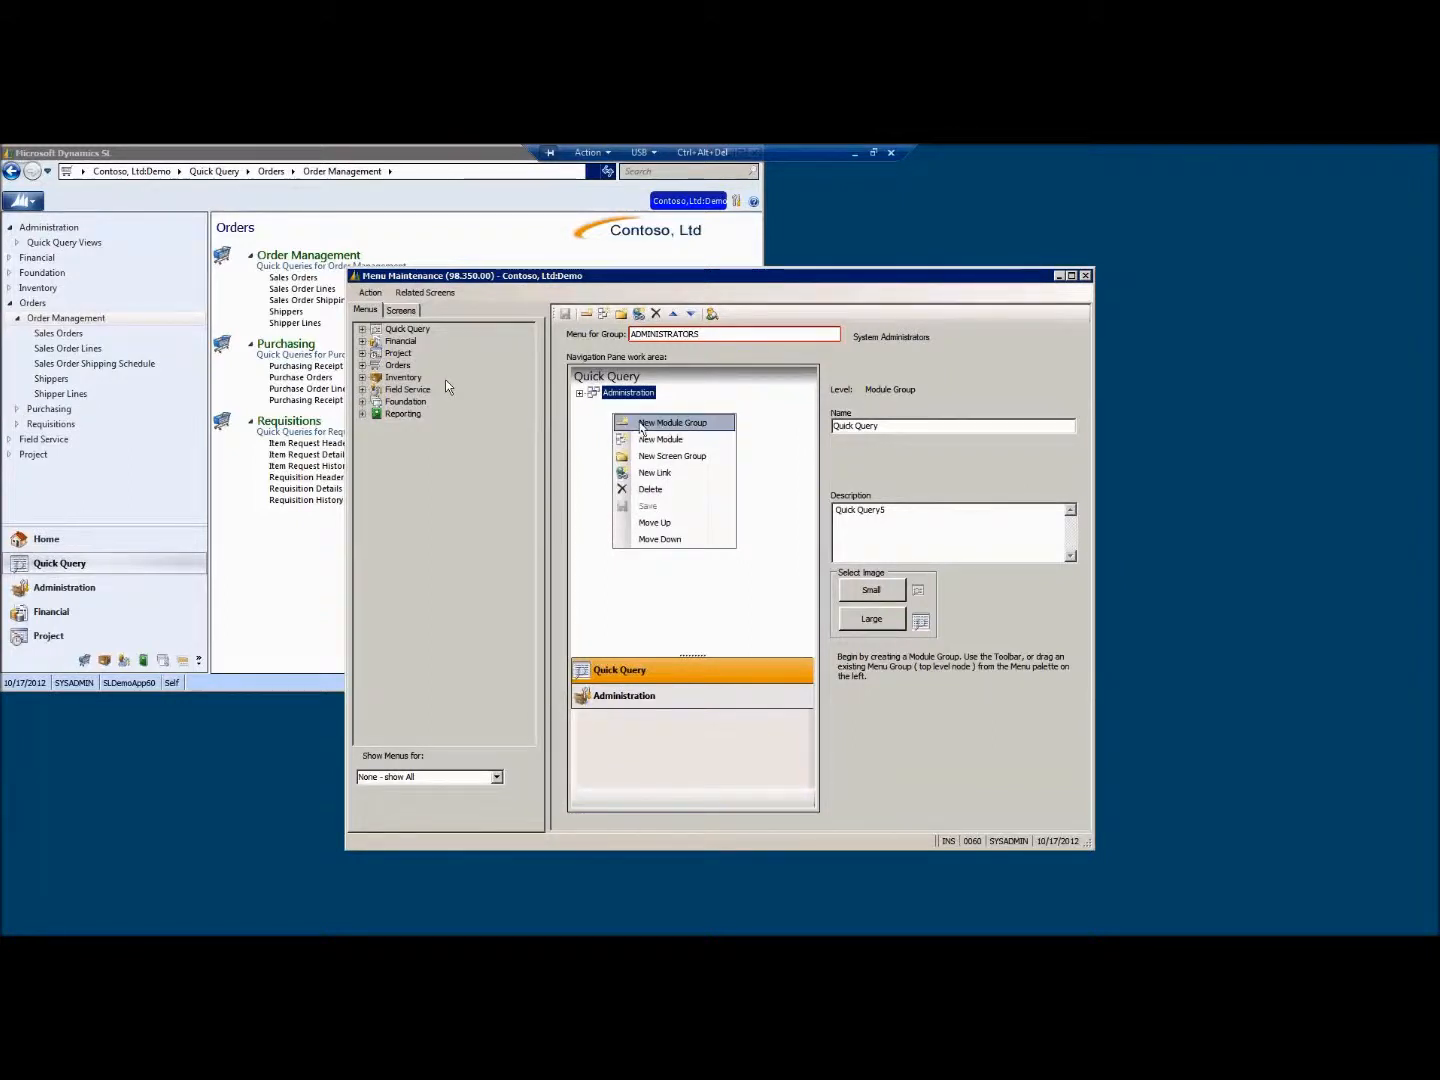
pyautogui.click(640, 424)
pyautogui.moveTo(927, 430); pyautogui.dragTo(787, 428)
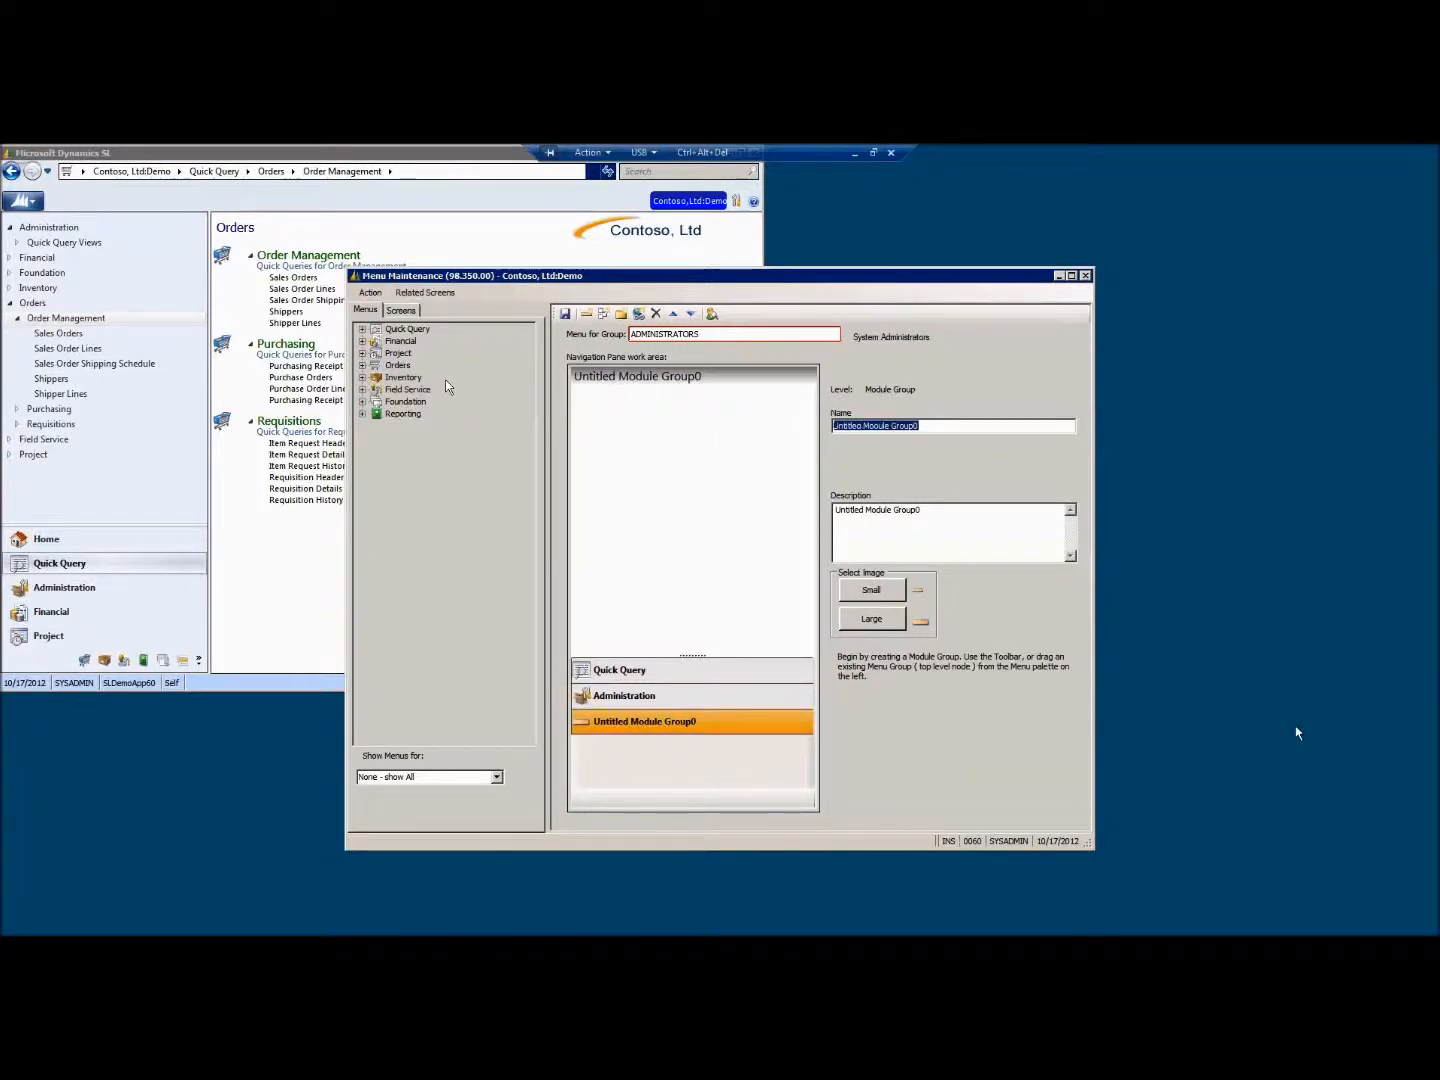
pyautogui.write('Or')
pyautogui.press('Tab')
pyautogui.write('Order')
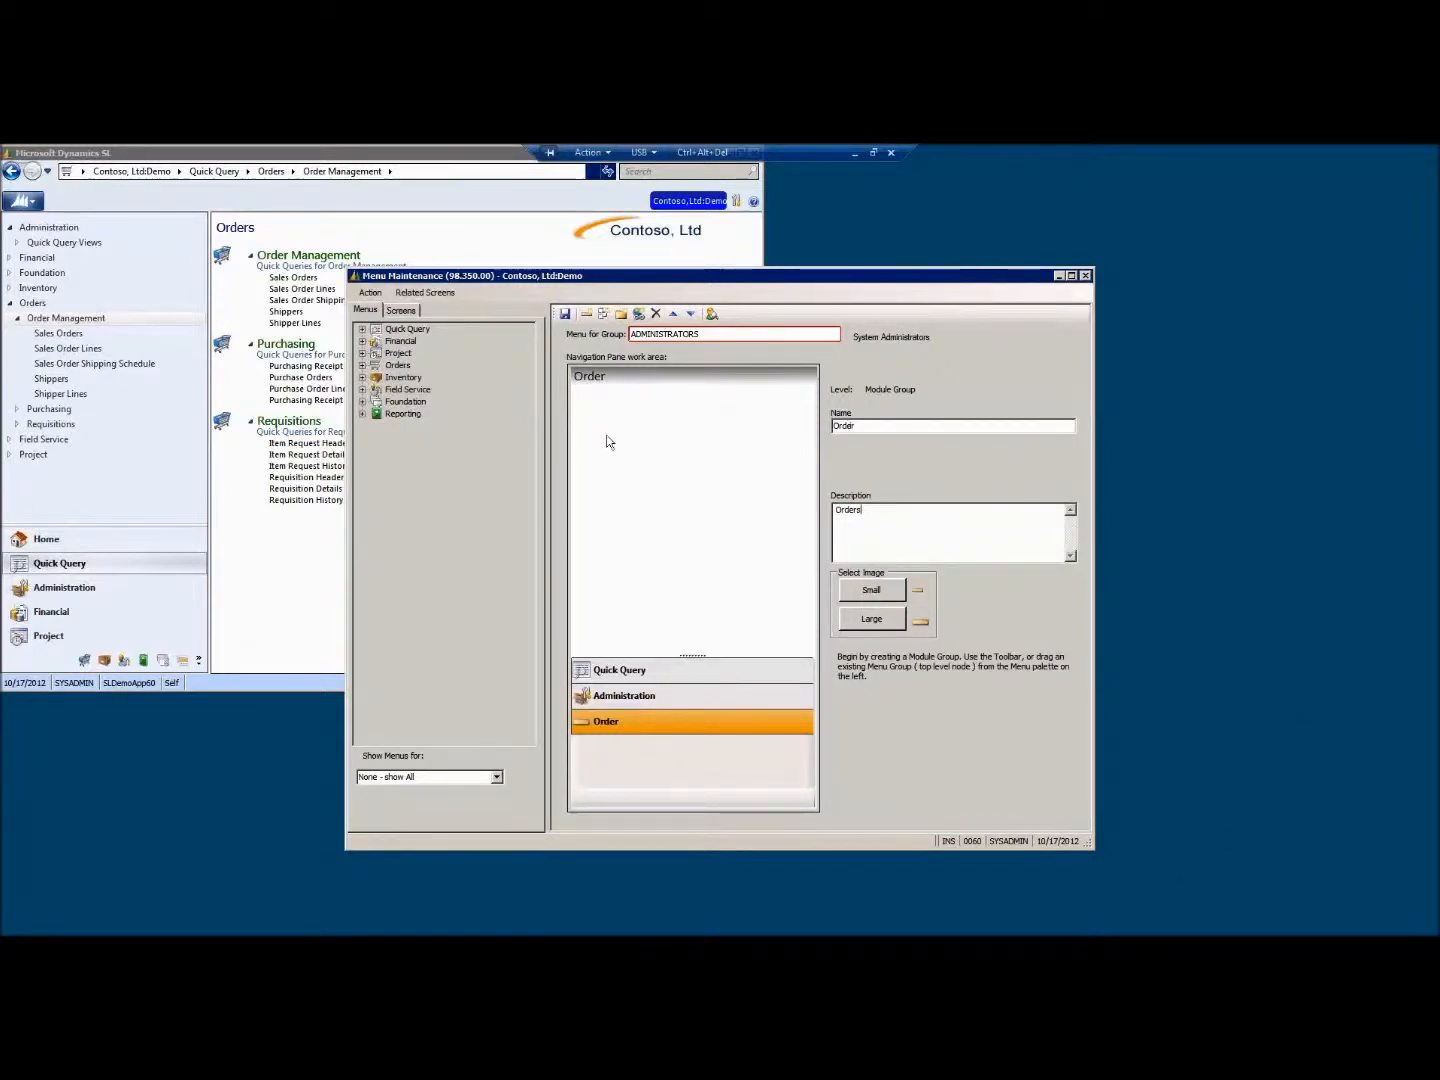
# Add a module named Order Management with the description Order Management to the Order module group
pyautogui.rightClick(613, 395)
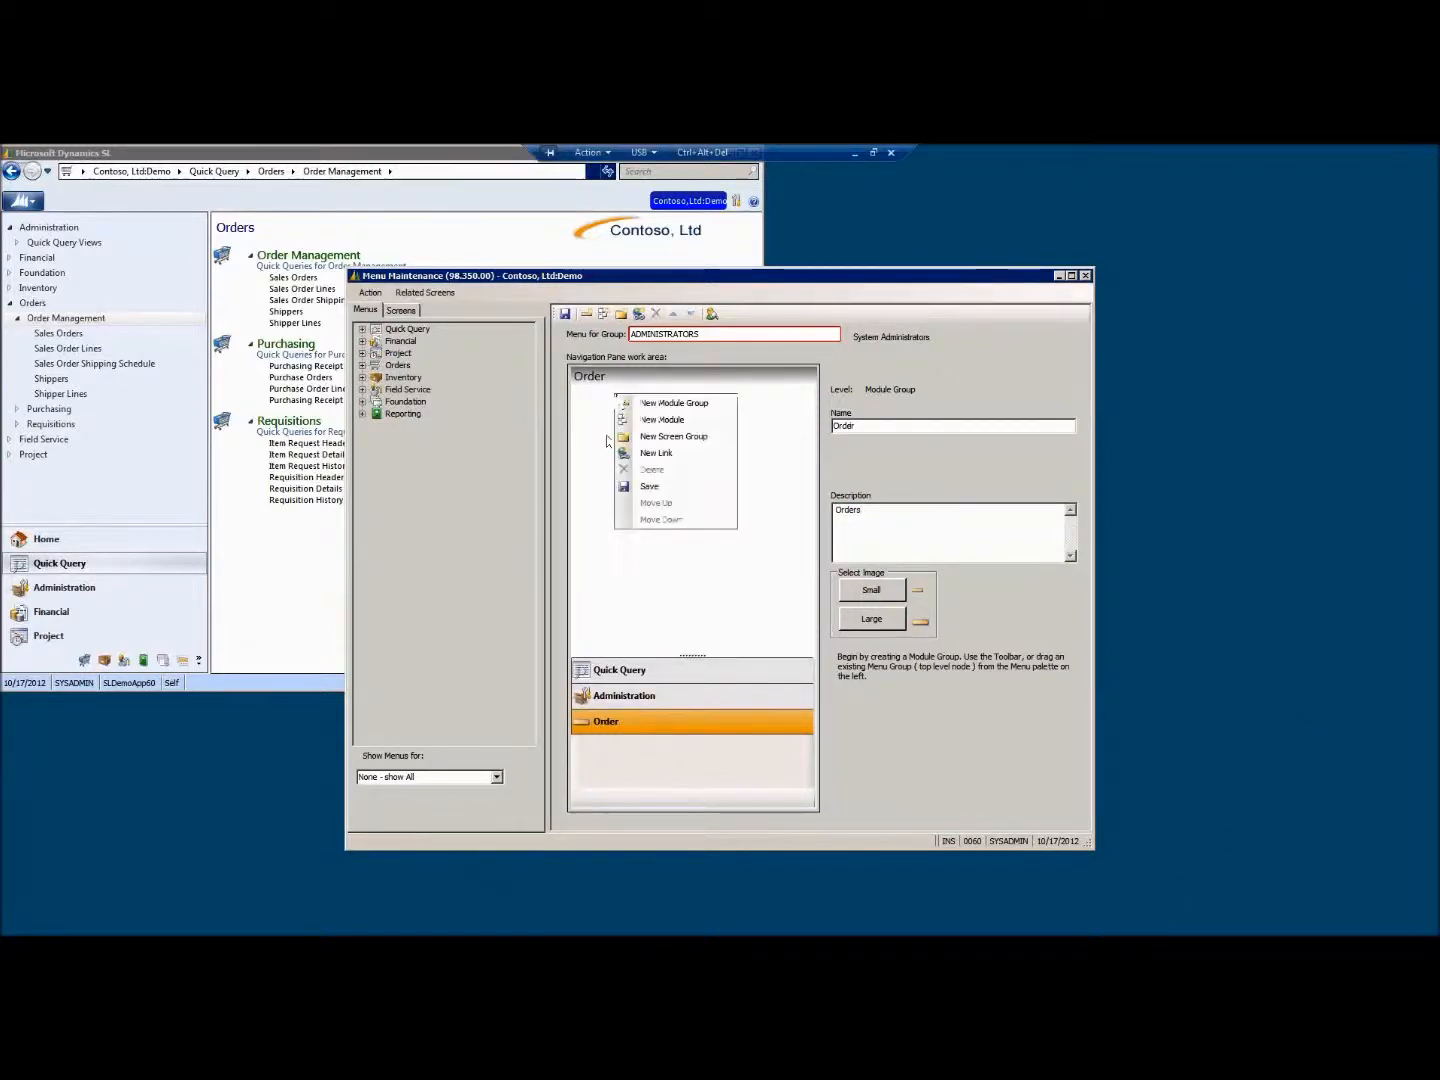
pyautogui.click(660, 420)
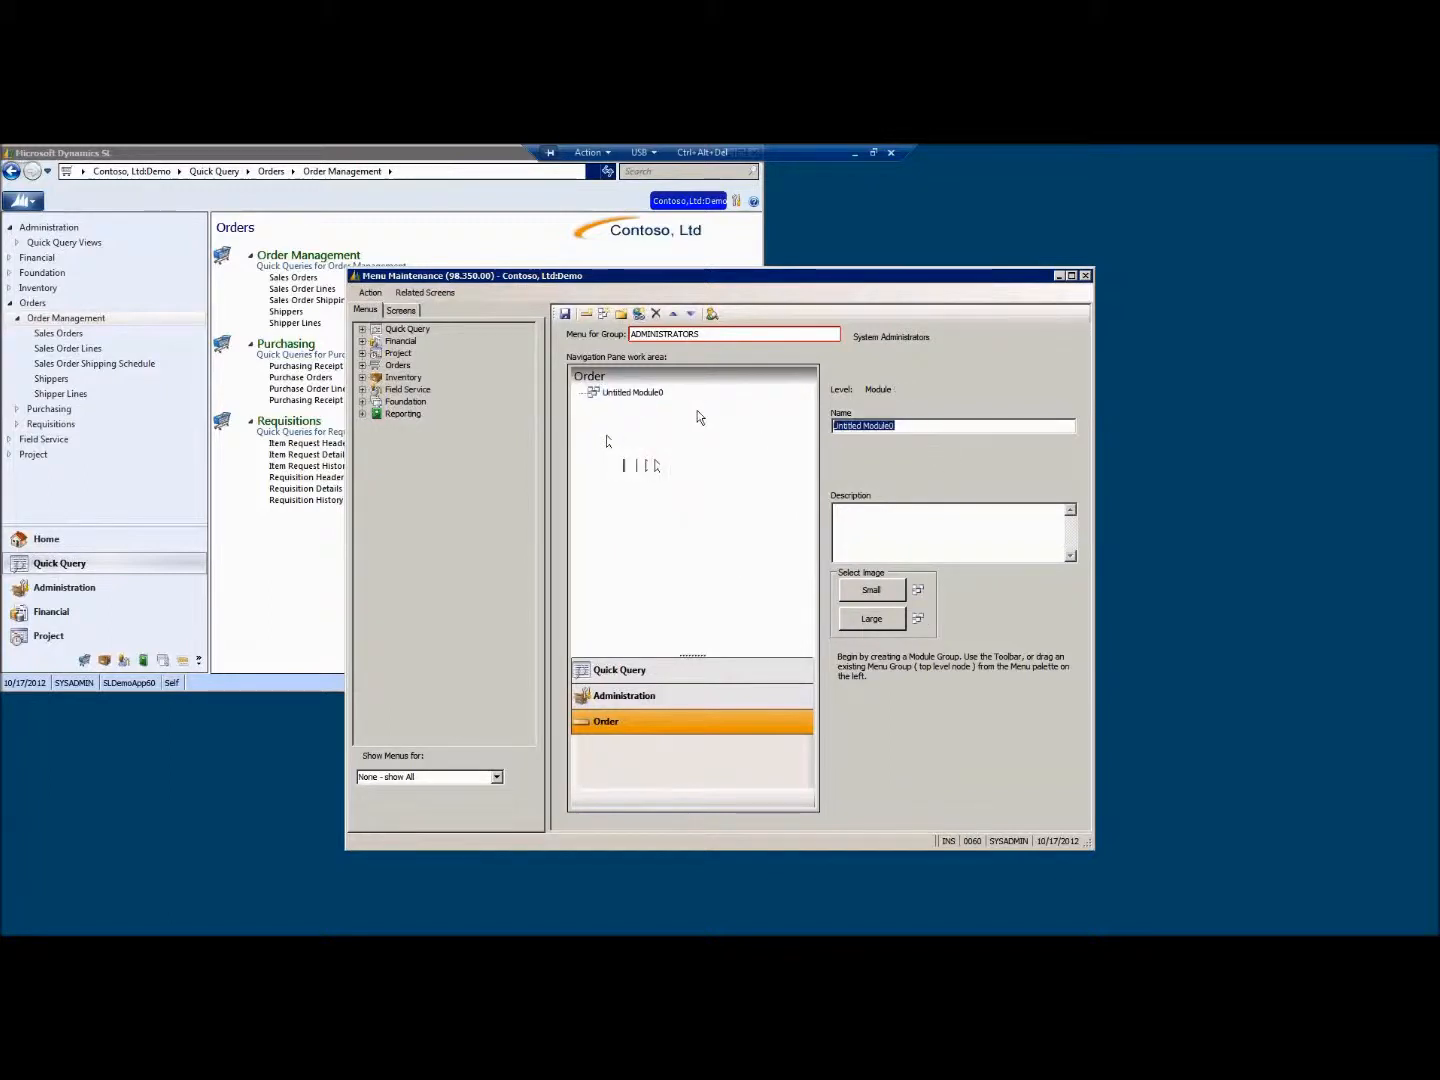
pyautogui.write('Order Management')
pyautogui.press('Tab')
pyautogui.write('Order M')
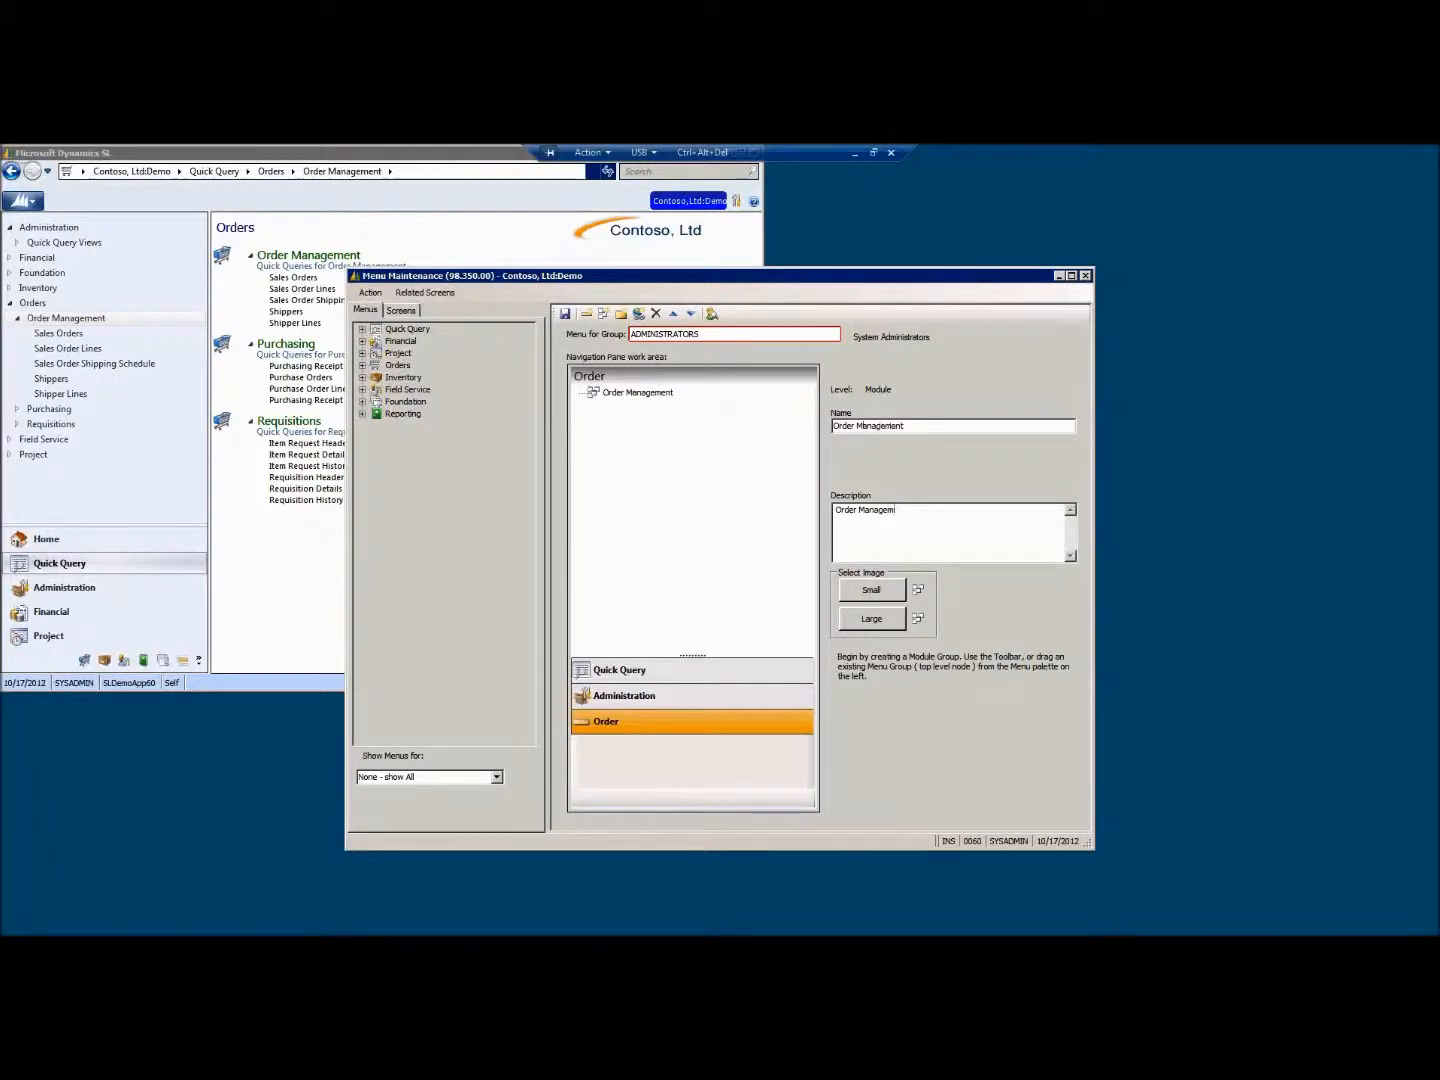
# Delete the Order module group from the ADMINISTRATORS menu
pyautogui.click(620, 394)
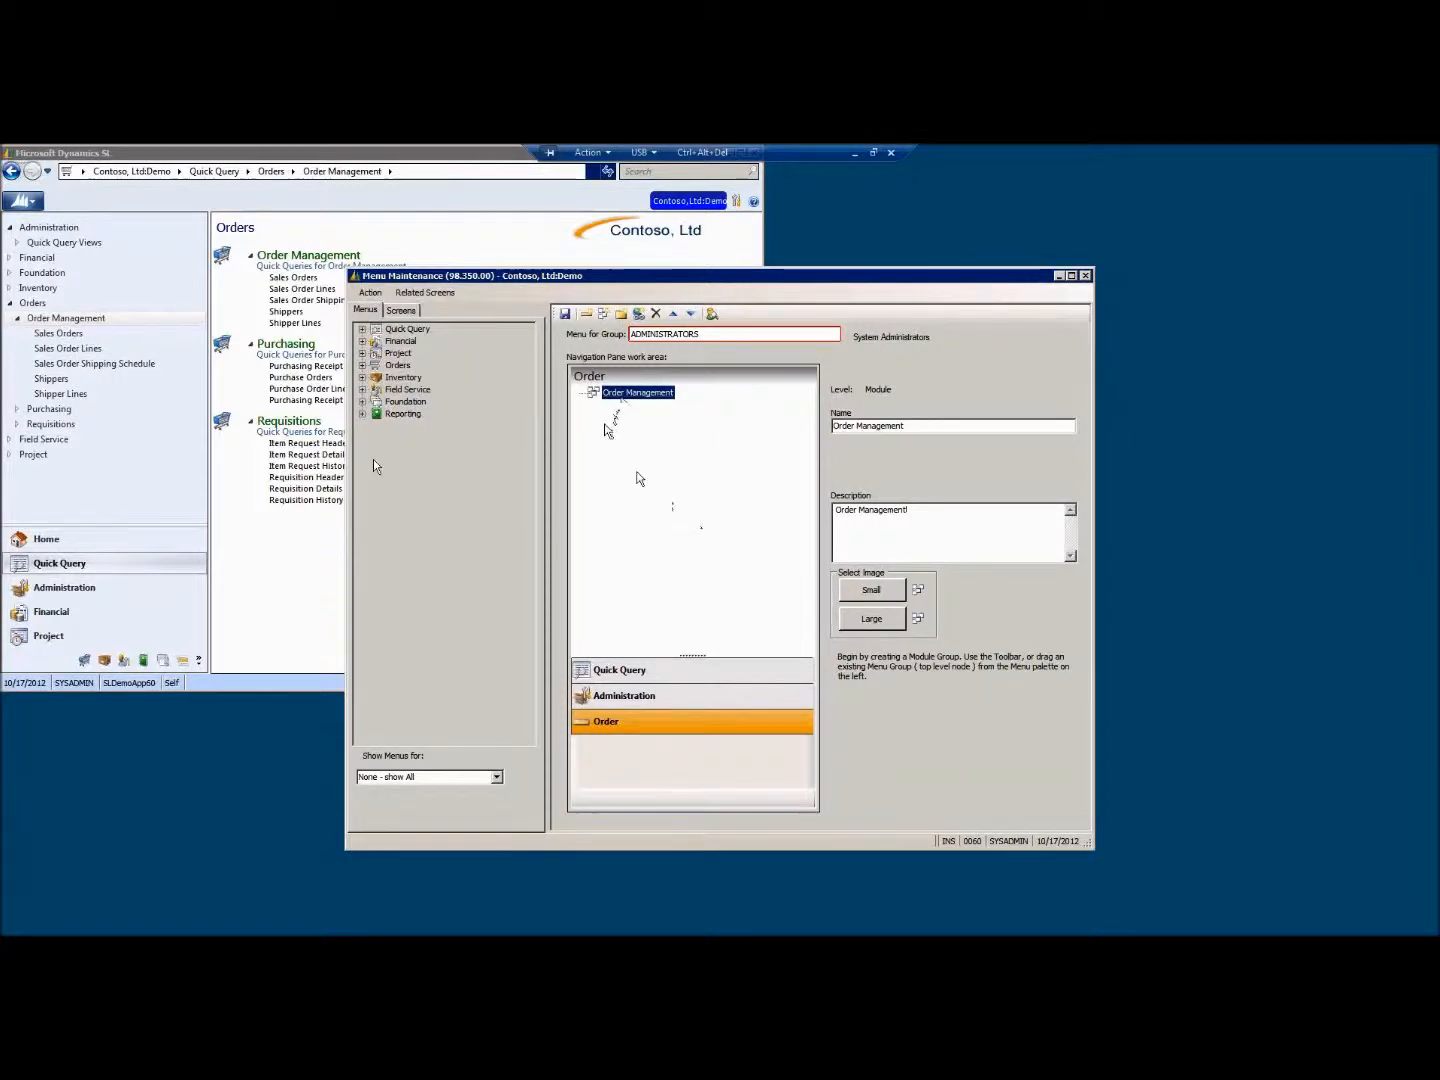
pyautogui.rightClick(623, 397)
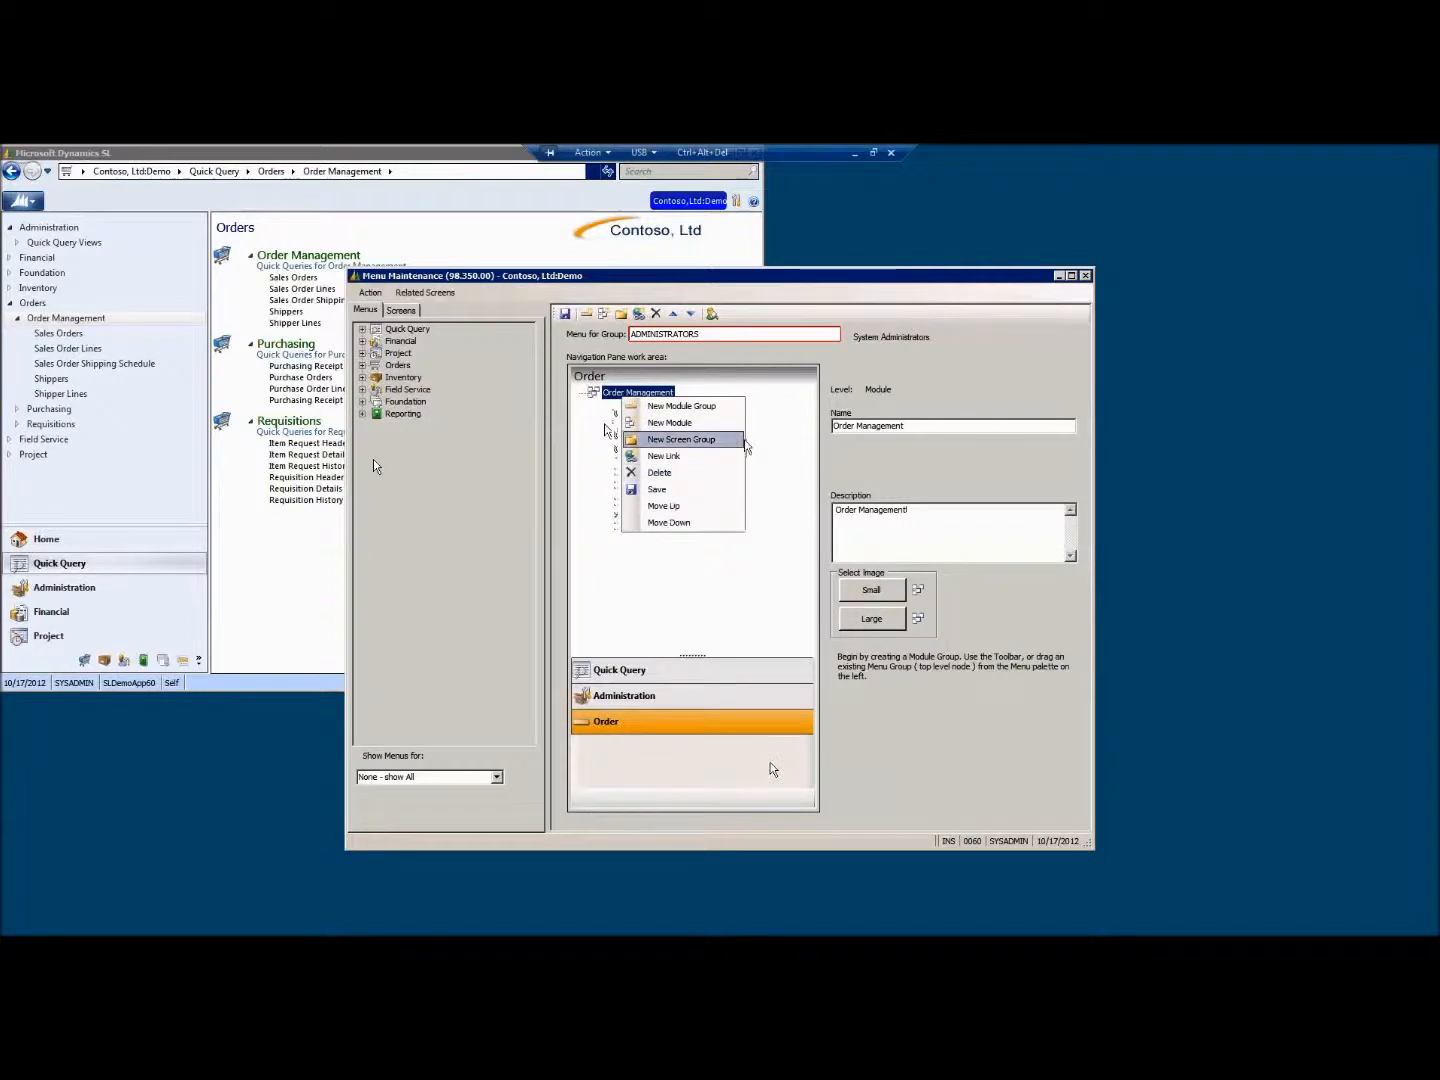
pyautogui.click(655, 722)
pyautogui.rightClick(645, 722)
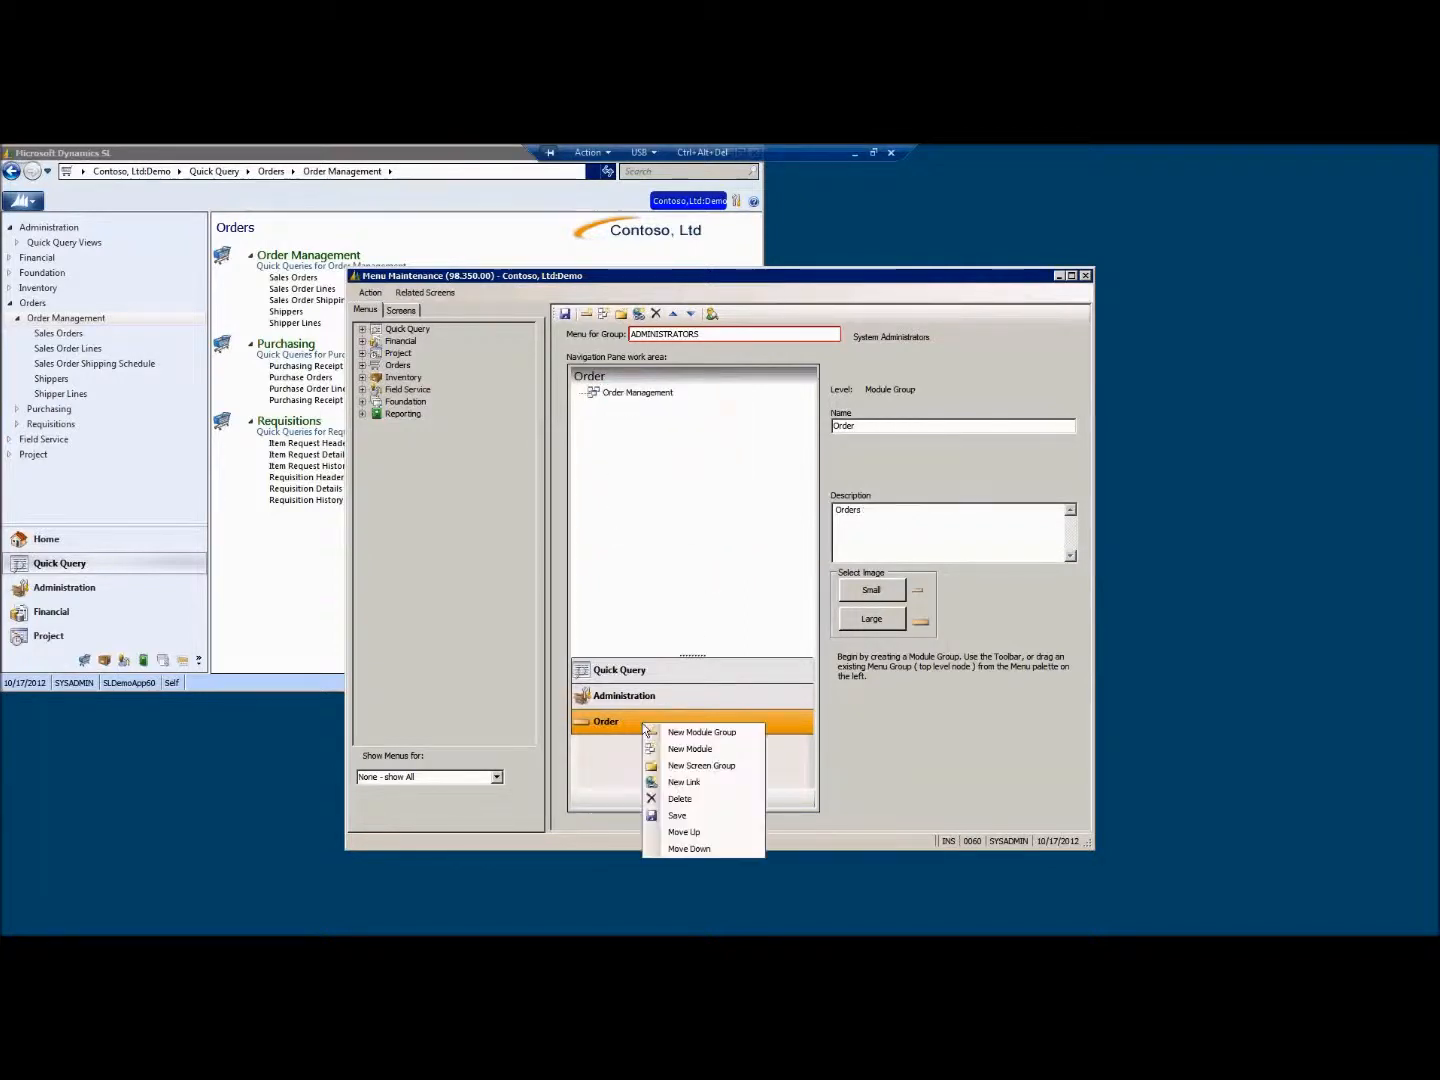
pyautogui.click(656, 314)
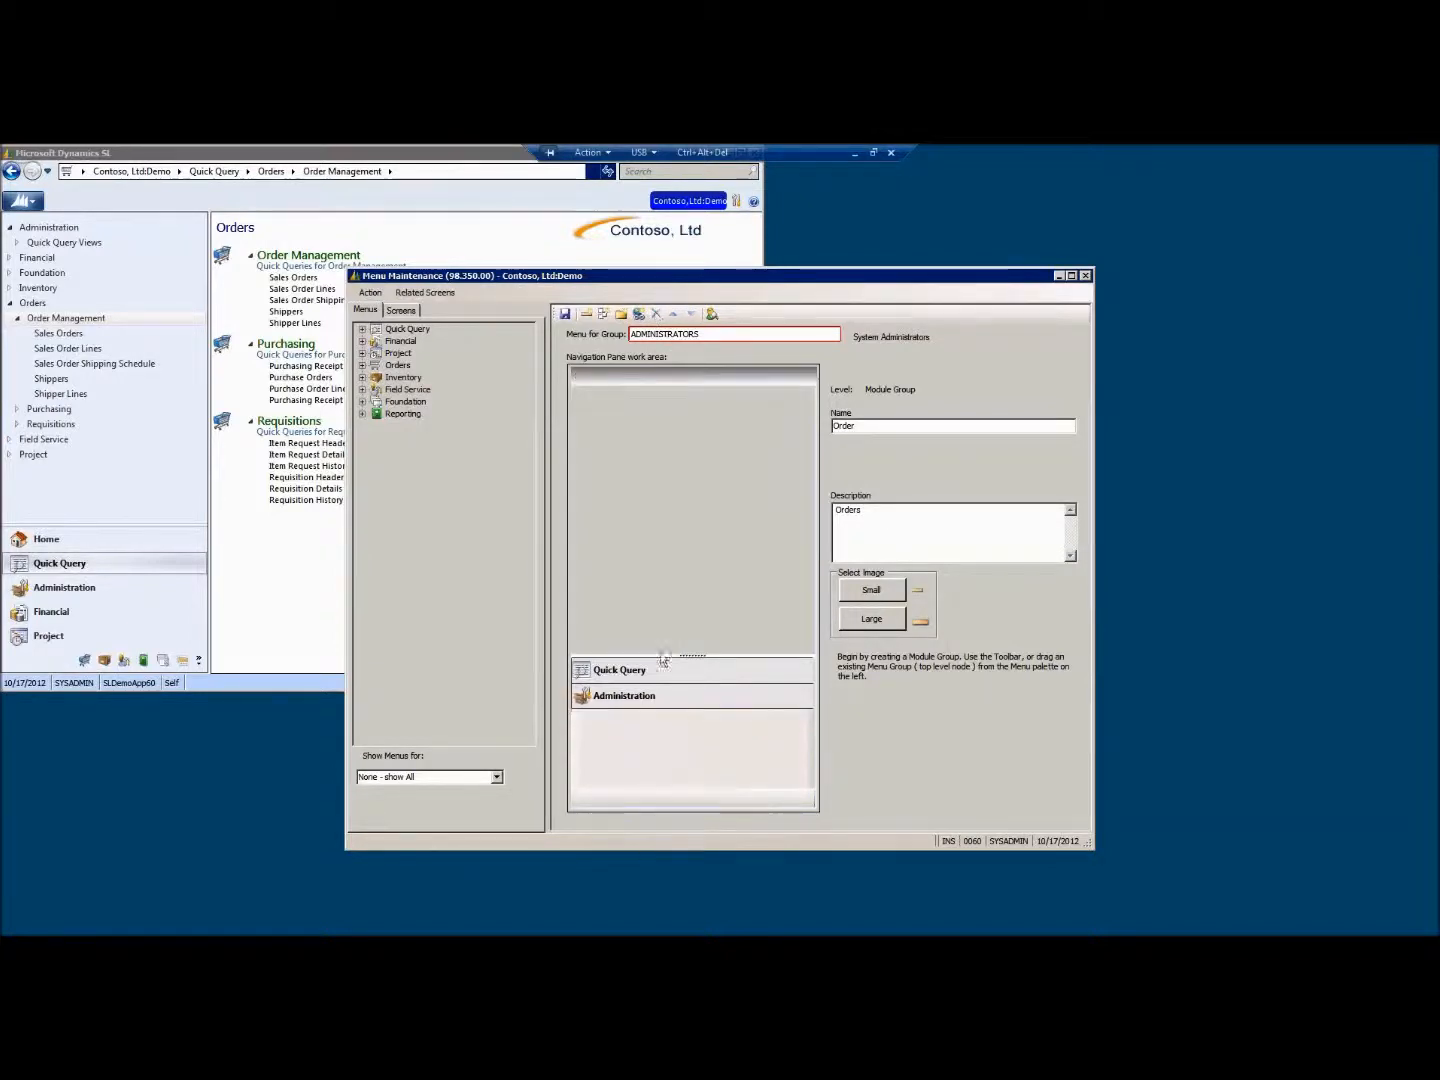
# Add a module named Orders with the description Orders to the Quick Query module group
pyautogui.click(612, 671)
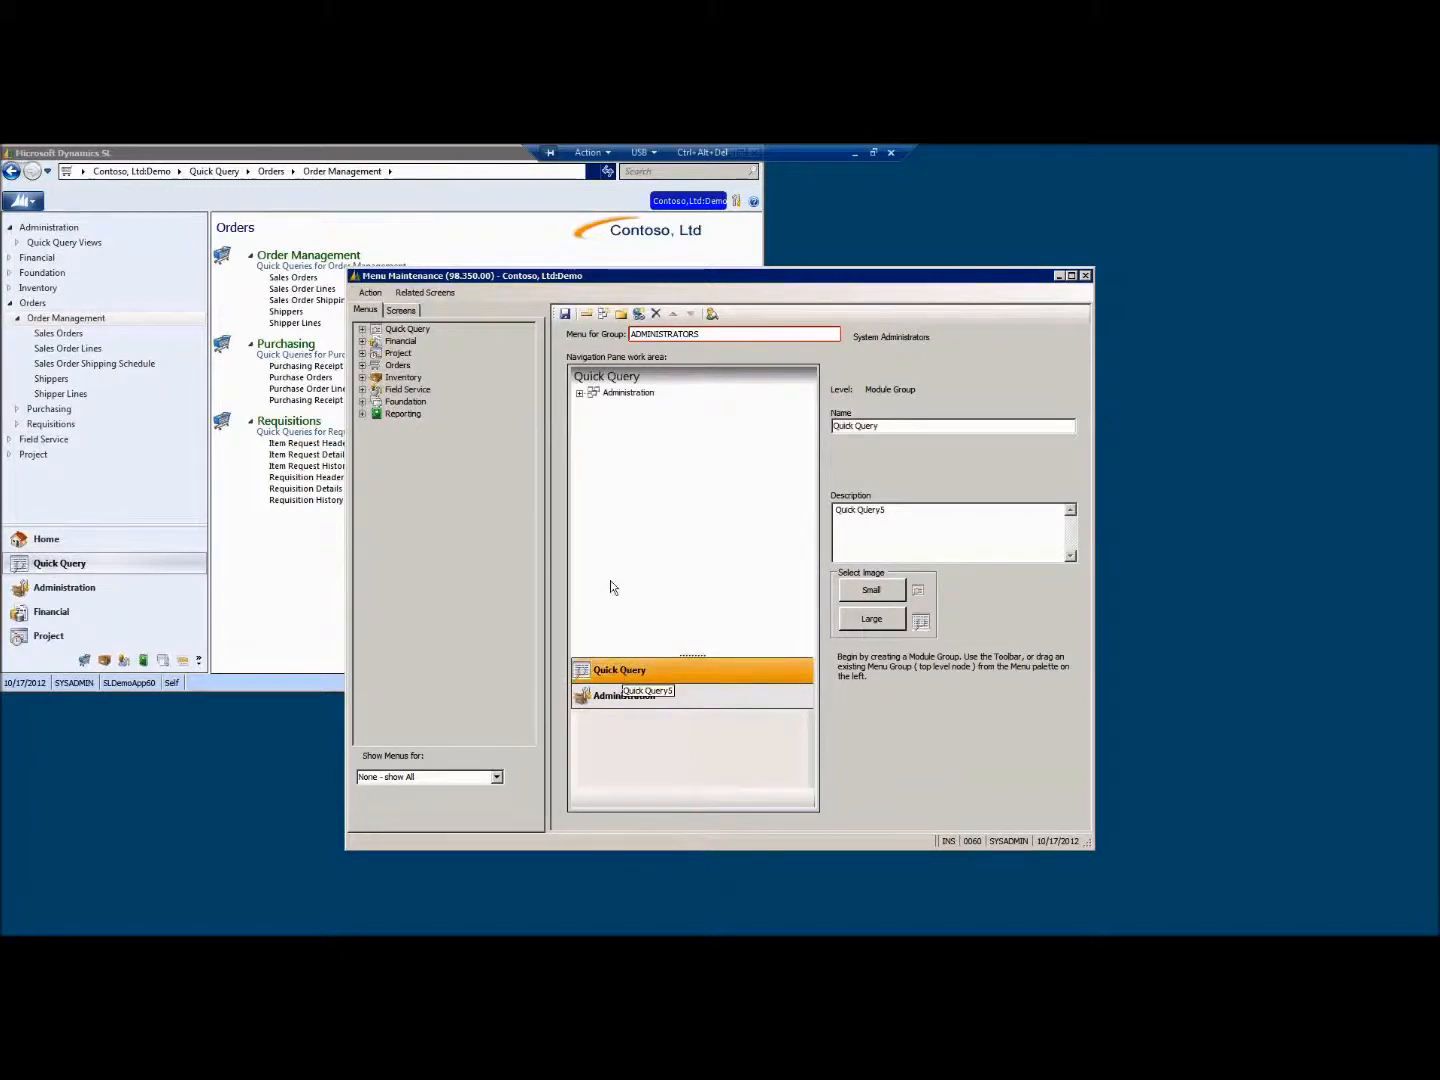
pyautogui.rightClick(608, 416)
pyautogui.click(644, 437)
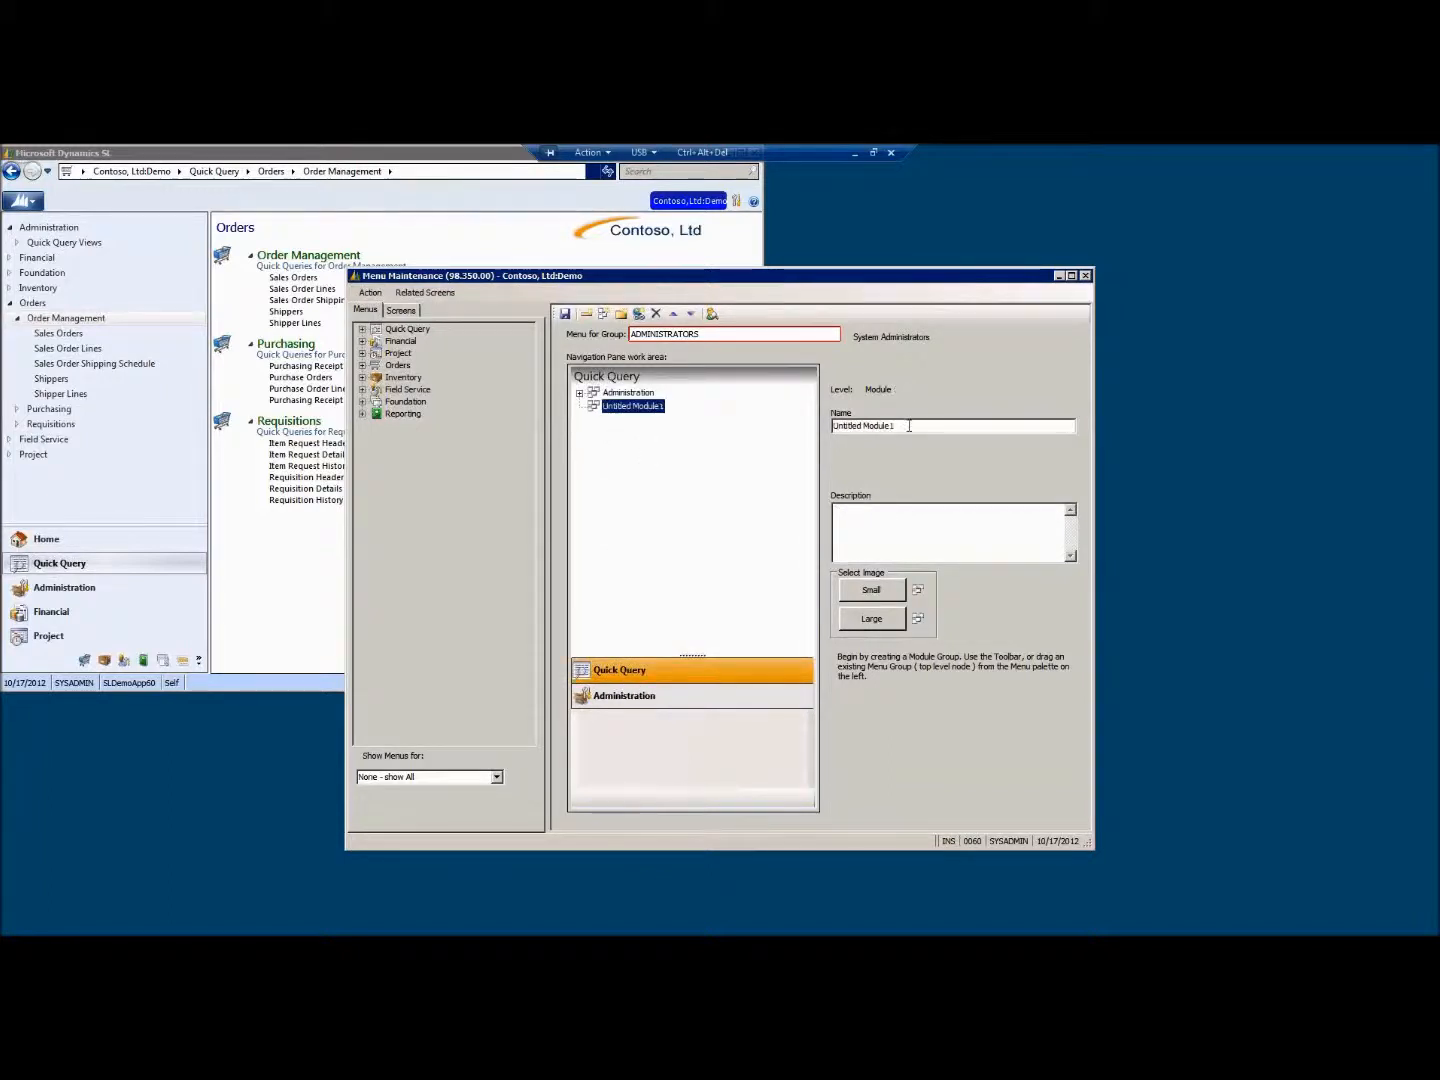
pyautogui.press('Tab')
pyautogui.write('Orders')
pyautogui.press('Tab')
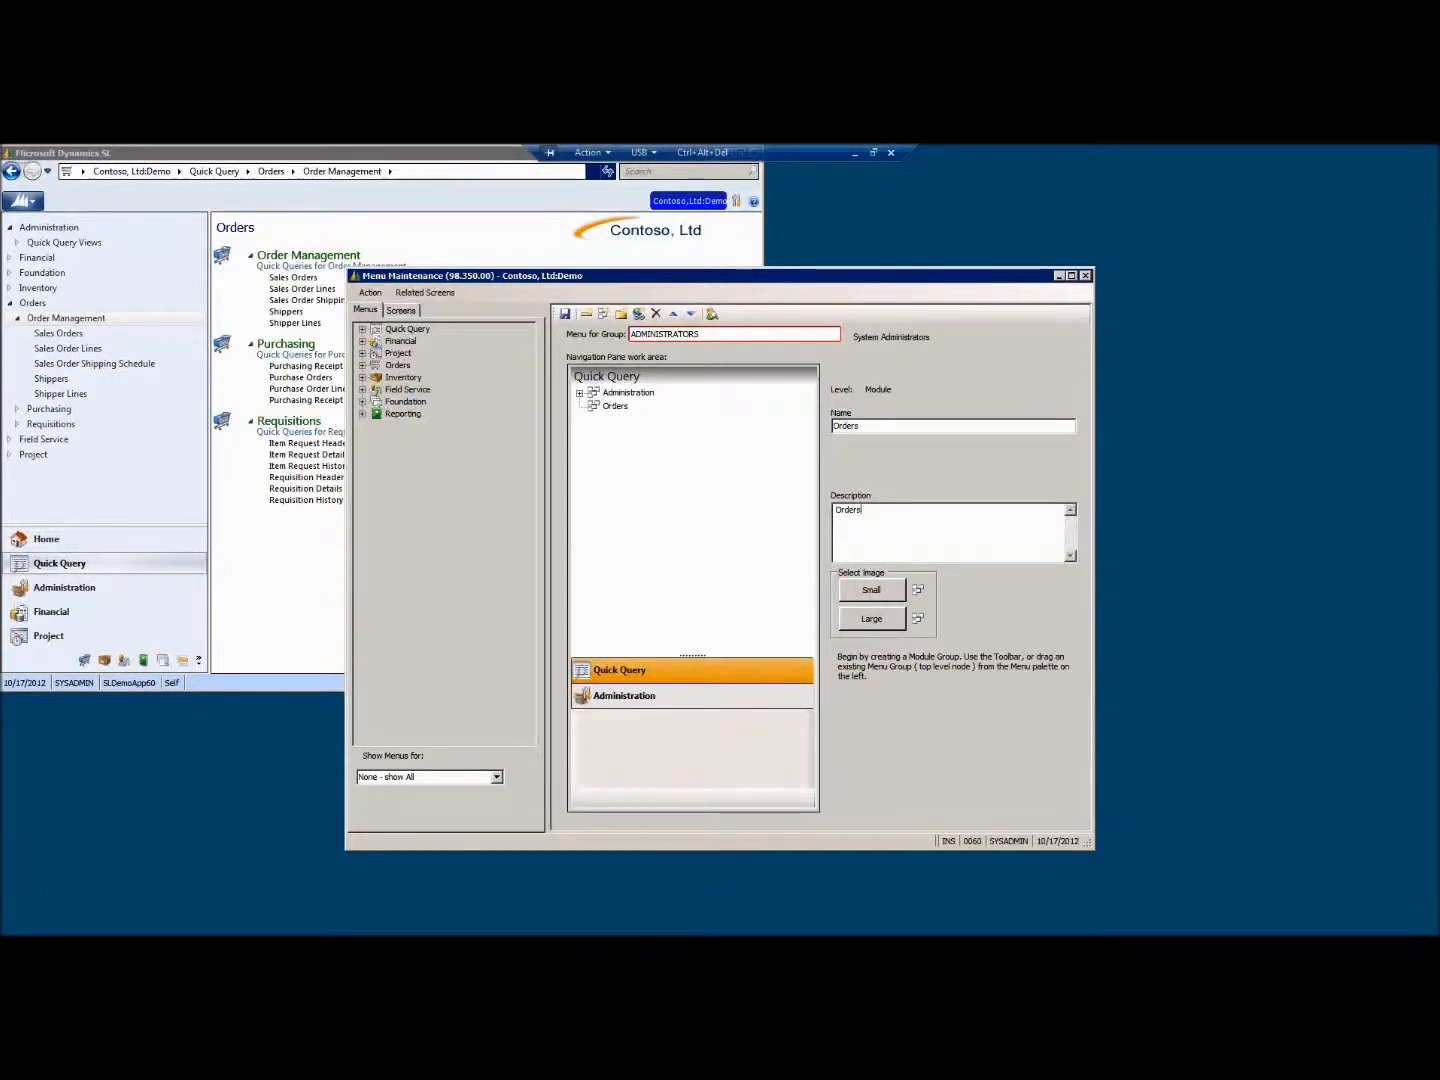
pyautogui.click(684, 517)
# Add a screen group named Order Management with the description Order Management under the Orders module
pyautogui.rightClick(614, 406)
pyautogui.click(652, 447)
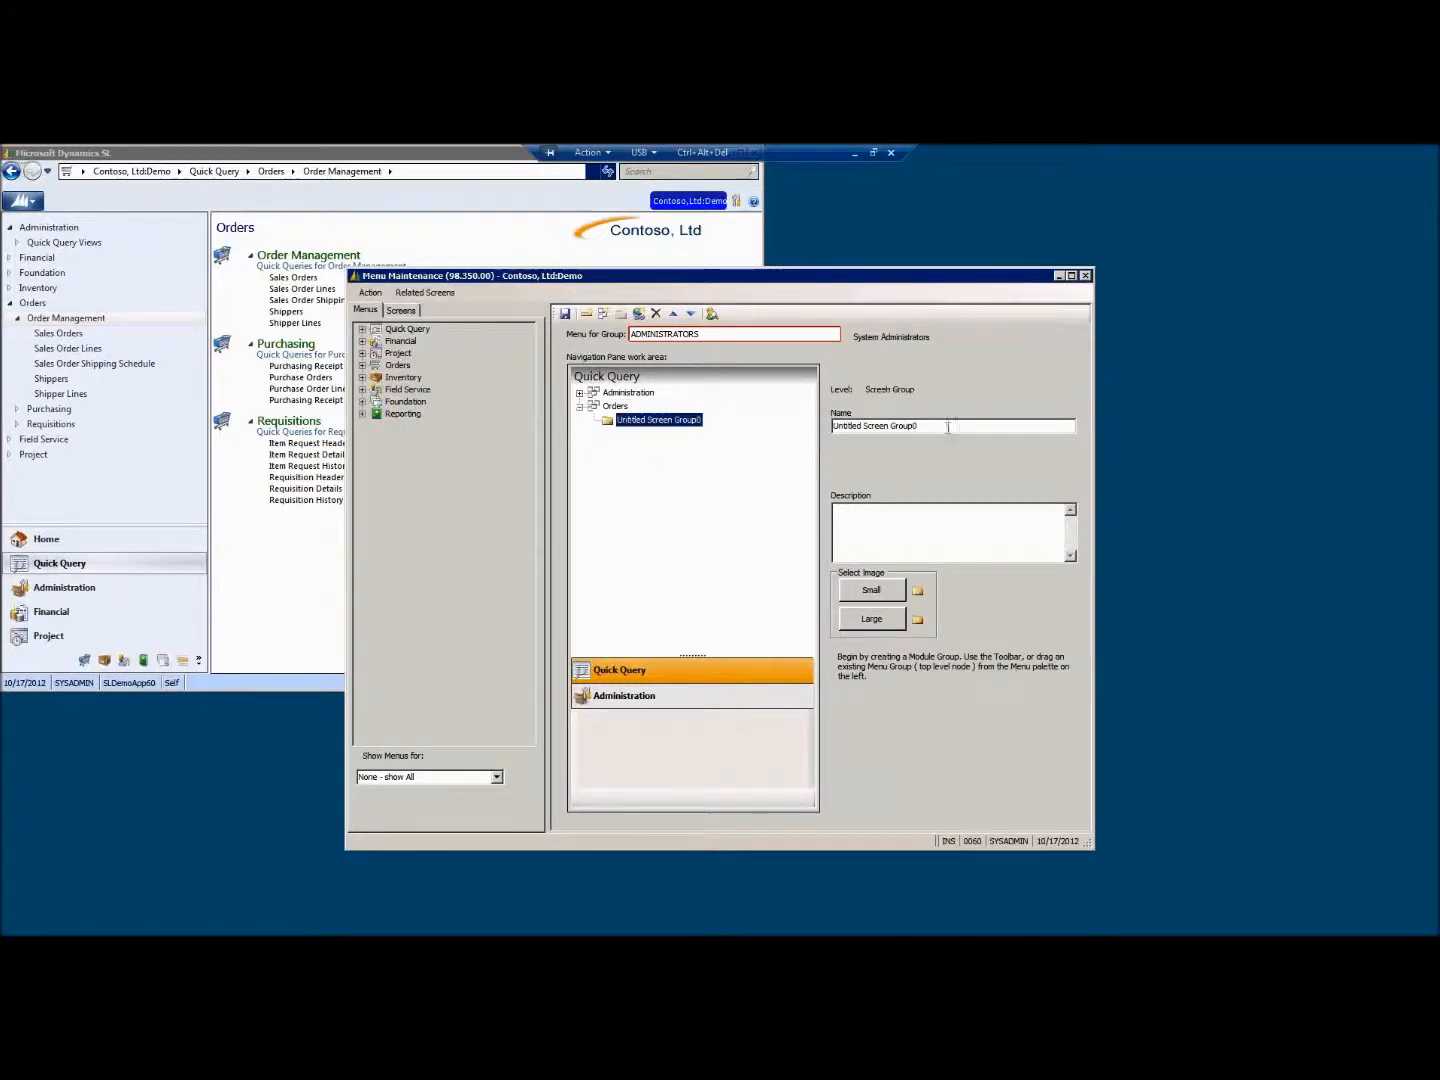
pyautogui.write('orde')
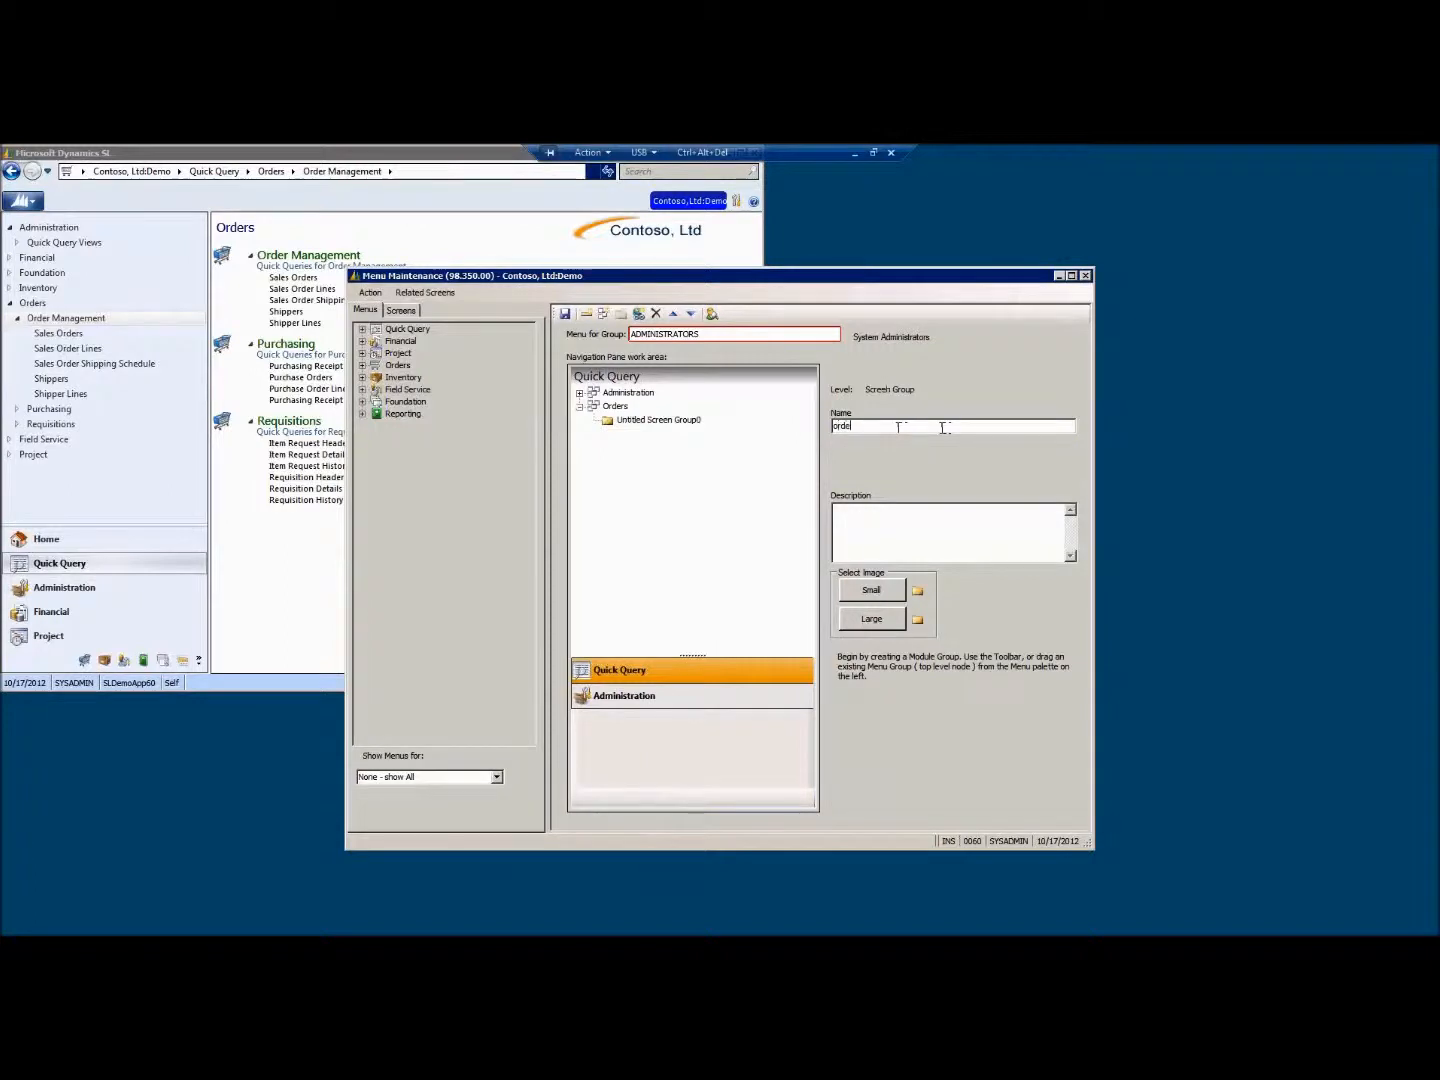
pyautogui.press('BackSpace')
pyautogui.press('BackSpace')
pyautogui.press('BackSpace')
pyautogui.press('BackSpace')
pyautogui.write('Order Management')
pyautogui.press('Tab')
pyautogui.write('Quder Management')
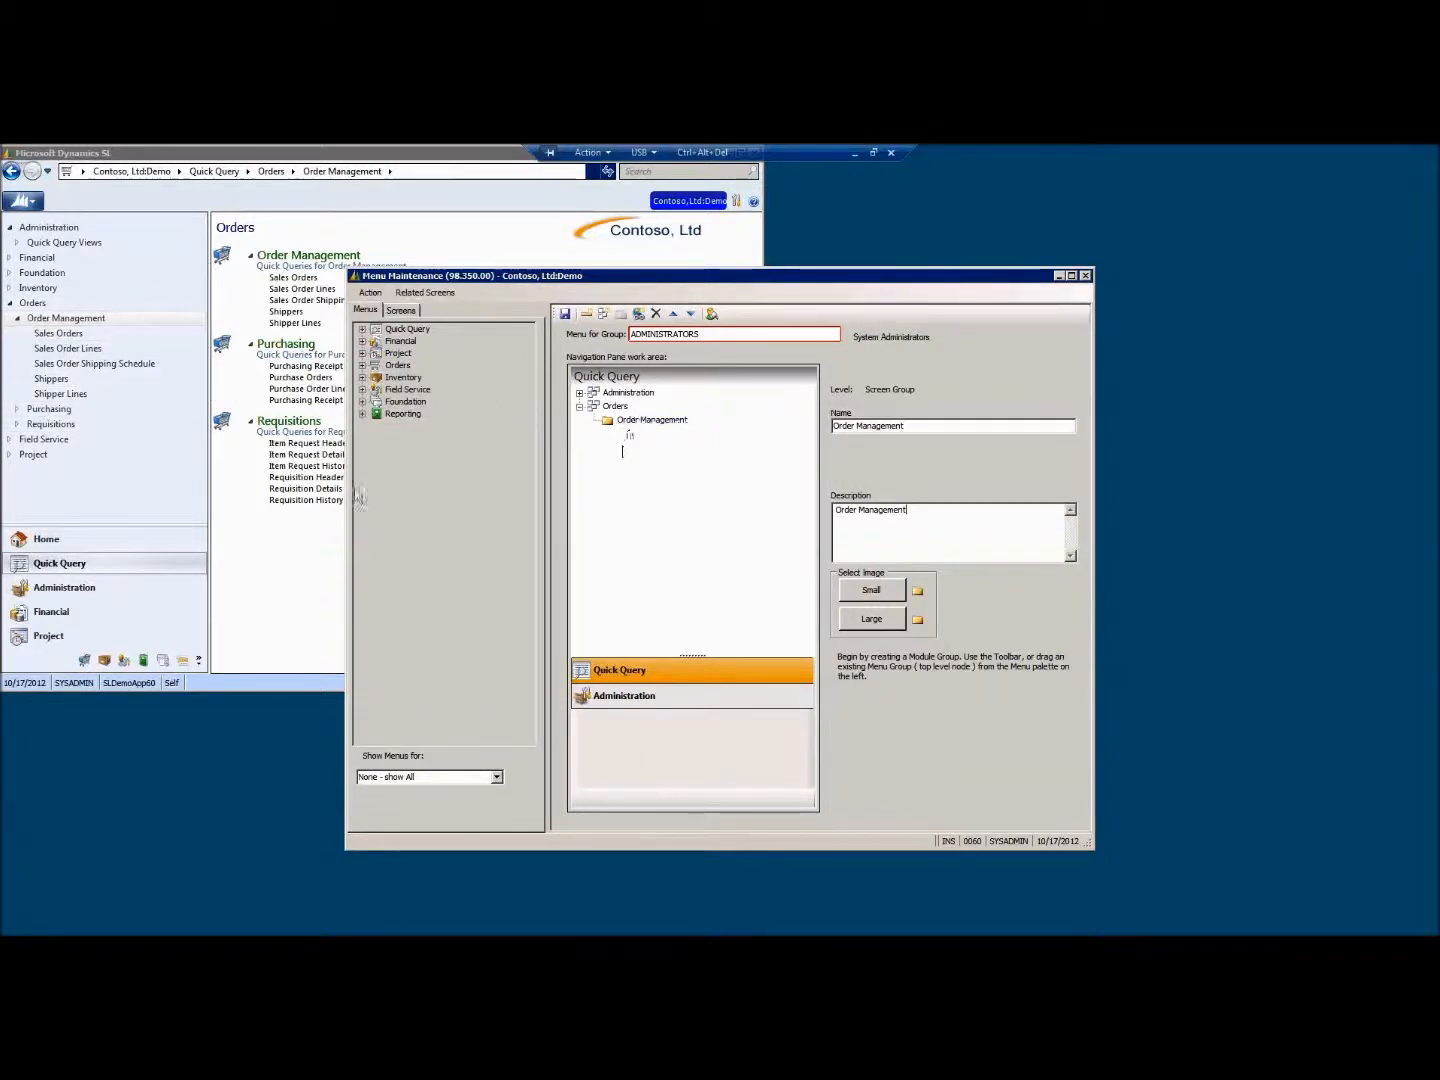
# List all screens, add Order Step Status to the Order Management screen group, and save the ADMINISTRATORS menu
pyautogui.click(401, 310)
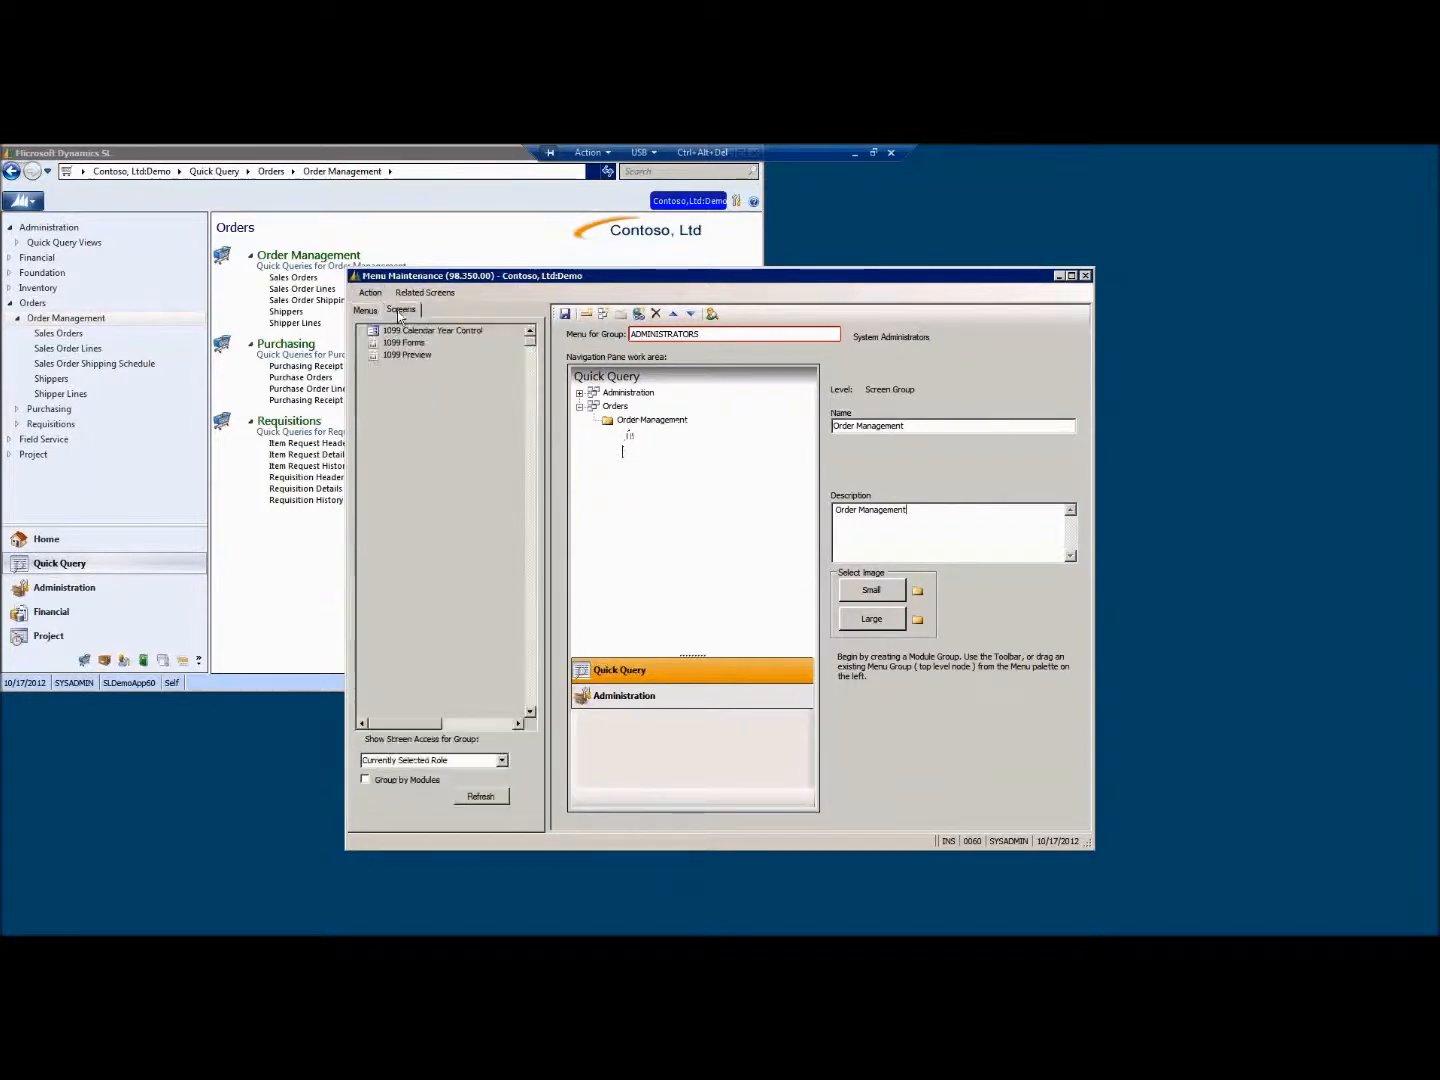
pyautogui.click(502, 761)
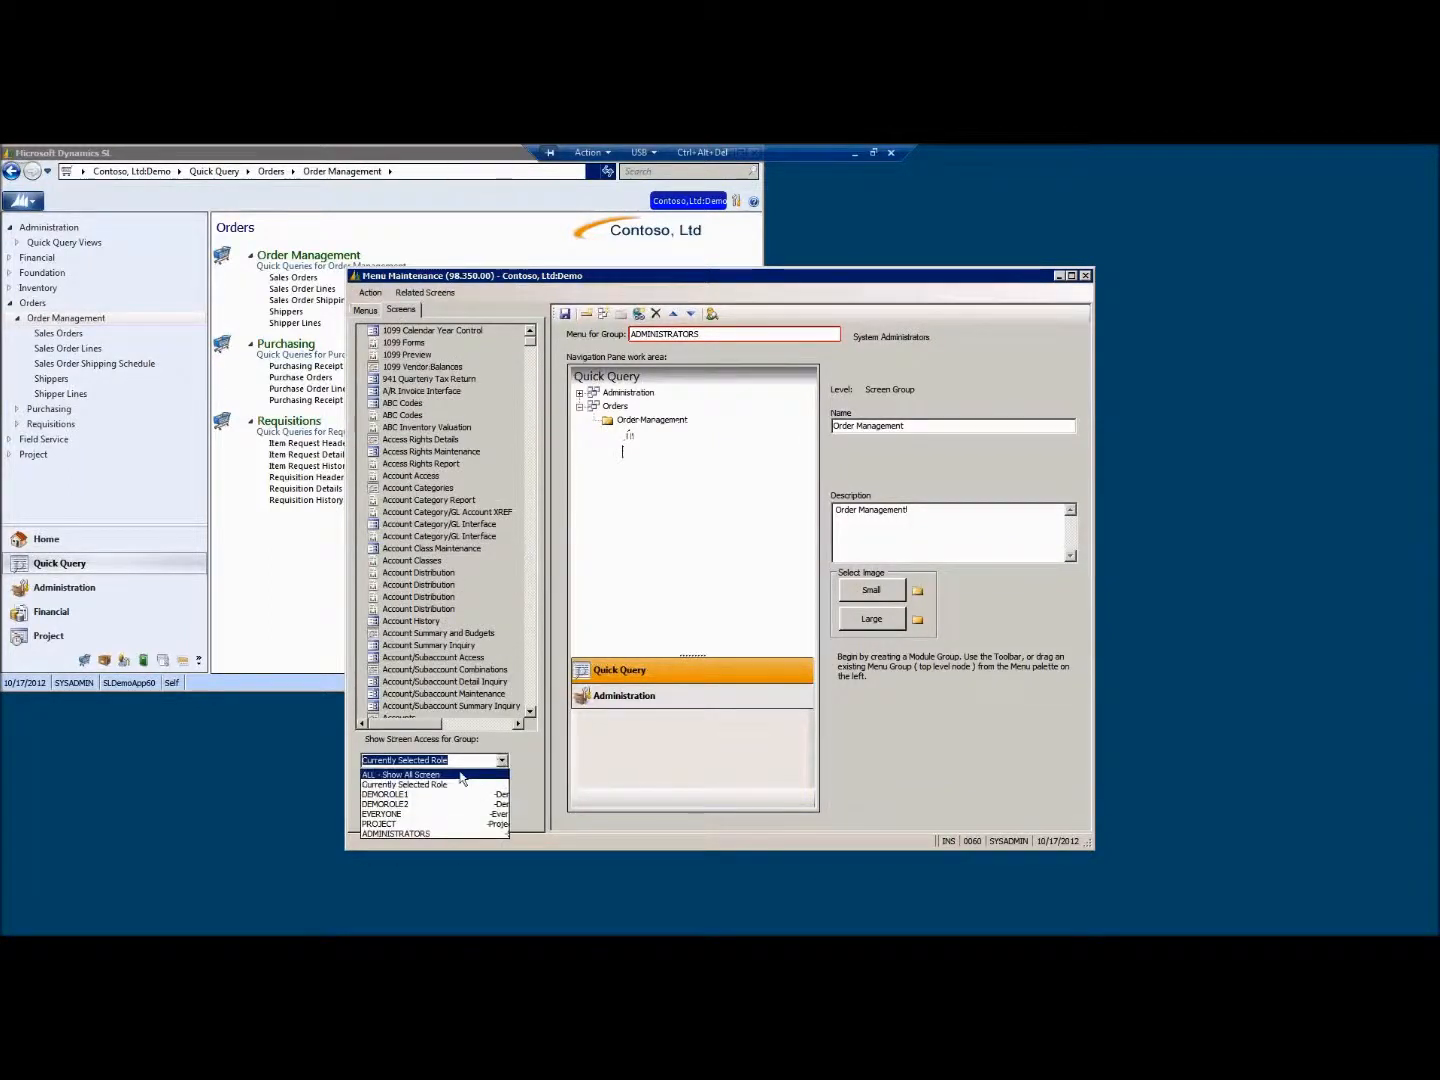
pyautogui.click(462, 777)
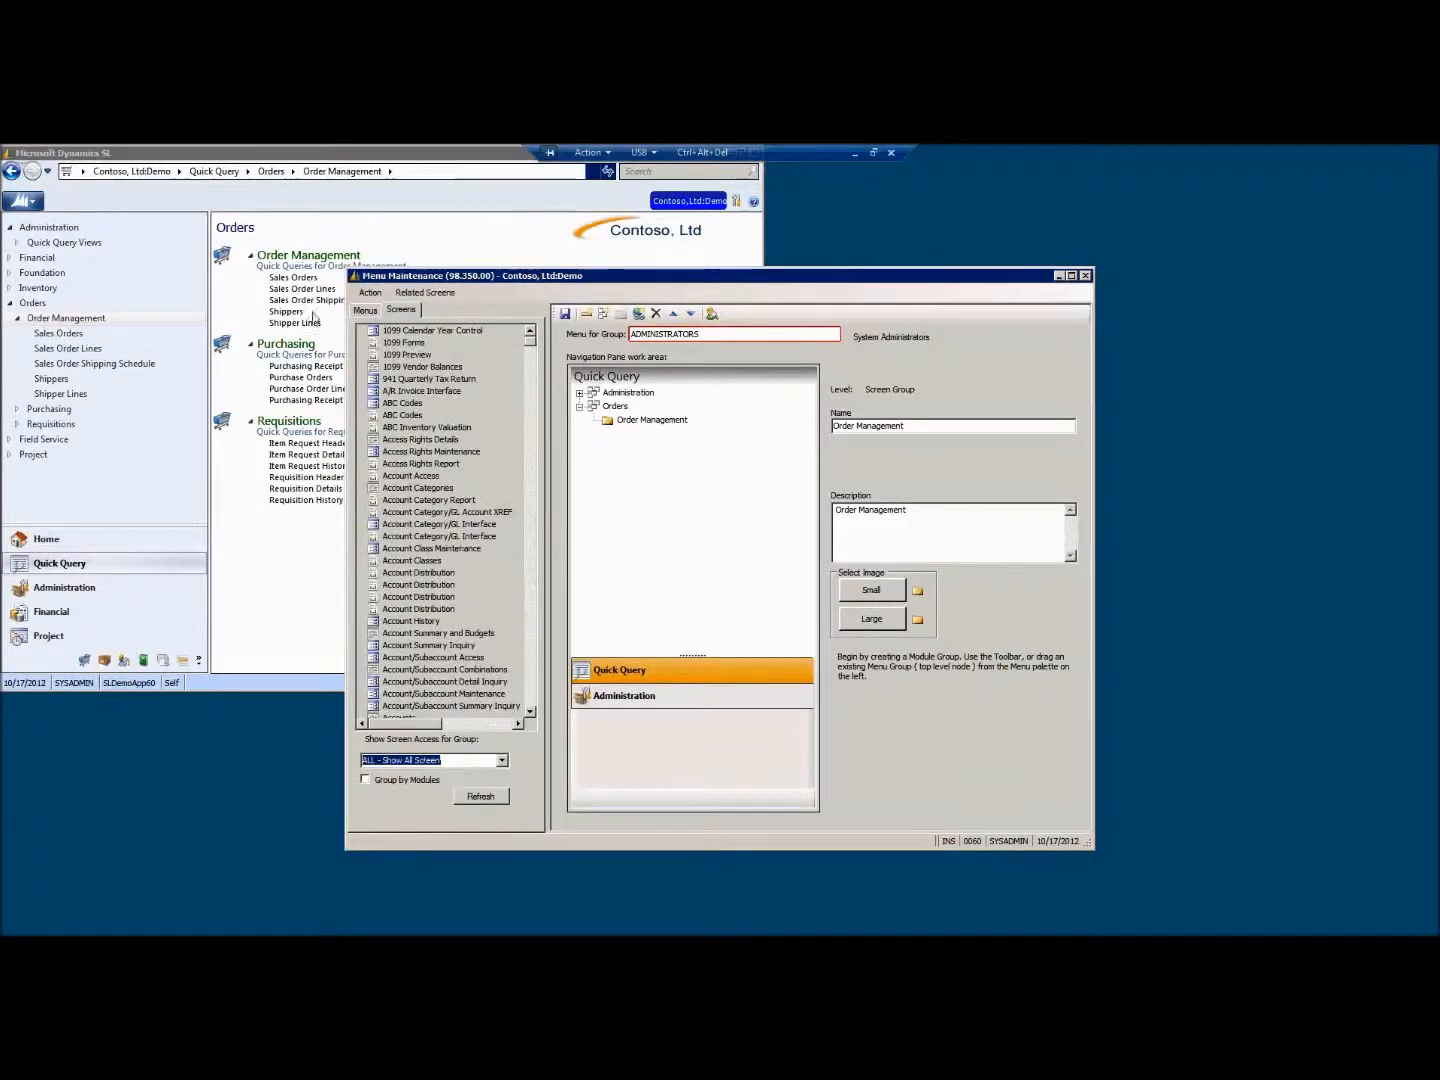
pyautogui.click(531, 365)
pyautogui.moveTo(529, 362); pyautogui.dragTo(531, 626)
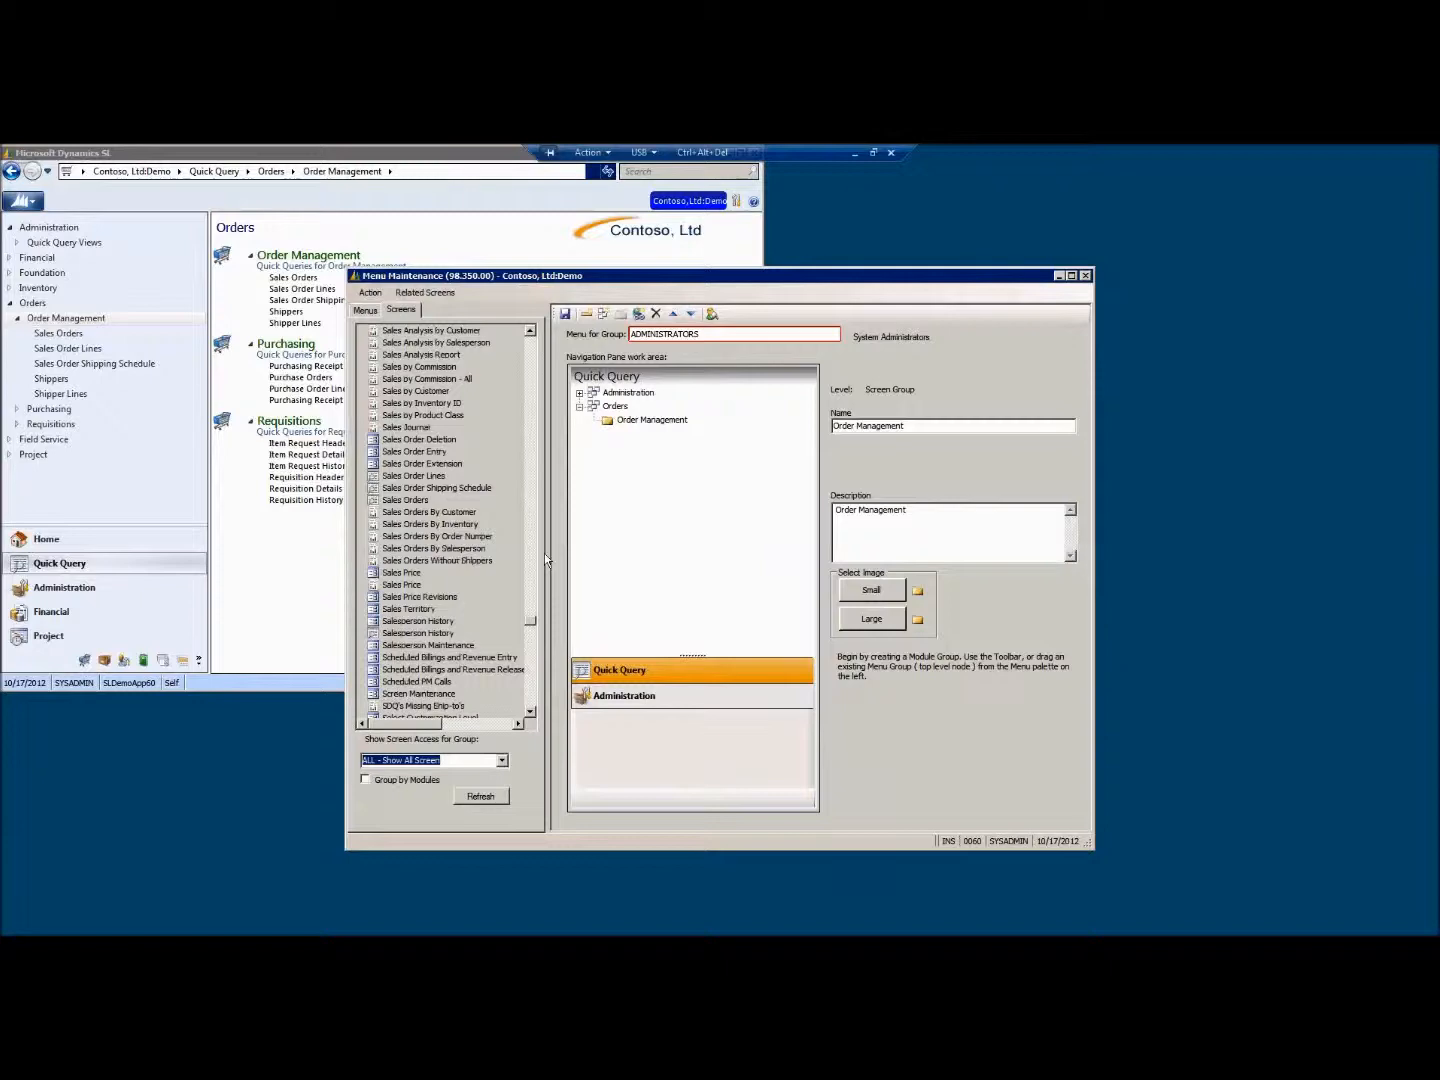
pyautogui.moveTo(531, 621); pyautogui.dragTo(530, 540)
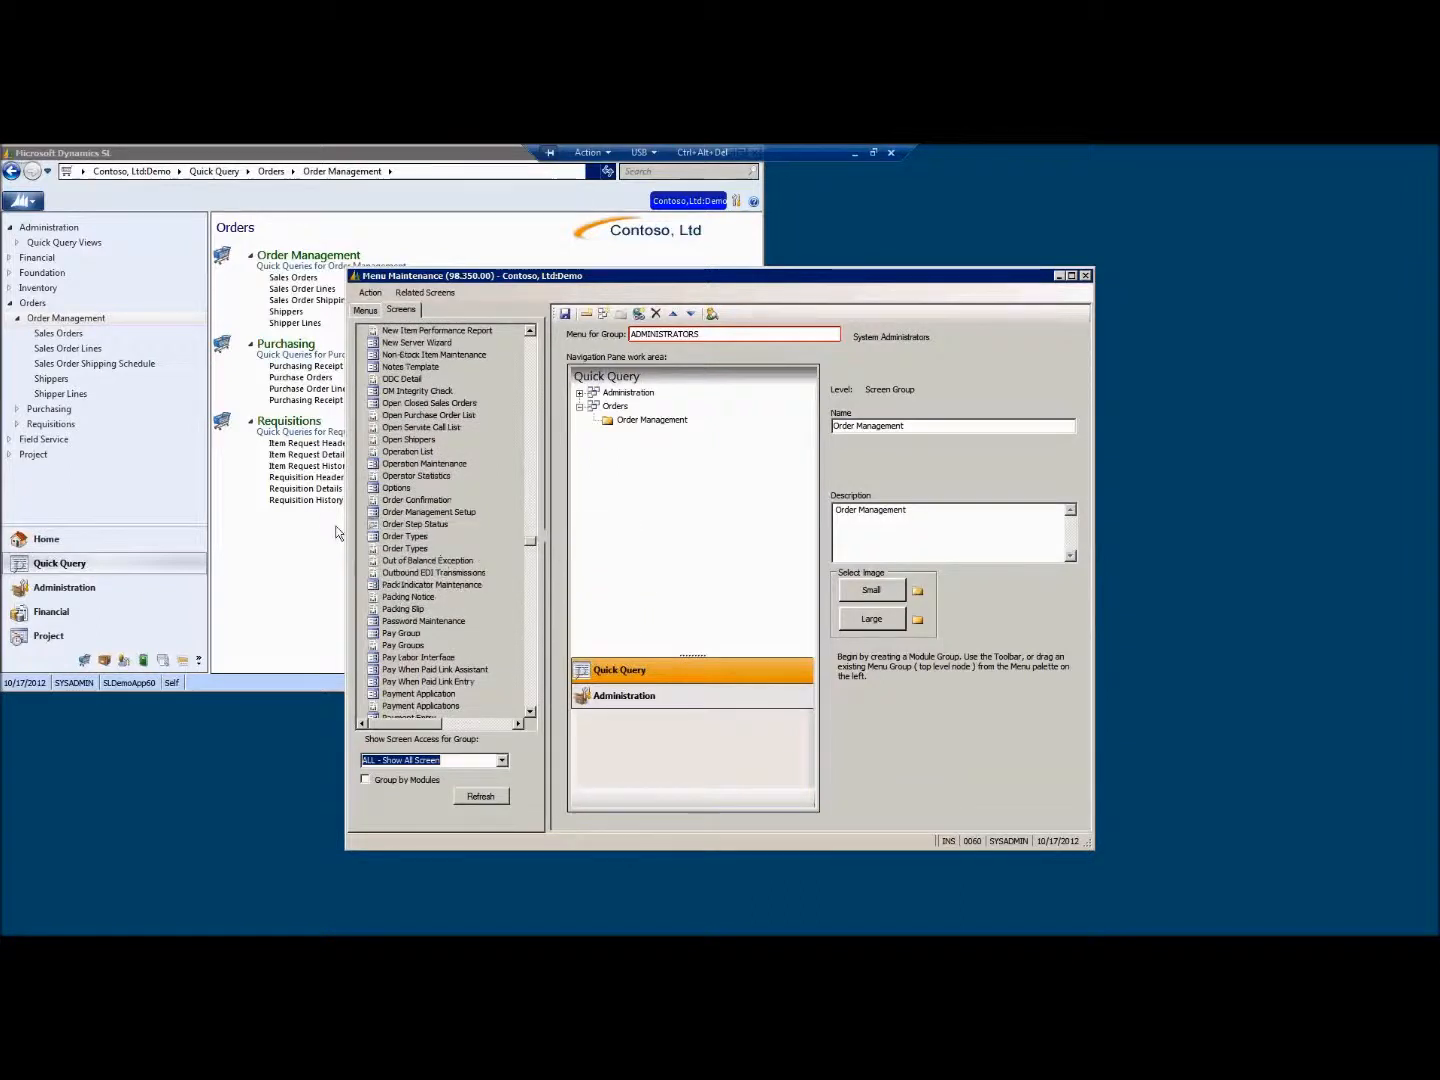
pyautogui.moveTo(433, 525); pyautogui.dragTo(628, 425)
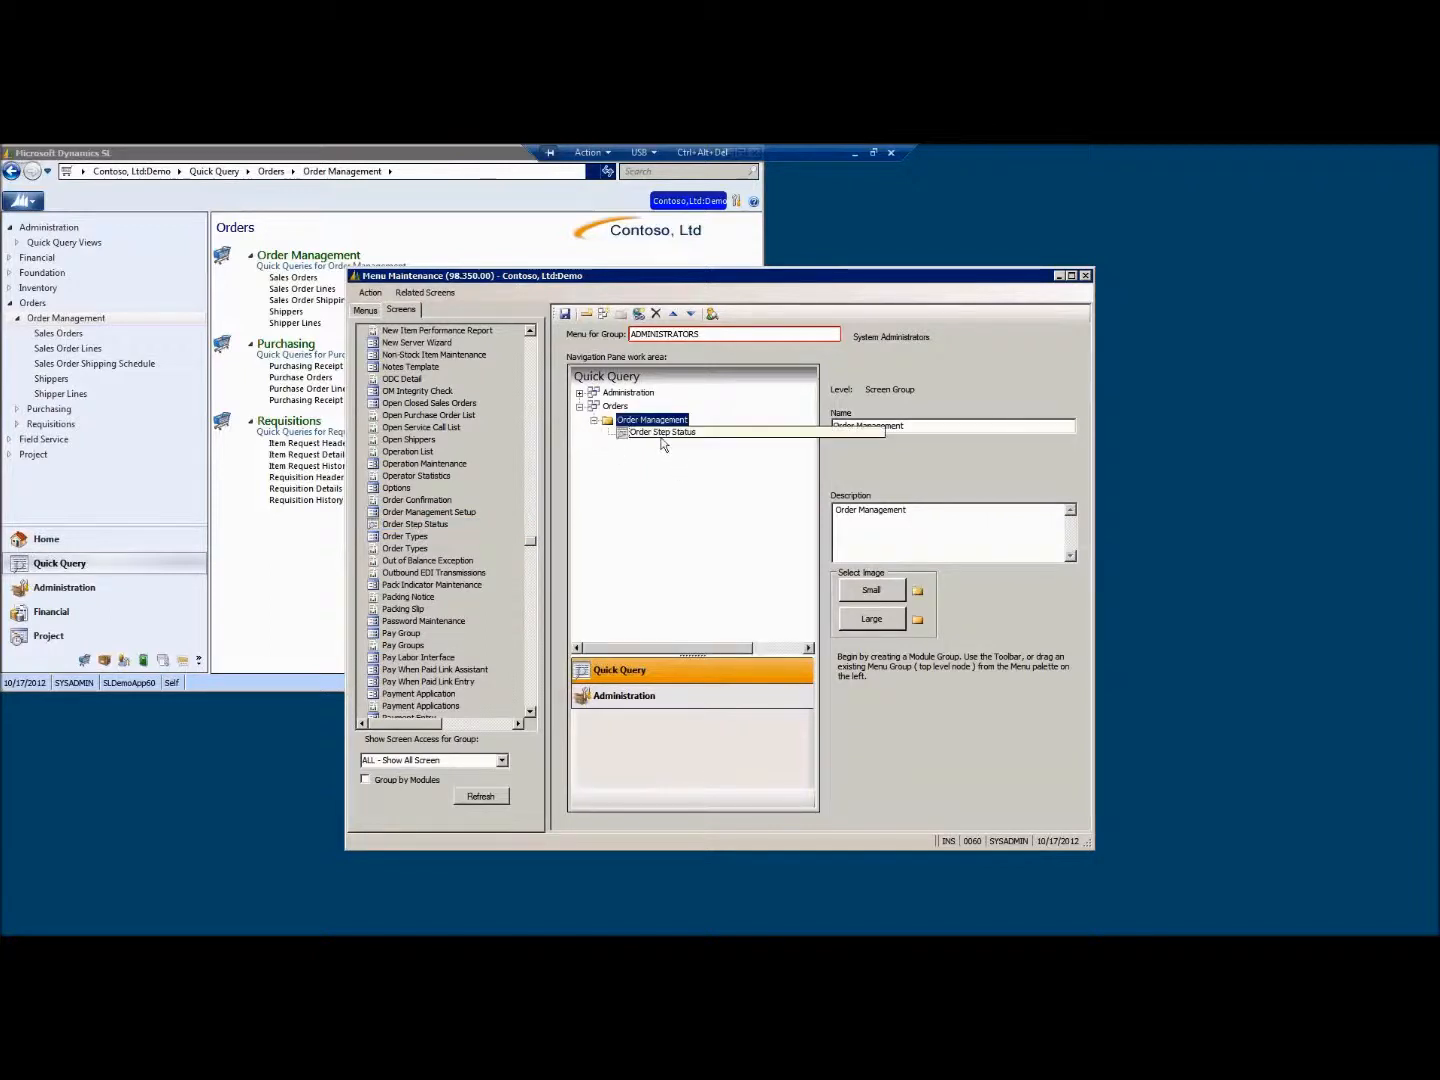
pyautogui.click(662, 434)
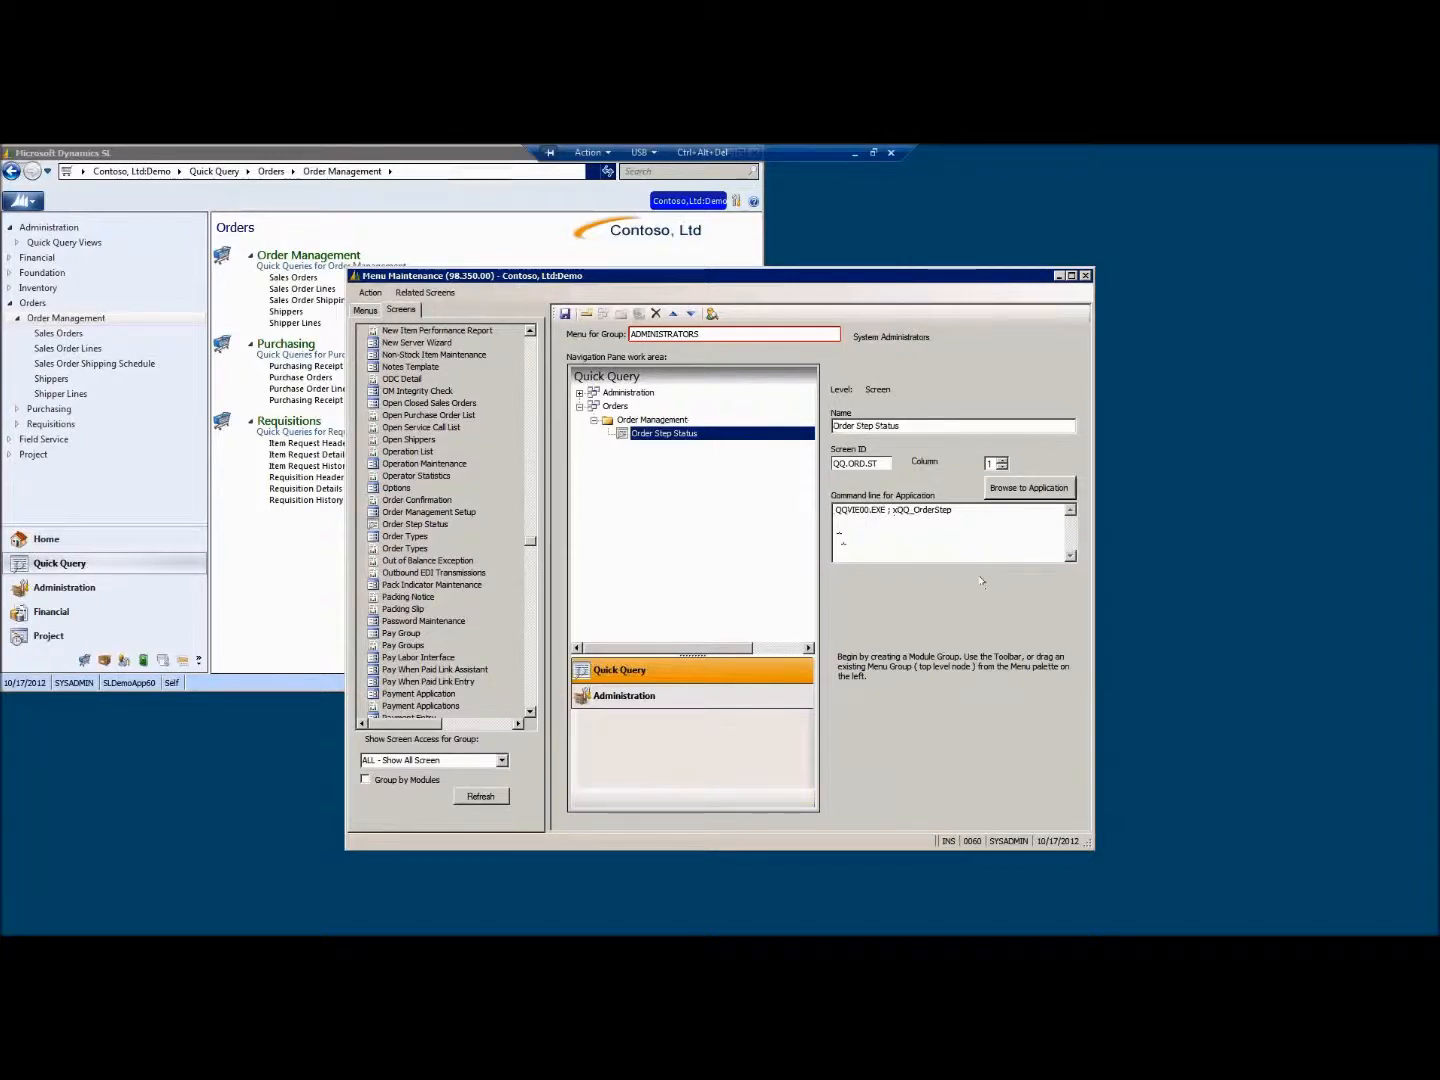
pyautogui.click(564, 314)
# Close Menu Maintenance and restart Microsoft Dynamics SL
pyautogui.click(1087, 277)
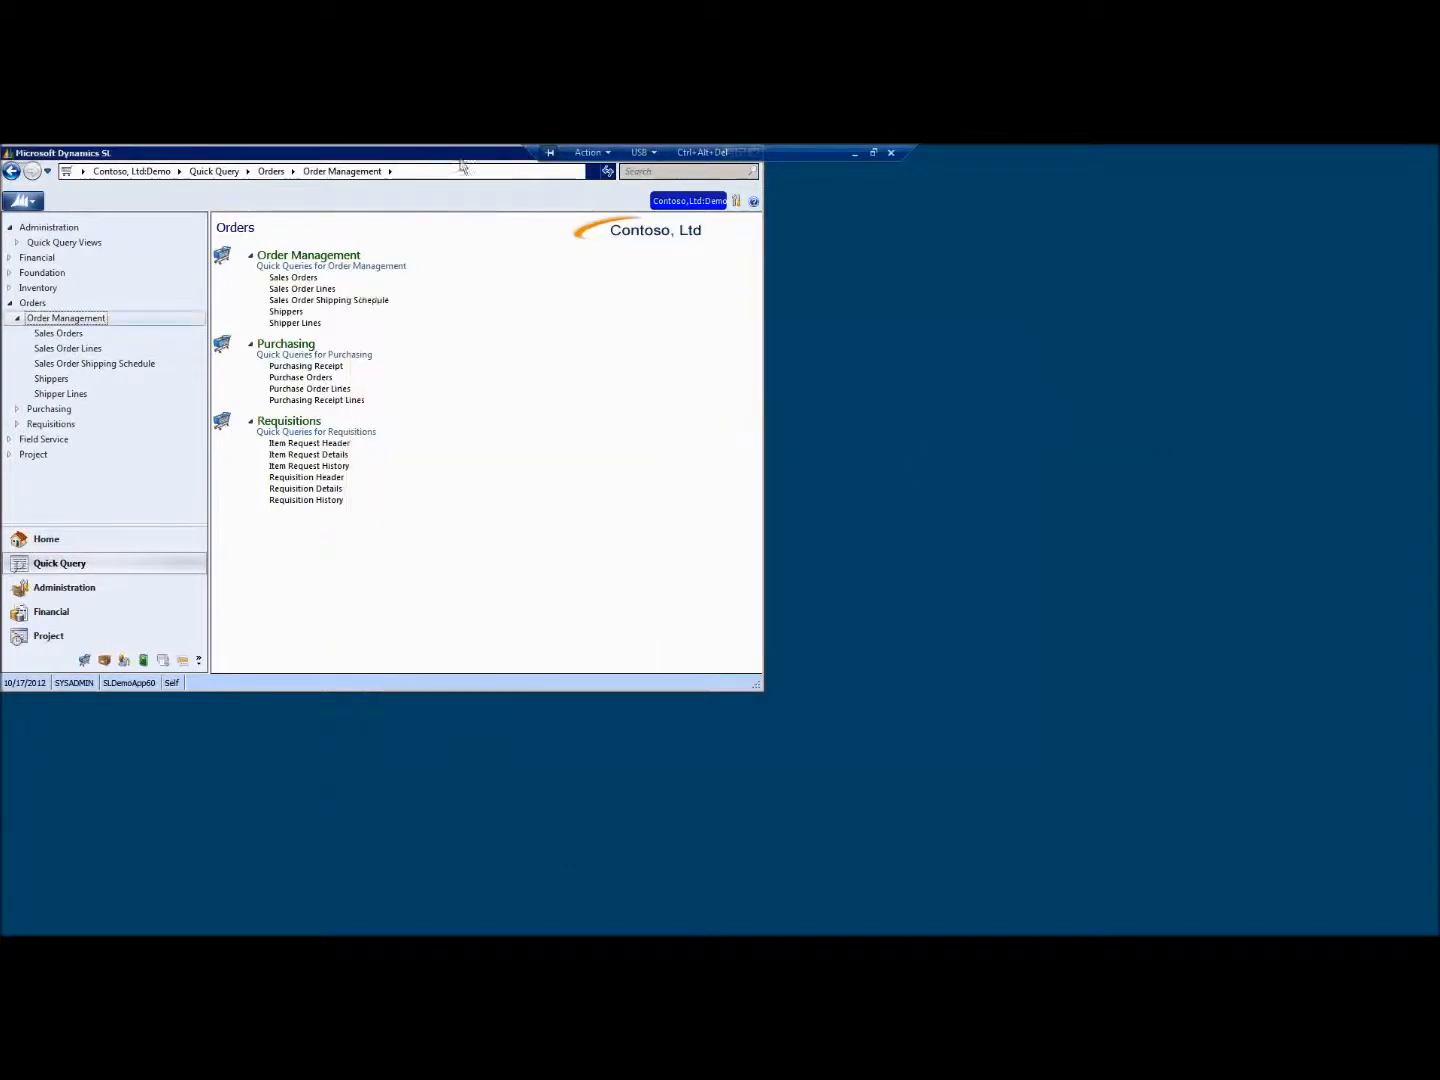
pyautogui.moveTo(465, 163); pyautogui.dragTo(483, 241)
pyautogui.click(780, 239)
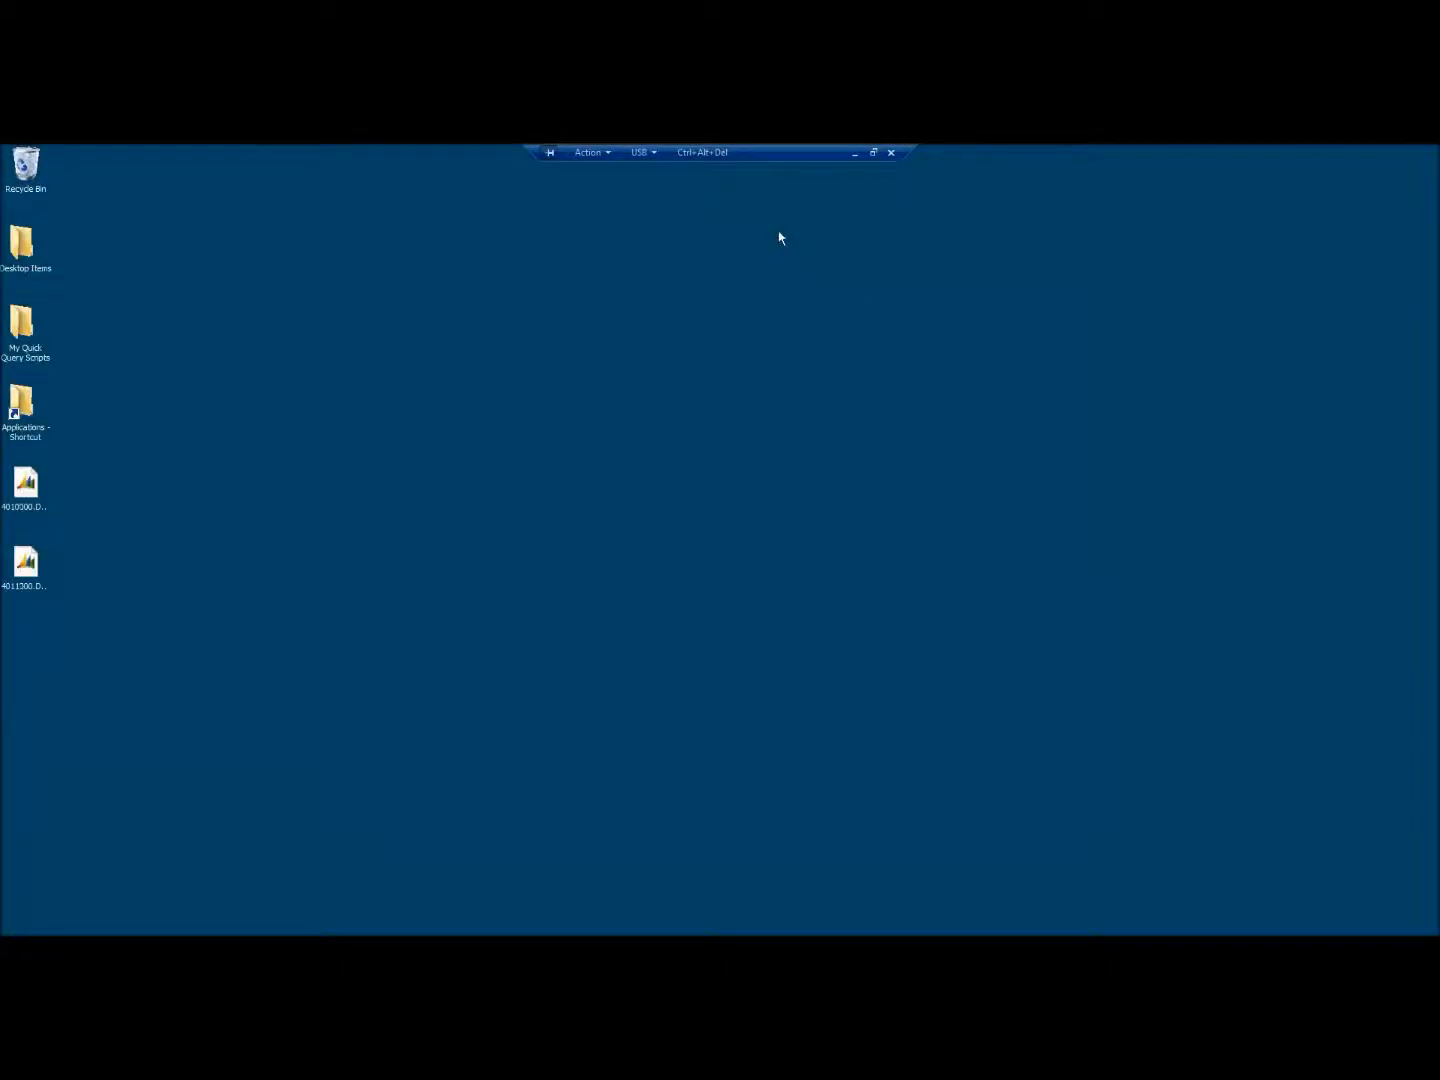
pyautogui.press('super')
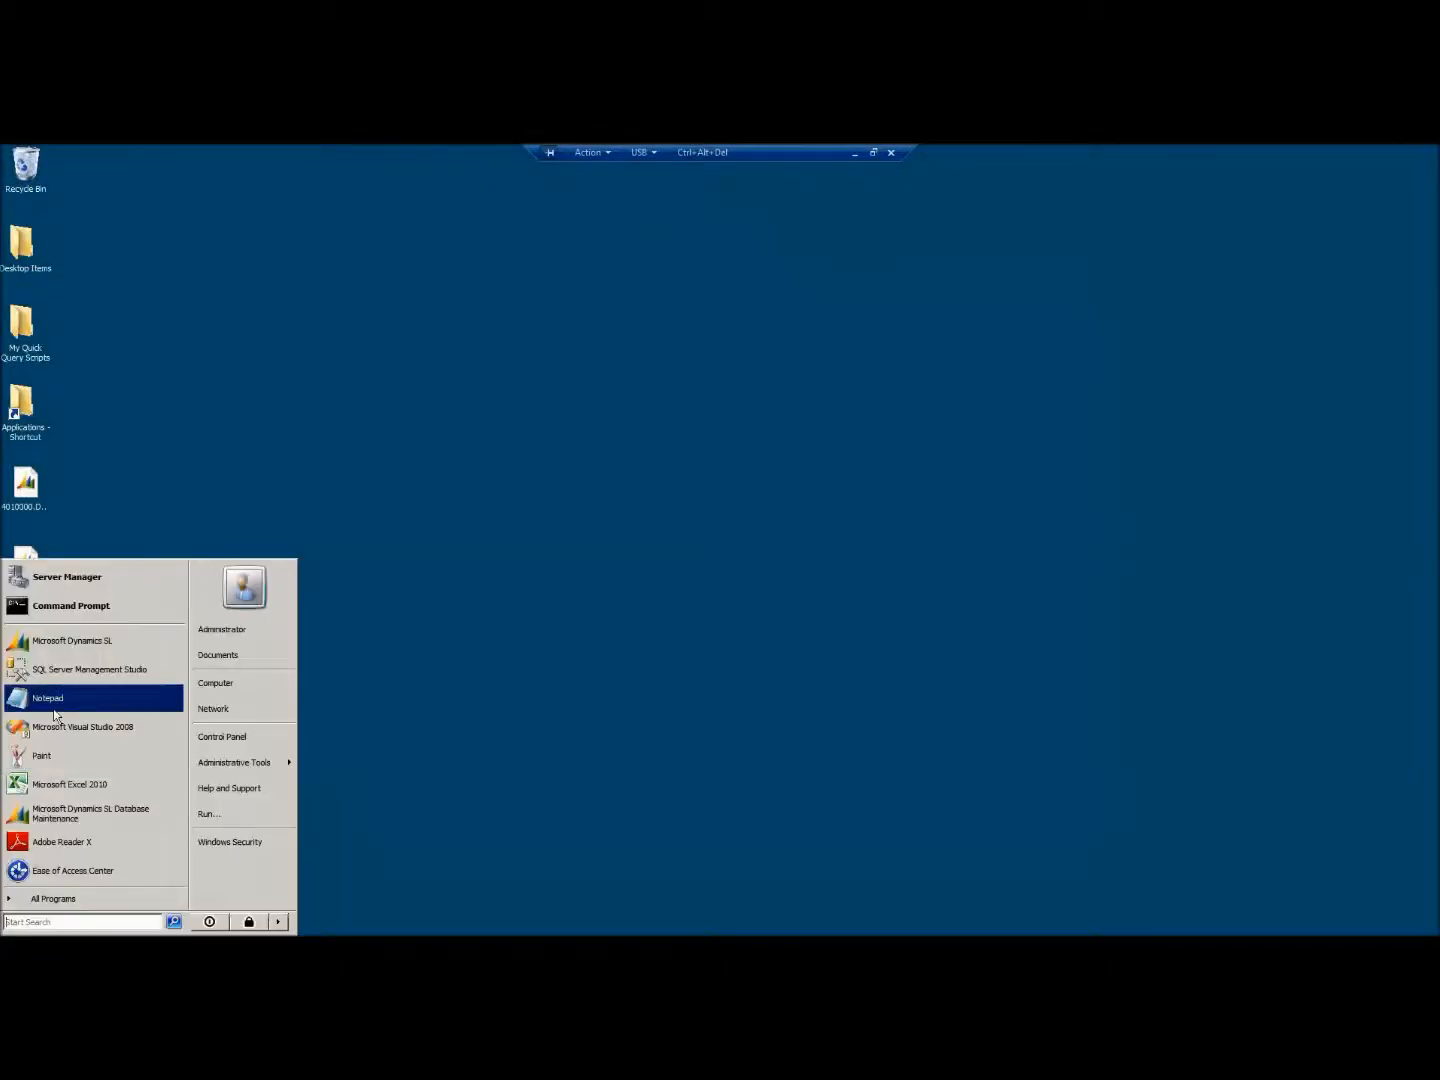
pyautogui.click(59, 641)
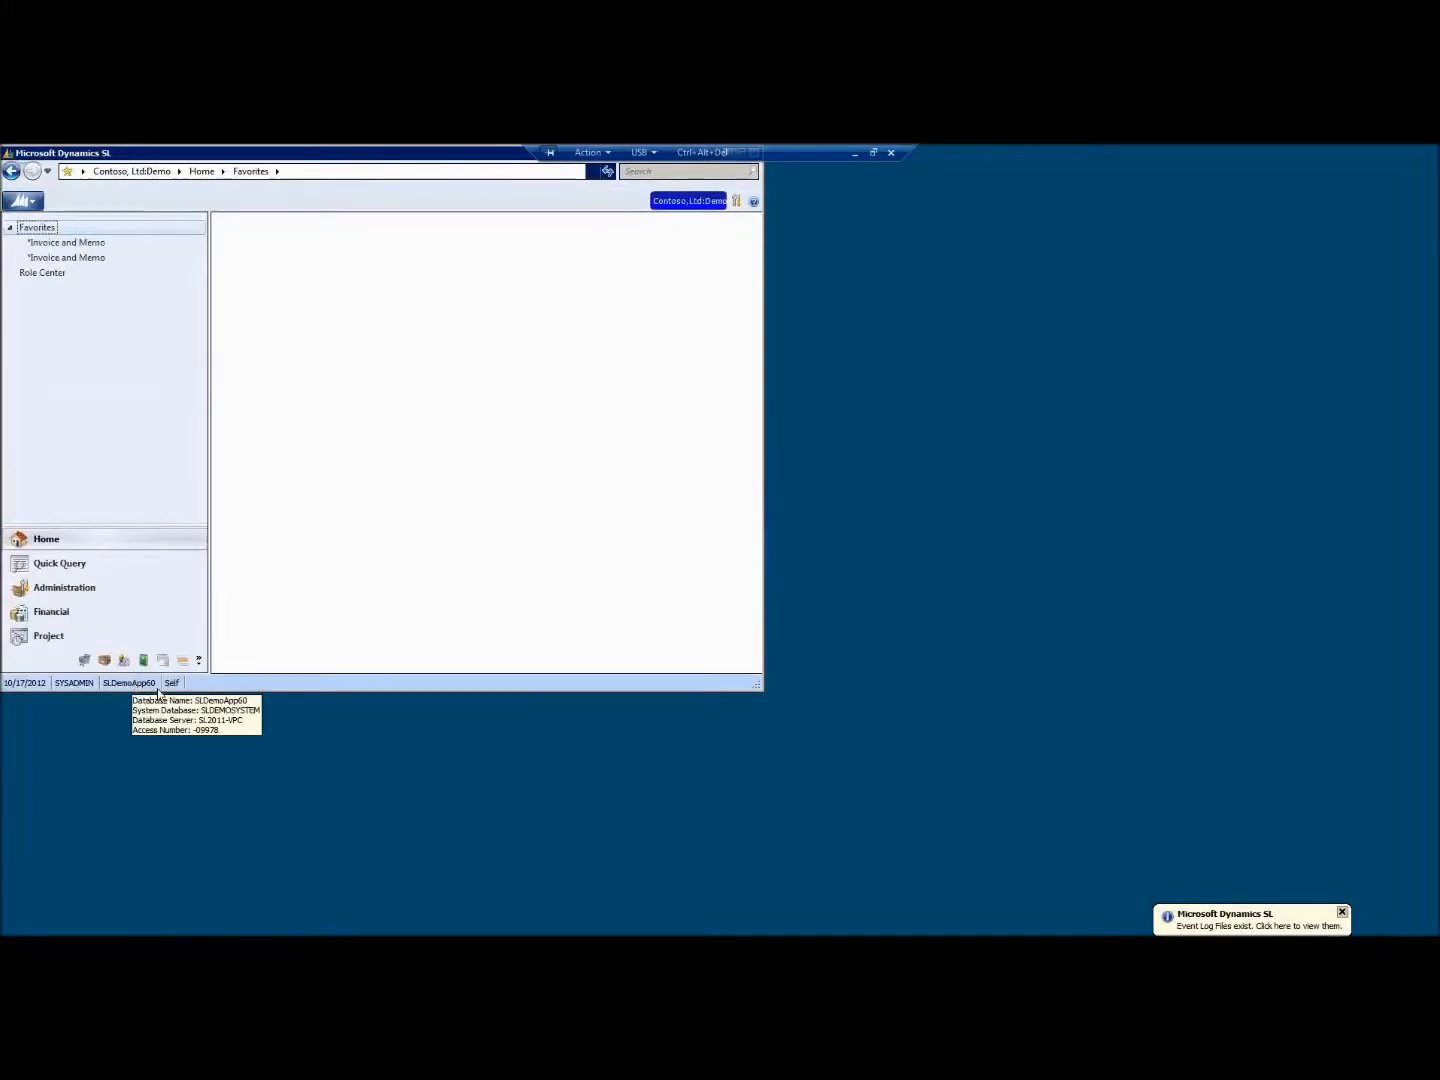
# Open the Order Step Status query from the Orders quick queries and widen the Quick Query Viewer window
pyautogui.click(85, 566)
pyautogui.click(35, 259)
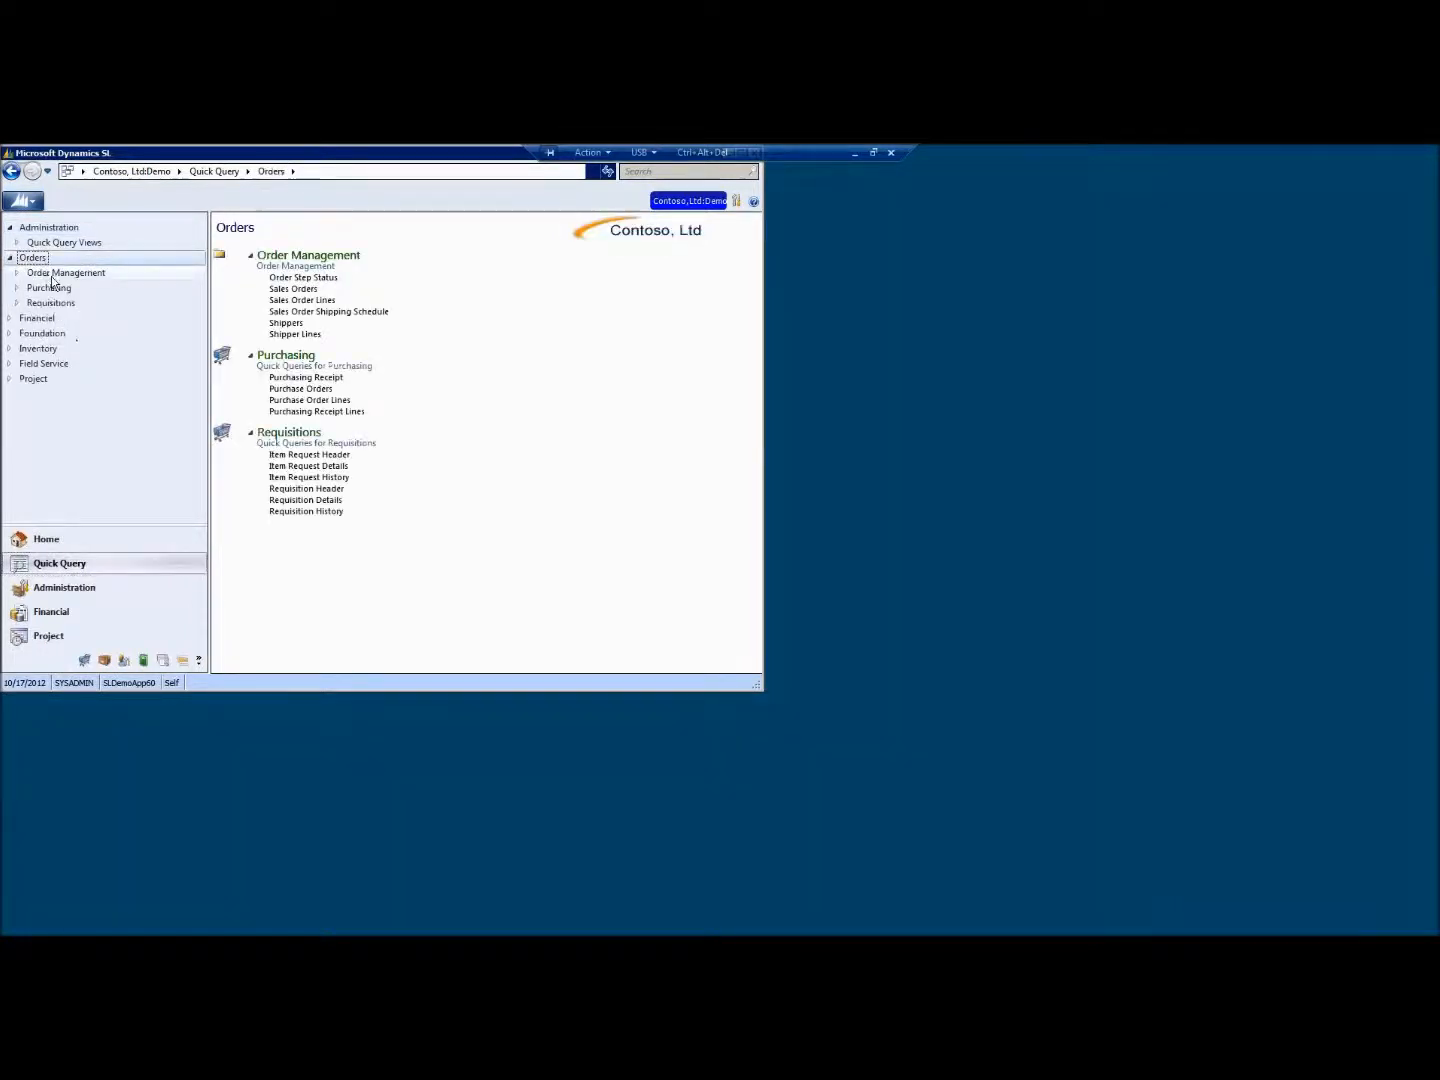
pyautogui.click(312, 280)
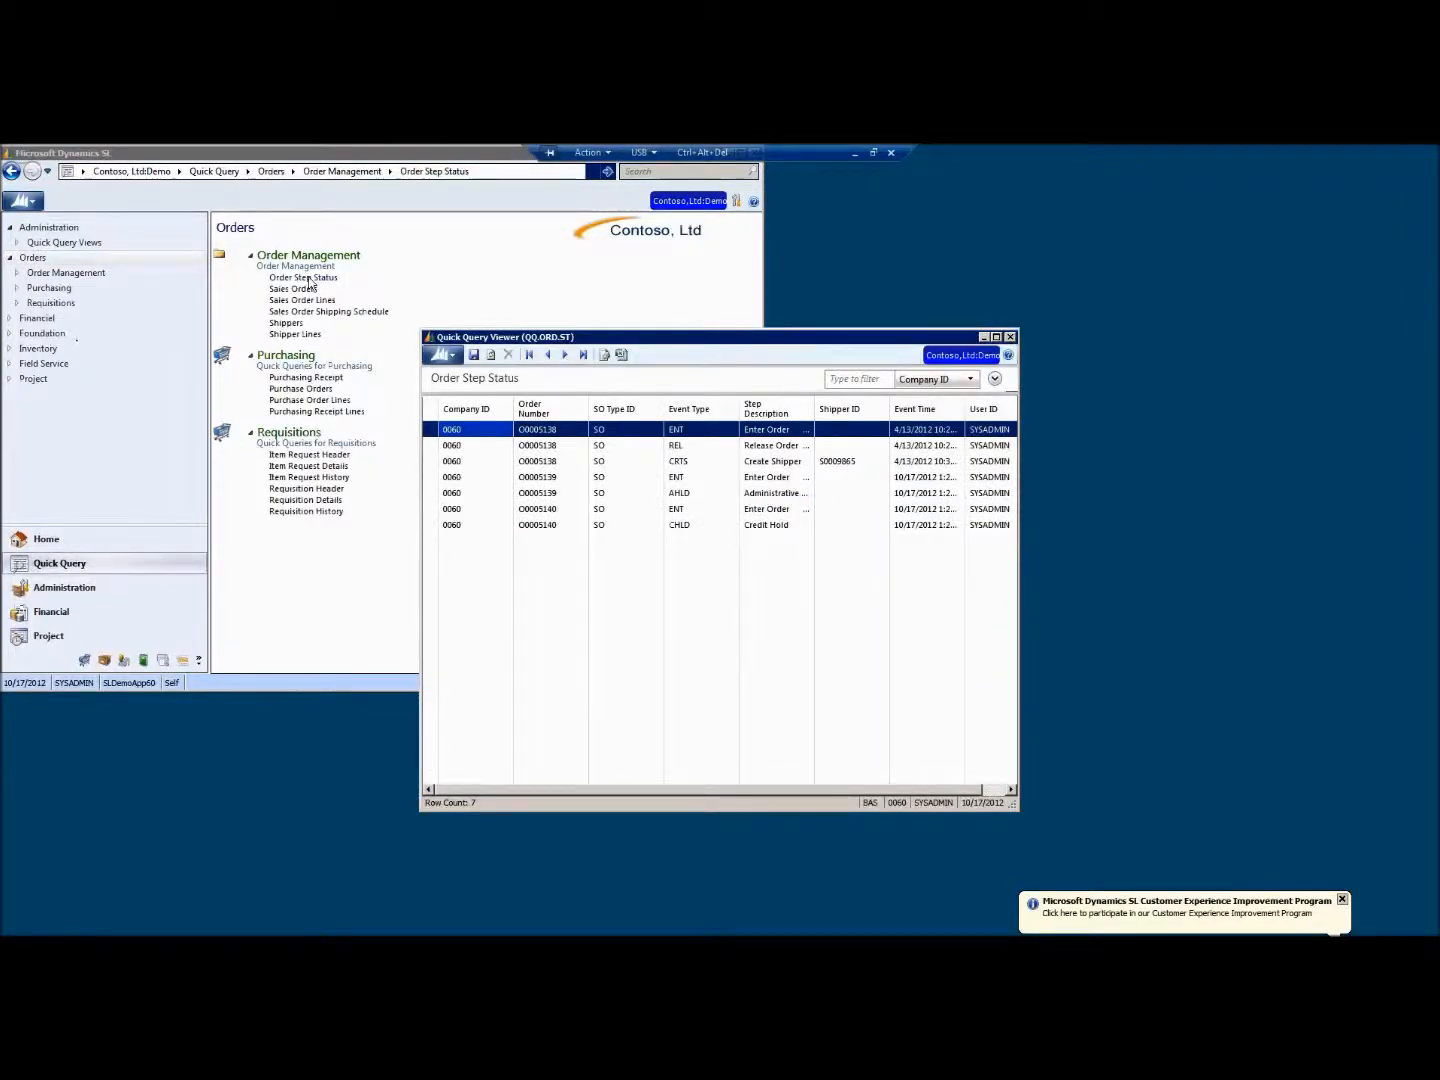
pyautogui.moveTo(1018, 808); pyautogui.dragTo(1140, 824)
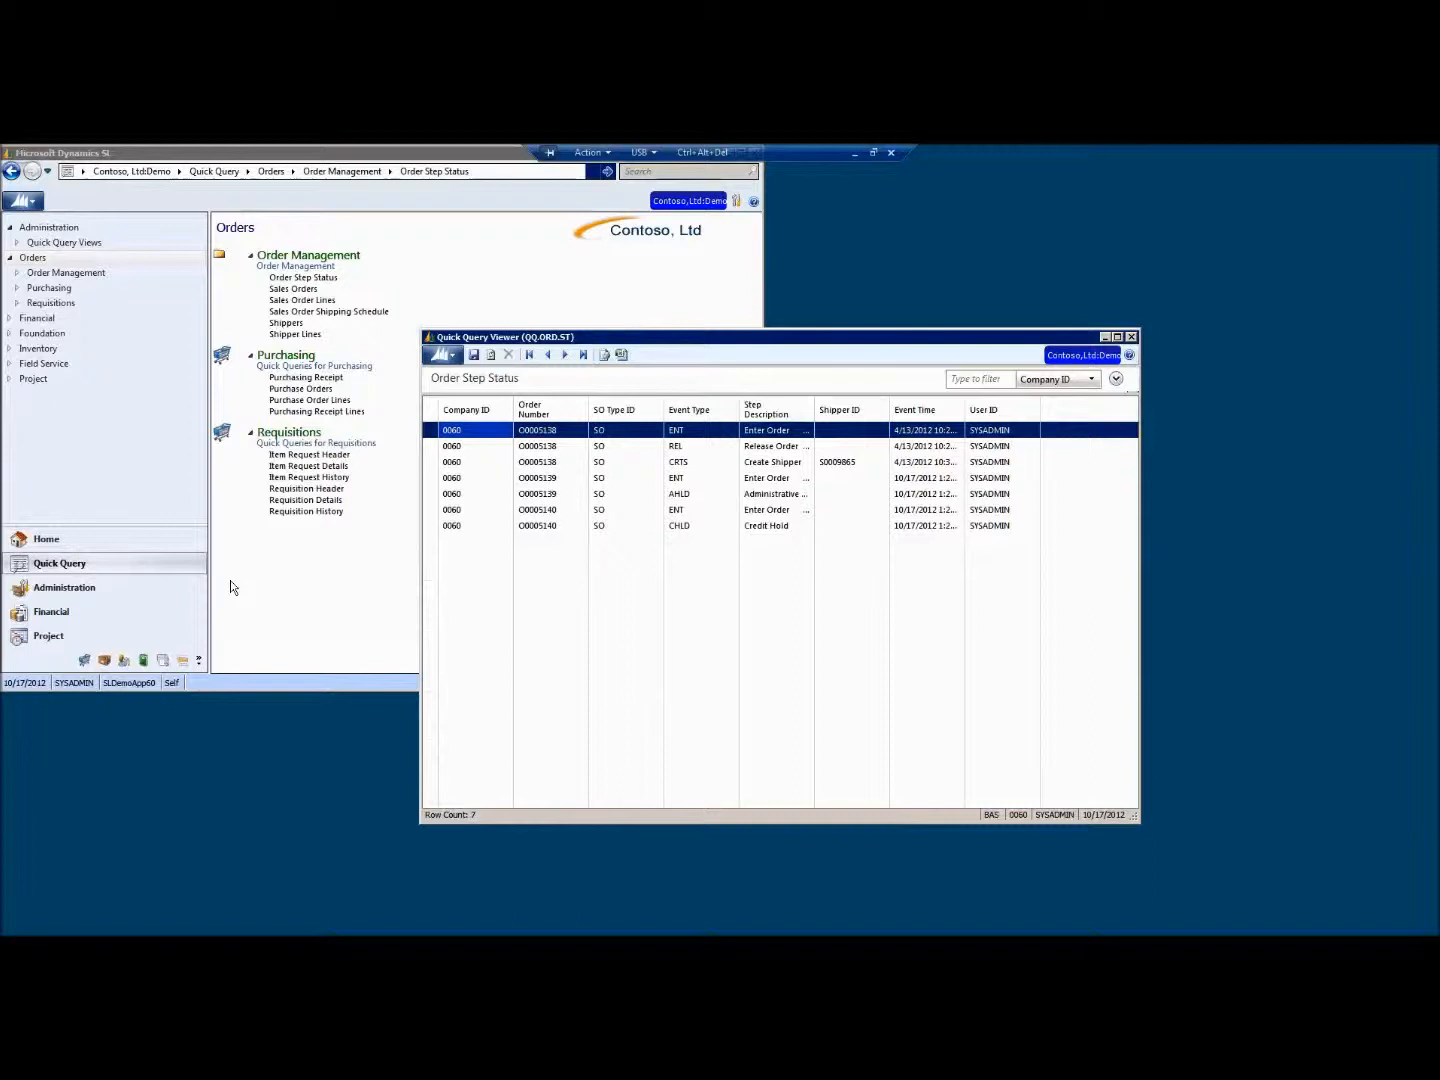
# Close the Order Step Status query and switch to the Questions slide of the PowerPoint presentation
pyautogui.click(1131, 338)
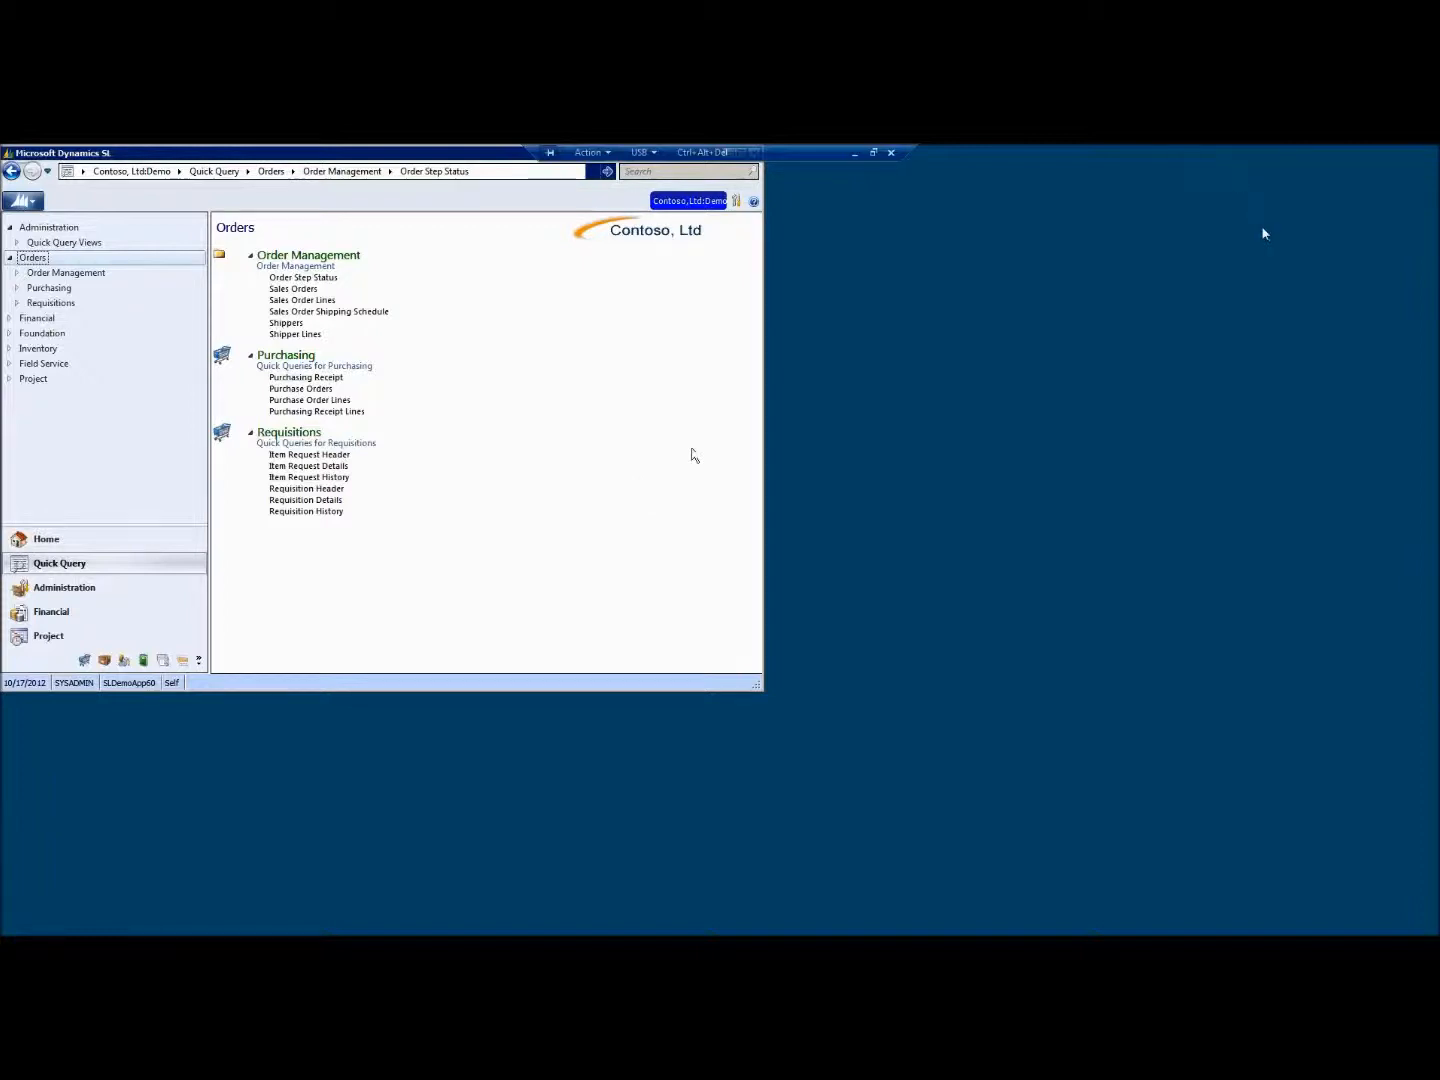
pyautogui.click(855, 153)
pyautogui.click(113, 701)
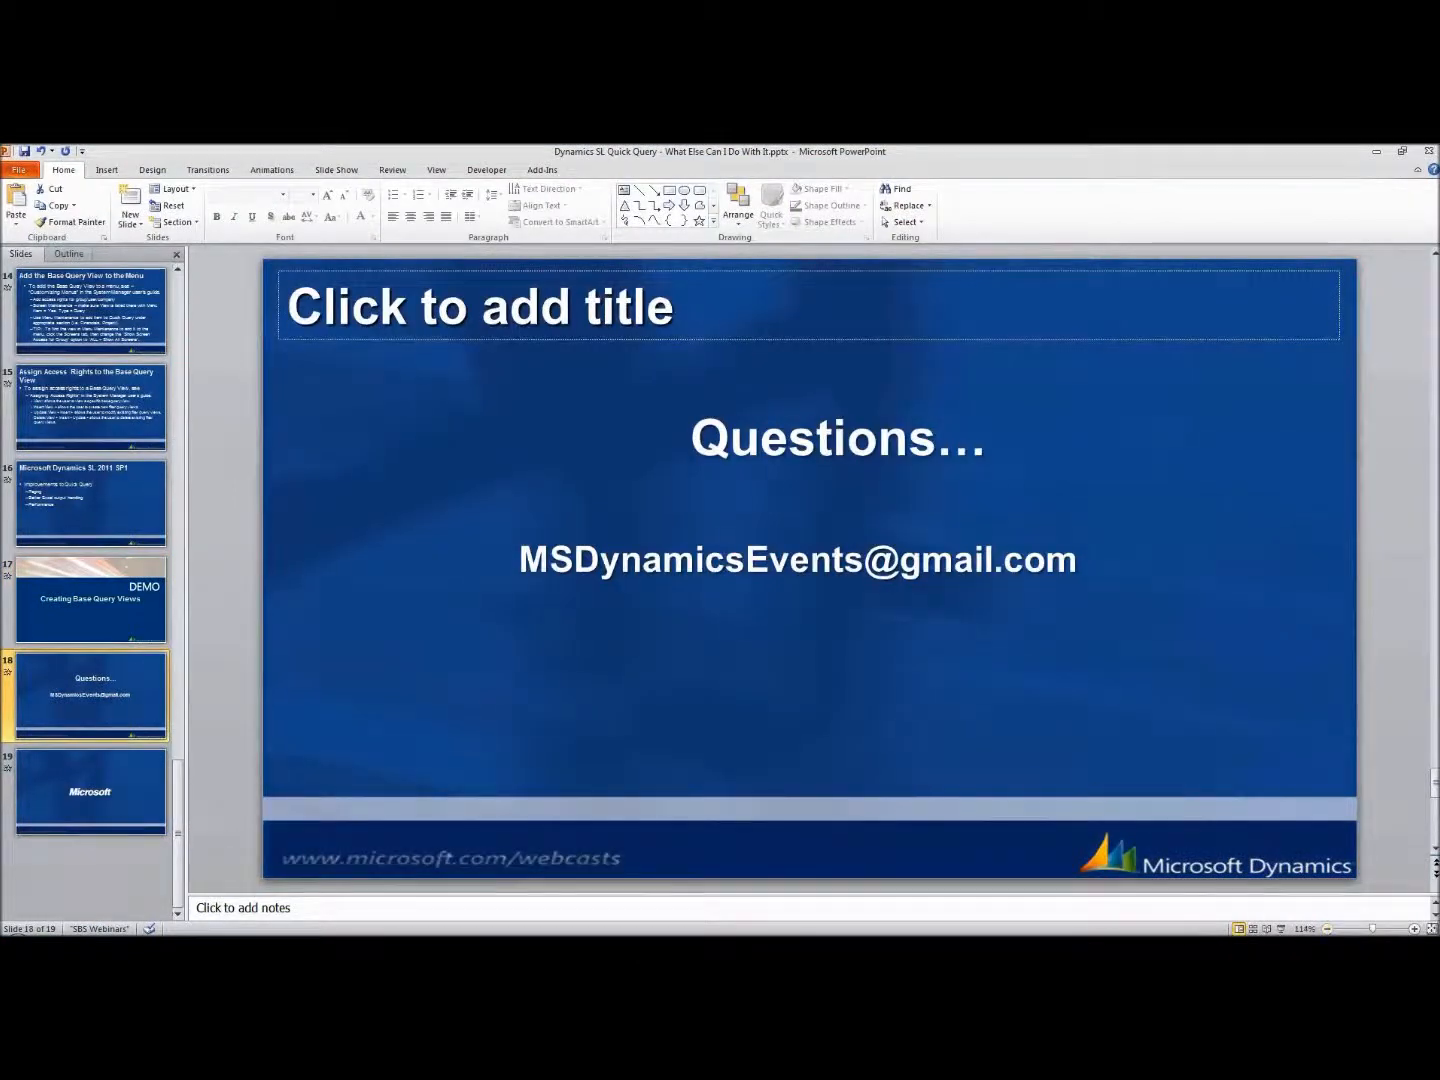
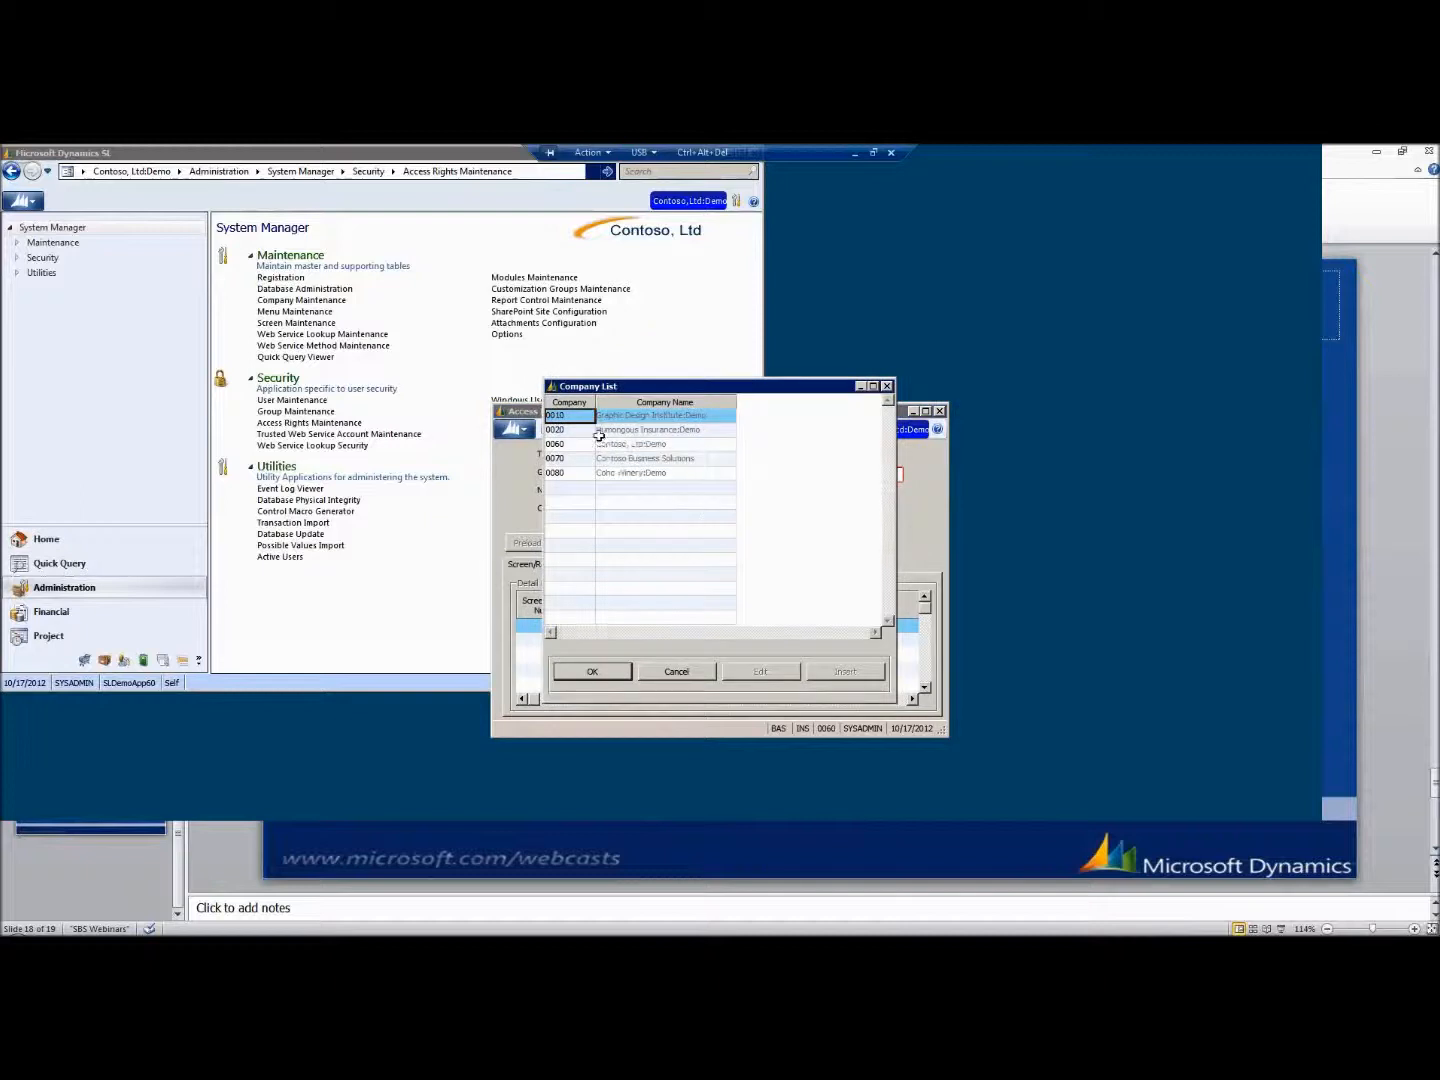
# Add the Order Step Status query QQ.ORD.ST to the DEMOROLE2 group's access rights for company 0060
pyautogui.click(568, 628)
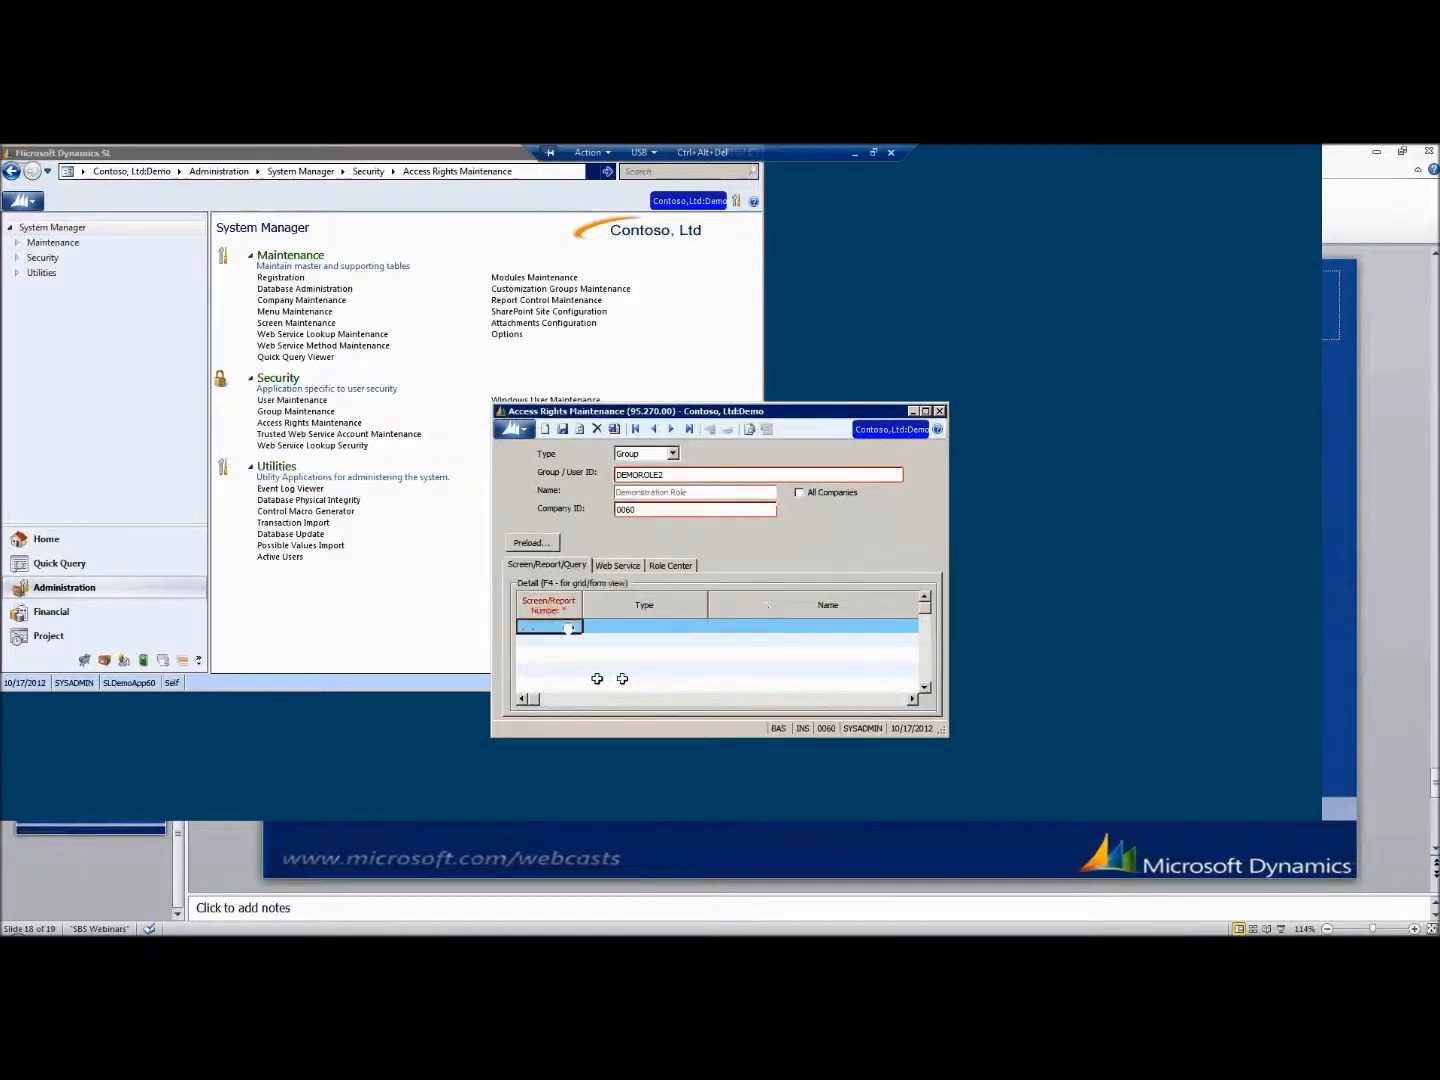
pyautogui.press('F3')
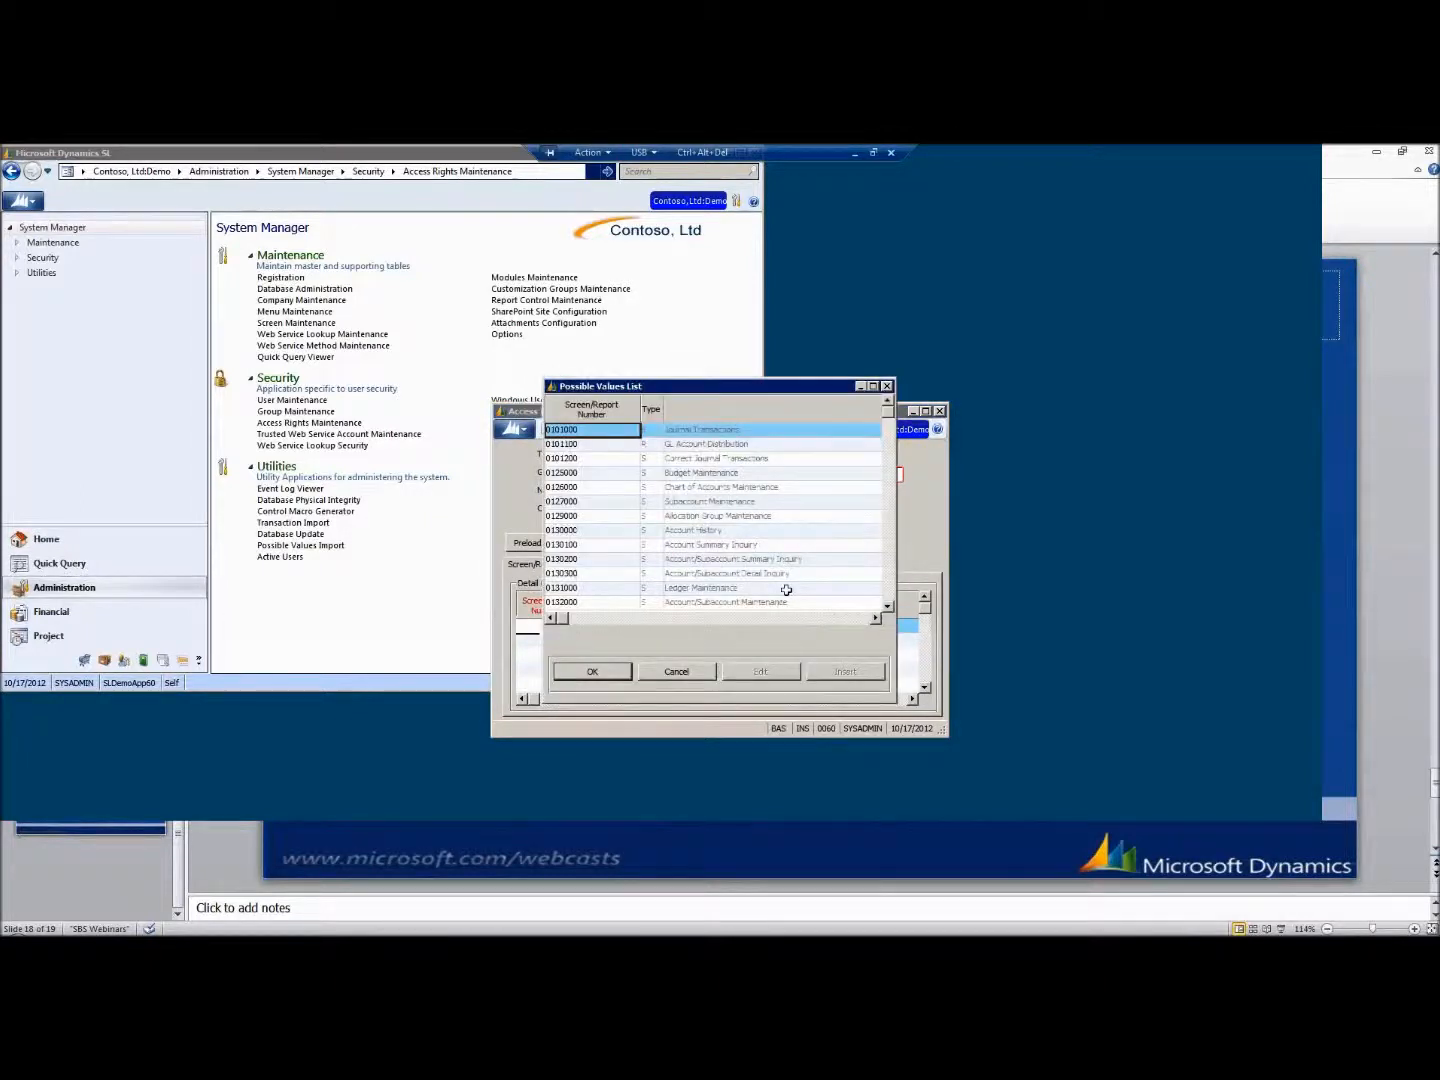
pyautogui.write('QQ01260')
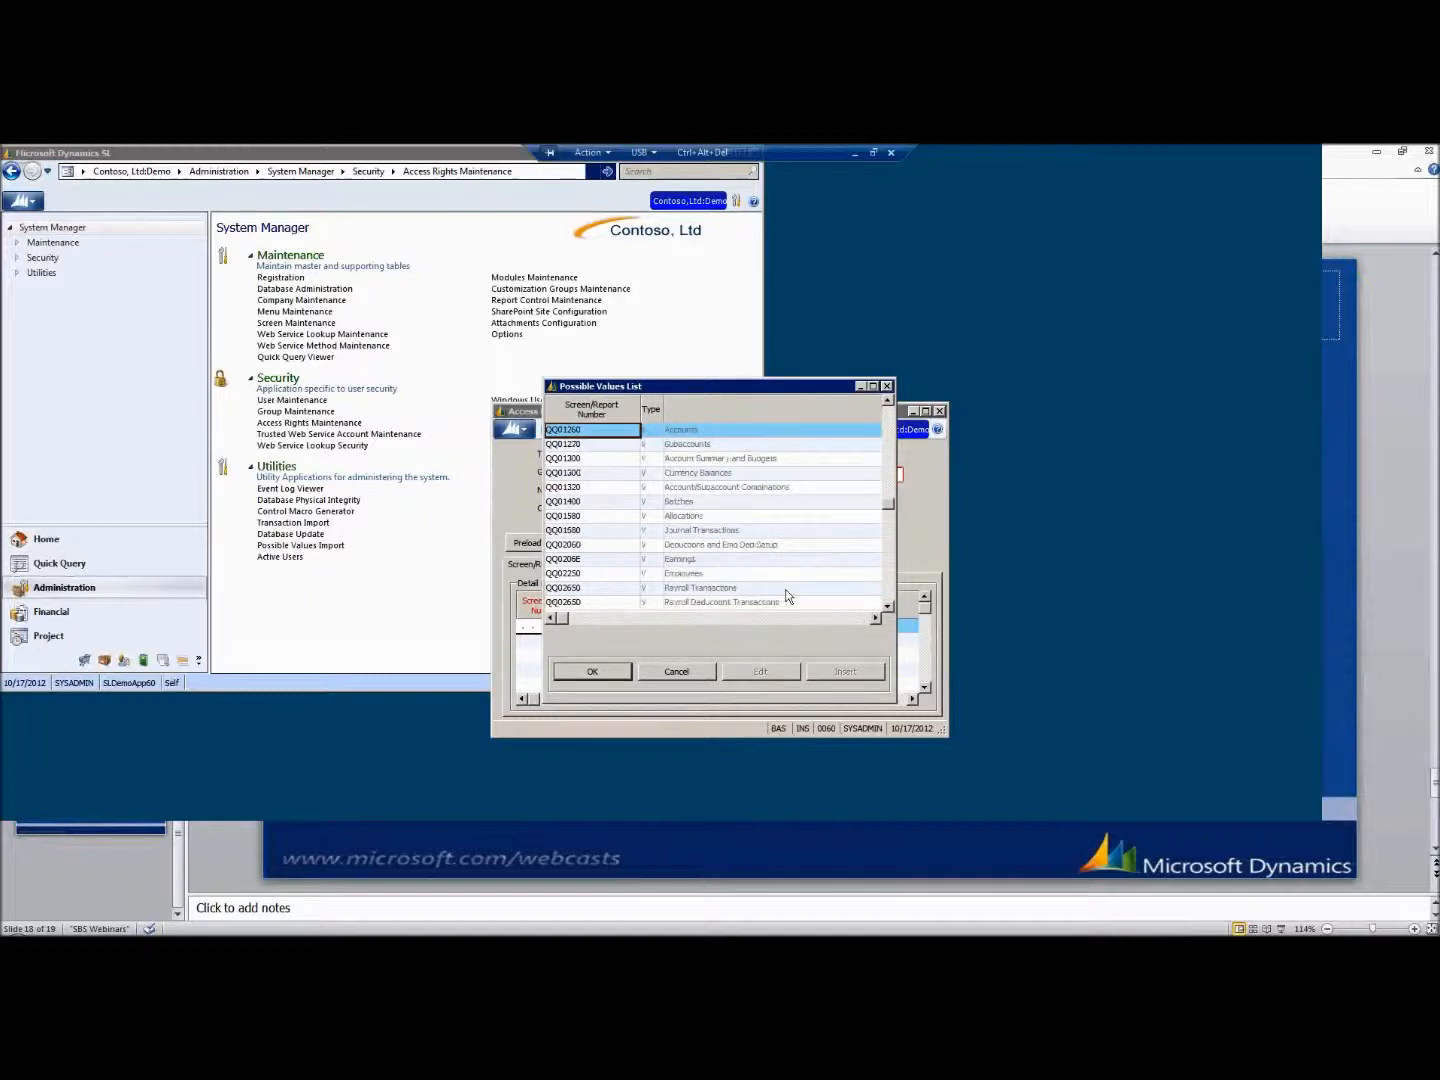
pyautogui.click(888, 597)
pyautogui.click(888, 598)
pyautogui.click(888, 598)
pyautogui.click(888, 597)
pyautogui.click(888, 597)
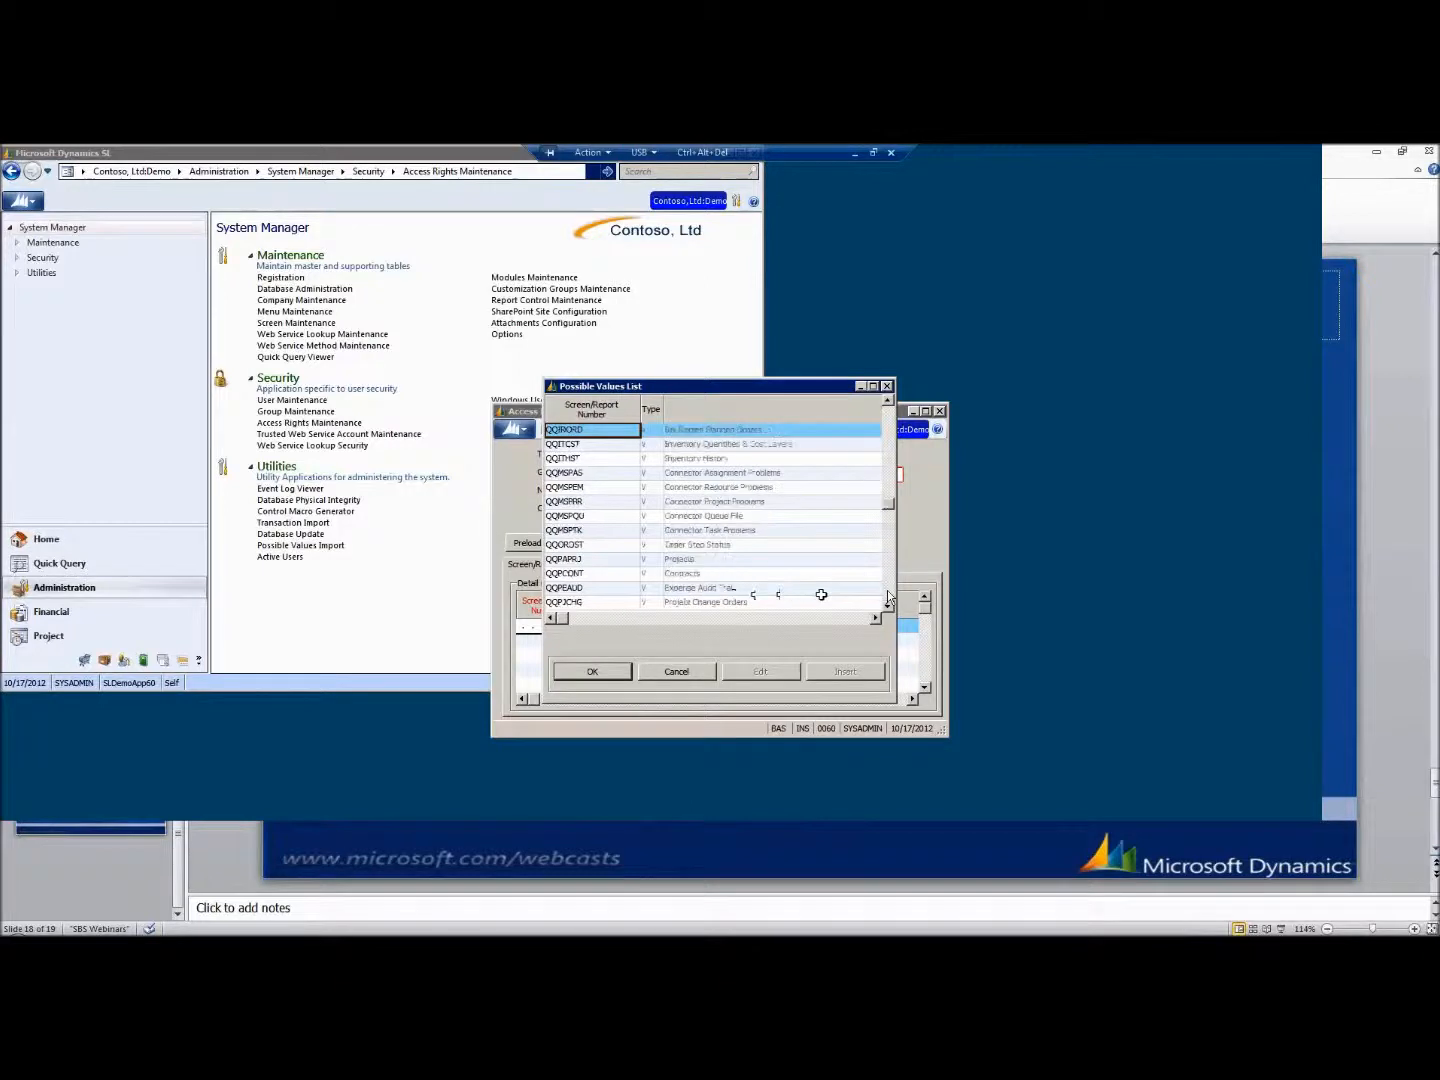
pyautogui.click(568, 546)
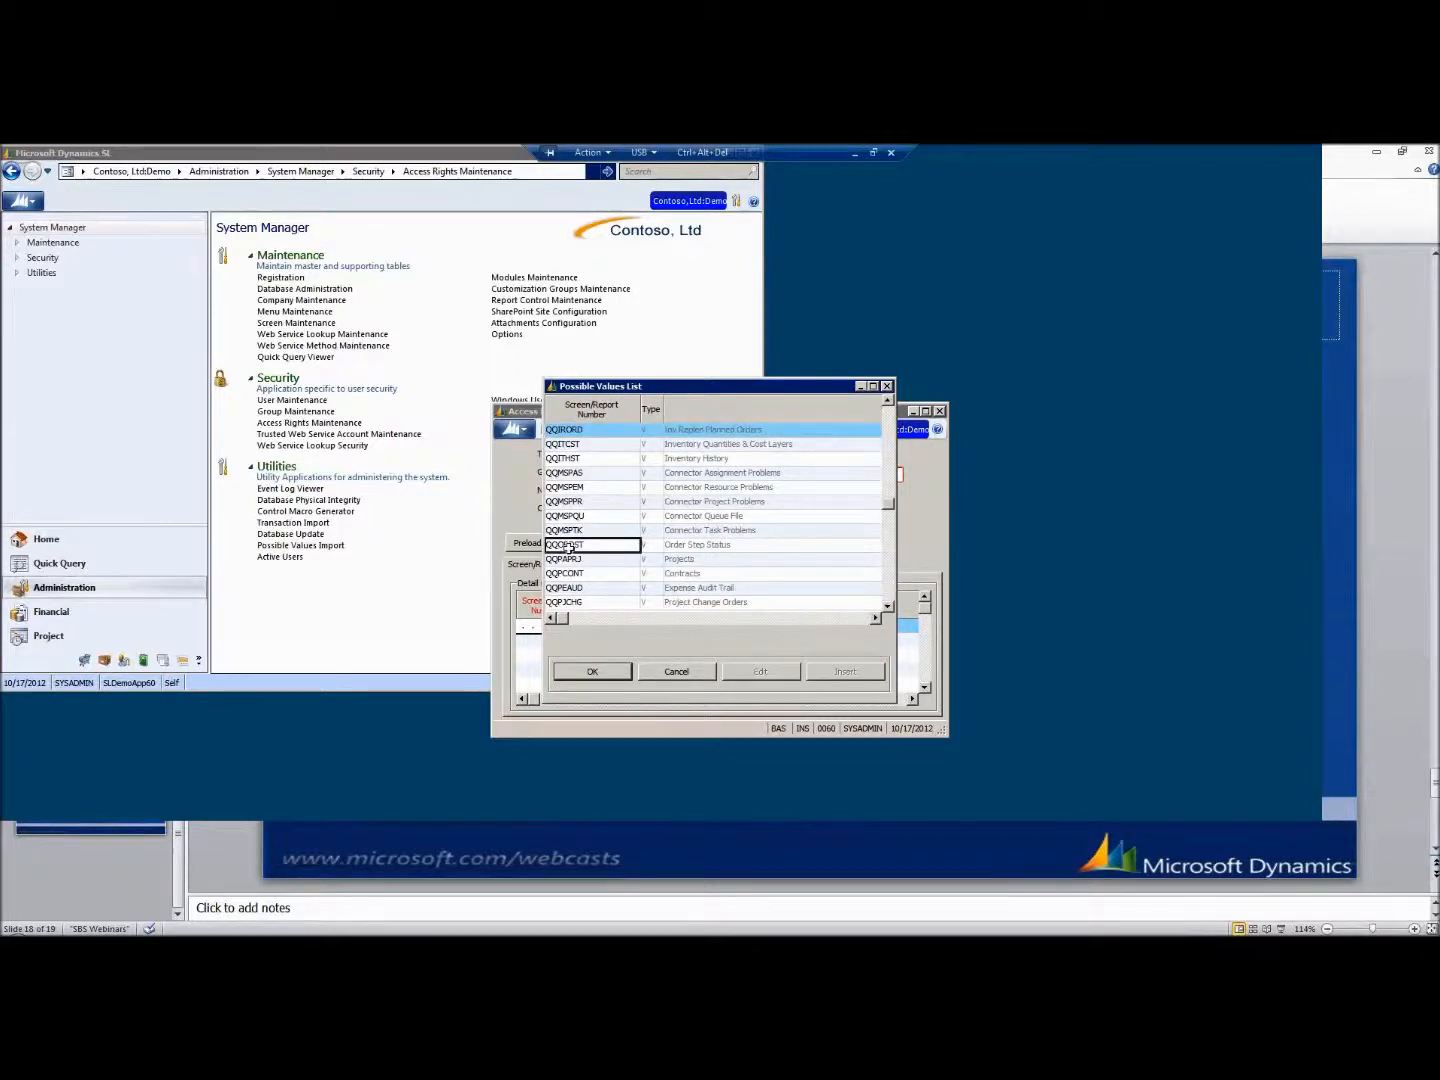
pyautogui.doubleClick(568, 546)
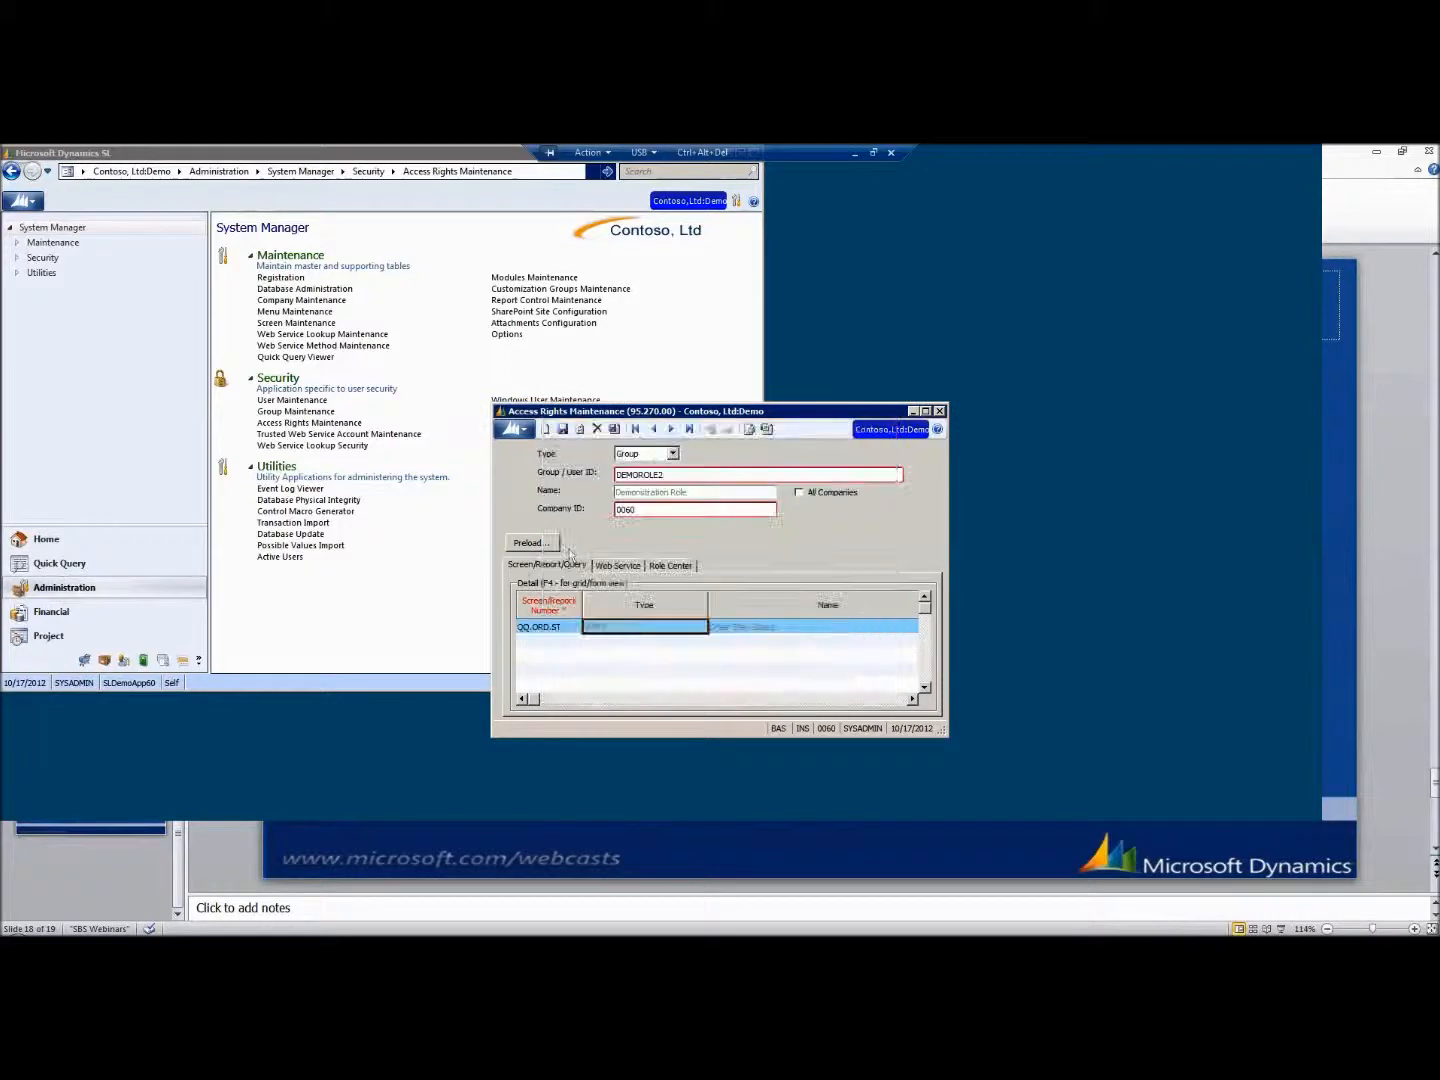
# Grant DEMOROLE2 View rights to the Order Step Status query, then save and close Access Rights Maintenance
pyautogui.moveTo(947, 736); pyautogui.dragTo(1128, 724)
pyautogui.click(995, 627)
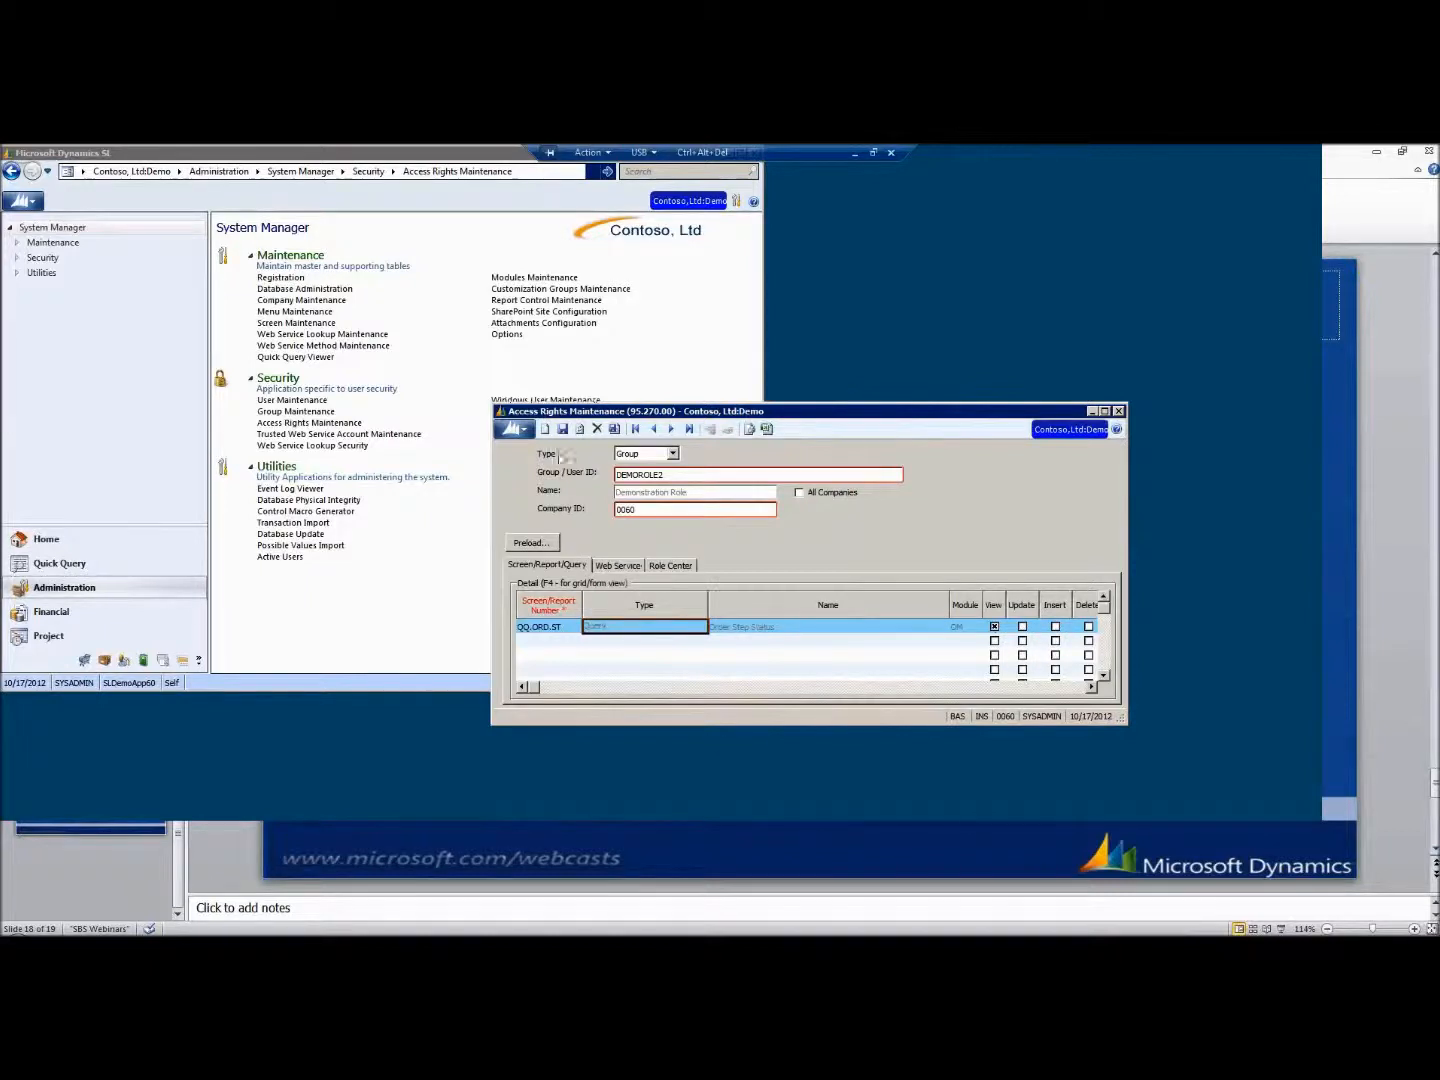
pyautogui.click(562, 429)
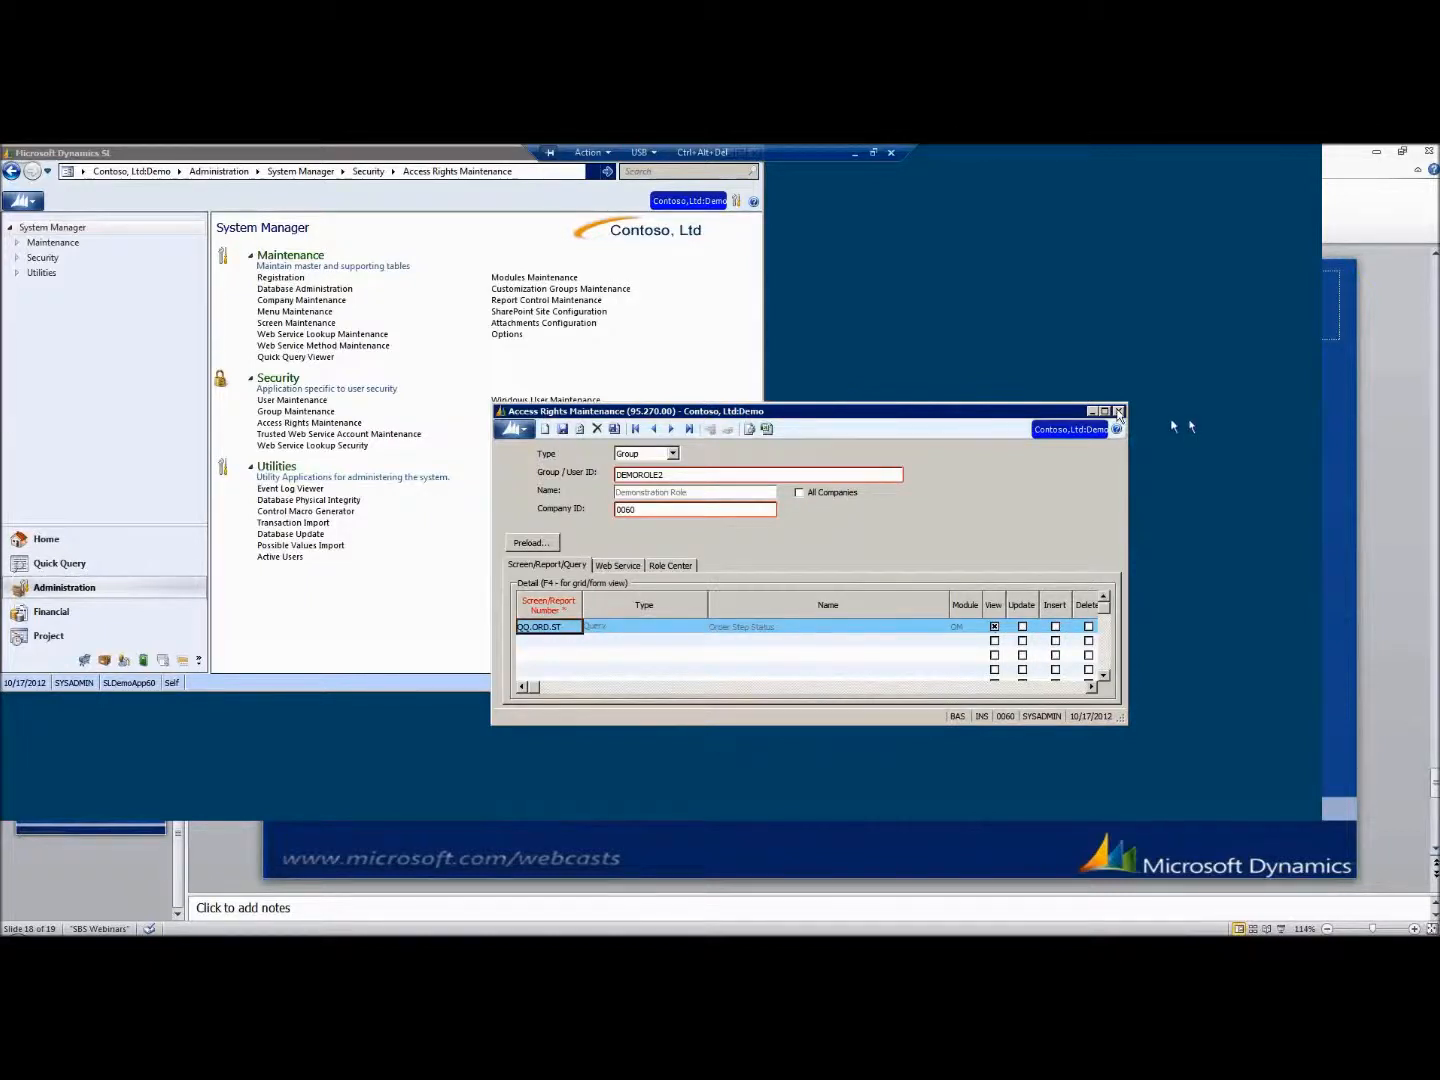
pyautogui.click(1118, 411)
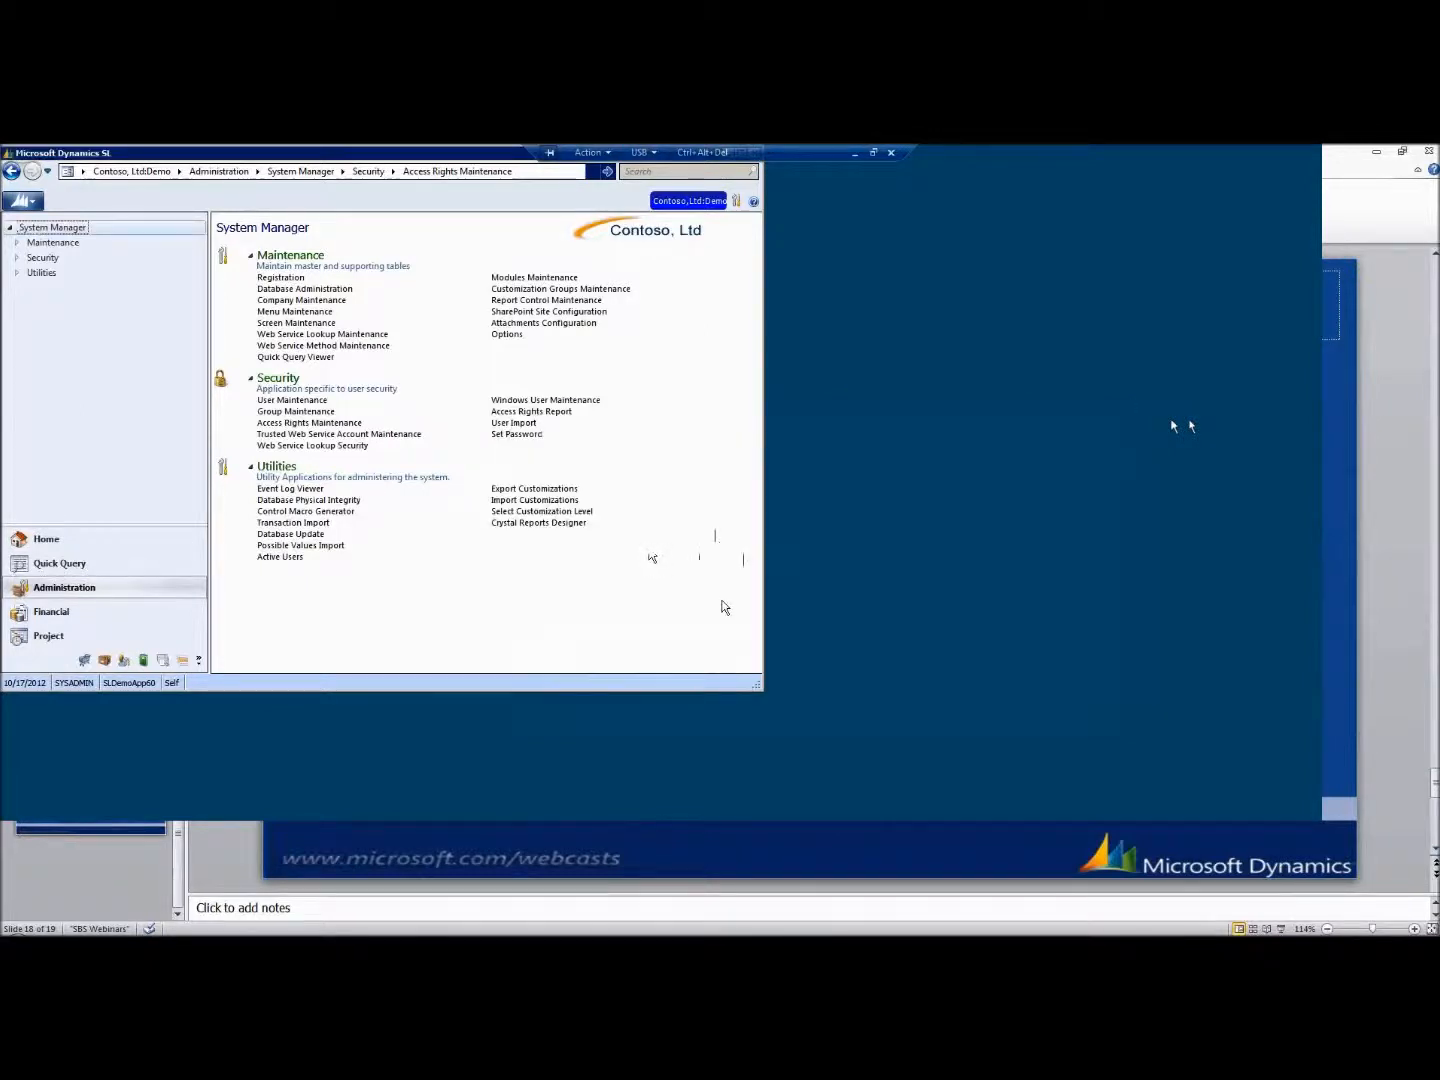
# Open Menu Maintenance and load the menu for the DEMOROLE2 group
pyautogui.click(308, 312)
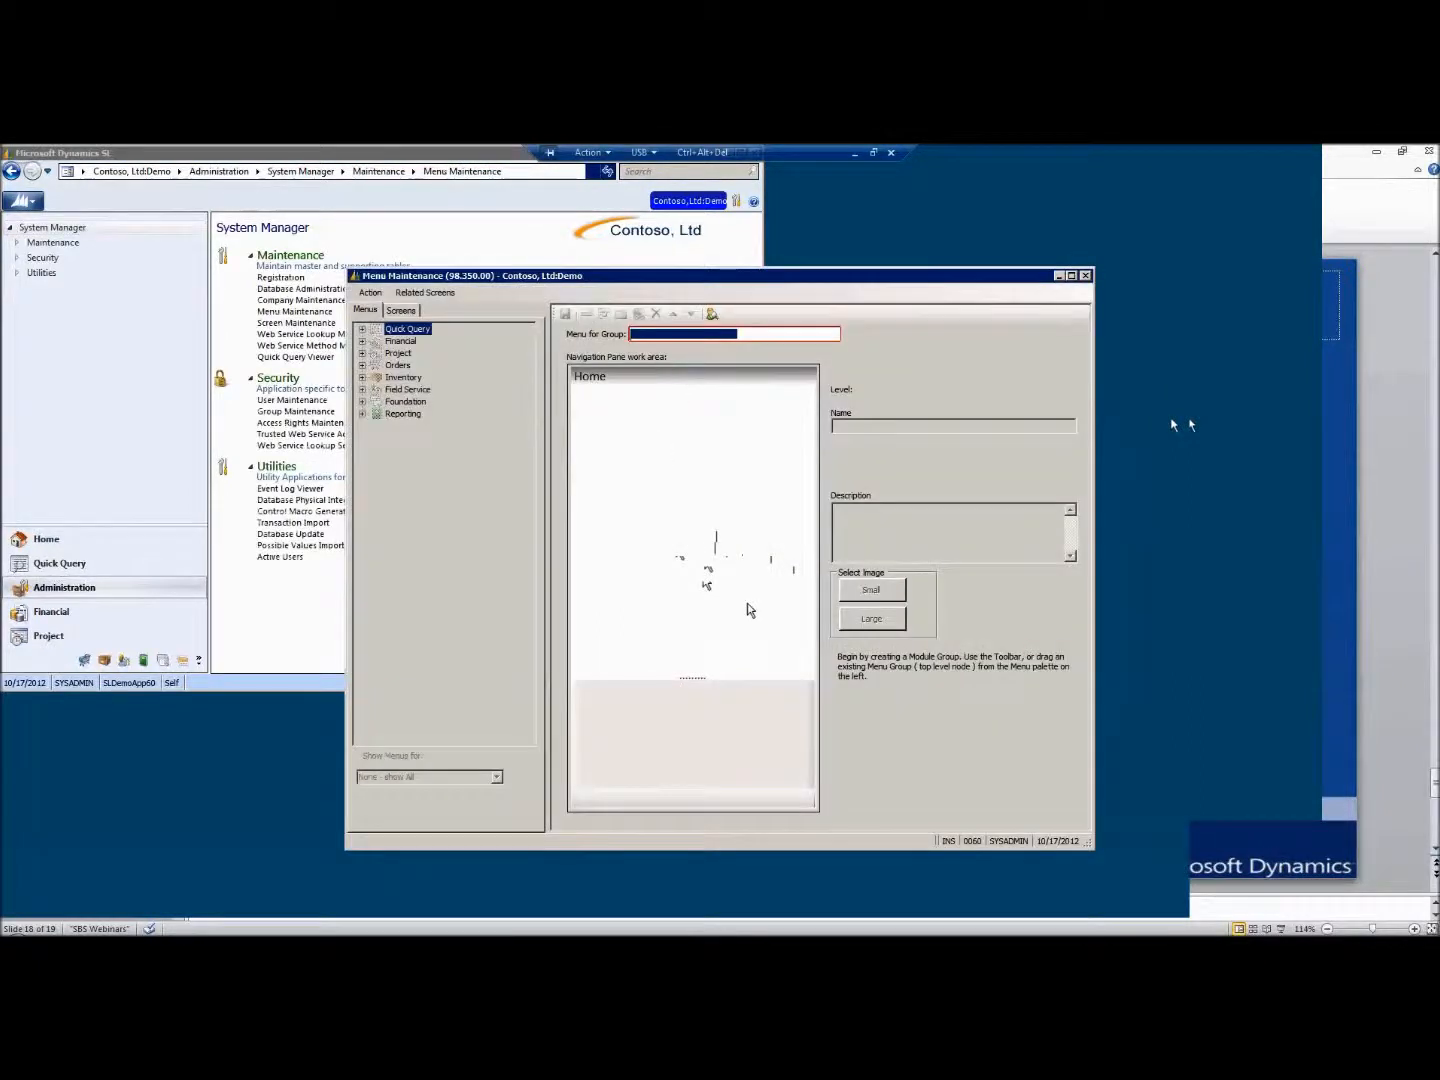
pyautogui.doubleClick(645, 335)
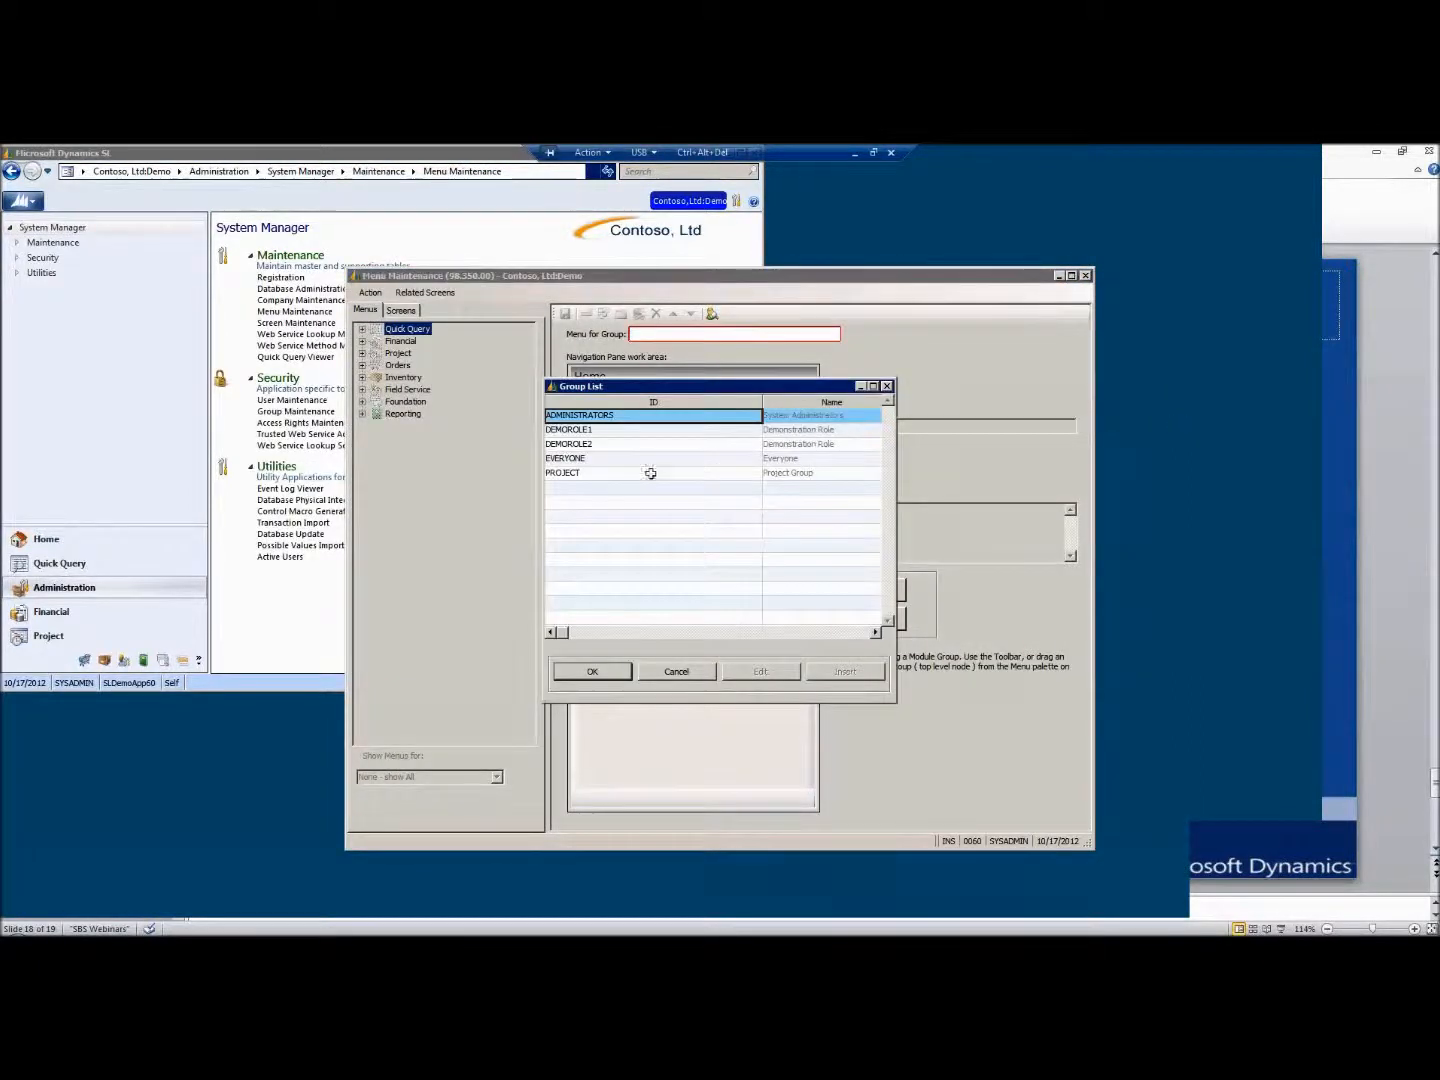
pyautogui.doubleClick(584, 445)
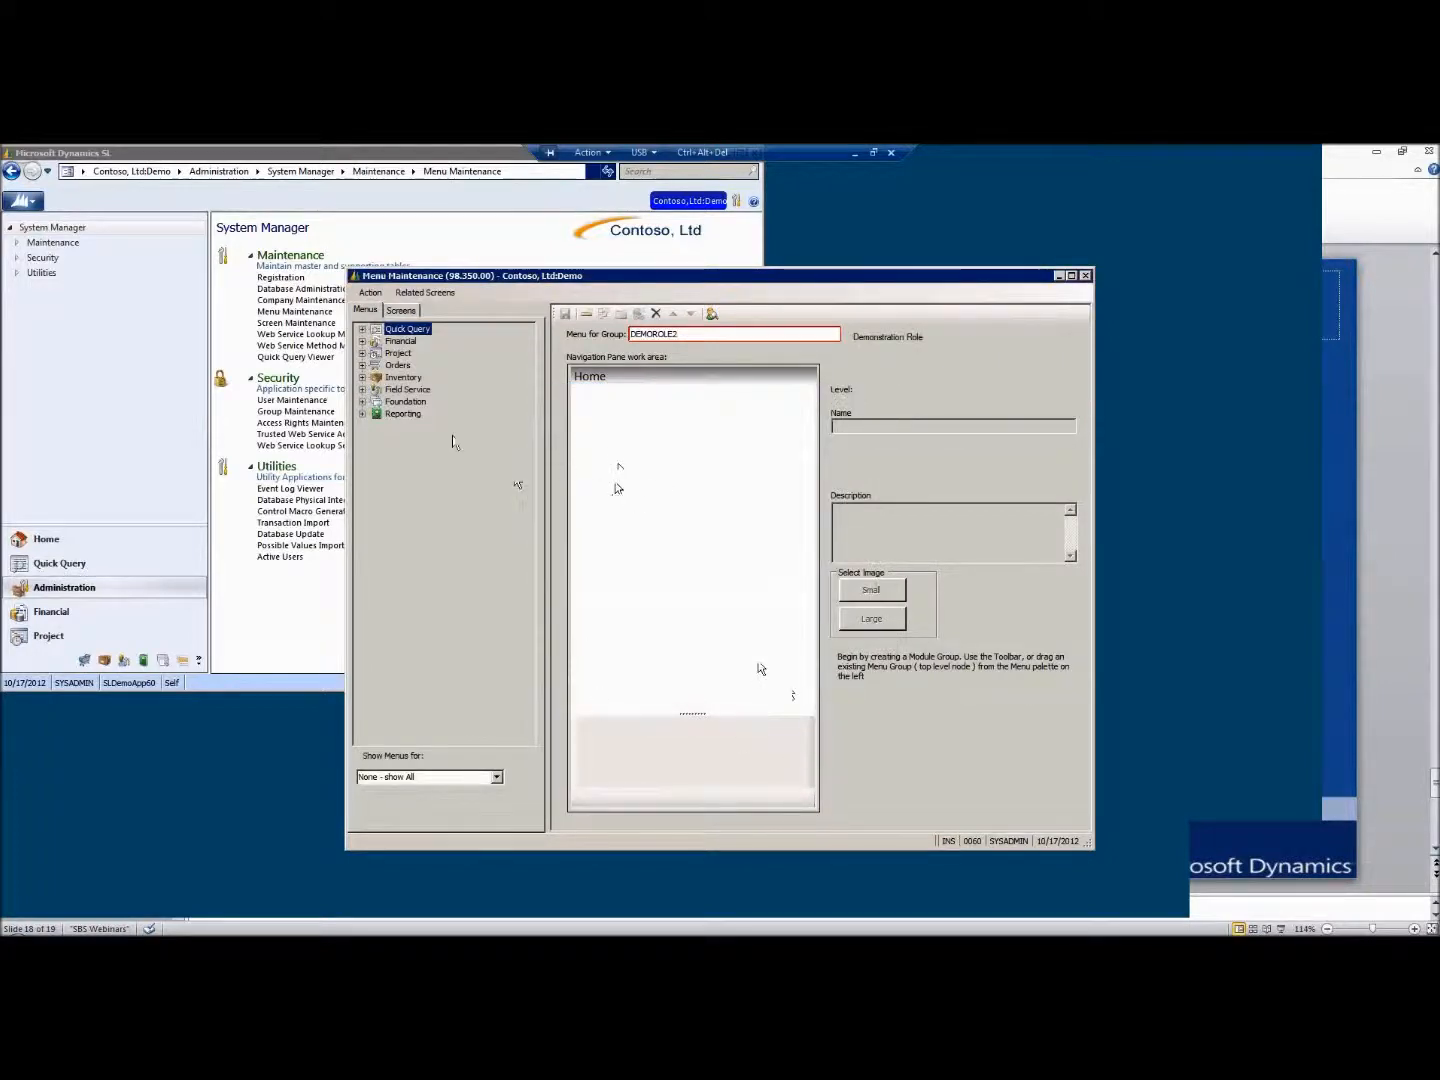
# Create a new module group named Quick Query in the DEMOROLE2 menu
pyautogui.rightClick(634, 416)
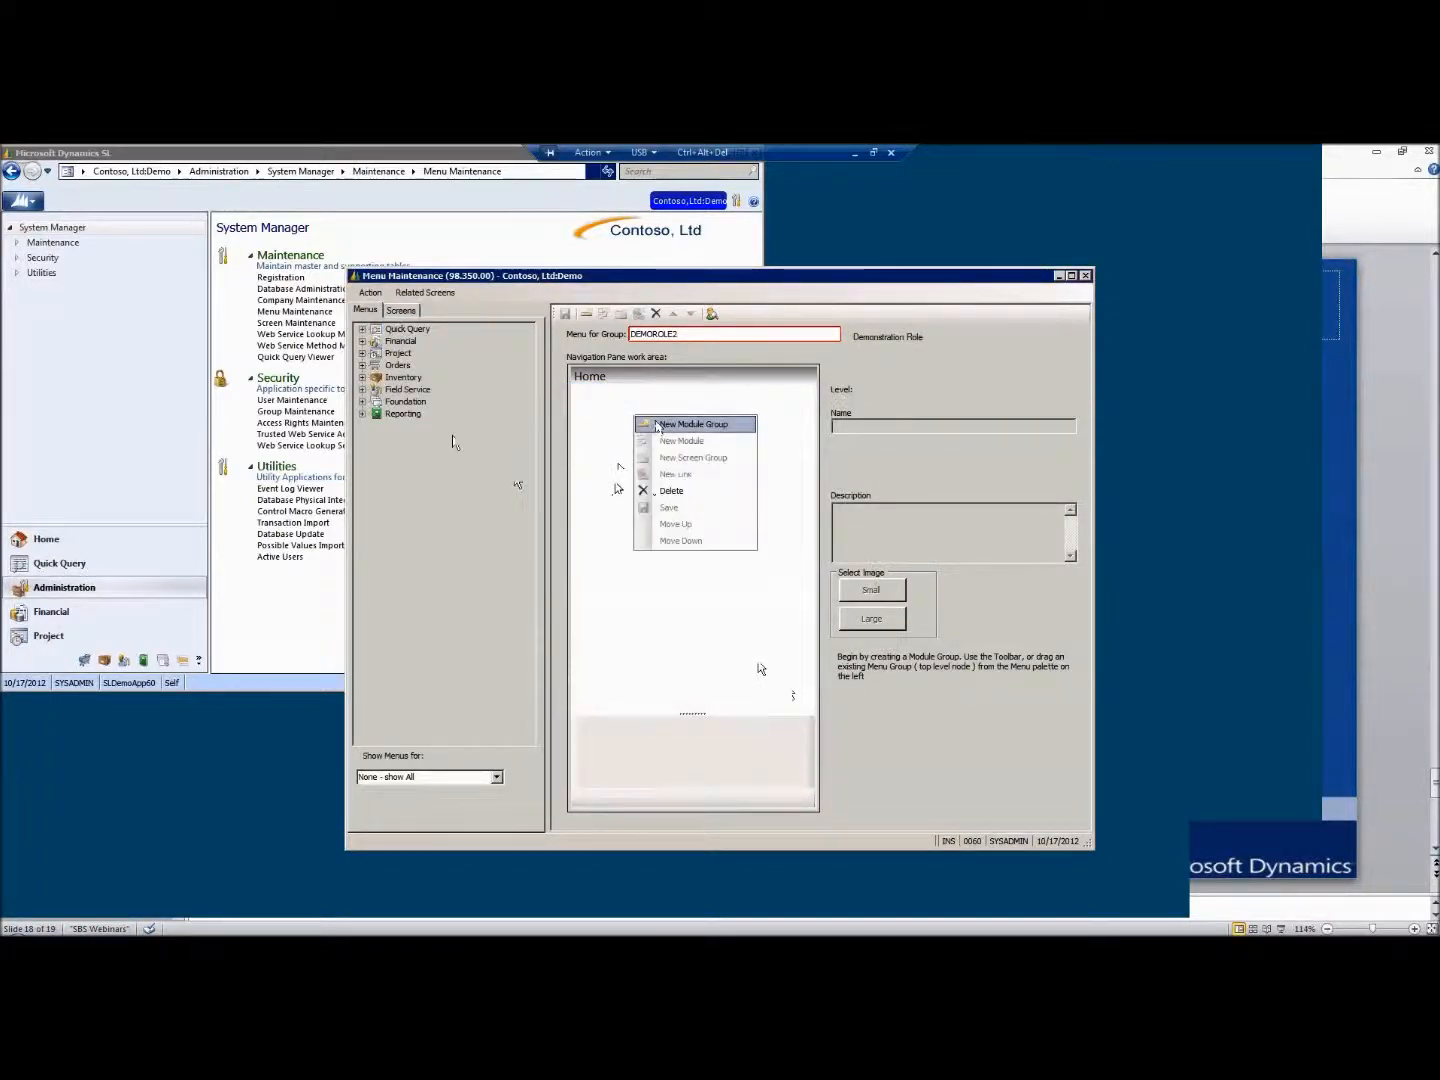
pyautogui.click(655, 427)
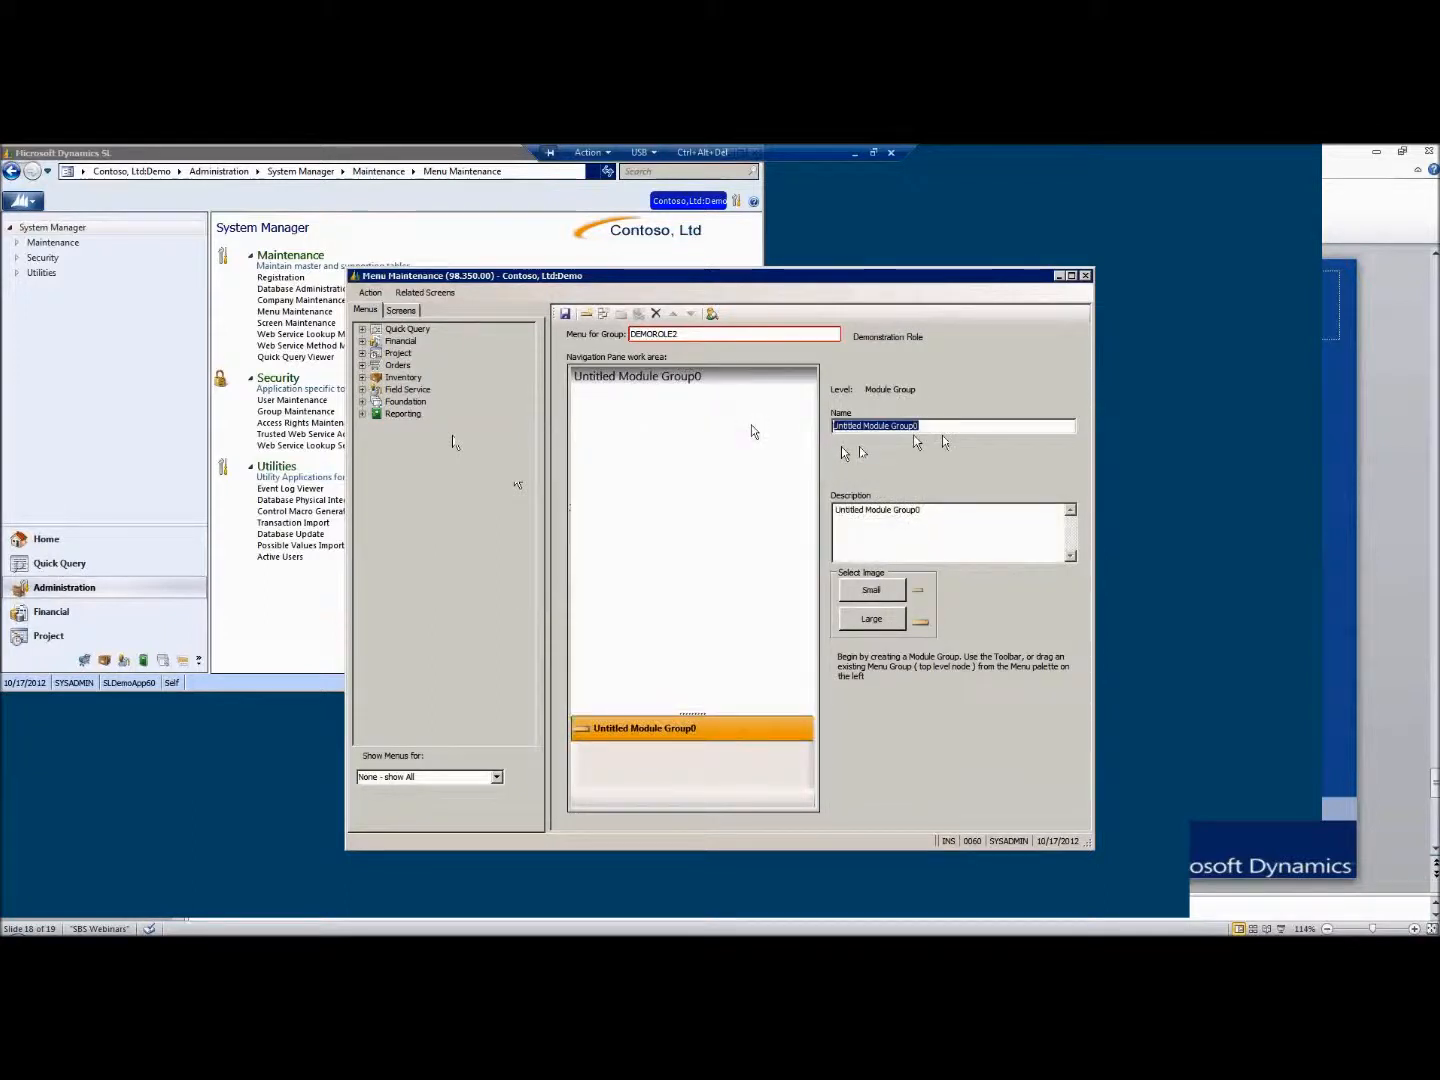
pyautogui.write('Qu')
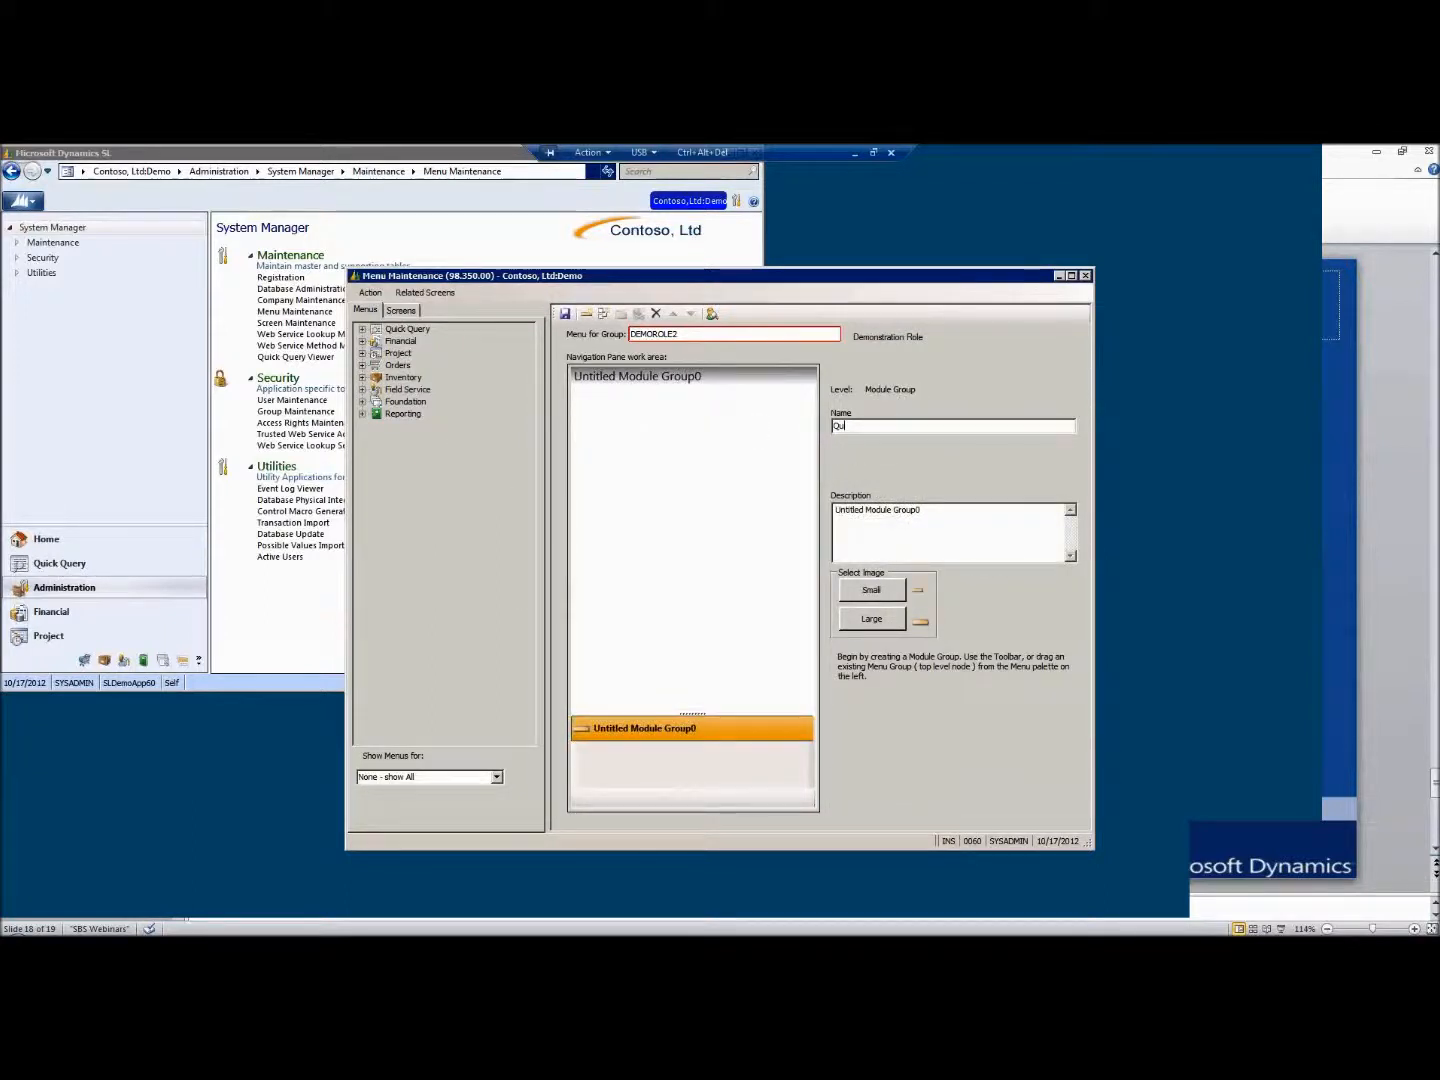
pyautogui.write('ick Query')
pyautogui.press('Tab')
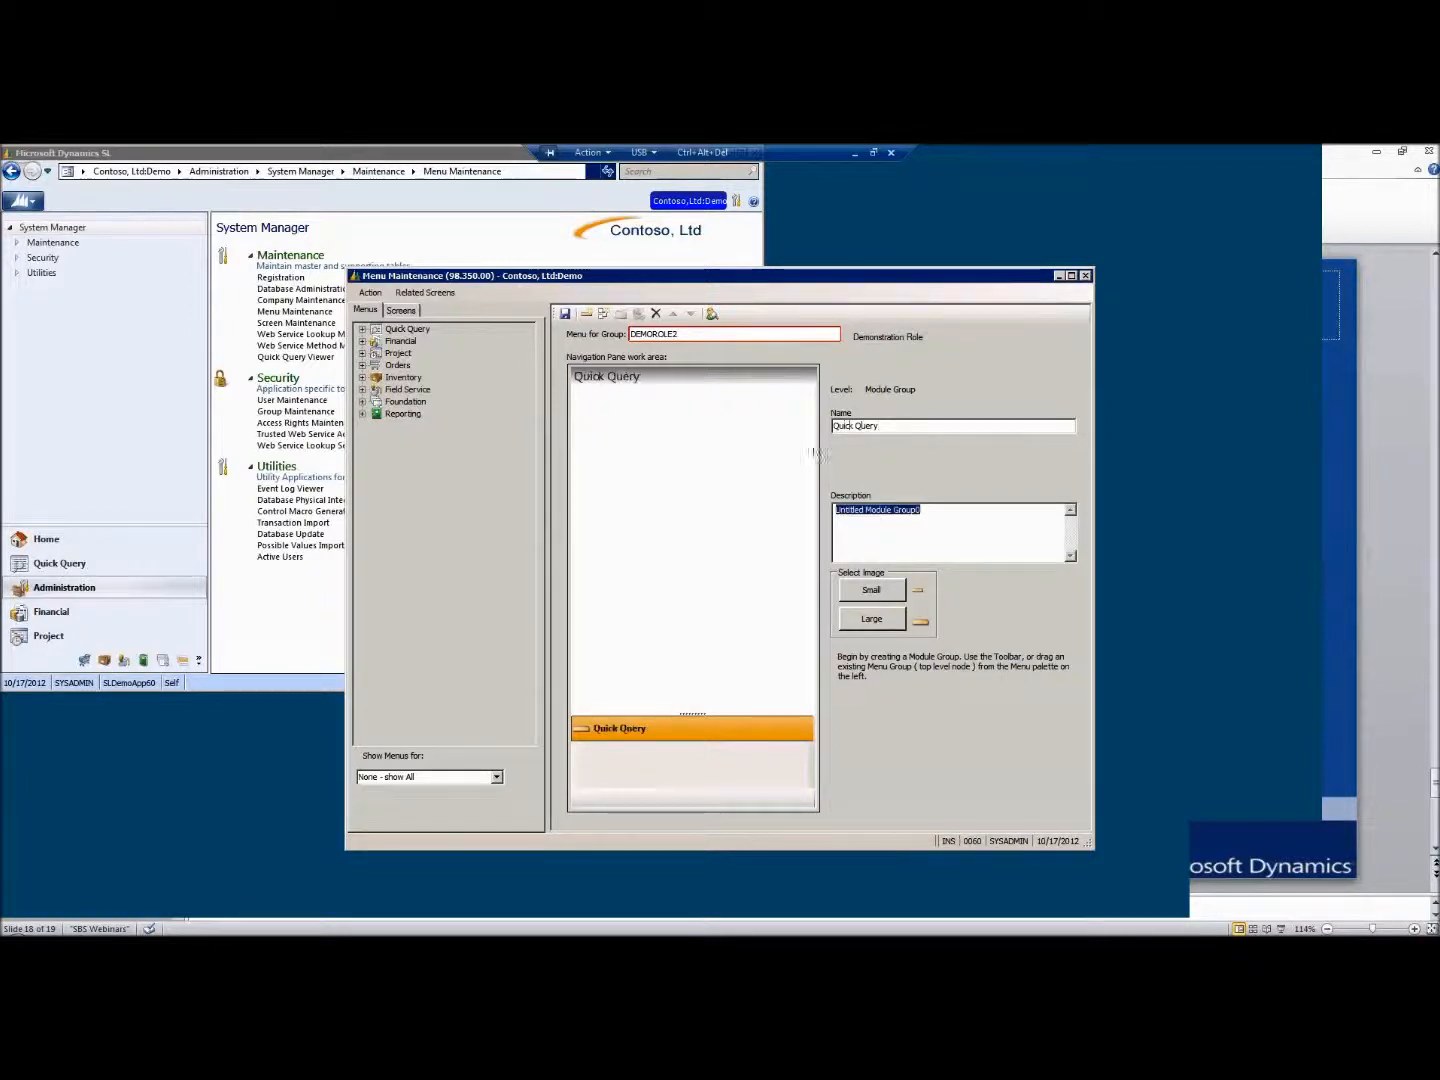
pyautogui.rightClick(671, 398)
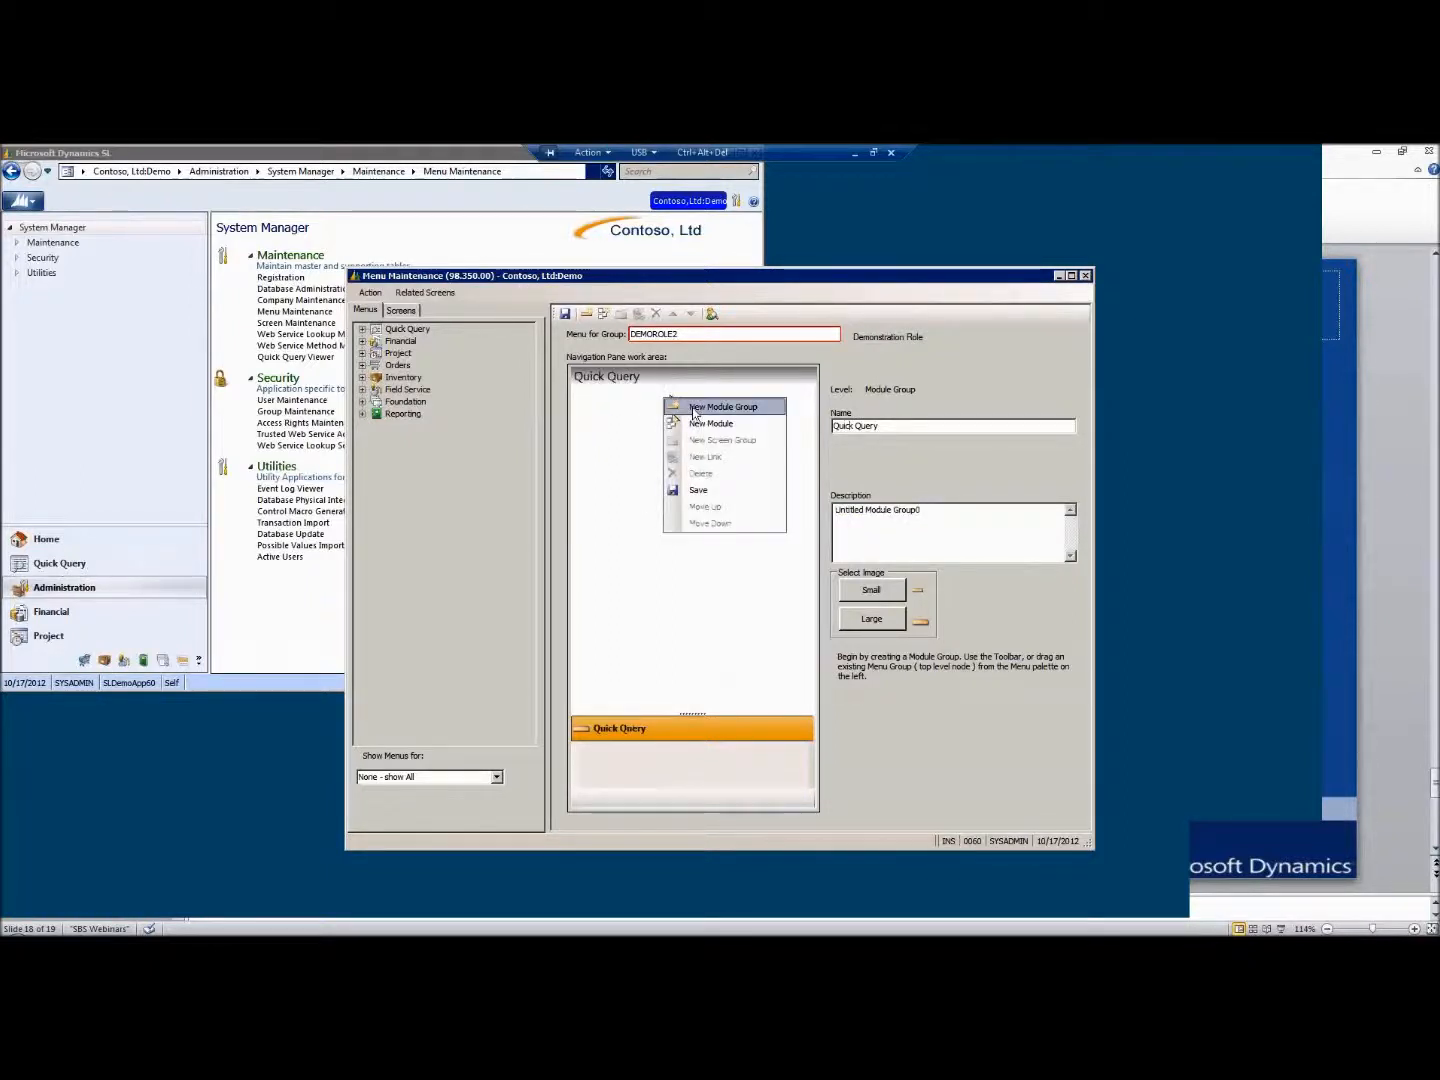
pyautogui.click(695, 409)
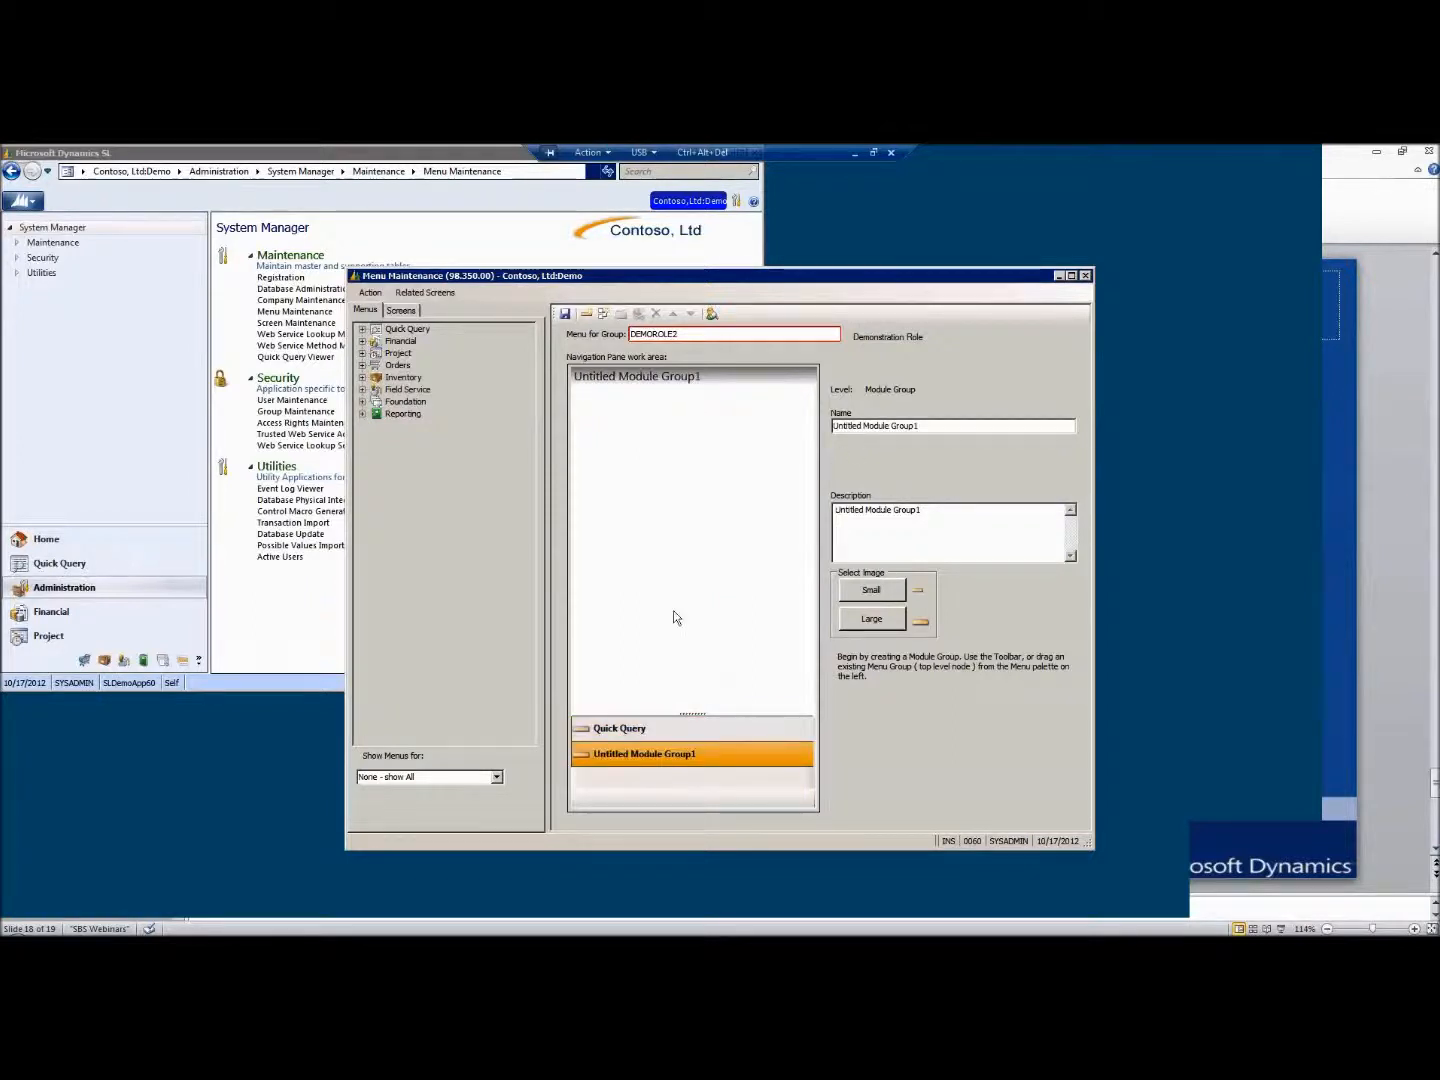
pyautogui.click(656, 313)
# Add a new module named Orders under the Quick Query module group
pyautogui.click(639, 398)
pyautogui.rightClick(656, 405)
pyautogui.click(688, 430)
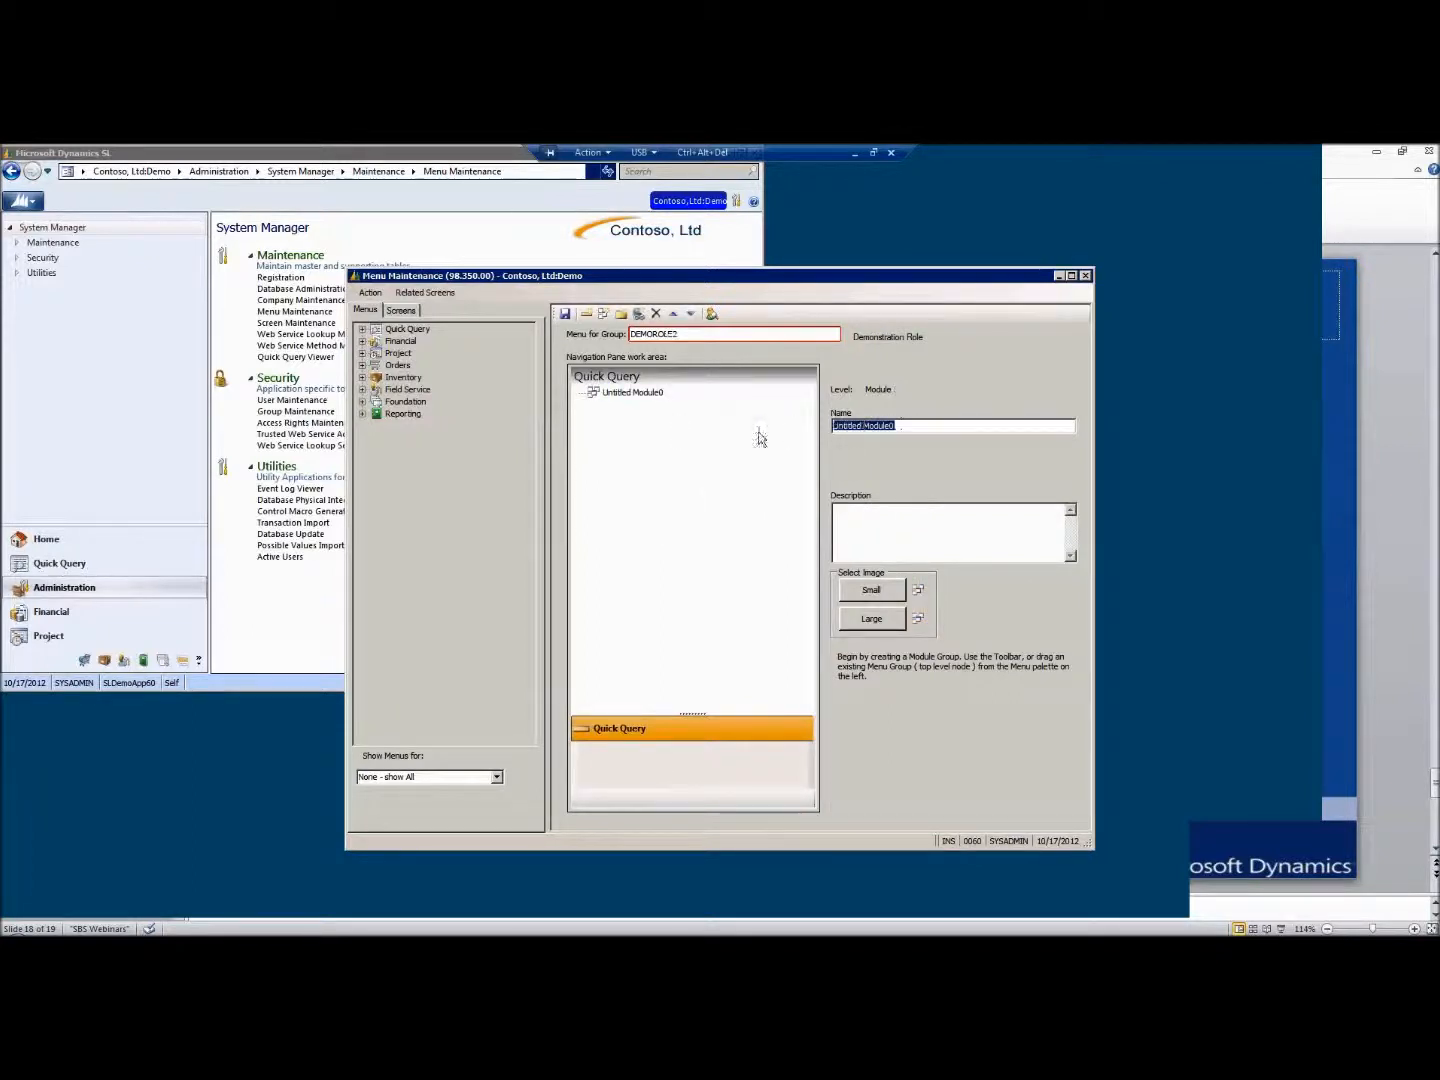
pyautogui.write('Orders')
pyautogui.click(870, 510)
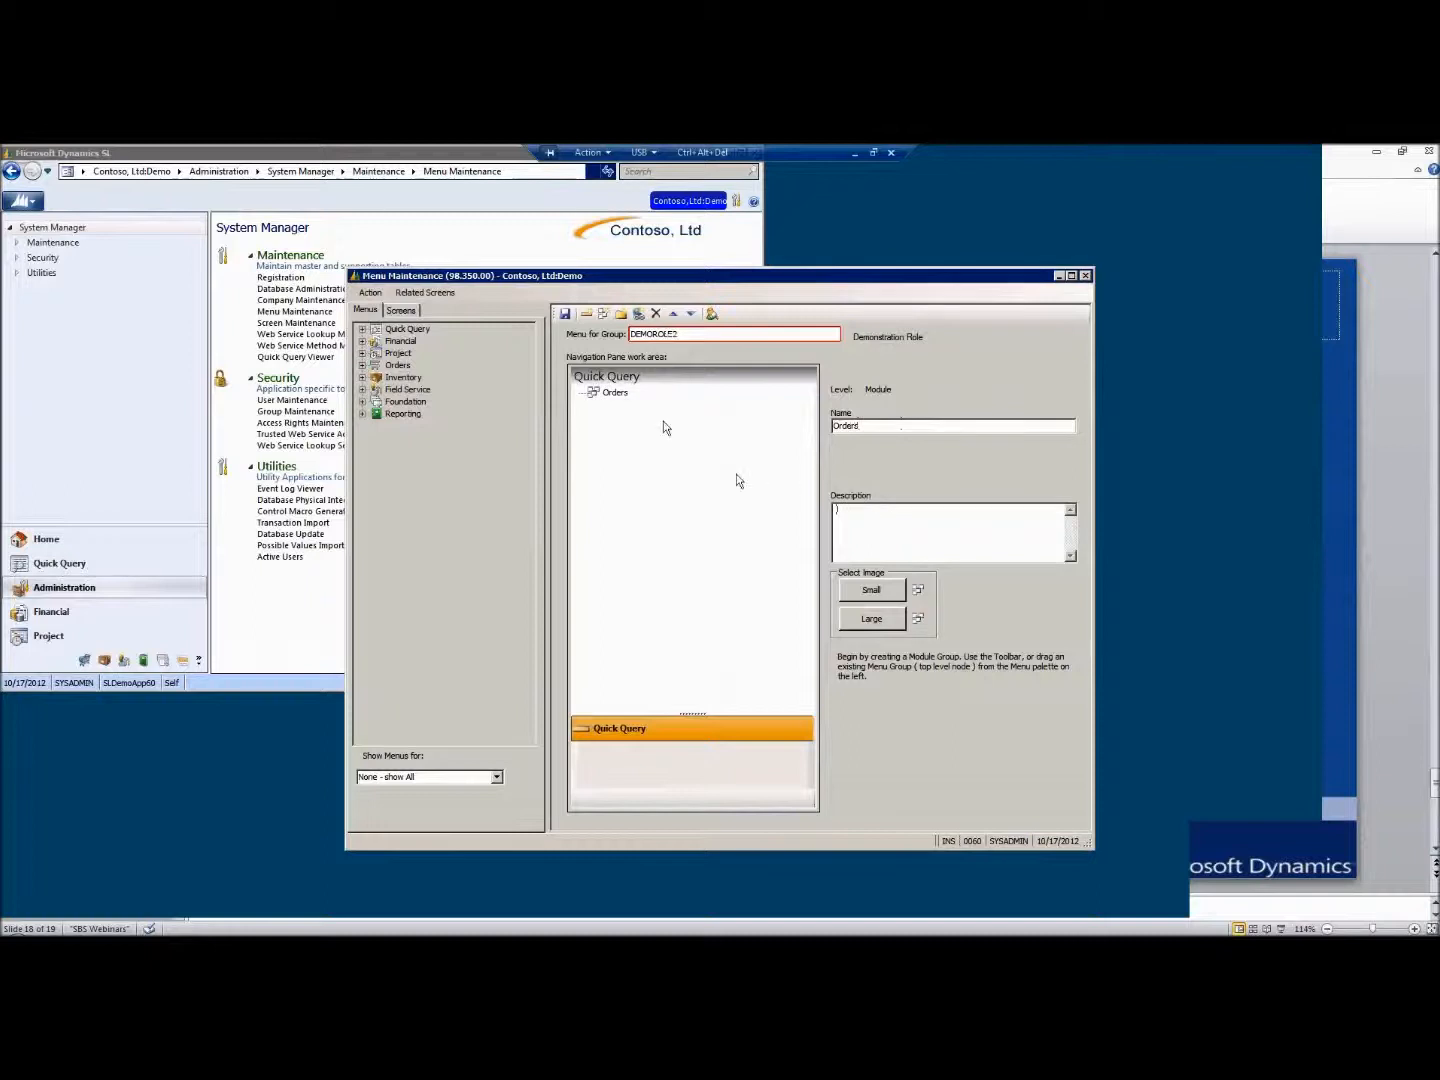
# Add a new screen group named Order Management under the Orders module
pyautogui.rightClick(612, 391)
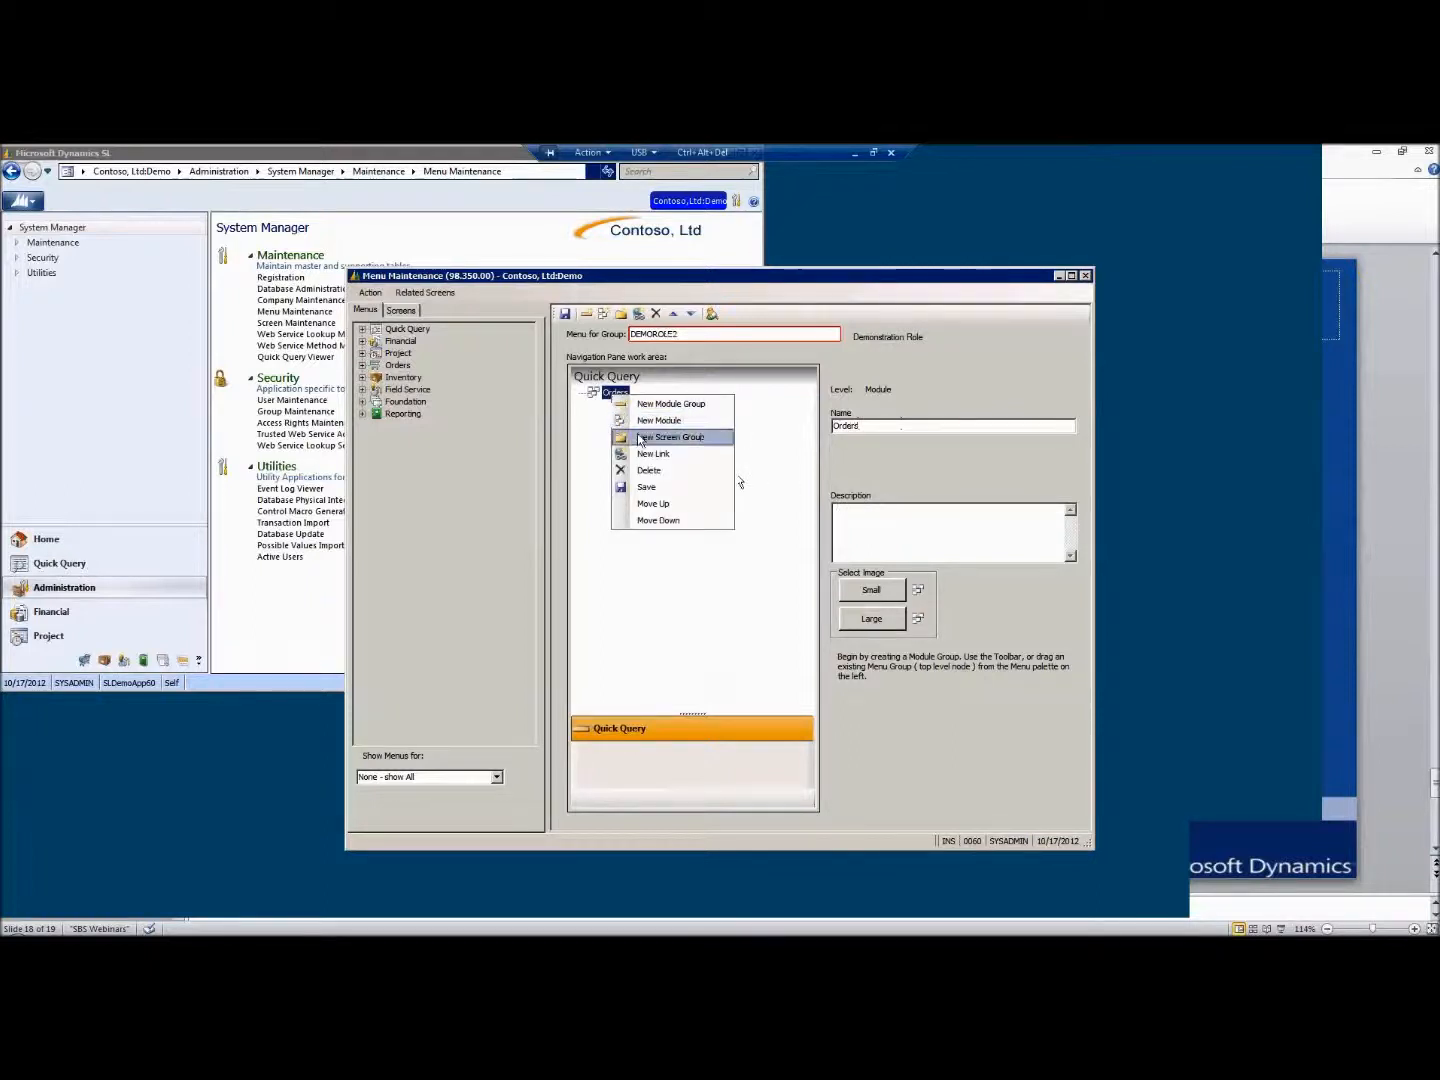
pyautogui.click(642, 441)
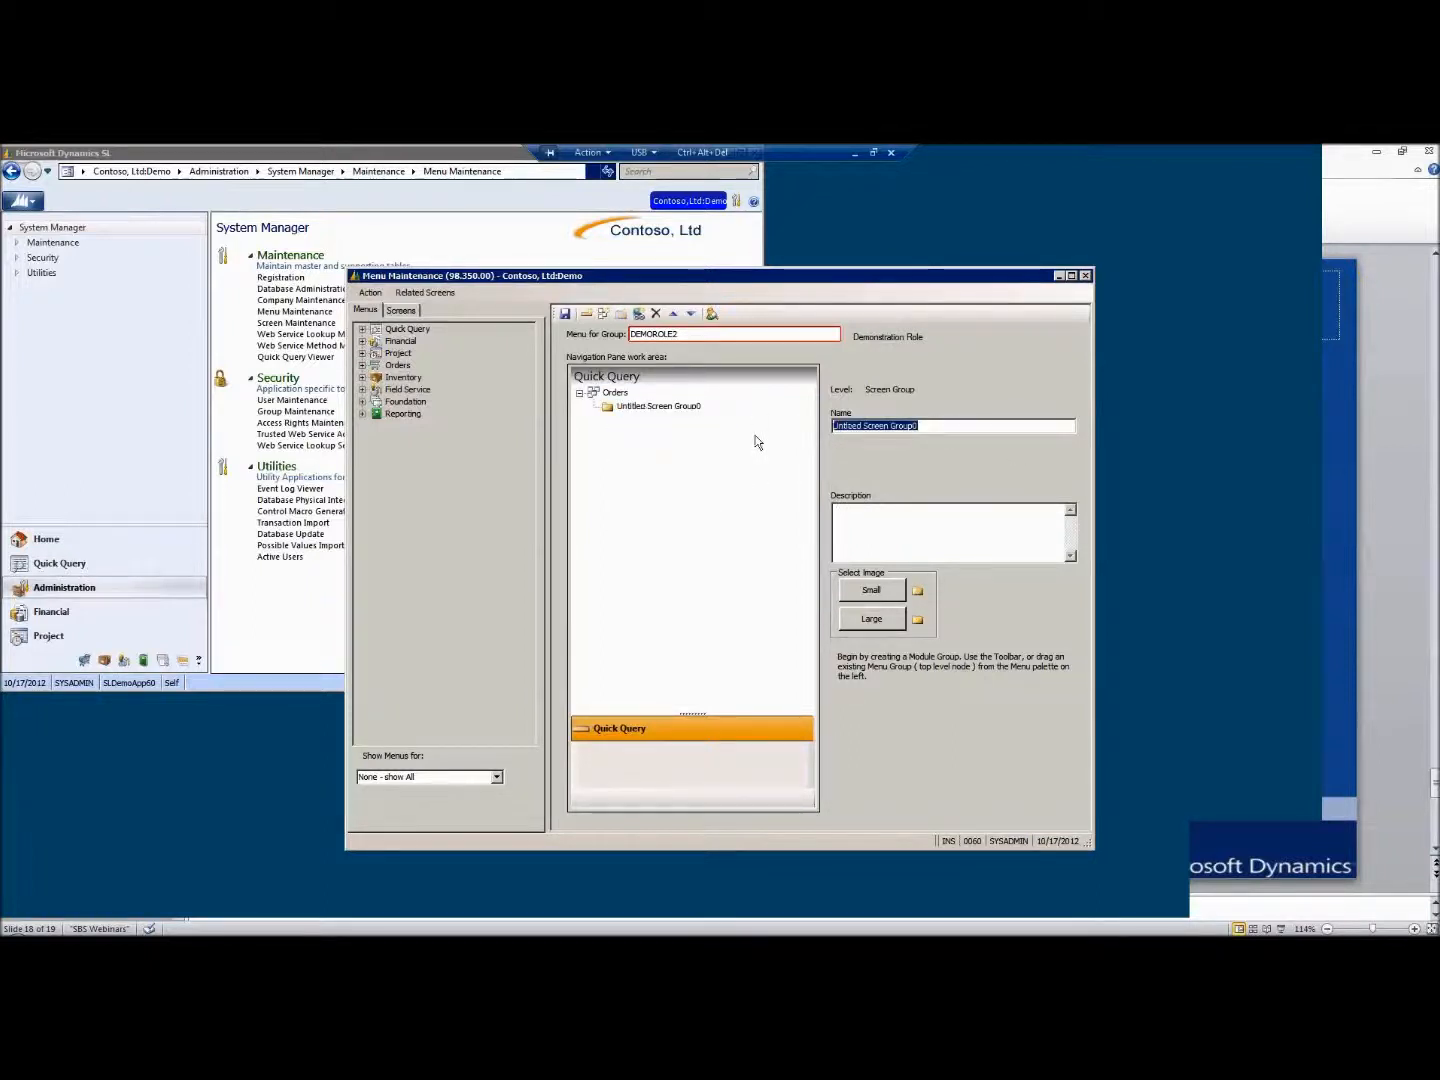
pyautogui.write('Order Management')
pyautogui.press('Tab')
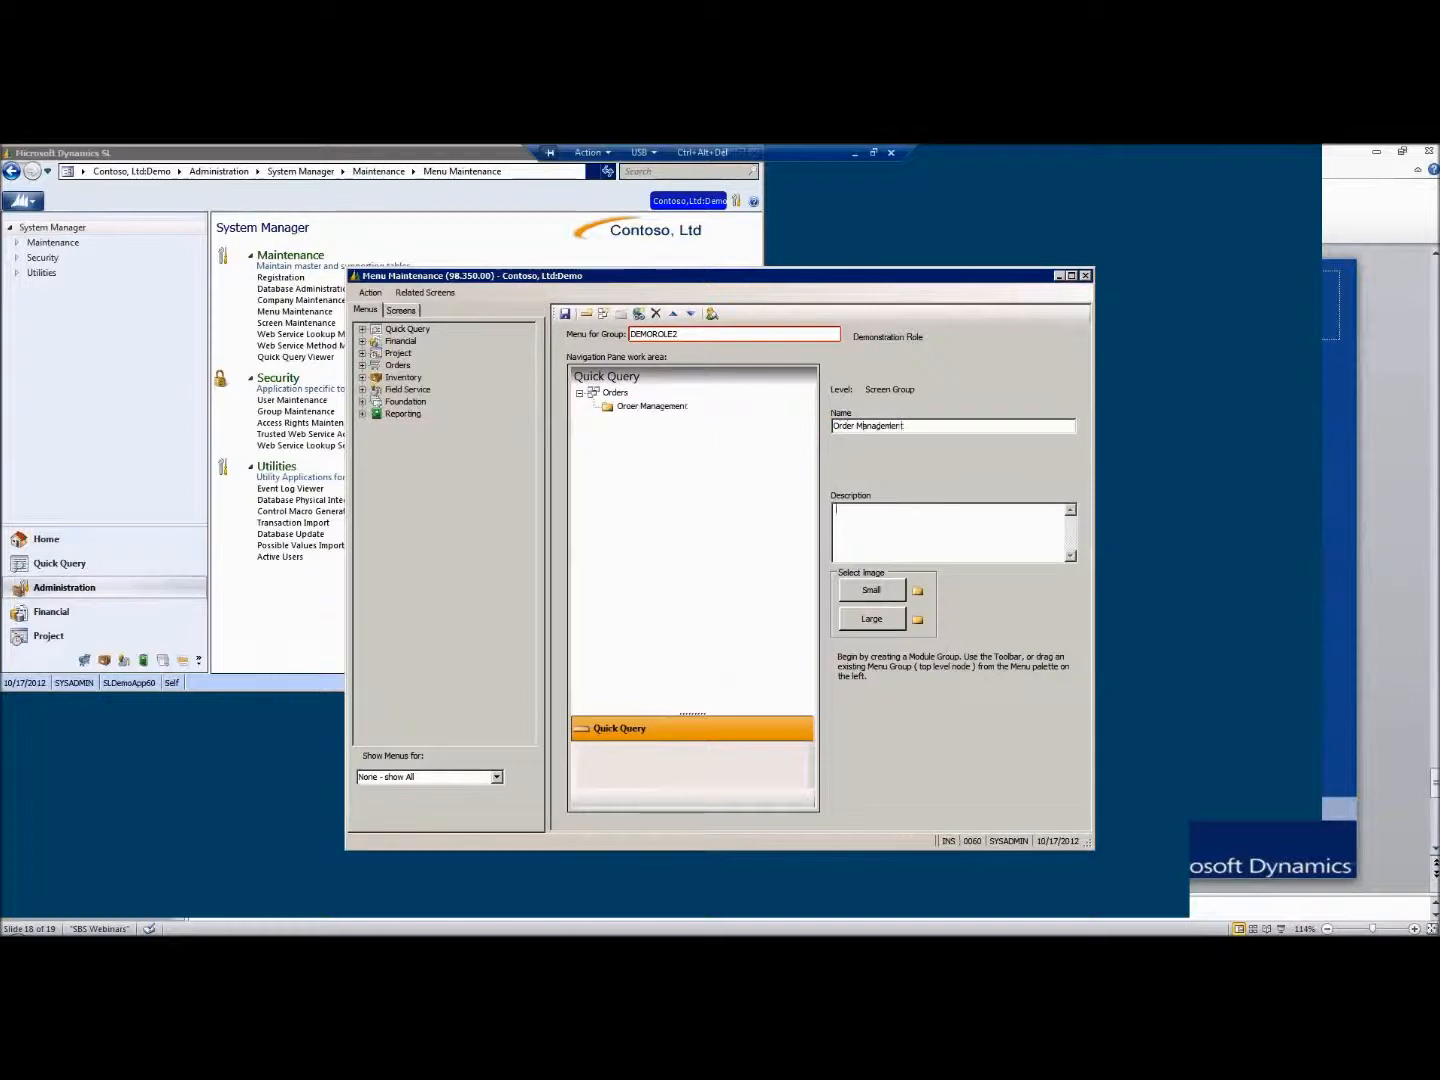
# Add the Order Step Status screen from the list of all screens to the Order Management screen group, and save the menu
pyautogui.click(636, 406)
pyautogui.click(401, 311)
pyautogui.click(502, 761)
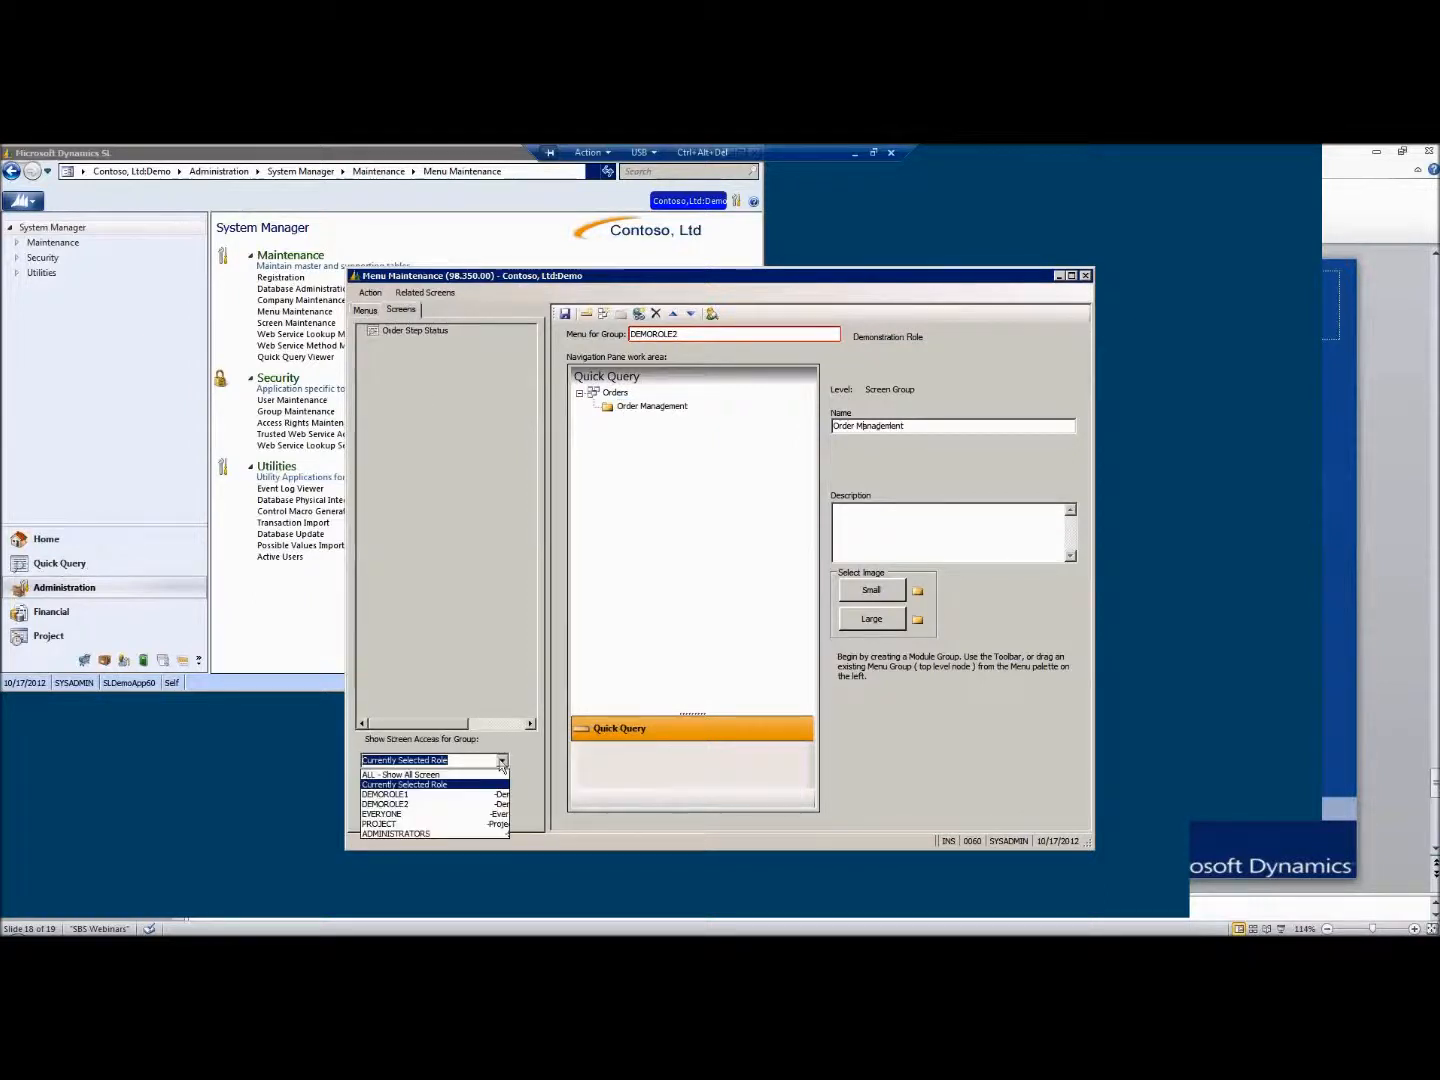
pyautogui.click(461, 776)
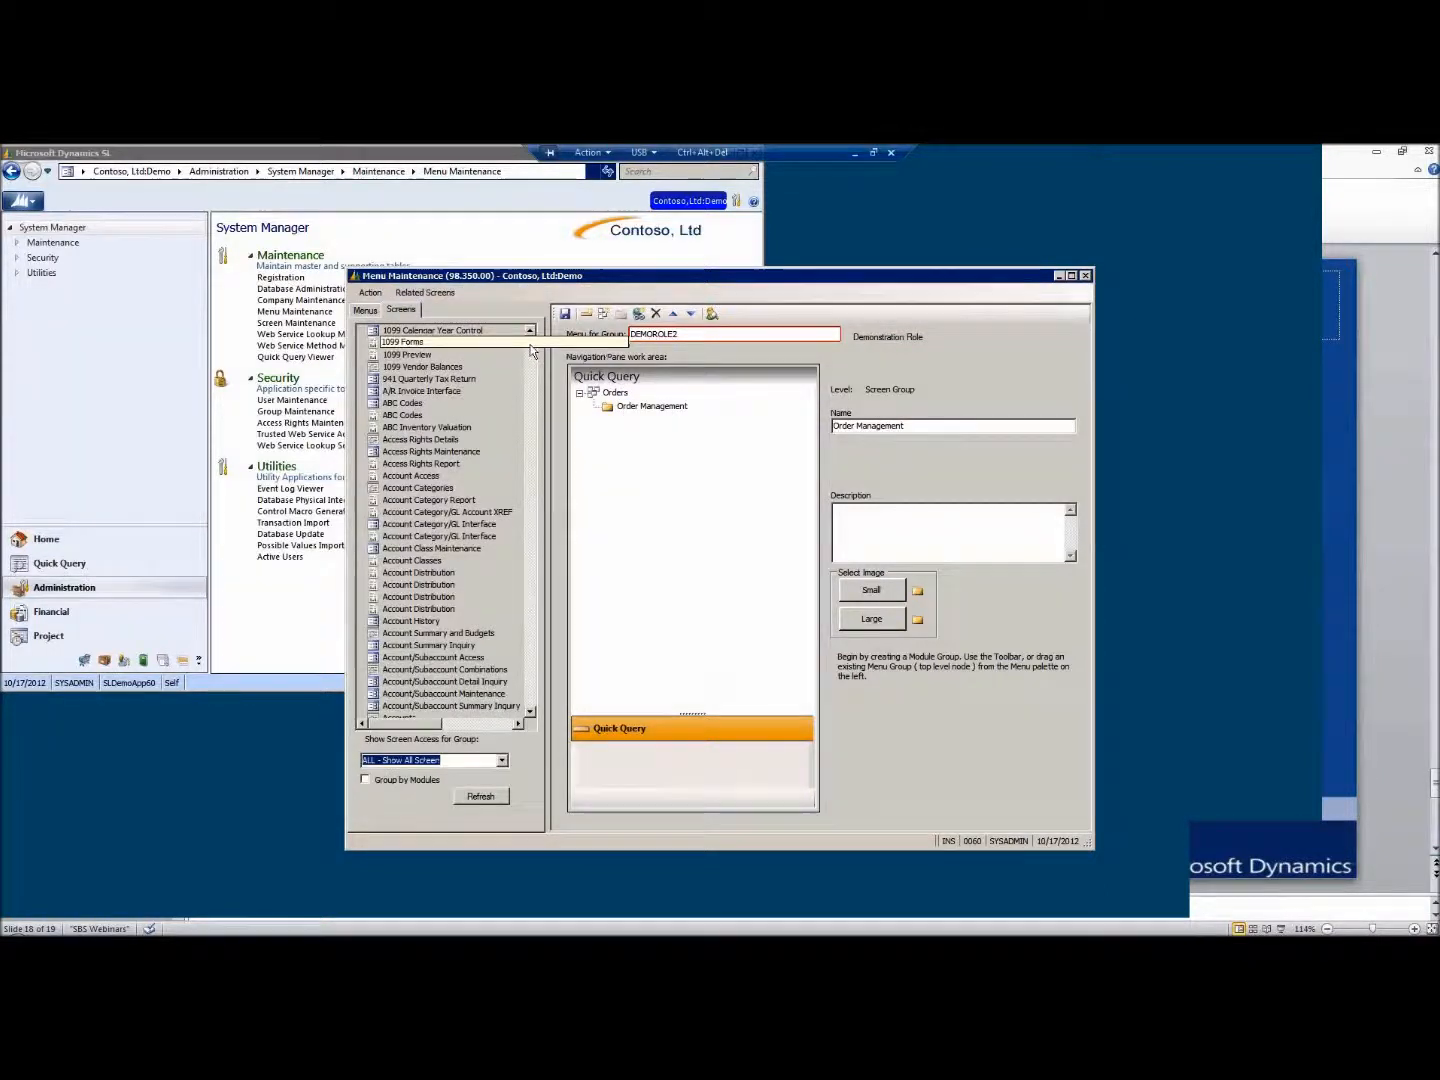
pyautogui.click(499, 760)
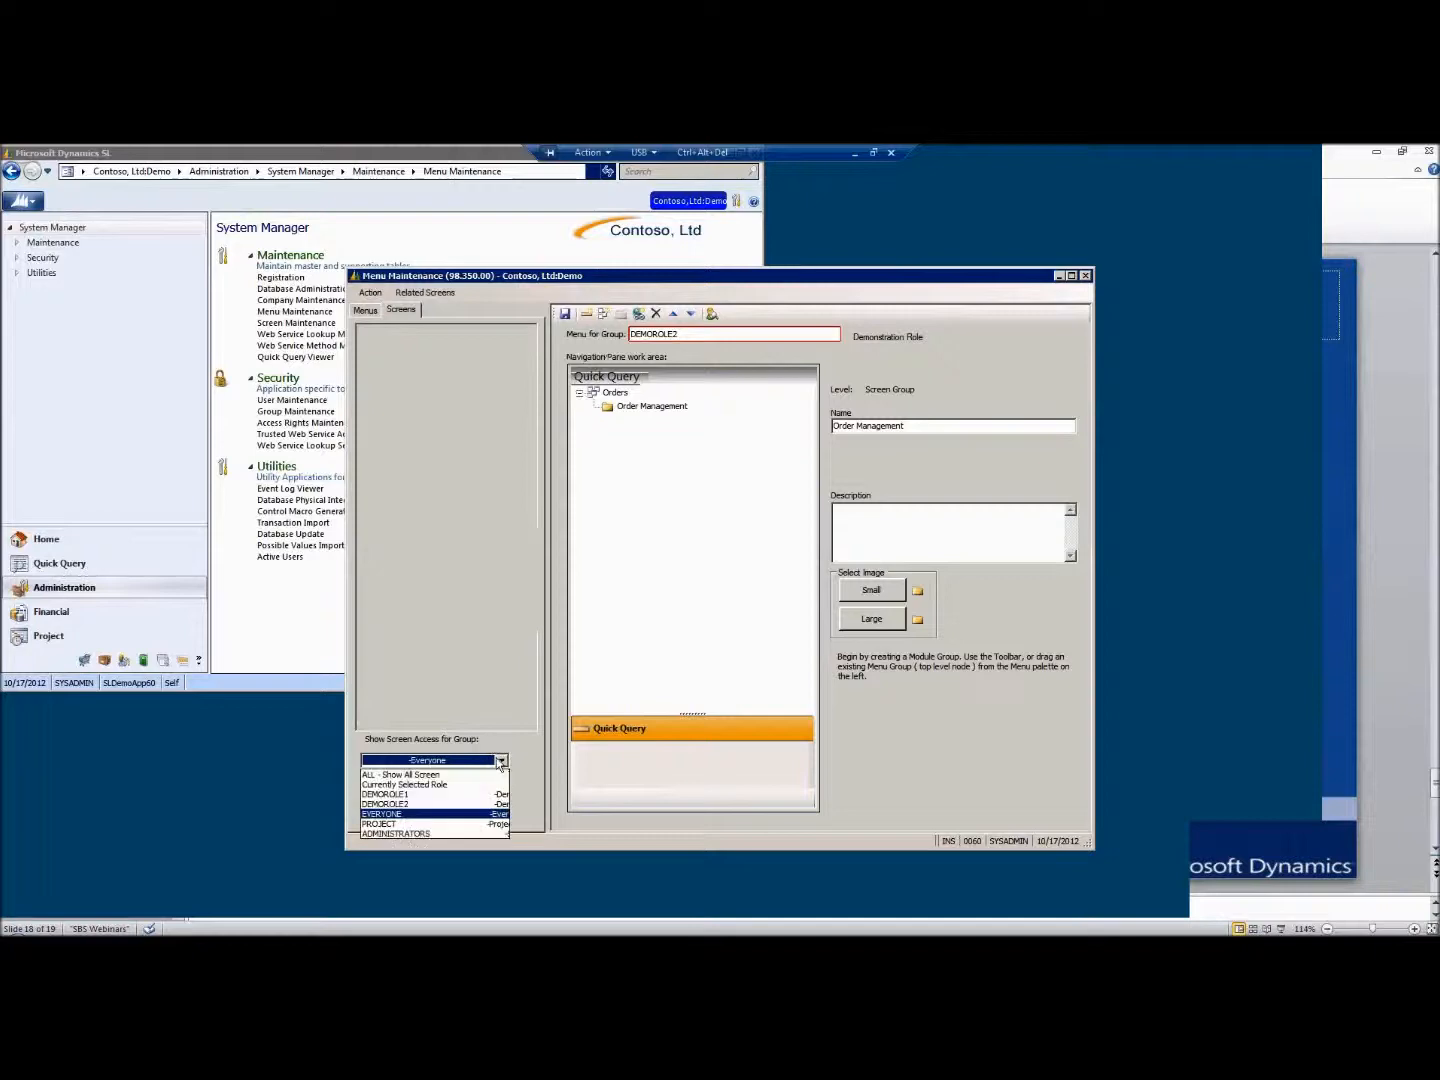
pyautogui.click(480, 776)
pyautogui.scroll(-5, 447, 519)
pyautogui.scroll(-10, 511, 535)
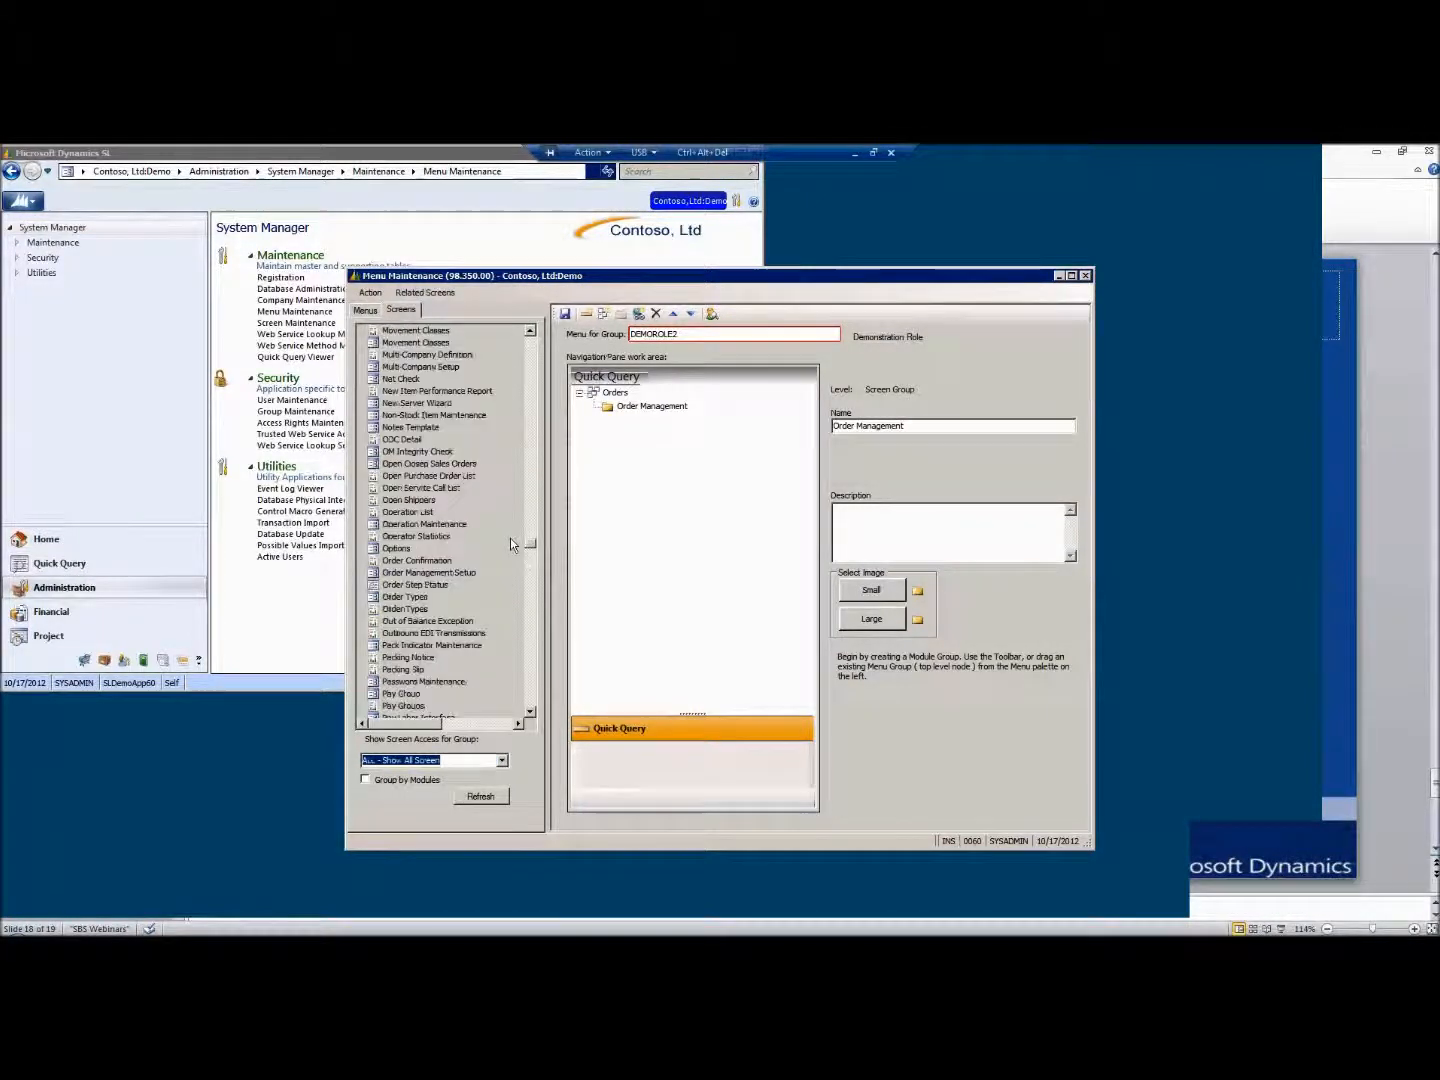
pyautogui.scroll(-2, 510, 535)
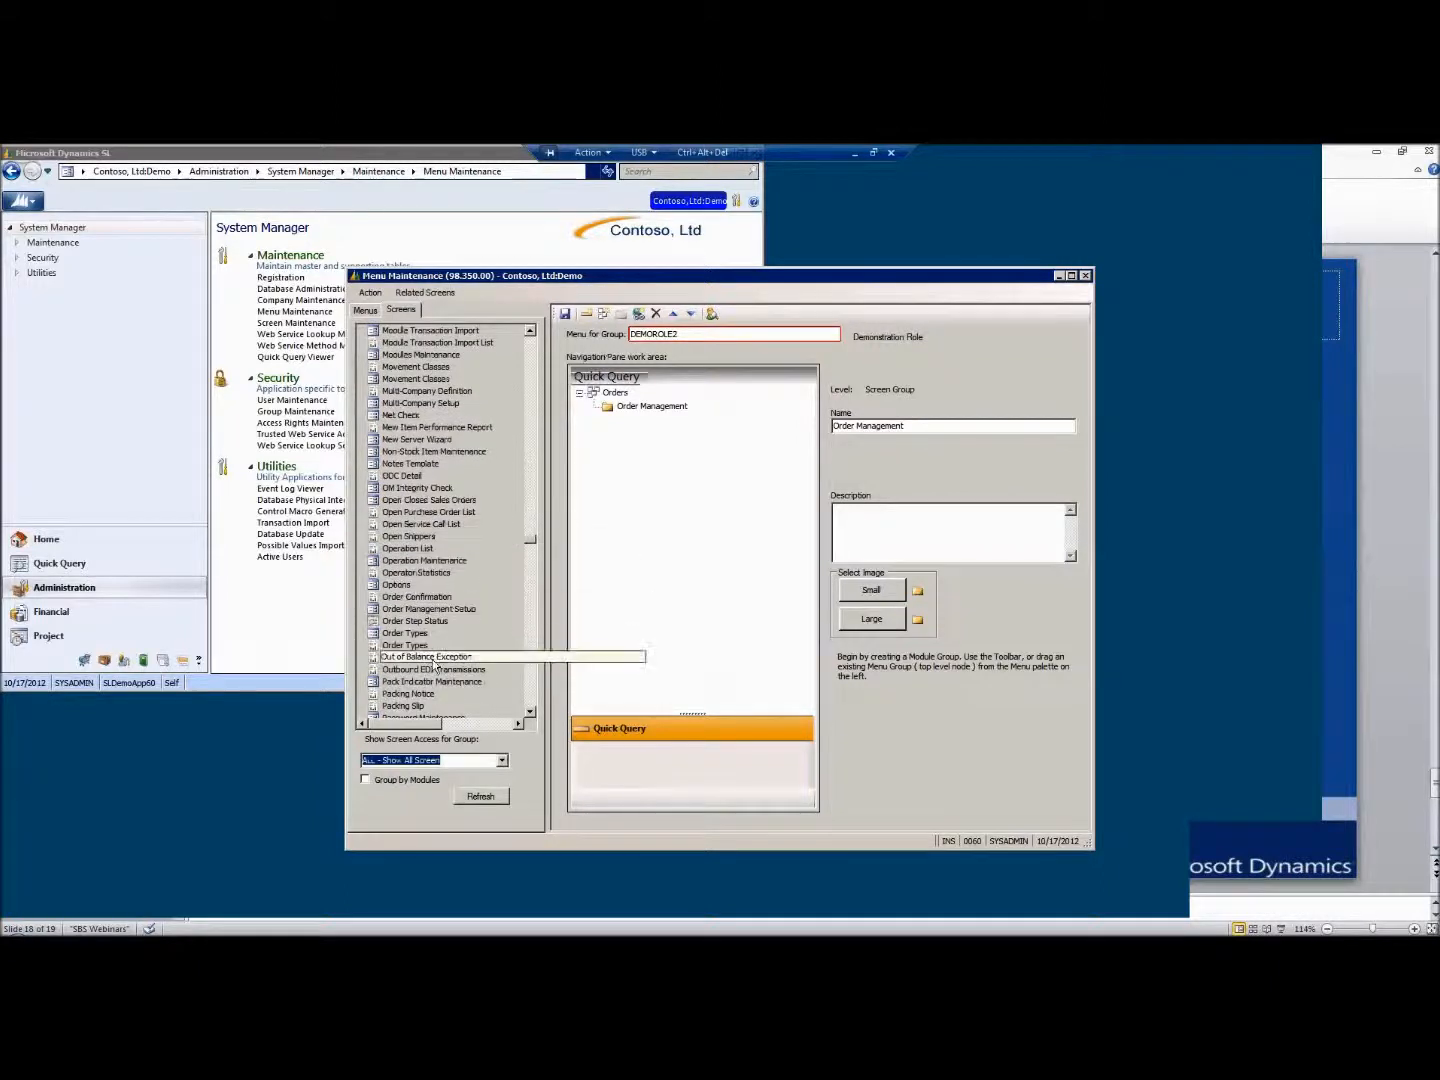
pyautogui.moveTo(430, 621); pyautogui.dragTo(630, 419)
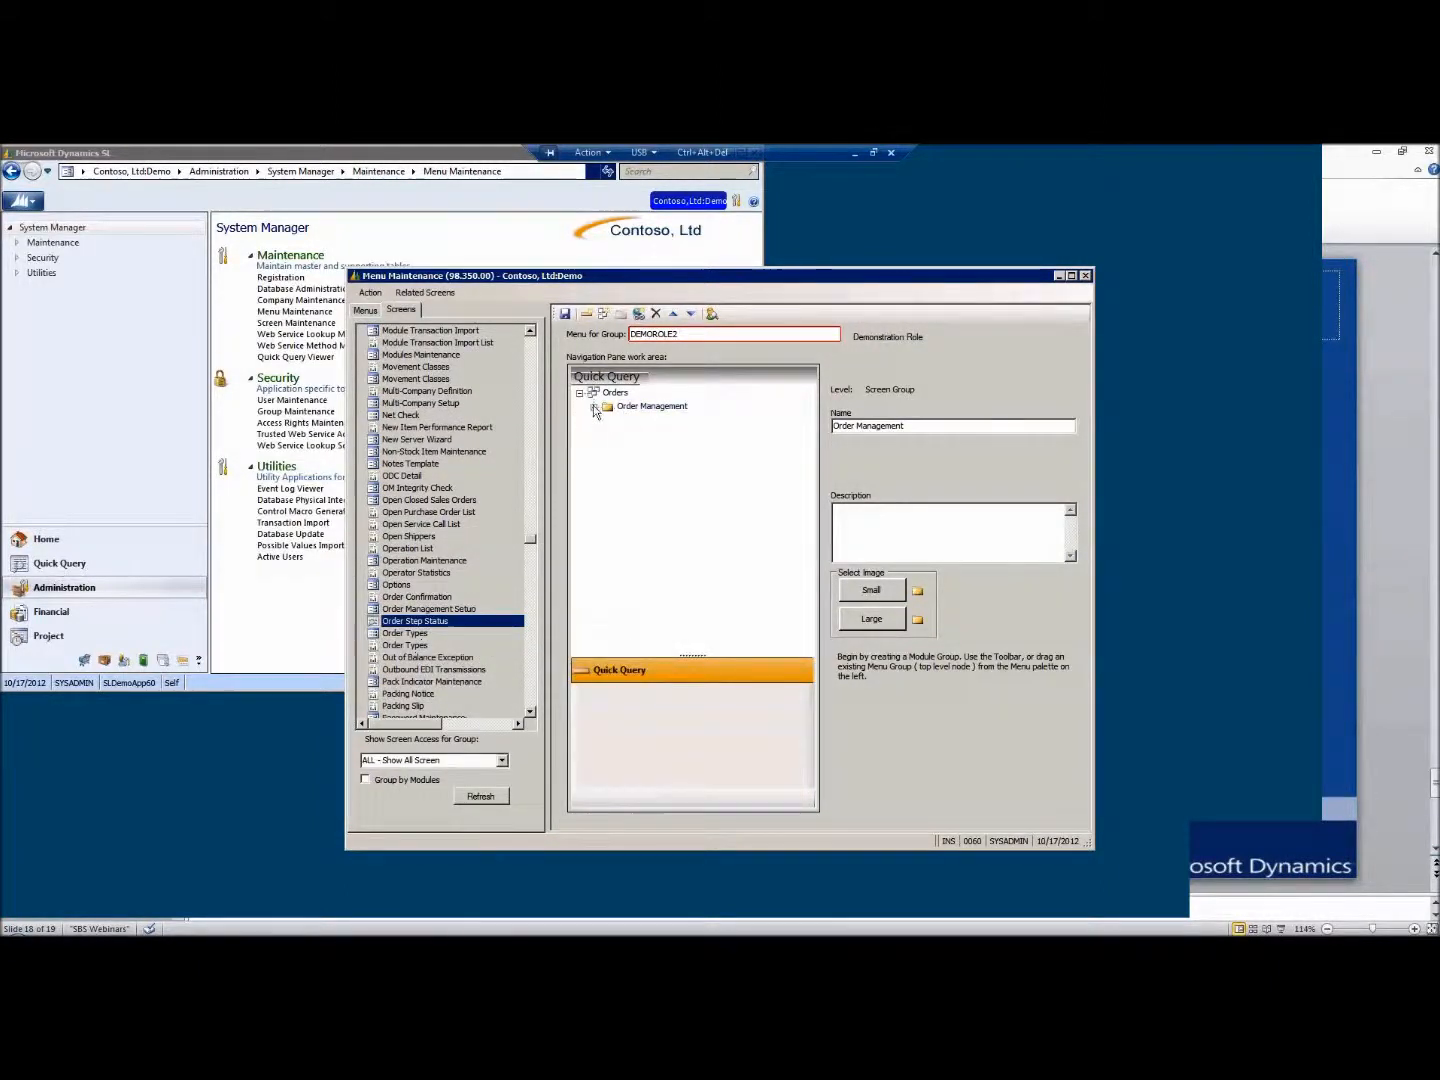
pyautogui.click(565, 314)
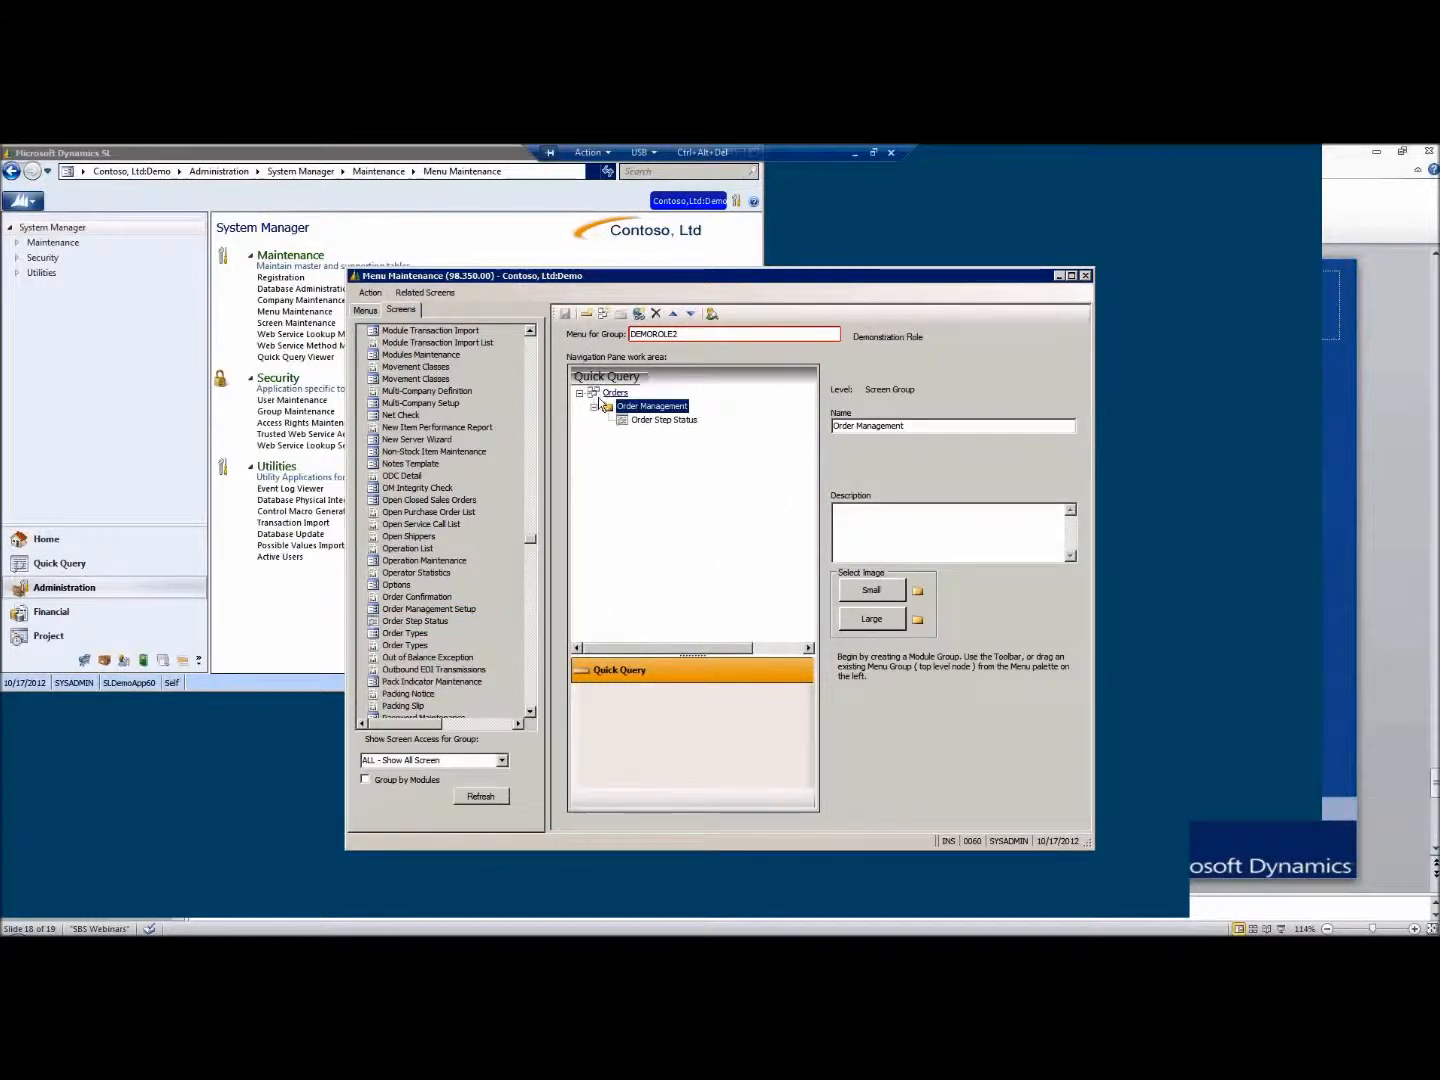